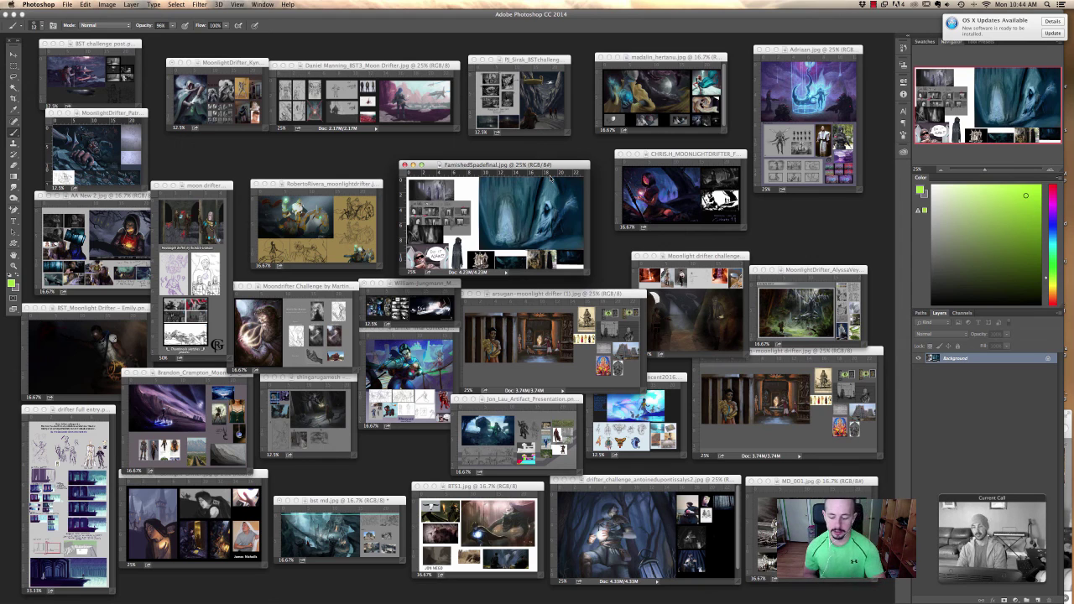
Bring the BST challenge post board forward, move it into open space, zoom in and show it full-screen
click(97, 60)
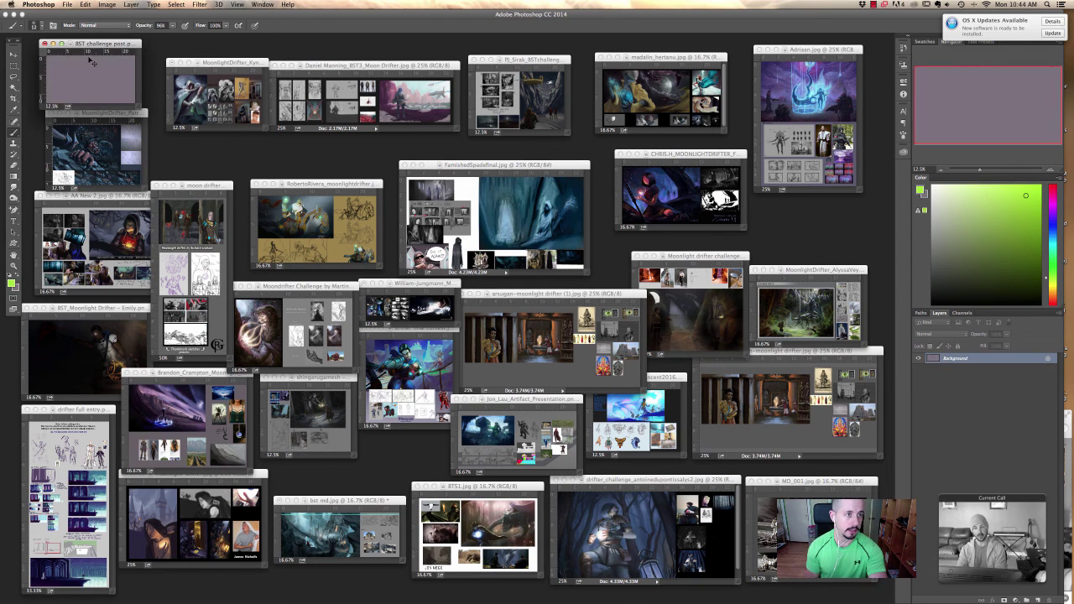
drag(124, 39, 385, 154)
key(super+equal)
key(super+equal)
key(super+equal)
key(super+equal)
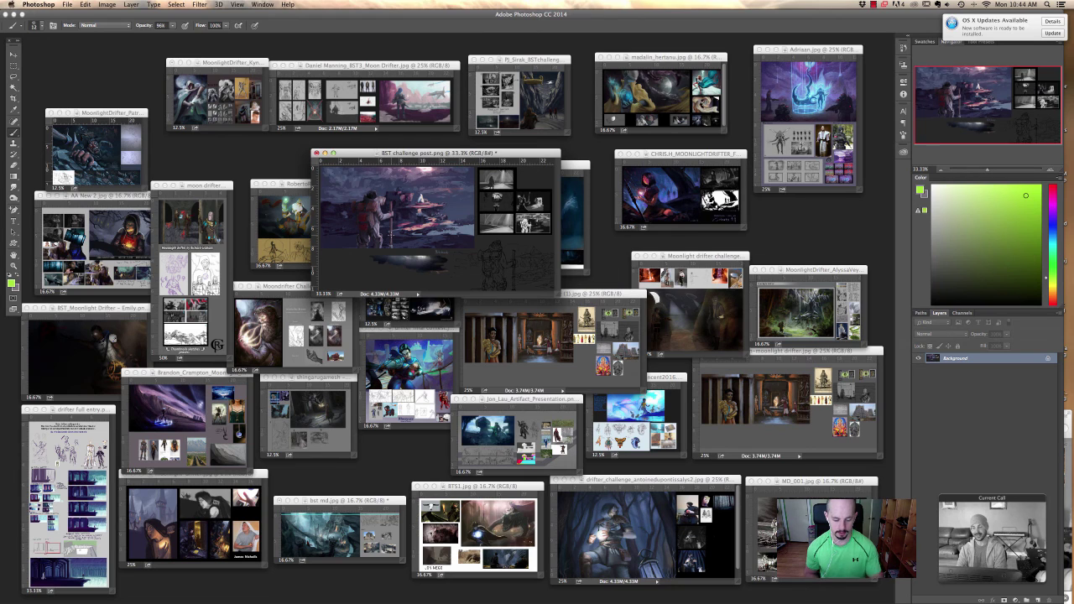
key(f)
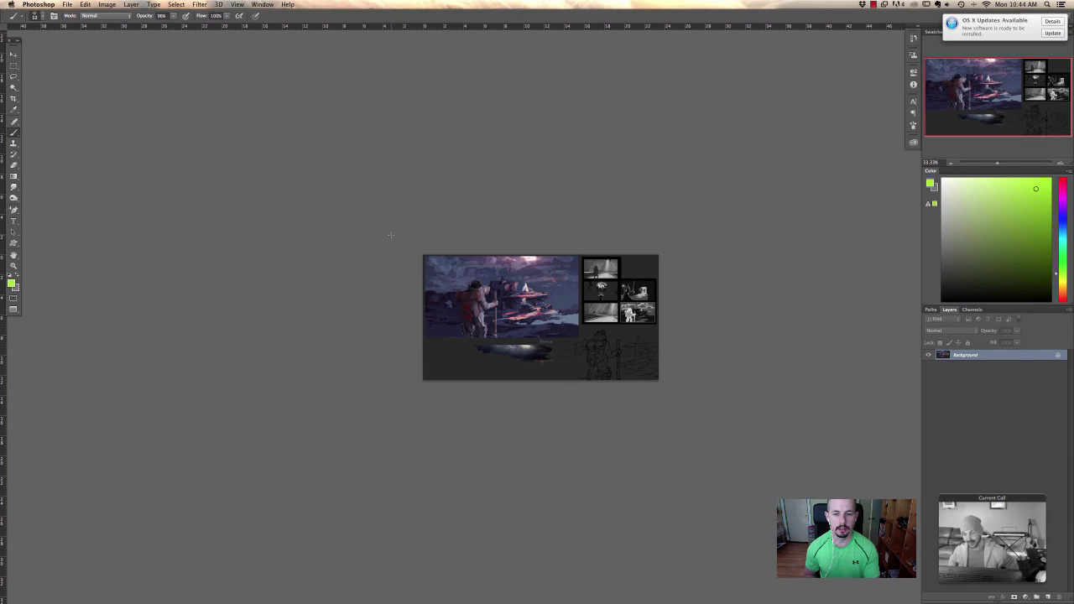
Zoom the BST board to 100%, pan across it, and sample the painting's dark blue sky
key(super+equal)
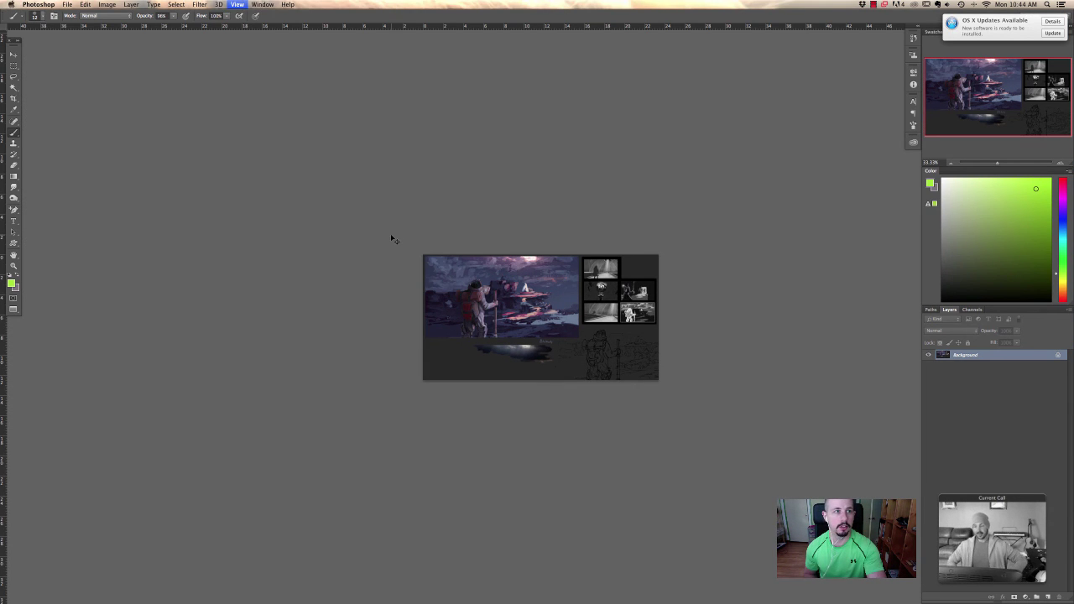
key(super+equal)
key(super+equal)
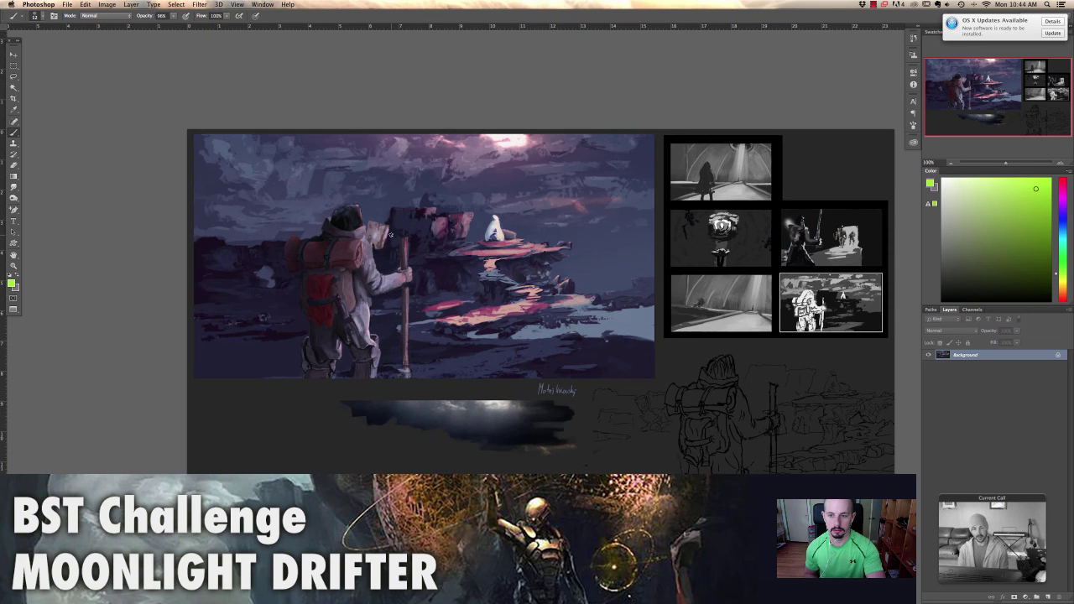
scroll(562, 291, down, 3)
scroll(562, 290, right, 4)
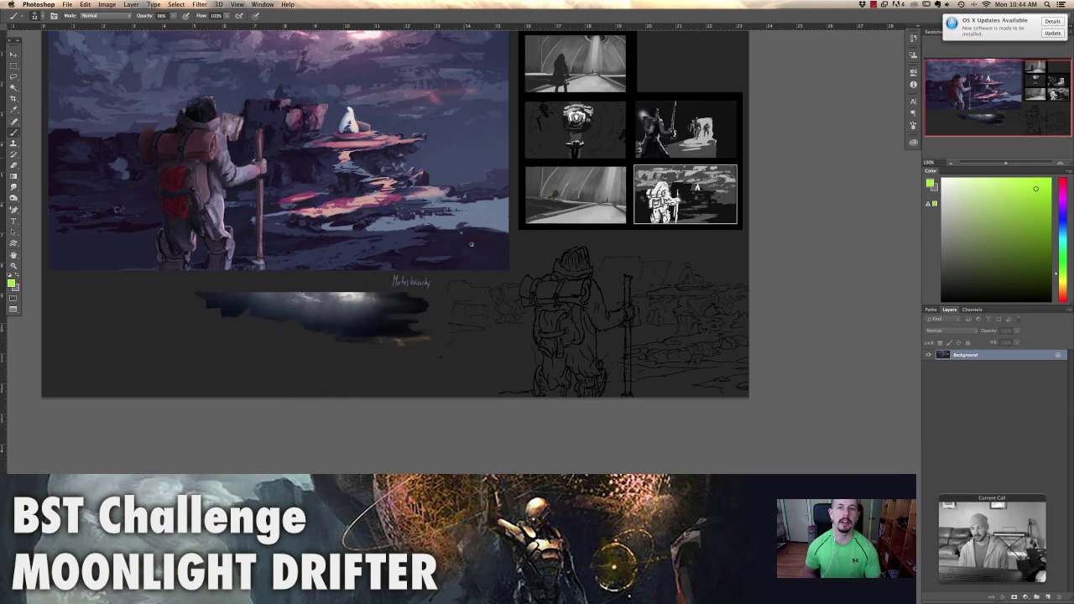
scroll(505, 196, up, 3)
scroll(504, 196, left, 3)
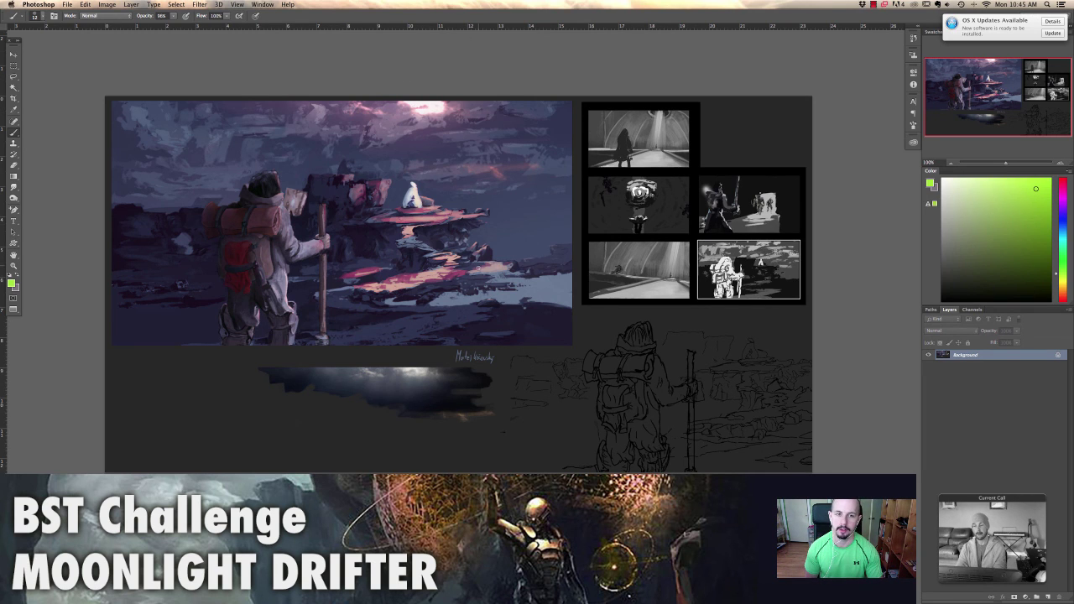
alt+click(526, 205)
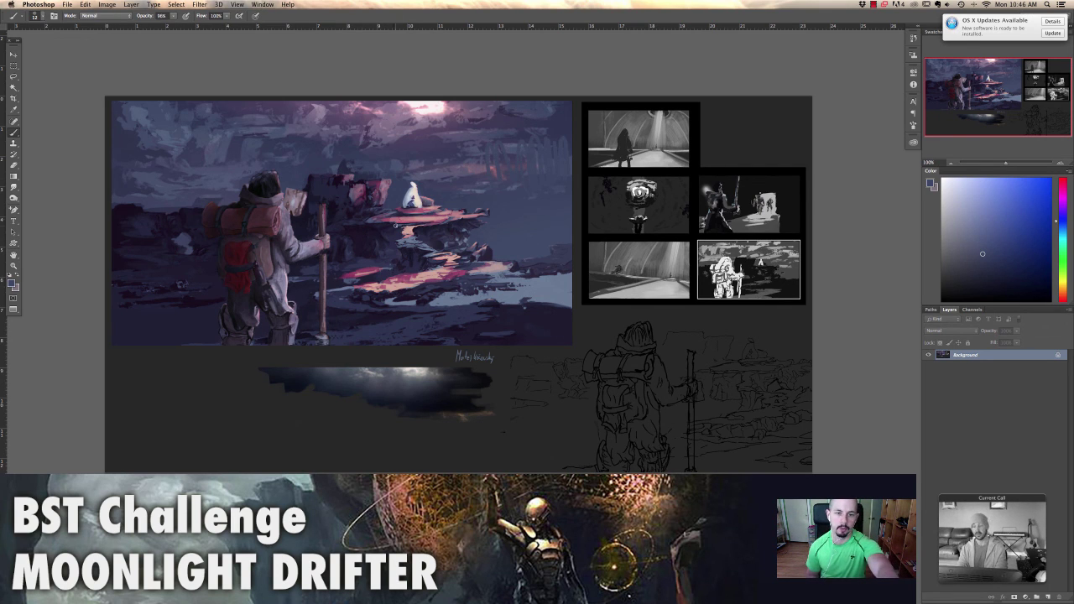
Shrink the BST board to 16.7% in the top-left and zoom the hooded swordsman entry to 33.3%
key(f)
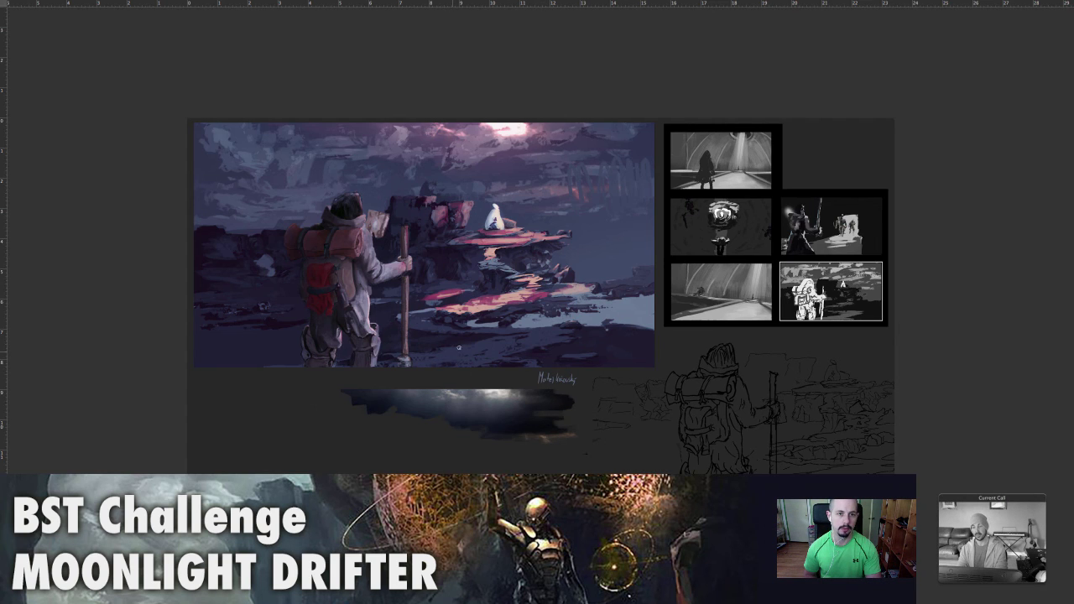
key(f)
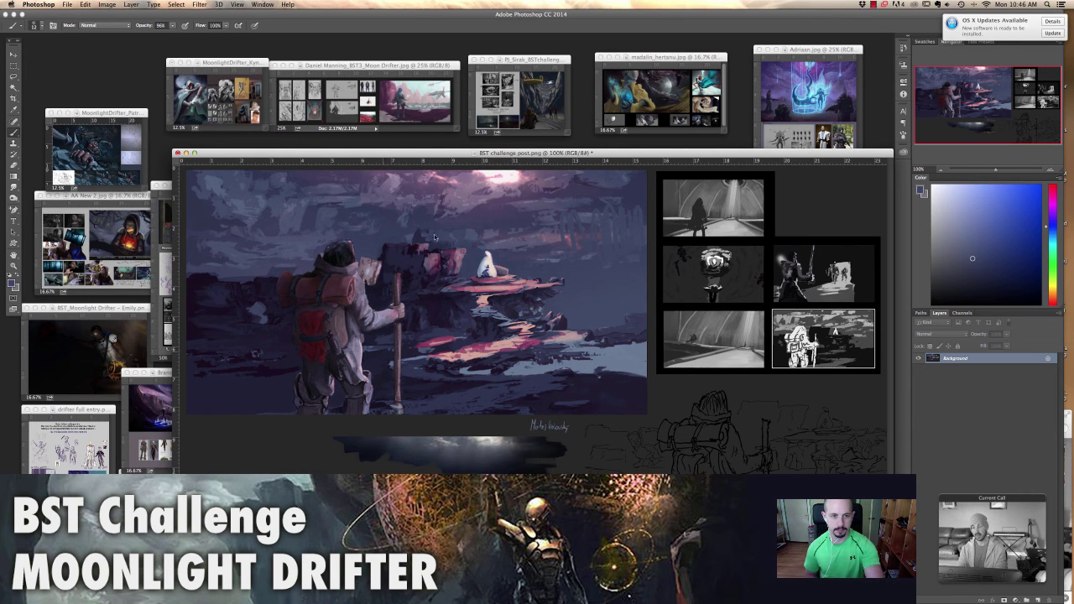
key(super+minus)
key(super+minus)
key(super+minus)
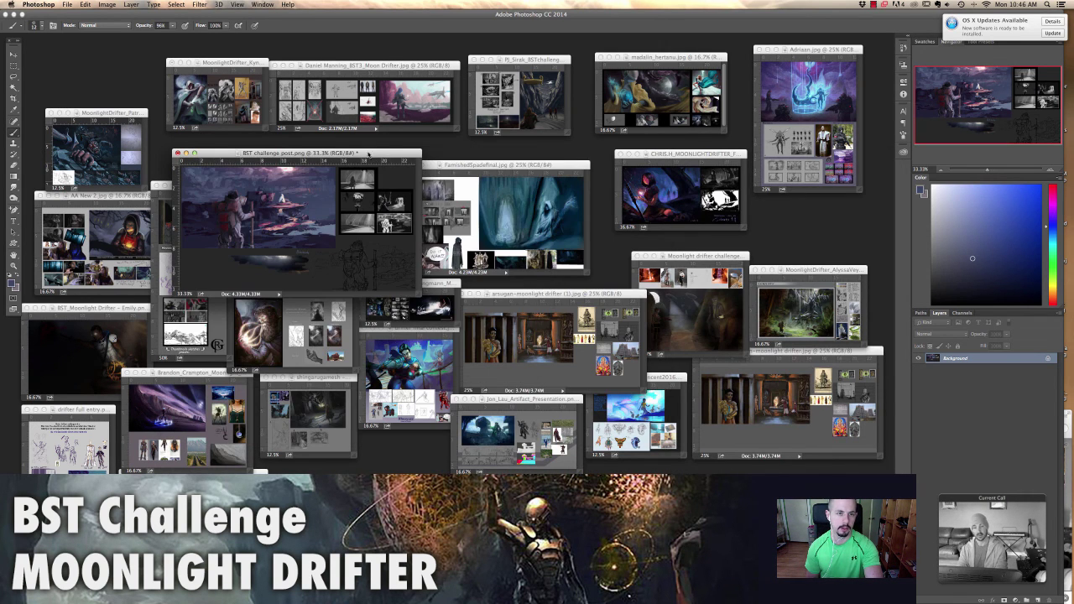
key(super+minus)
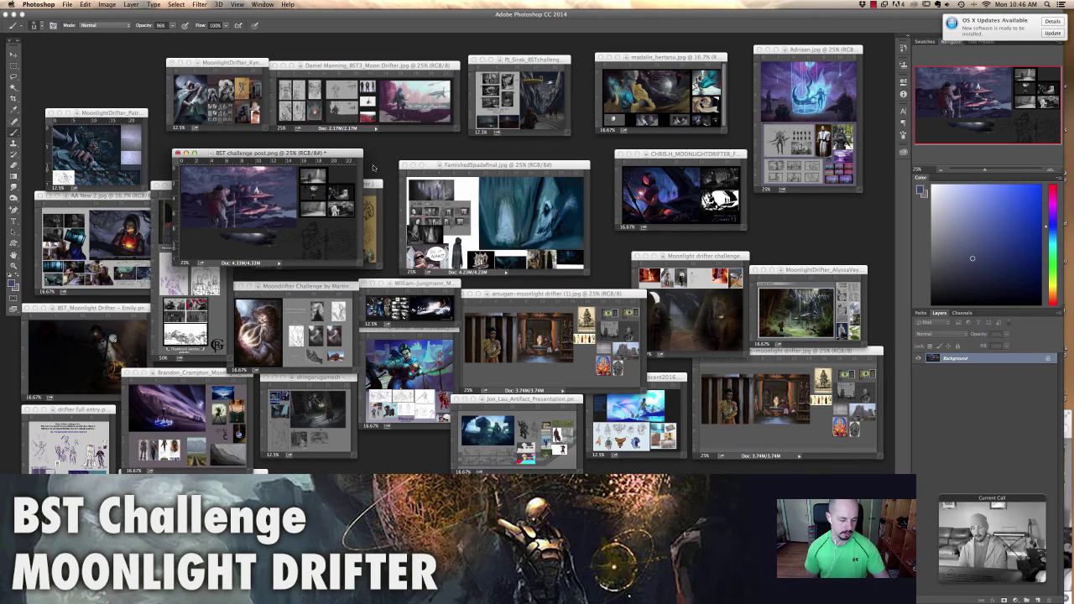
key(super+minus)
drag(260, 154, 118, 62)
click(197, 90)
key(super+plus)
key(super+plus)
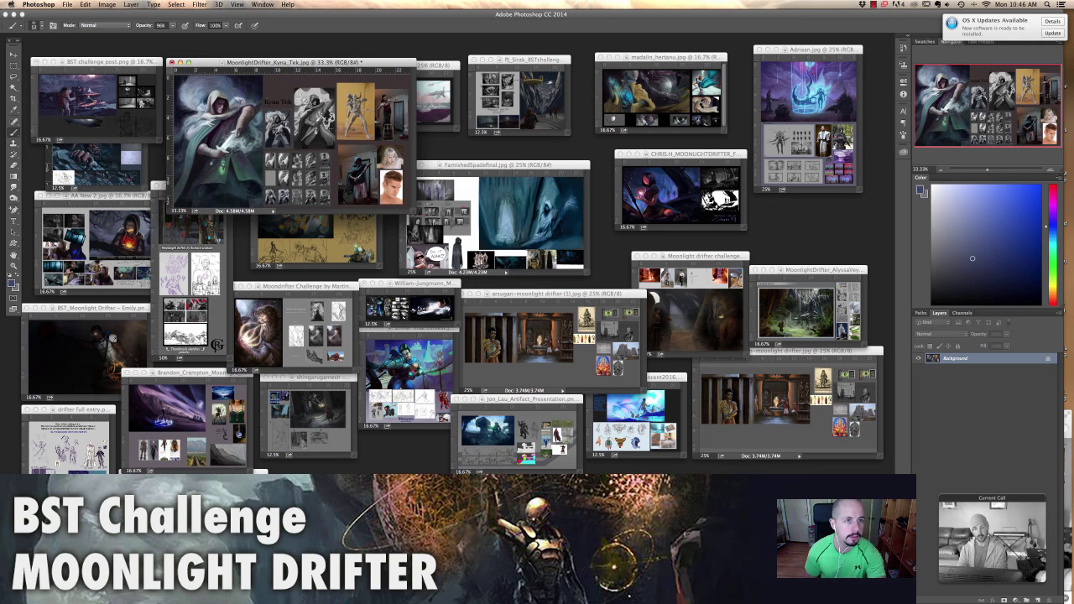
key(super+plus)
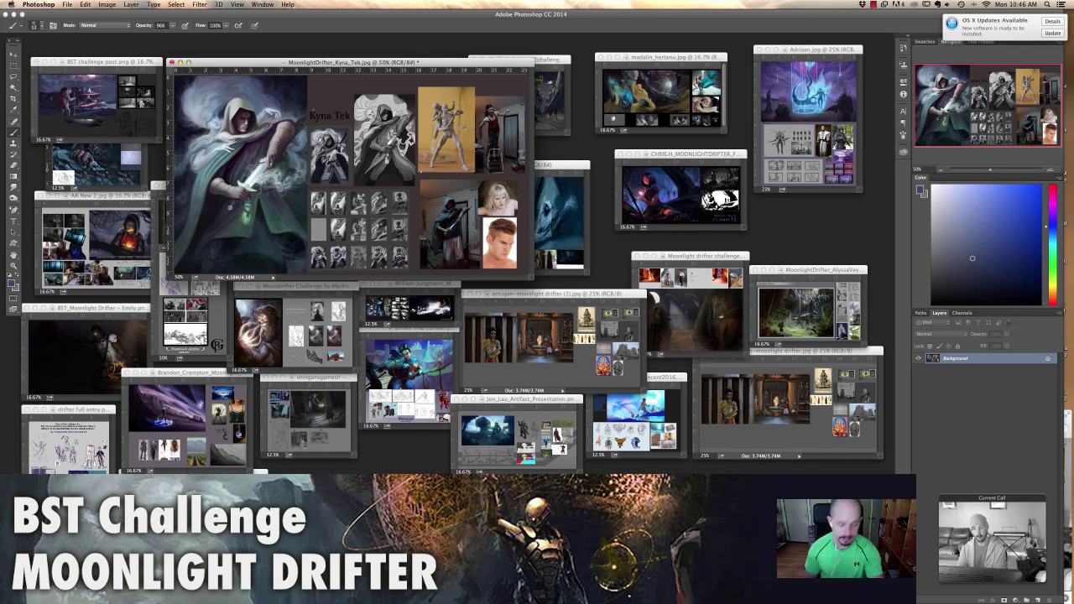
Show the swordsman board alone full-screen and zoom in closer on it
key(f)
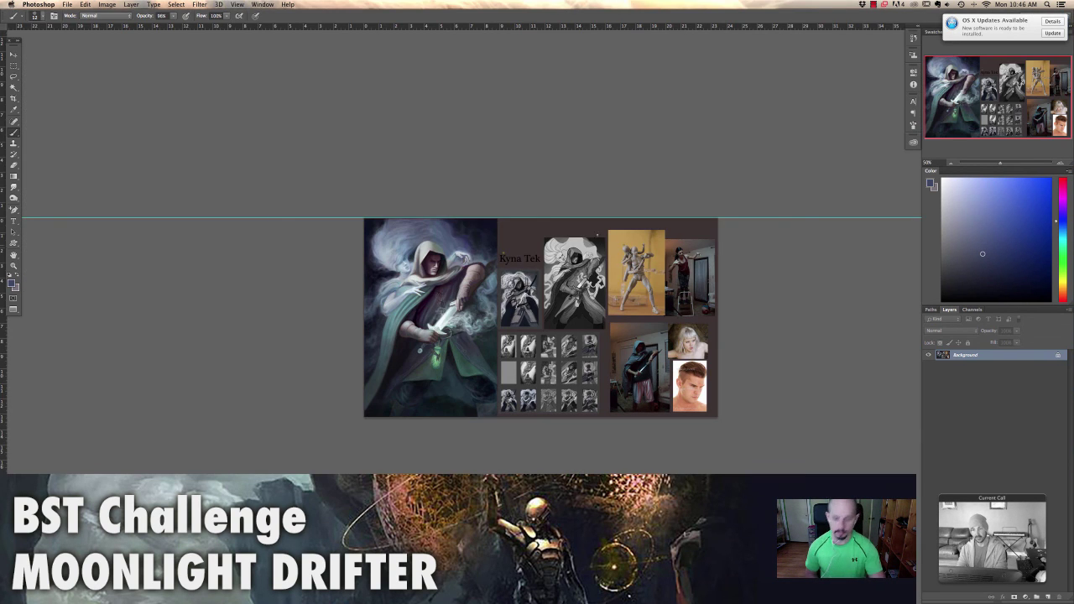
key(super+plus)
key(super+plus)
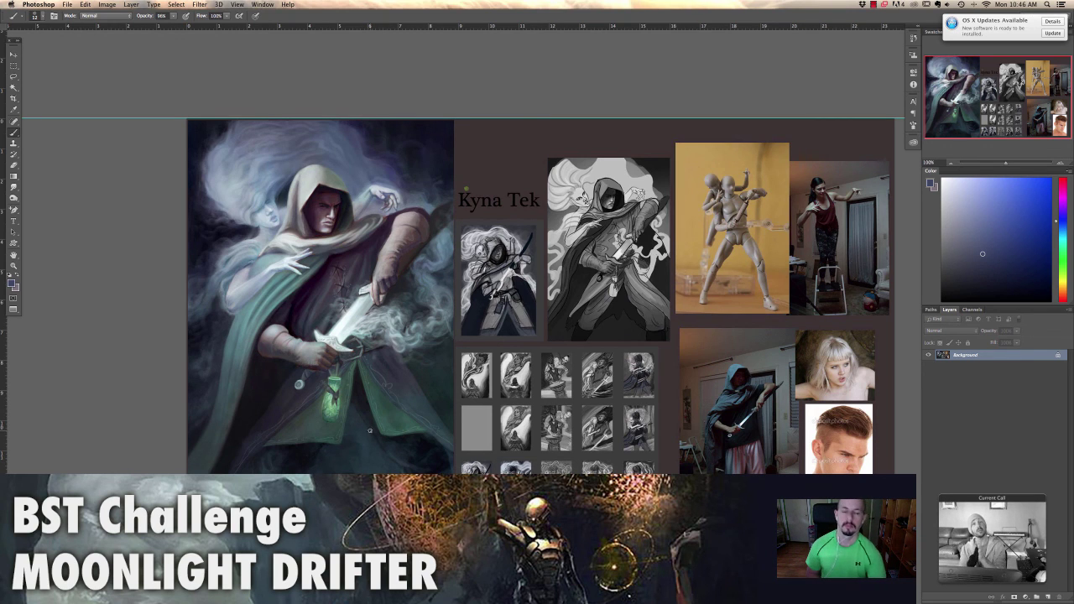
Sample the sleeve's pink, shift the paint colour to pale yellow-green, and return to standard screen mode
alt+click(422, 220)
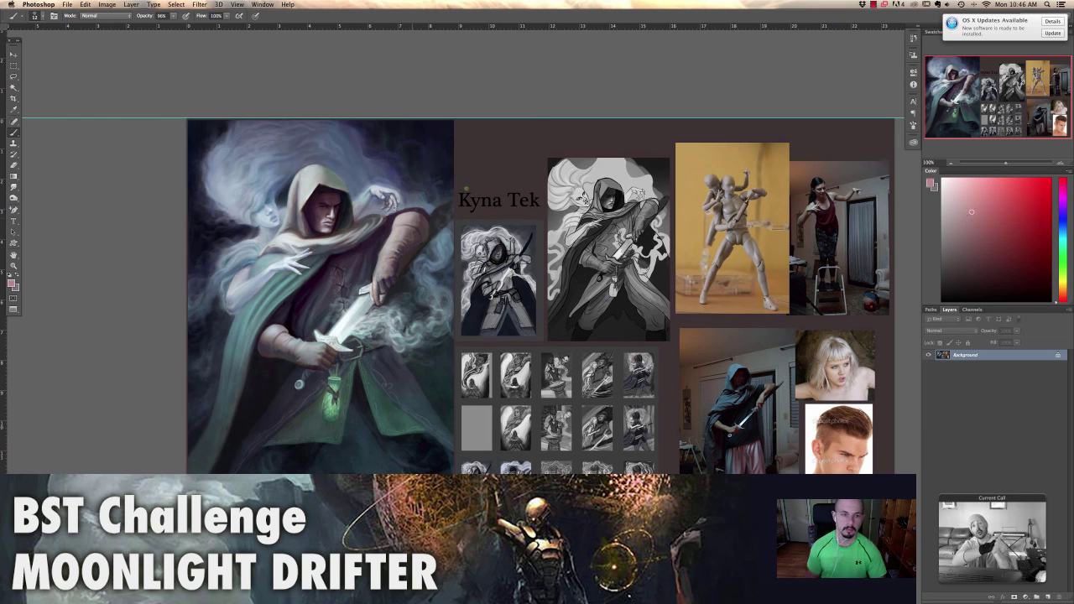
alt+click(399, 221)
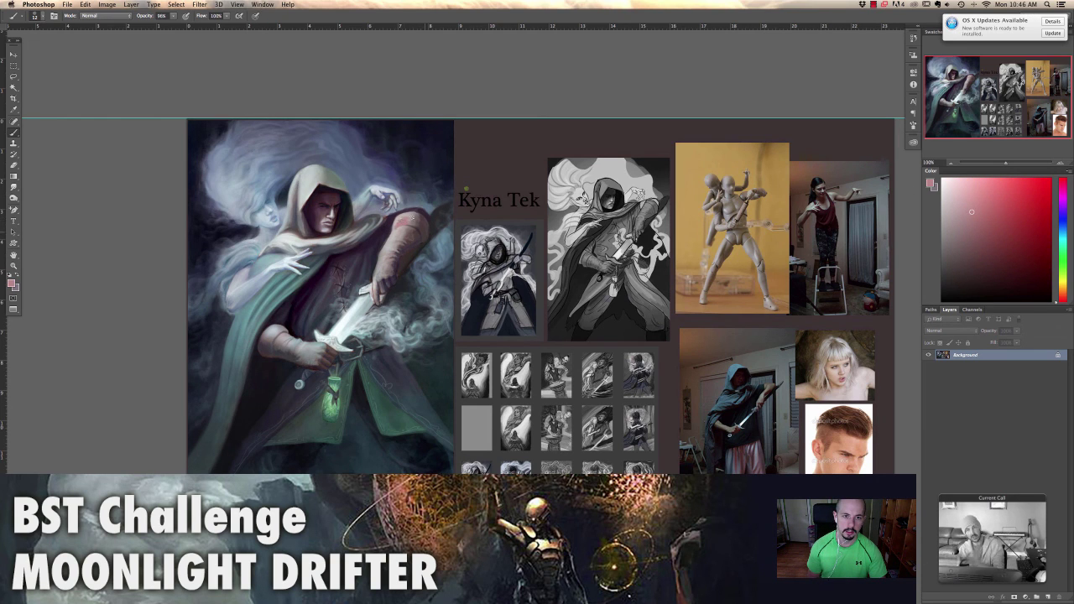
click(956, 214)
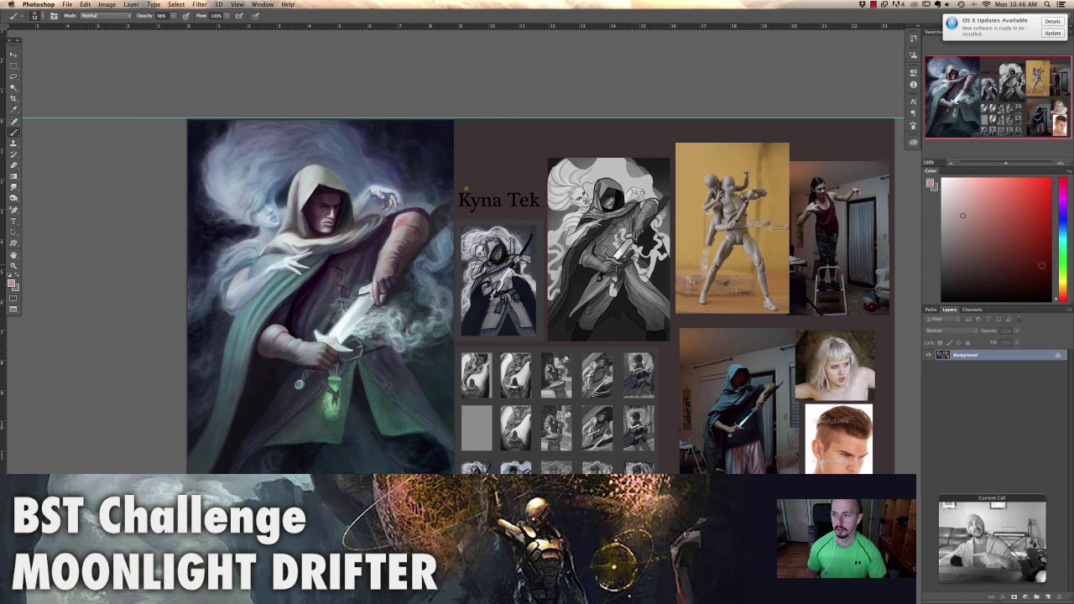
click(1062, 286)
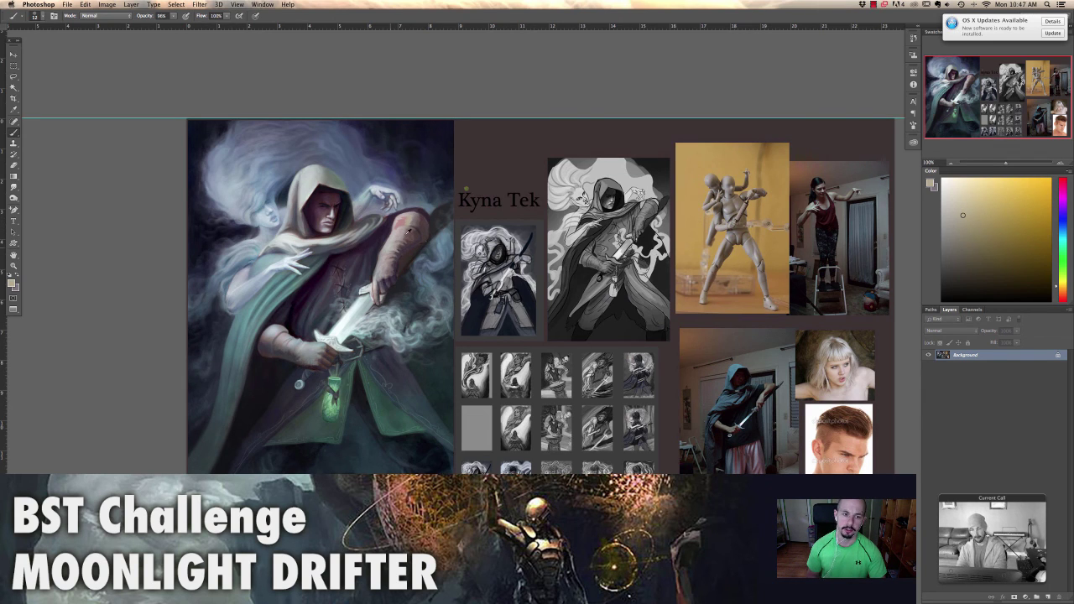
alt+click(401, 217)
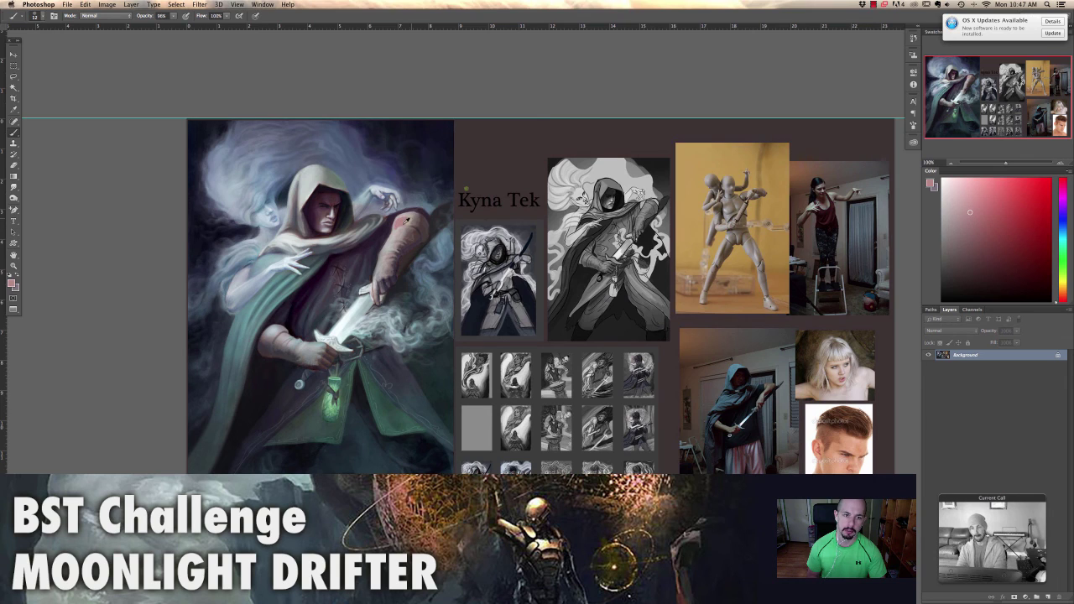
key(x)
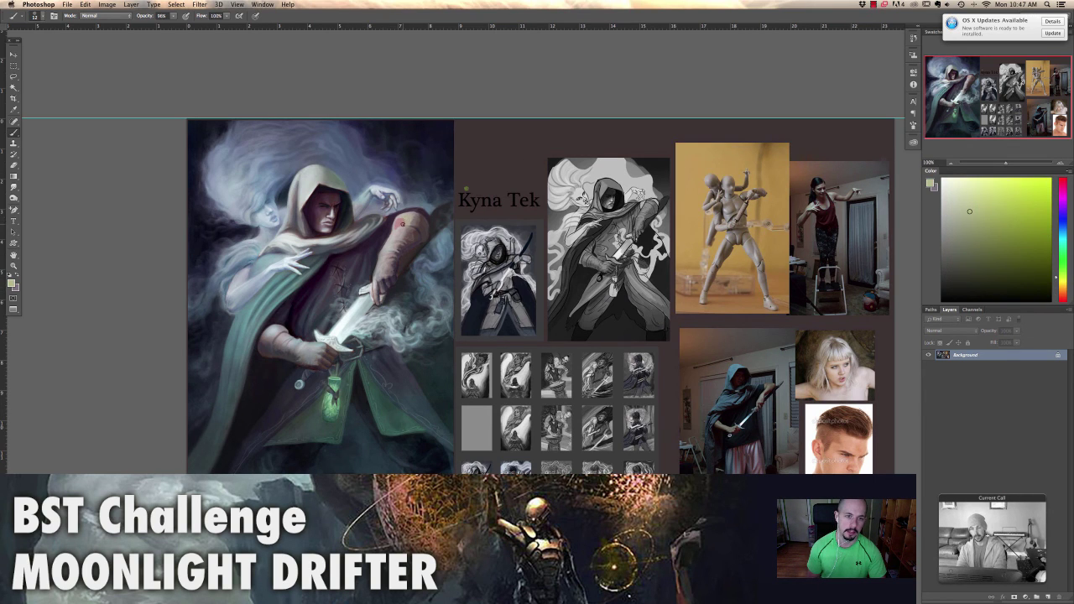
alt+click(408, 215)
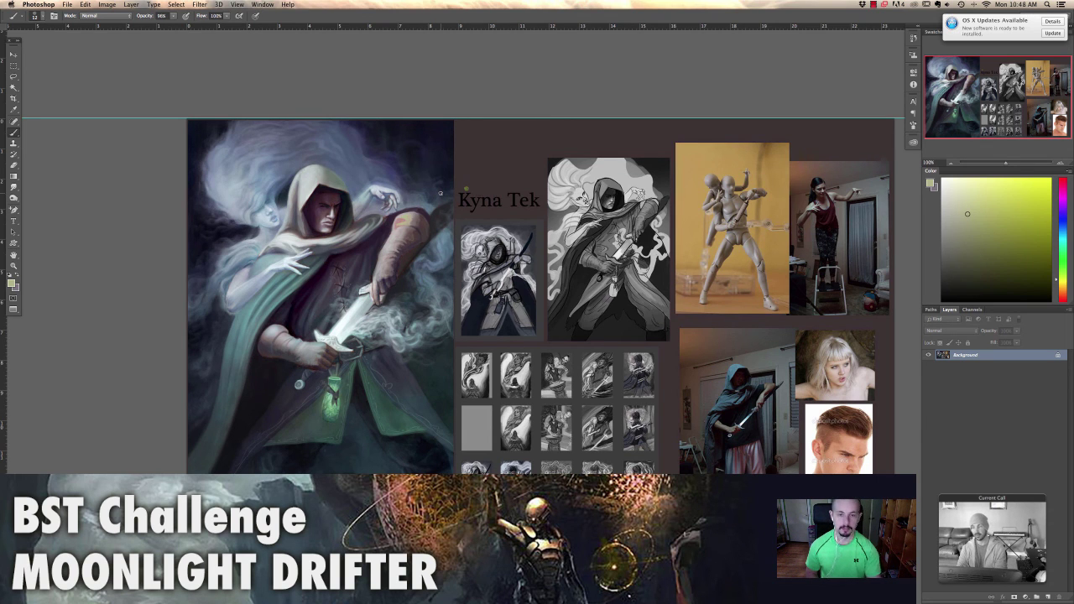
key(f)
key(f)
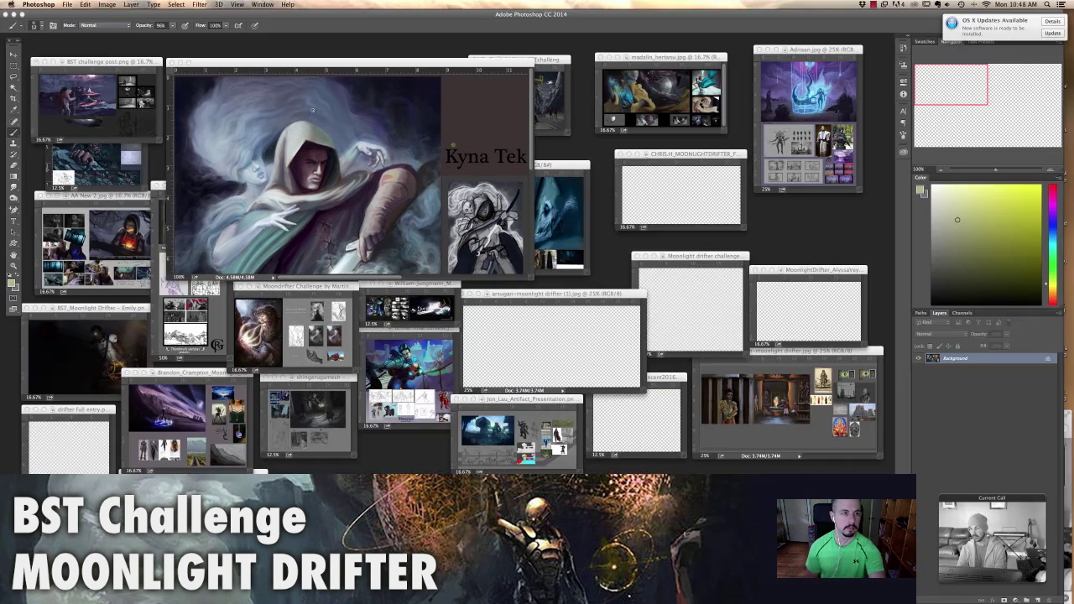
Shrink the swordsman board and show the canyon spaceship entry full-screen at 50%
key(super+minus)
key(super+minus)
key(super+minus)
key(super+minus)
key(super+minus)
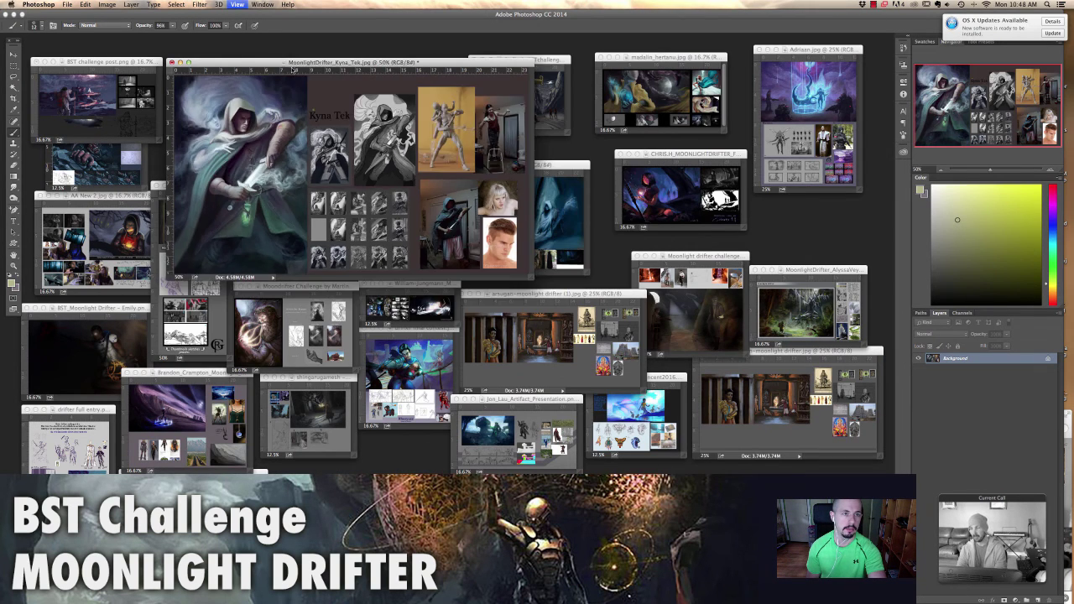
key(ctrl+Tab)
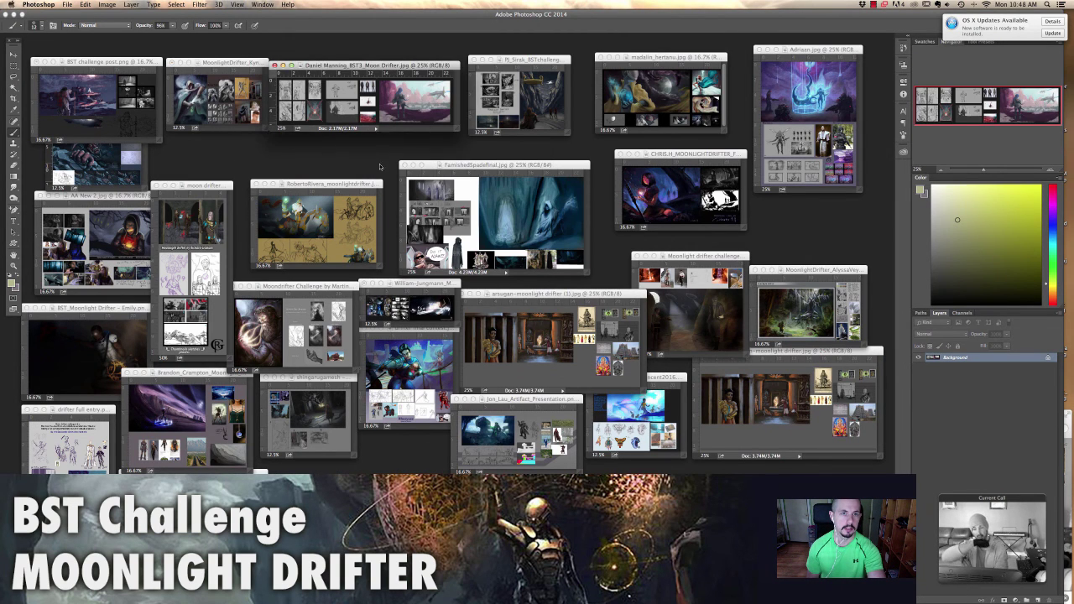
key(super+plus)
key(super+plus)
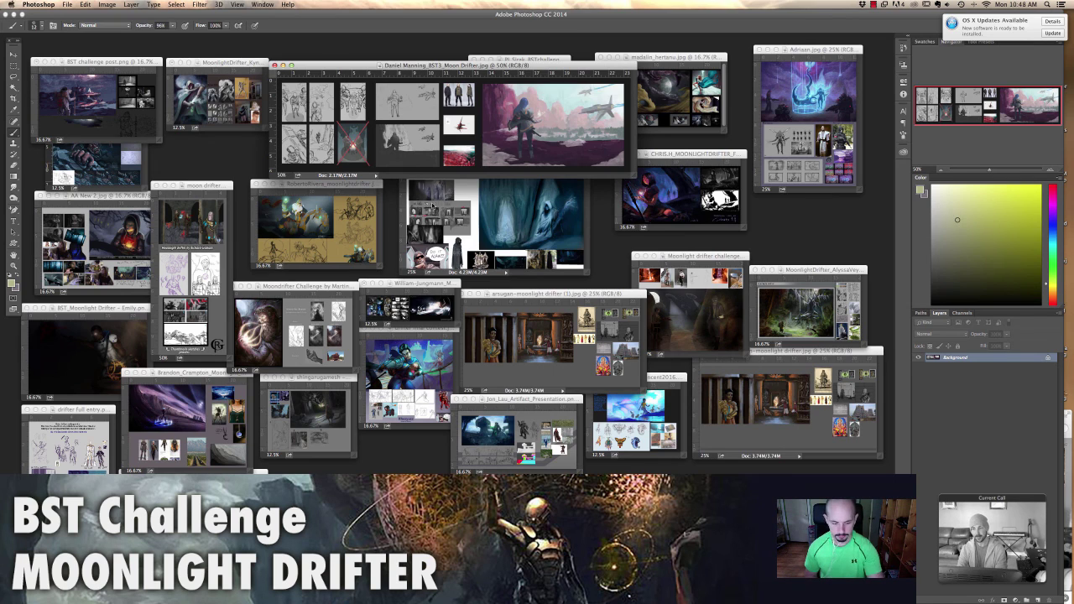
key(f)
Zoom the spaceship board to about 200%, pan over the sketches, then zoom out to the whole board
key(super+plus)
key(super+plus)
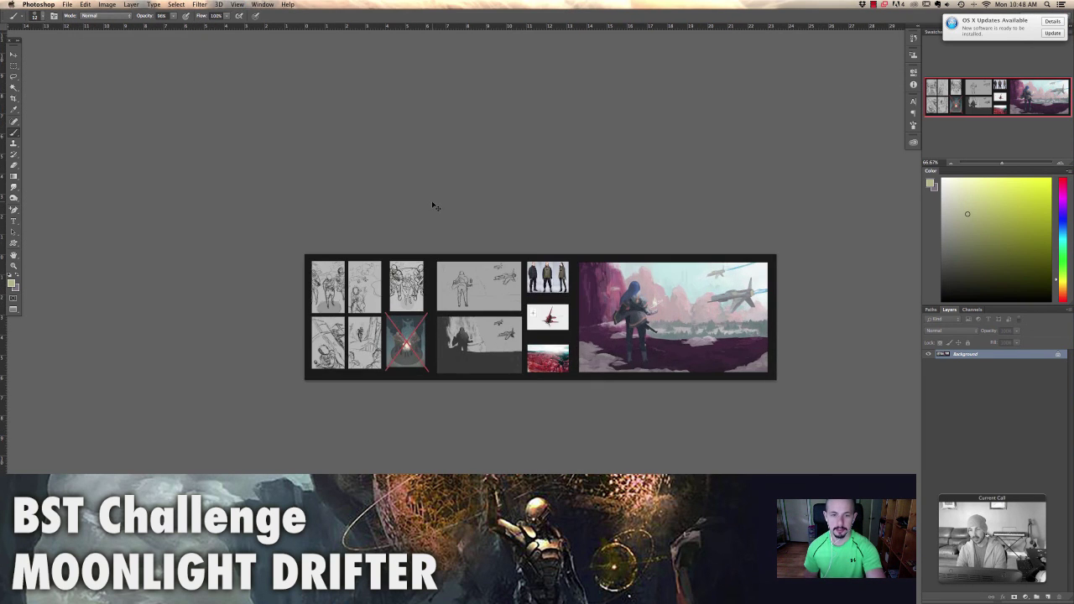
key(super+plus)
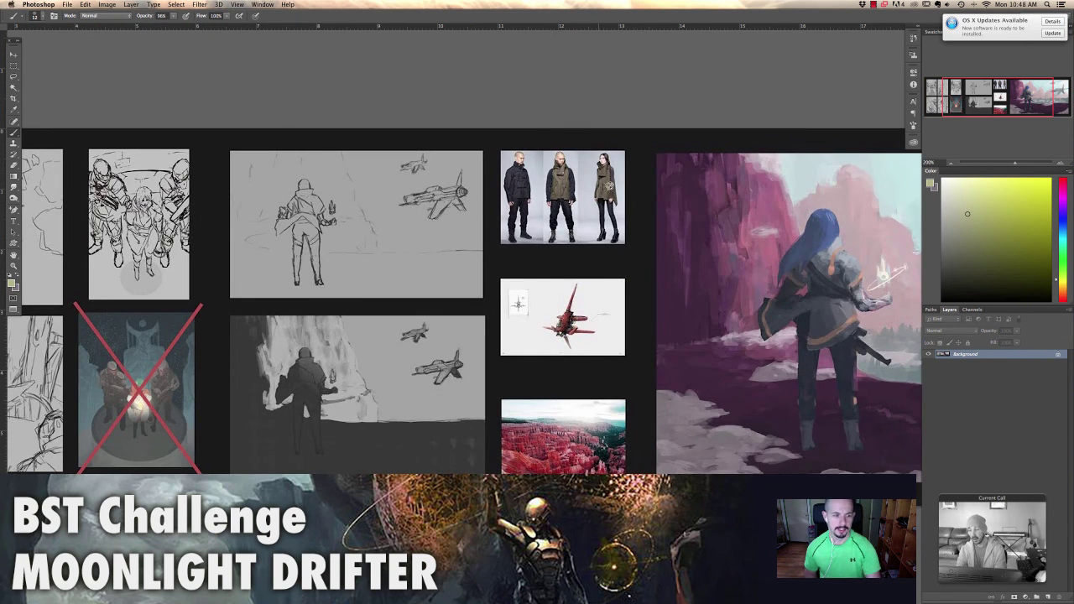
scroll(495, 210, left, 3)
scroll(509, 217, left, 3)
scroll(510, 217, down, 2)
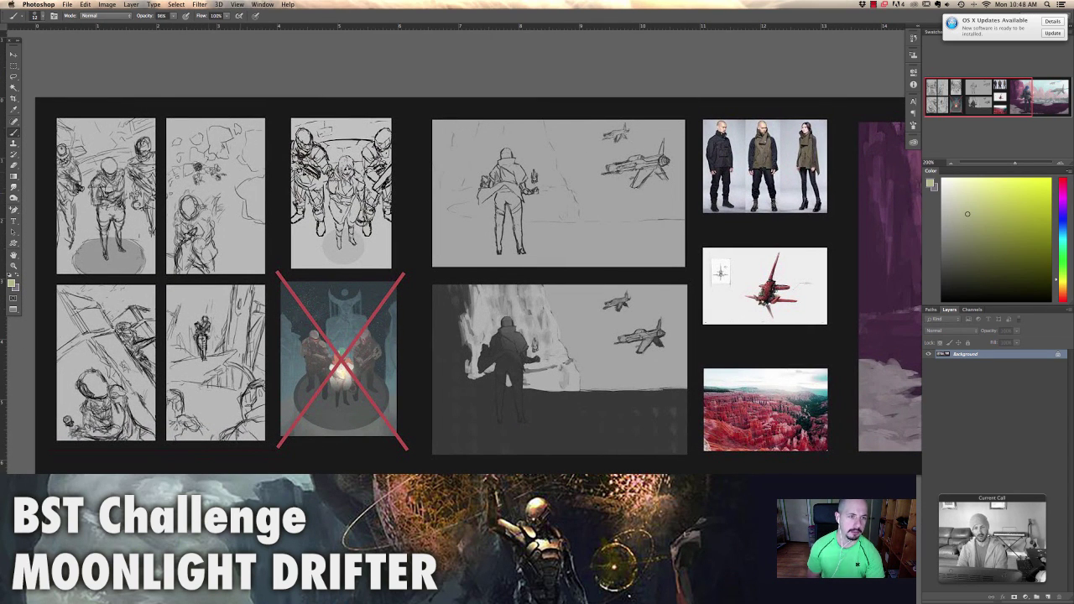
scroll(370, 201, right, 3)
scroll(333, 227, right, 4)
scroll(333, 227, up, 1)
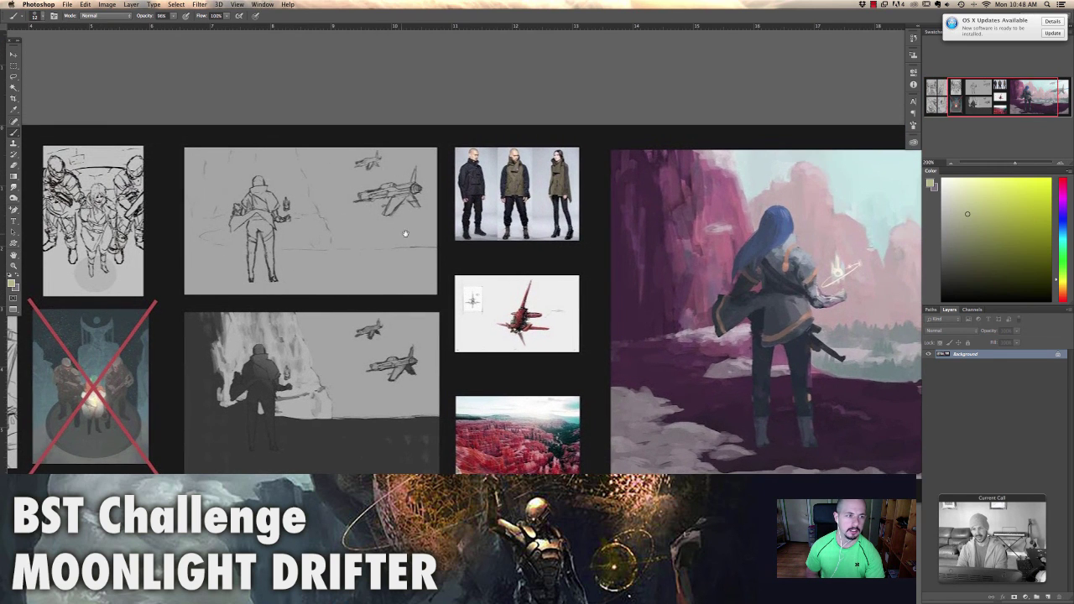
scroll(344, 212, right, 3)
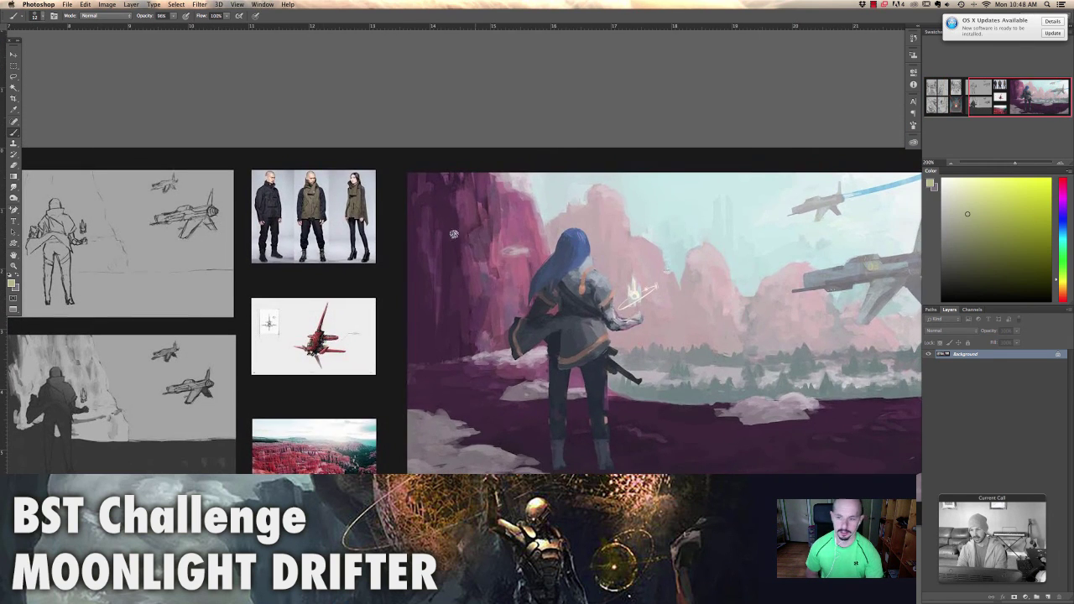
key(super+minus)
scroll(499, 347, right, 4)
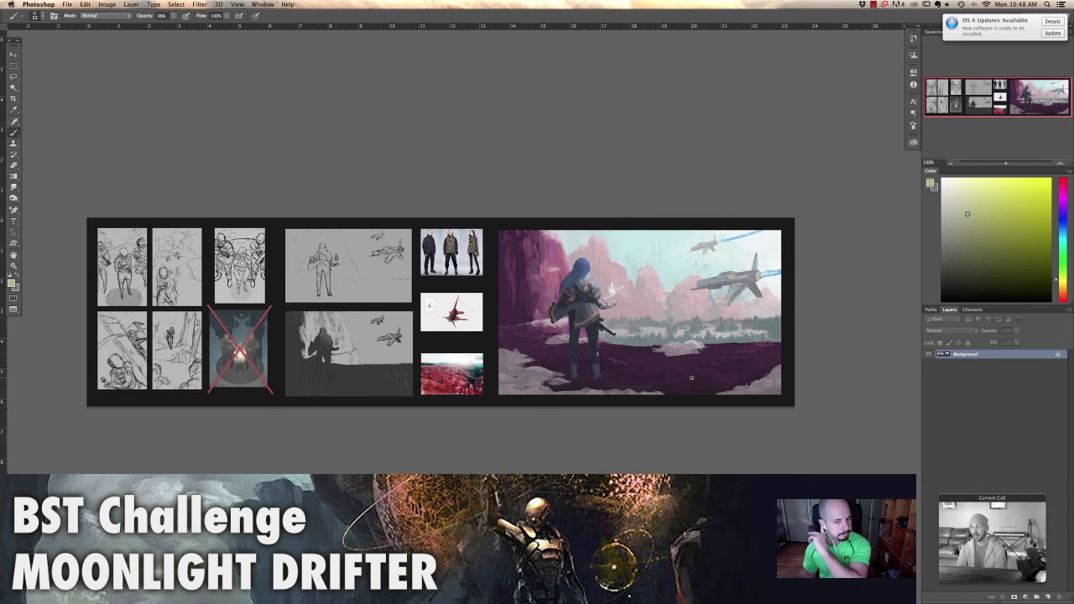
Sample cyan, dark blue, blue-grey and pink tones from the spaceship painting
alt+click(647, 289)
alt+click(648, 286)
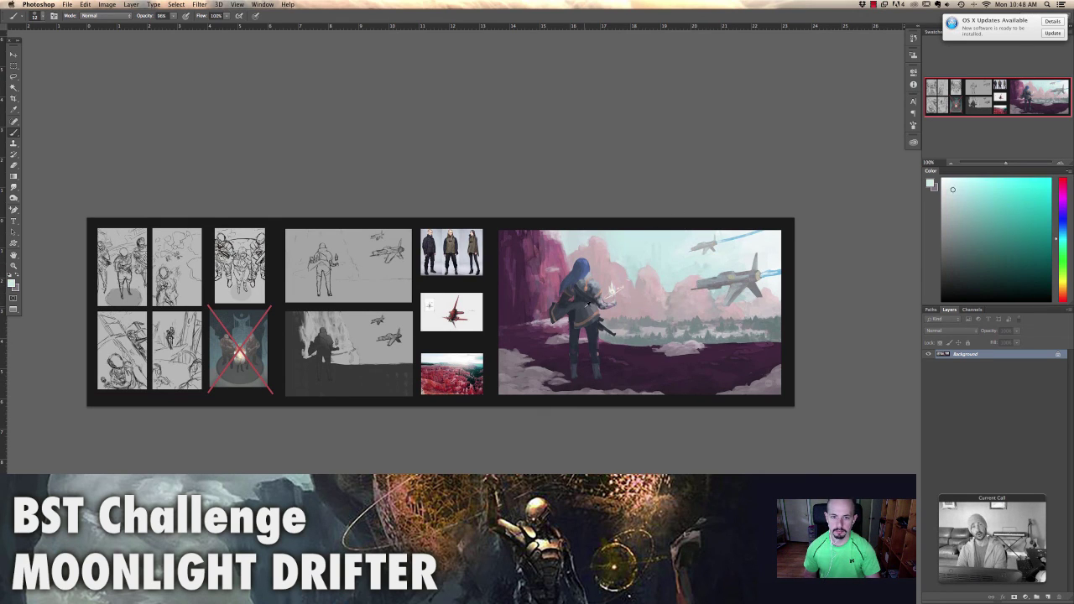
alt+click(638, 290)
alt+click(636, 291)
alt+click(650, 286)
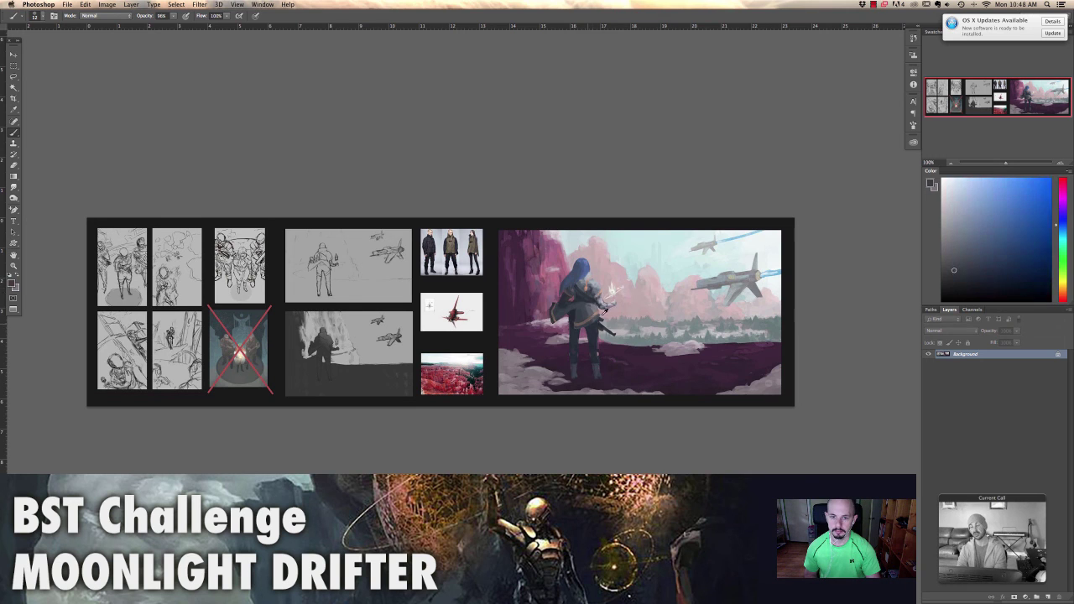
mouse_move(629, 294)
mouse_down()
mouse_move(595, 319)
mouse_move(625, 292)
mouse_up()
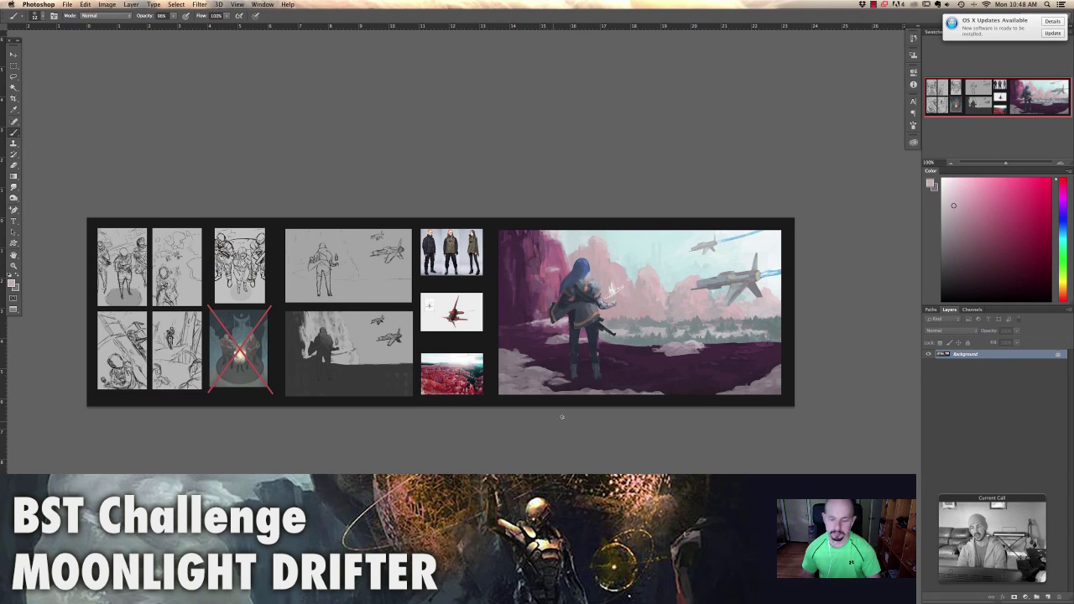
Magnify and pan over the painting, then zoom back out and recentre the whole board
key(super+plus)
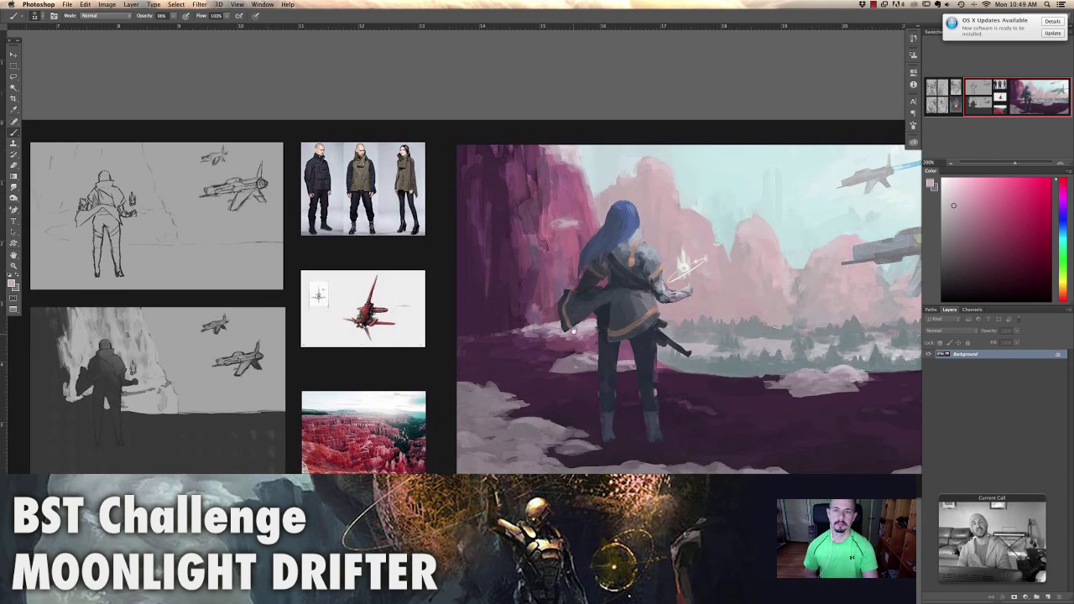
scroll(573, 331, up, 2)
scroll(573, 331, right, 2)
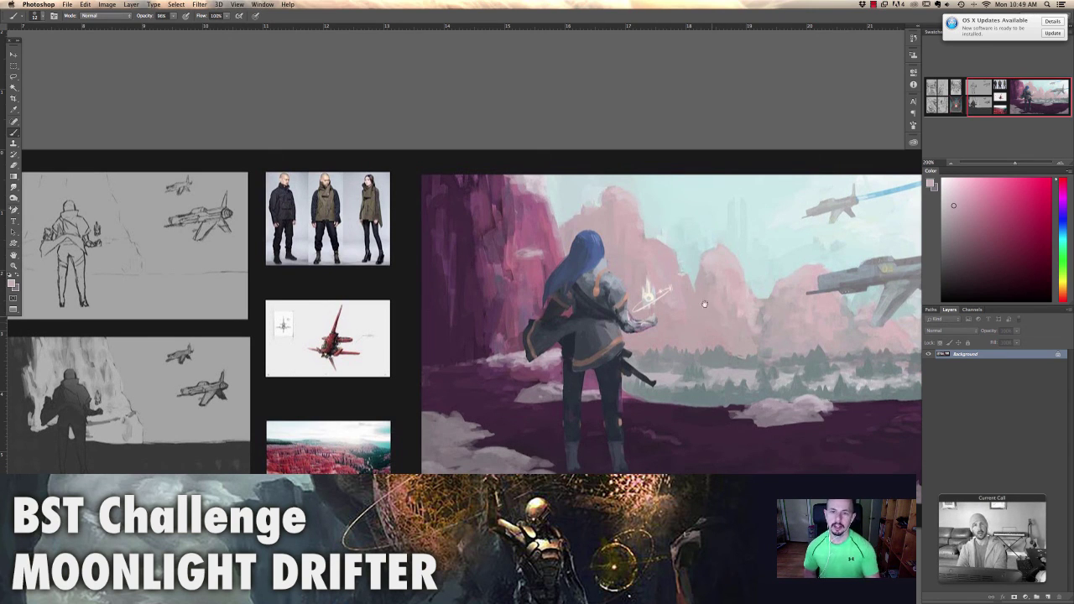
scroll(704, 304, right, 4)
scroll(704, 304, down, 1)
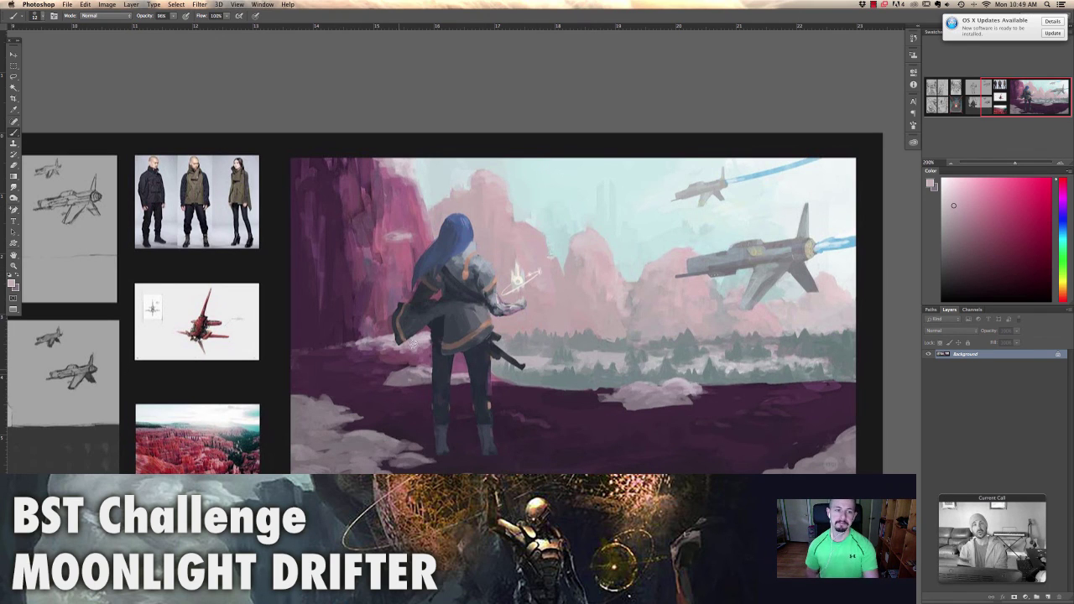
scroll(401, 365, left, 5)
scroll(402, 365, down, 1)
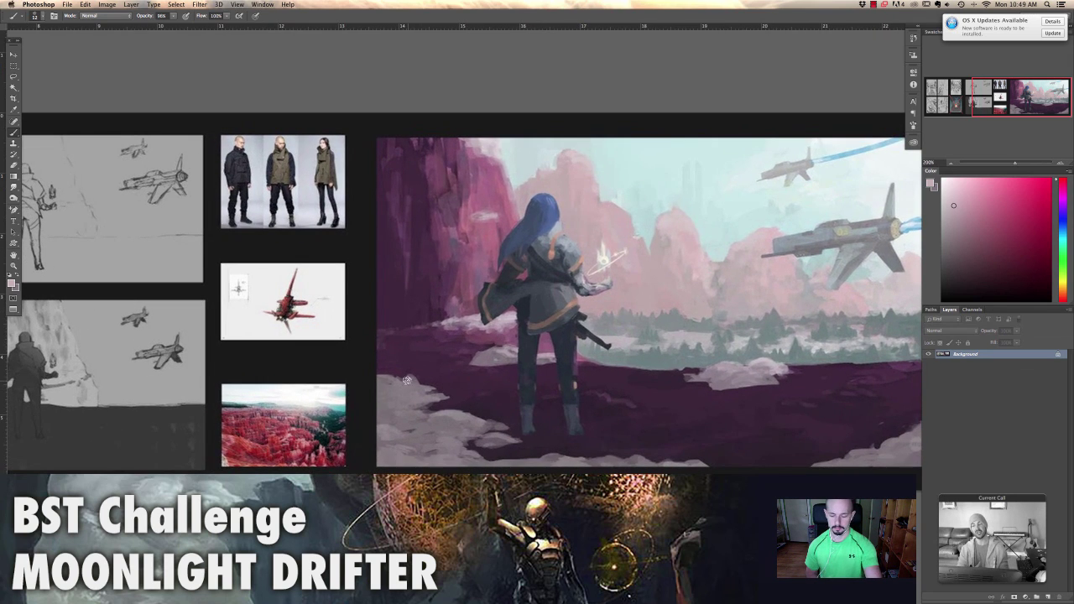
key(super+minus)
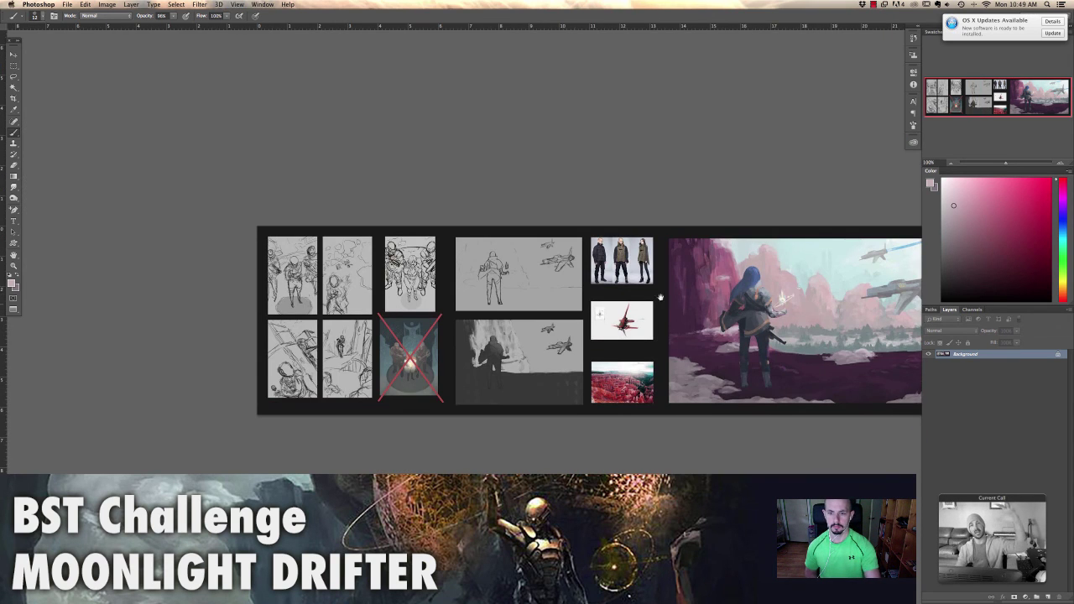
drag(661, 297, 529, 303)
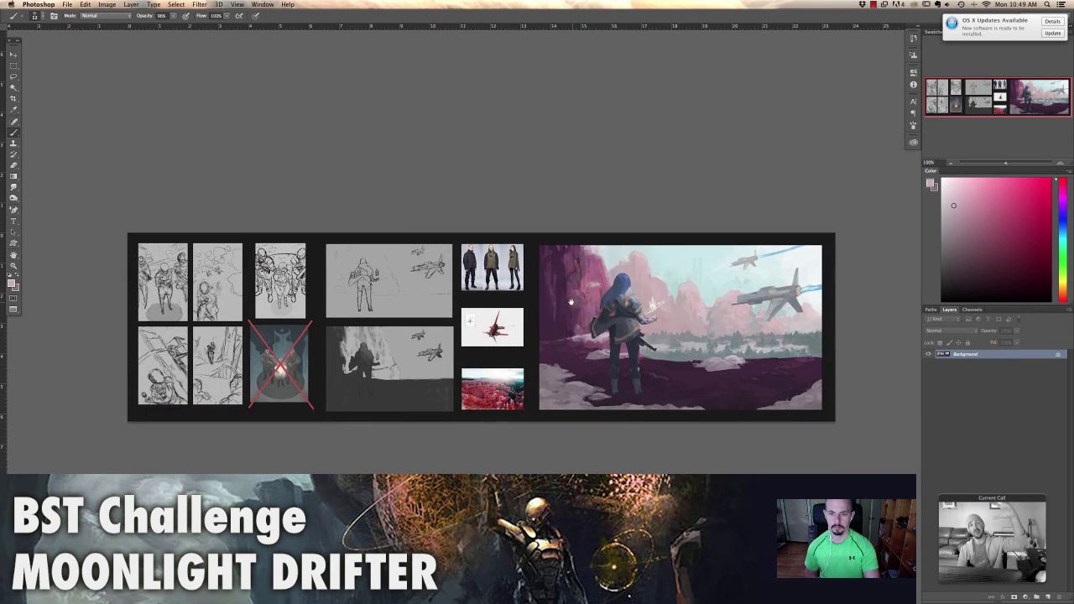
Choose a saturated pink, sketch a pink frame over the painting, then undo it
click(1023, 200)
mouse_move(732, 259)
mouse_down()
mouse_move(734, 381)
mouse_move(631, 343)
mouse_move(738, 252)
mouse_up()
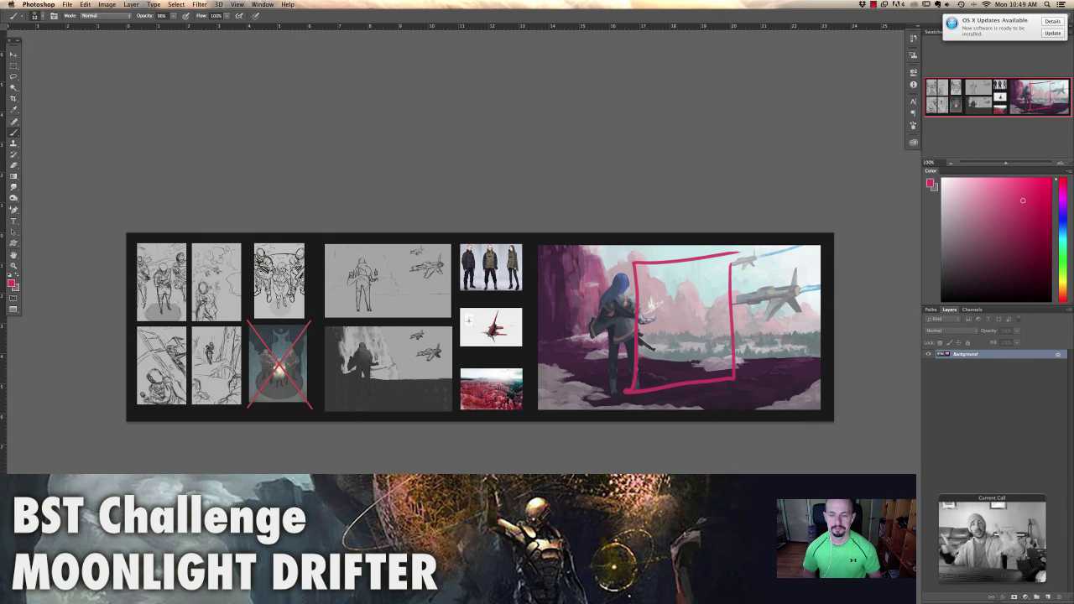
key(ctrl+z)
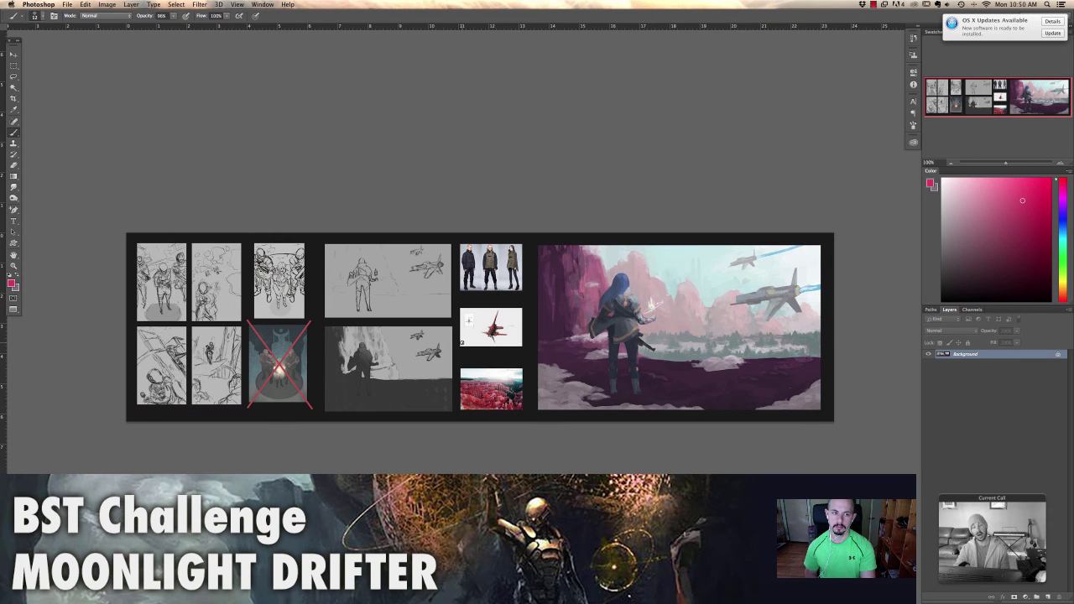
Zoom into the sketch thumbnails, pan to the painting, and paint then undo a red mark
mouse_move(462, 332)
mouse_down()
mouse_move(654, 256)
mouse_move(892, 268)
mouse_up()
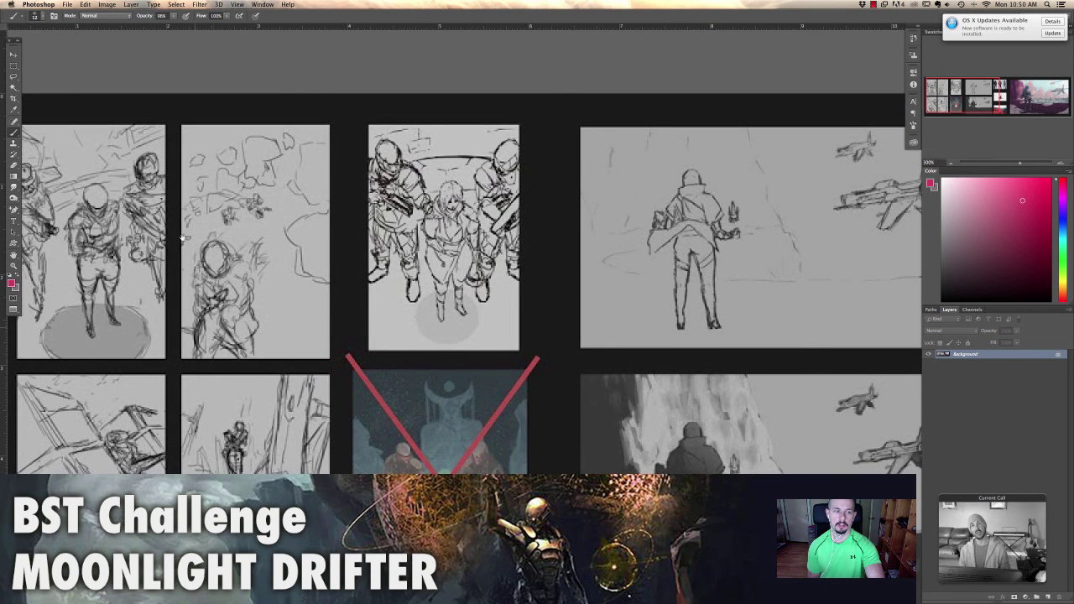
drag(459, 288, 424, 250)
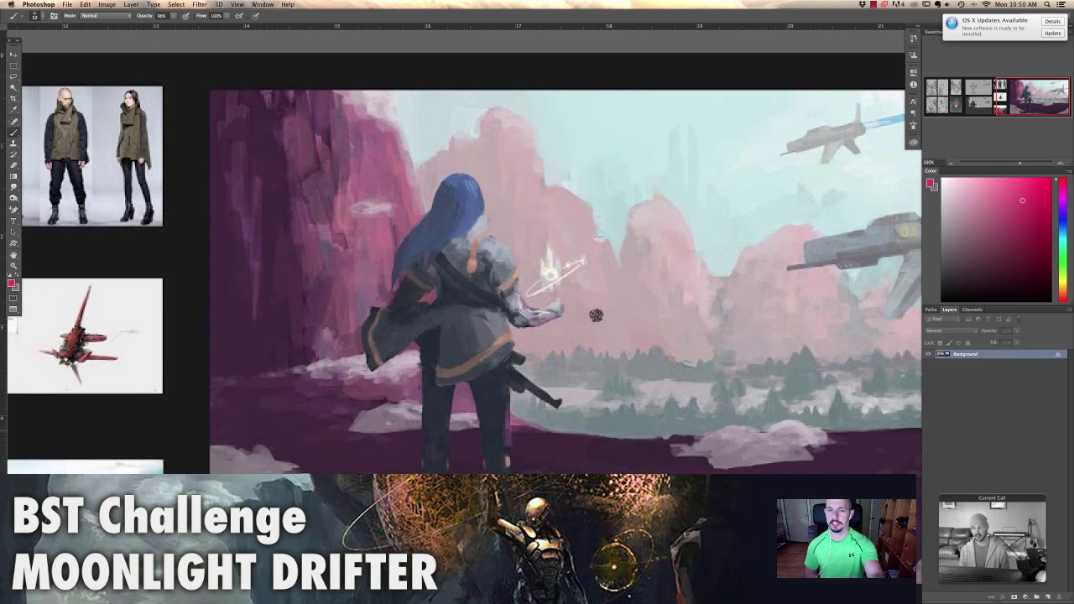
scroll(574, 312, down, 1)
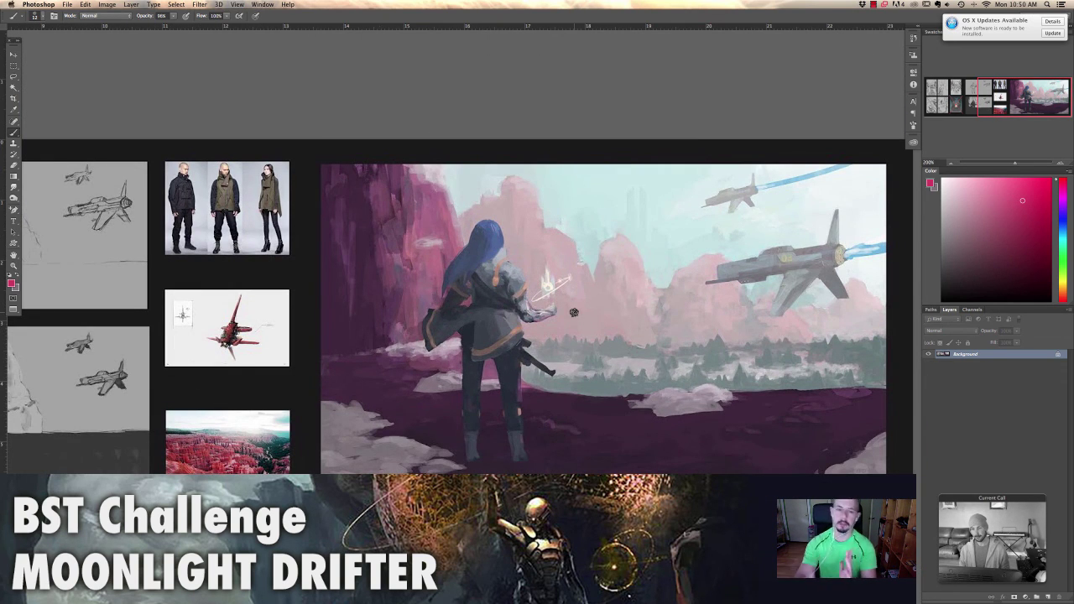
drag(485, 139, 485, 195)
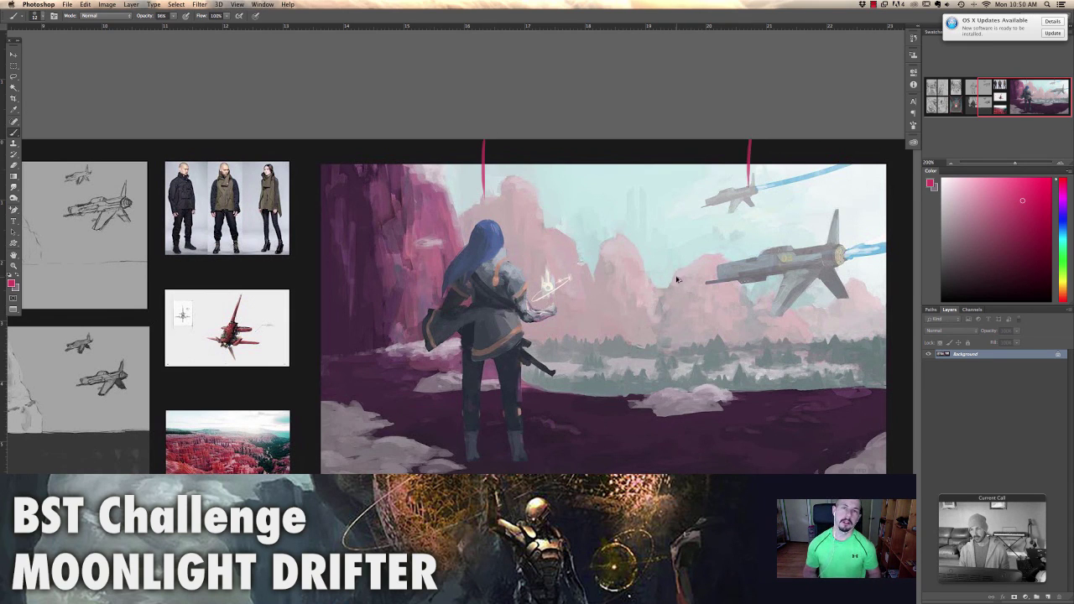
key(super+alt+z)
key(super+alt+z)
Return to windowed view, fit the spaceship board on screen, and shrink it smaller
key(f)
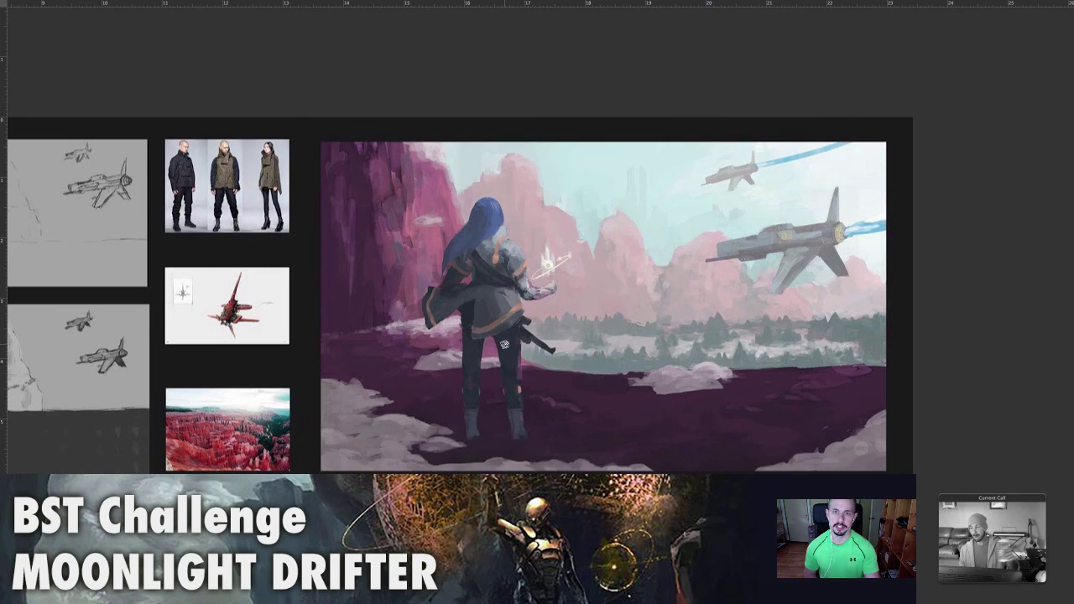
key(f)
key(super+0)
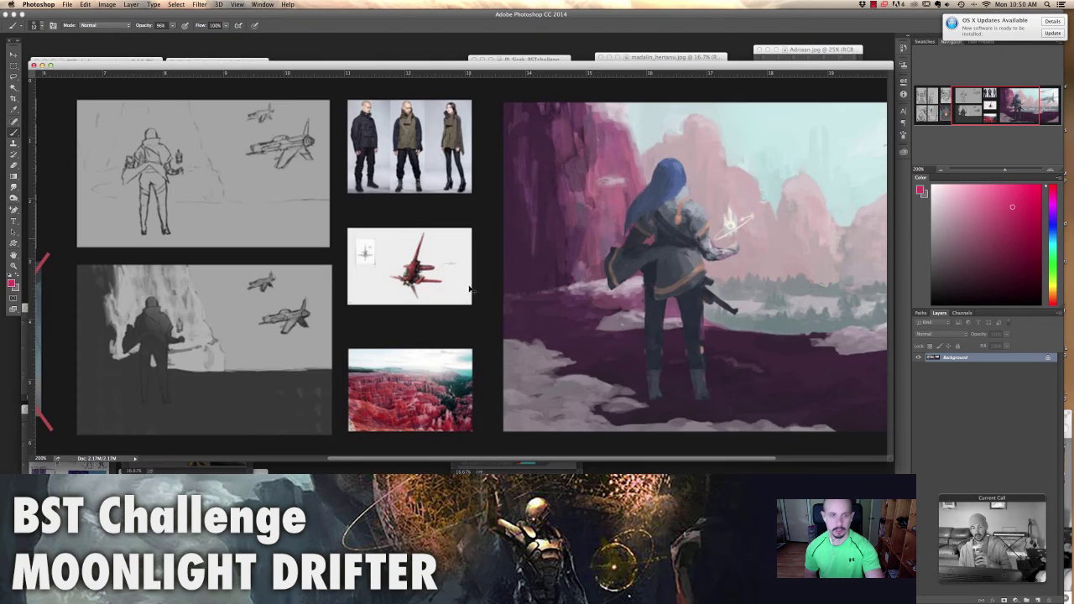
key(super+minus)
key(super+minus)
key(super+minus)
key(super+minus)
key(super+minus)
key(super+minus)
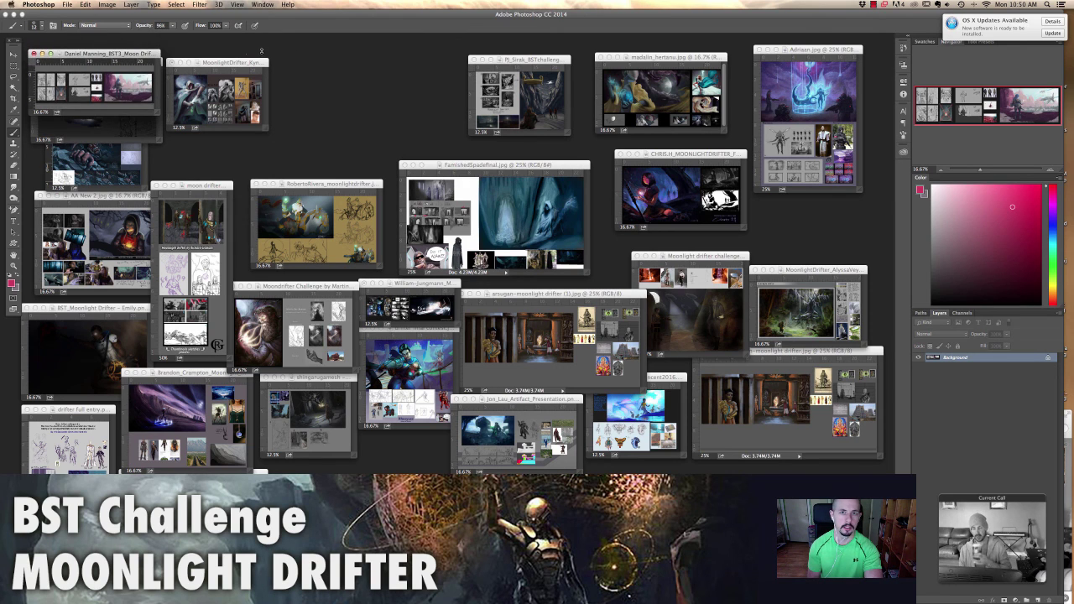
drag(156, 47, 445, 77)
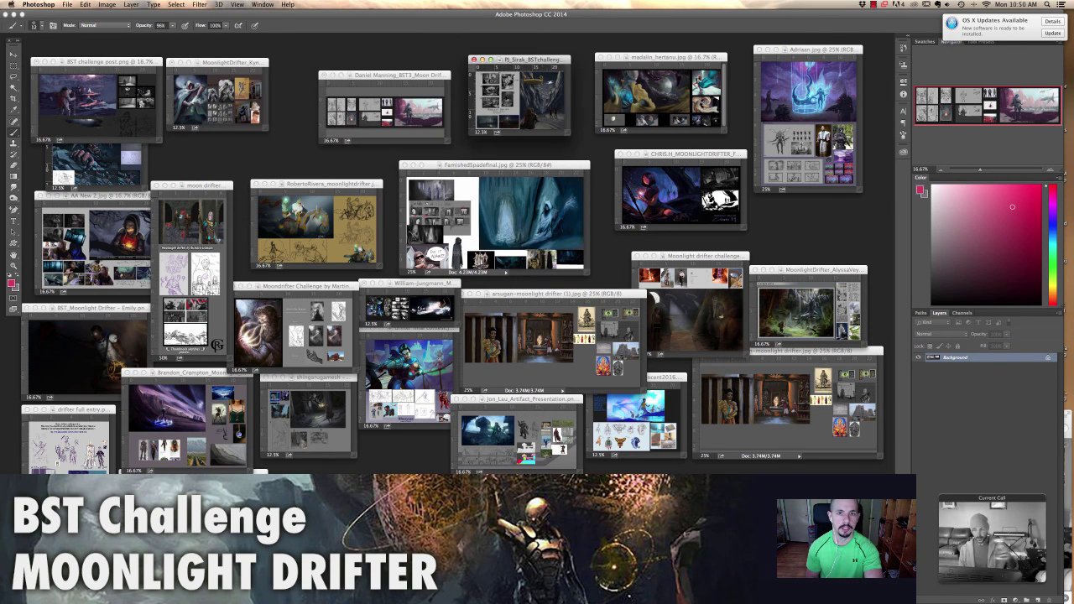
click(521, 59)
key(super+plus)
key(super+plus)
key(super+plus)
key(super+plus)
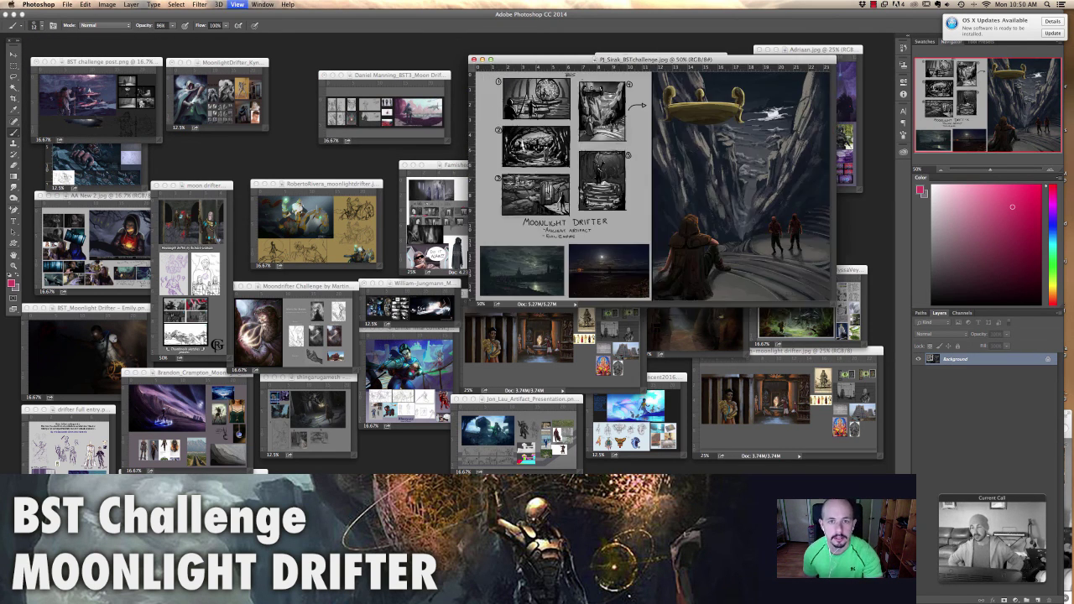
Show the PJ_Sirak canyon board full-screen at 100% and scroll over its thumbnails and painting
key(f)
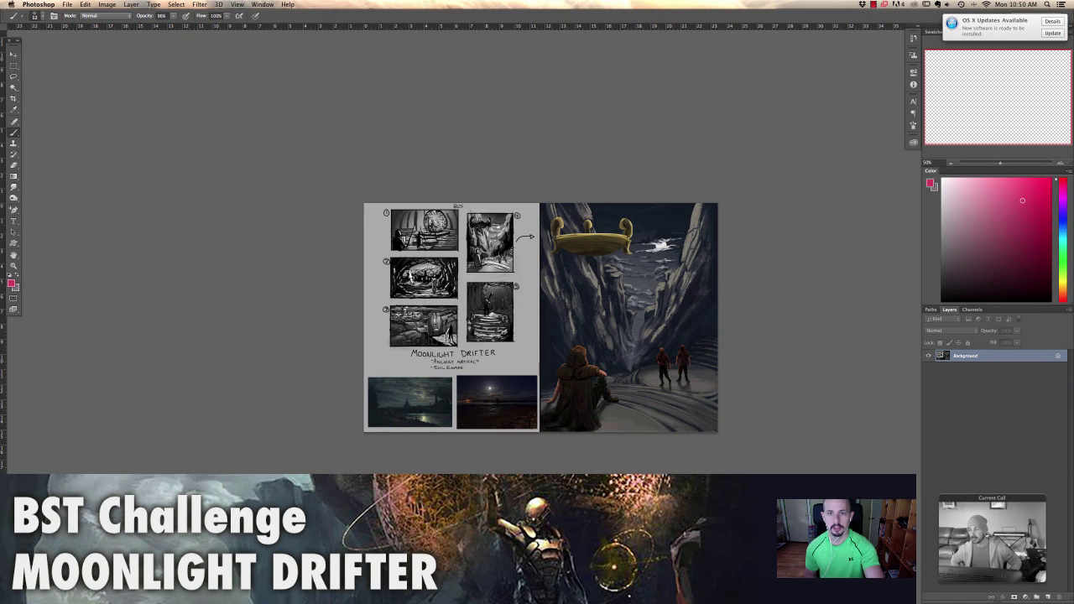
key(super+plus)
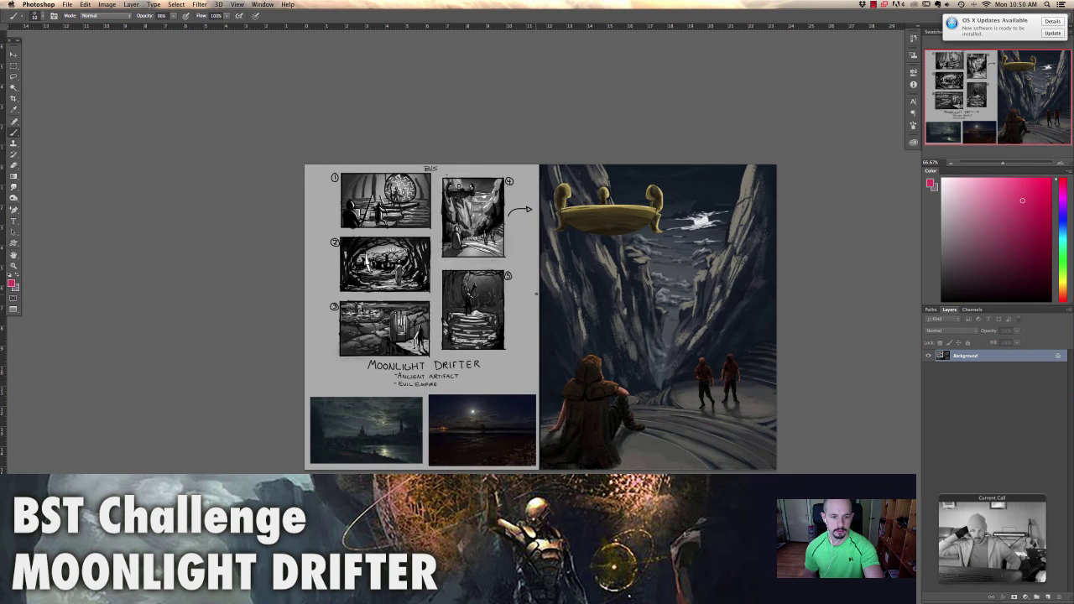
key(super+plus)
scroll(330, 426, down, 2)
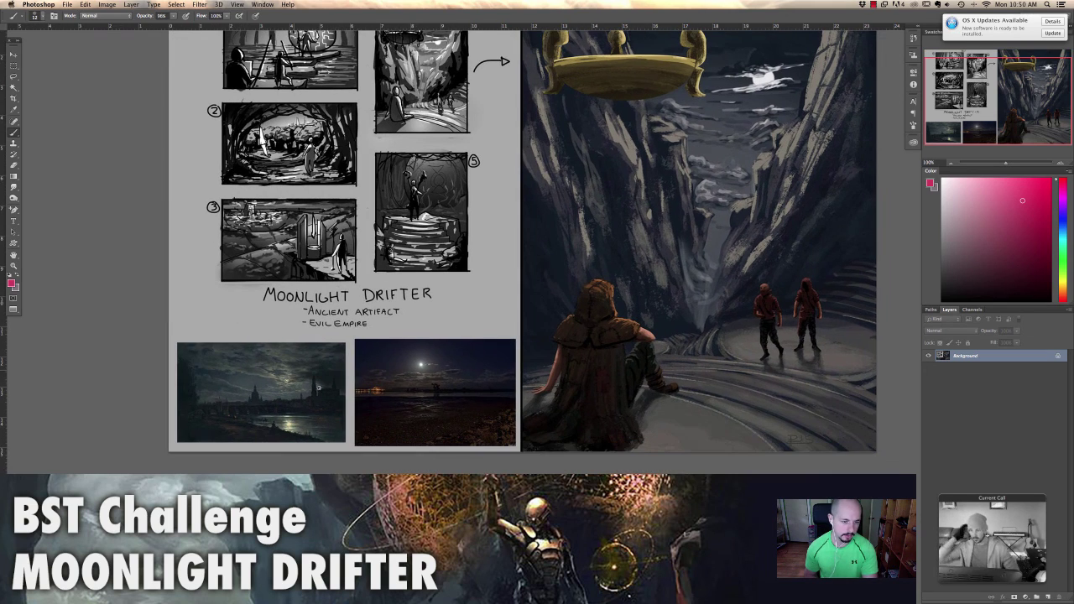
scroll(330, 425, up, 4)
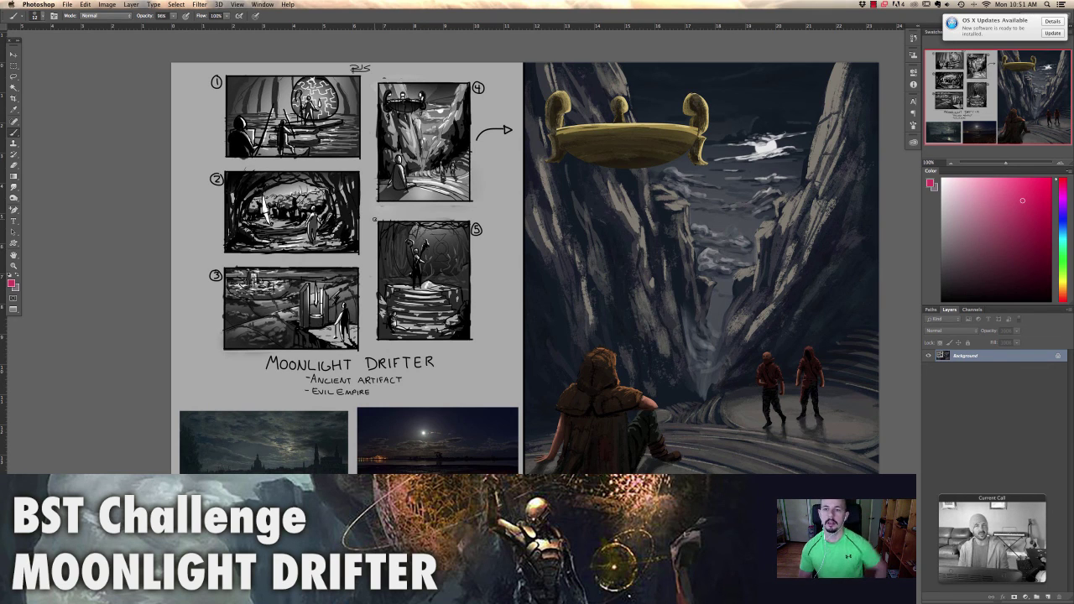
Sample cliff colours ending on a dark blue-grey, then toggle full screen on and back off
alt+click(819, 135)
alt+click(827, 138)
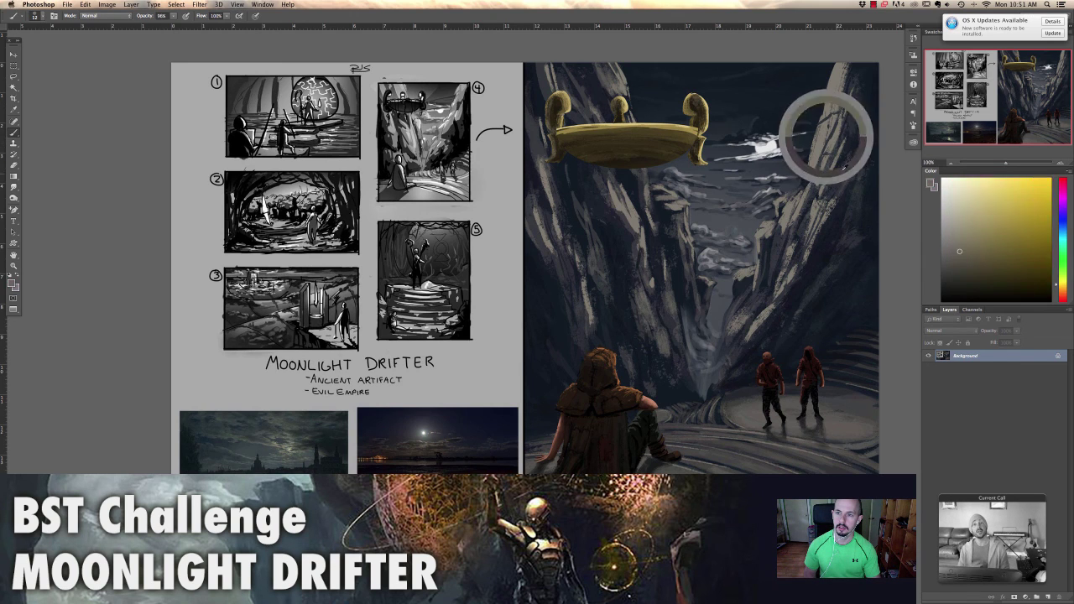
alt+click(838, 170)
alt+click(678, 263)
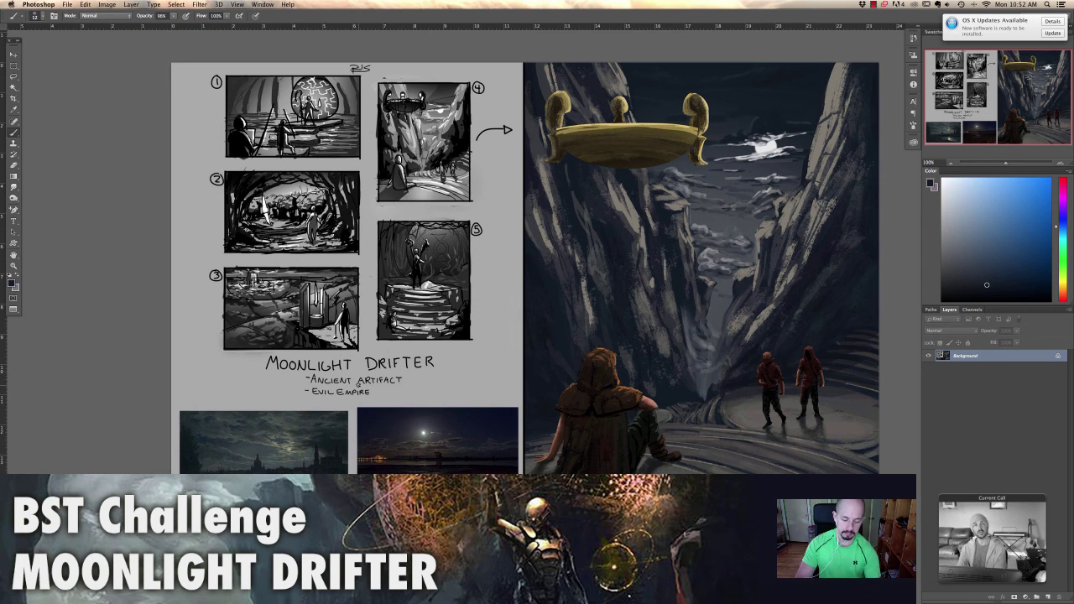
key(f)
key(f)
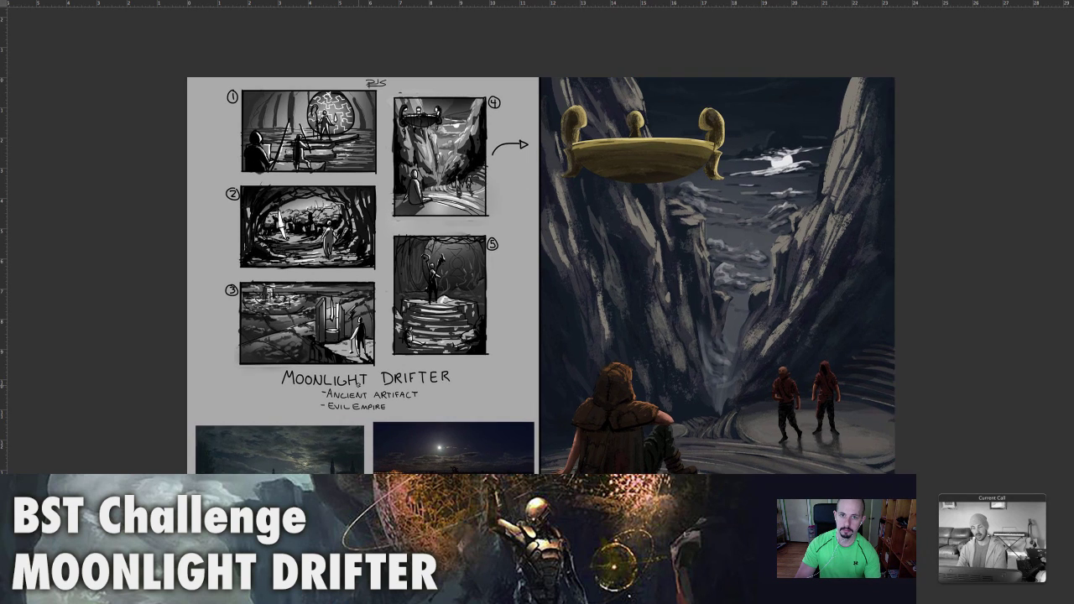
key(f)
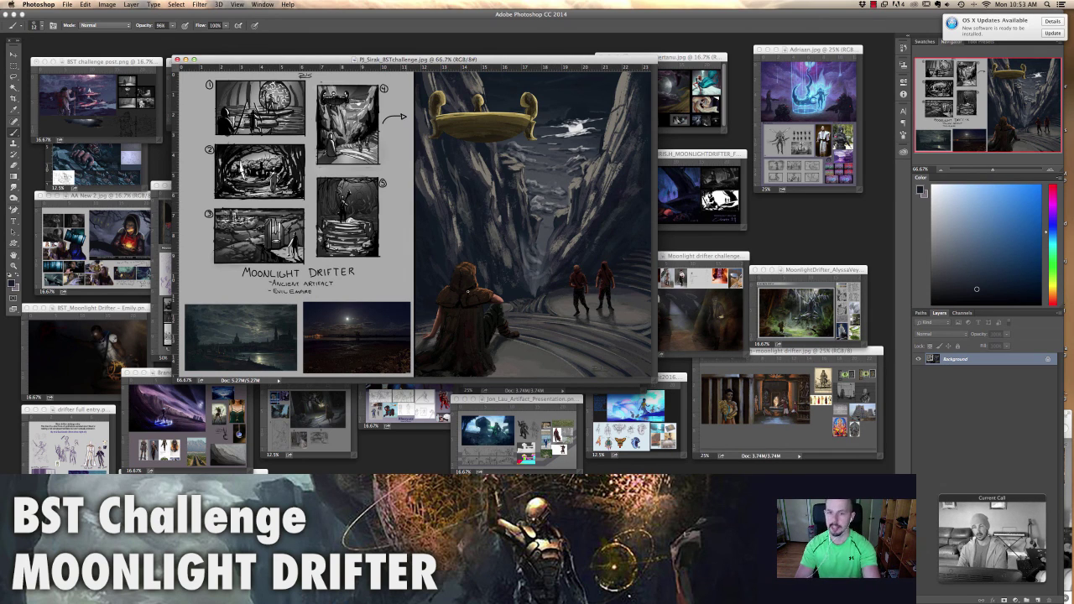
Shrink the canyon entry and move it aside, then bring the glowing-orb entry forward, zoomed in twice
key(super+minus)
key(super+minus)
key(super+minus)
drag(366, 67, 601, 73)
click(638, 75)
key(super+plus)
key(super+plus)
key(super+plus)
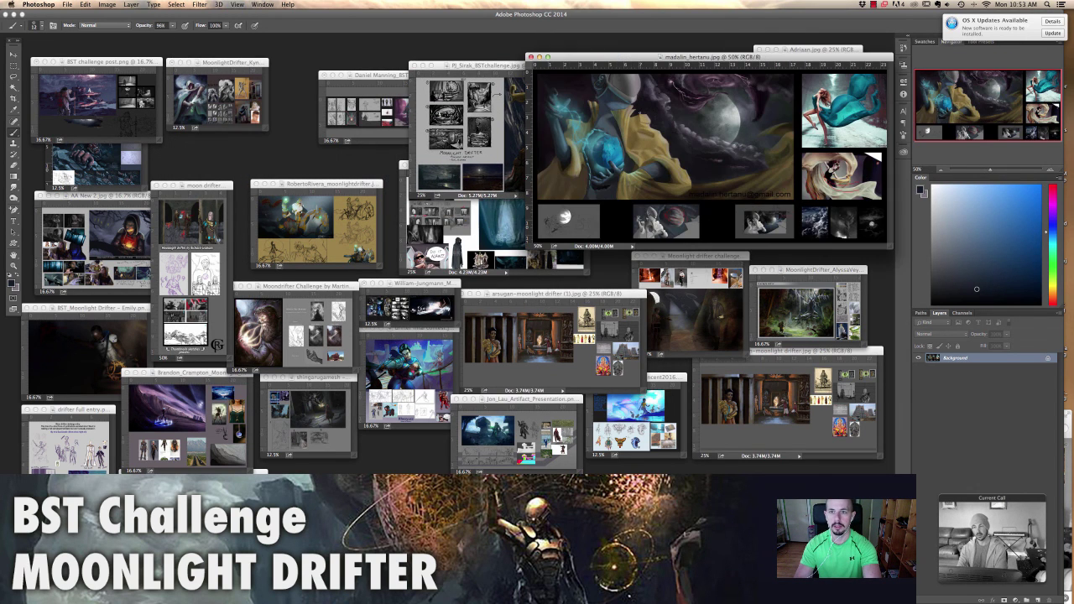
key(super+plus)
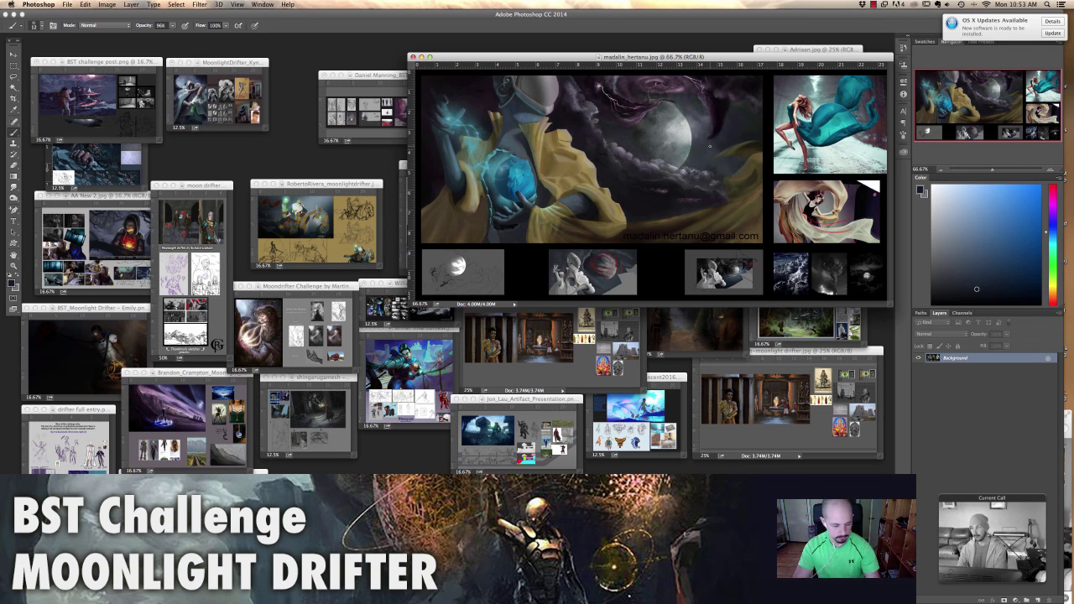
Show the glowing-orb board alone on a grey backdrop and zoom it up to 100%
key(f)
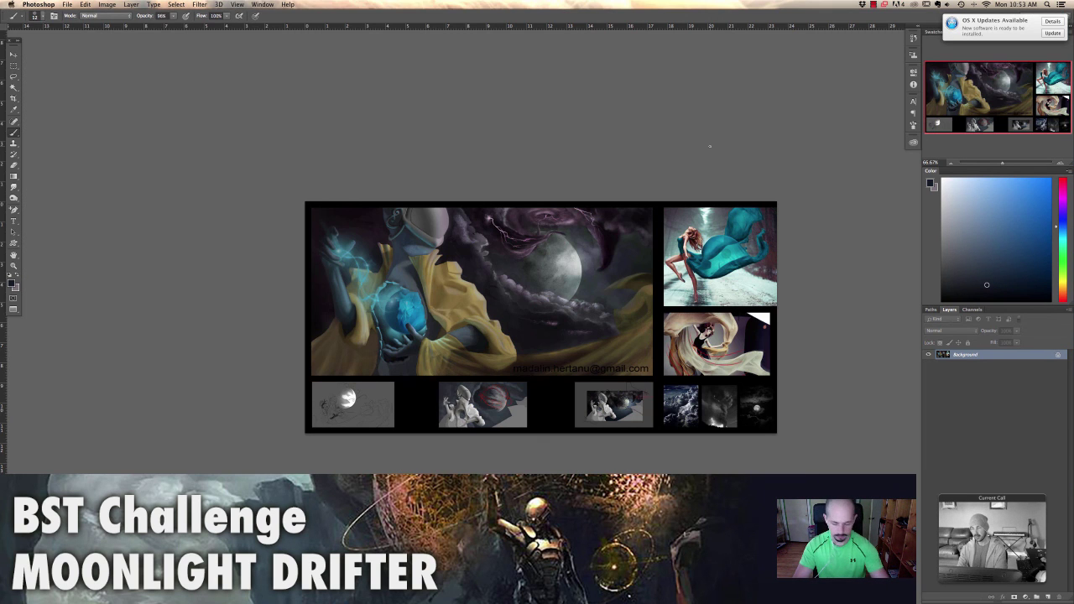
key(super+plus)
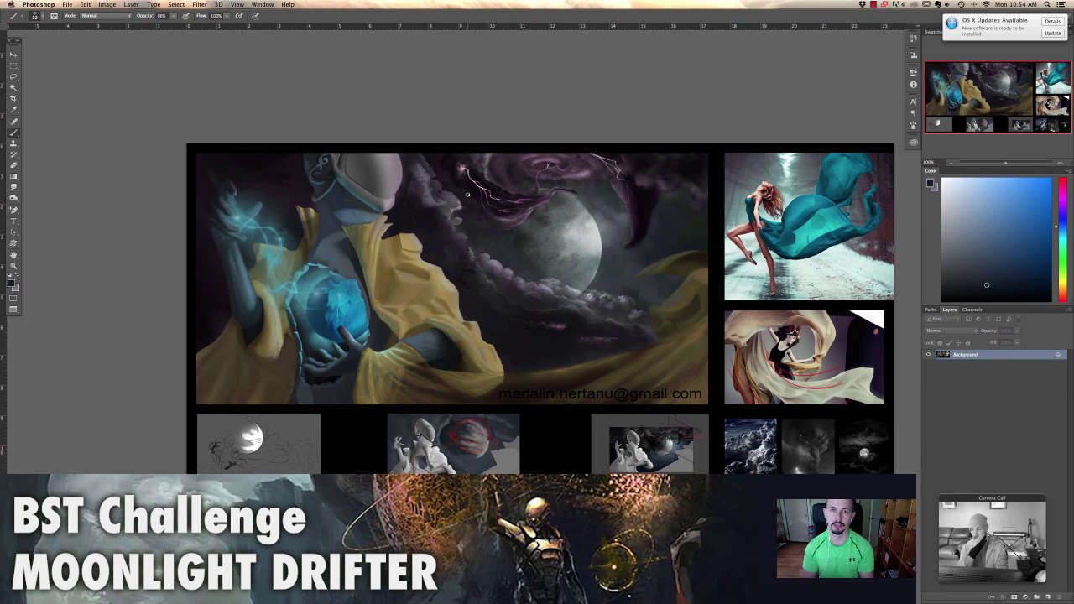
Sample a purple, then a dark blue-grey from the orb painting as foreground colour
alt+click(689, 163)
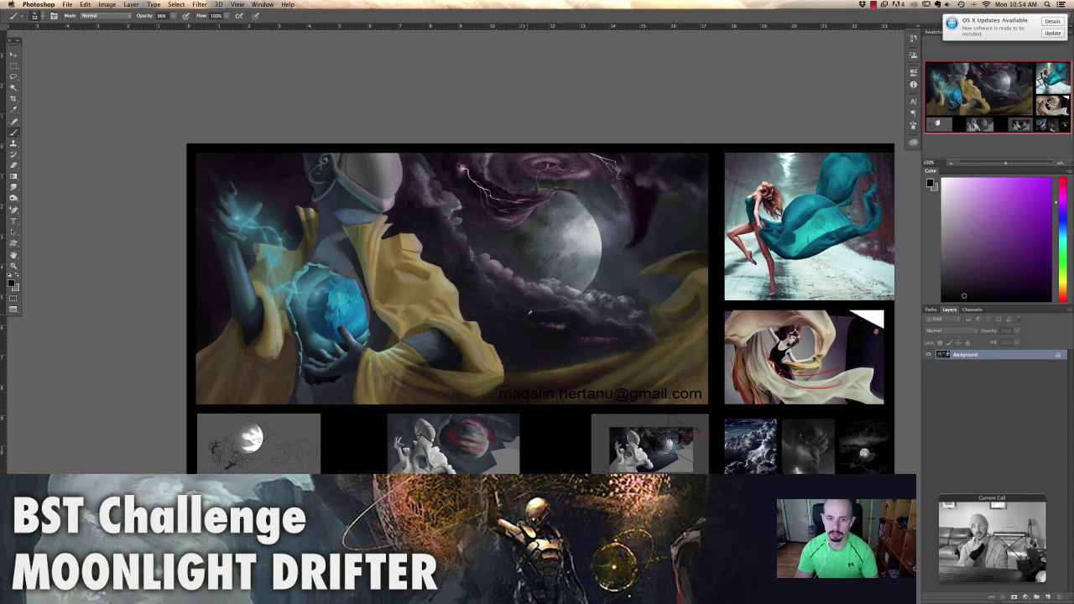
alt+click(525, 319)
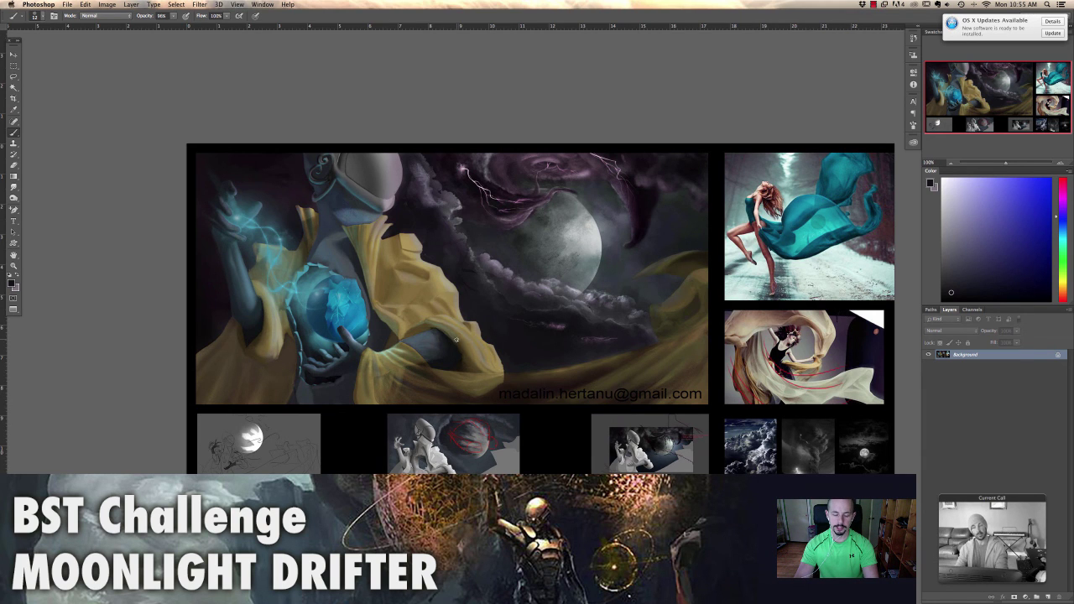
Exit full screen, shrink the orb-figure board and move it to the upper right
key(f)
key(f)
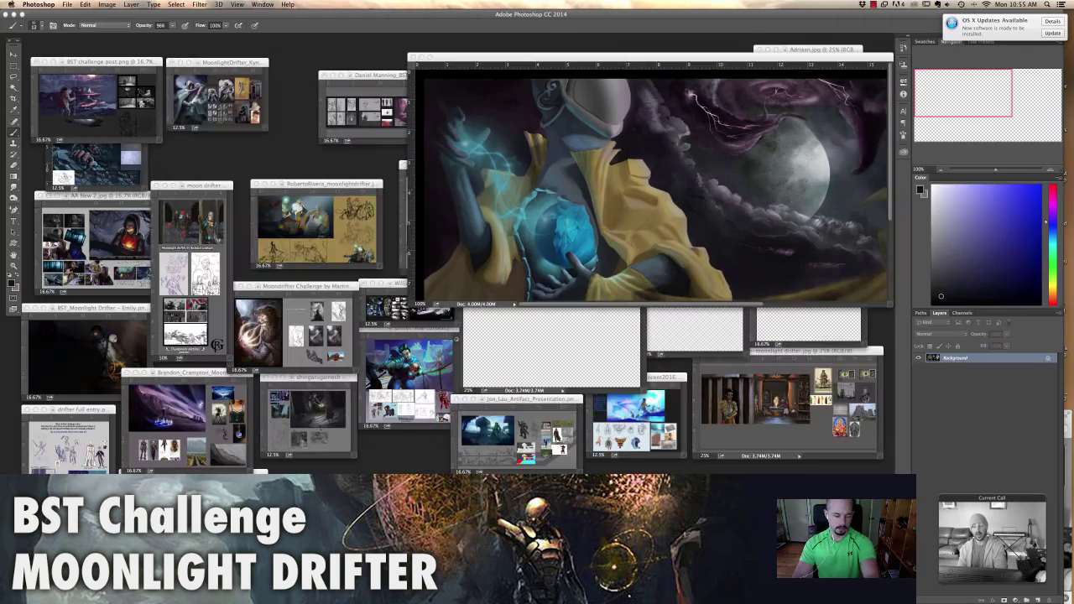
key(super+minus)
key(super+minus)
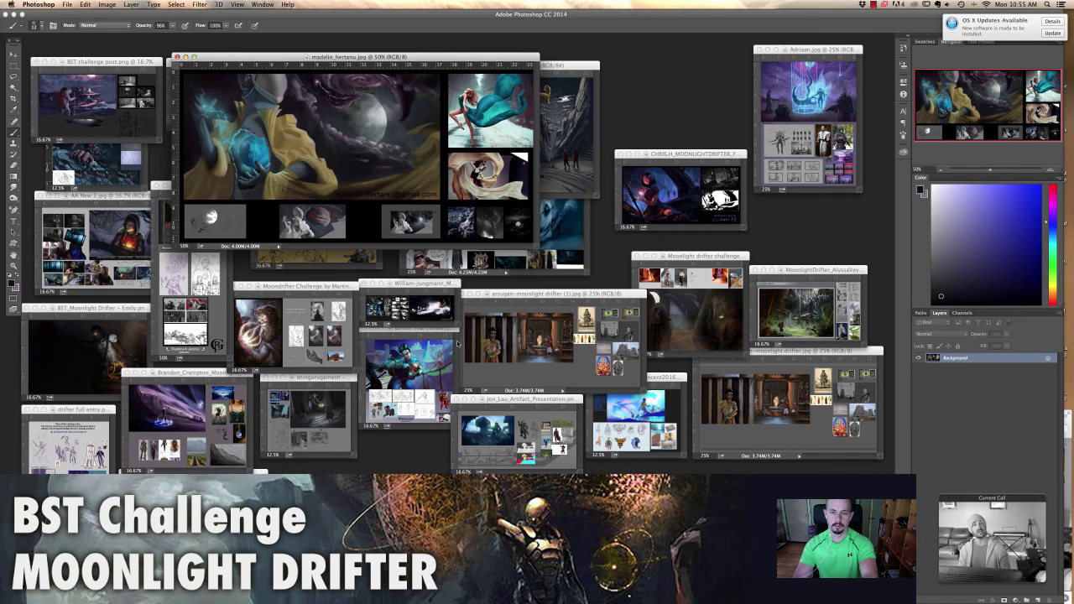
key(super+minus)
key(super+minus)
drag(275, 56, 685, 47)
Bring the Adriaan glowing-hook board forward, alone in full screen at 66.67%
click(807, 96)
key(super+plus)
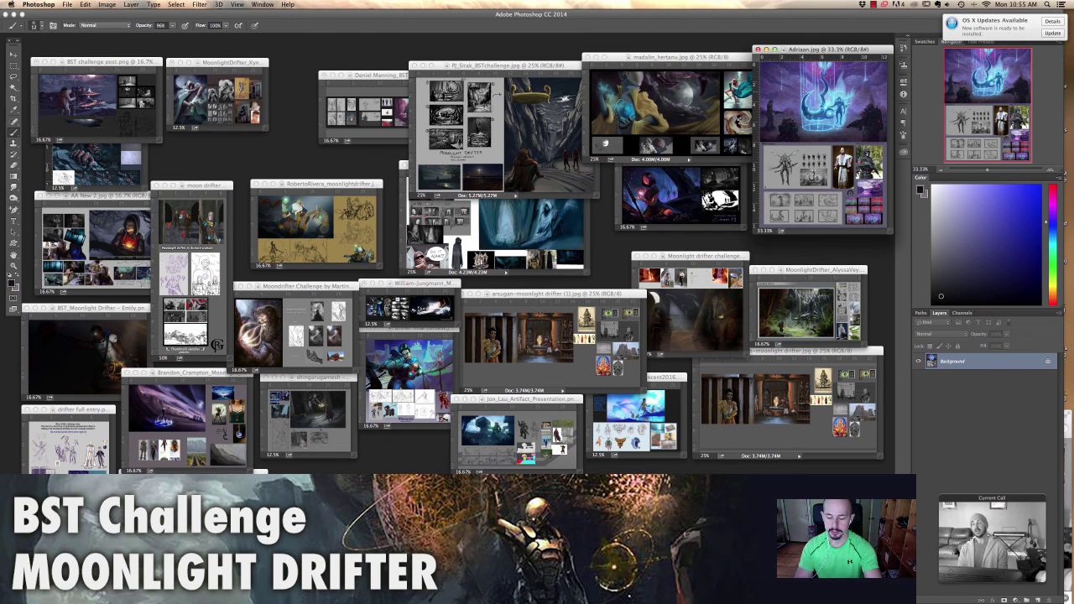
key(f)
key(super+plus)
Zoom into the glowing-hook painting at about 200%, then back to 100%
key(super+plus)
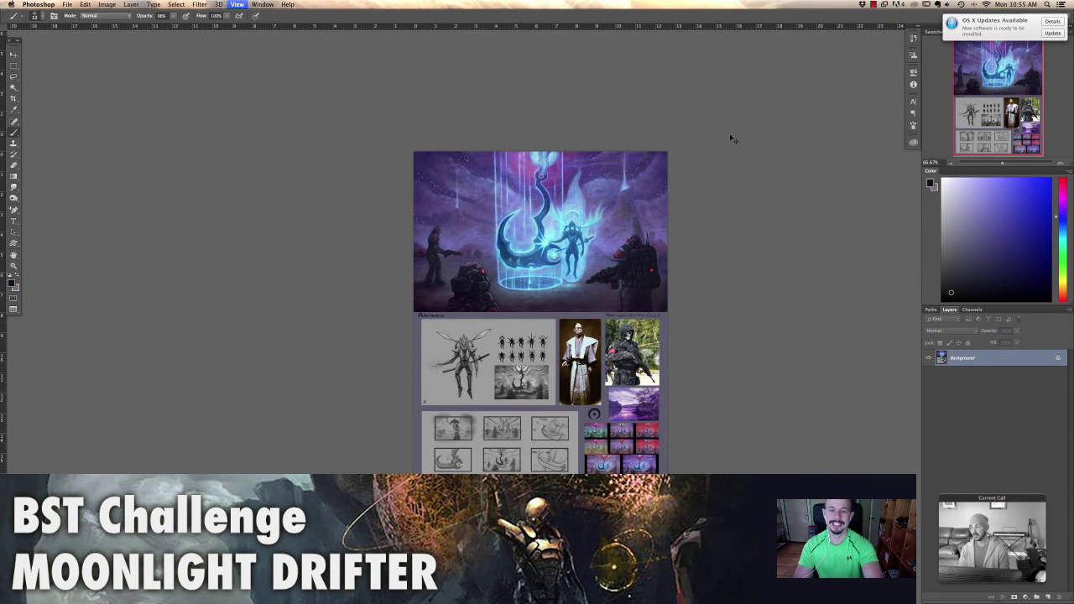
key(super+plus)
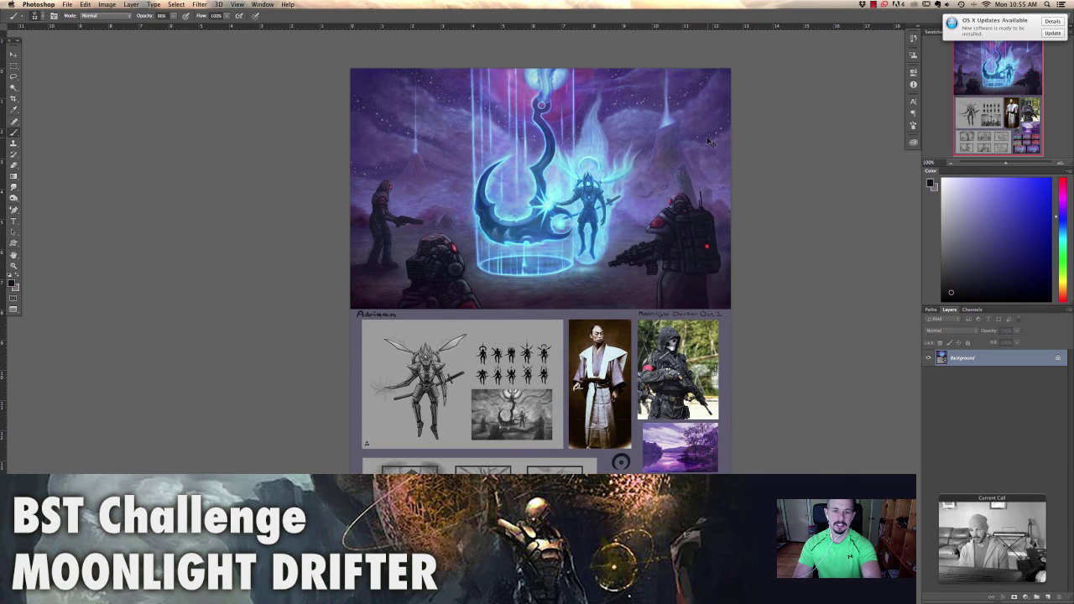
key(super+plus)
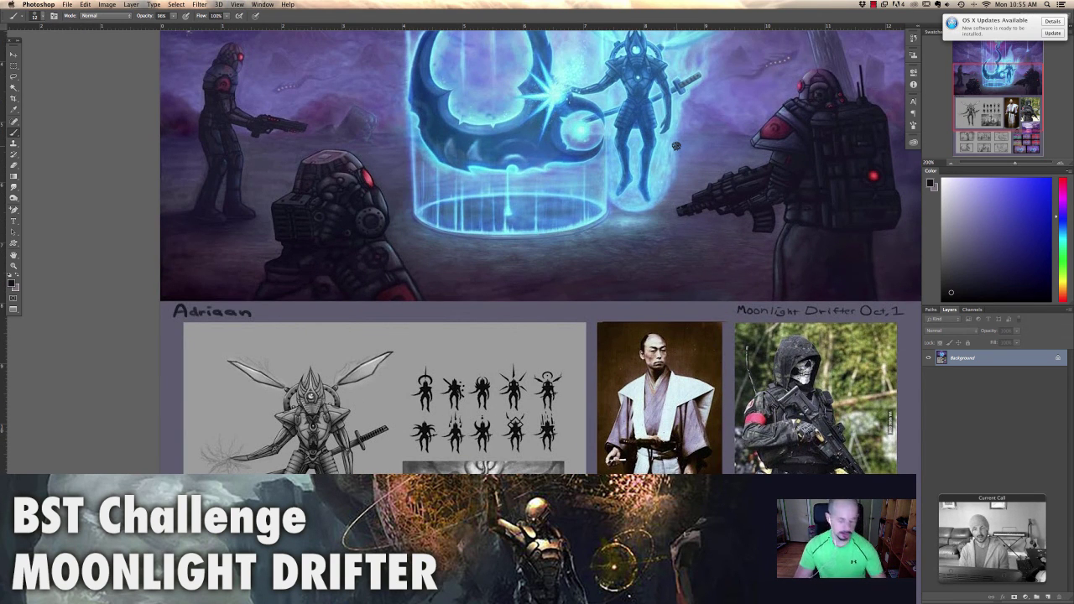
key(super+minus)
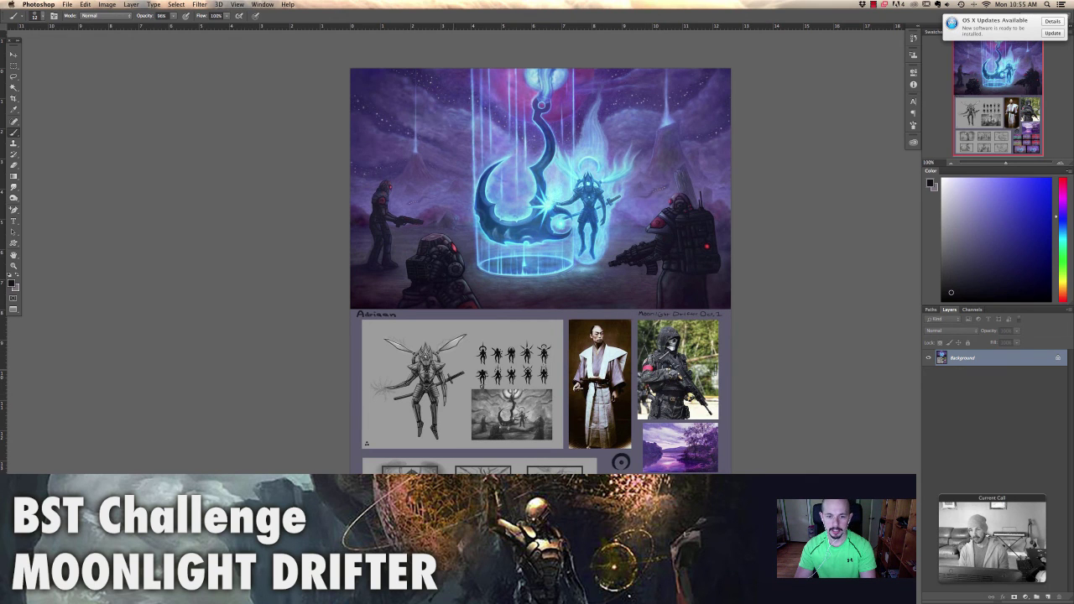
Zoom in on the character sketches and pan around to inspect them
key(super+plus)
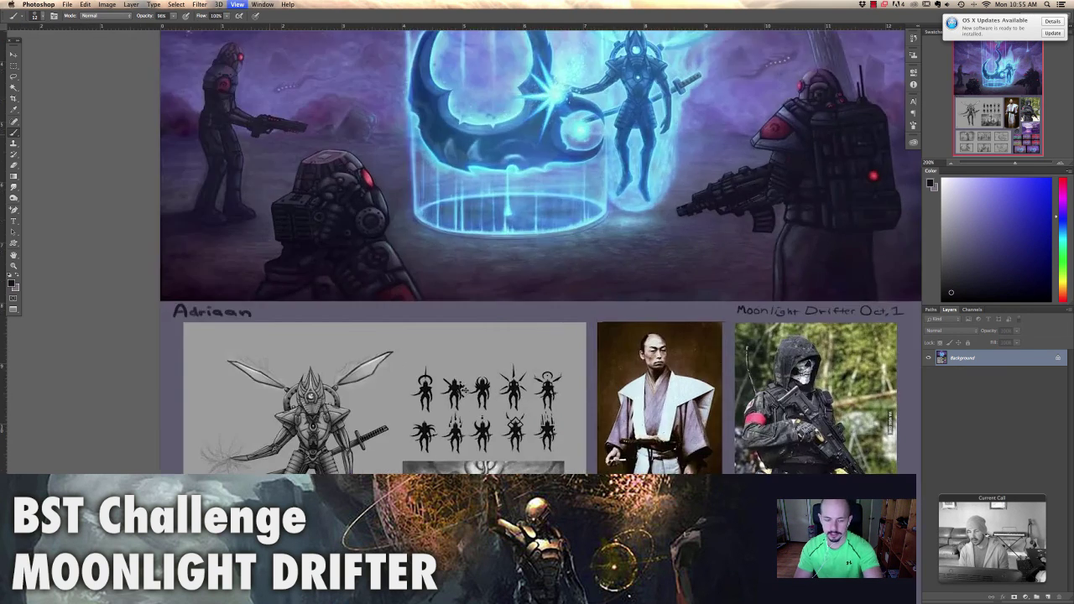
key(super+plus)
drag(468, 415, 489, 267)
scroll(537, 285, down, 5)
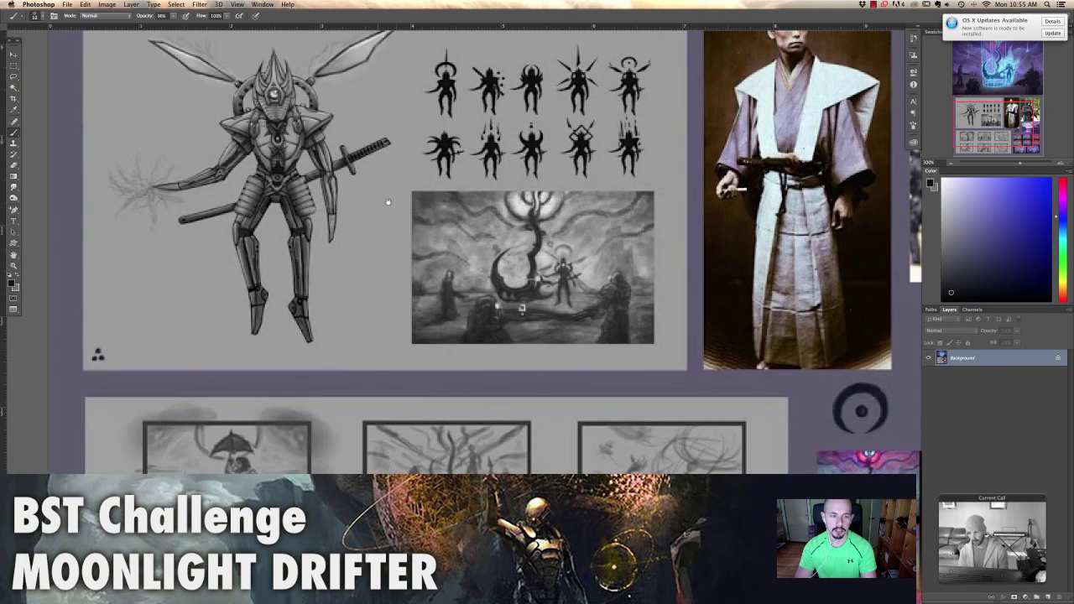
scroll(386, 336, down, 4)
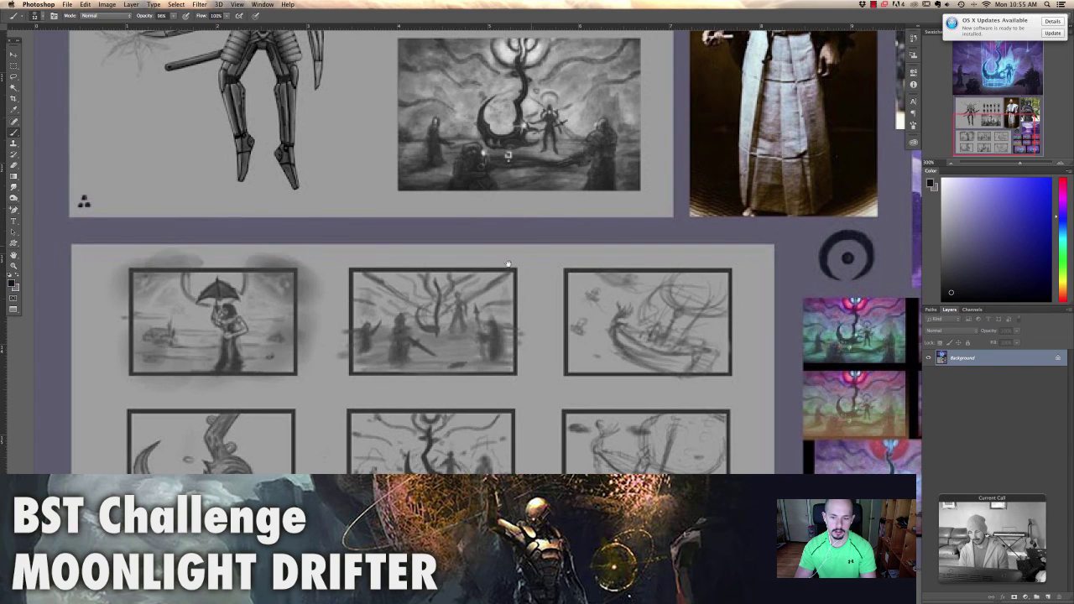
scroll(537, 260, right, 3)
scroll(537, 261, up, 2)
scroll(654, 312, right, 5)
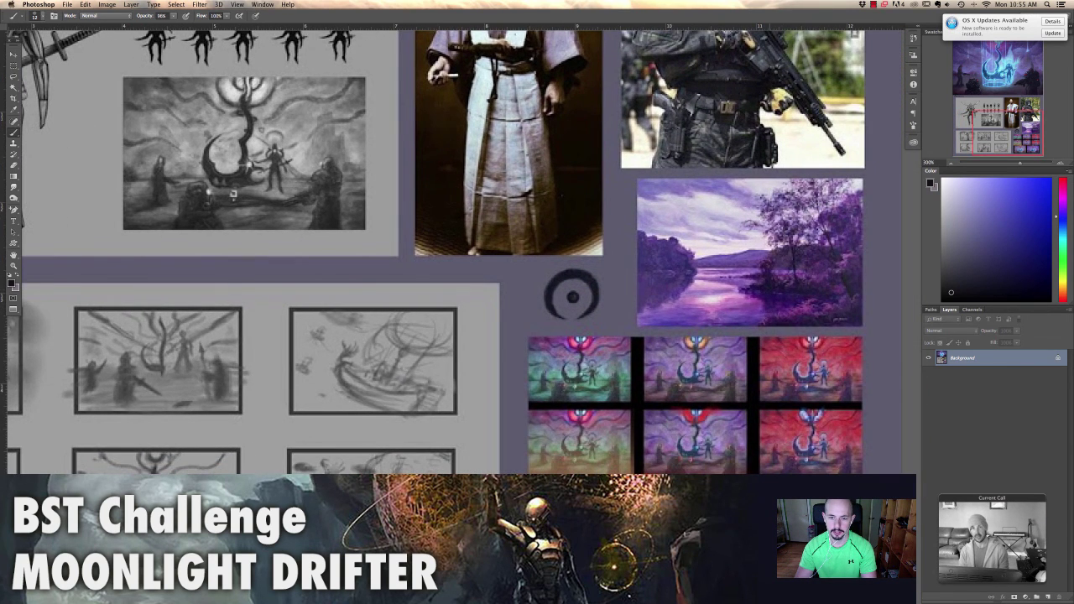
scroll(640, 350, up, 6)
scroll(641, 350, left, 3)
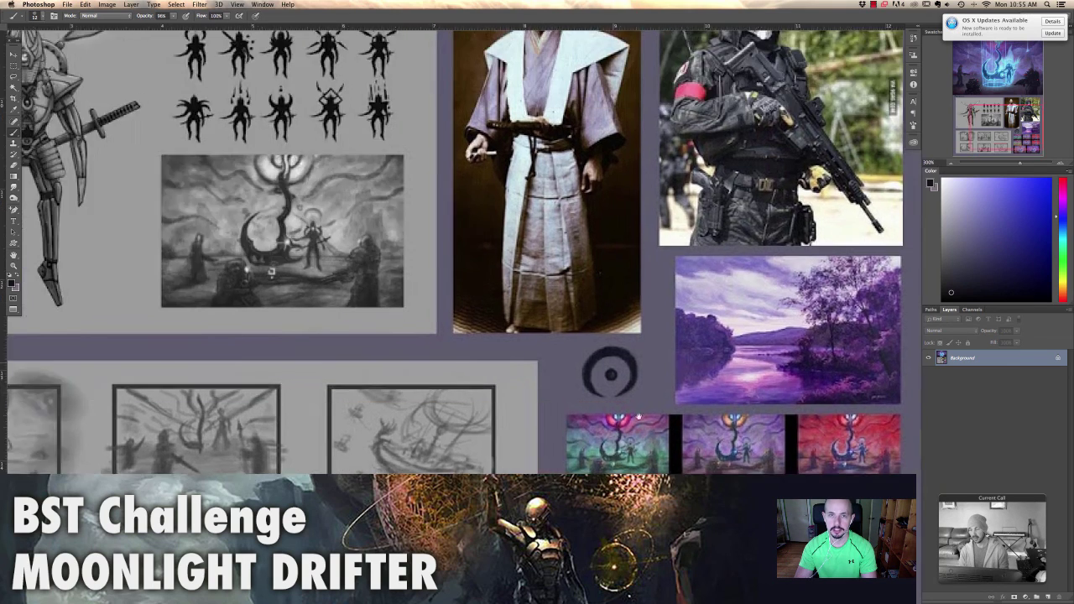
scroll(640, 434, right, 1)
scroll(639, 434, right, 3)
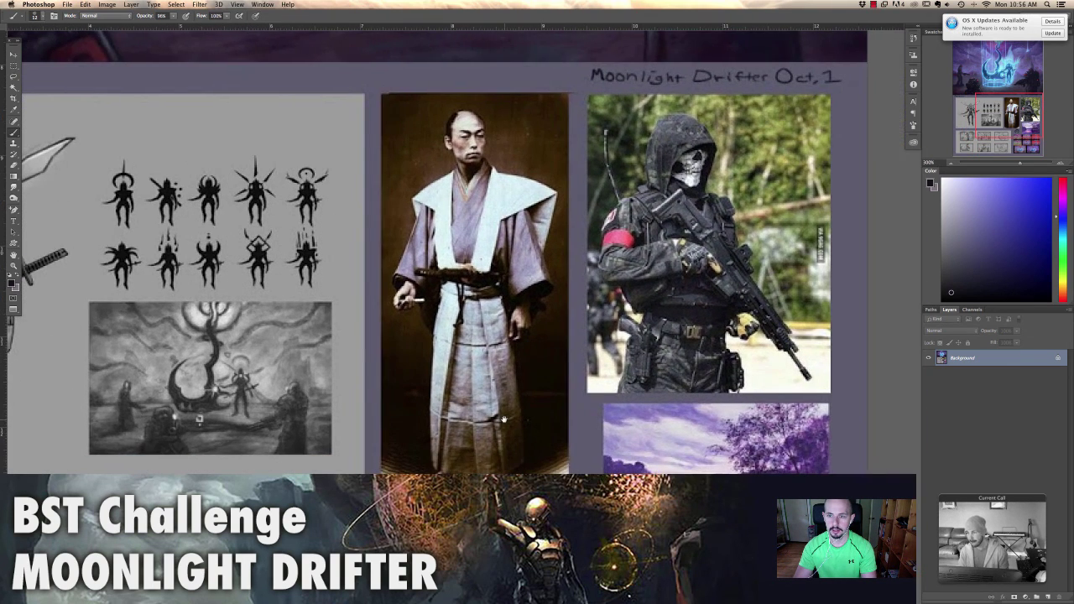
scroll(811, 440, left, 8)
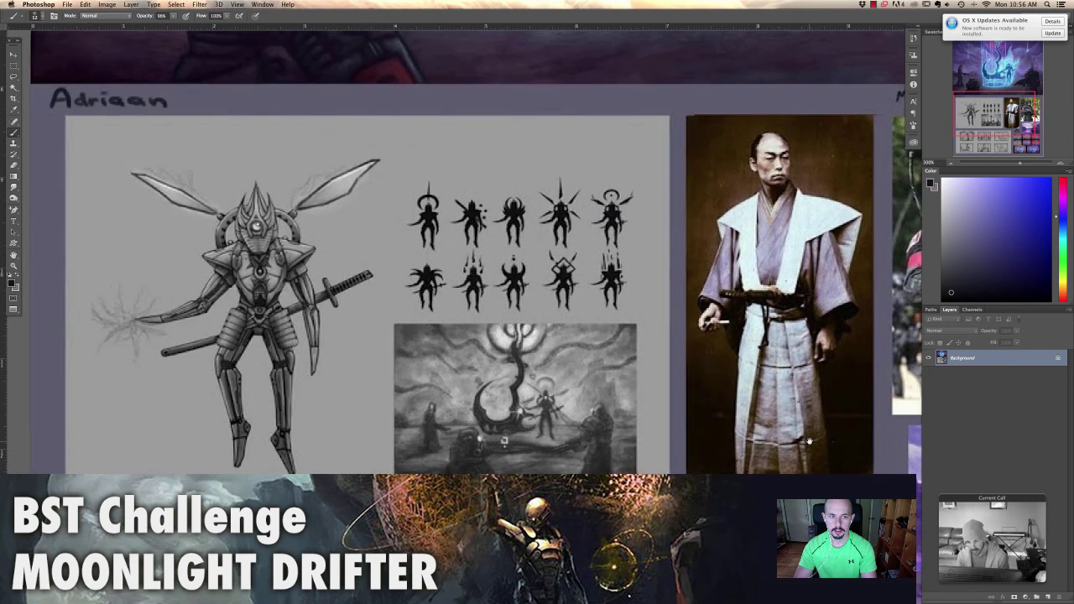
Pan over to the Moonlight Drifter reference photos and look through them
drag(810, 441, 454, 383)
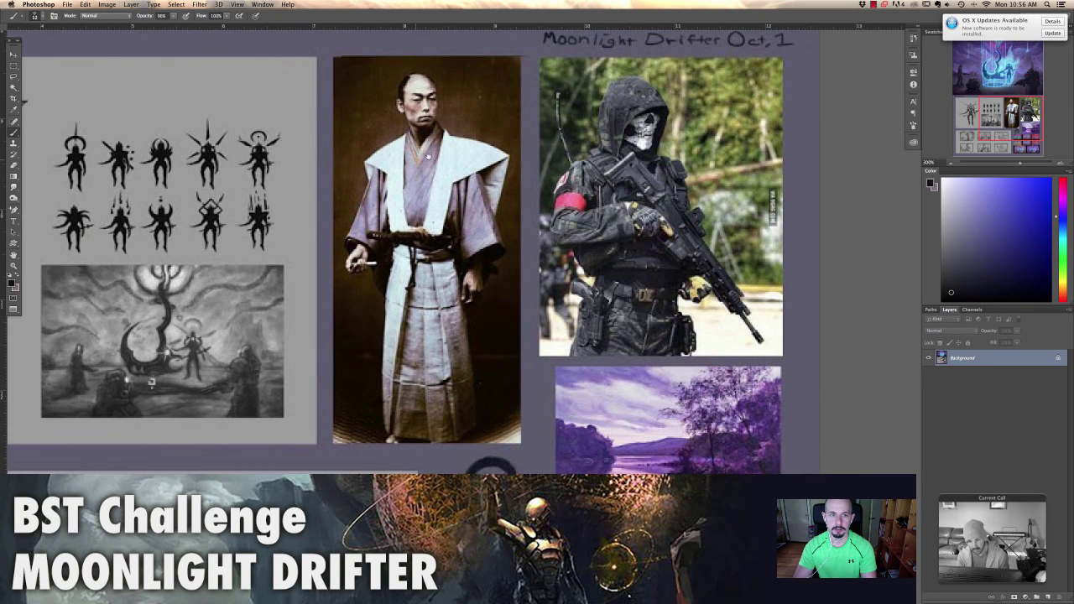
scroll(324, 198, left, 8)
scroll(323, 198, up, 2)
scroll(268, 227, right, 1)
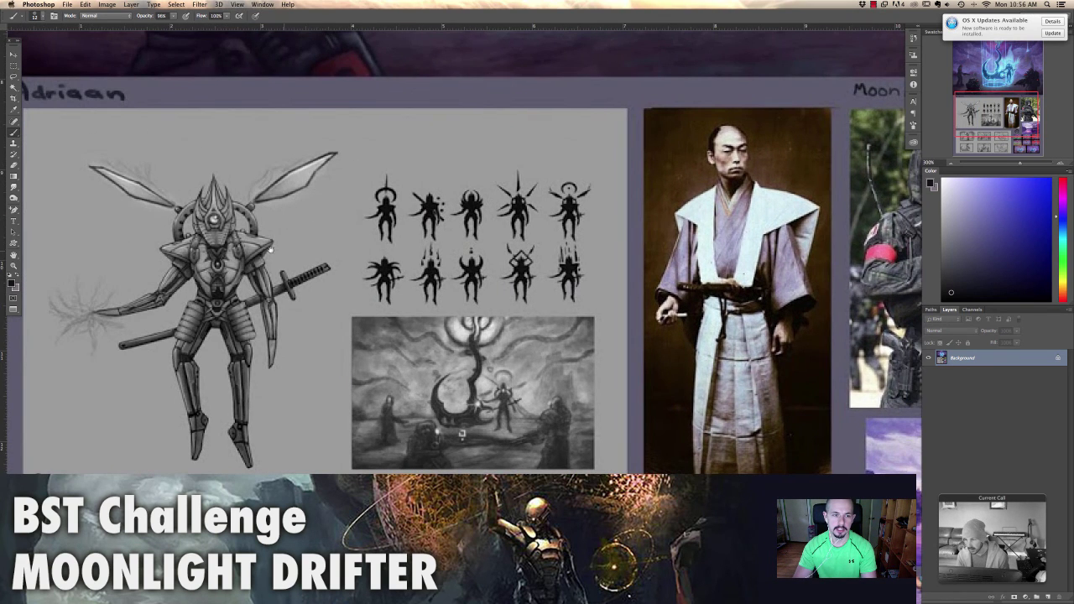
scroll(473, 198, up, 2)
scroll(473, 198, right, 1)
scroll(472, 198, up, 10)
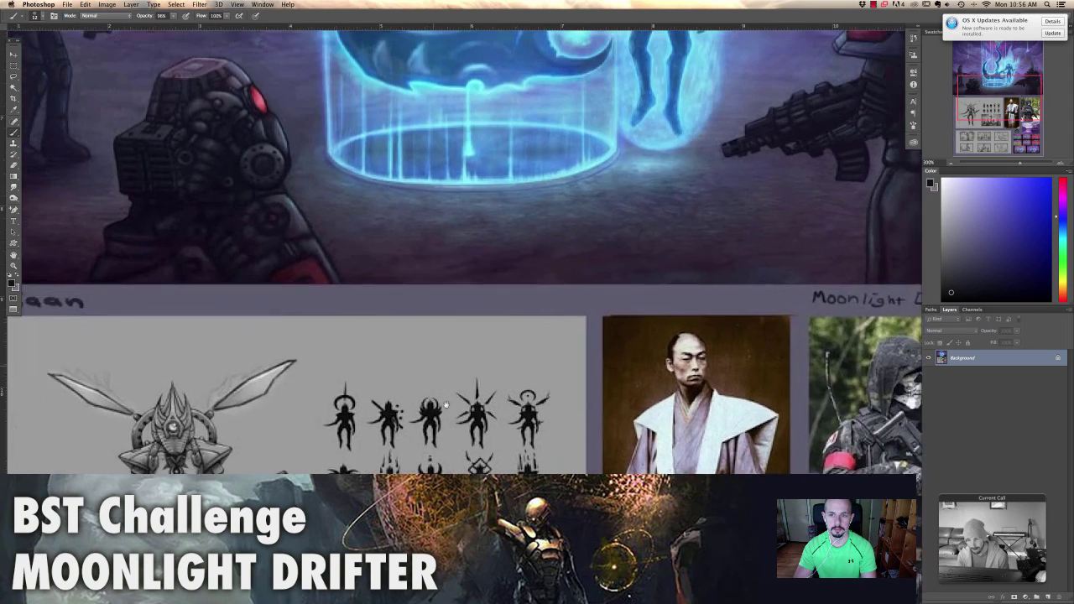
scroll(529, 246, right, 1)
scroll(529, 246, up, 2)
scroll(529, 246, right, 1)
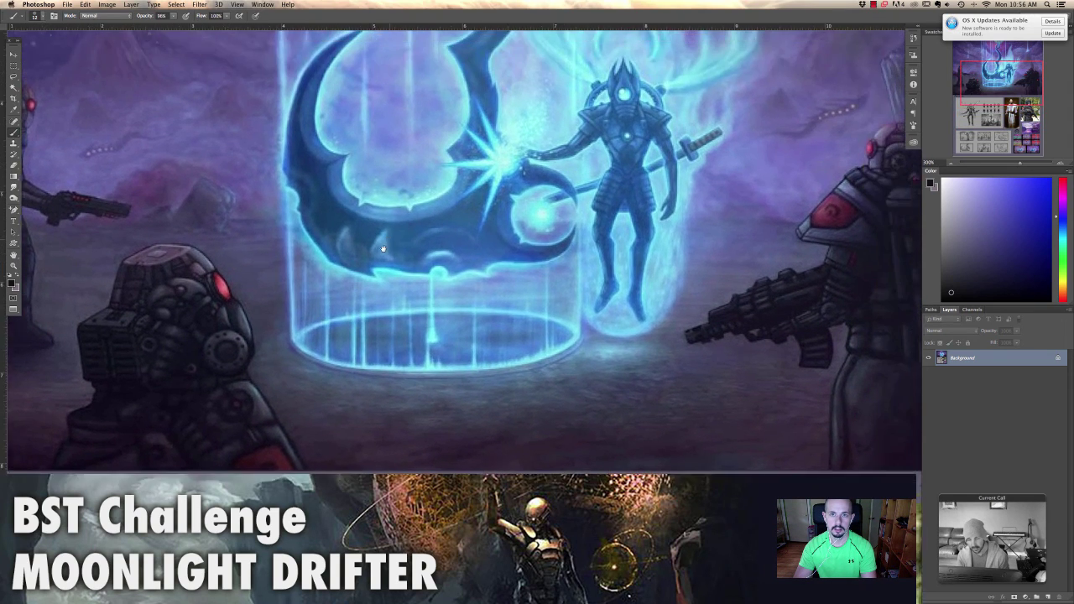
scroll(545, 239, up, 2)
scroll(545, 240, right, 4)
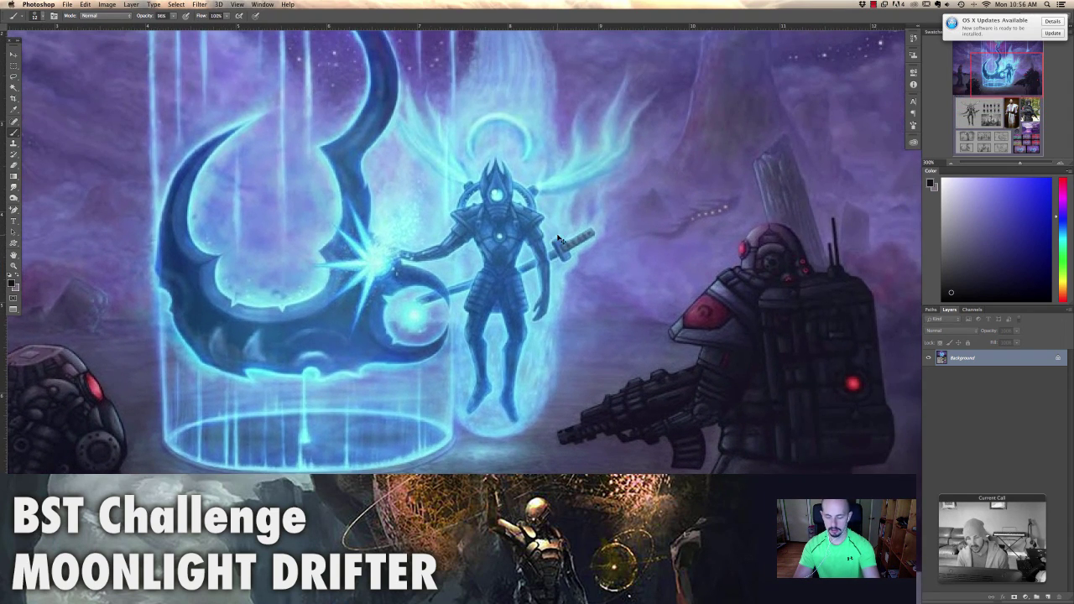
scroll(557, 235, down, 3)
scroll(561, 240, up, 2)
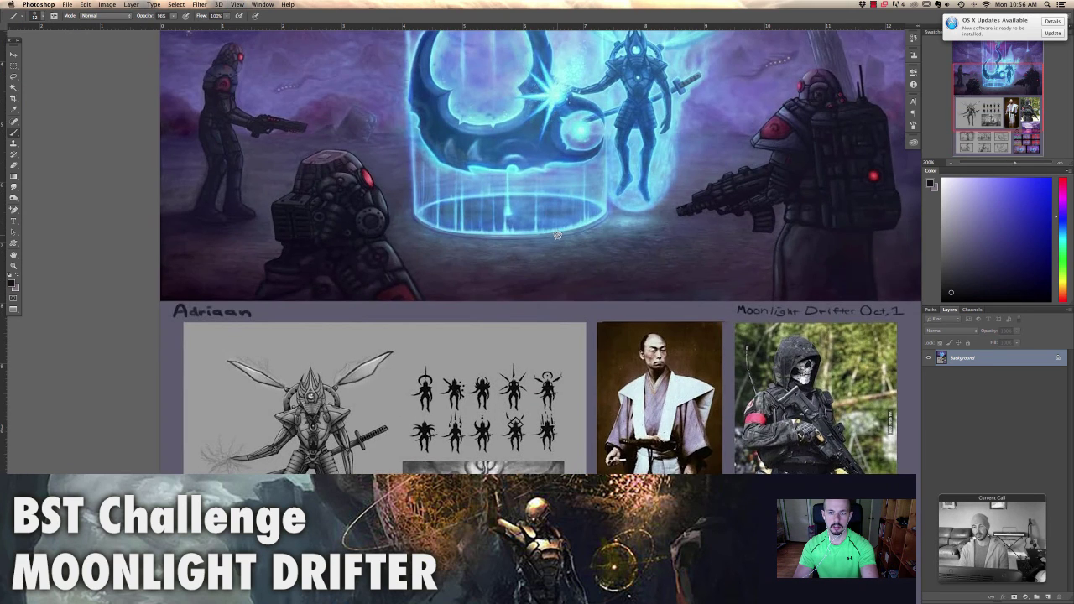
scroll(564, 248, up, 2)
Zoom out to the whole board, enlarge the painting's main figures, then leave full screen
key(super+minus)
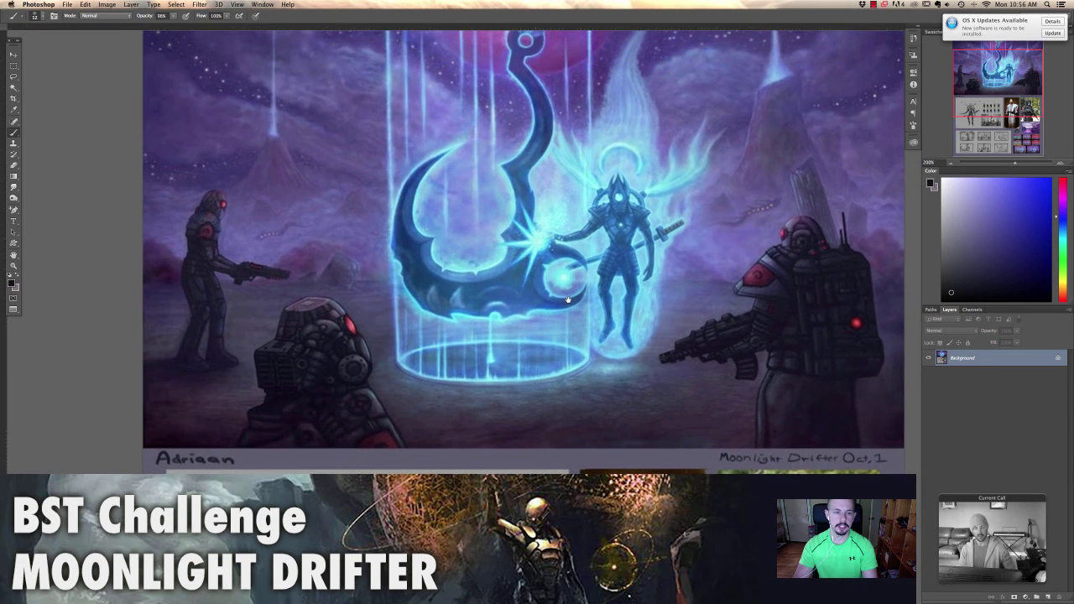
key(super+minus)
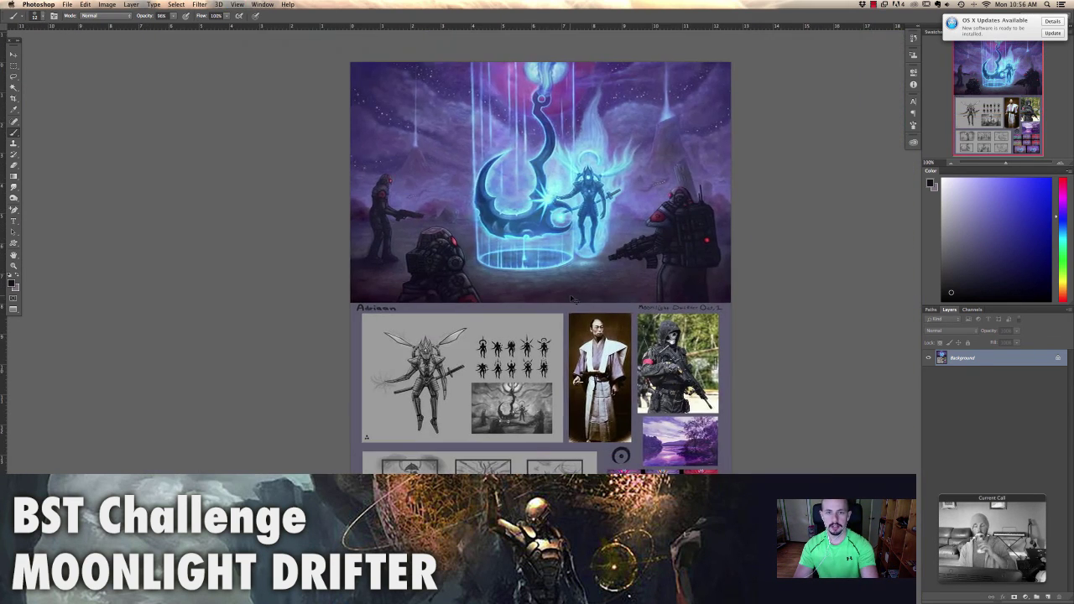
key(super+plus)
scroll(573, 286, up, 2)
drag(575, 277, 554, 308)
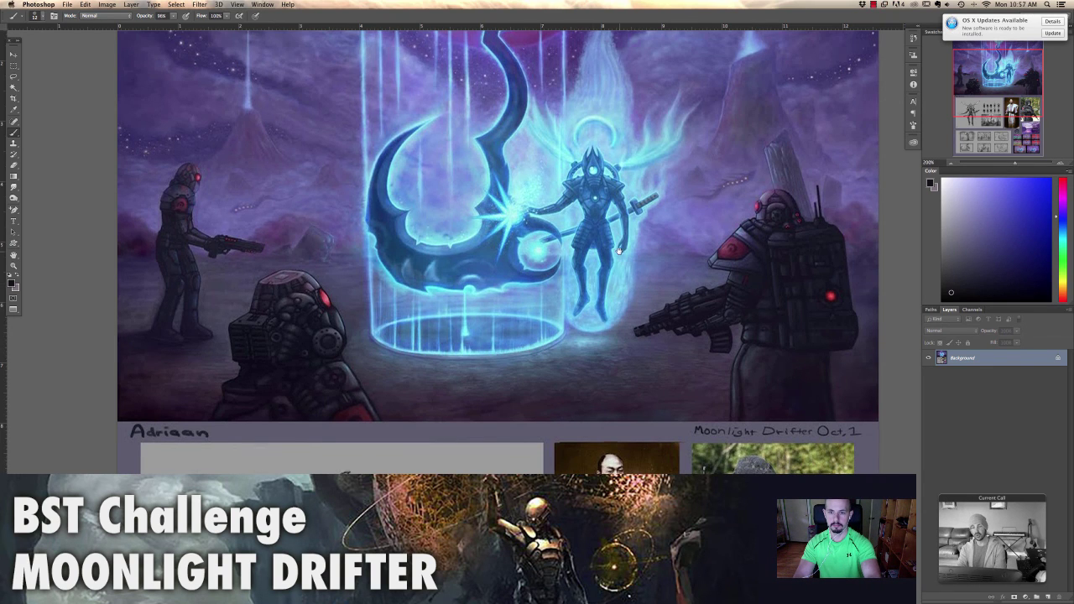
scroll(593, 286, up, 5)
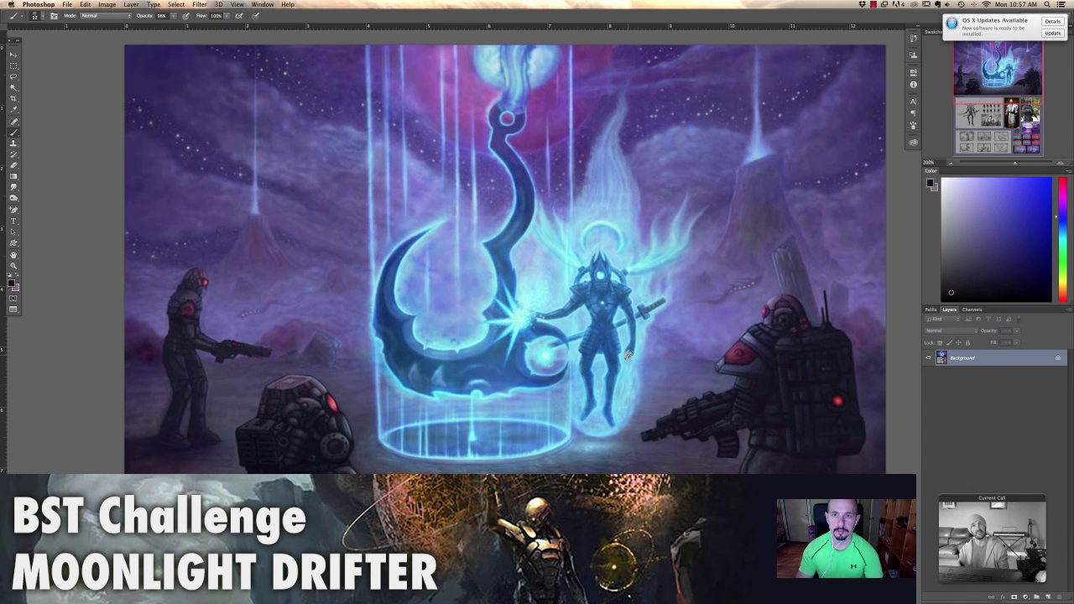
key(f)
key(f)
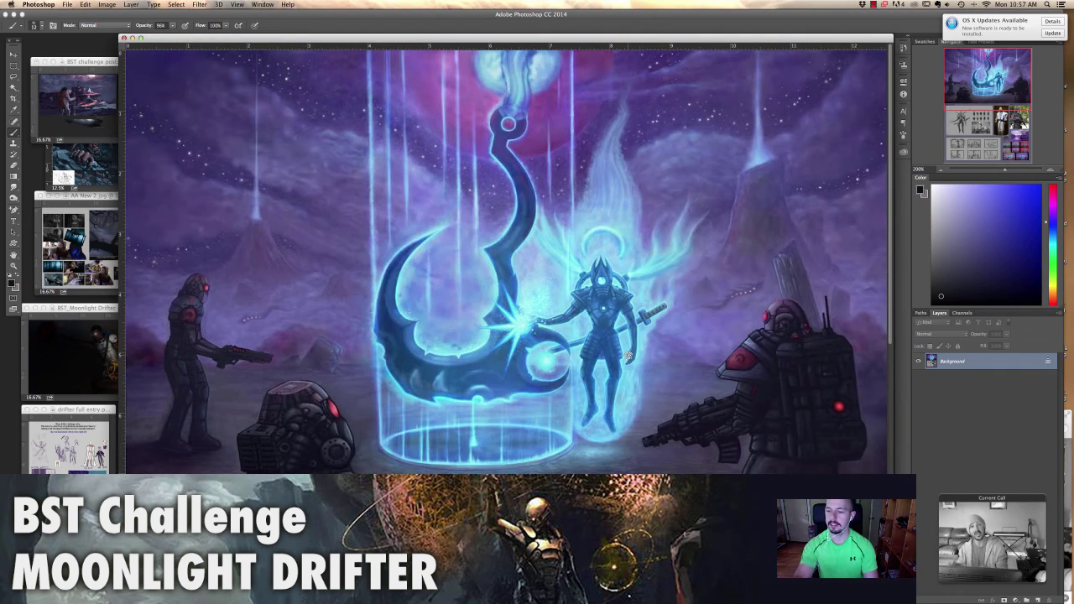
Shrink the glowing-hook board to 25% and move its window to the upper right
key(super+minus)
key(super+minus)
key(super+minus)
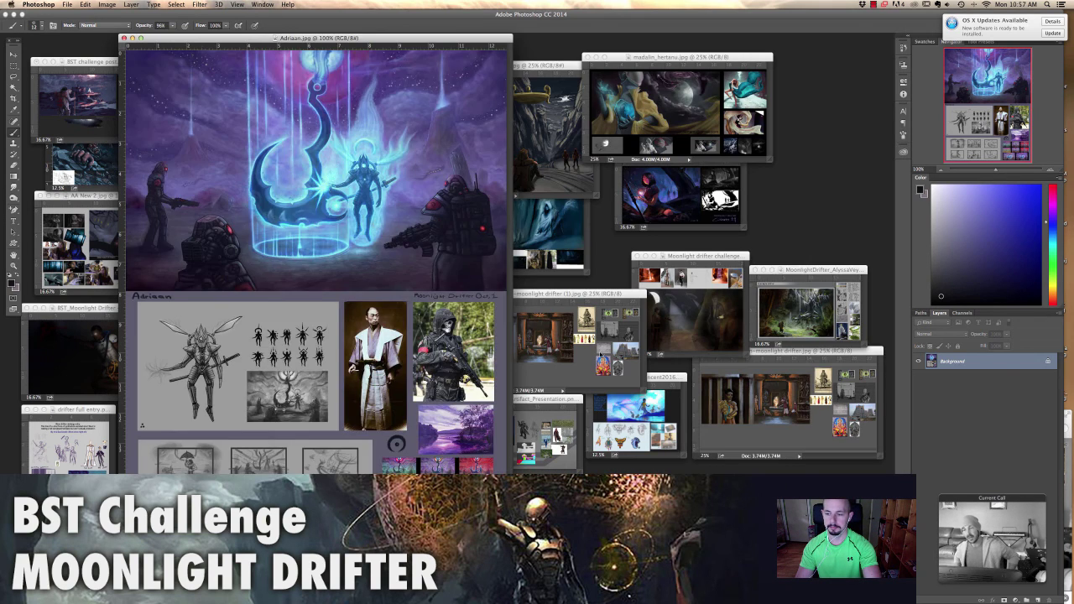
key(super+minus)
key(super+minus)
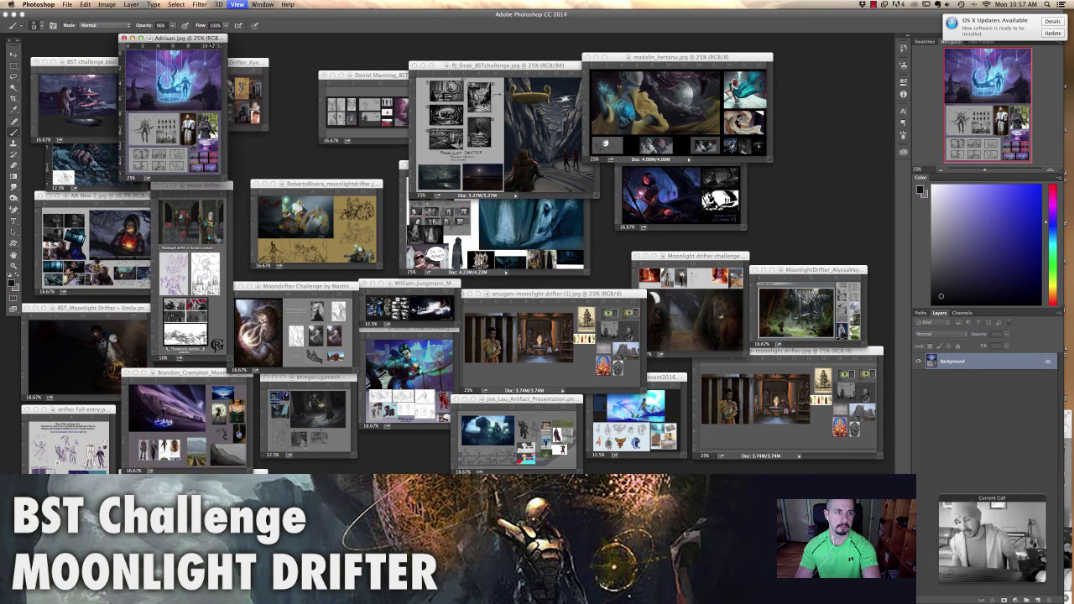
drag(141, 39, 779, 106)
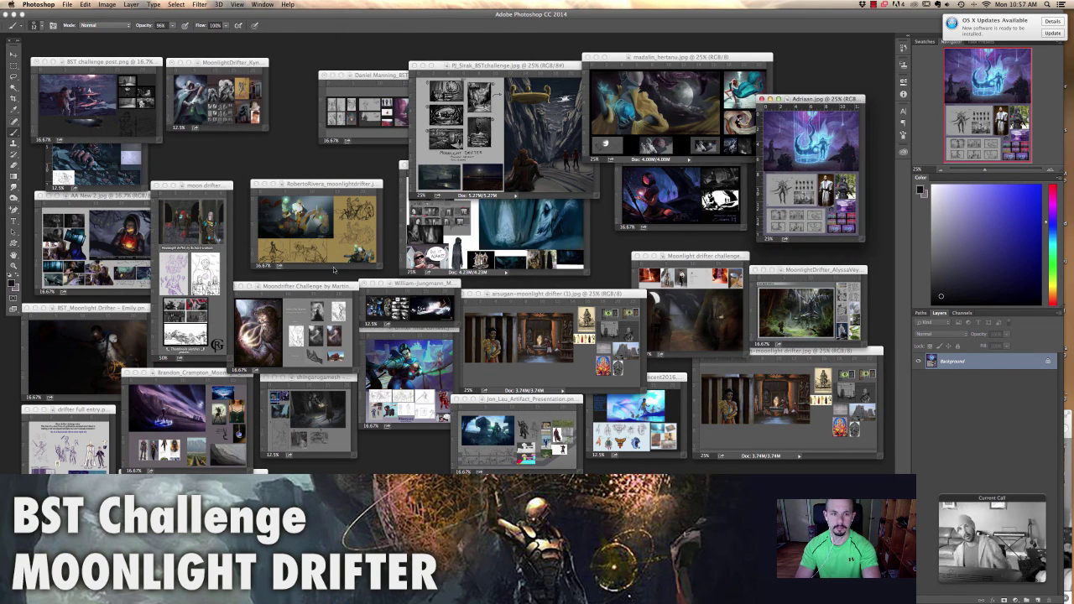
Bring the girl-with-orb board forward, shift it left, and show it full-screen enlarged
click(658, 198)
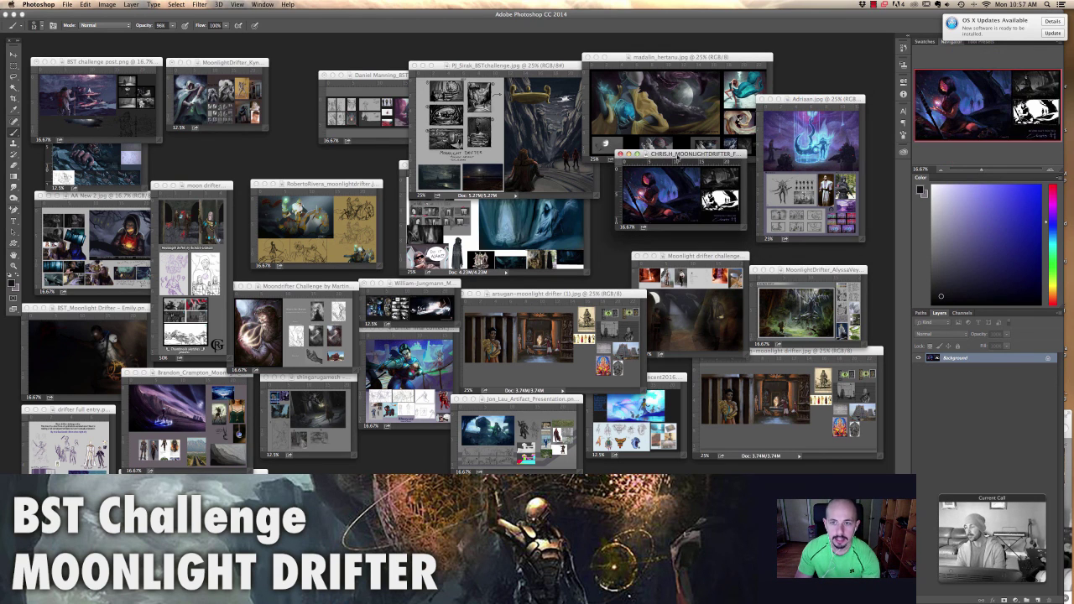
drag(687, 160, 645, 161)
key(super+plus)
key(super+plus)
key(super+plus)
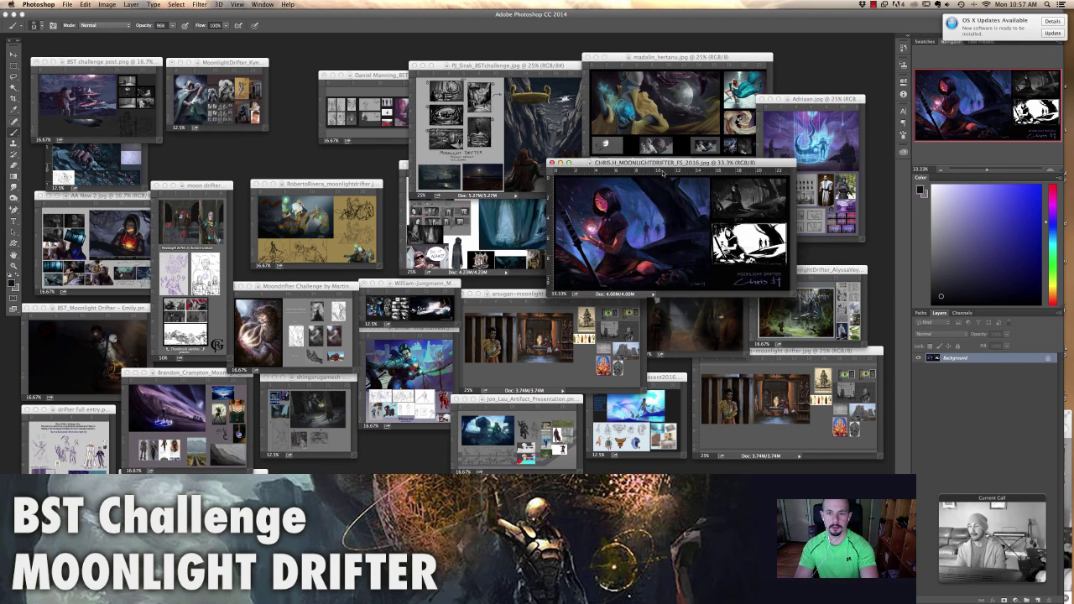
key(f)
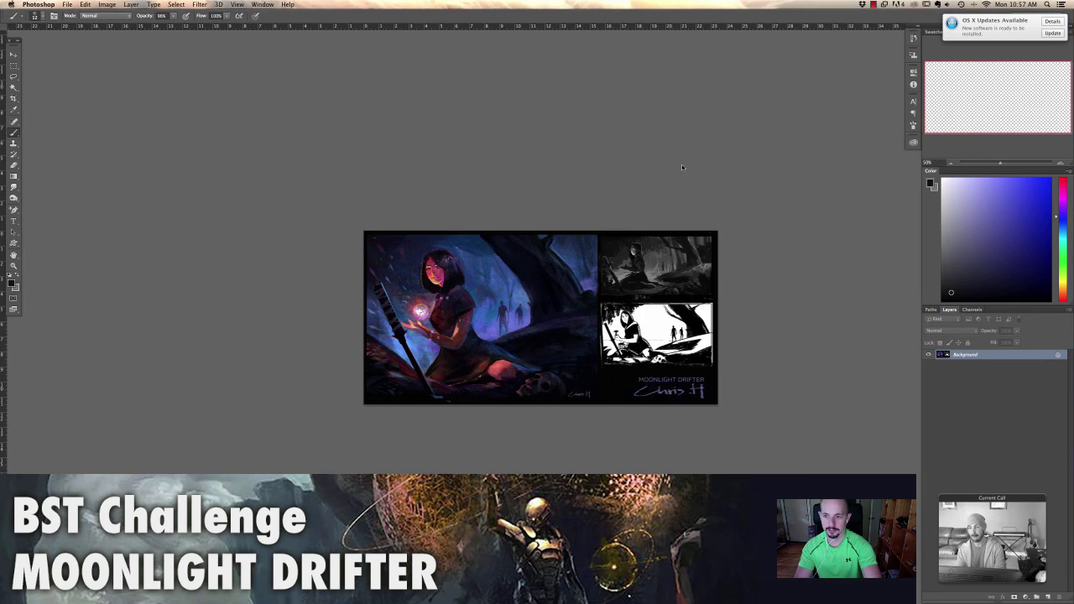
key(super+plus)
key(super+plus)
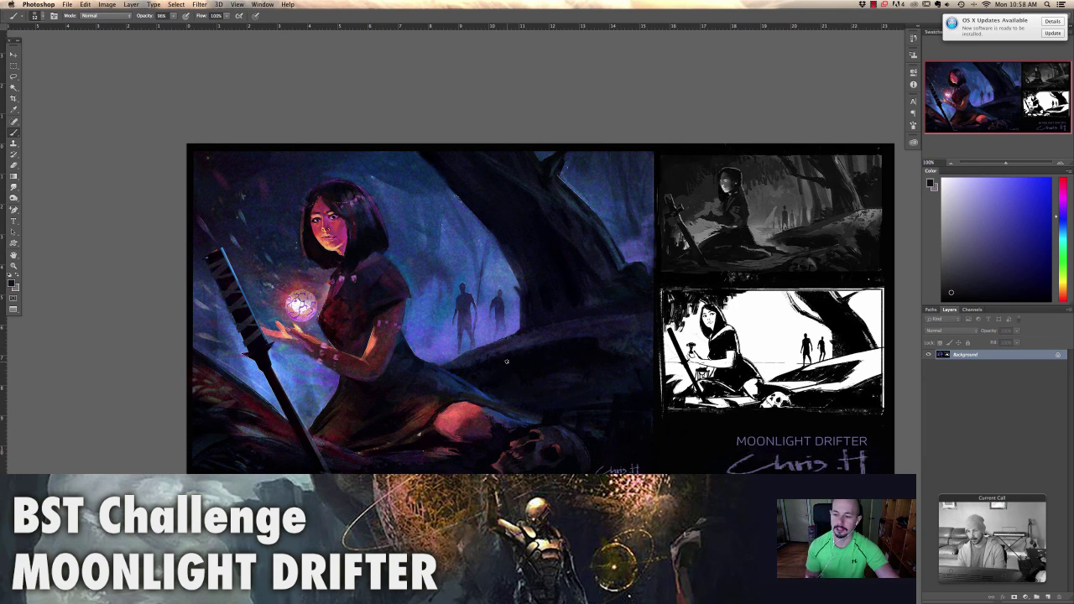
scroll(507, 361, down, 1)
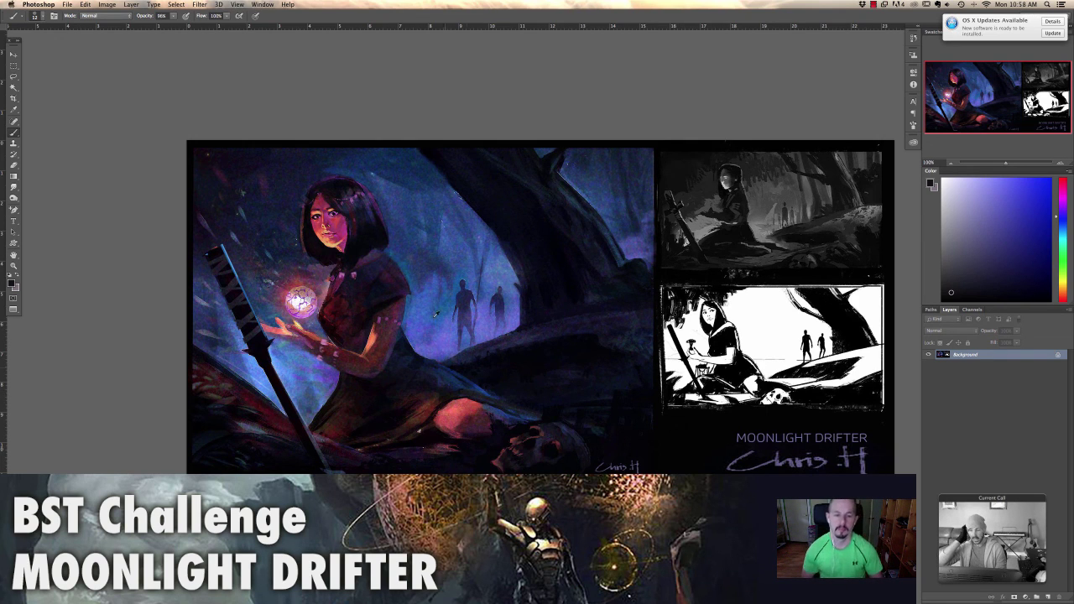
Pick a brush preset, enlarge it with ], and sample colours from the girl painting
alt+click(490, 385)
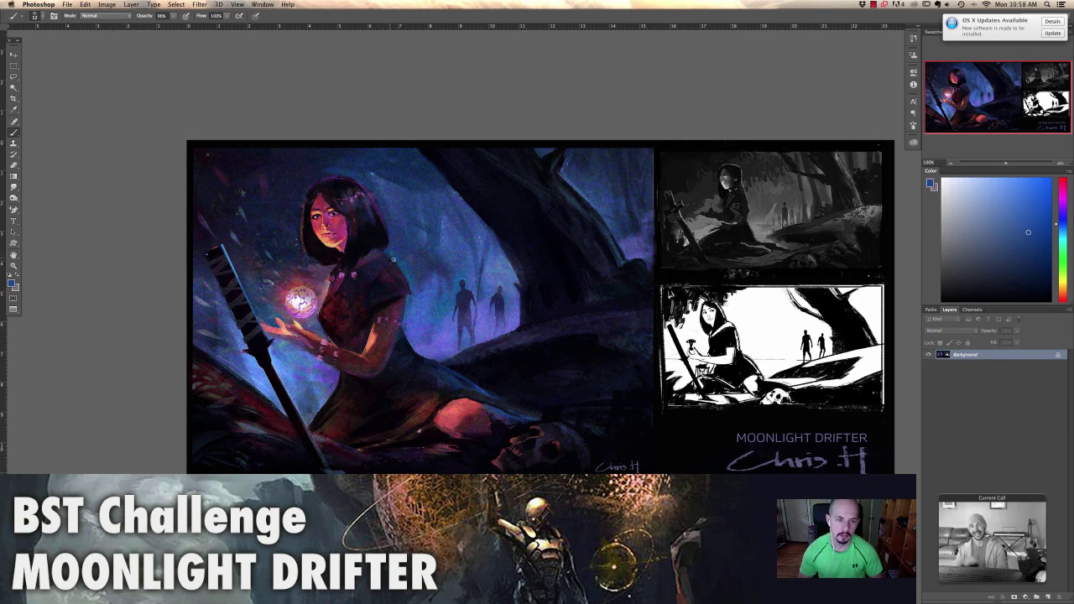
right_click(407, 277)
alt+click(493, 156)
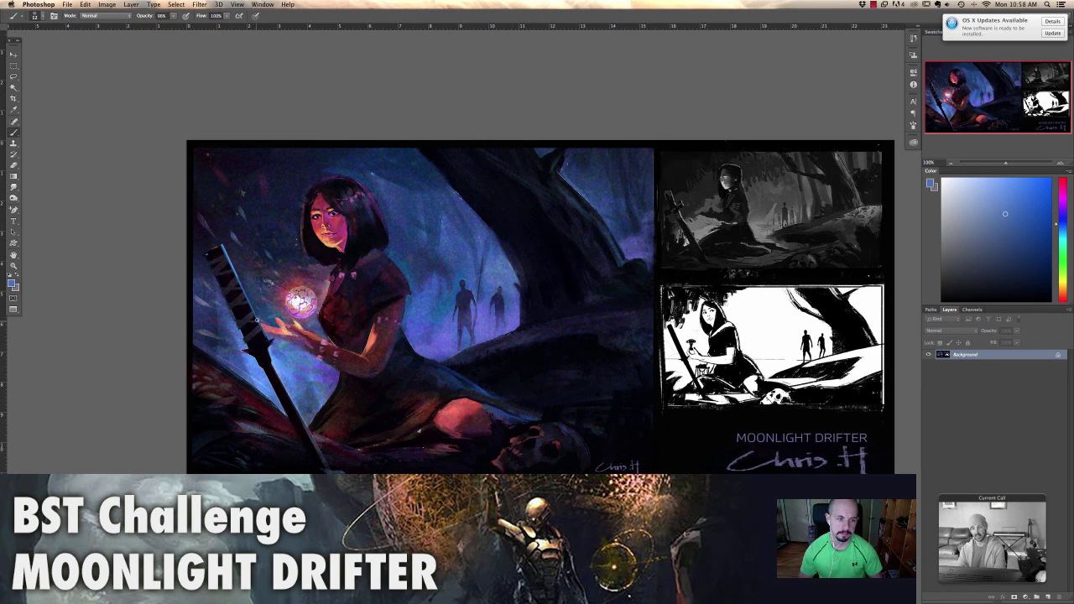
key(bracketright)
key(bracketright)
key(bracketright)
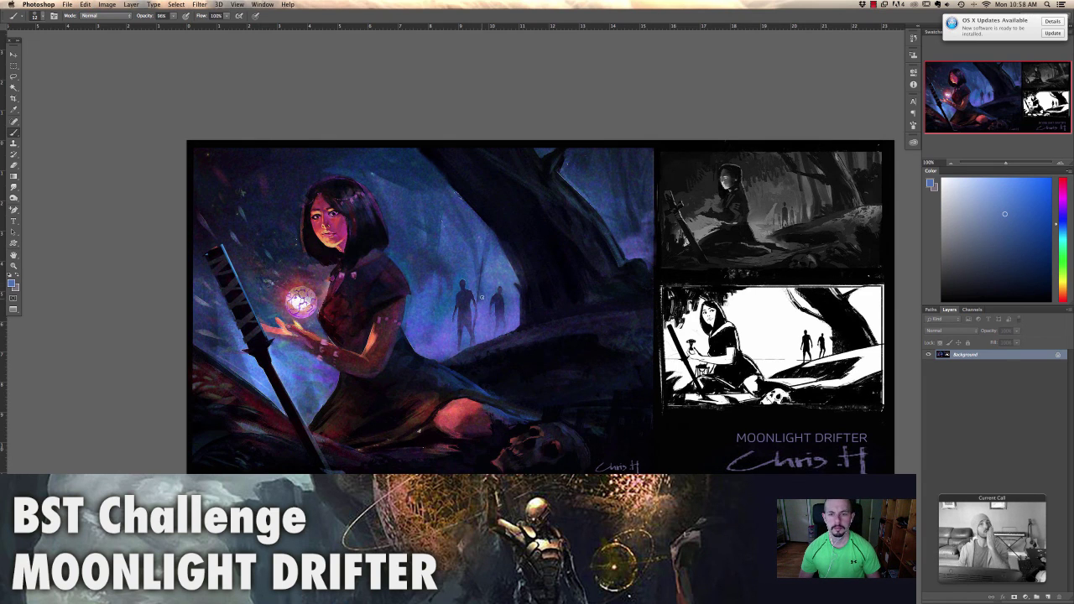
alt+click(569, 193)
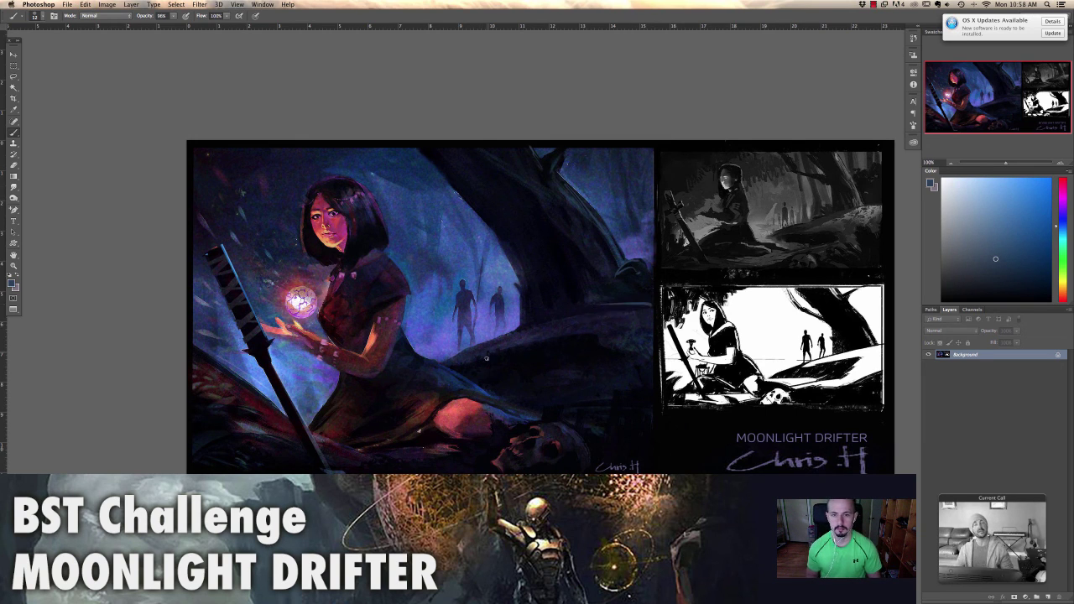
key(super+z)
key(super+z)
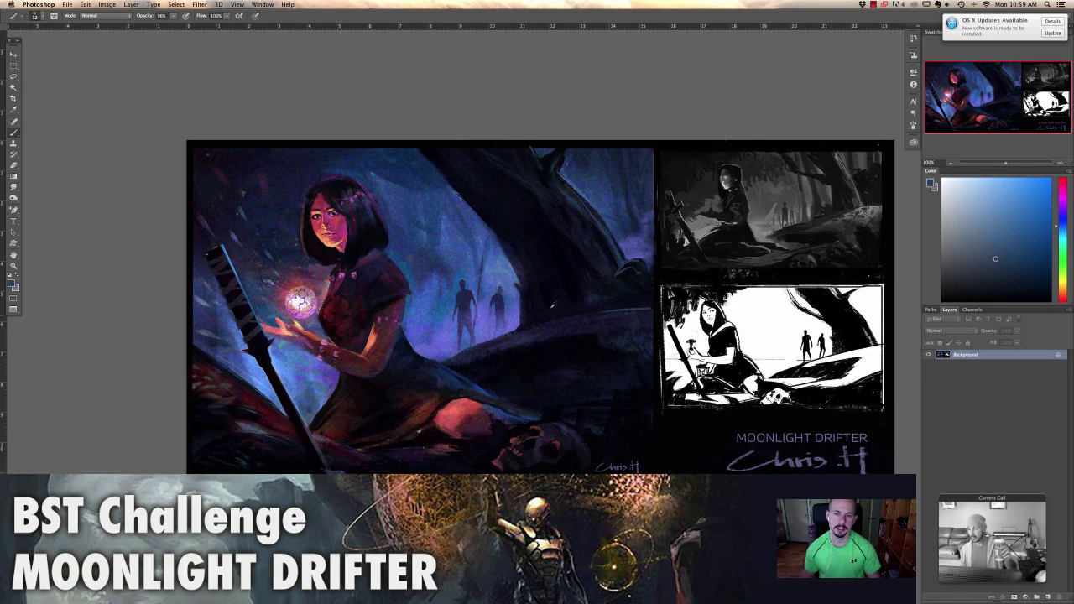
Sample a dark red near the hand, paint a short stroke below it, then exit full screen
alt+click(311, 318)
alt+click(342, 361)
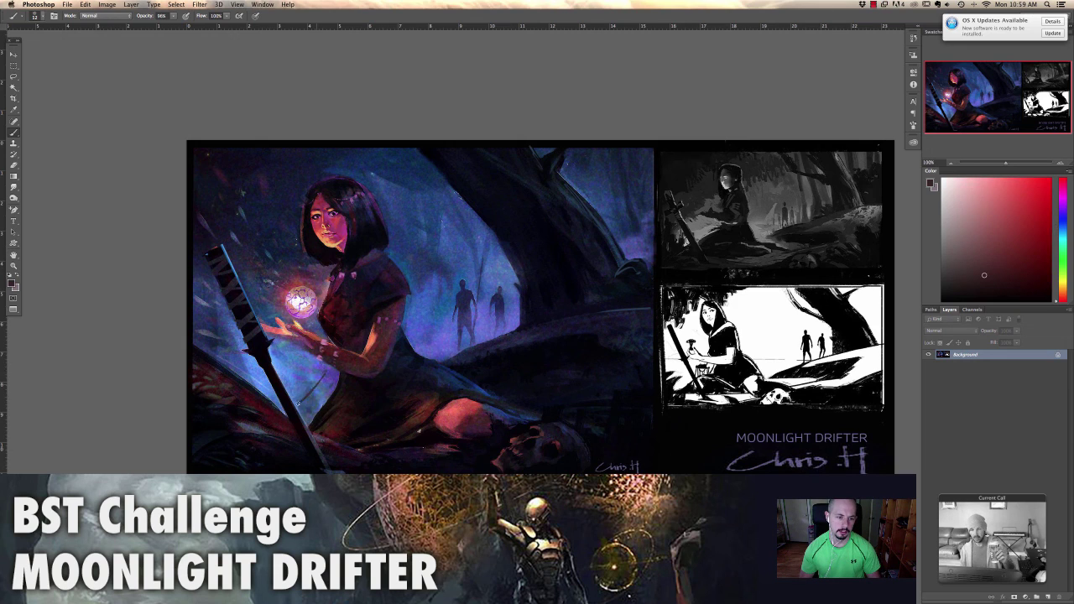
drag(298, 362, 319, 398)
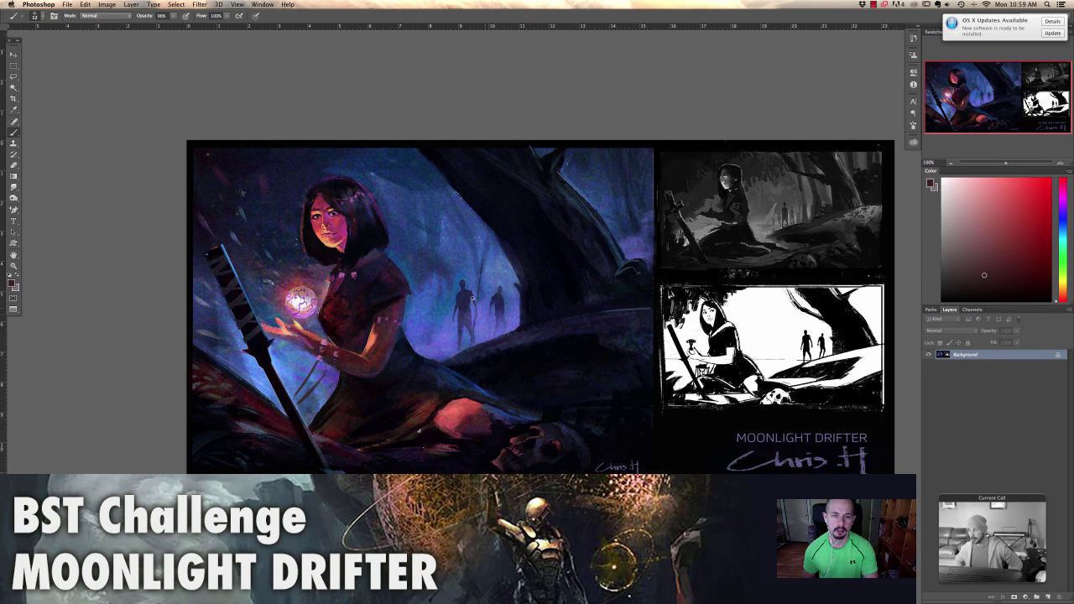
key(f)
key(f)
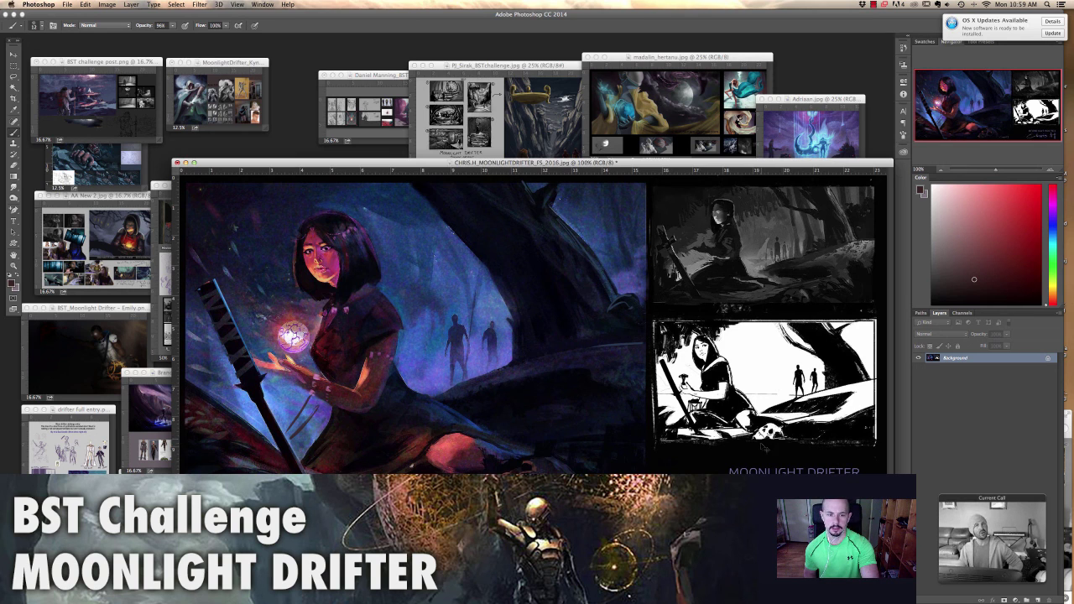
Shrink the girl board to a thumbnail and move it beside Adriaan.jpg
key(super+minus)
key(super+minus)
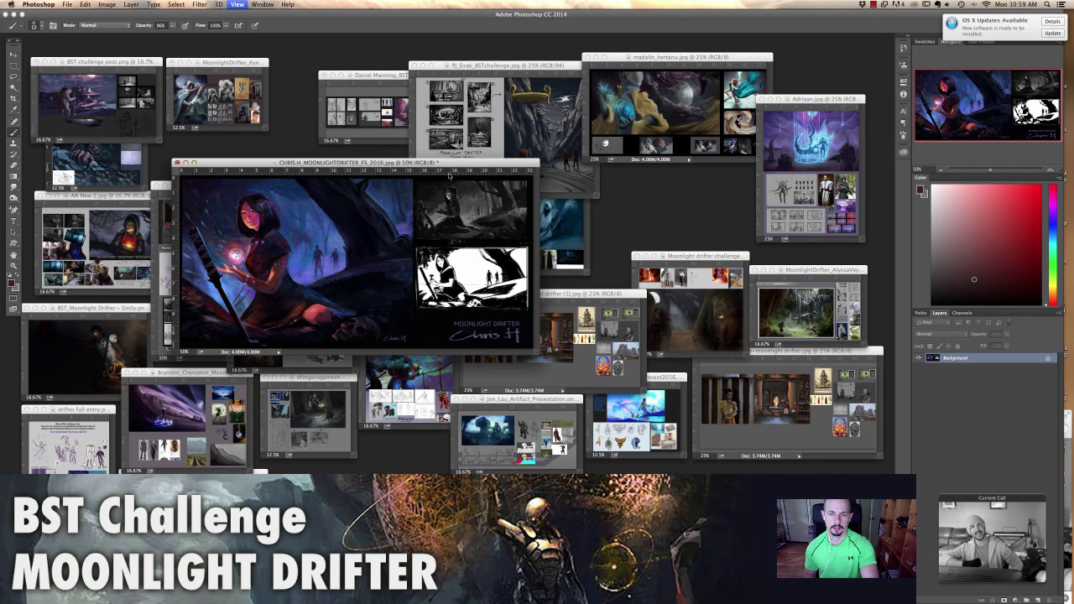
key(super+minus)
key(super+minus)
key(super+minus)
drag(275, 163, 723, 179)
Bring FamishedSpadefinal.jpg forward, full screen, and zoom into the cave painting past 100%
click(545, 243)
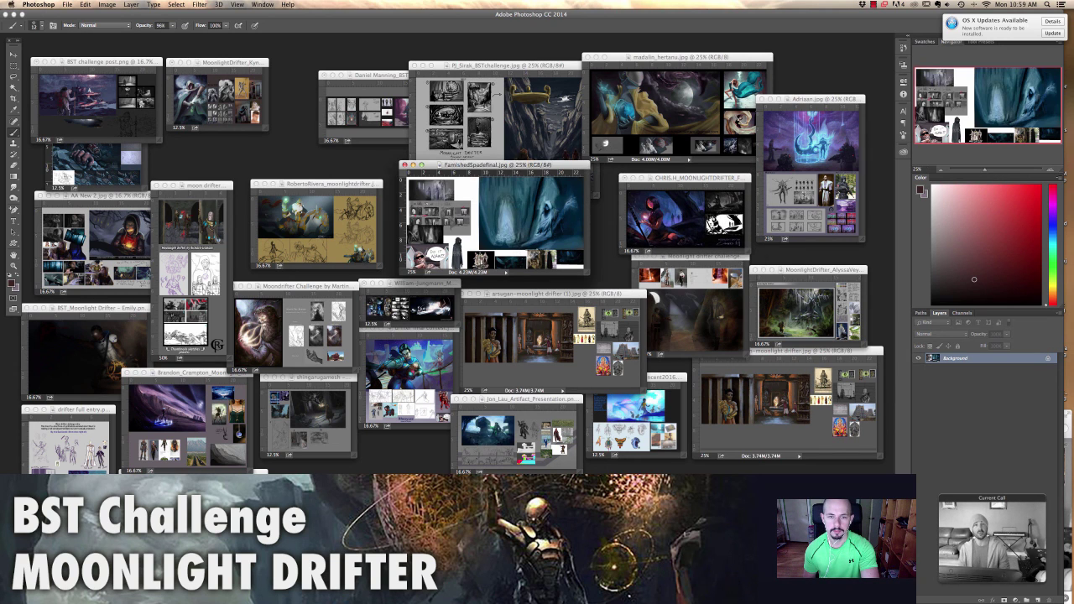
key(super+plus)
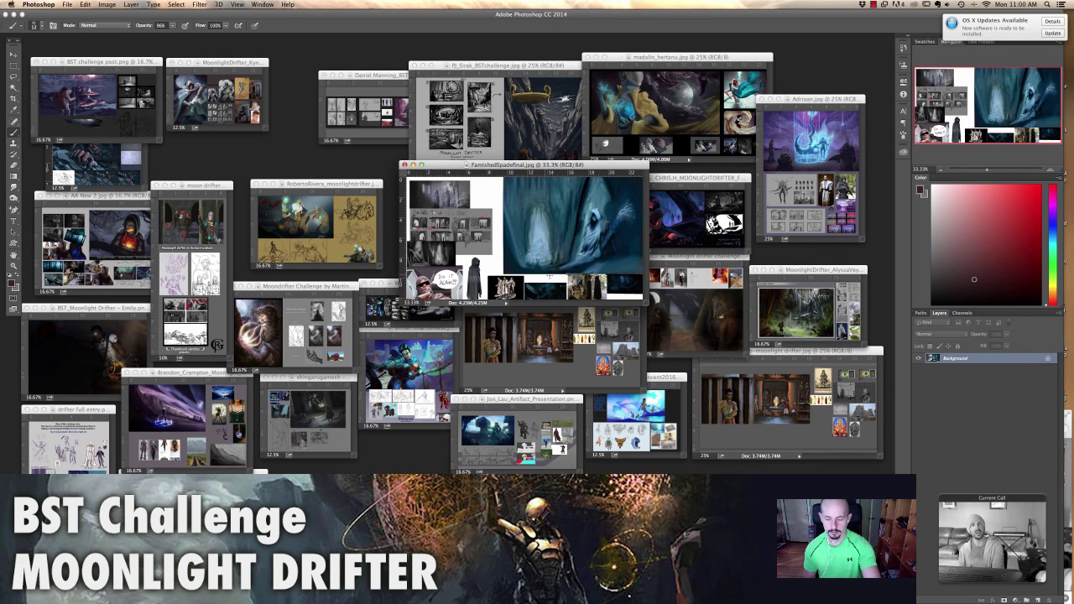
key(f)
key(super+plus)
key(super+plus)
key(super+plus)
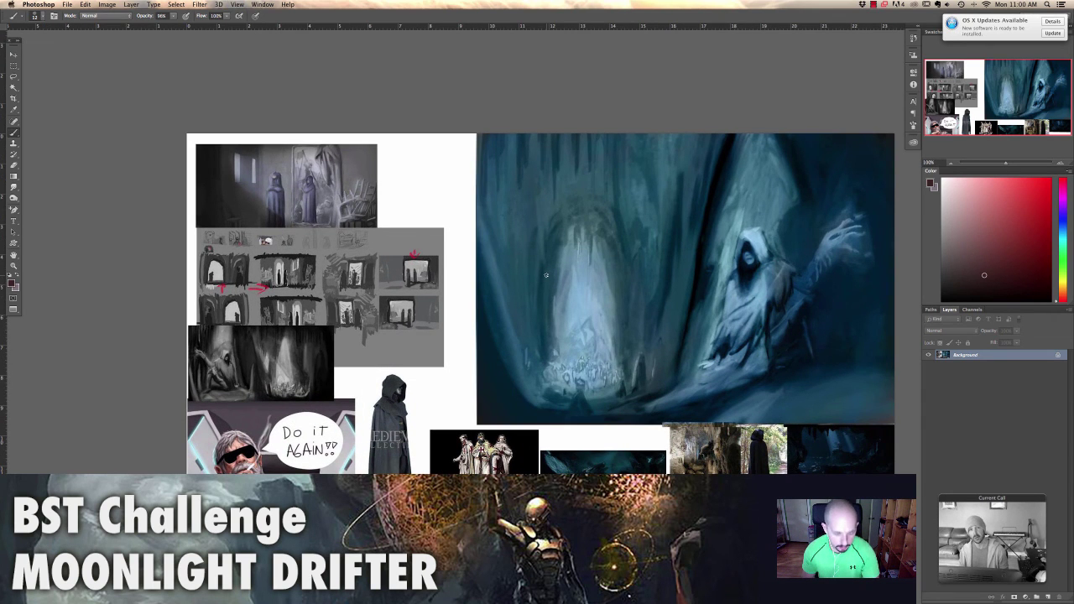
key(f)
key(f)
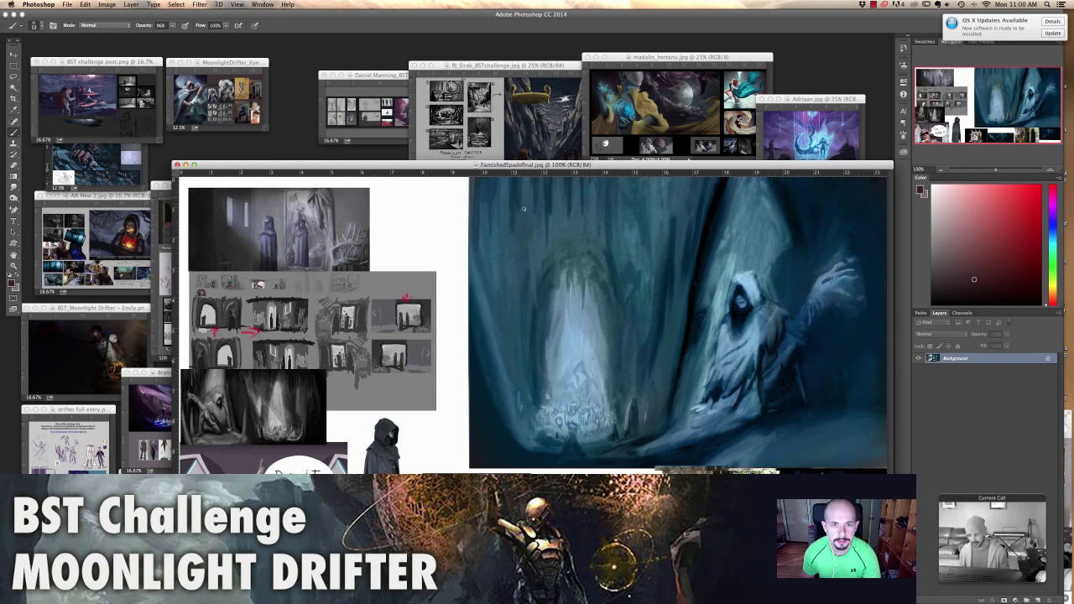
key(f)
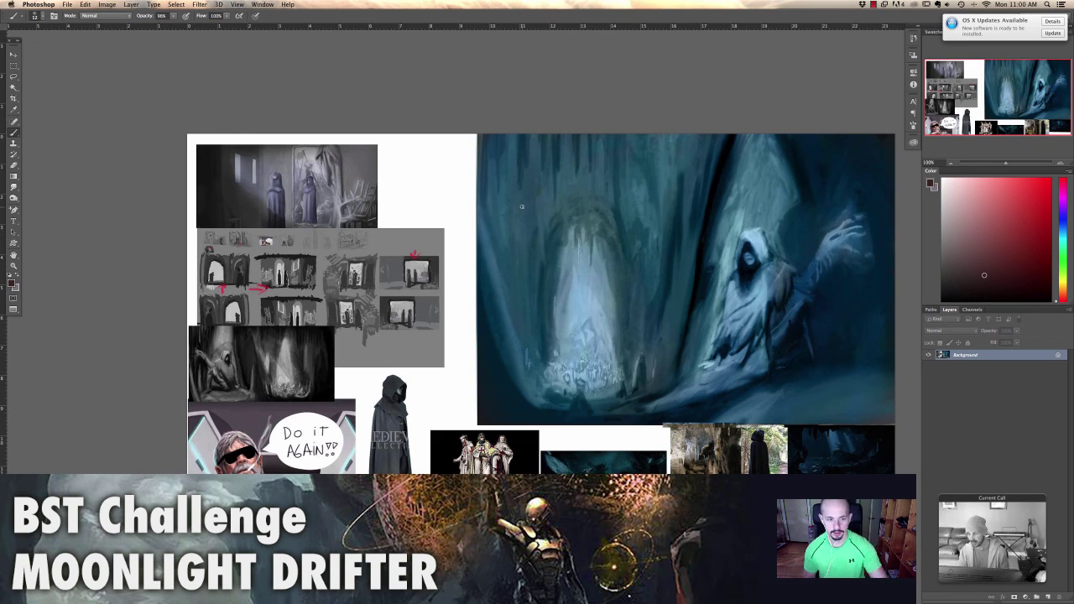
key(super+minus)
key(super+equal)
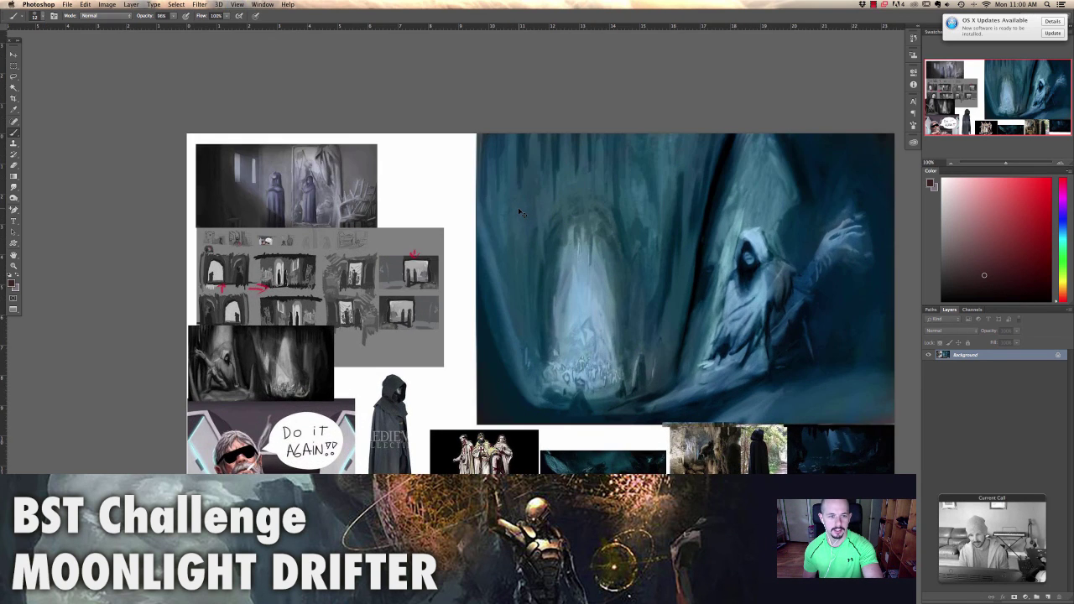
key(super+equal)
key(super+minus)
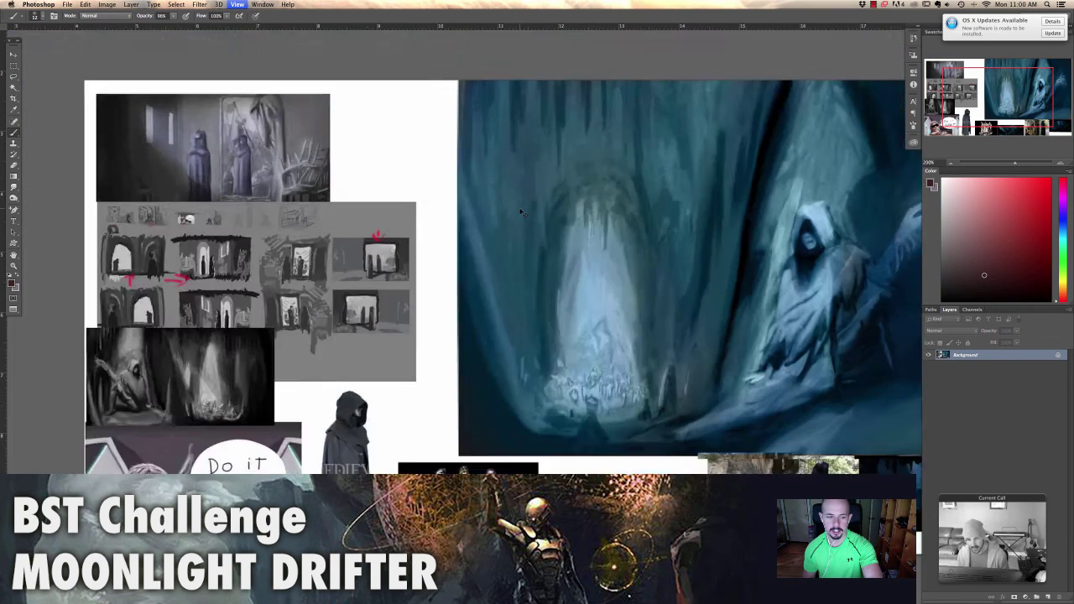
key(super+minus)
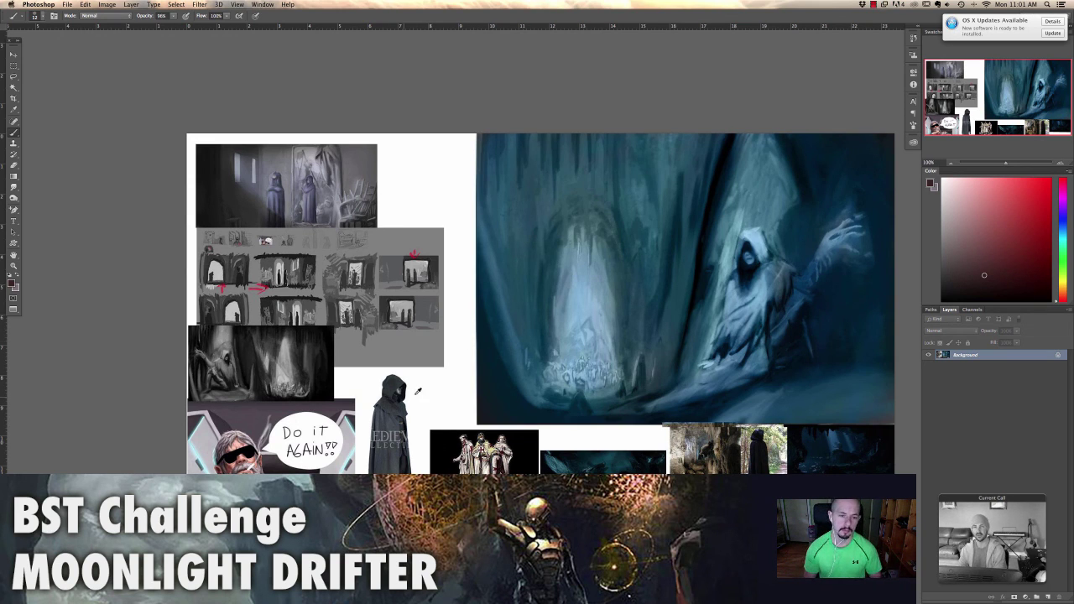
Handwrite 'Shoot your ref' beside the hooded figure and circle it in red
mouse_move(420, 380)
mouse_down()
mouse_move(409, 404)
mouse_move(453, 384)
mouse_up()
drag(448, 376, 459, 372)
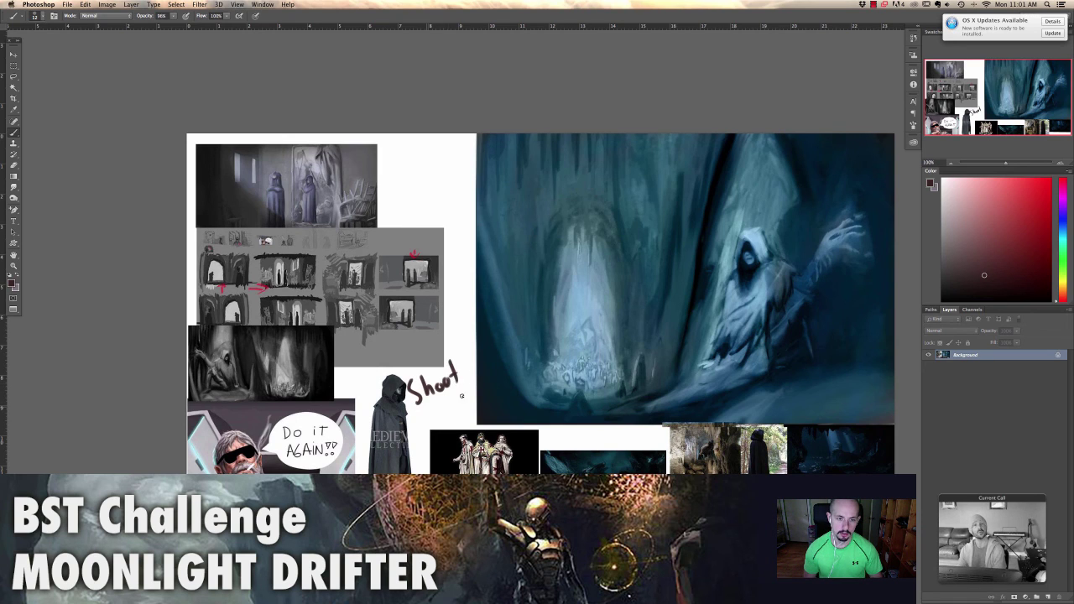
mouse_move(425, 405)
mouse_down()
mouse_move(463, 408)
mouse_move(470, 381)
mouse_move(521, 347)
mouse_up()
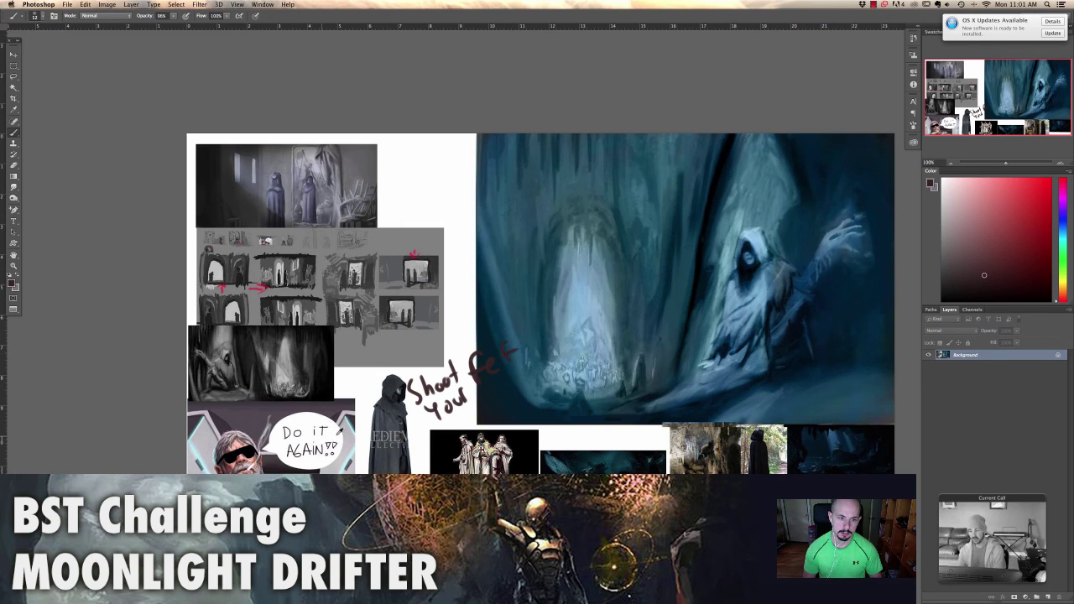
click(1035, 217)
drag(400, 393, 408, 397)
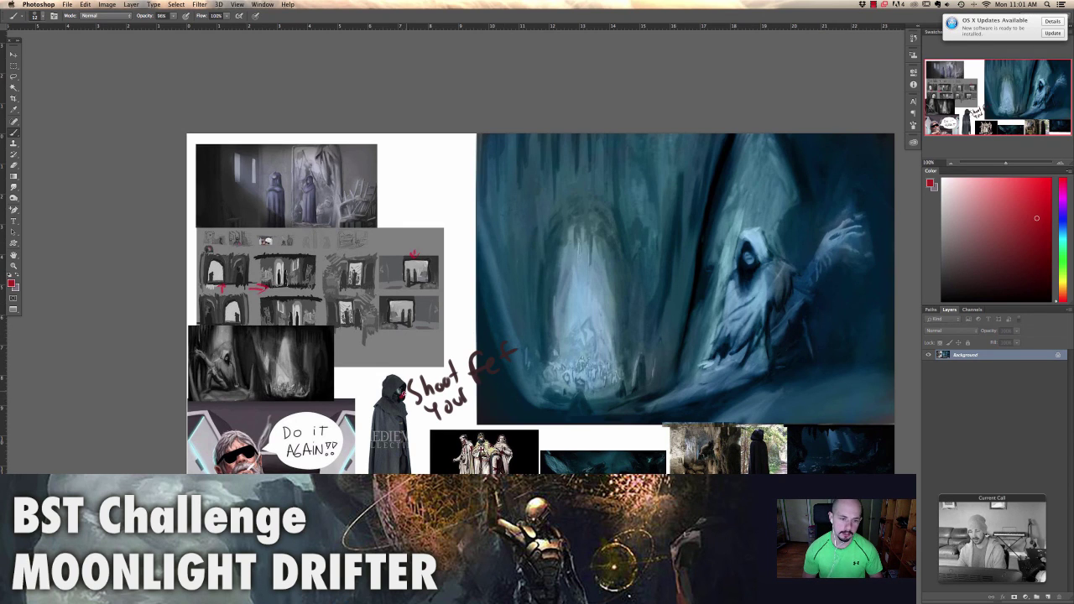
drag(475, 352, 487, 376)
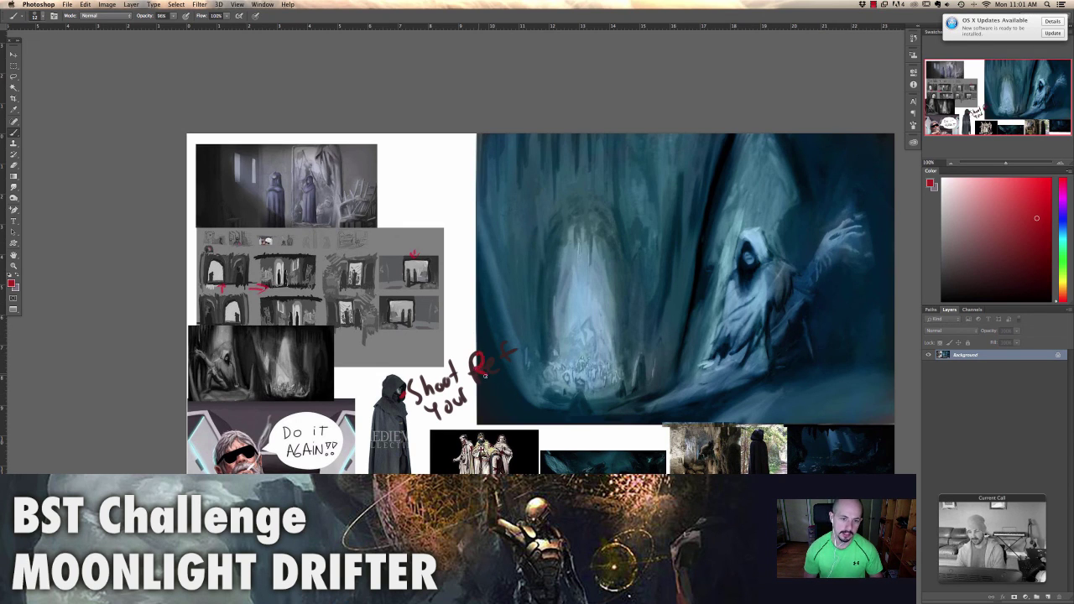
mouse_move(401, 394)
mouse_down()
mouse_move(506, 317)
mouse_move(535, 336)
mouse_move(518, 394)
mouse_move(453, 424)
mouse_move(399, 394)
mouse_up()
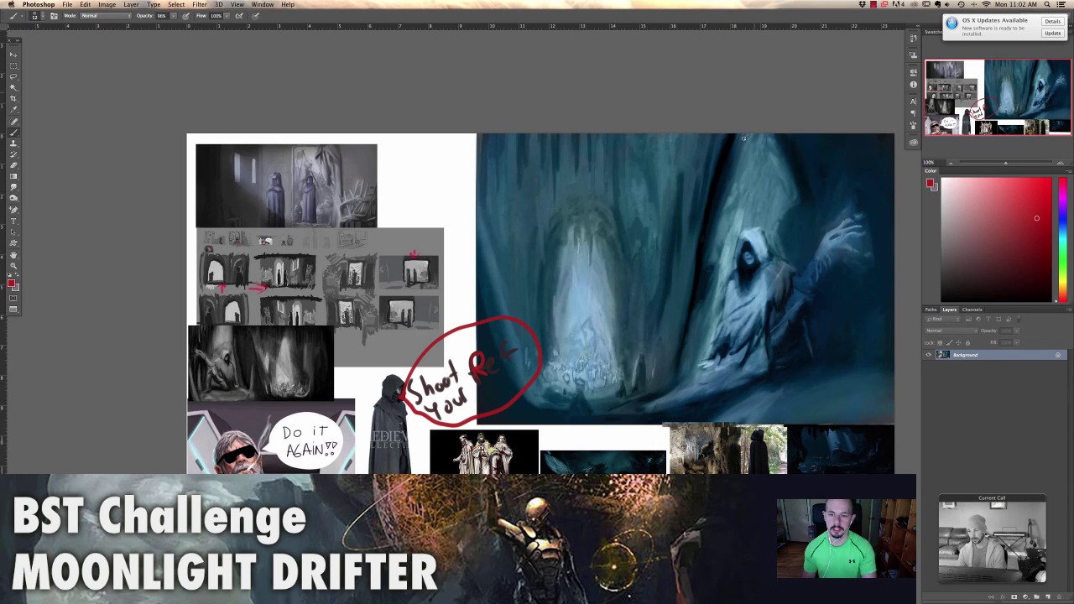
Draw a near-vertical red guide line down the cave painting, redoing a slanted first attempt
drag(742, 138, 668, 475)
key(ctrl+z)
click(710, 138)
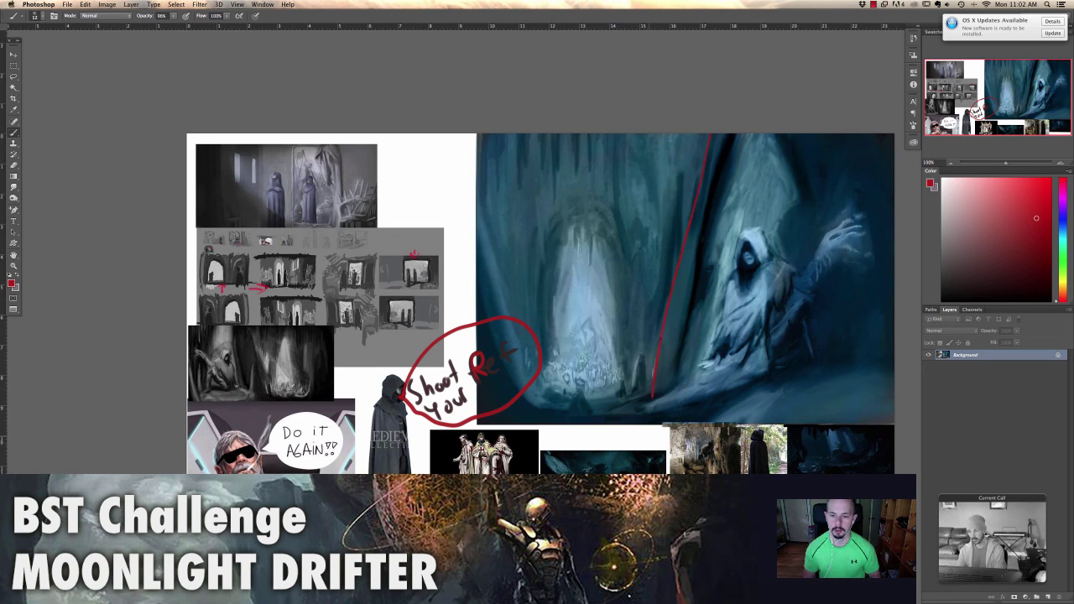
shift+click(648, 475)
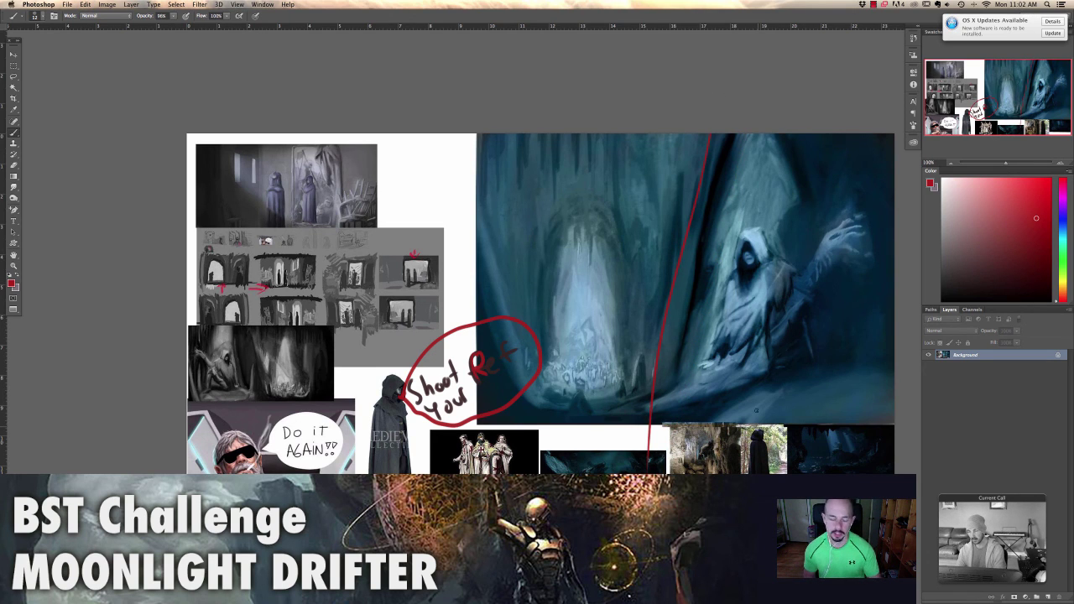
Return to the floating windows and shrink the cave board to 25%
key(f)
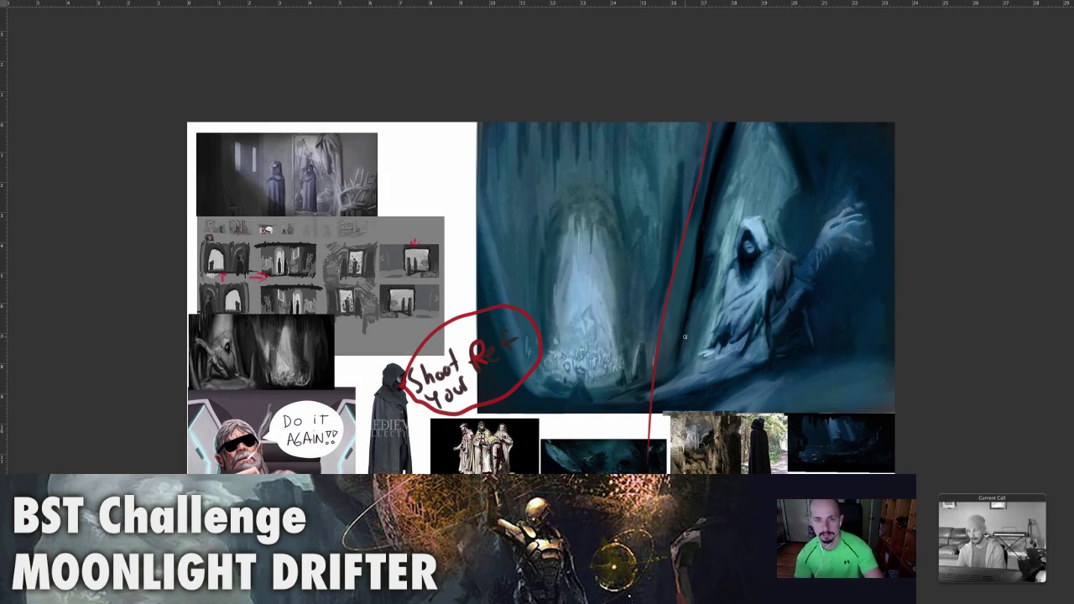
key(f)
key(ctrl+minus)
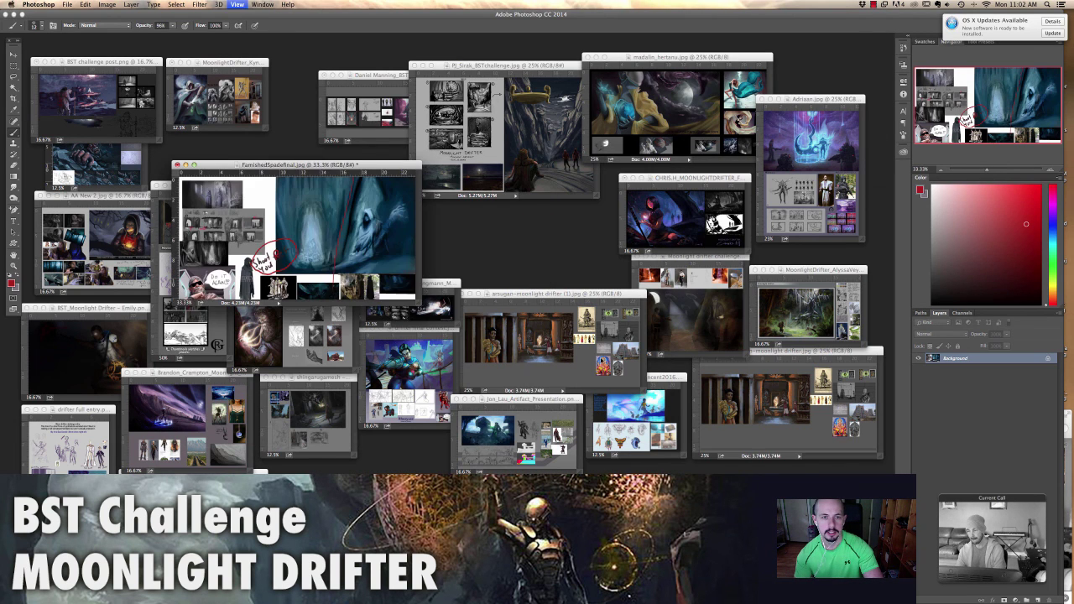
key(ctrl+minus)
Move the cave board aside and show the armoured rider board alone full-screen, zoomed in
drag(334, 171, 594, 194)
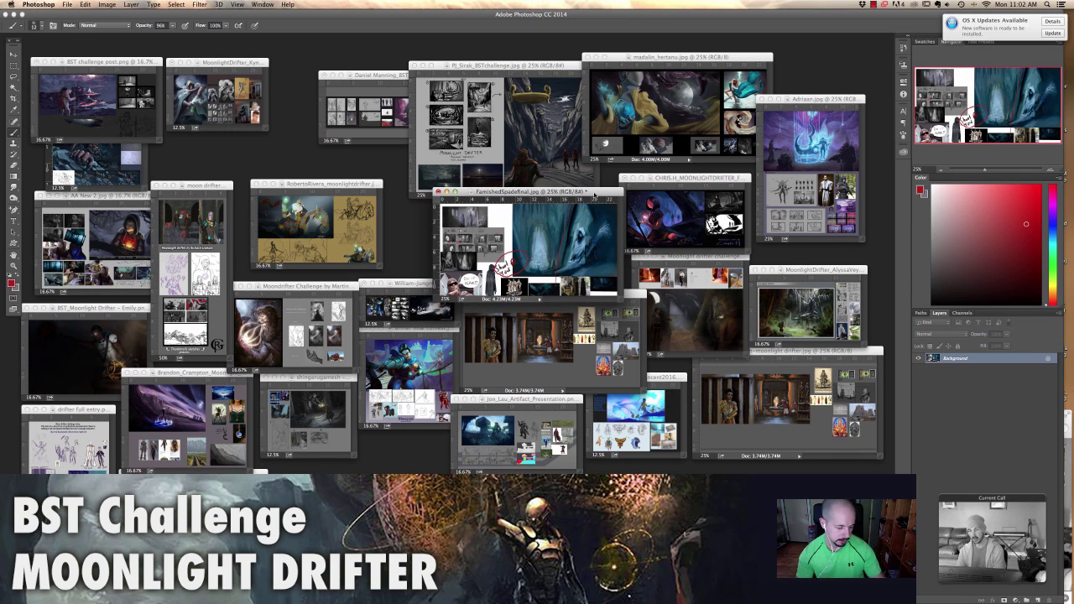
click(379, 204)
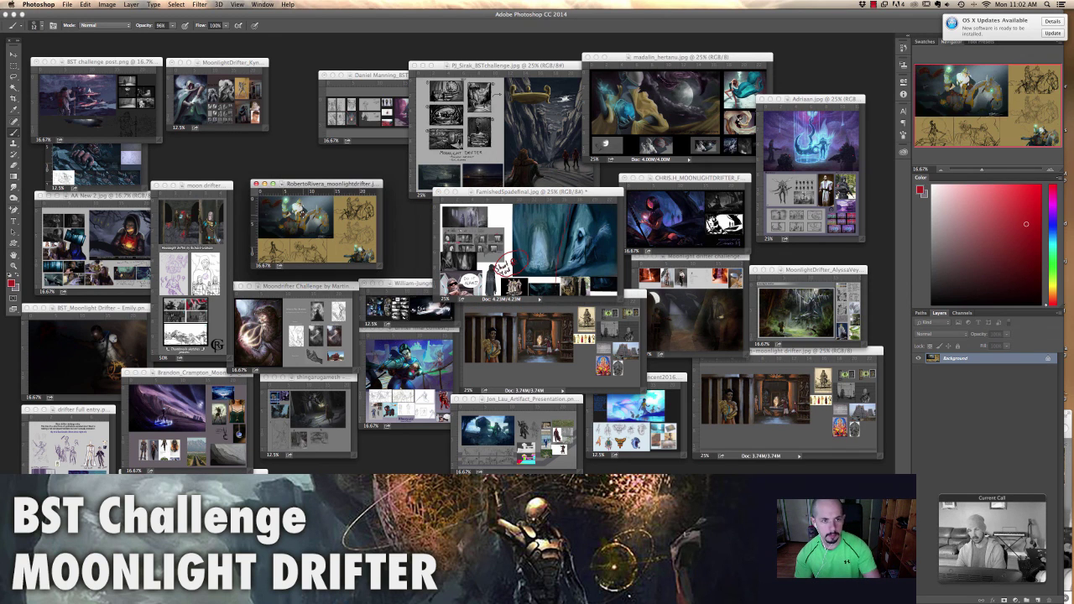
key(f)
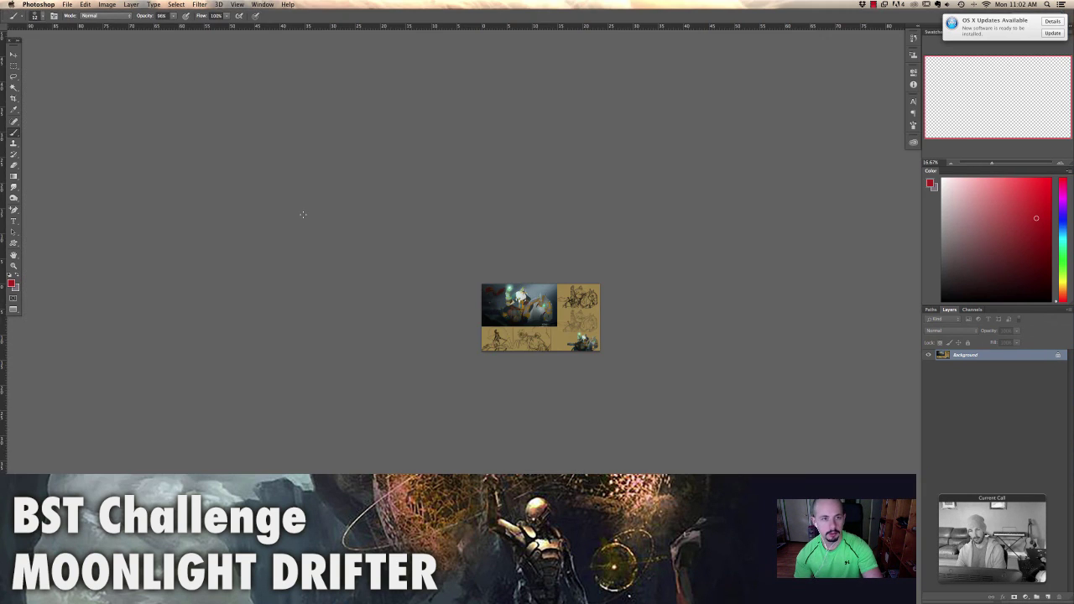
key(ctrl+plus)
key(ctrl+plus)
key(ctrl+plus)
key(ctrl+plus)
key(ctrl+plus)
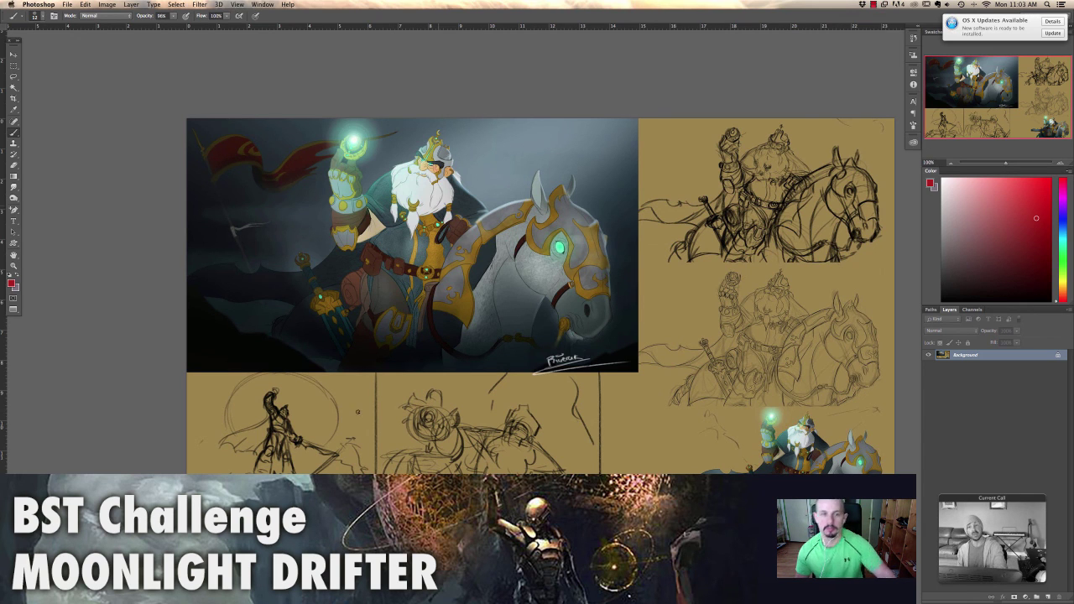
Zoom the rider board to 200% and sample a muted green from the beard shading
key(super+plus)
key(super+plus)
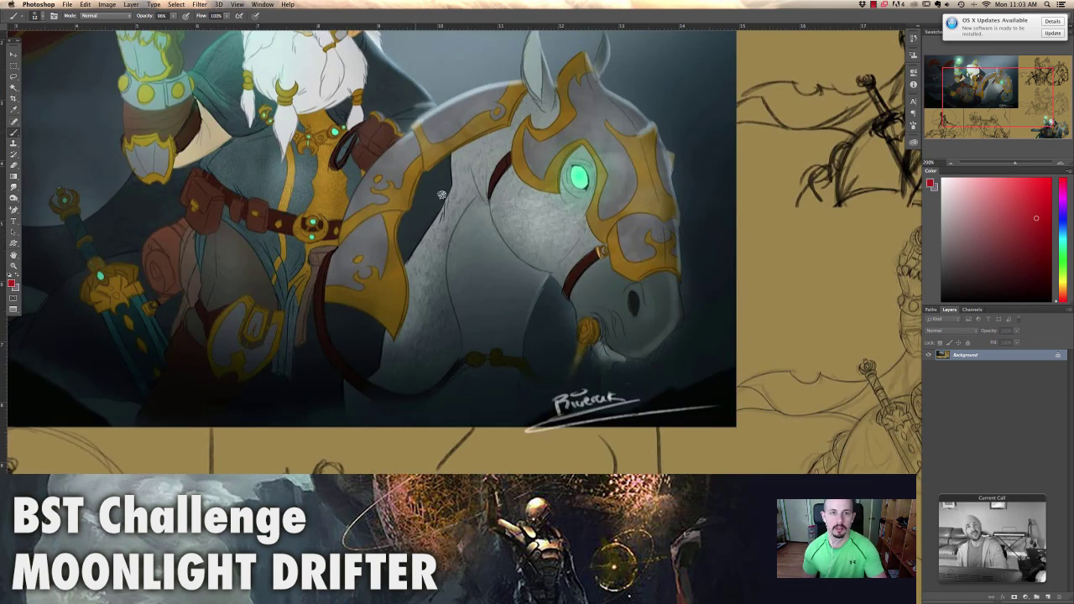
key(super+plus)
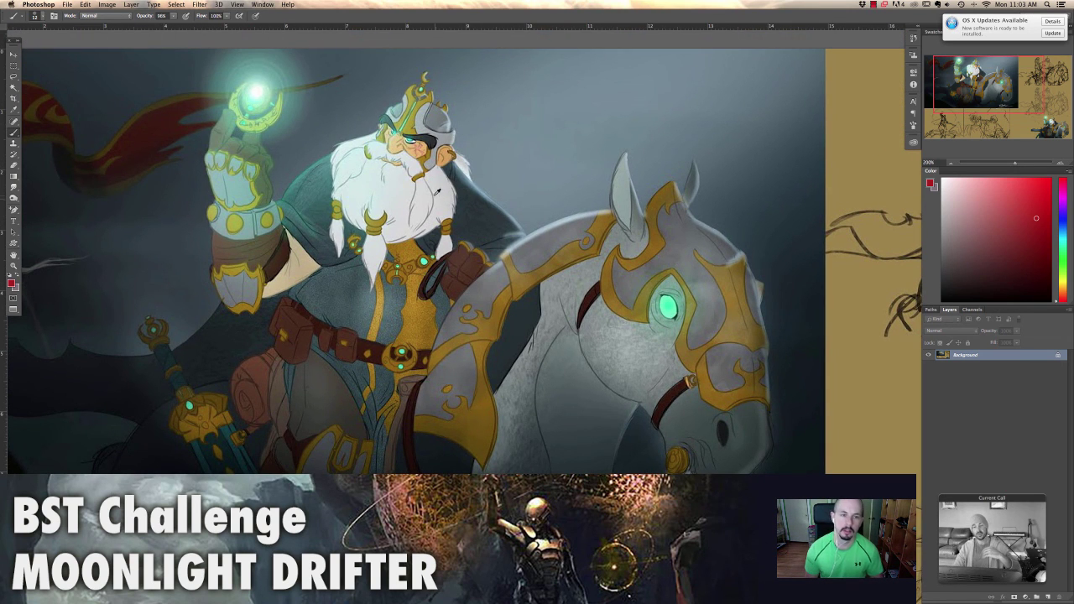
key(x)
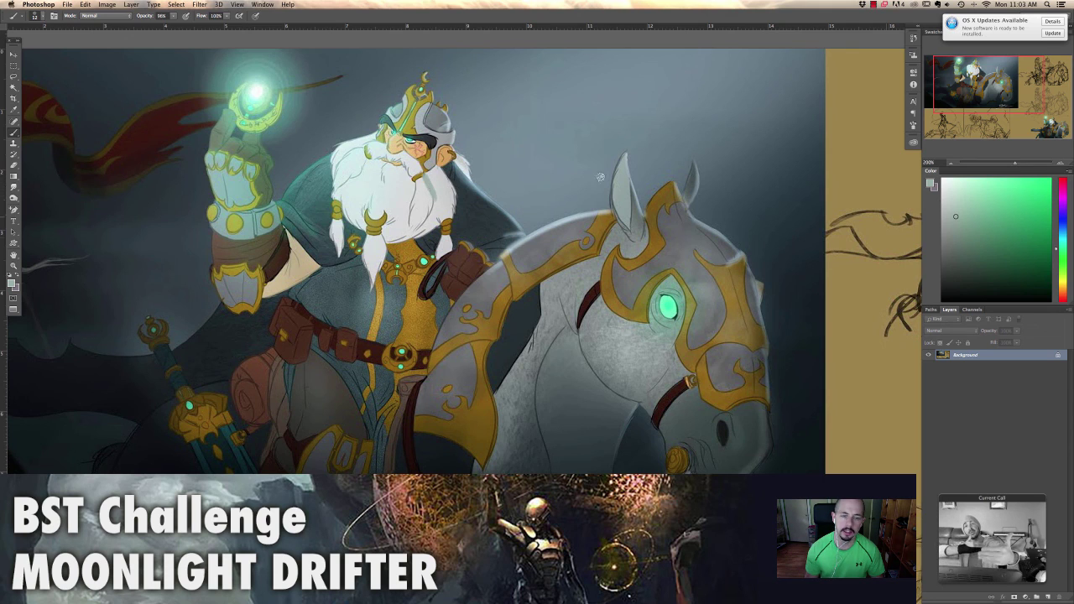
alt+click(428, 179)
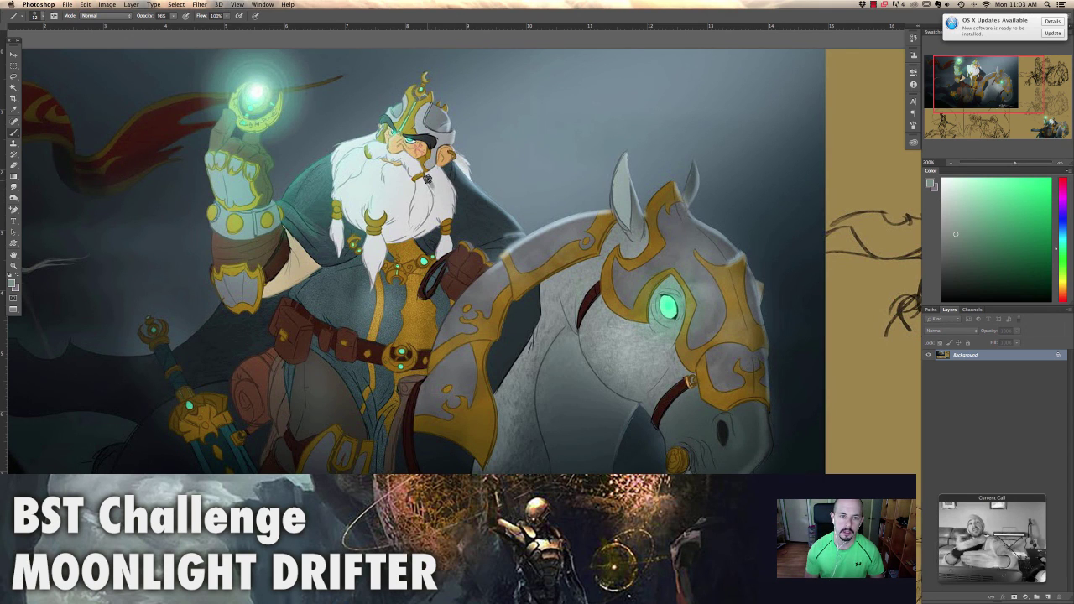
alt+click(435, 196)
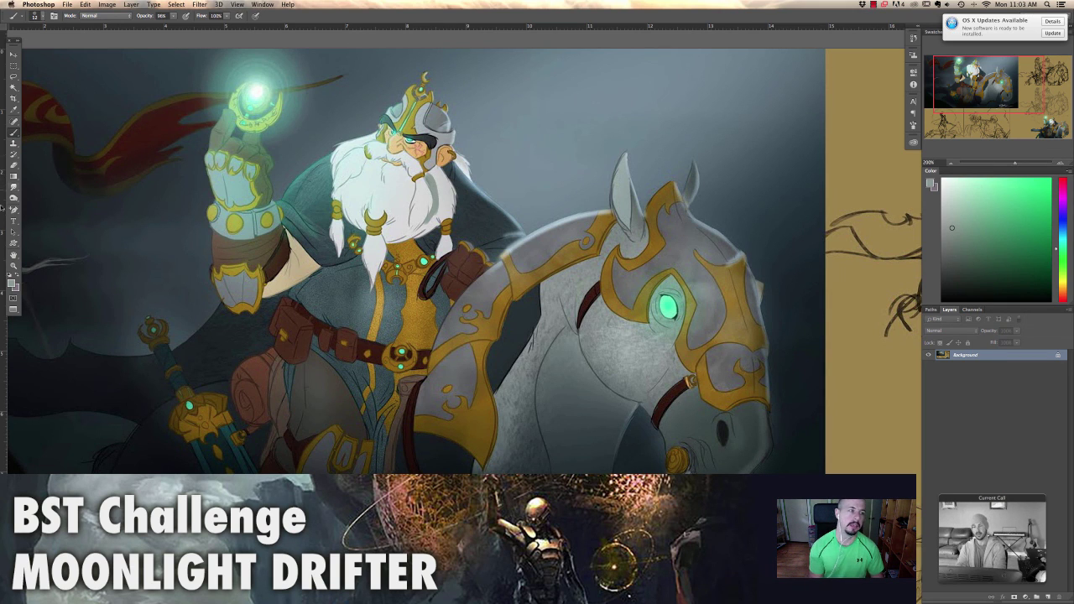
key(r)
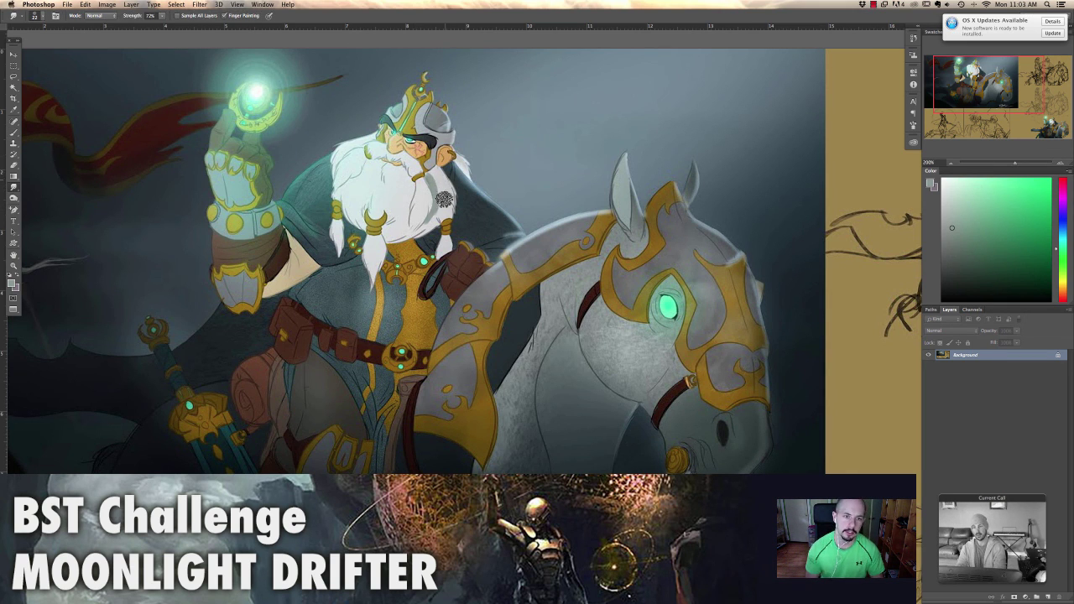
Try bristle smudge presets, settling on Just Add Water at about 96 px
right_click(497, 196)
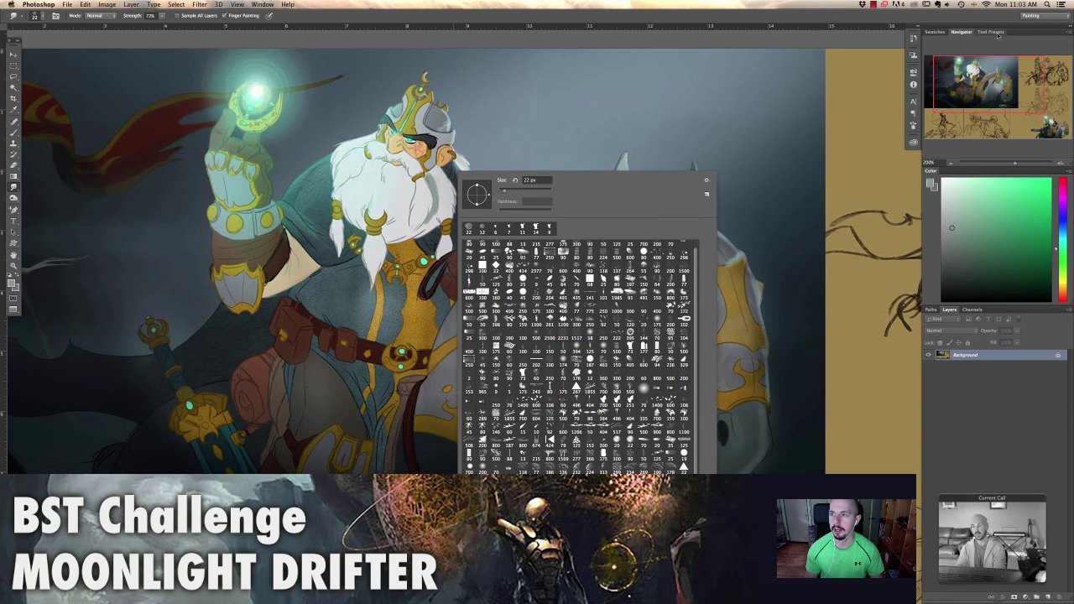
click(991, 32)
click(958, 111)
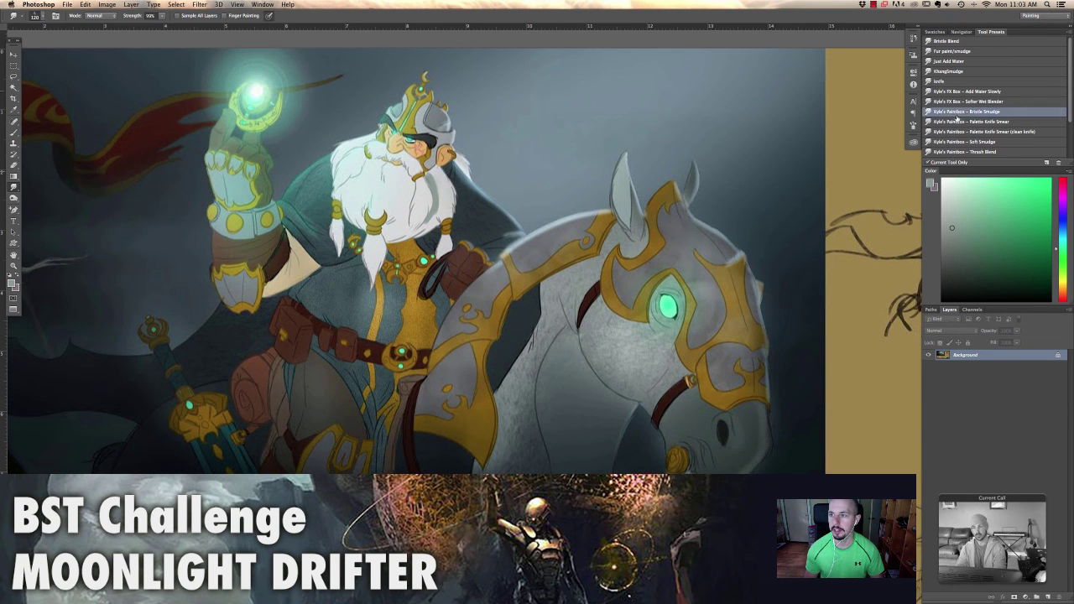
click(949, 61)
right_click(515, 206)
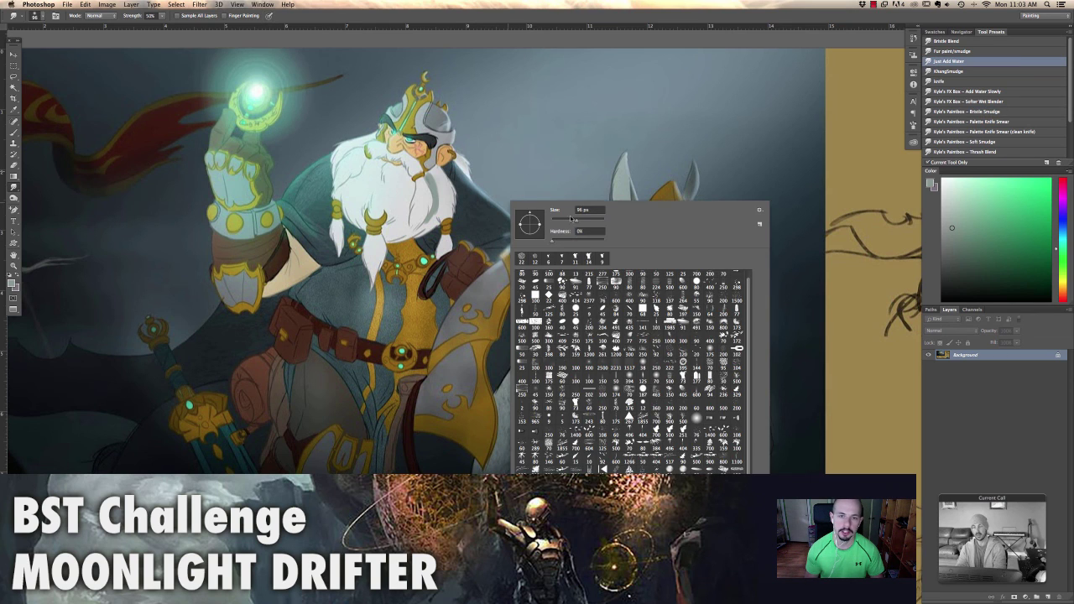
drag(571, 220, 559, 222)
click(441, 198)
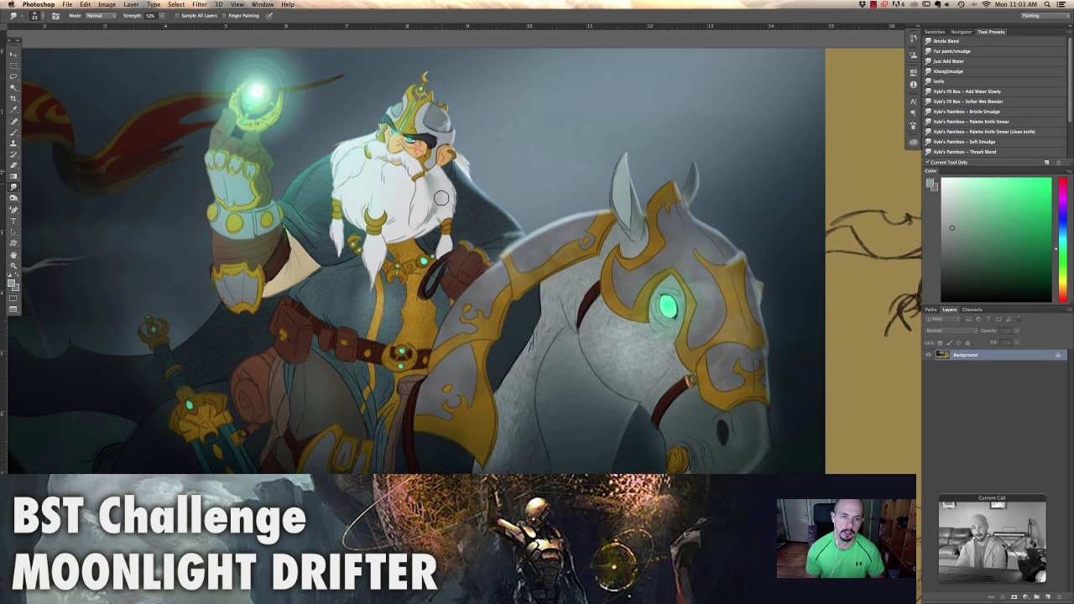
right_click(434, 156)
key(Return)
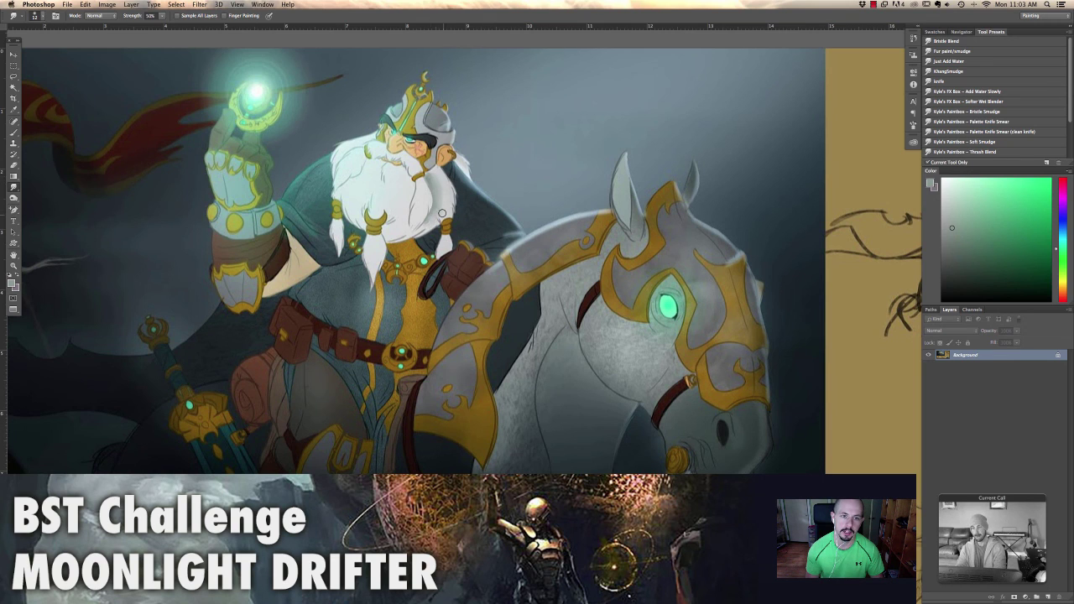
Switch back to the Brush, sample cyan-grey tones from the beard, and undo/redo test strokes
click(13, 132)
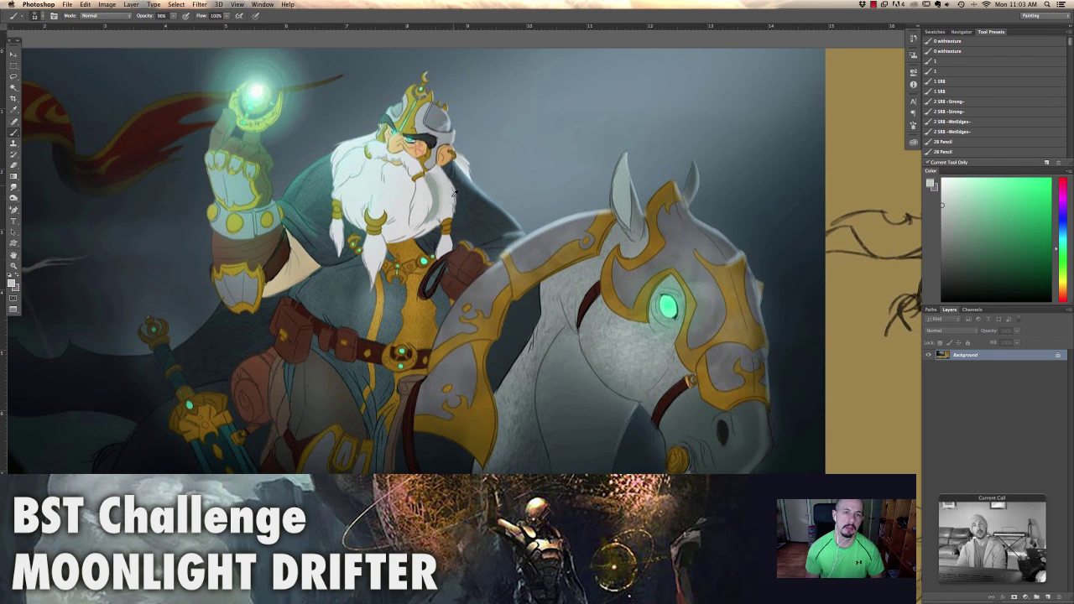
alt+click(453, 192)
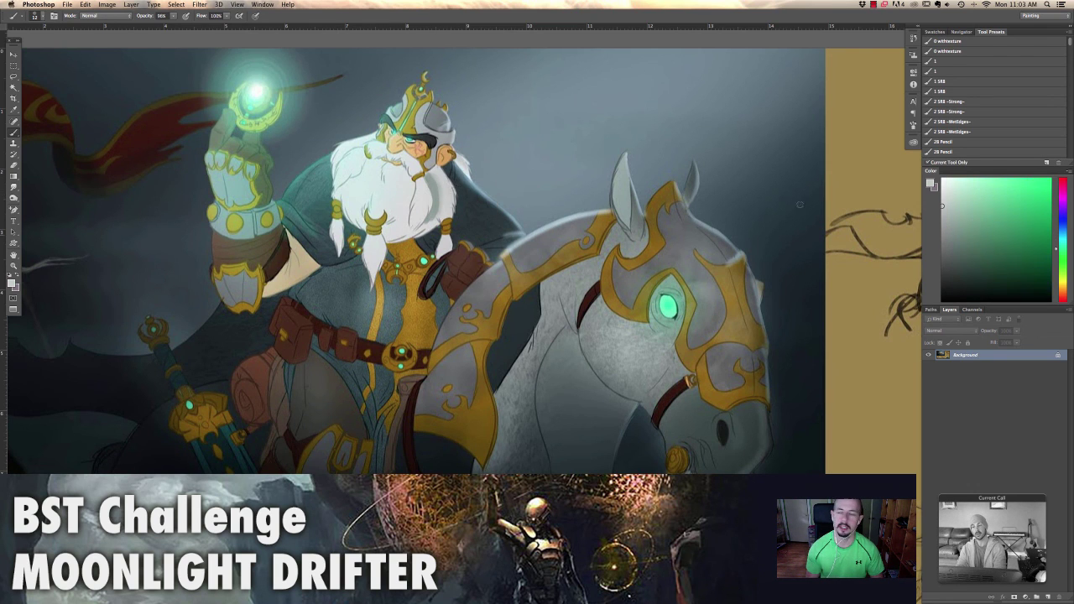
click(956, 226)
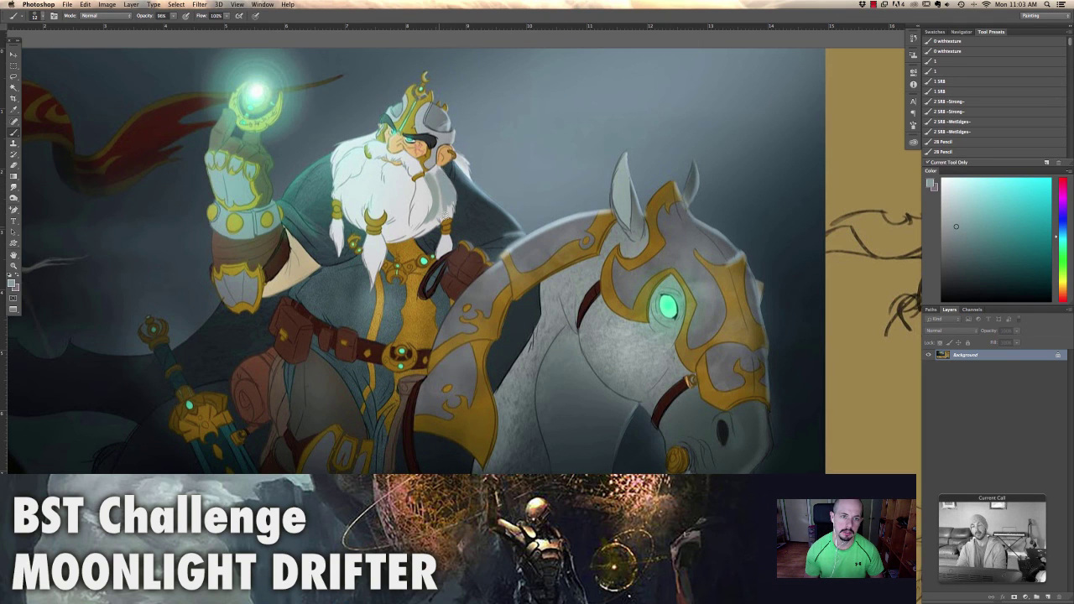
alt+click(425, 179)
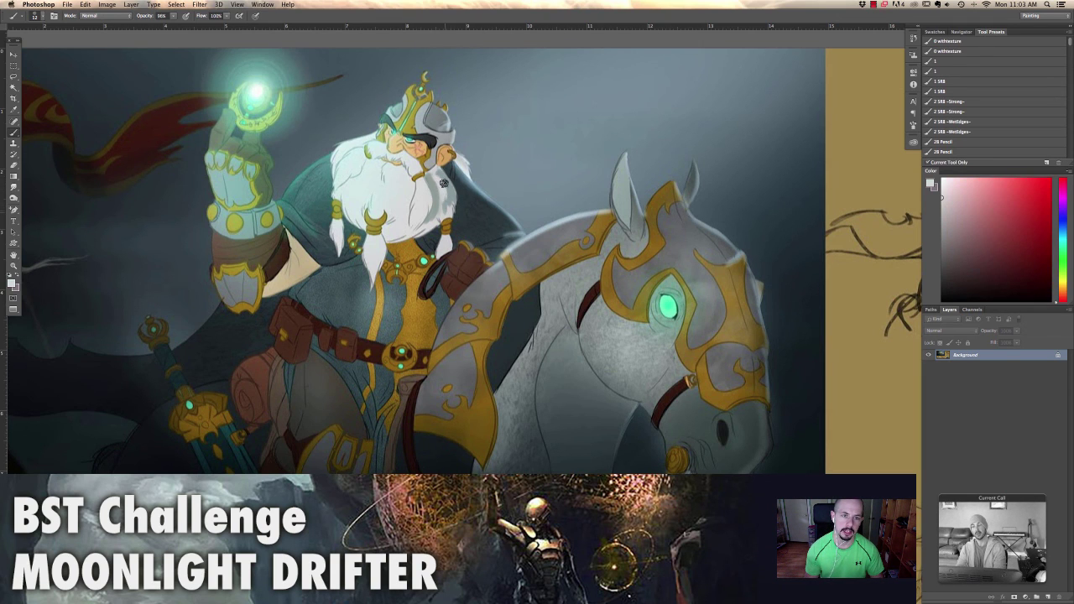
alt+click(451, 184)
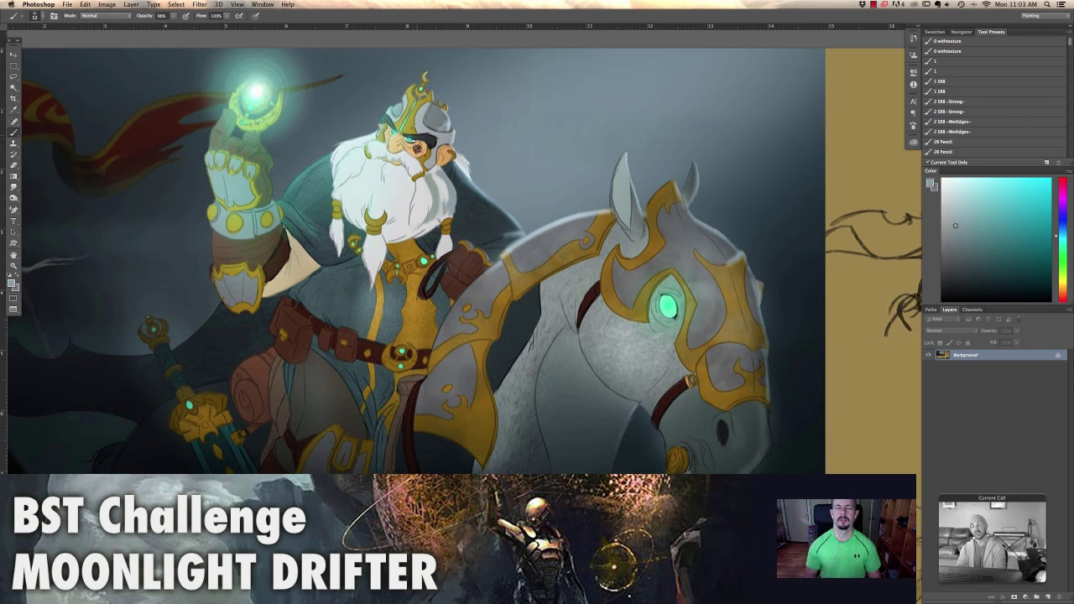
key(super+z)
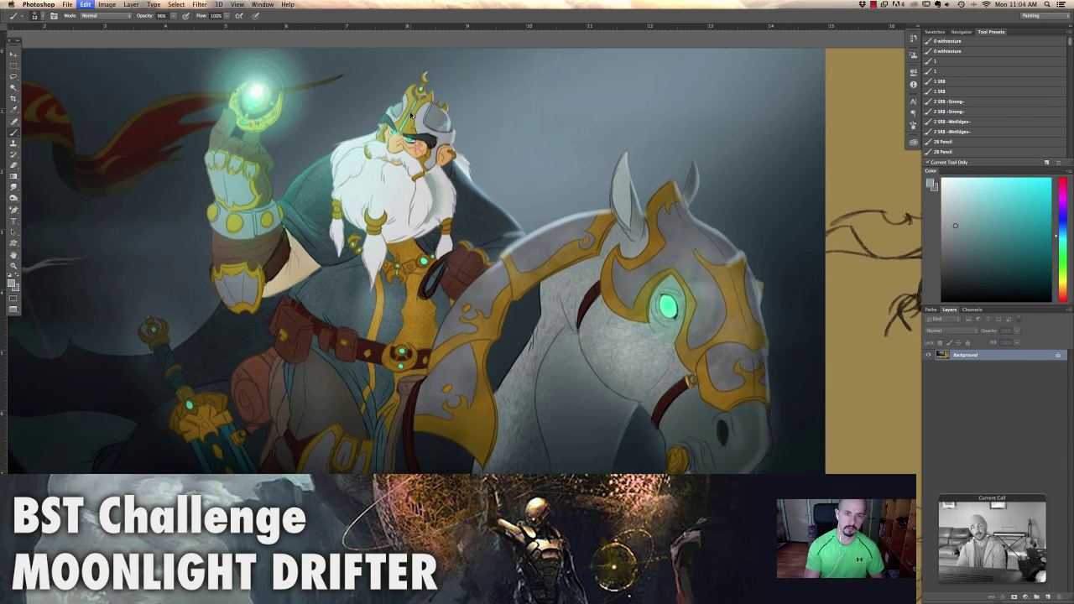
key(super+alt+z)
key(super+alt+z)
key(super+alt+z)
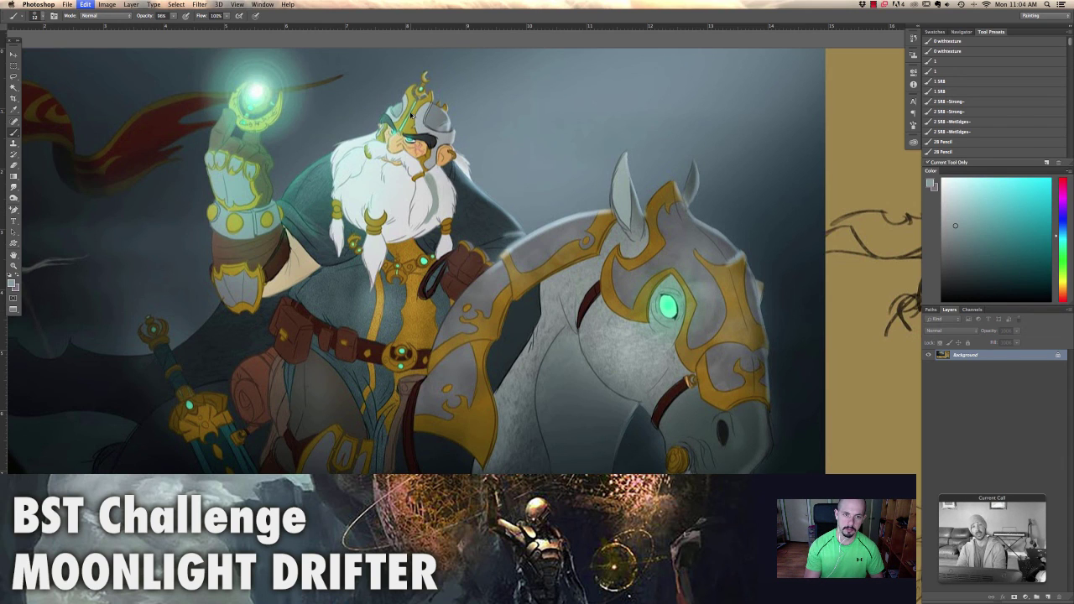
key(super+z)
key(super+z)
key(super+z)
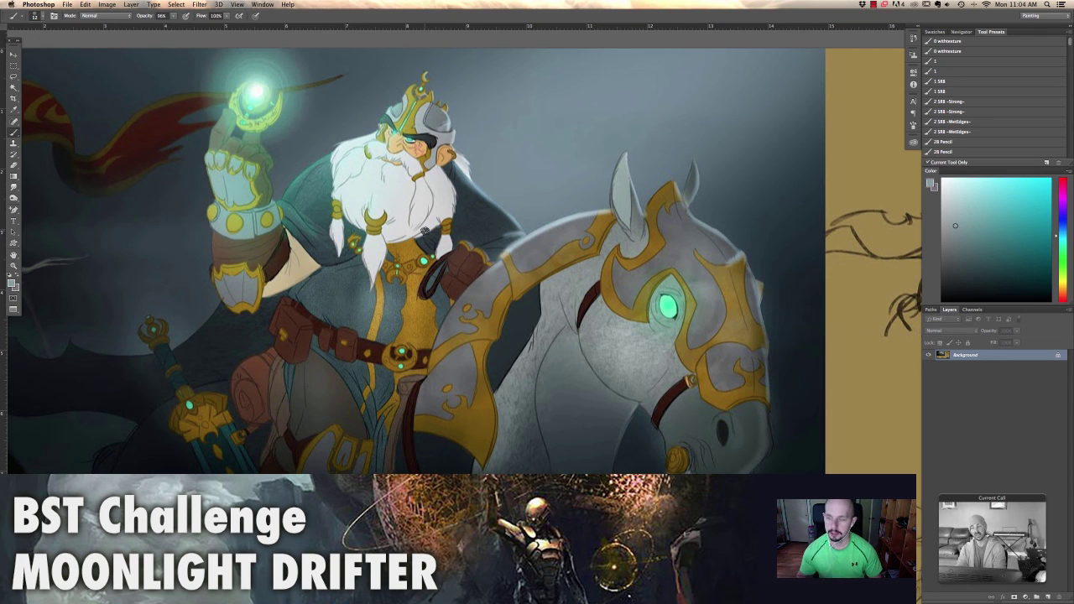
Sample the sleeve's beige and paint a small warm stroke on the rider's sleeve
alt+click(311, 256)
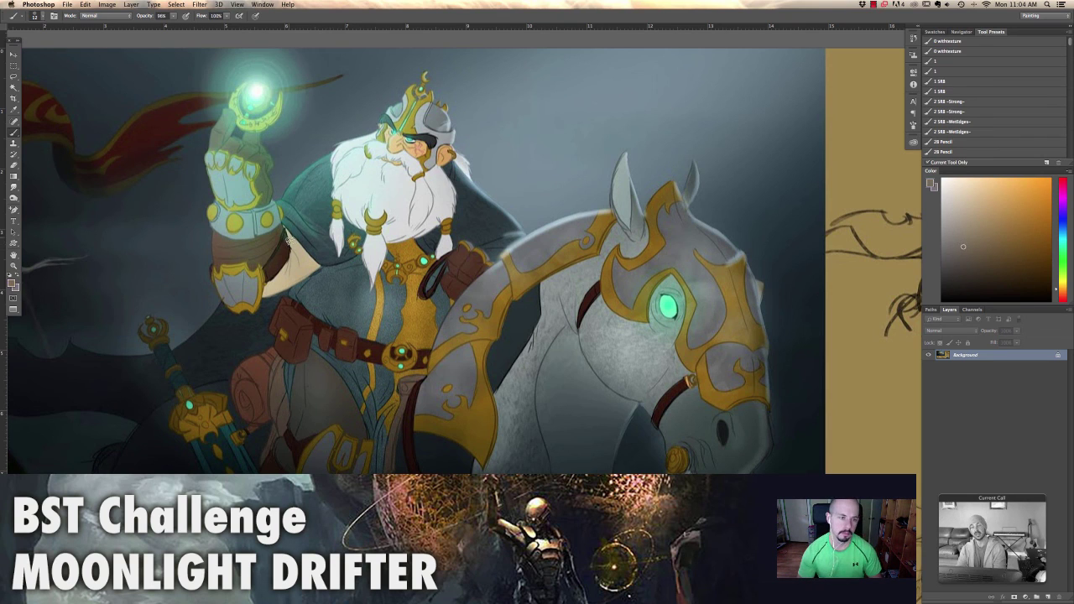
drag(287, 239, 306, 258)
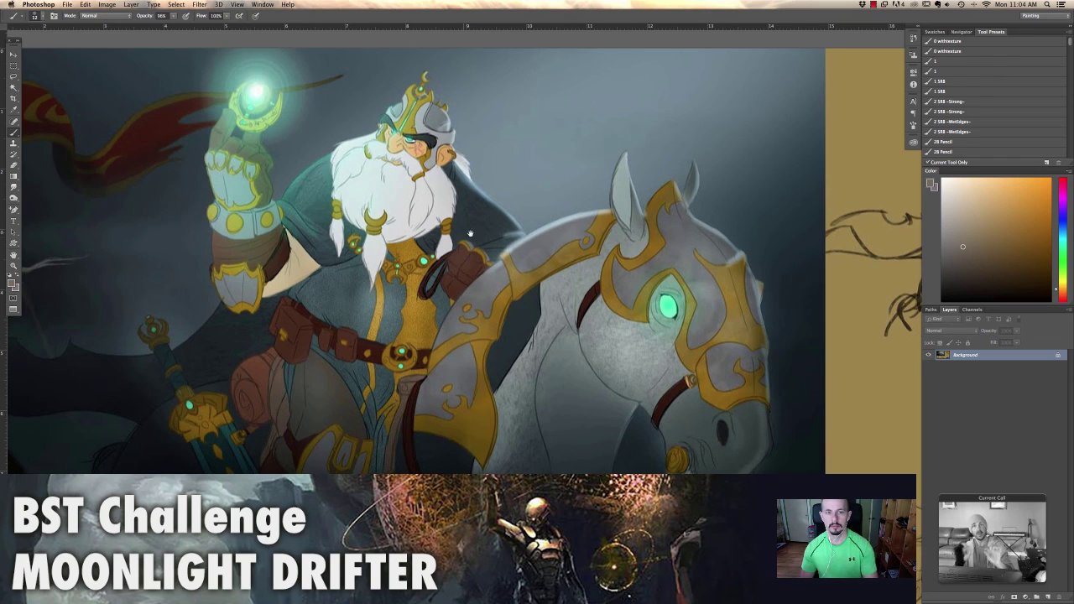
drag(470, 234, 519, 221)
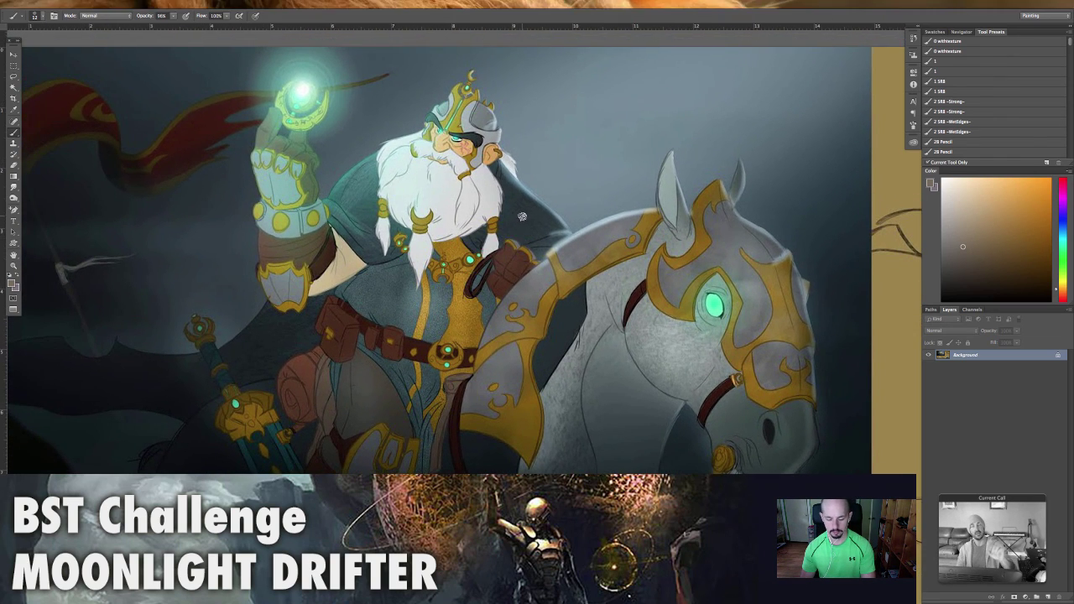
Shrink the rider board to 66.7% and move it aside, then show moon drifter challenge_2 full-screen at 200%
key(Tab)
key(f)
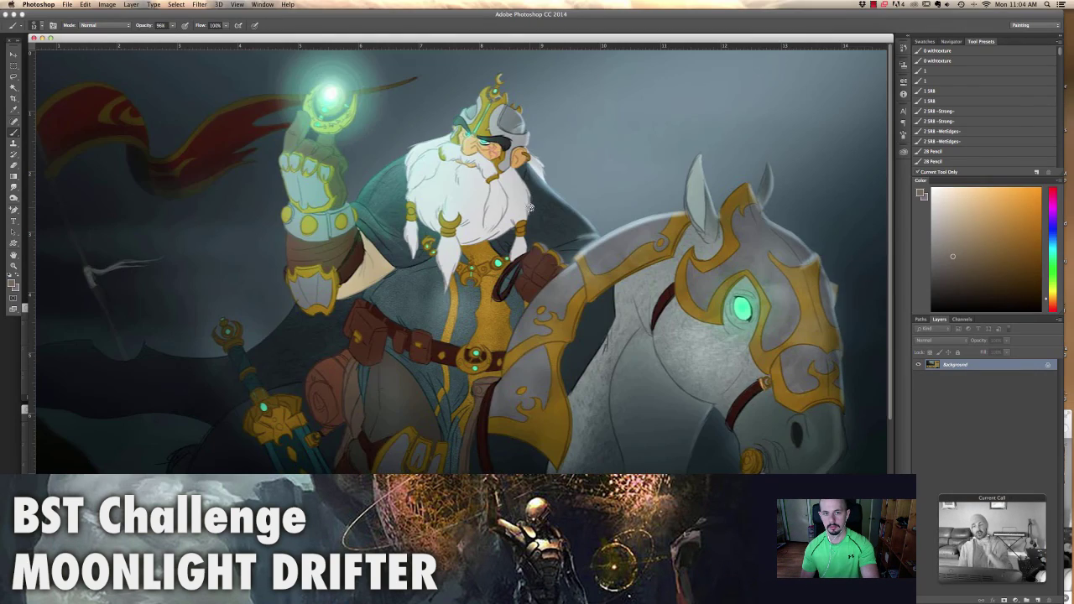
key(super+minus)
key(super+minus)
key(super+minus)
key(super+minus)
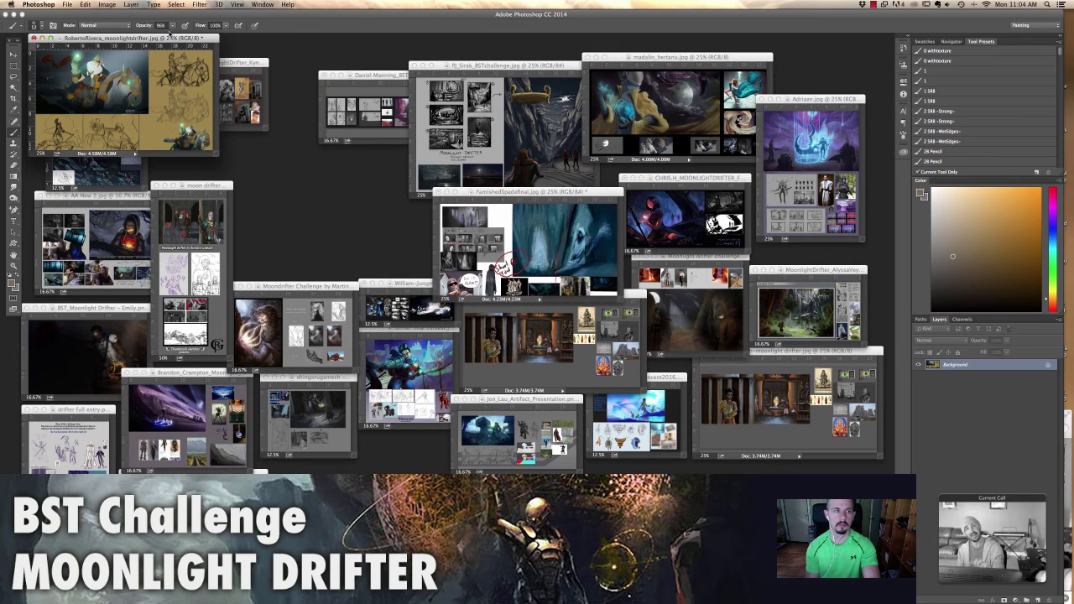
drag(172, 39, 382, 154)
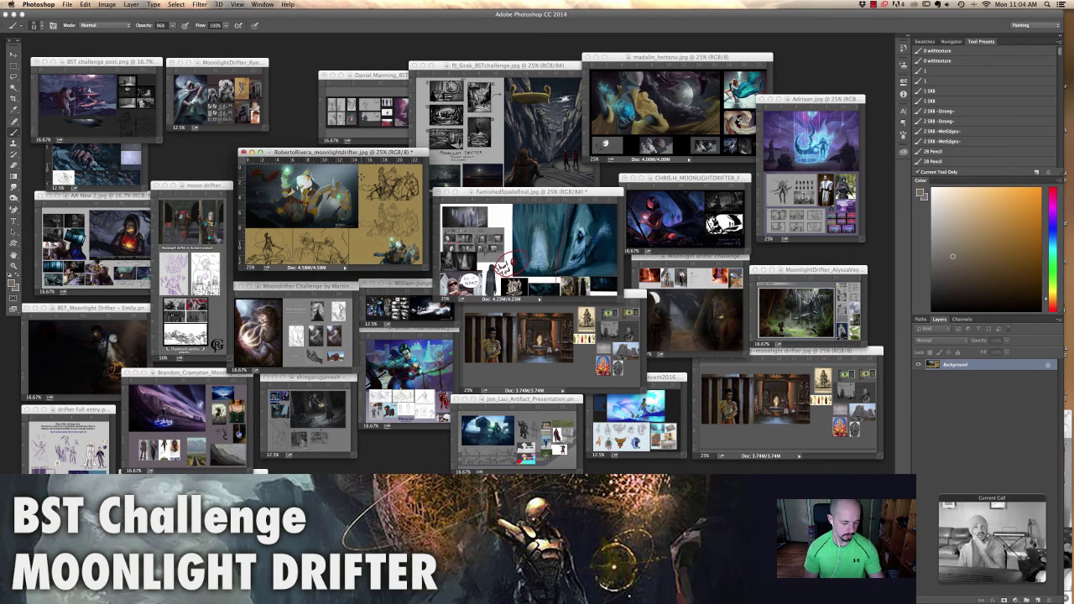
mouse_move(382, 155)
mouse_down()
mouse_move(419, 188)
mouse_move(379, 153)
mouse_up()
click(189, 260)
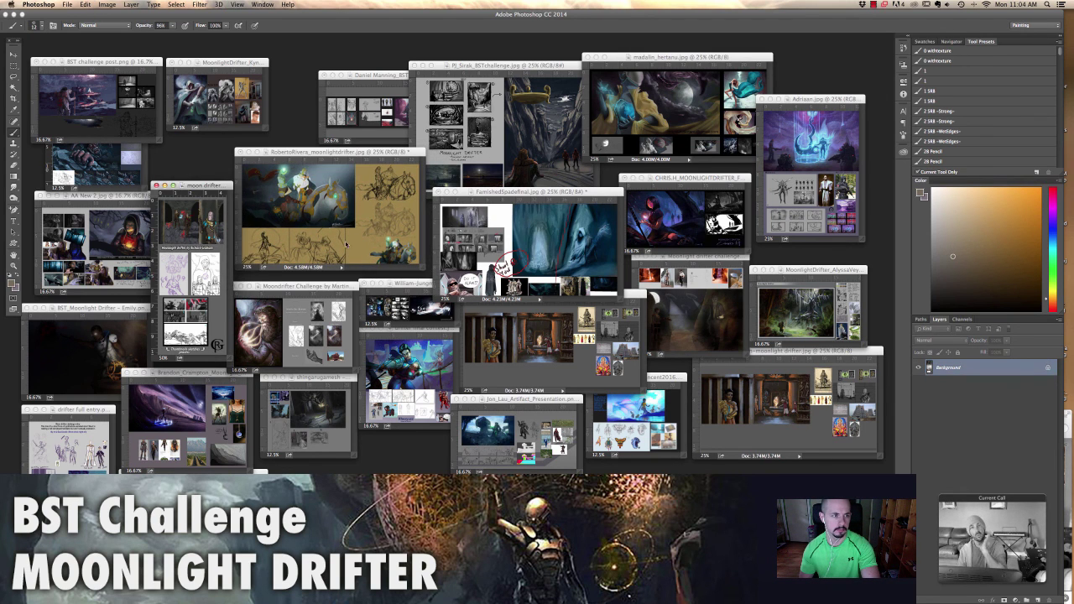
key(super+plus)
key(super+plus)
key(super+plus)
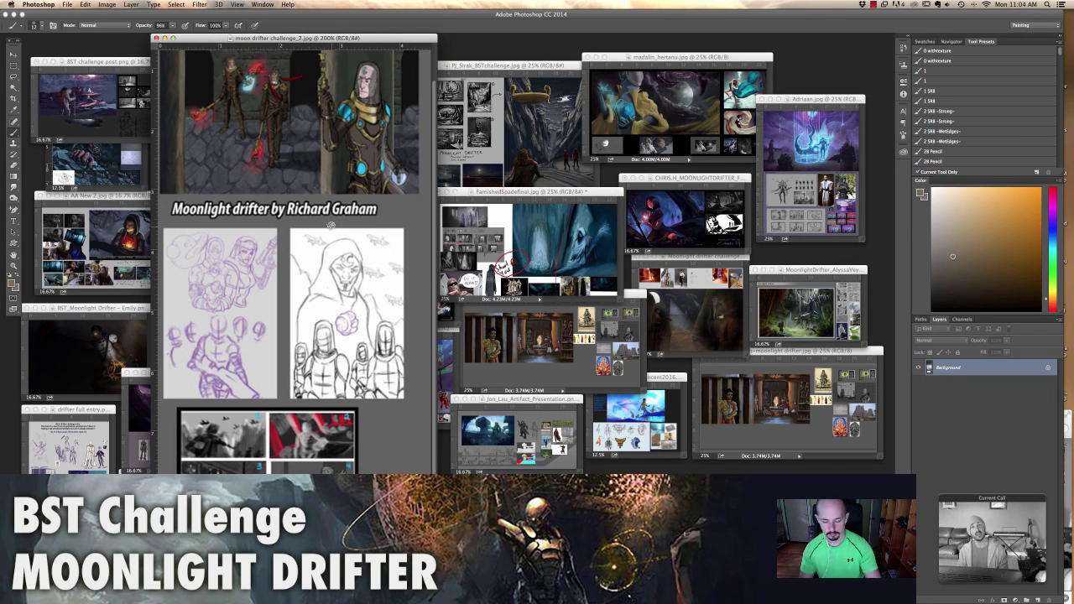
key(f)
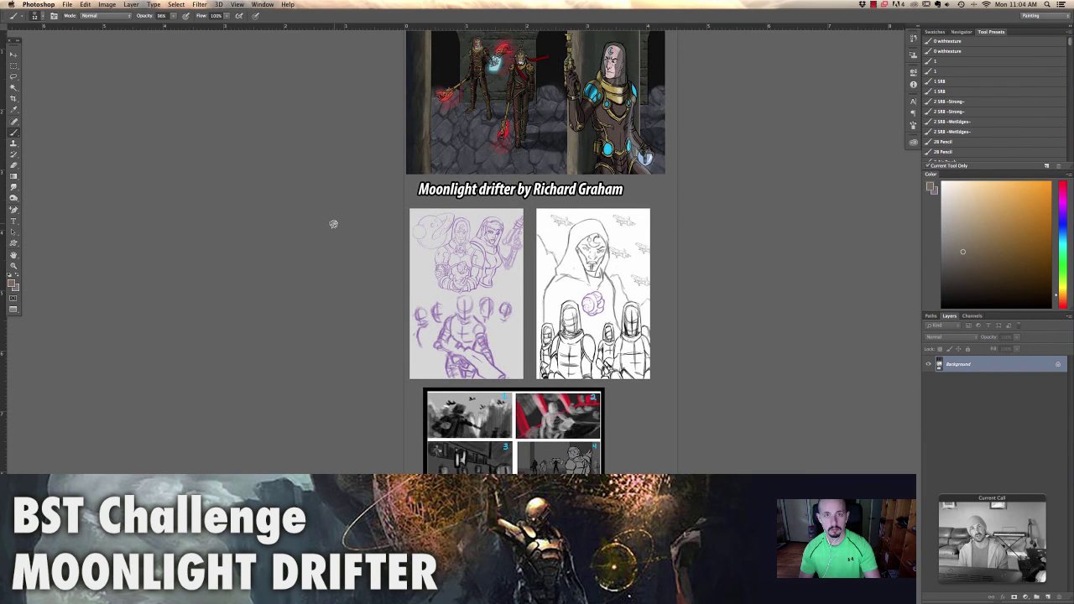
key(f)
key(f)
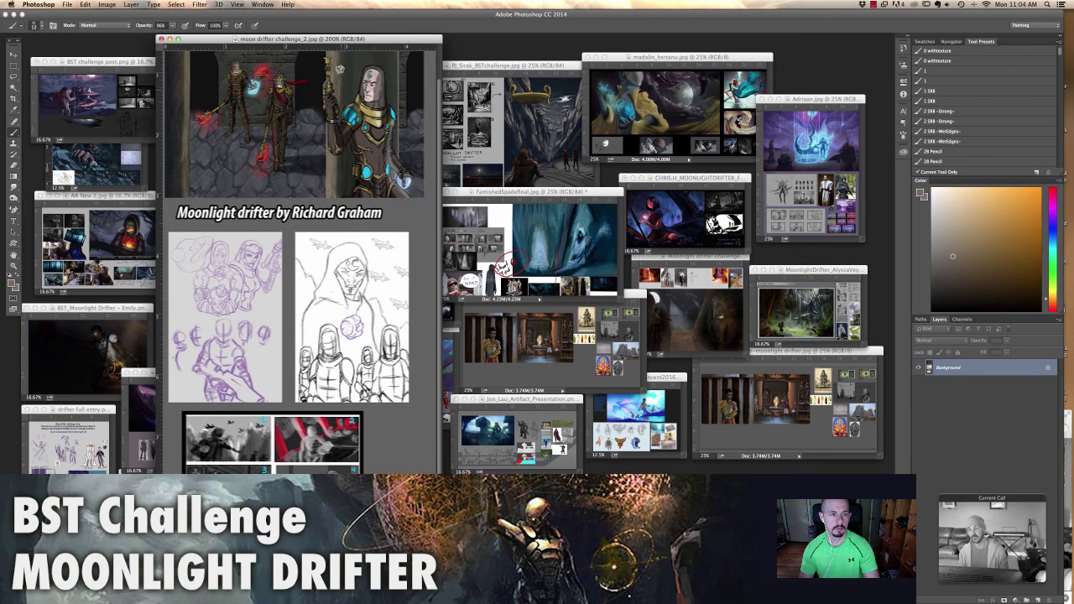
key(f)
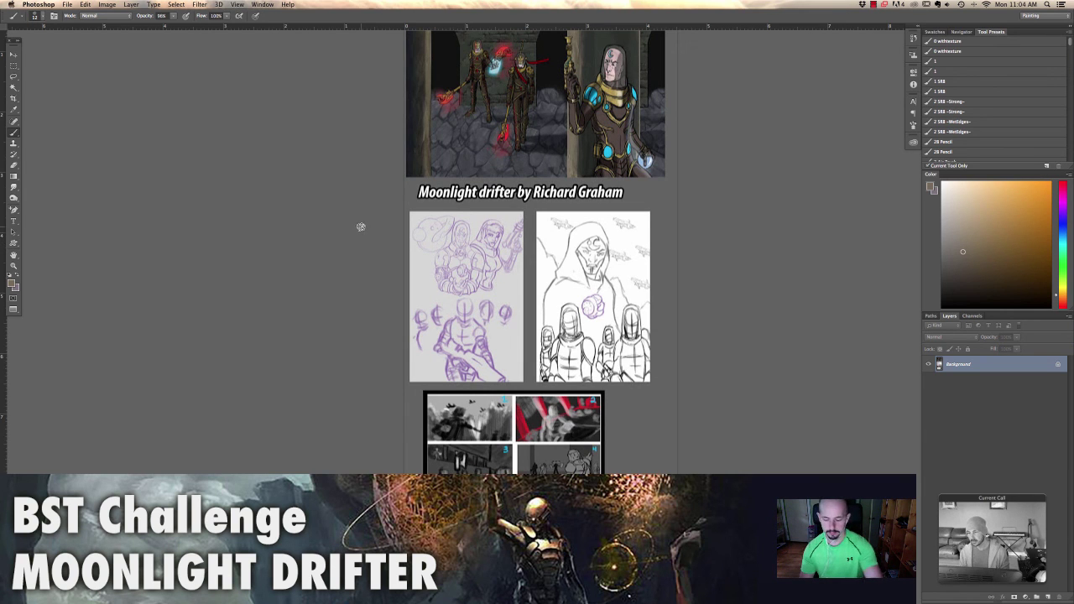
key(super+minus)
key(super+equal)
key(super+equal)
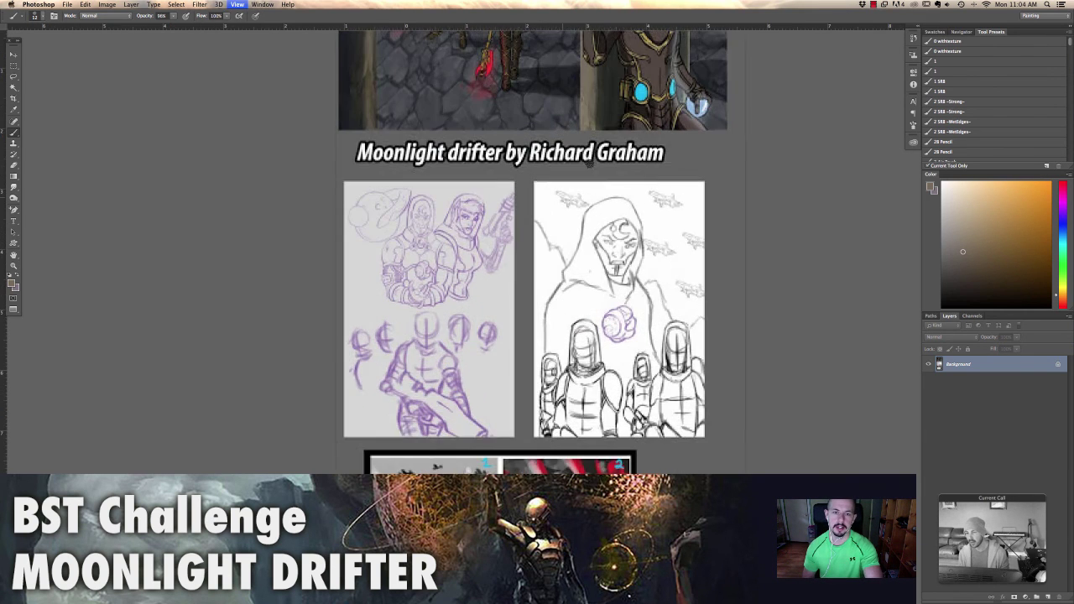
key(super+equal)
key(super+equal)
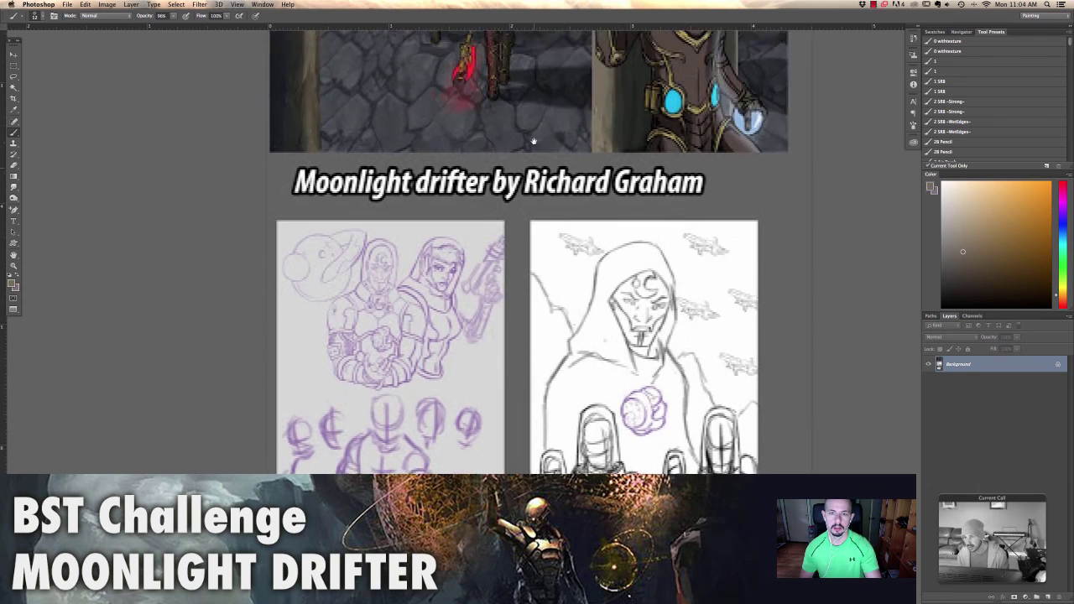
scroll(533, 141, up, 10)
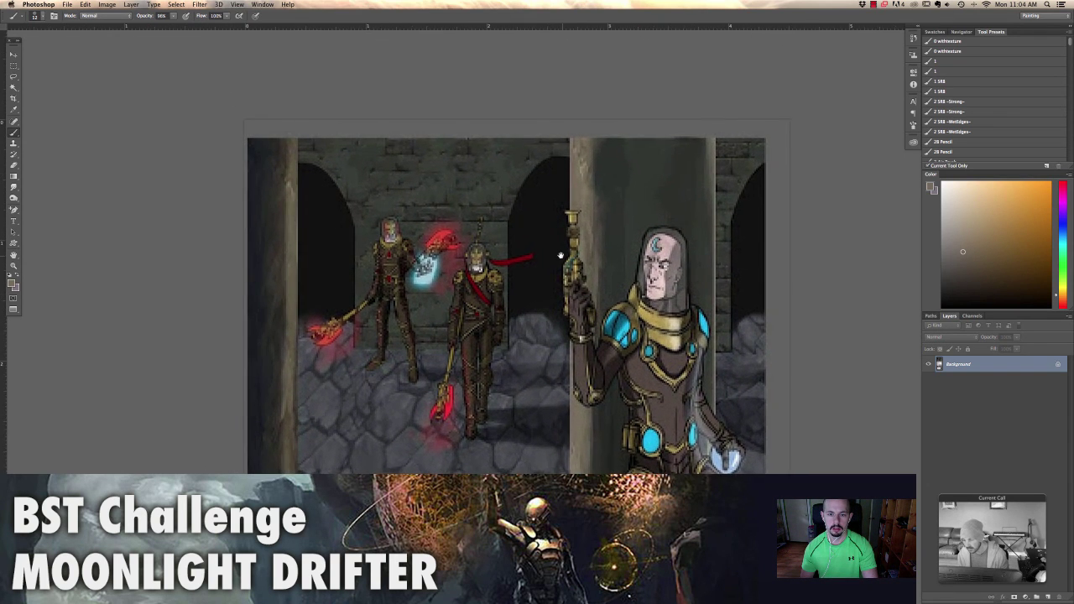
scroll(560, 255, down, 4)
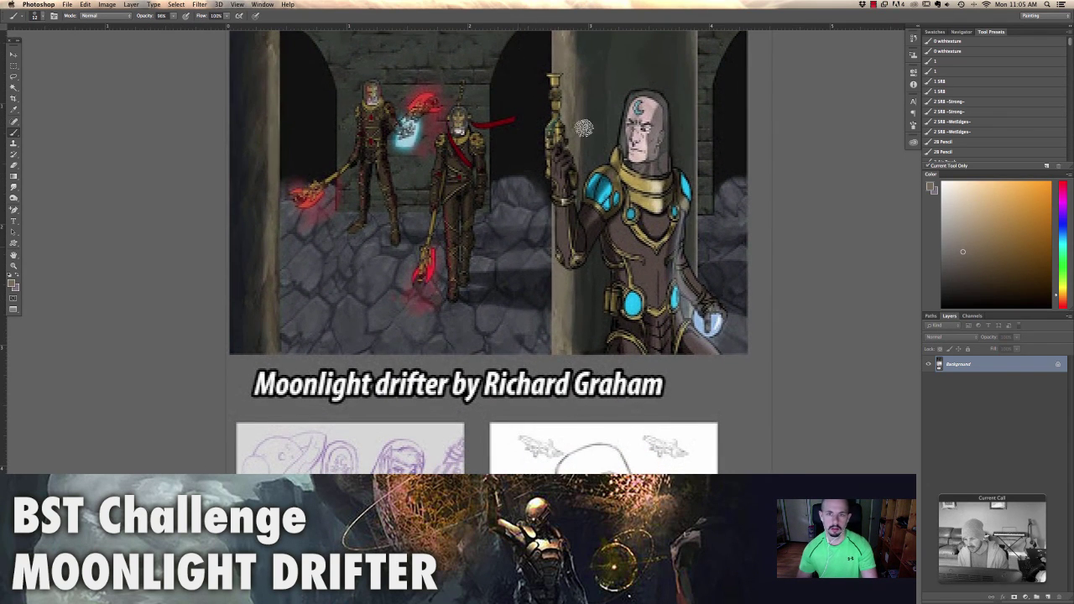
scroll(584, 128, down, 10)
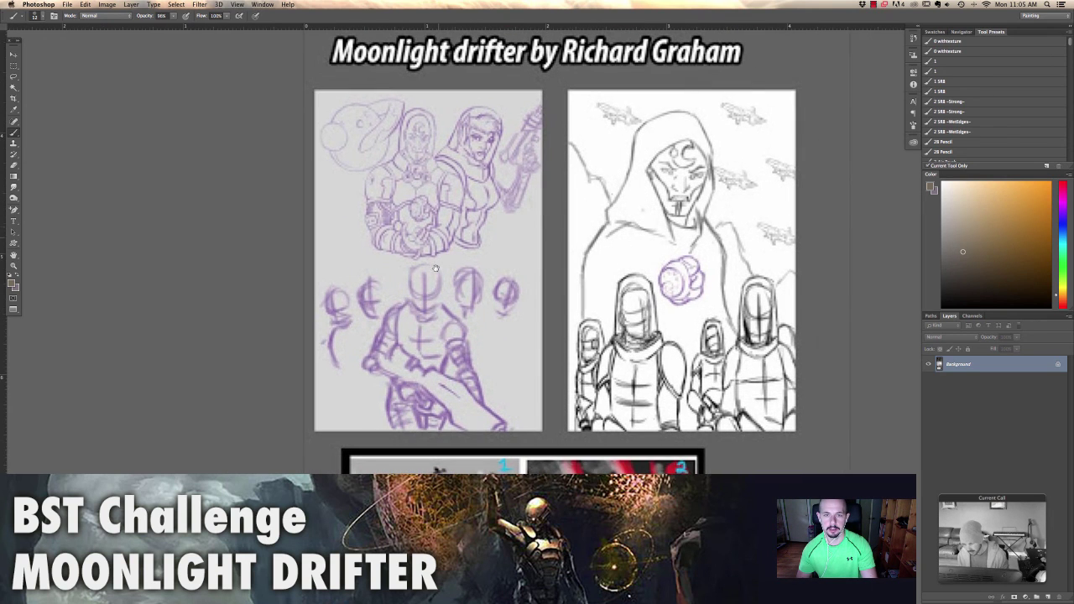
scroll(533, 335, down, 2)
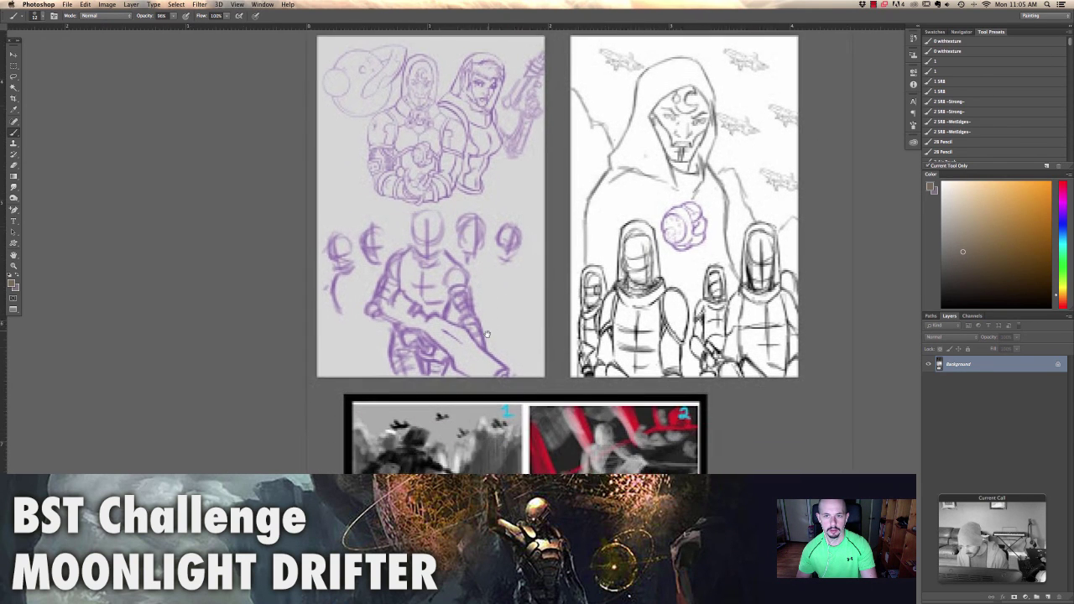
scroll(569, 320, down, 9)
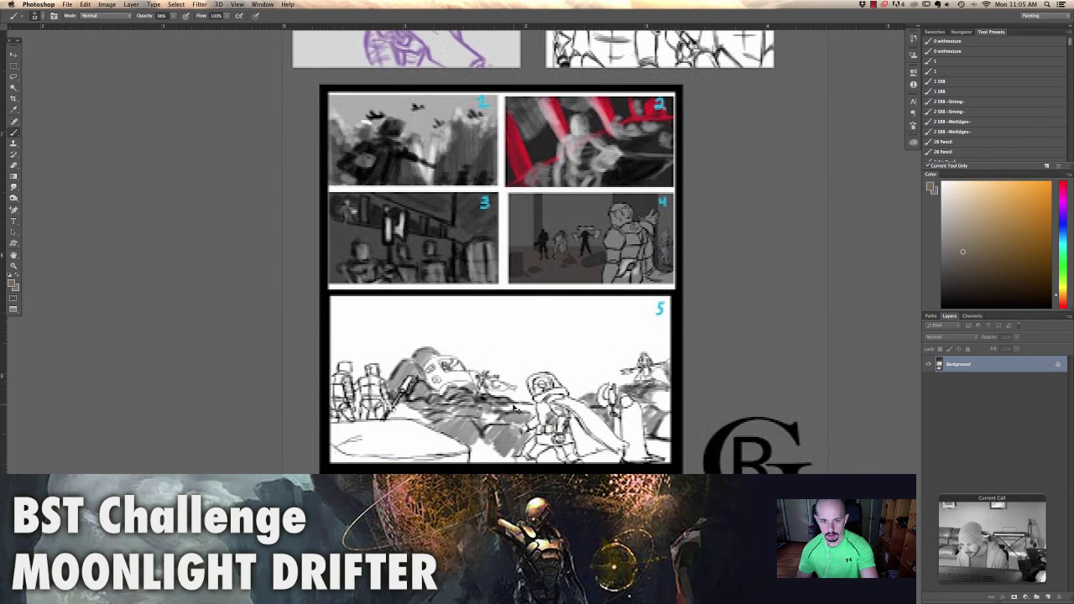
key(super+minus)
scroll(522, 368, up, 17)
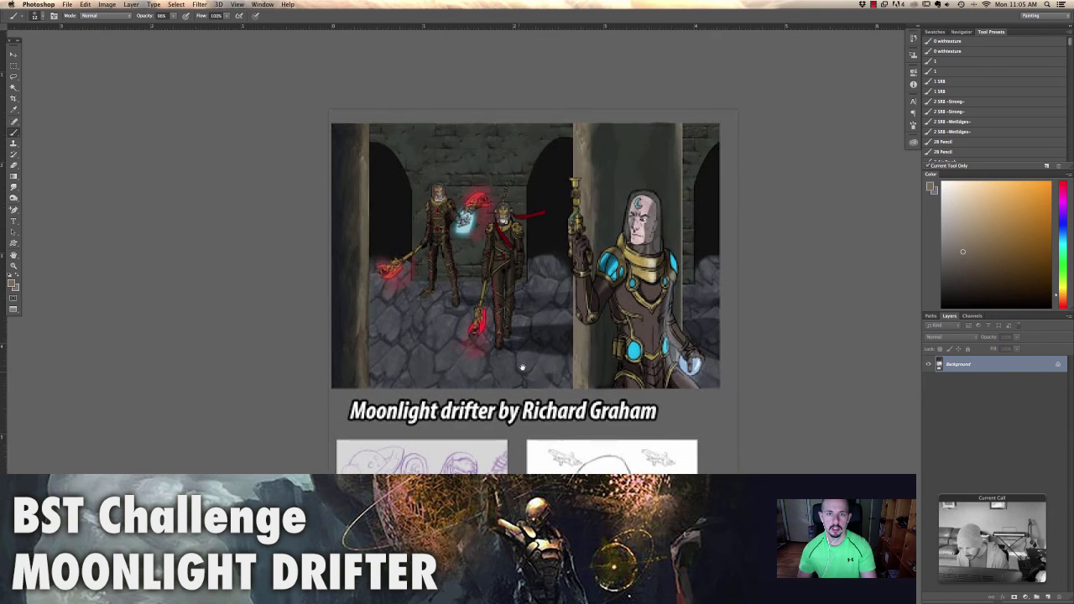
drag(555, 199, 560, 188)
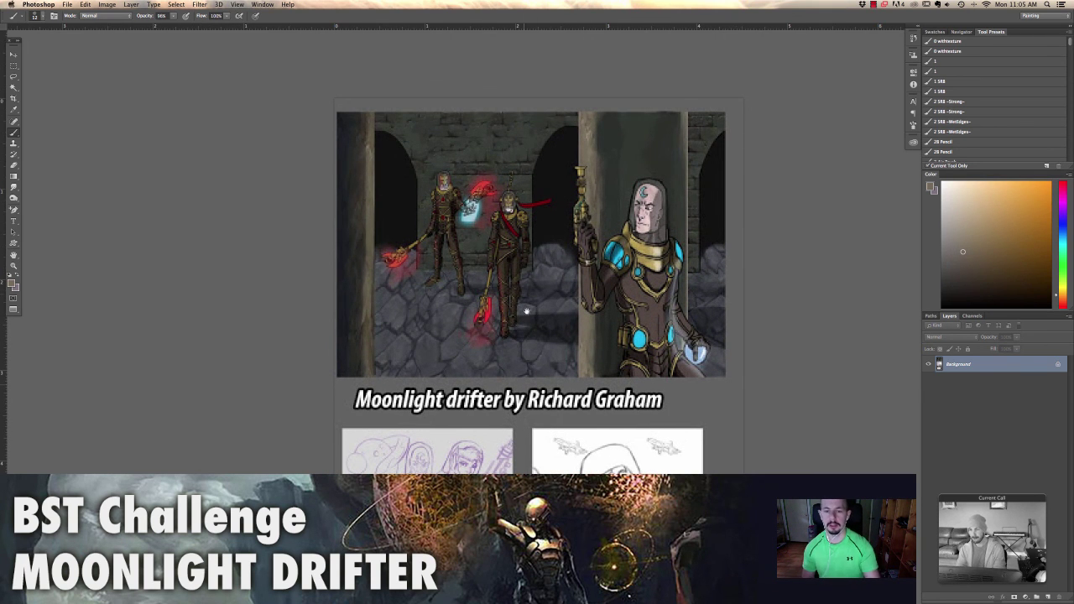
scroll(525, 261, down, 7)
scroll(562, 367, down, 7)
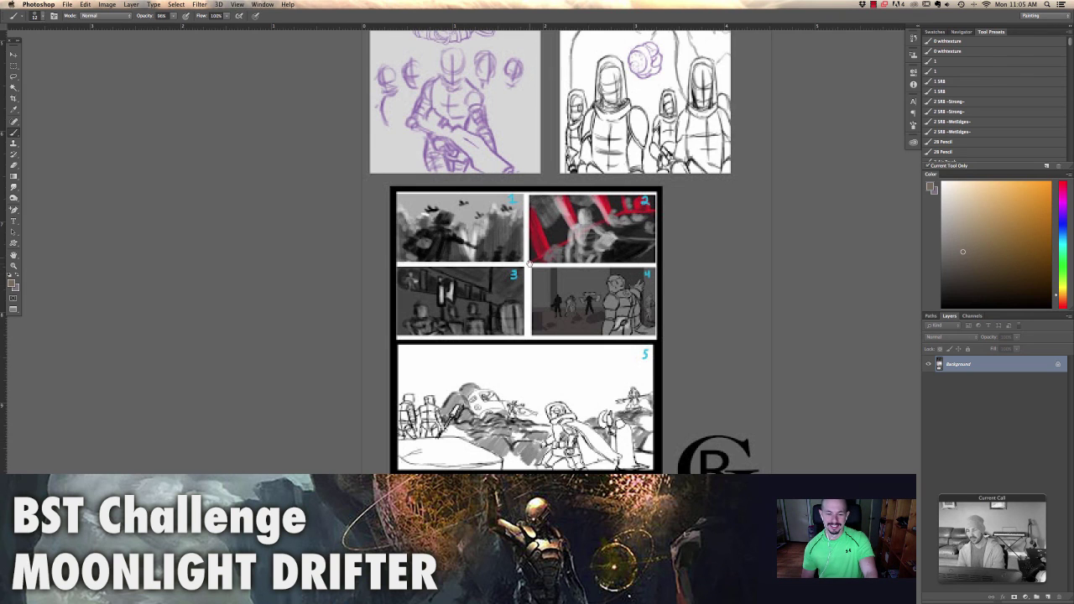
scroll(530, 265, up, 10)
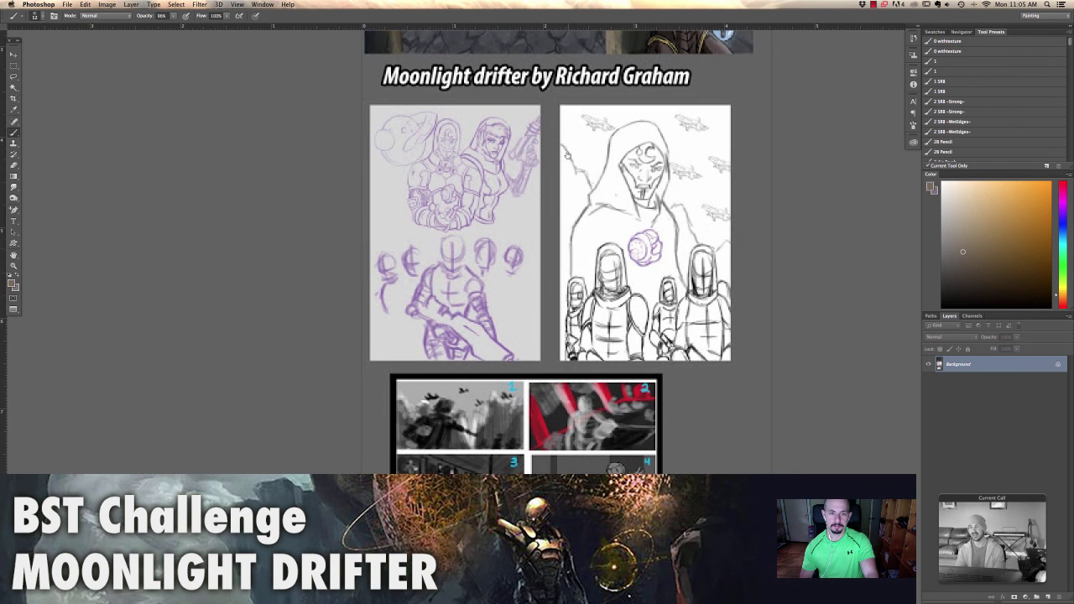
scroll(567, 155, up, 10)
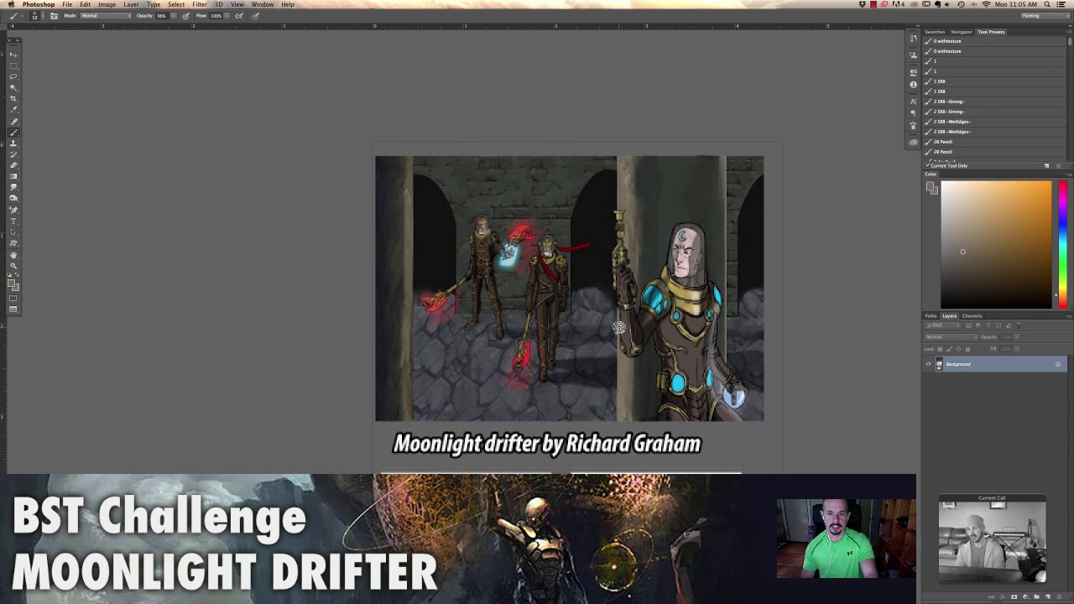
scroll(622, 267, down, 5)
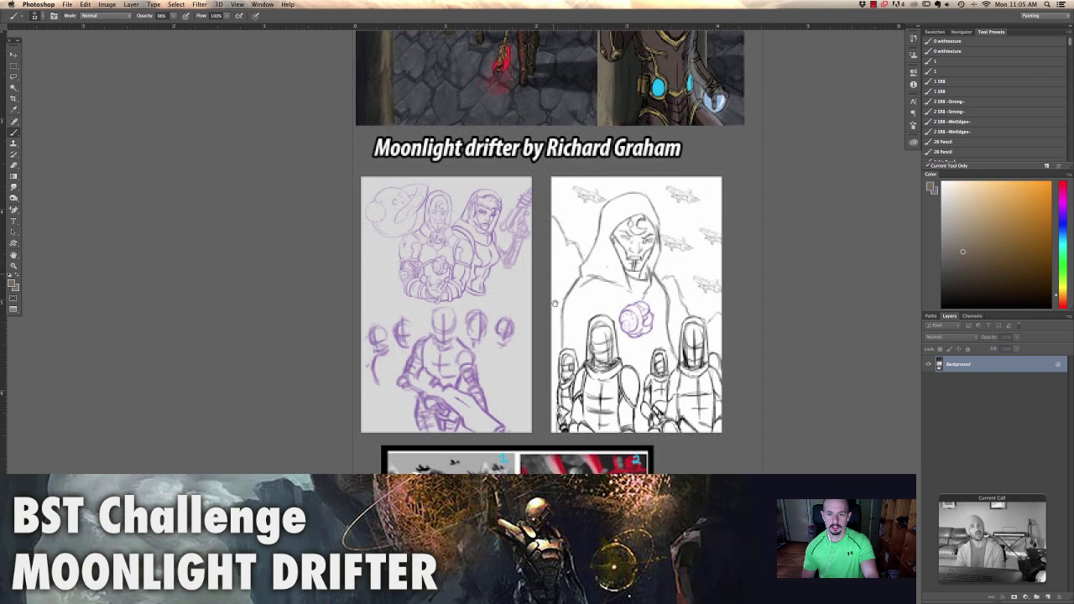
scroll(554, 303, up, 2)
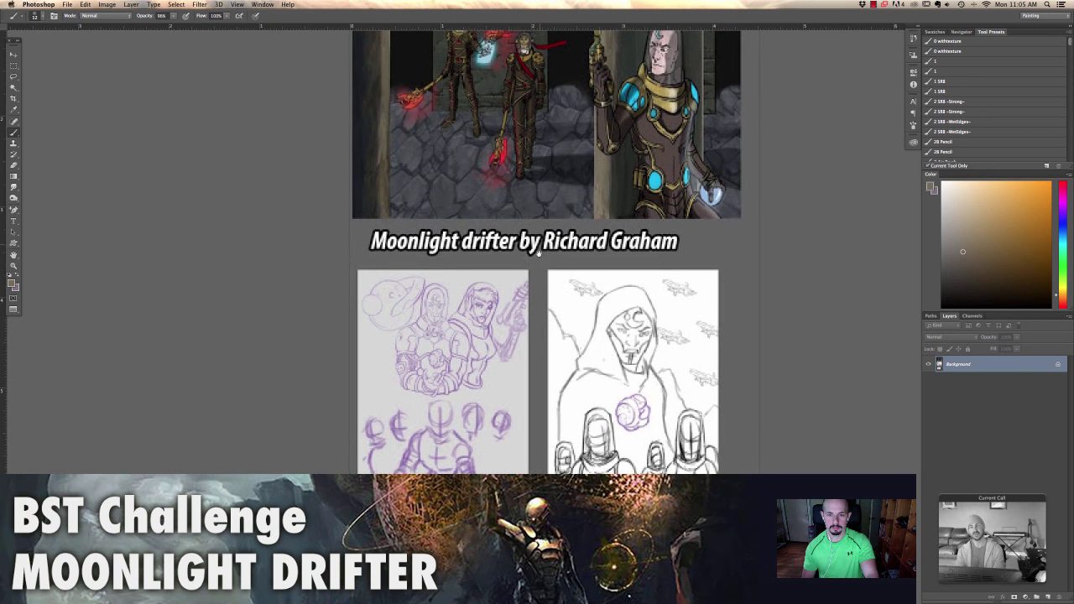
scroll(542, 270, up, 3)
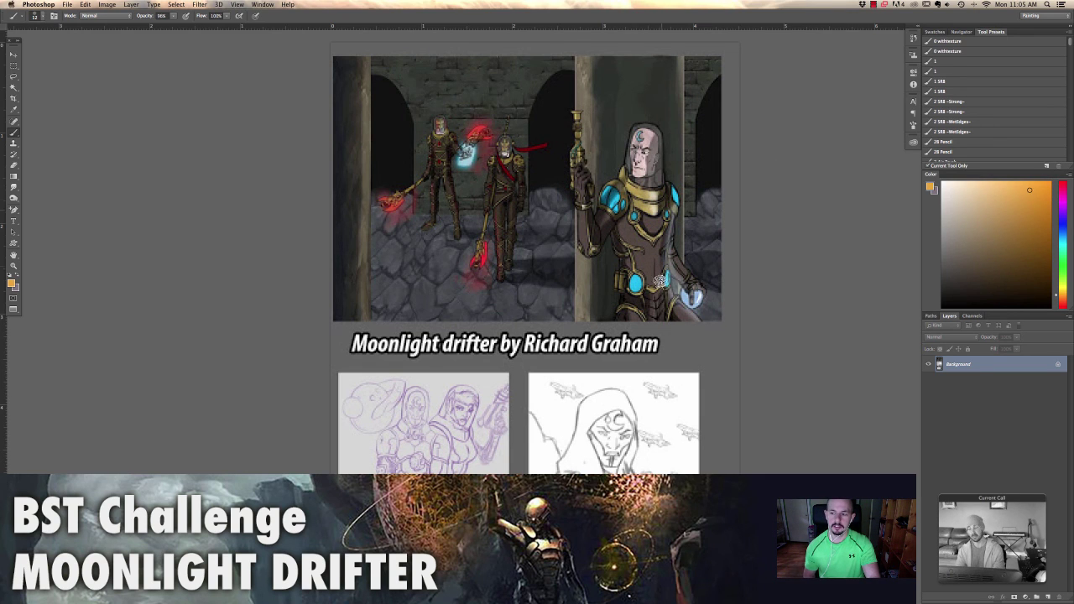
Paint orange rim-light strokes down the pillar edge and across the figures
drag(577, 89, 580, 293)
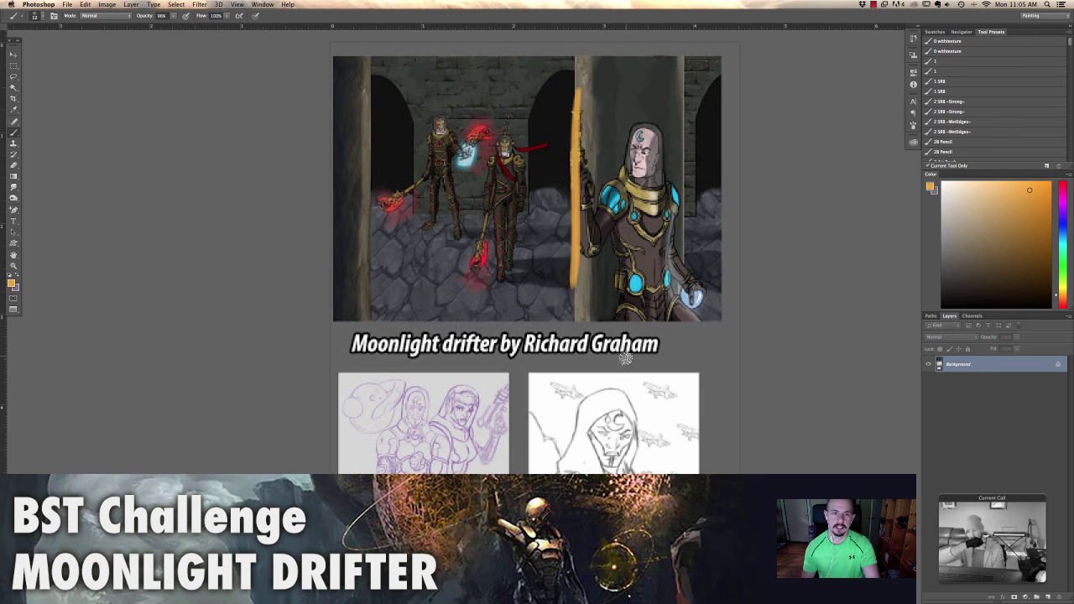
drag(626, 185, 369, 209)
drag(739, 205, 698, 210)
drag(739, 226, 659, 242)
drag(569, 369, 421, 264)
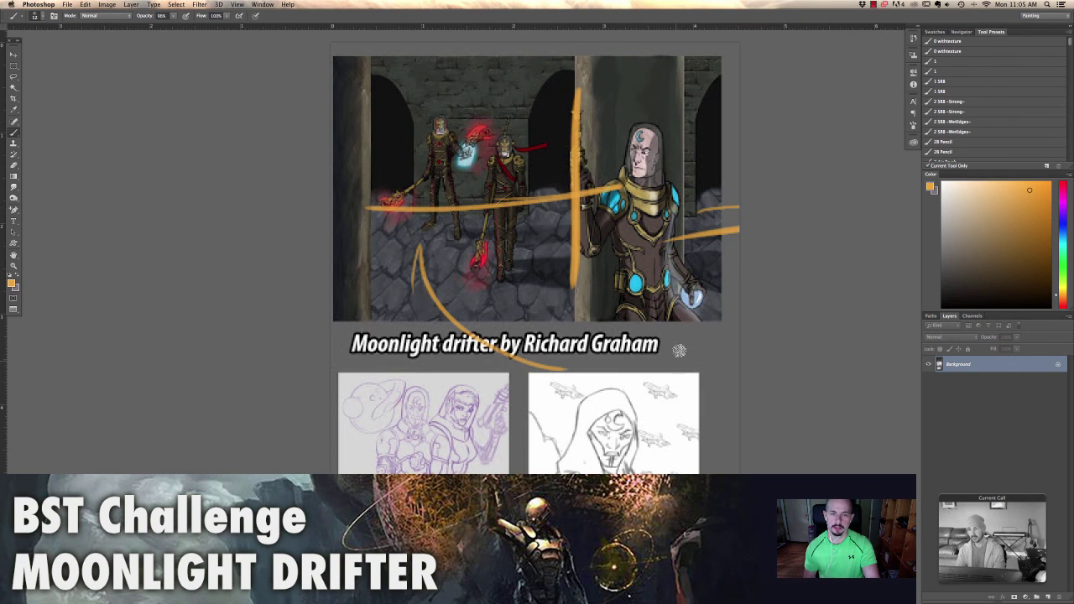
Undo the stray strokes and loop orange highlights over the front figure's collar and chest
key(super+z)
key(super+alt+z)
key(super+alt+z)
key(super+alt+z)
key(super+alt+z)
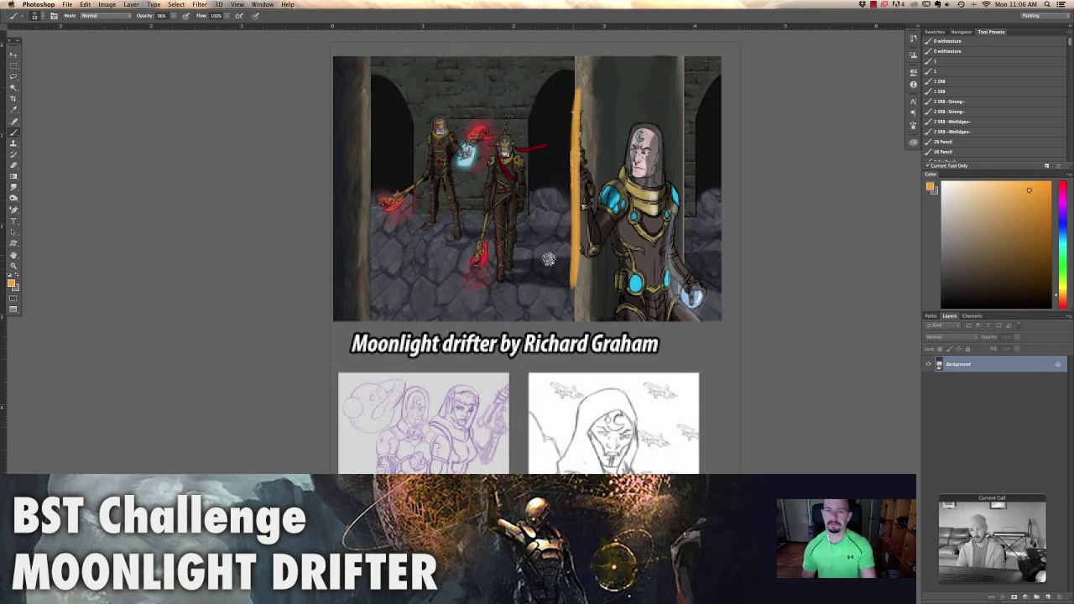
mouse_move(606, 178)
mouse_down()
mouse_move(626, 197)
mouse_move(609, 232)
mouse_up()
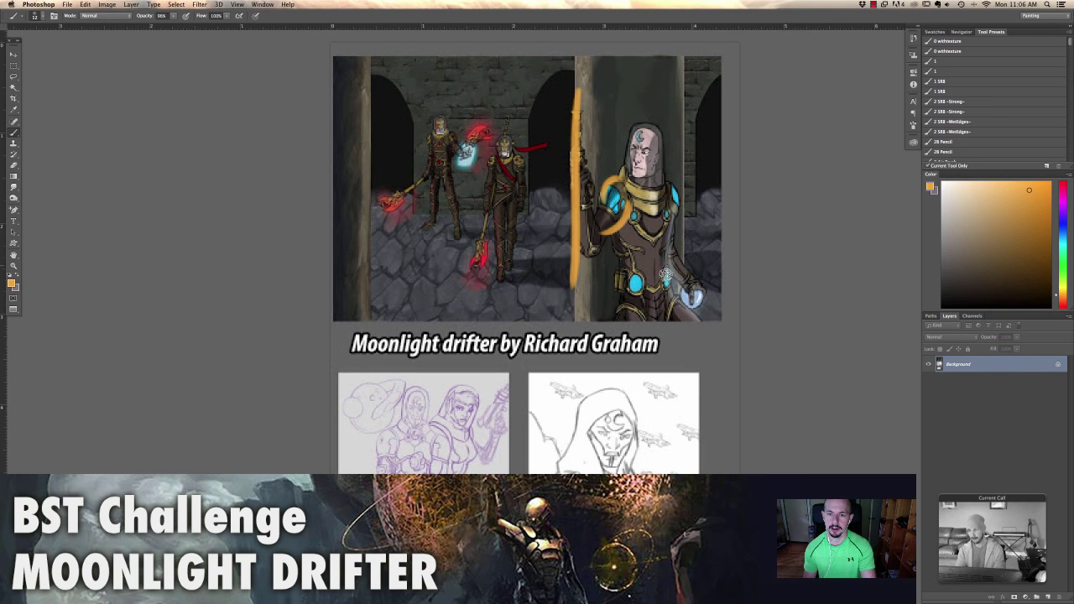
mouse_move(630, 217)
mouse_down()
mouse_move(665, 252)
mouse_move(661, 196)
mouse_move(667, 222)
mouse_up()
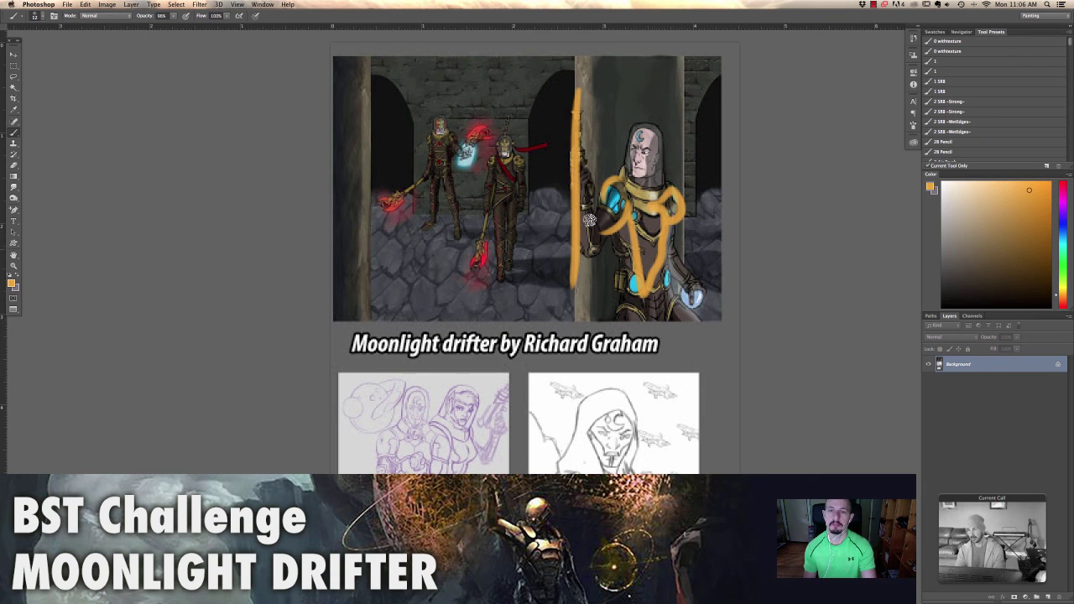
Scroll through the sketches and storyboard around the dungeon painting
scroll(530, 347, down, 5)
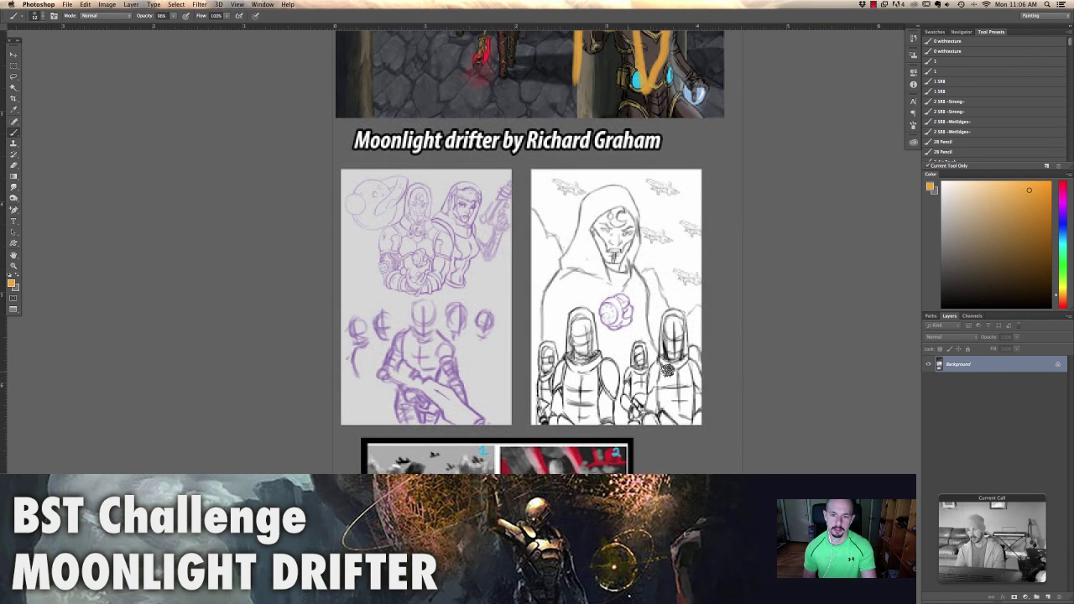
scroll(519, 389, down, 5)
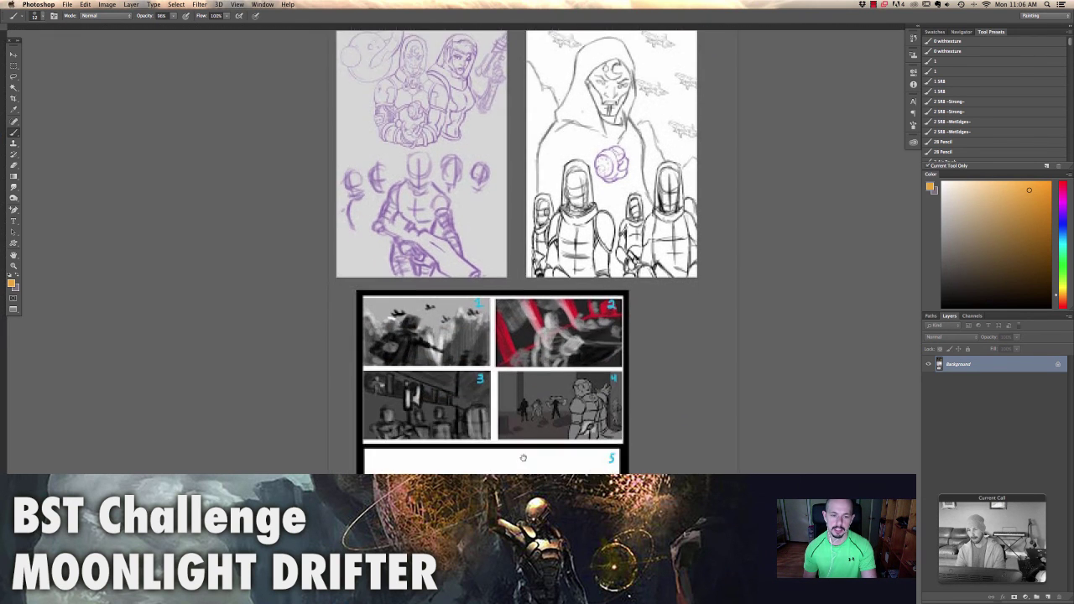
scroll(519, 388, right, 1)
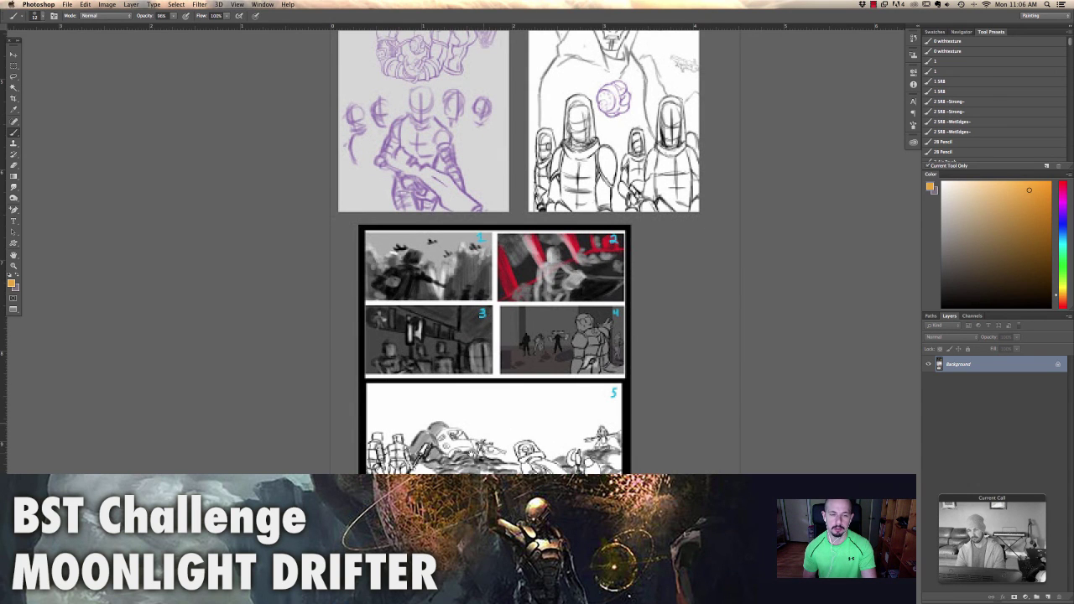
scroll(499, 315, up, 10)
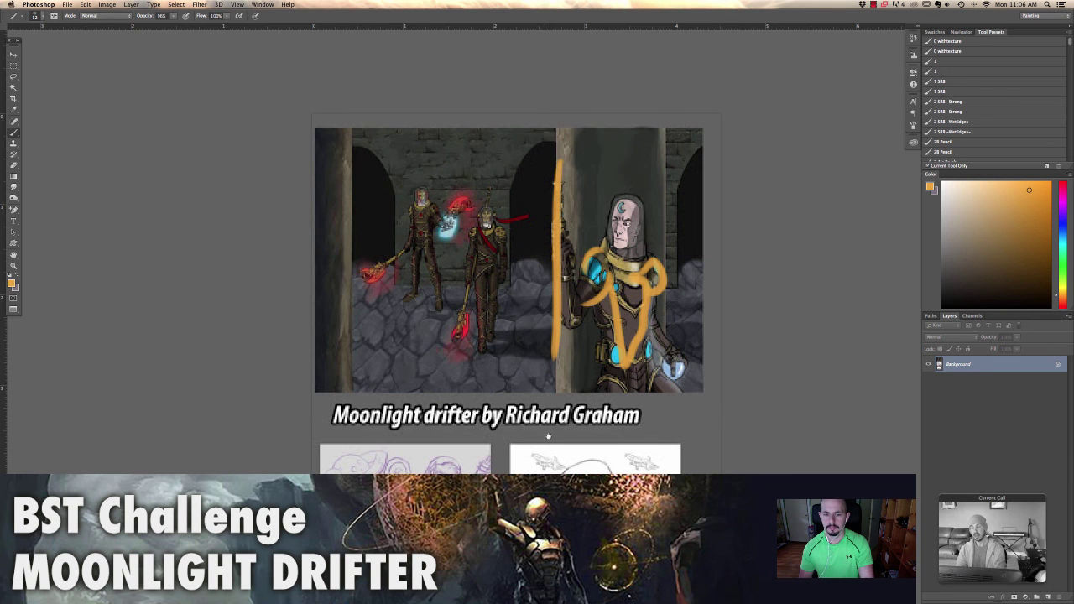
scroll(534, 378, down, 3)
scroll(540, 426, down, 10)
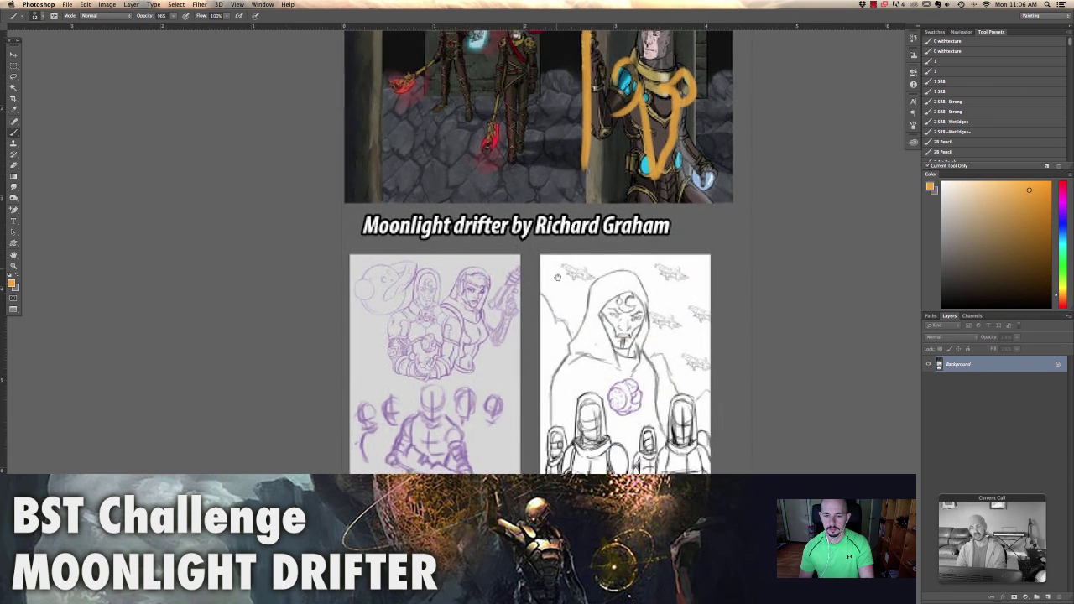
scroll(540, 389, down, 12)
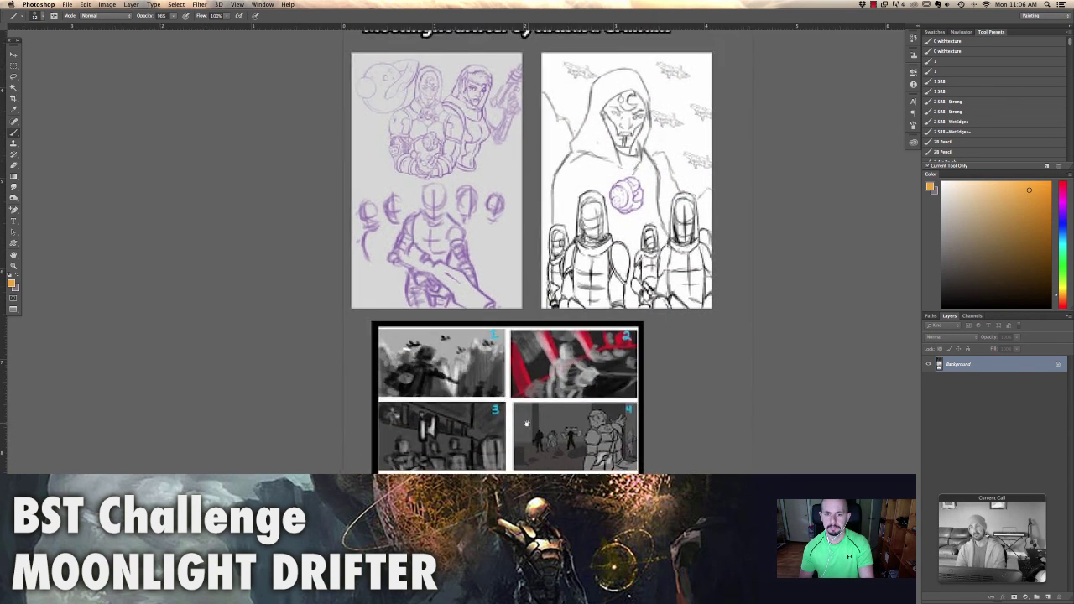
scroll(525, 302, up, 1)
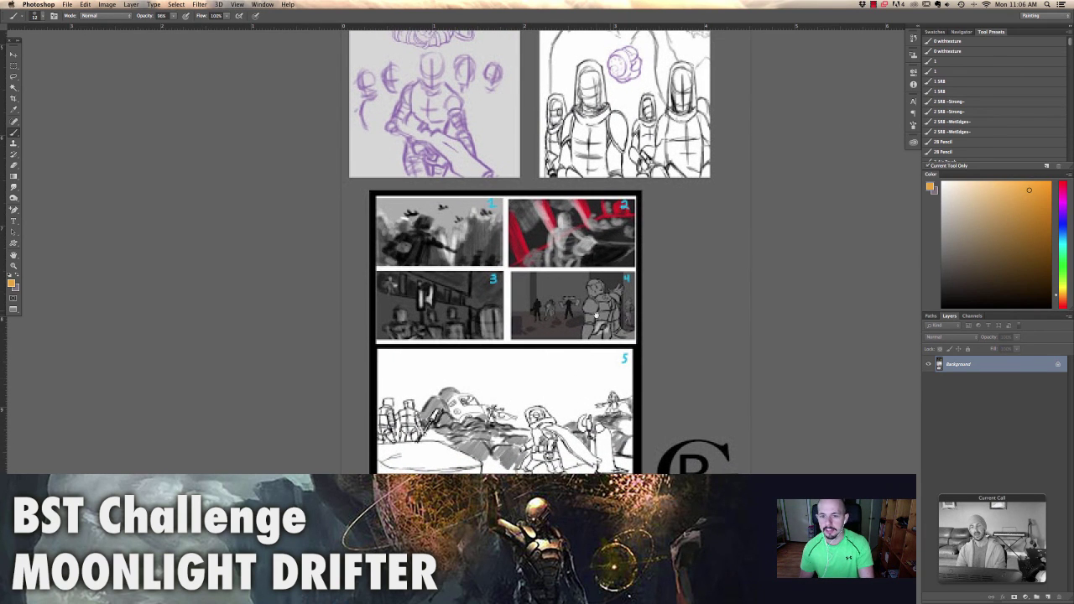
scroll(571, 251, up, 11)
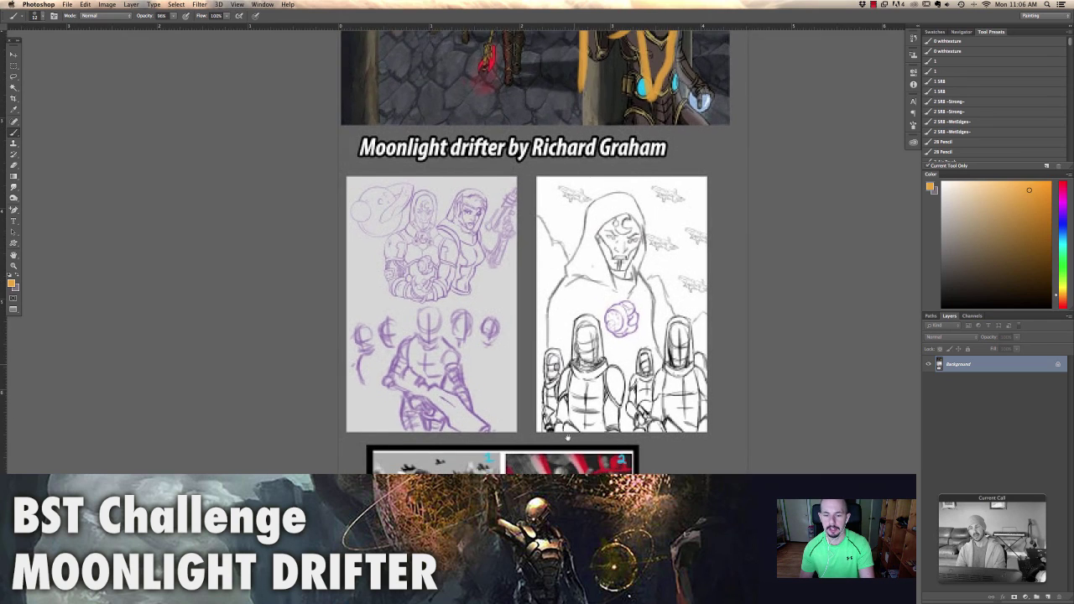
scroll(579, 369, down, 8)
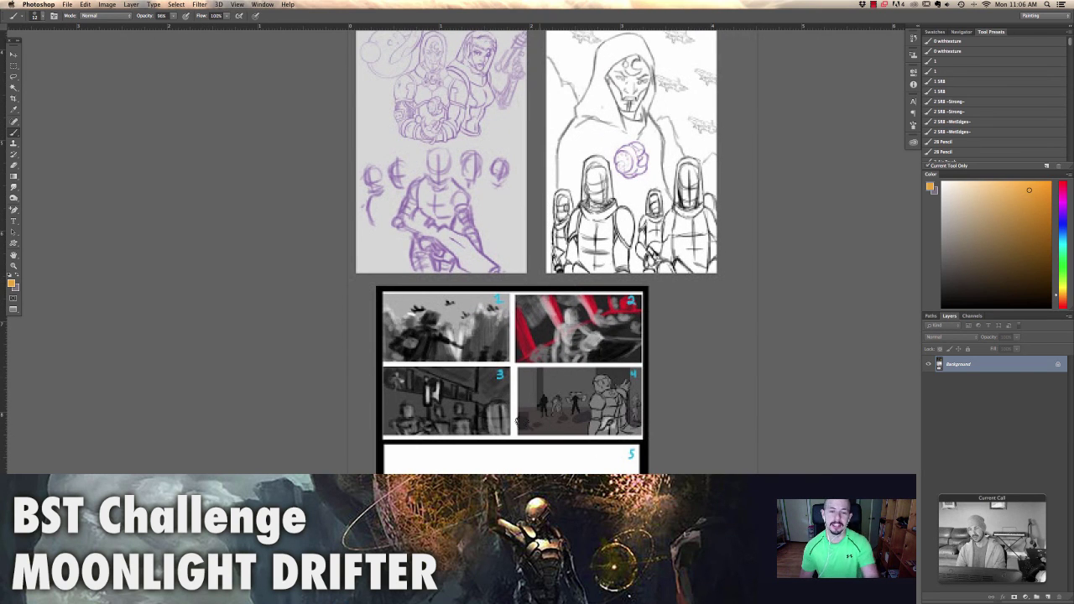
Shrink the sketch board, then bring the spear board to the screen centre at 50%
key(f)
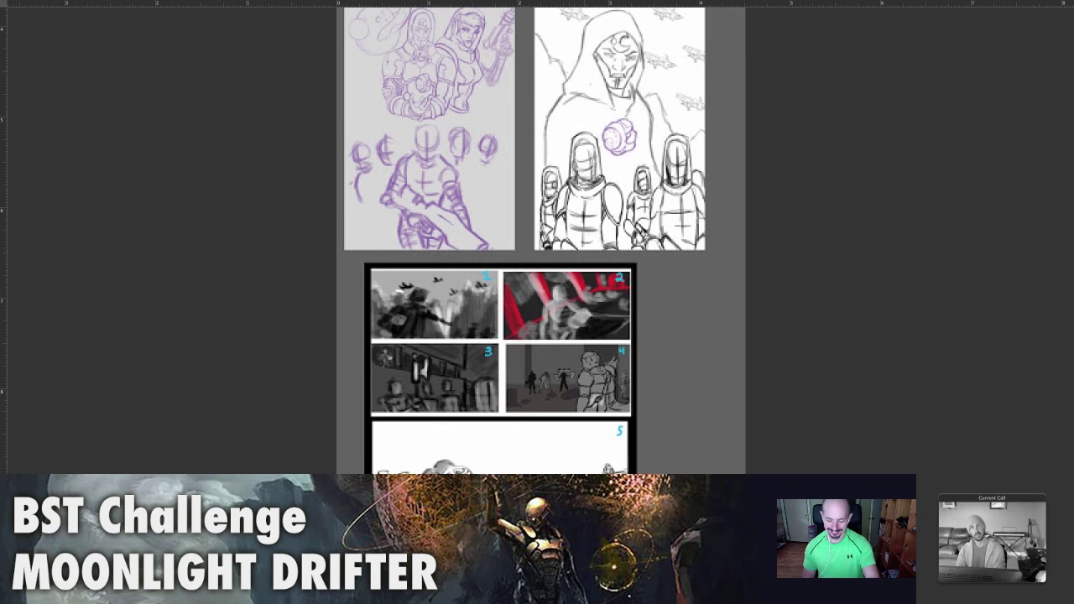
key(f)
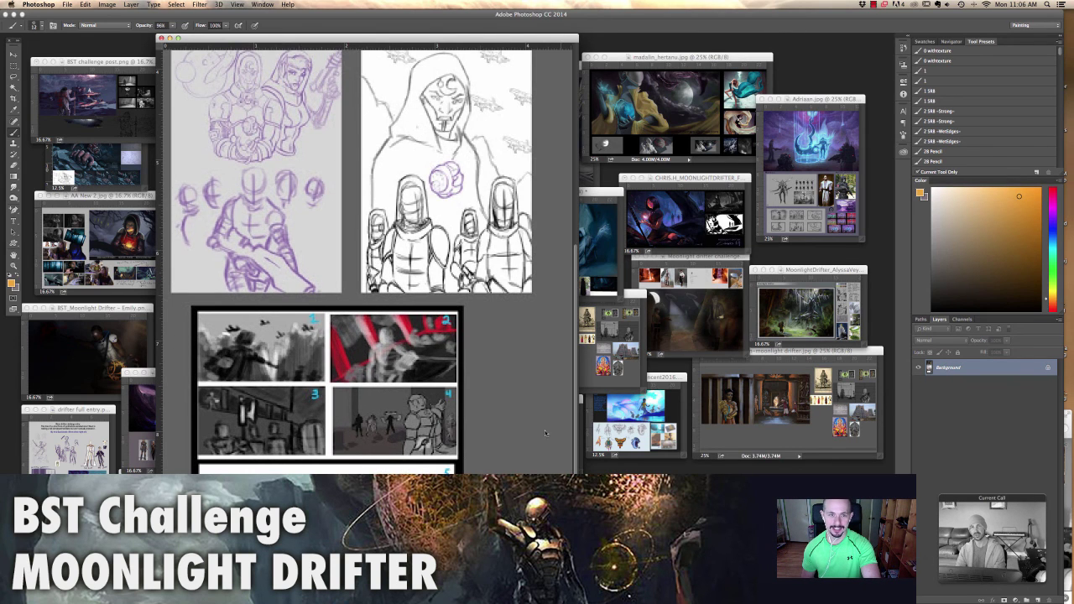
key(super+minus)
key(super+minus)
key(super+minus)
key(super+minus)
key(super+minus)
key(super+minus)
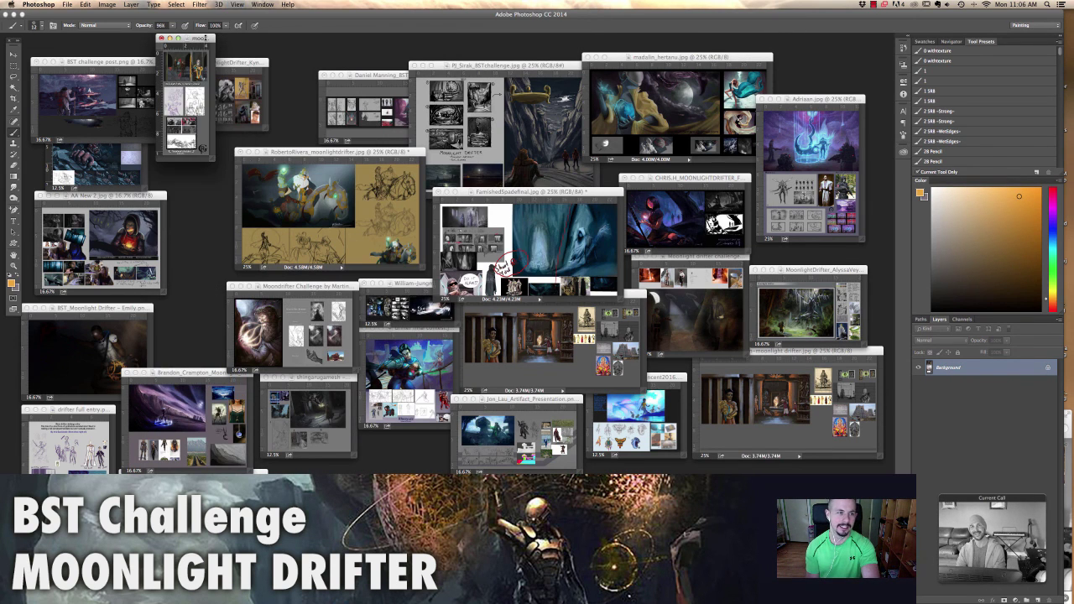
drag(205, 38, 219, 161)
click(113, 159)
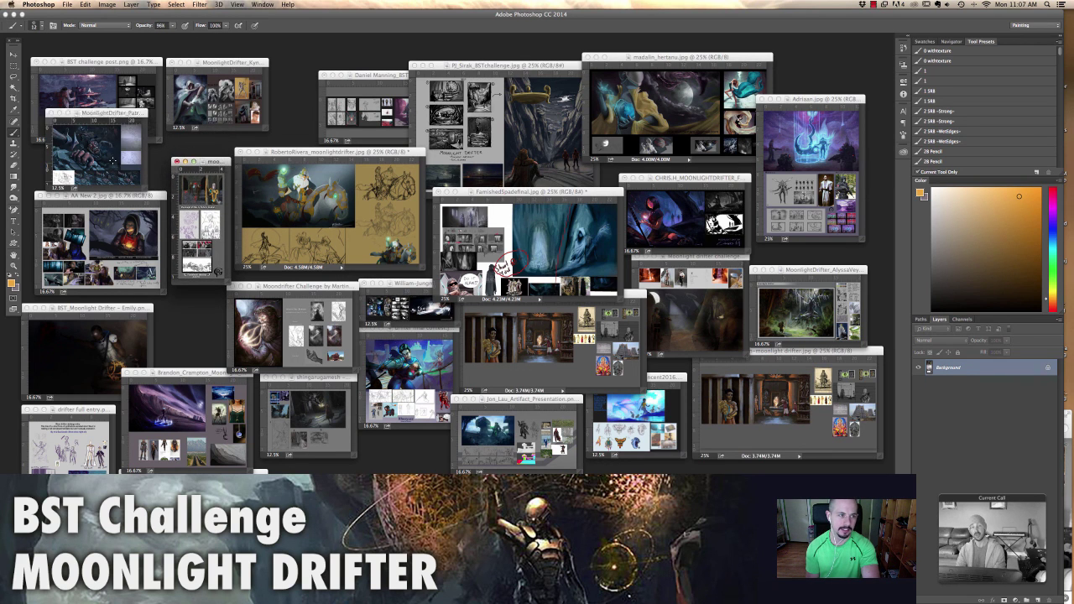
key(super+plus)
key(super+plus)
key(super+plus)
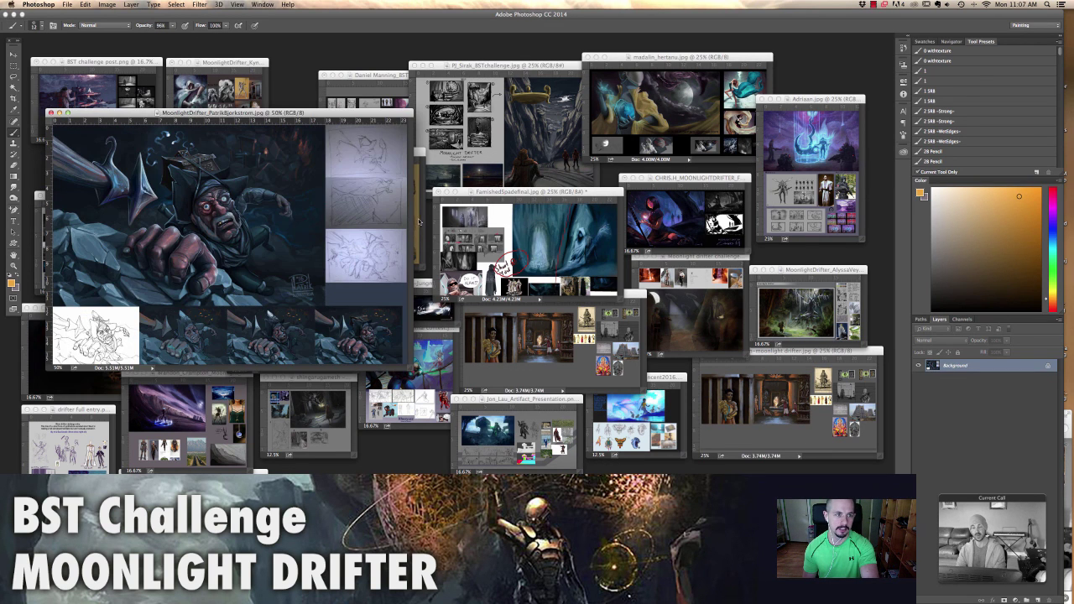
drag(298, 119, 507, 119)
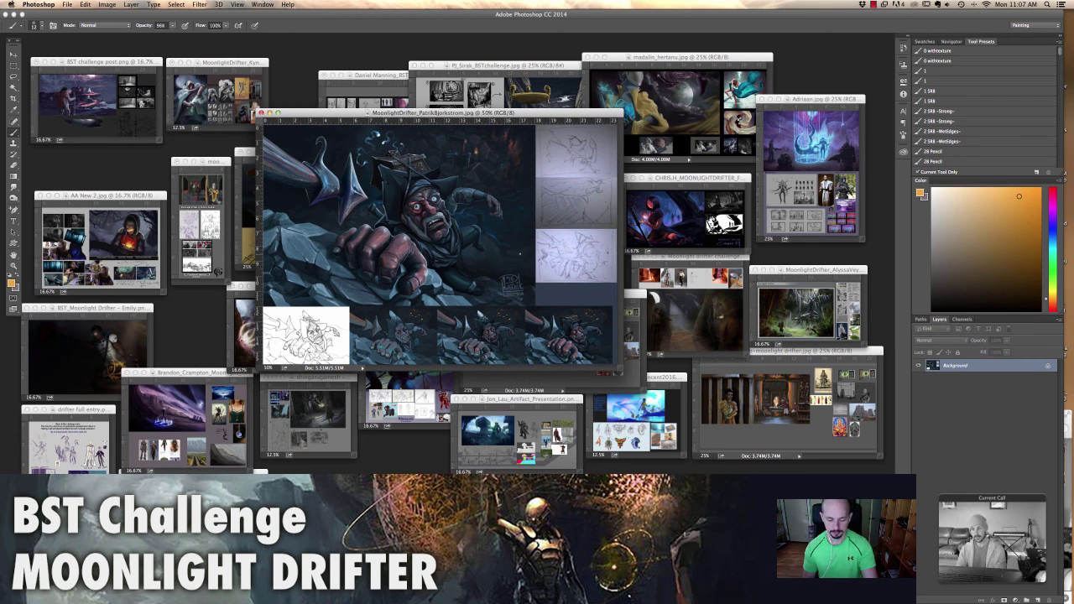
Show the spear board full-screen, zoom in one step, and pick the Lasso tool
key(f)
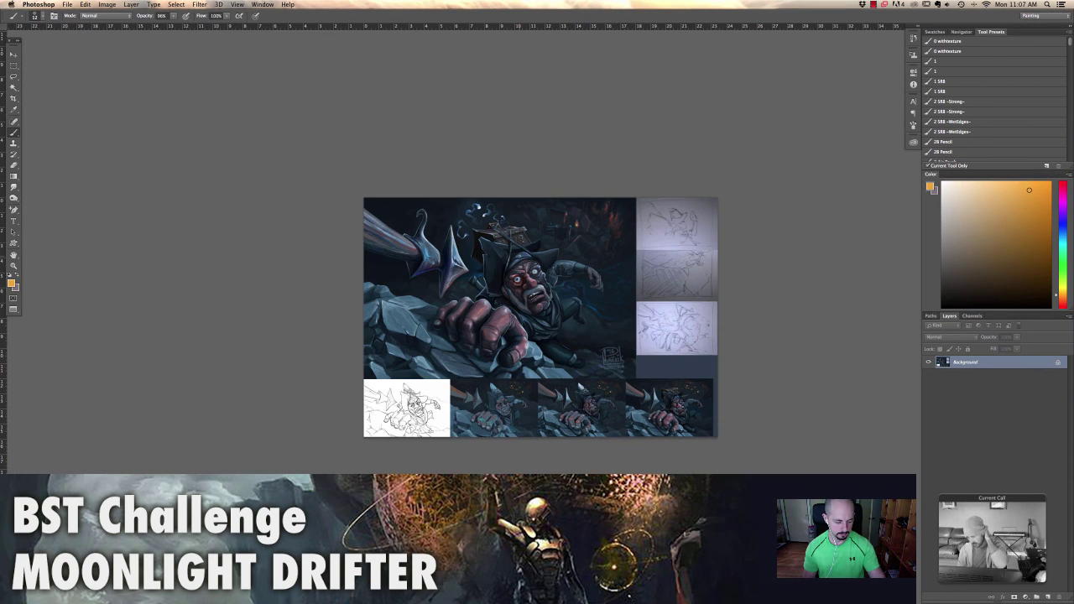
key(super+plus)
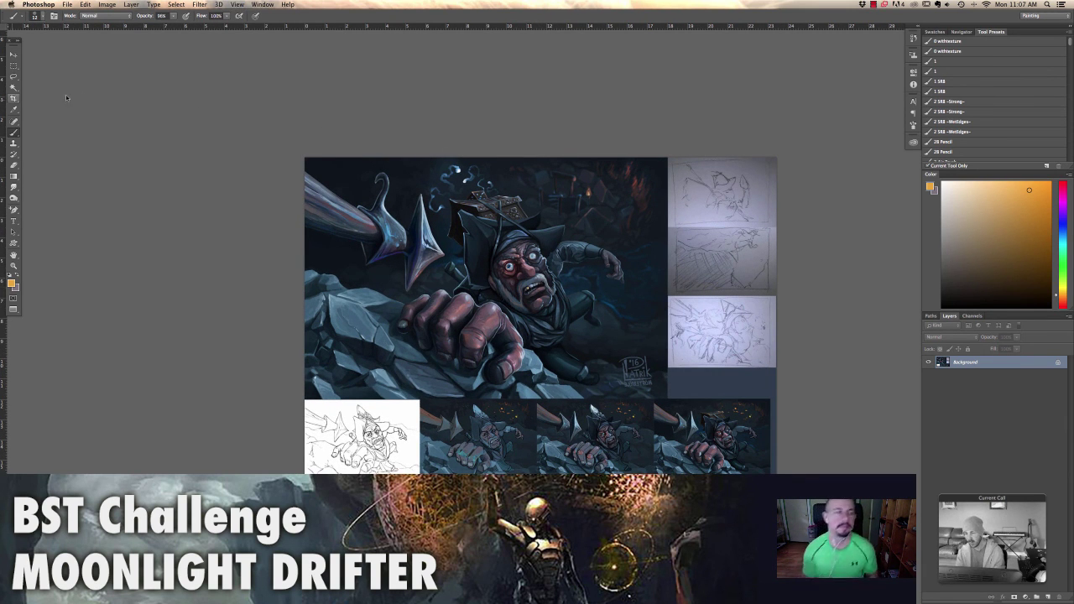
key(l)
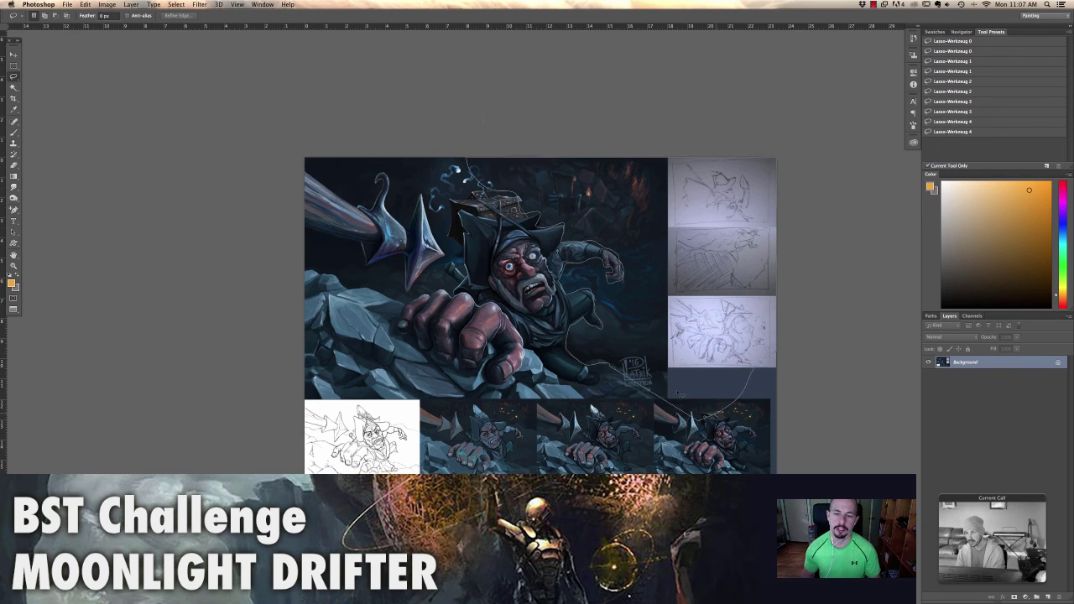
Lasso the background around the old man and along the spear, then choose a pale blue for the Gradient tool
drag(753, 370, 781, 156)
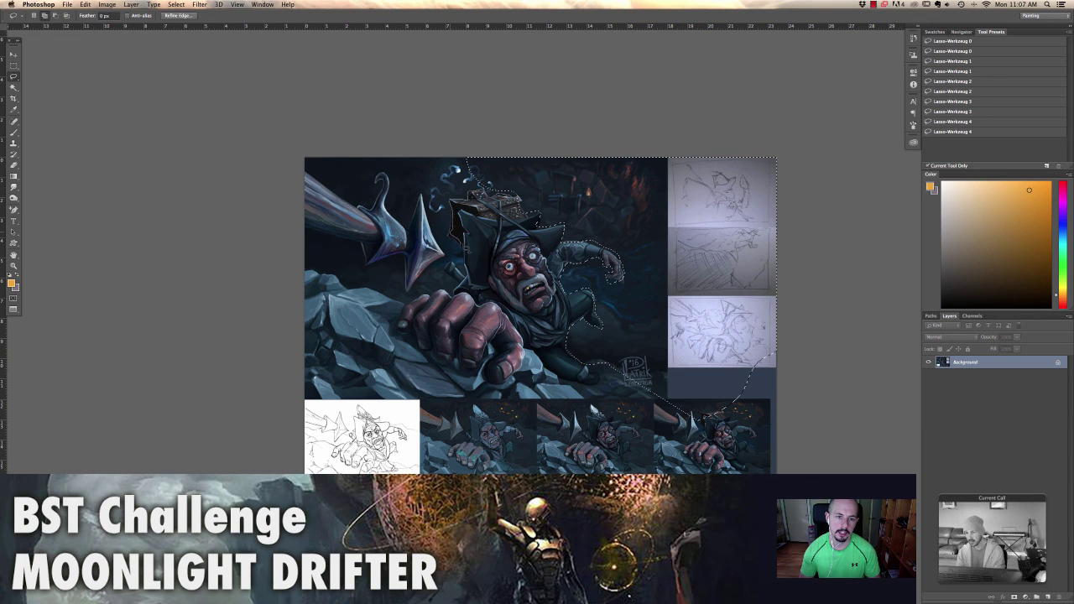
drag(467, 158, 458, 210)
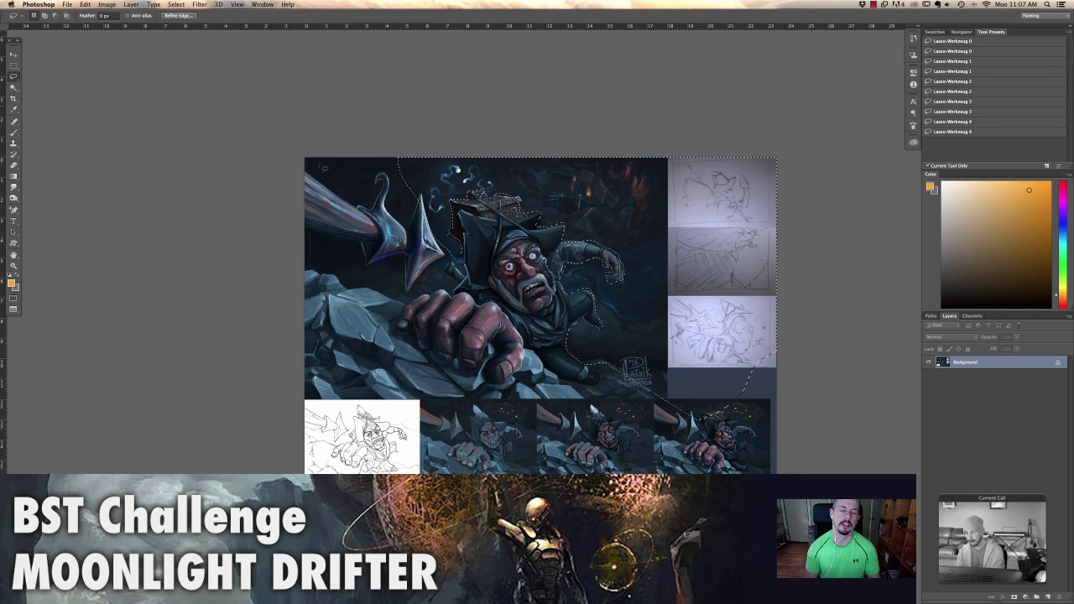
click(12, 176)
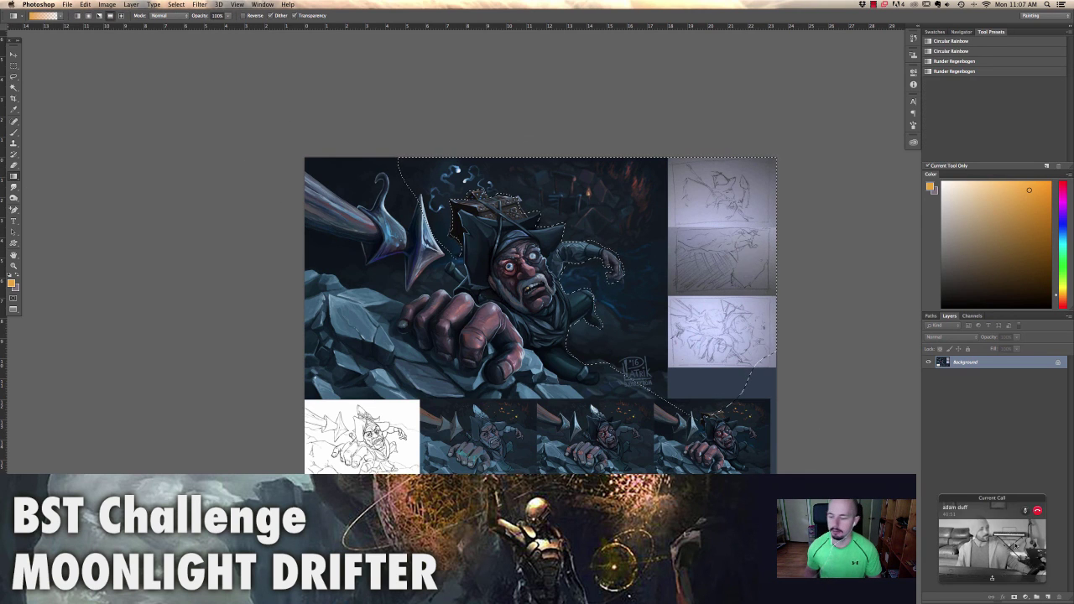
click(987, 194)
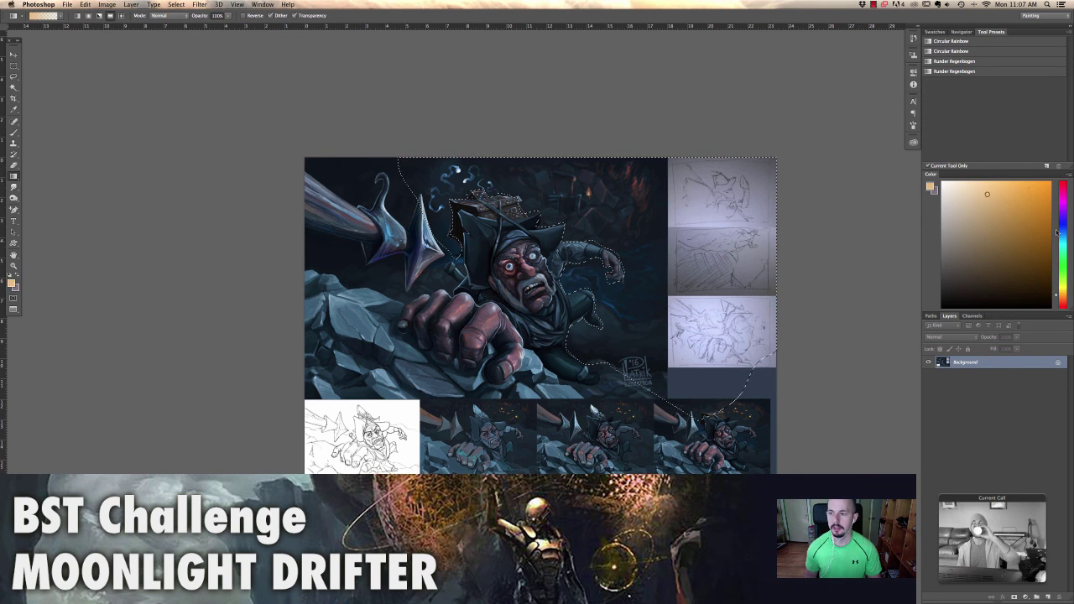
click(1057, 250)
click(1057, 229)
click(1011, 231)
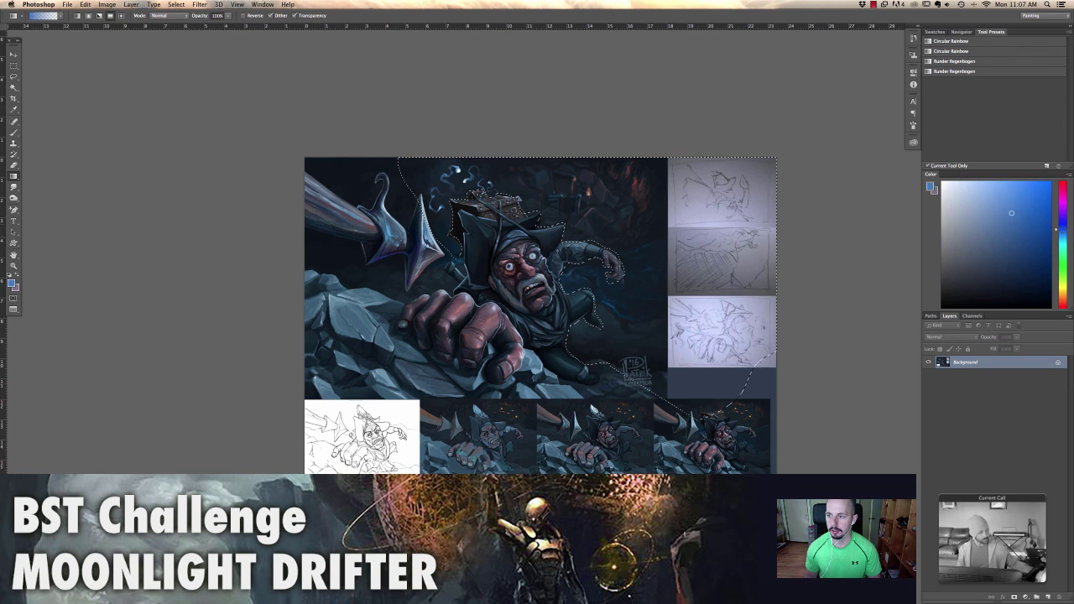
Redraw the blue gradient on a new Layer 1 set to Pin Light, then deselect
drag(588, 161, 587, 361)
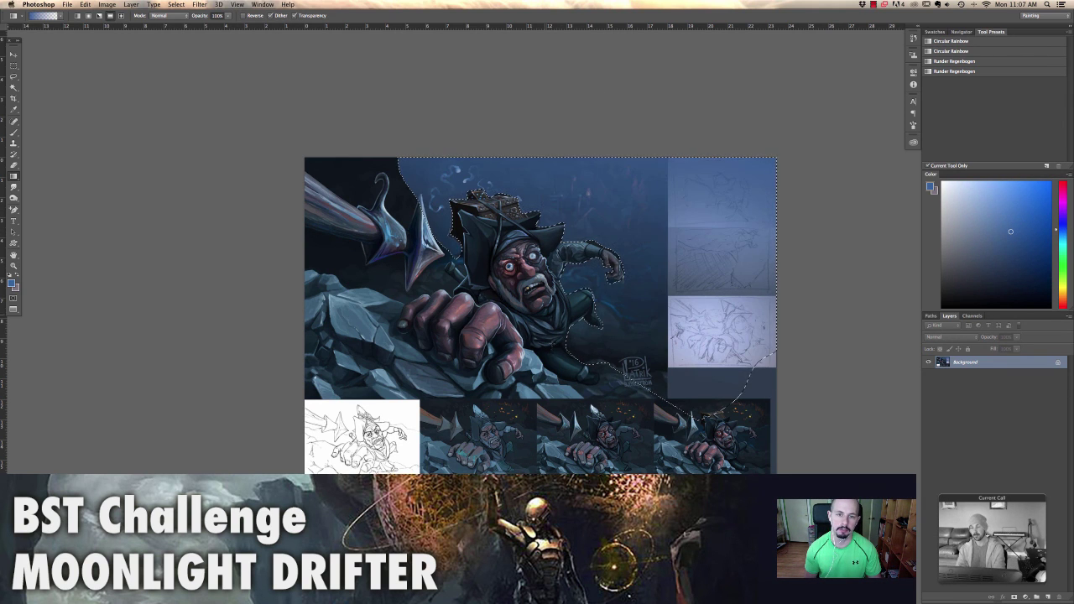
key(ctrl+z)
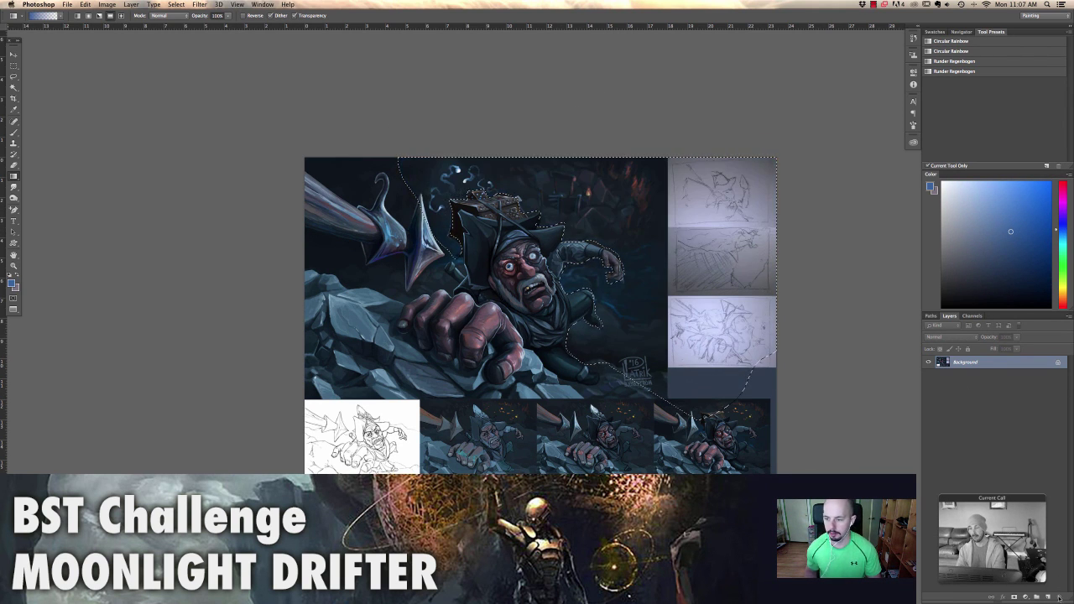
click(1048, 596)
drag(588, 164, 587, 361)
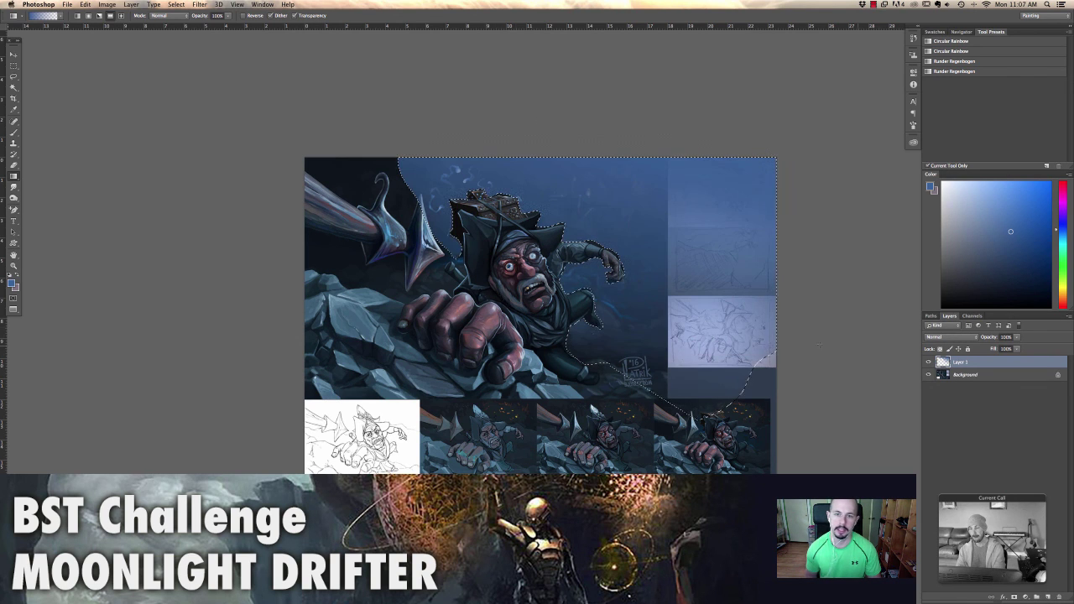
click(951, 337)
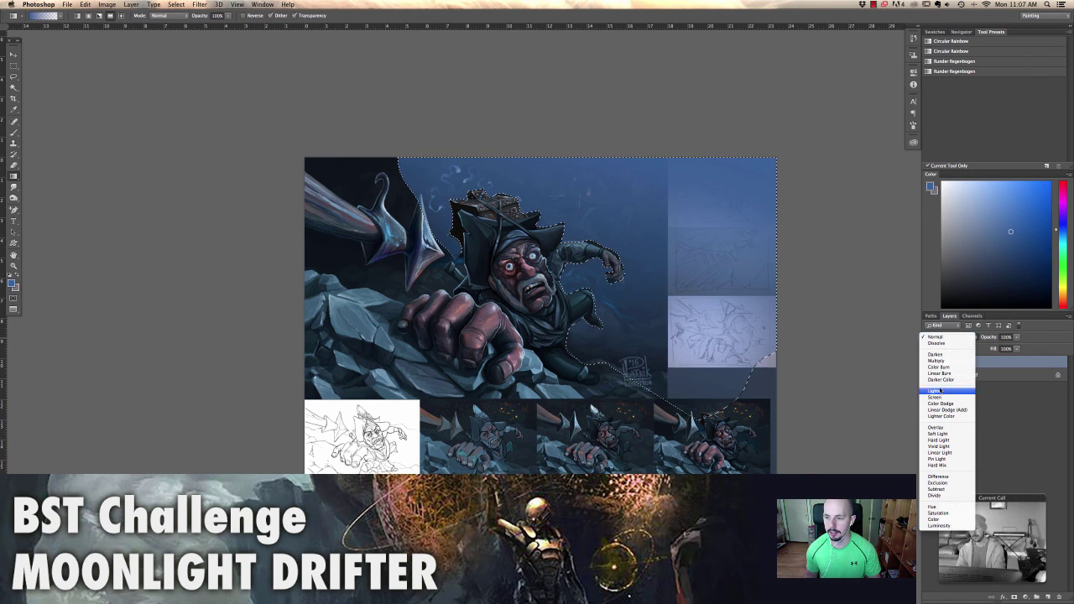
click(940, 392)
click(953, 337)
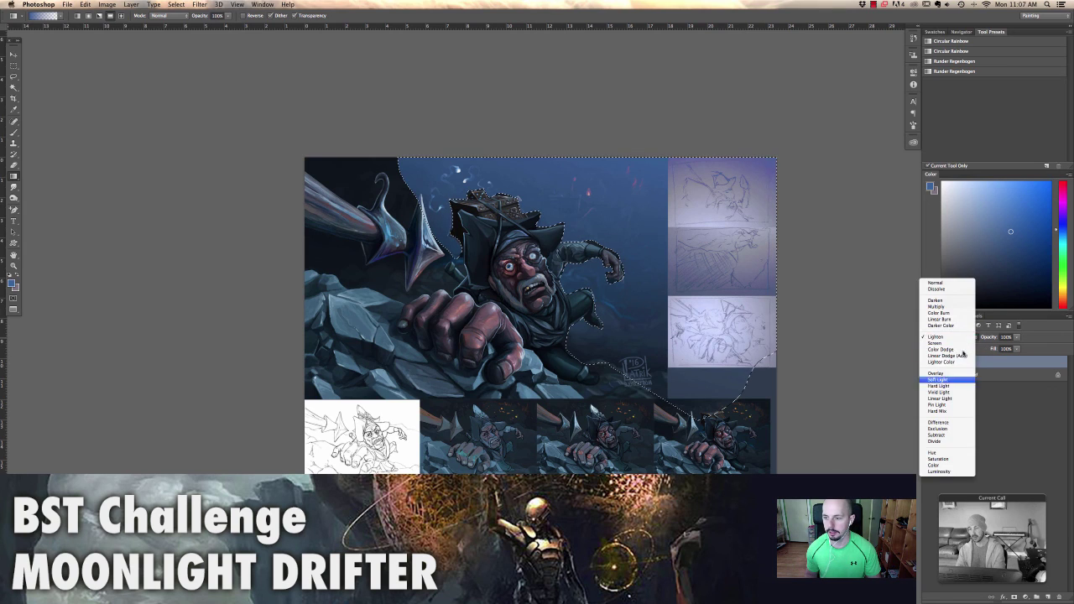
click(939, 406)
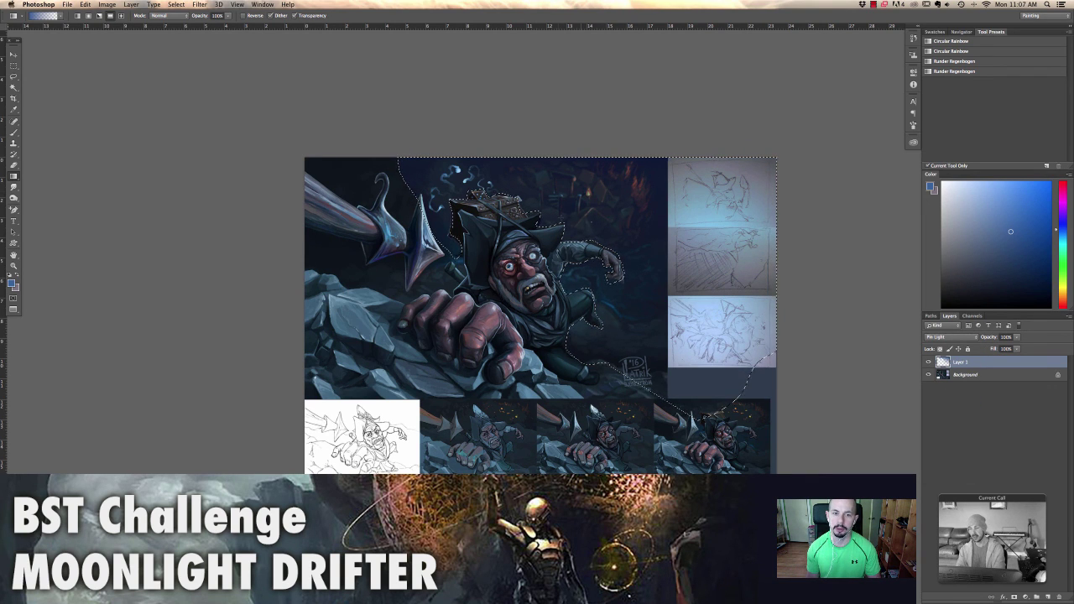
key(super+d)
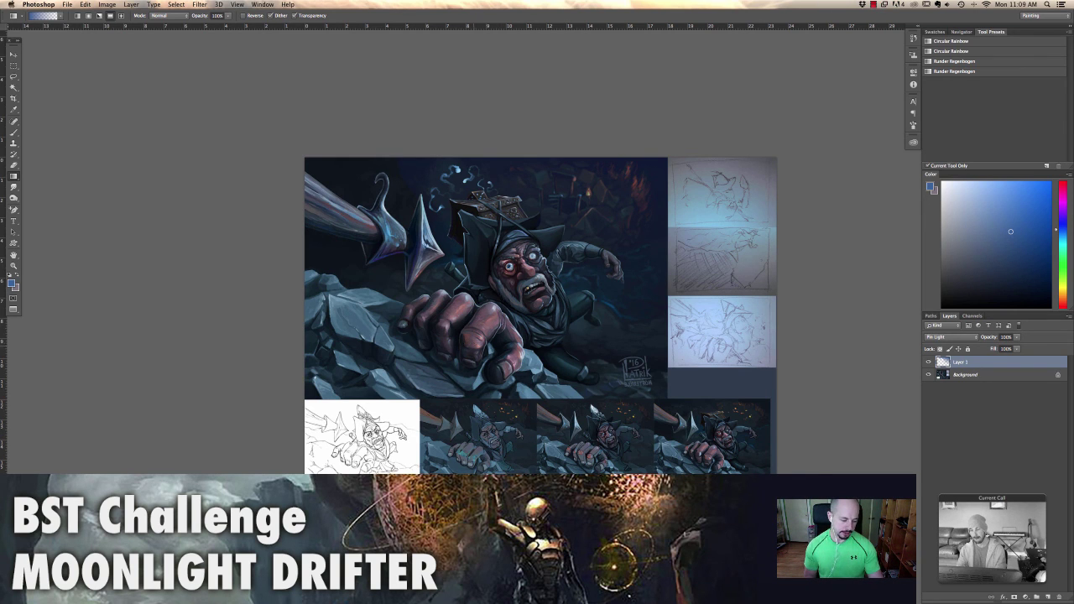
Return to standard screen mode, shrink the spear board to 25% and move it aside, then bring AA New 2 forward
key(f)
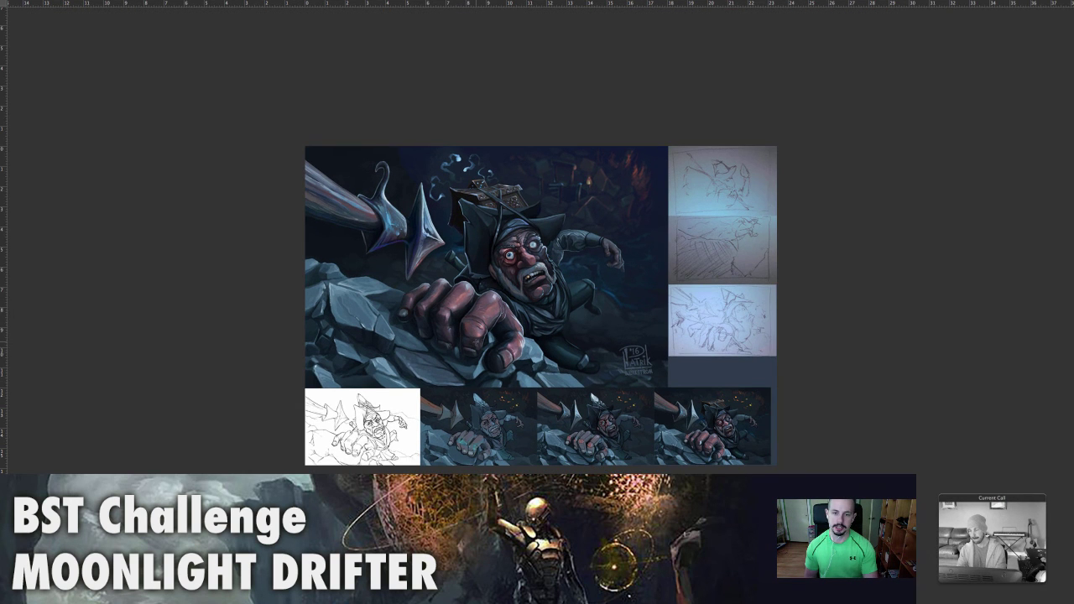
key(f)
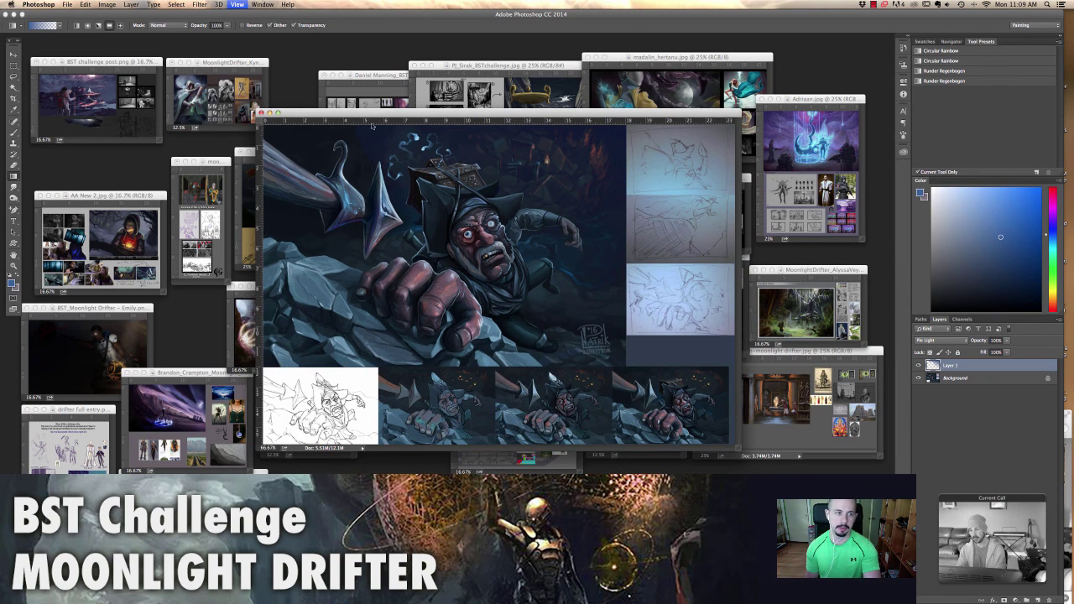
key(super+minus)
key(super+minus)
drag(302, 113, 178, 162)
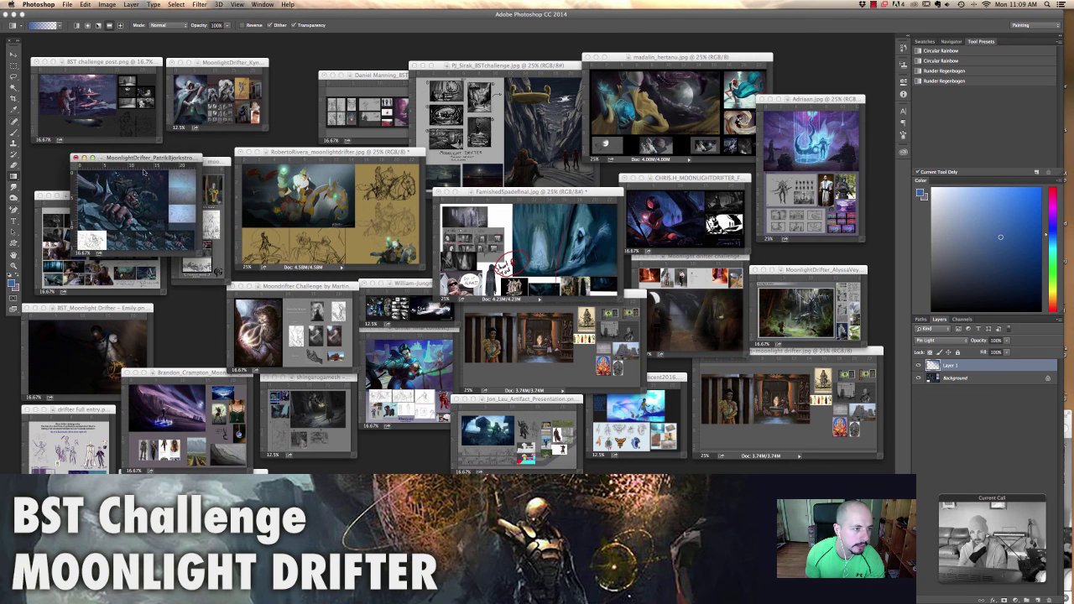
click(57, 259)
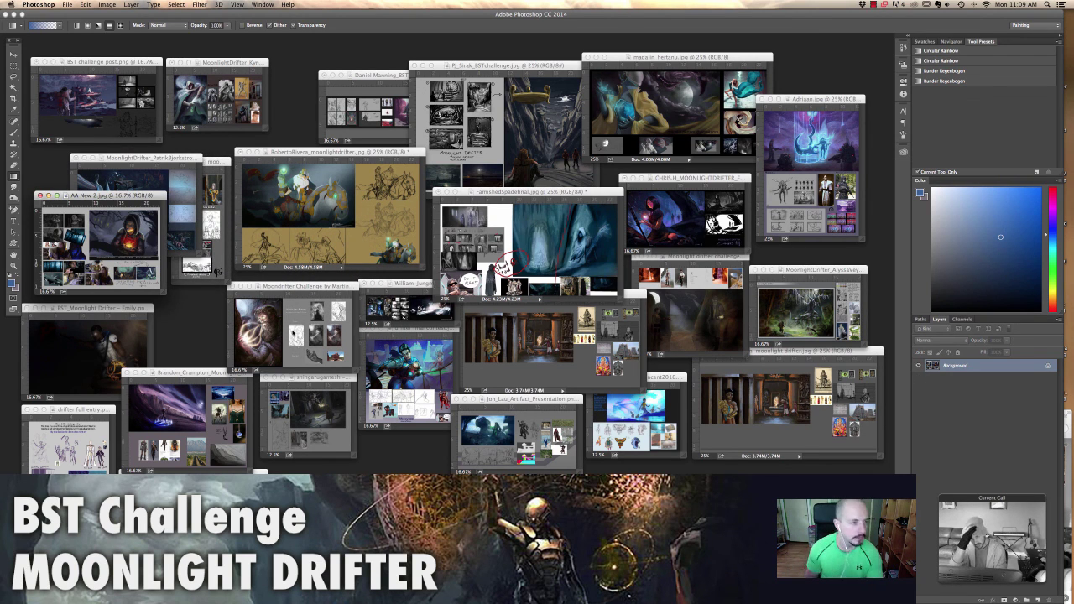
Zoom AA New 2 to 50%, show it alone in full-screen mode, and zoom in further
key(super+plus)
key(super+plus)
key(super+plus)
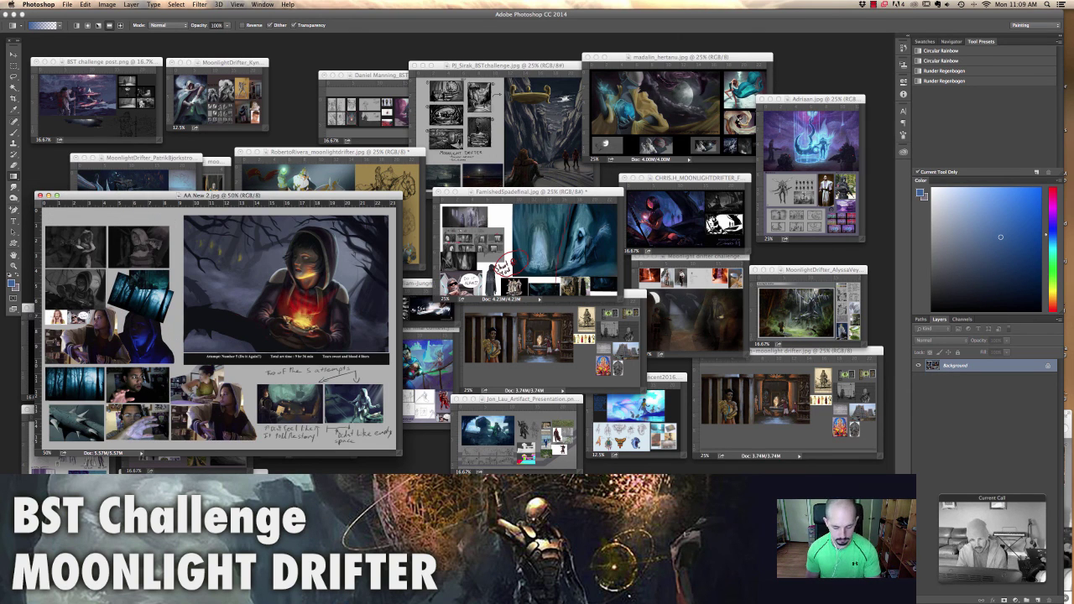
key(f)
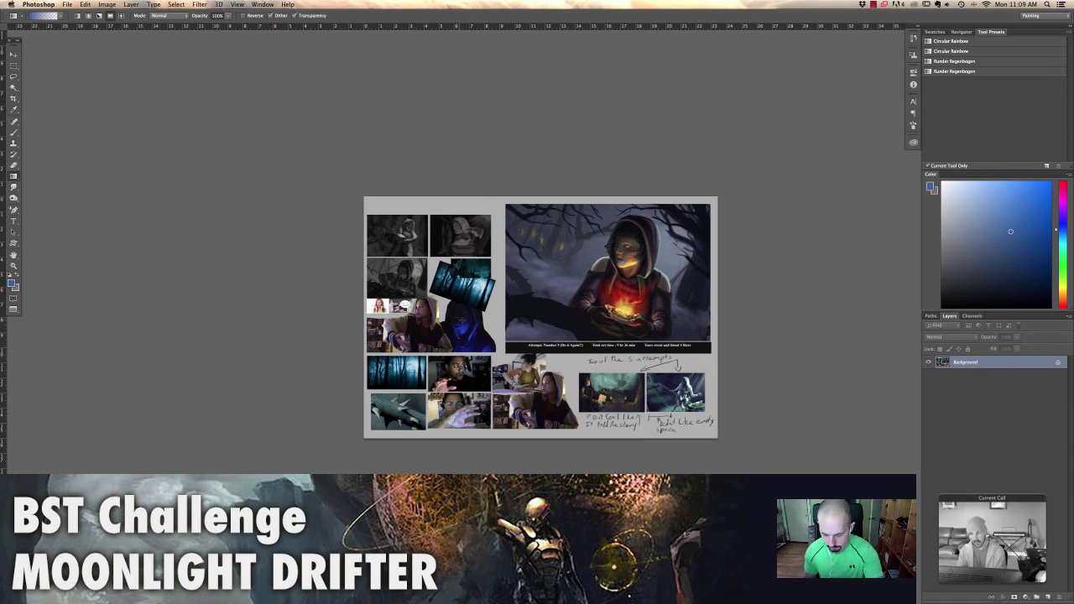
key(super+plus)
key(super+plus)
key(super+plus)
key(super+plus)
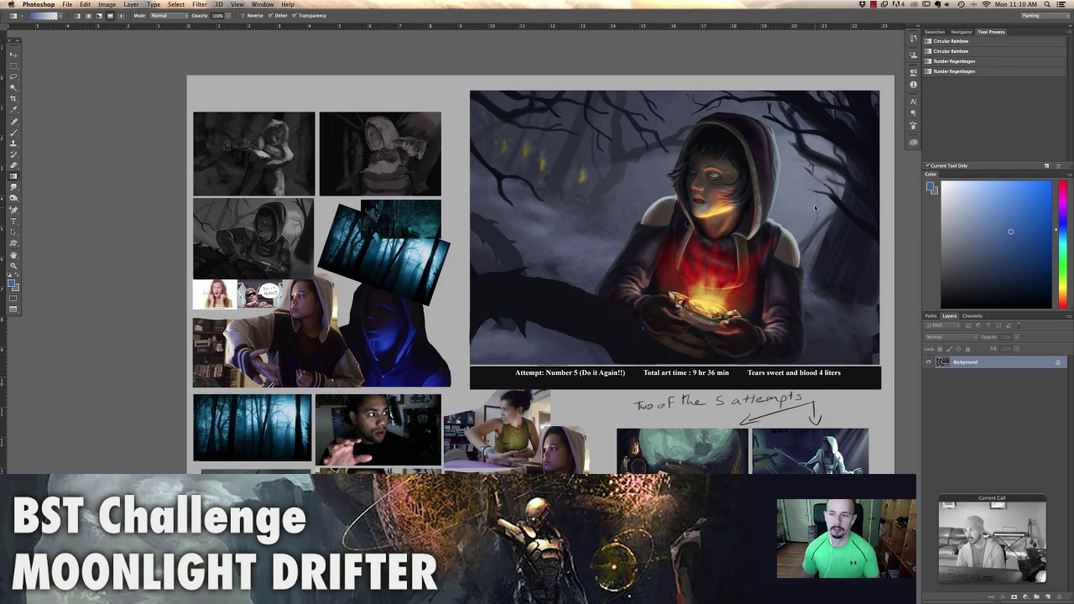
Try dark magenta, light blue and colours sampled from the painting, then make red the foreground colour
click(988, 278)
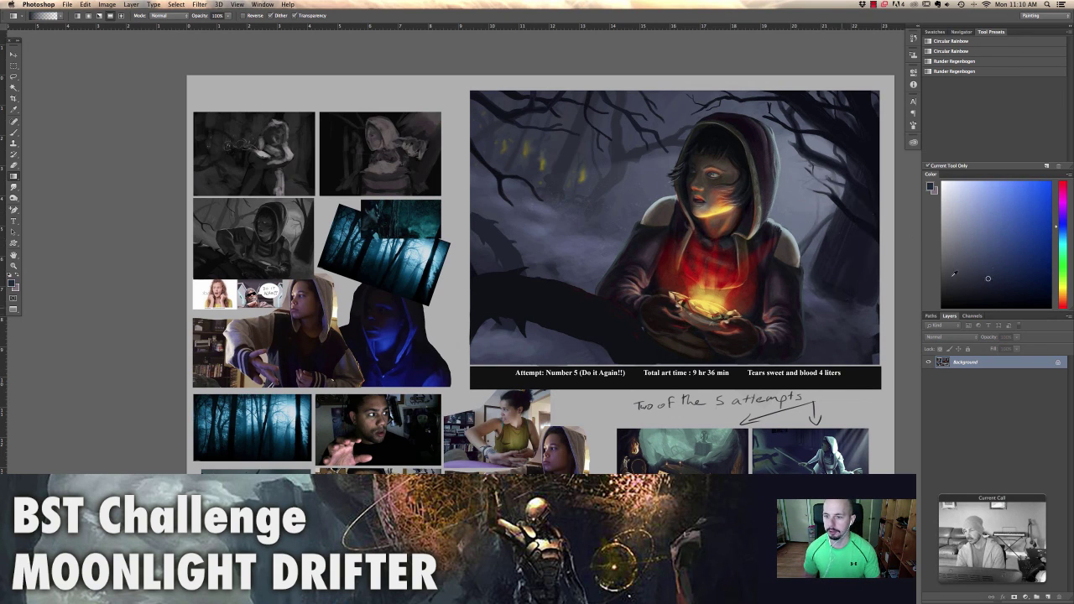
drag(777, 334, 780, 328)
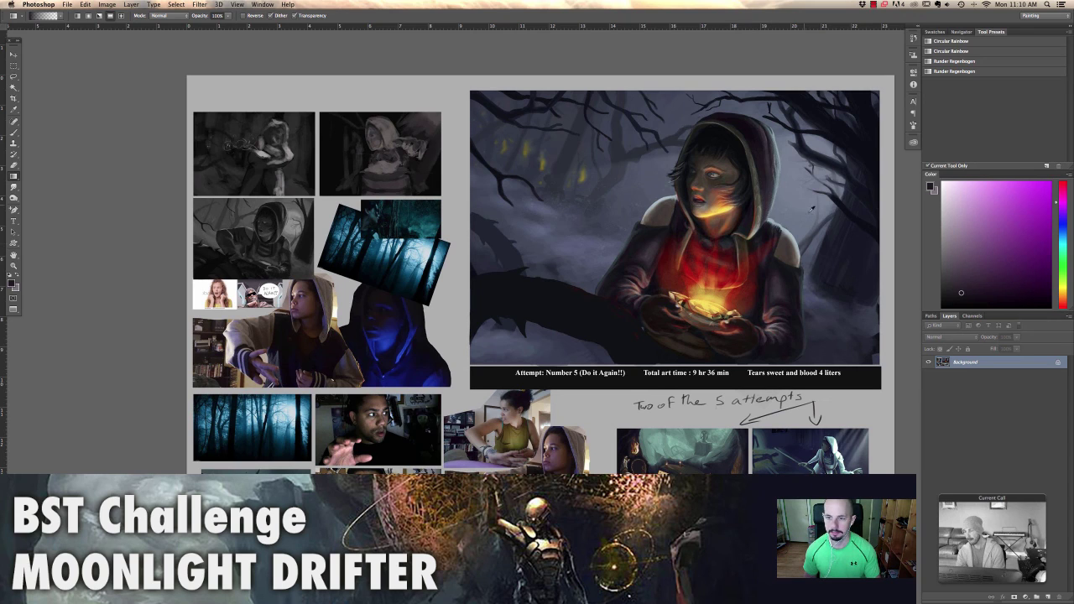
drag(812, 208, 810, 205)
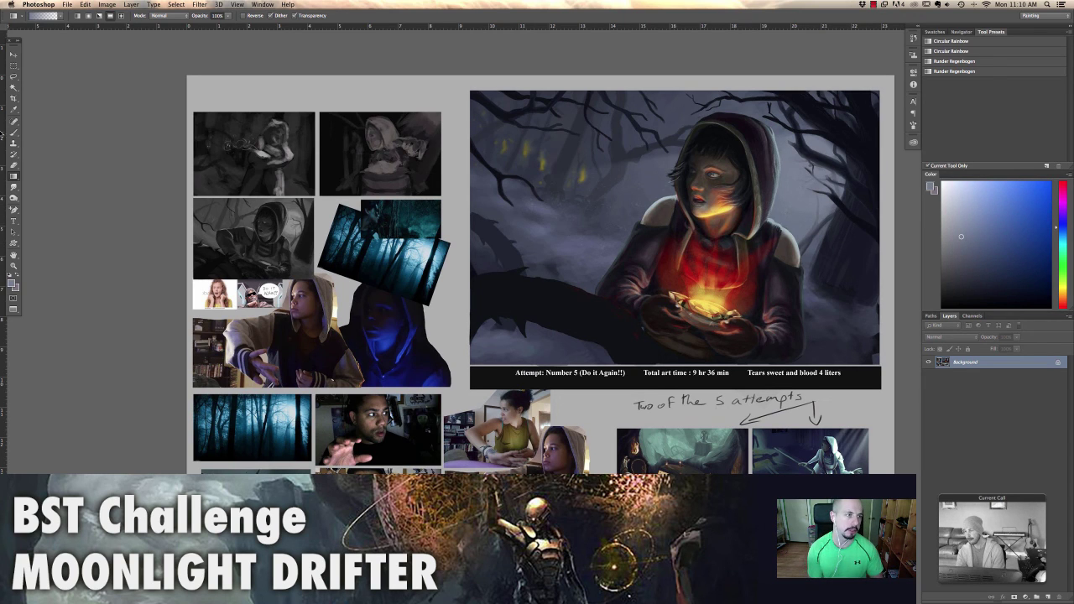
click(13, 133)
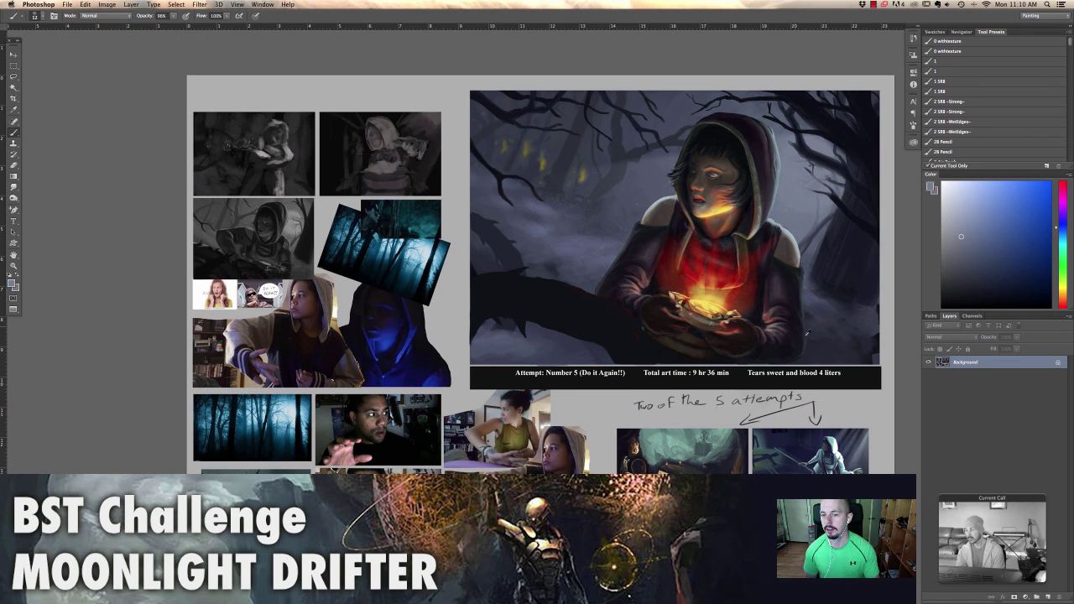
alt+click(831, 298)
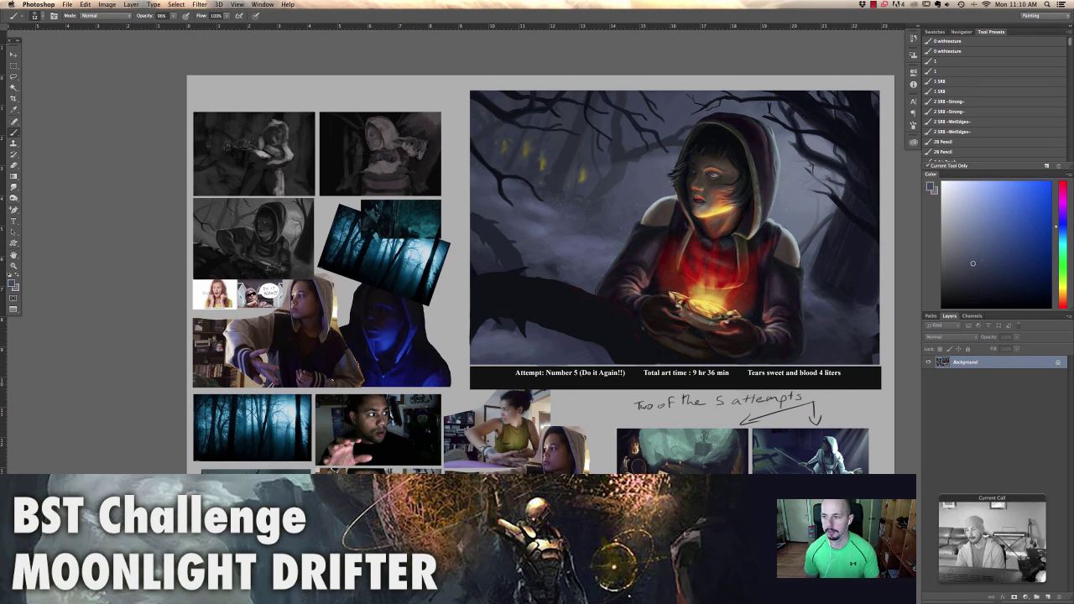
alt+click(791, 344)
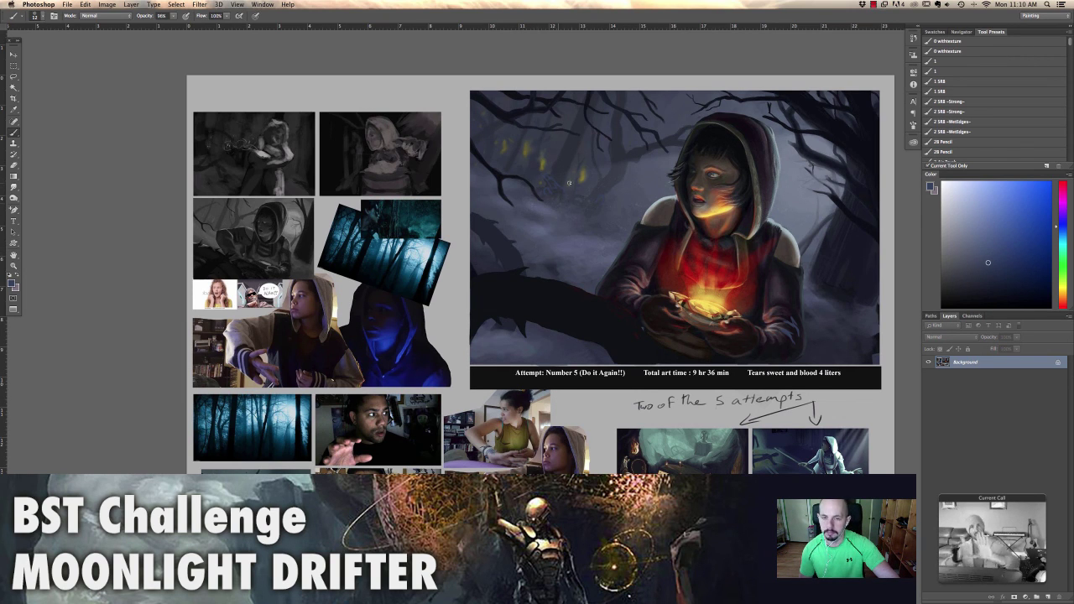
alt+click(598, 204)
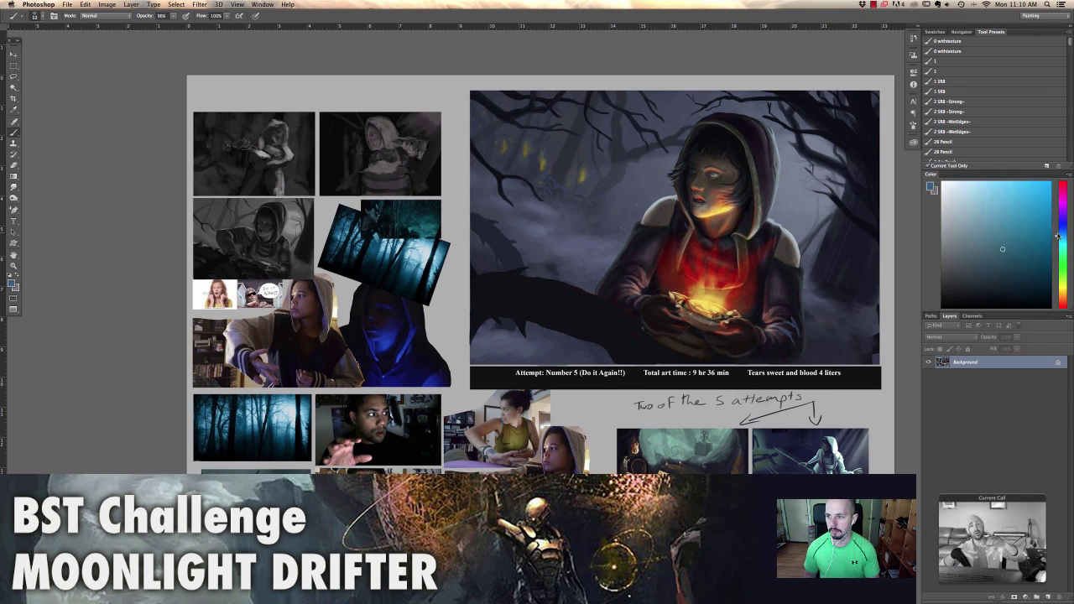
key(x)
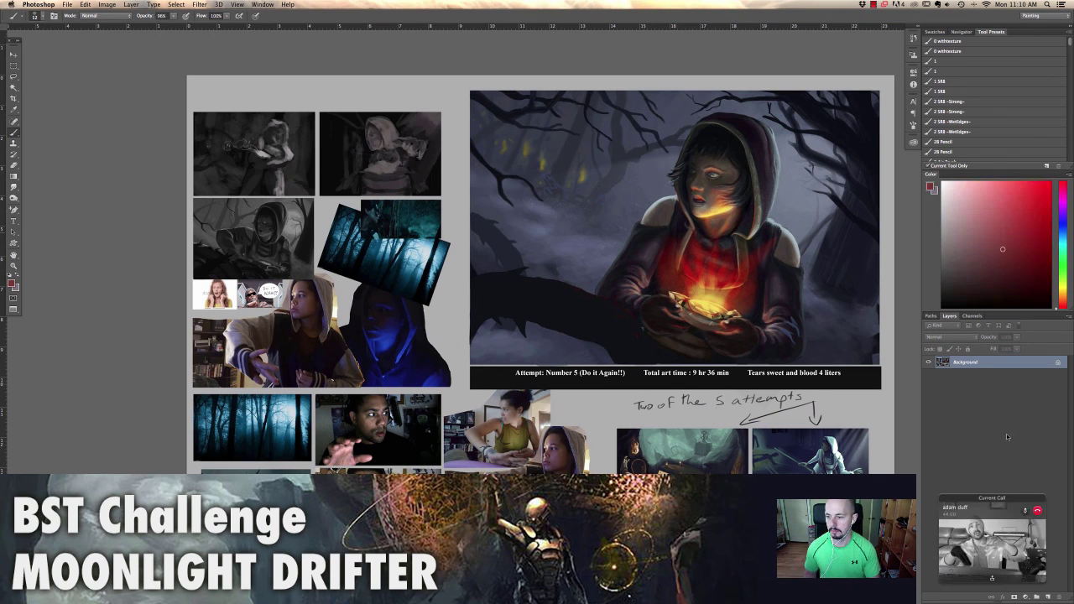
Add Layer 1 and set a 200 px brush, undoing a trial red haze stroke
click(1049, 596)
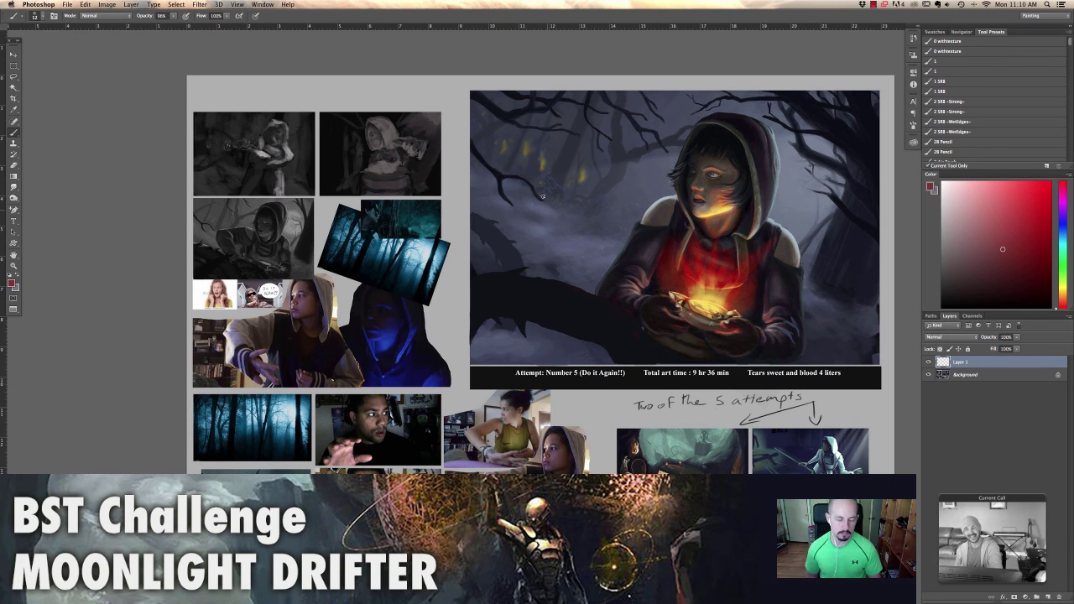
right_click(588, 235)
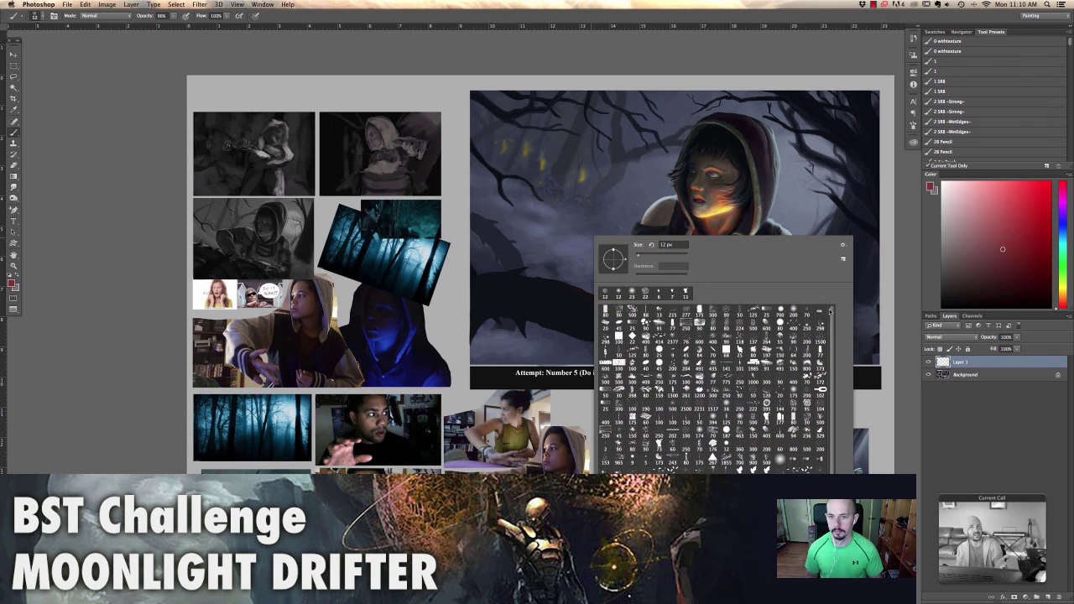
text(200)
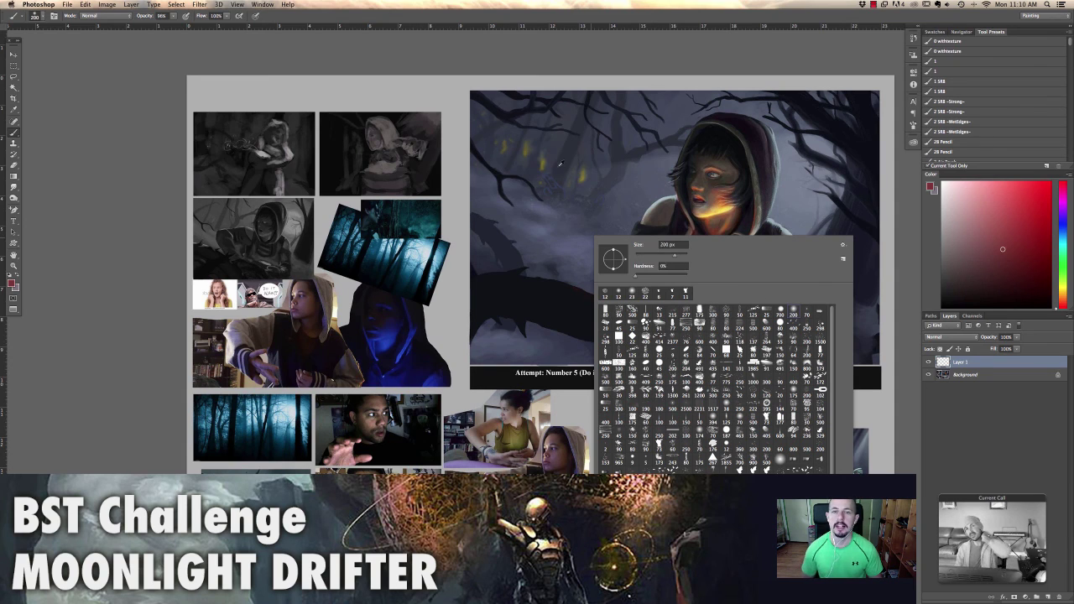
click(607, 46)
drag(475, 178, 759, 222)
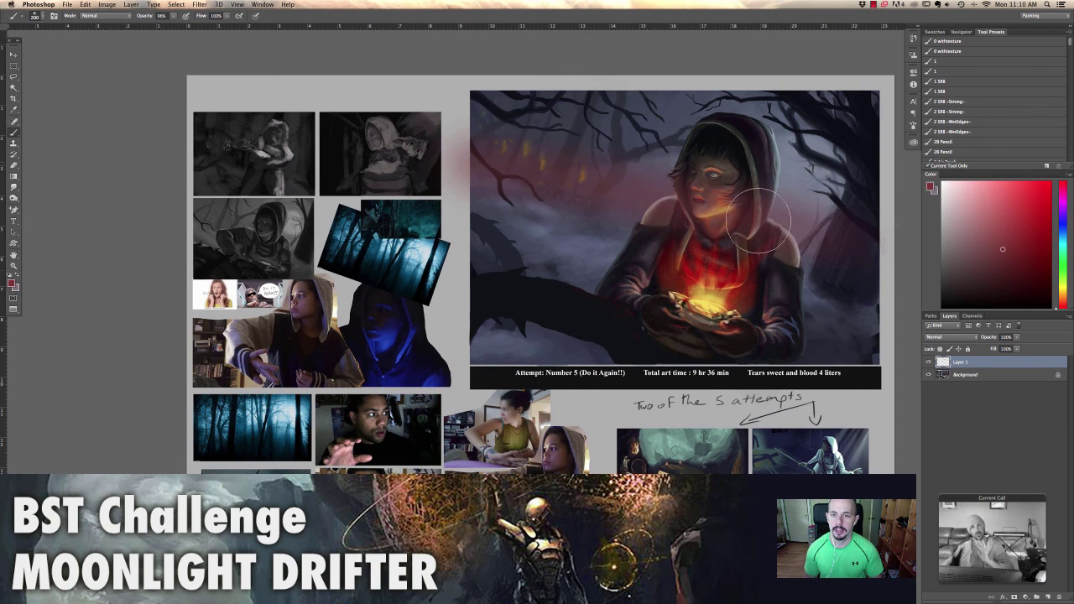
key(ctrl+z)
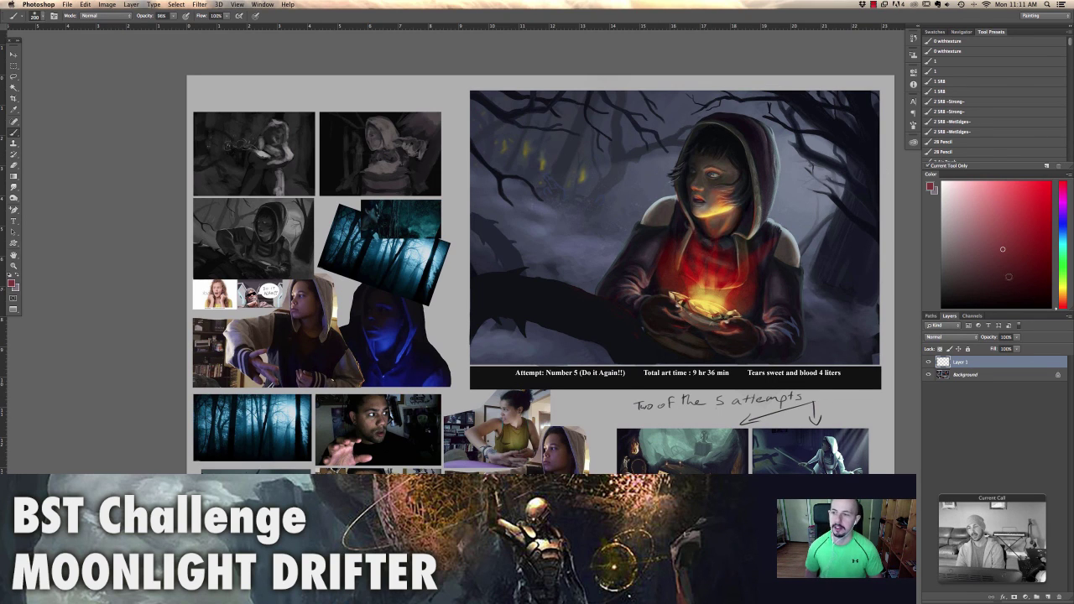
Pick a teal colour and paint soft glow strokes across the top and the girl's face
alt+click(797, 214)
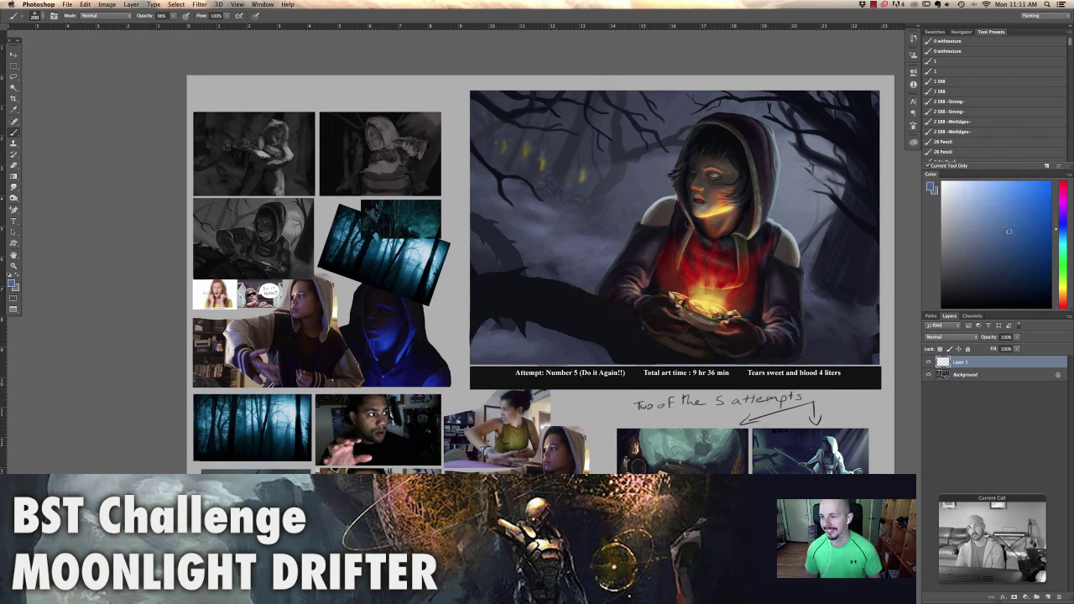
click(1055, 251)
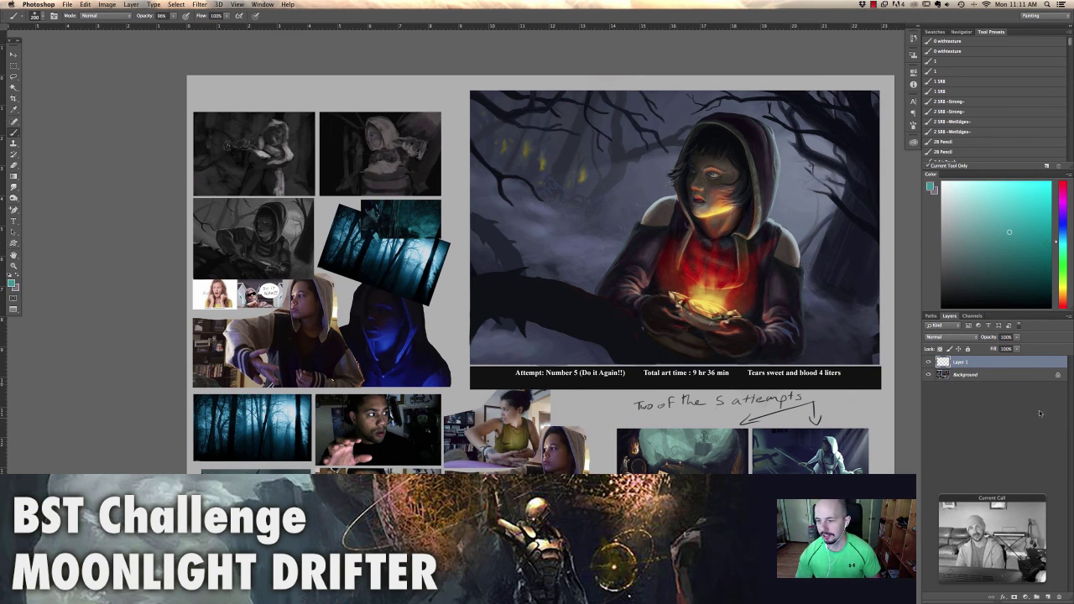
mouse_move(605, 209)
mouse_down()
mouse_move(629, 201)
mouse_move(707, 228)
mouse_up()
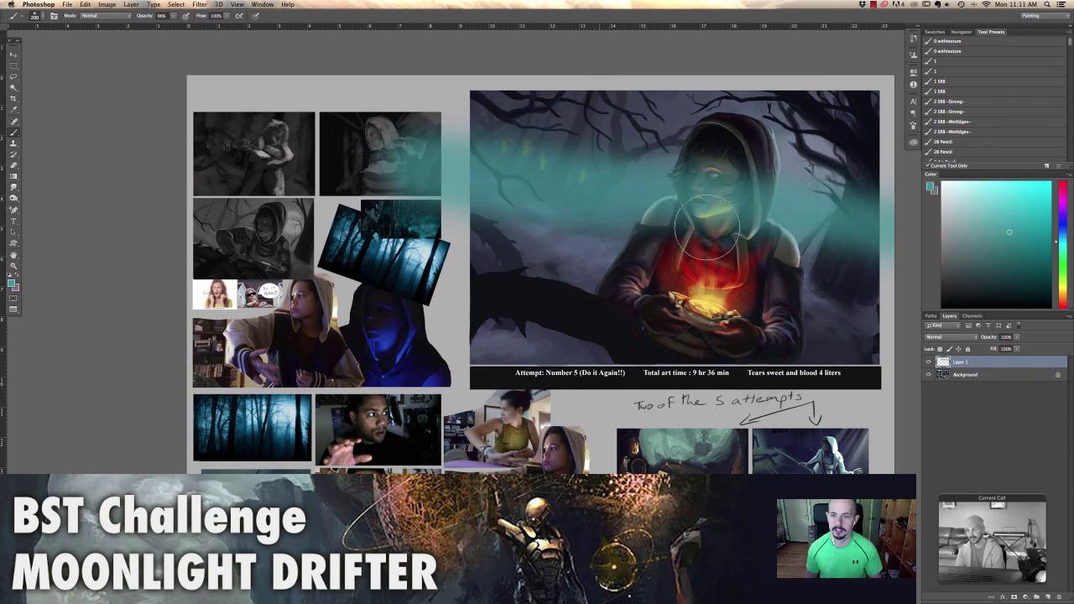
key(super+z)
mouse_move(437, 168)
mouse_down()
mouse_move(873, 243)
mouse_move(336, 93)
mouse_move(722, 177)
mouse_up()
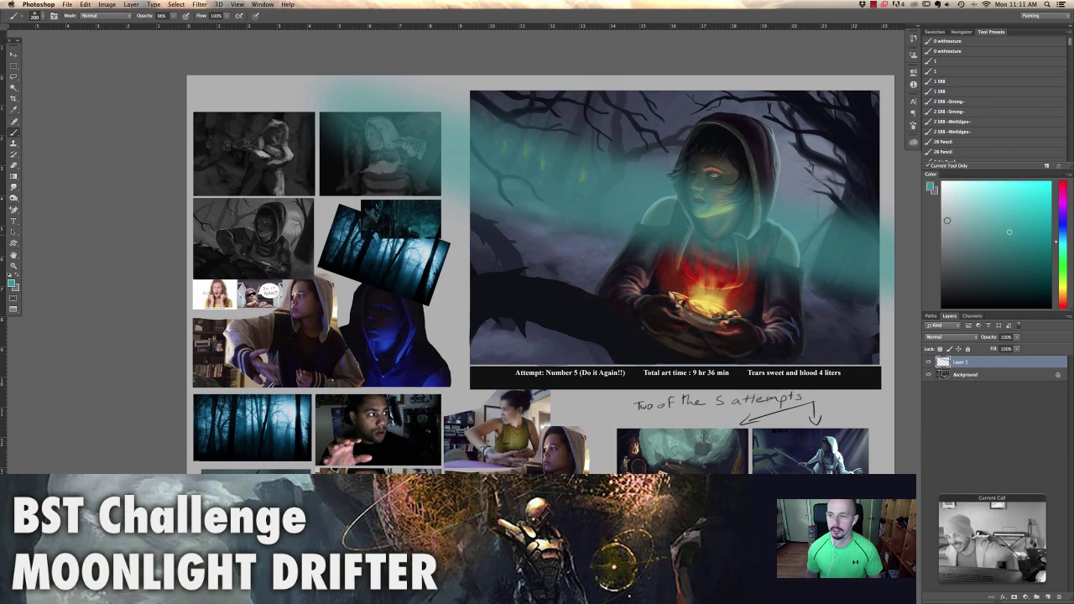
drag(470, 159, 596, 172)
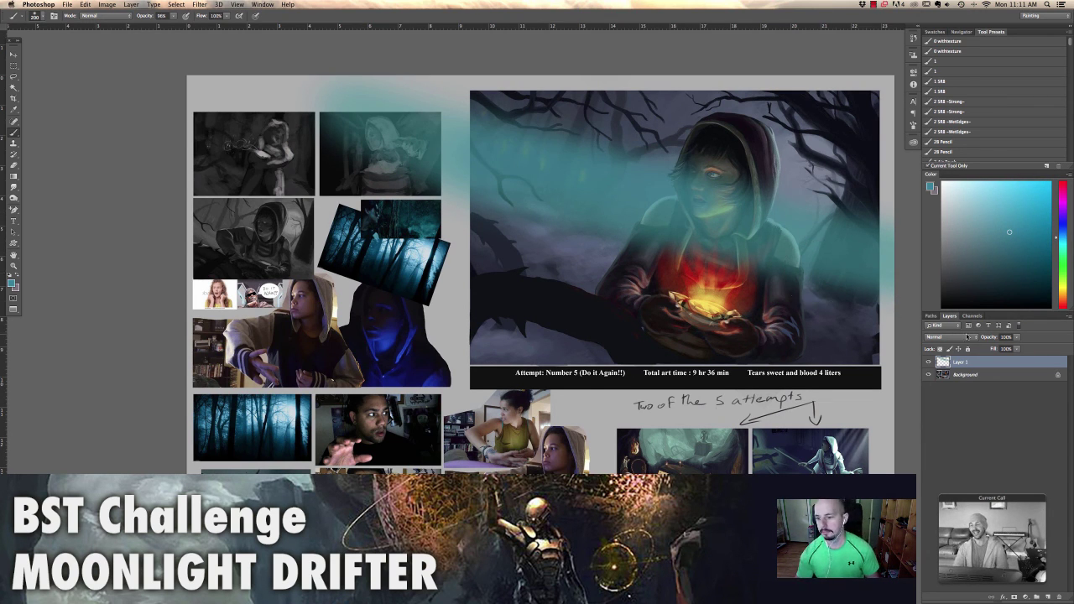
click(968, 336)
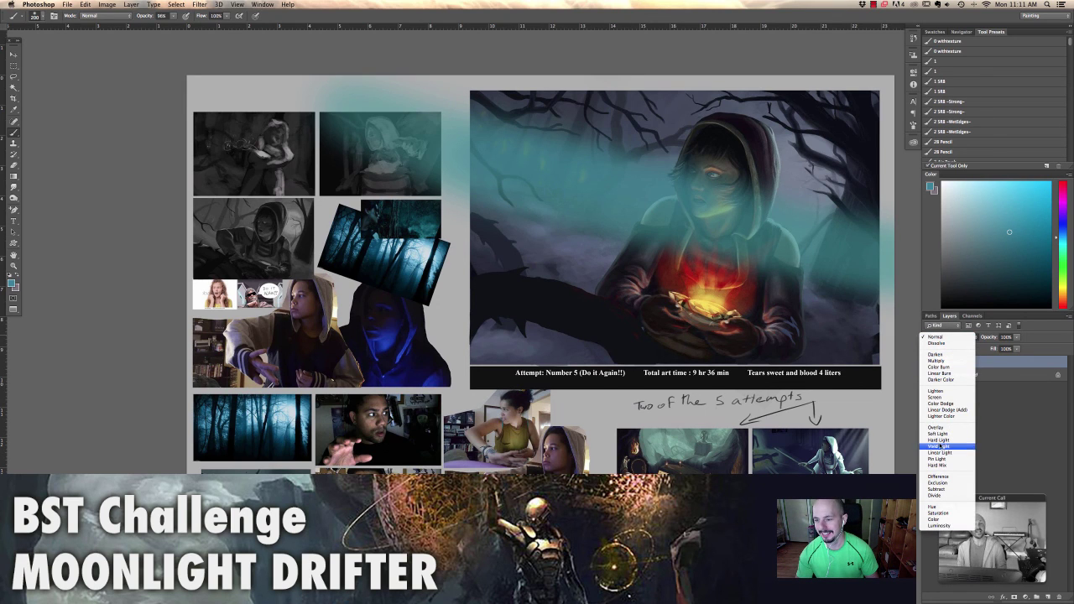
Set Layer 1 to Lighten blending at 54% fill, then erase the glow near the girl's eye
click(942, 458)
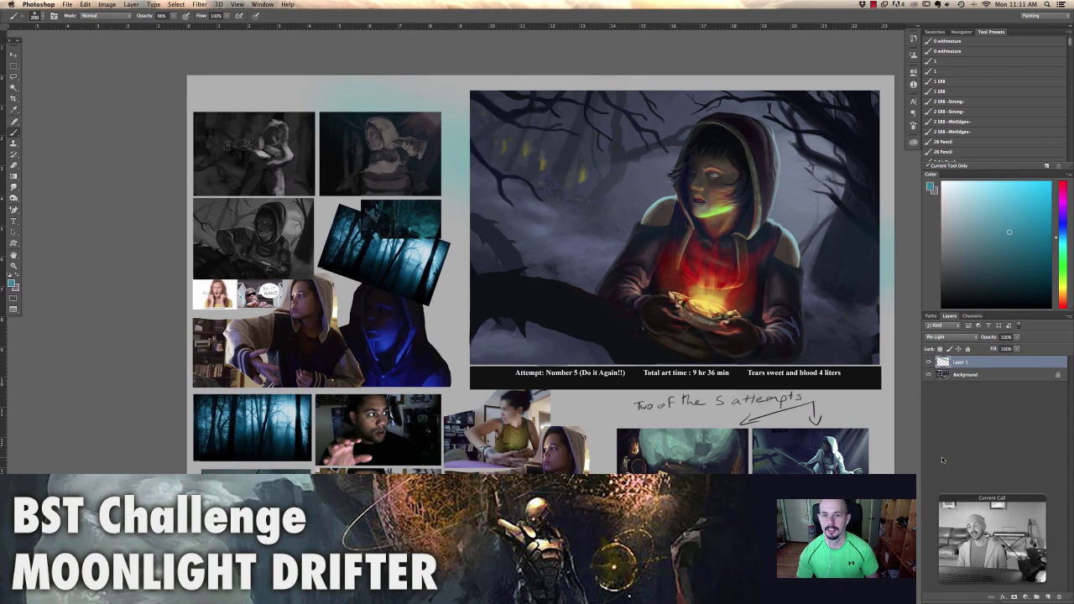
click(951, 337)
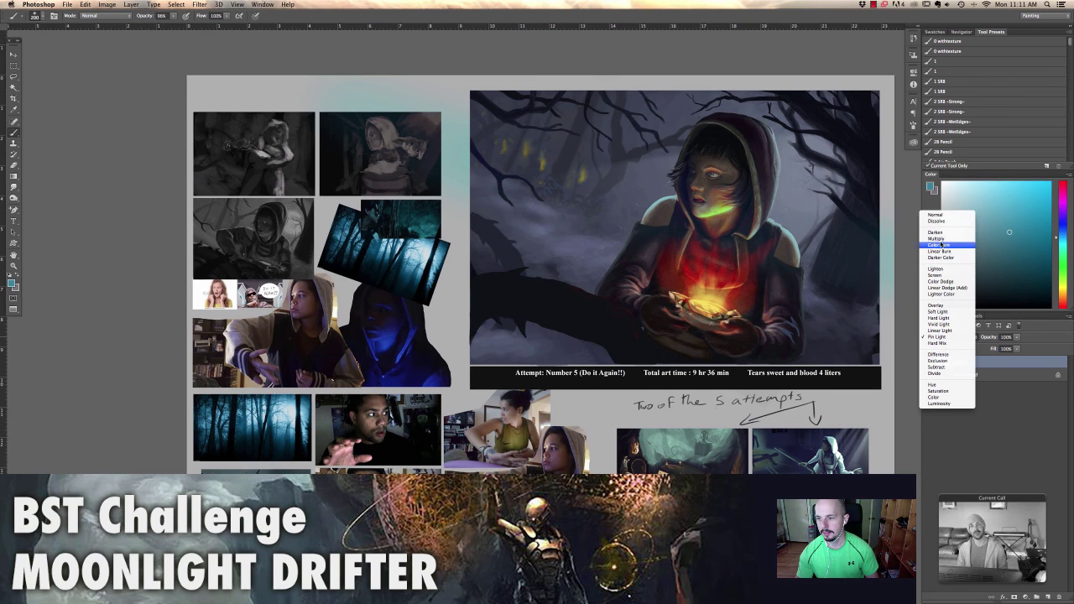
click(939, 269)
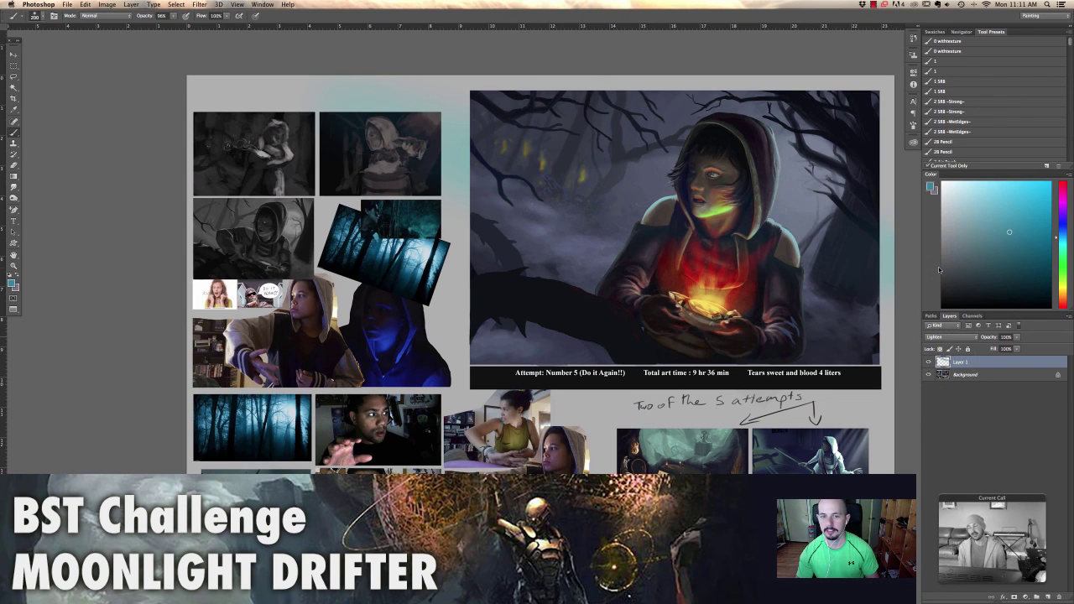
click(1017, 350)
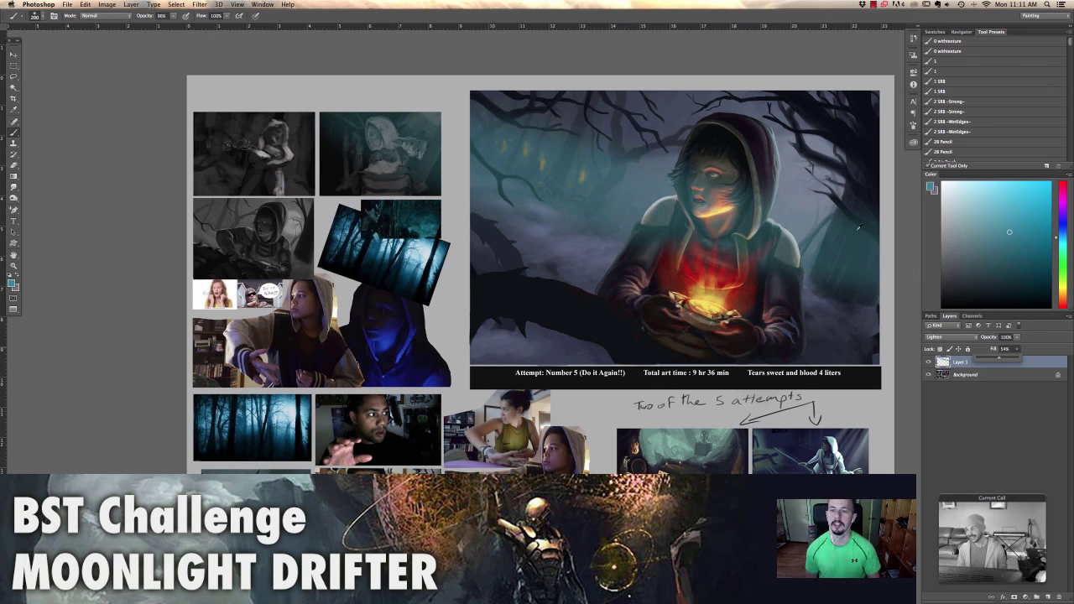
key(e)
mouse_move(732, 217)
mouse_down()
mouse_move(735, 193)
mouse_move(752, 190)
mouse_up()
Erase Layer 1's teal glow from the girl's face, hair, shoulder and chest, and soften the upper-left edge
right_click(760, 204)
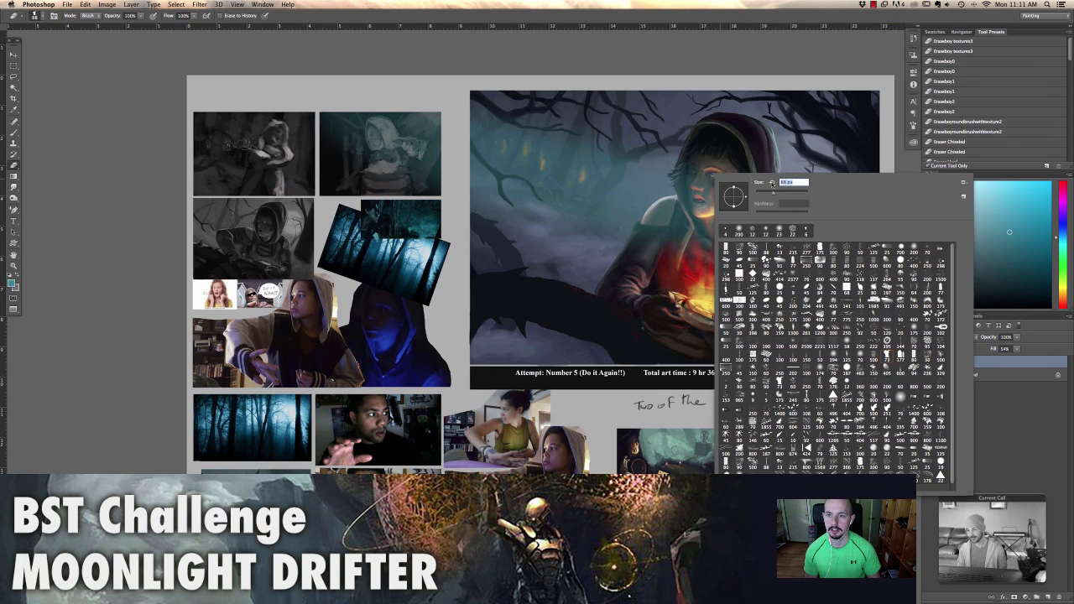
click(711, 171)
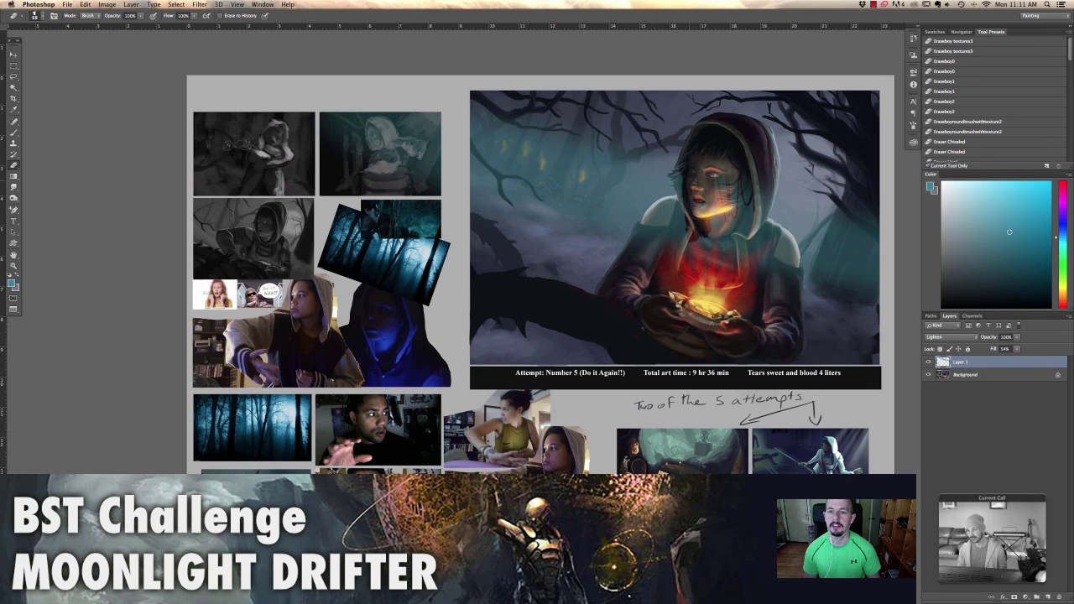
mouse_move(679, 211)
mouse_down()
mouse_move(679, 154)
mouse_move(760, 230)
mouse_up()
mouse_move(764, 185)
mouse_down()
mouse_move(743, 239)
mouse_move(696, 264)
mouse_up()
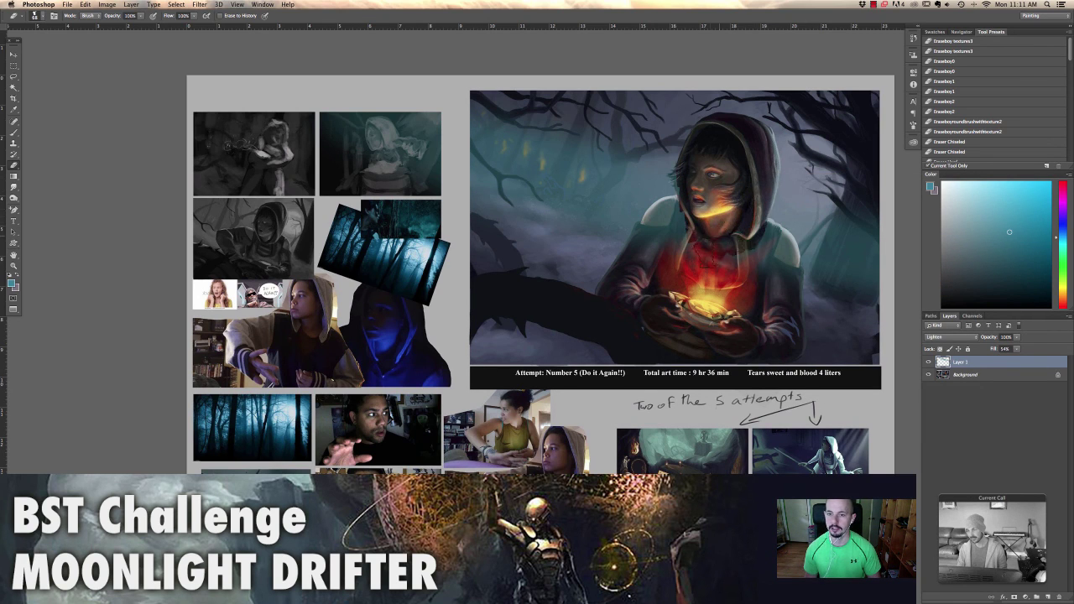
mouse_move(700, 210)
mouse_down()
mouse_move(680, 269)
mouse_move(663, 218)
mouse_move(642, 243)
mouse_move(686, 237)
mouse_move(756, 260)
mouse_move(780, 252)
mouse_move(785, 281)
mouse_up()
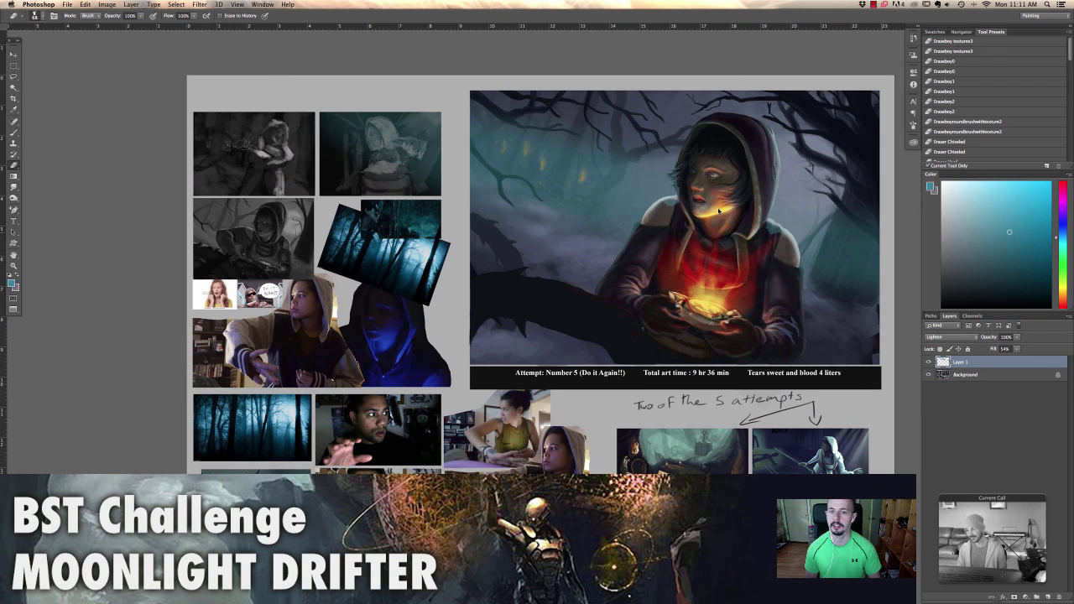
right_click(790, 331)
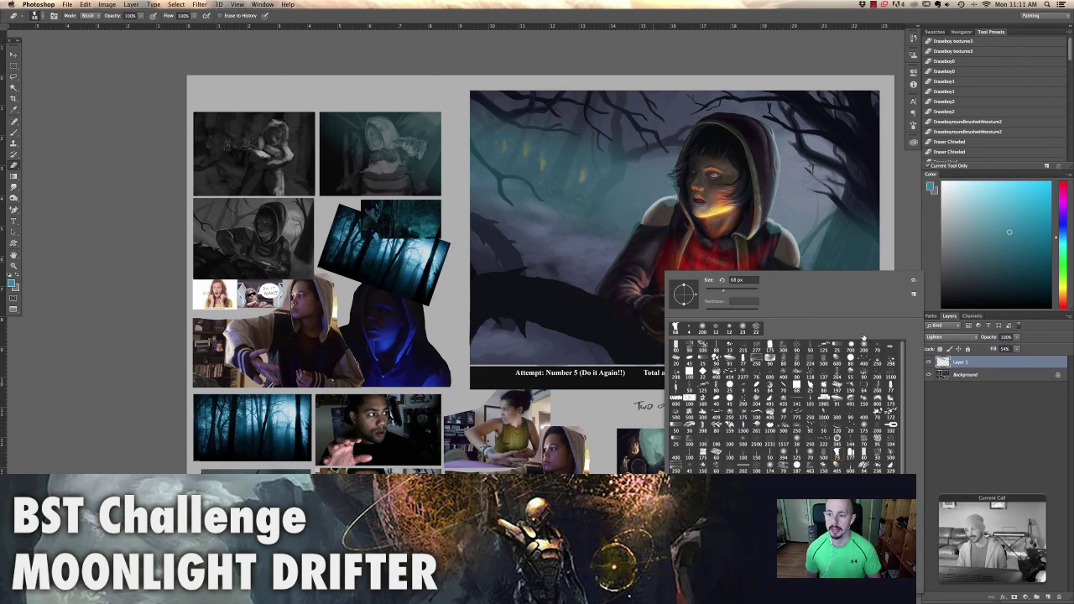
click(839, 152)
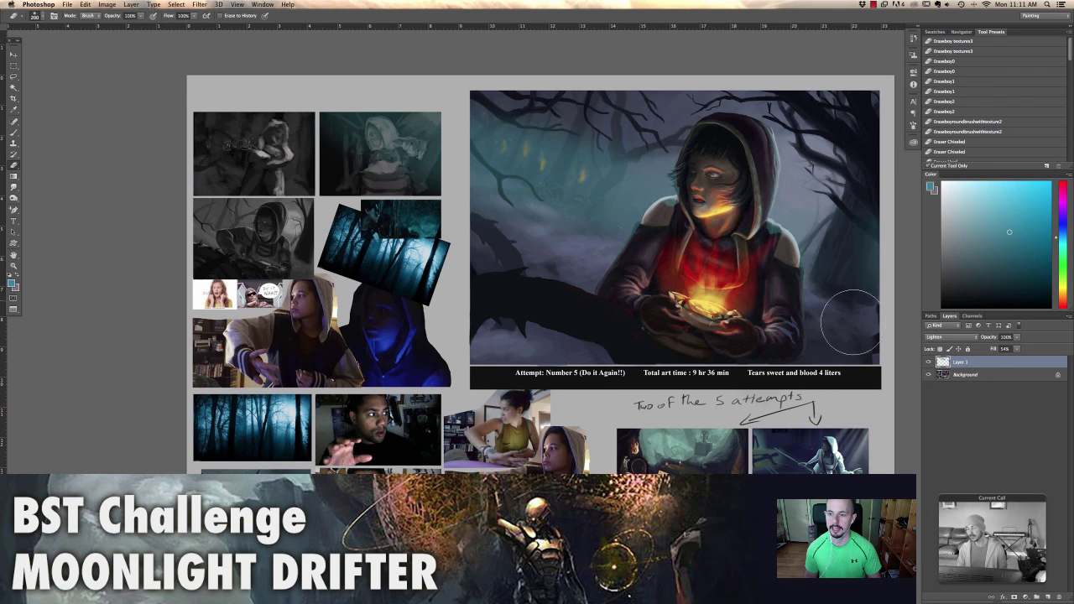
drag(504, 206, 487, 135)
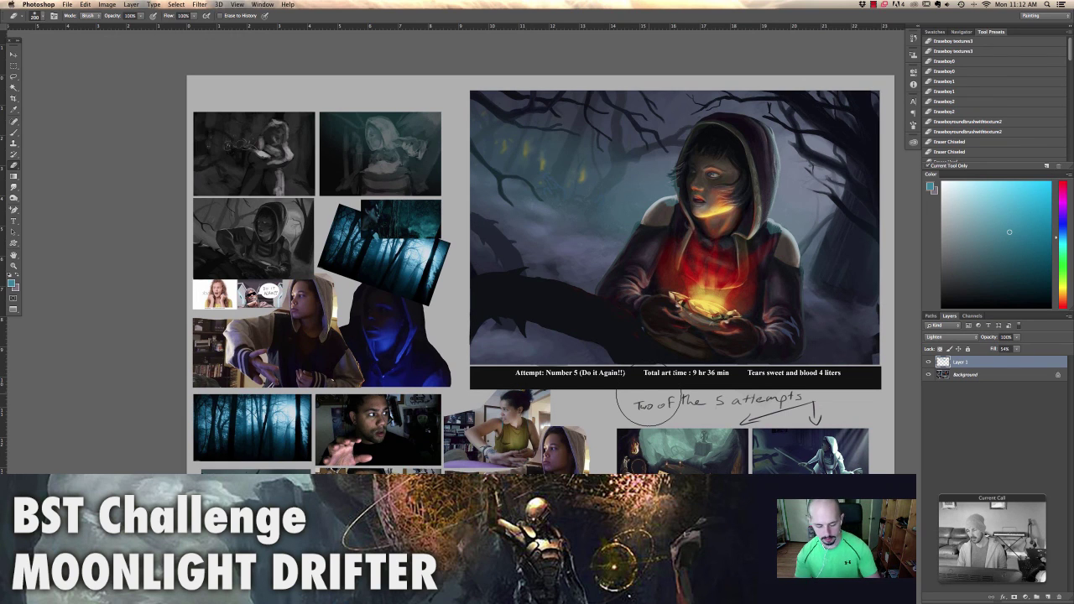
Exit full screen, move AA New 2 aside, and bring the dark rune-sphere painting forward zoomed in
key(f)
key(f)
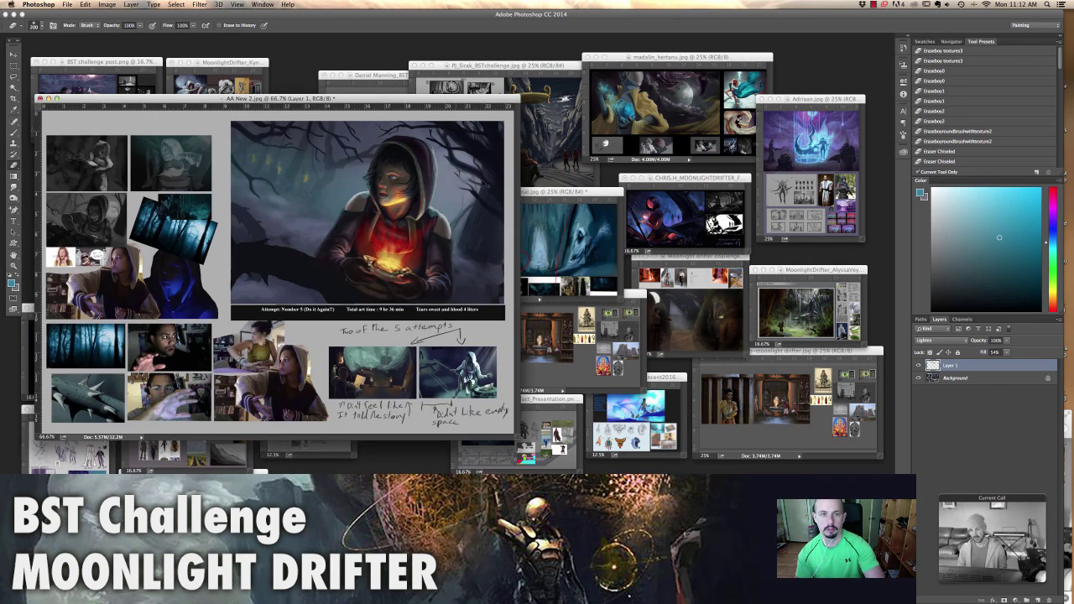
drag(145, 100, 142, 209)
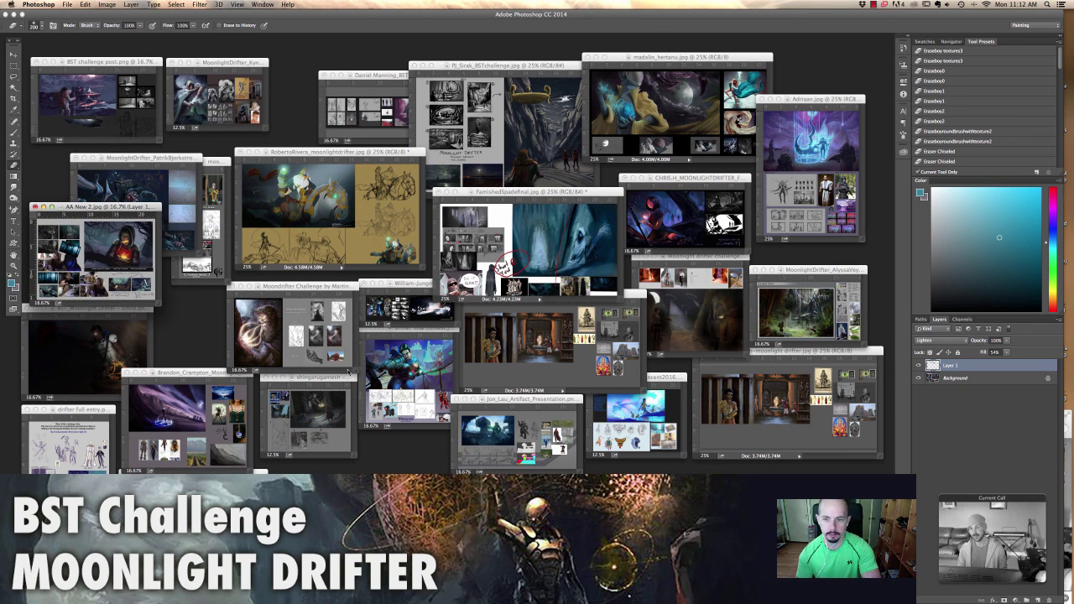
click(124, 320)
key(super+equal)
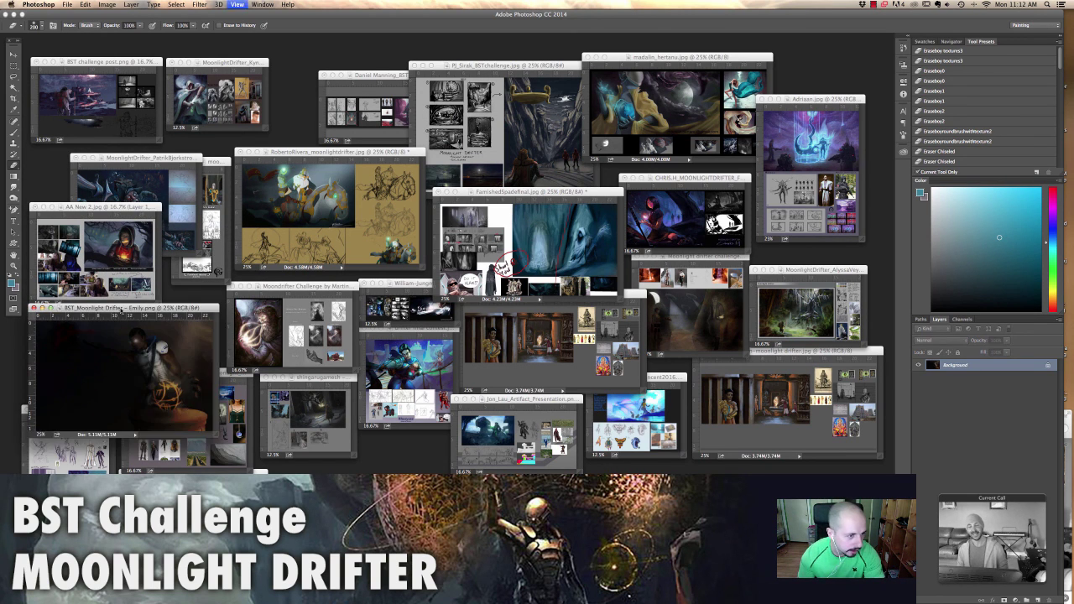
key(super+equal)
drag(123, 320, 209, 229)
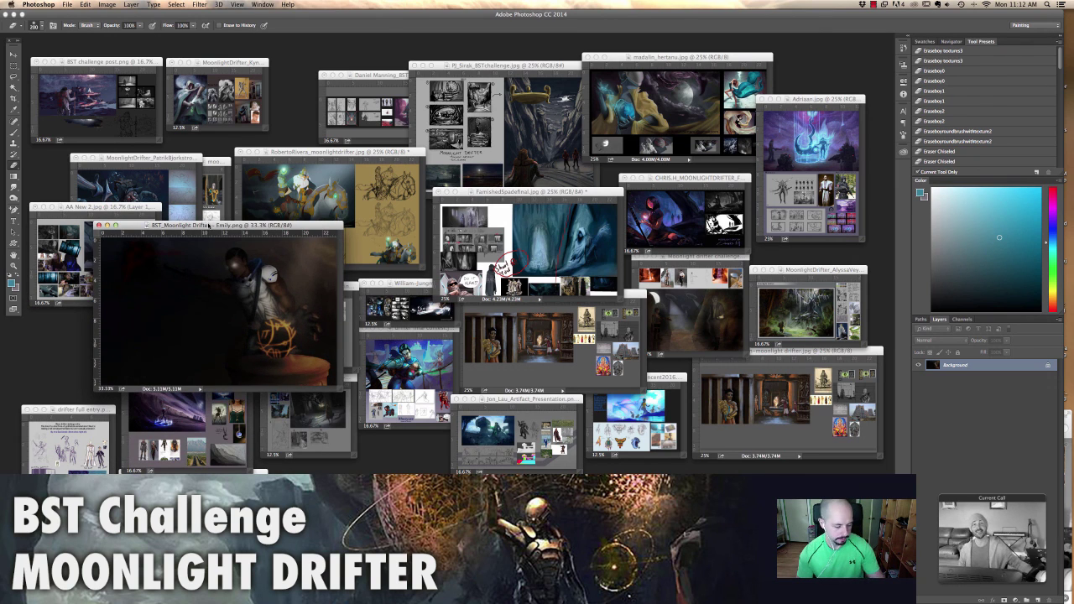
Show the rune-sphere painting alone, enlarged, and sample its near-black shadow colour with the Brush
key(f)
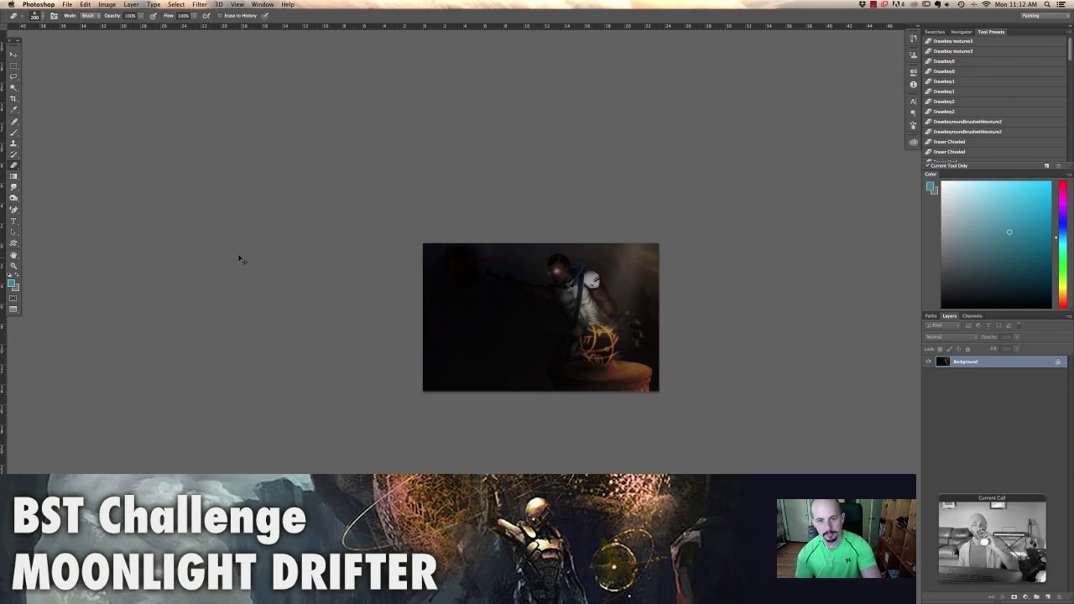
key(super+equal)
key(super+equal)
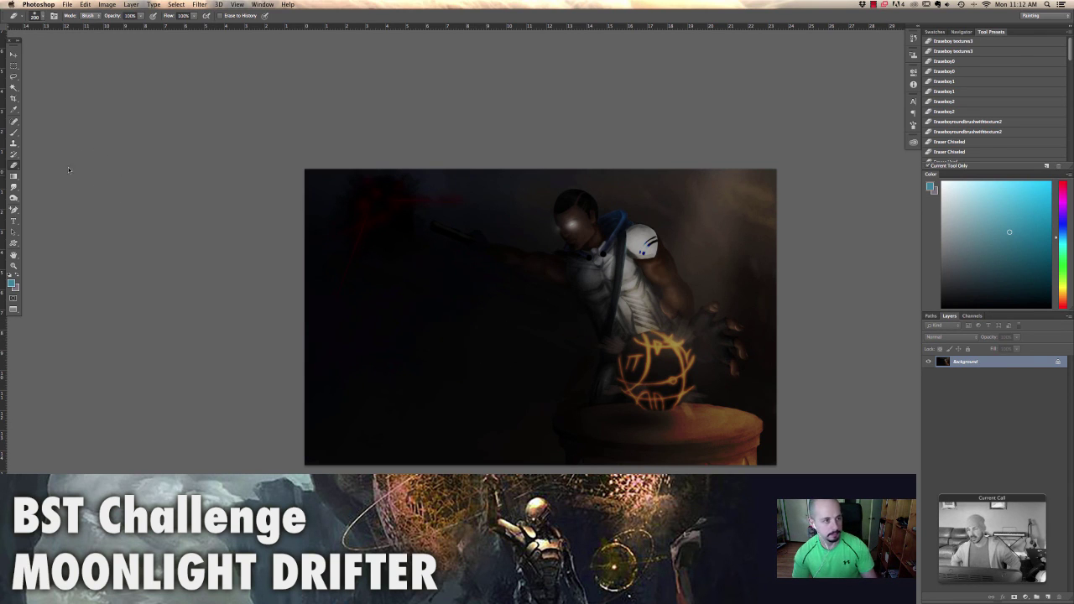
click(14, 133)
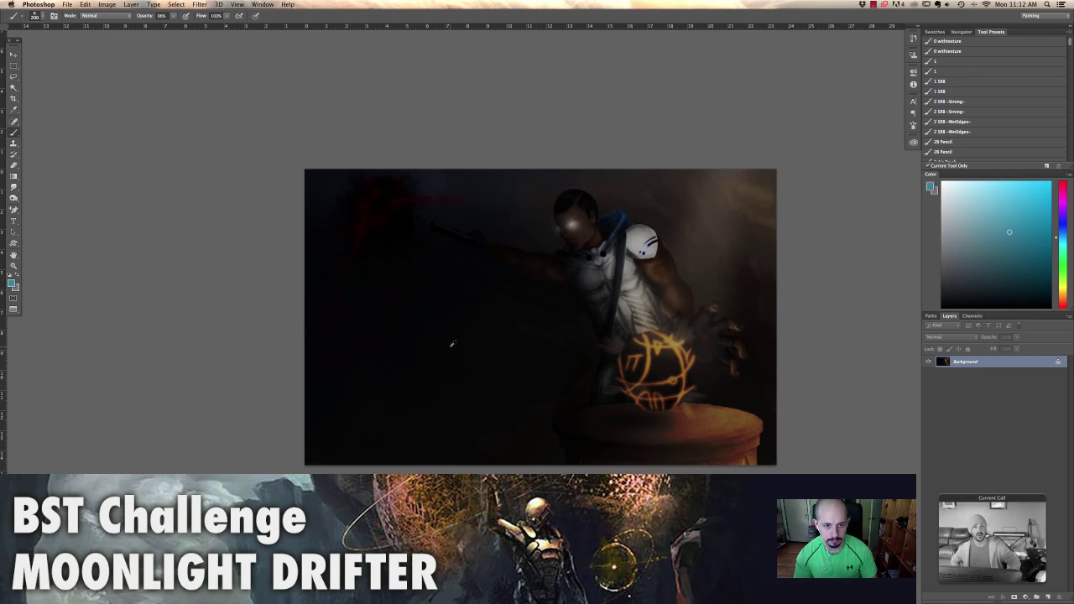
alt+click(451, 344)
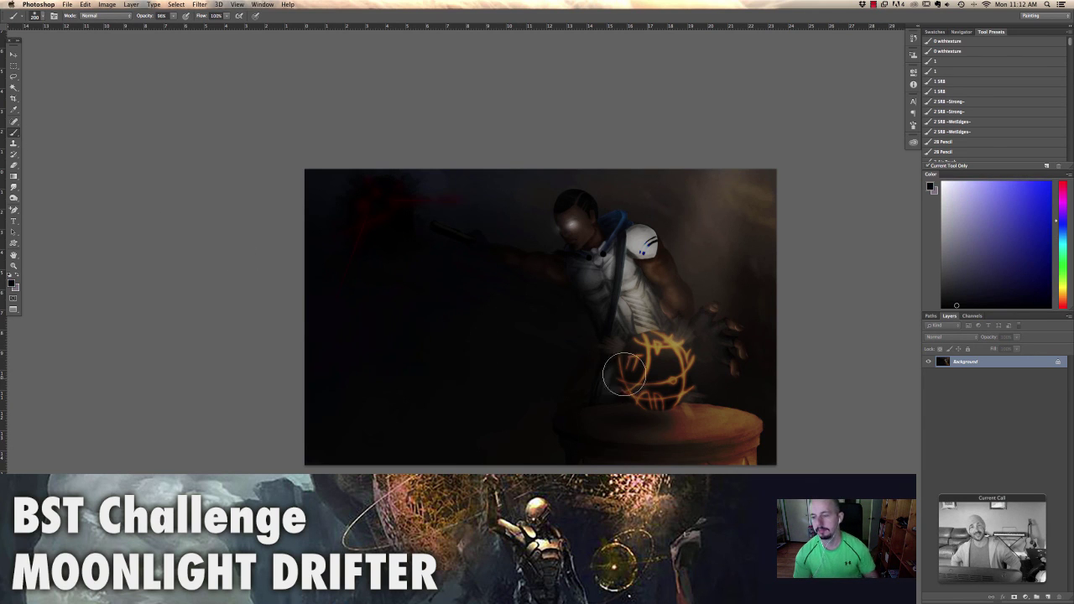
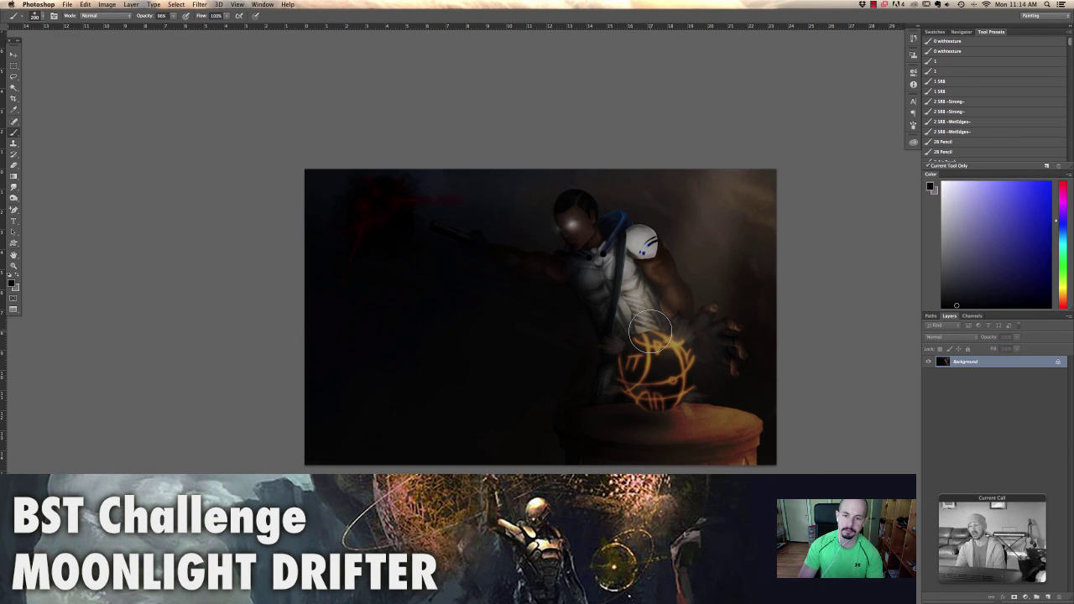
Return to standard screen mode, zoom out the dark orb entry and move its window down-left
key(f)
key(f)
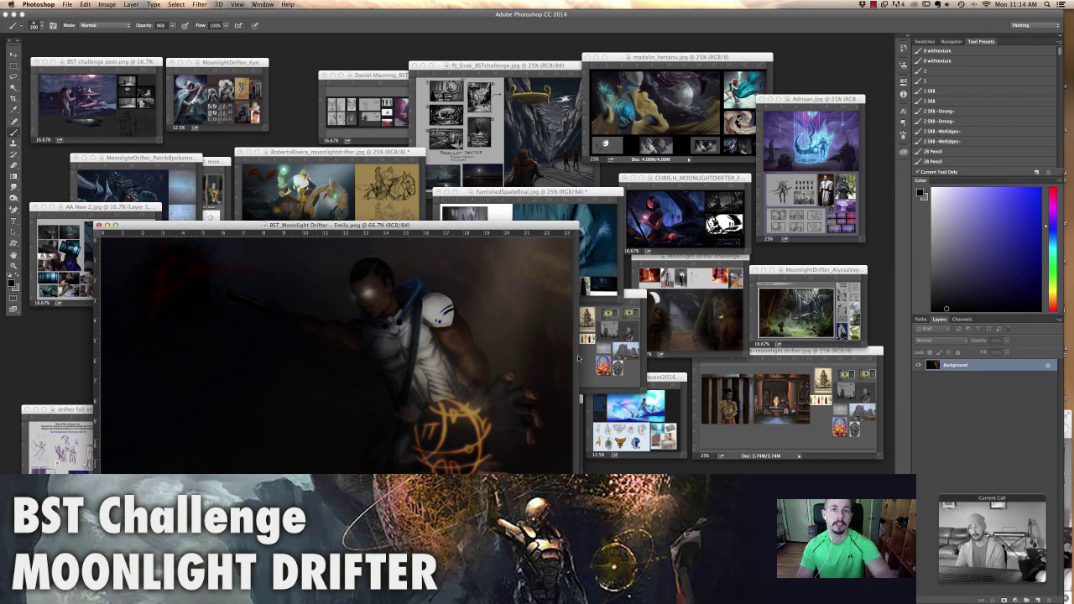
key(super+minus)
key(super+minus)
key(super+minus)
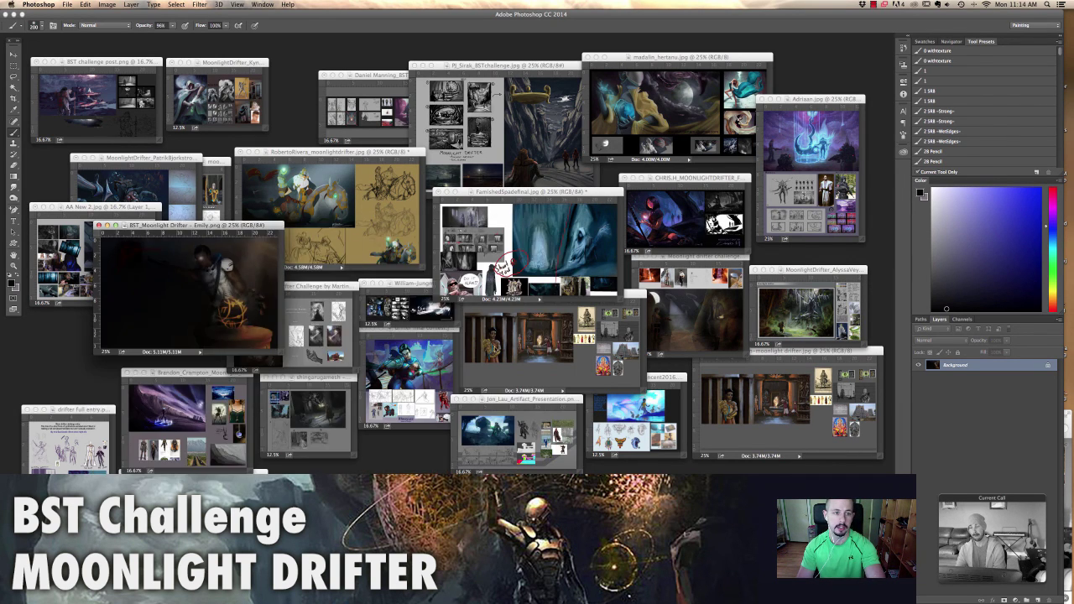
key(super+minus)
drag(206, 227, 155, 305)
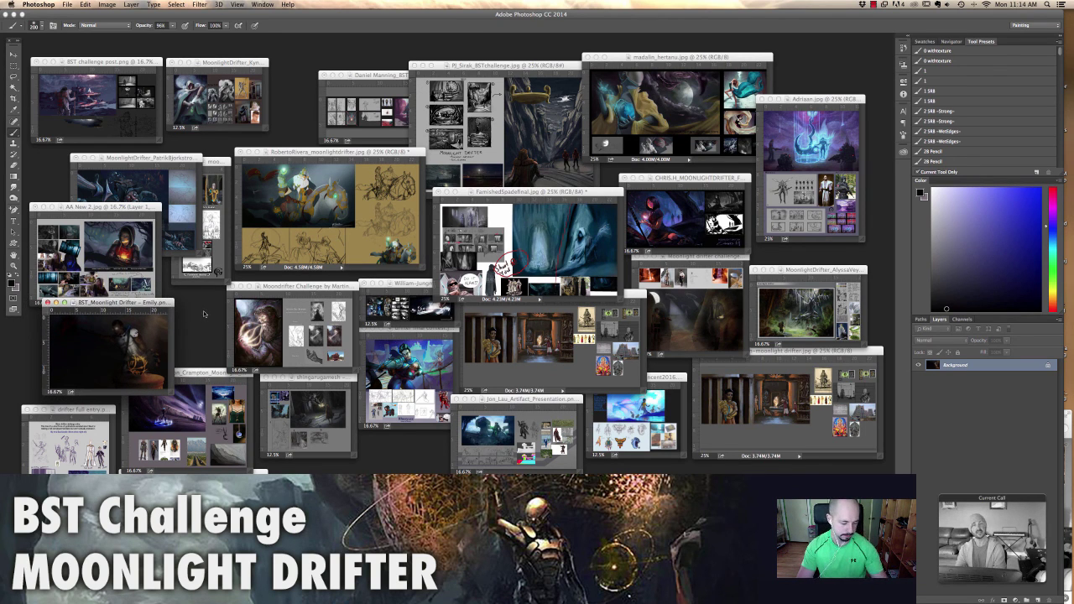
Bring the bearded wizard entry to the front, view it full screen and zoom in
click(267, 324)
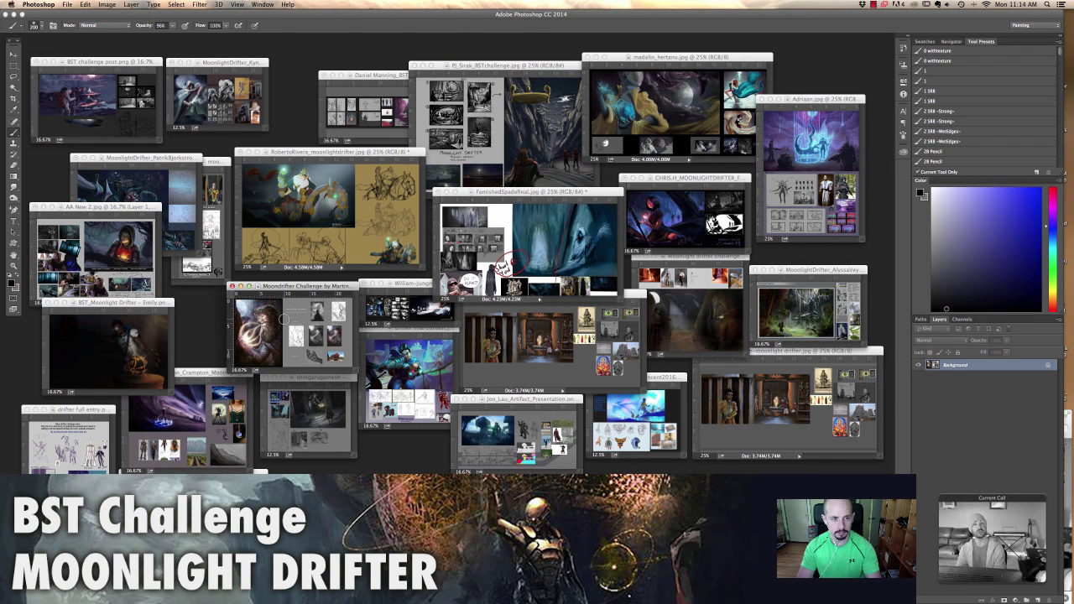
key(f)
key(super+equal)
key(super+equal)
key(super+equal)
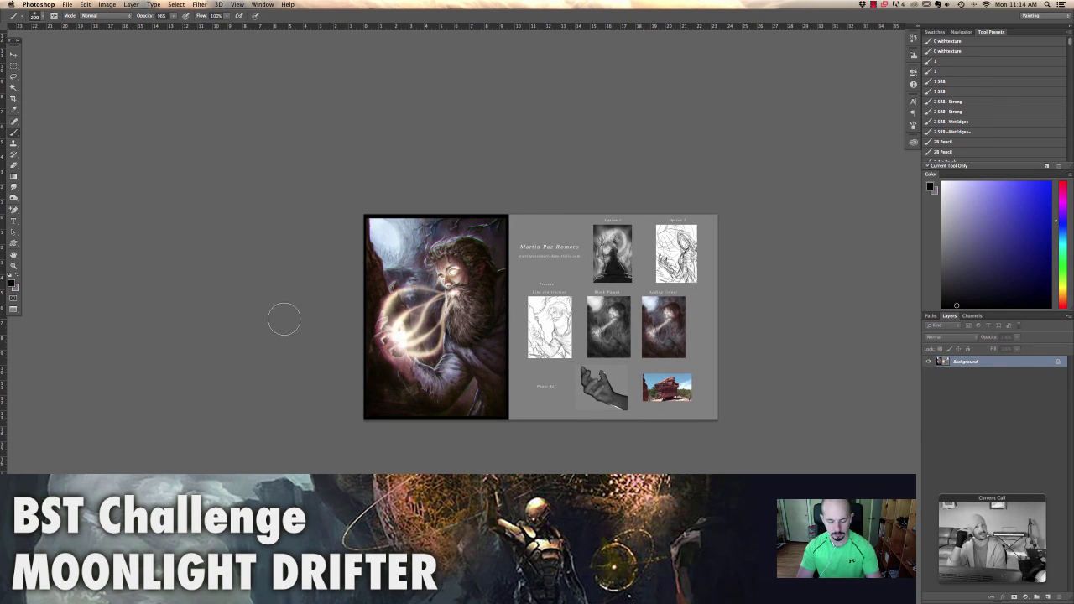
key(f)
key(f)
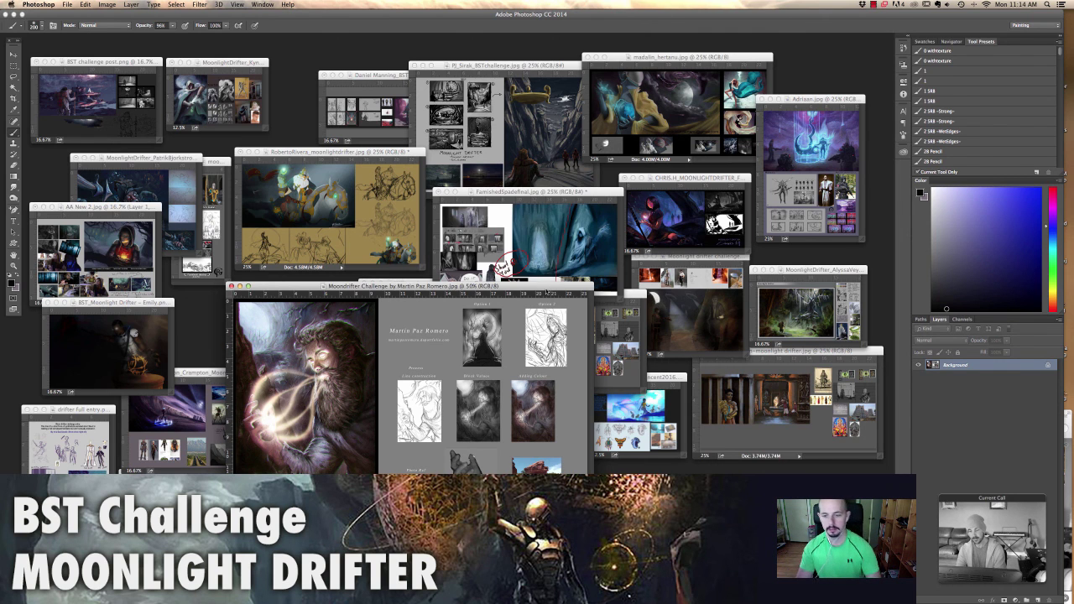
key(f)
scroll(542, 292, up, 2)
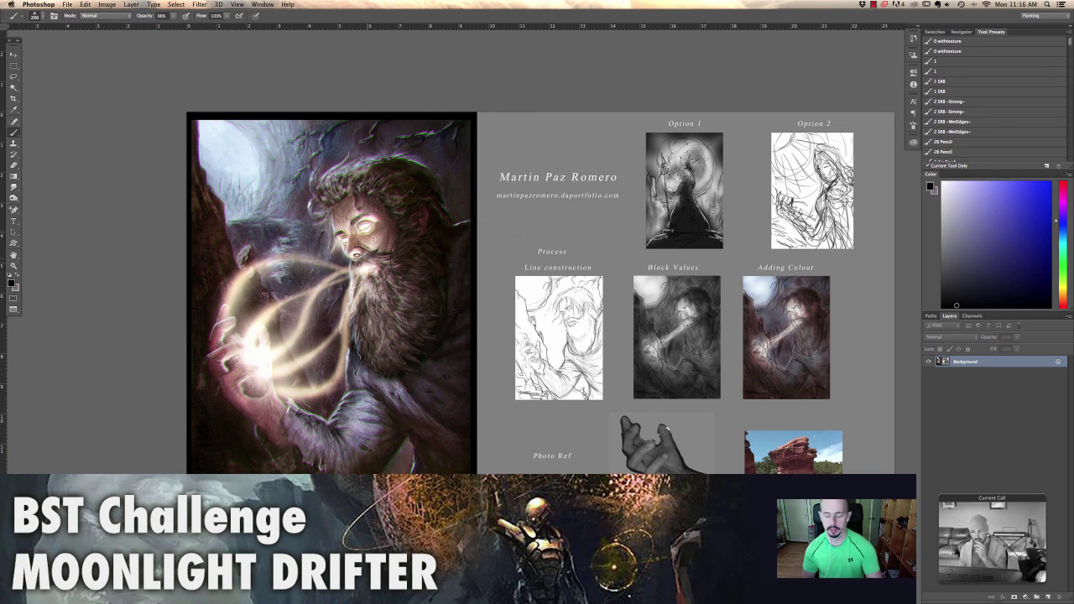
Zoom in on the wizard's face and beard, pan up the painting, then zoom back out
key(super+plus)
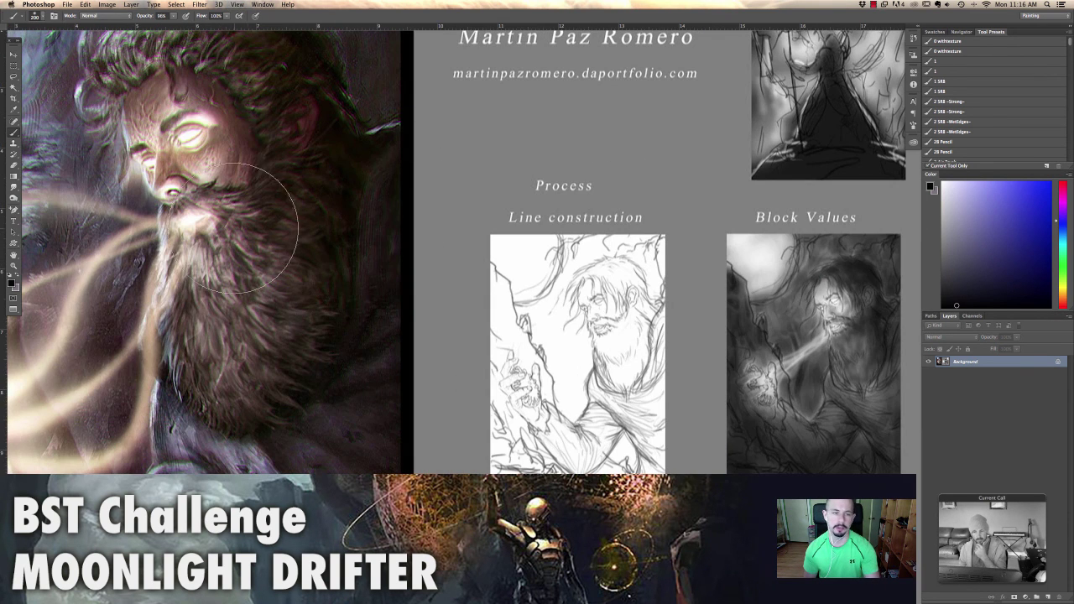
scroll(243, 217, up, 3)
scroll(243, 217, left, 5)
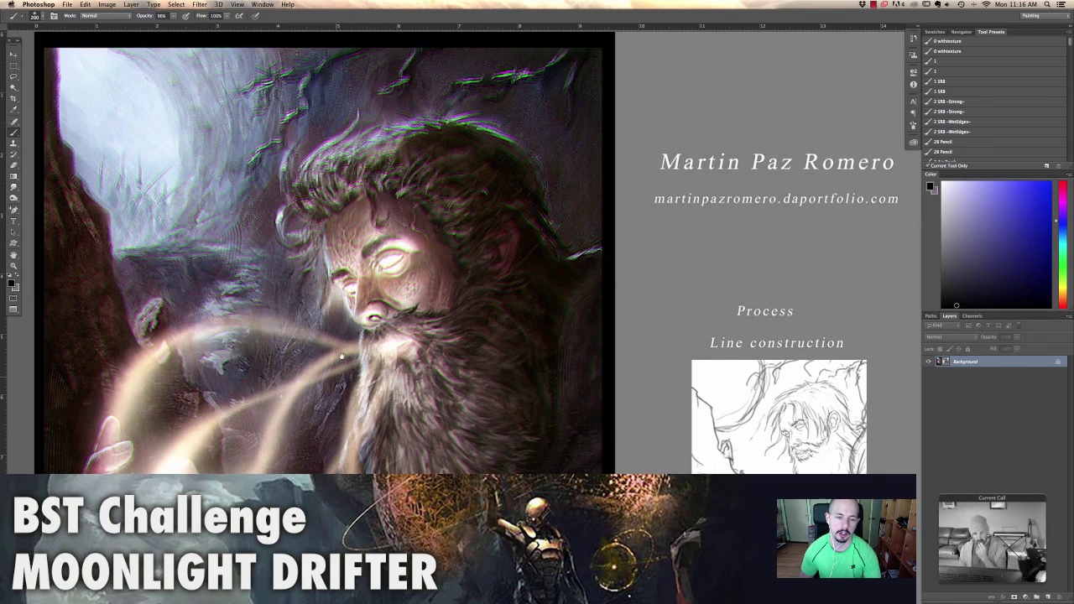
mouse_move(324, 391)
mouse_down()
mouse_move(340, 220)
mouse_move(363, 195)
mouse_move(351, 136)
mouse_move(386, 458)
mouse_move(460, 513)
mouse_up()
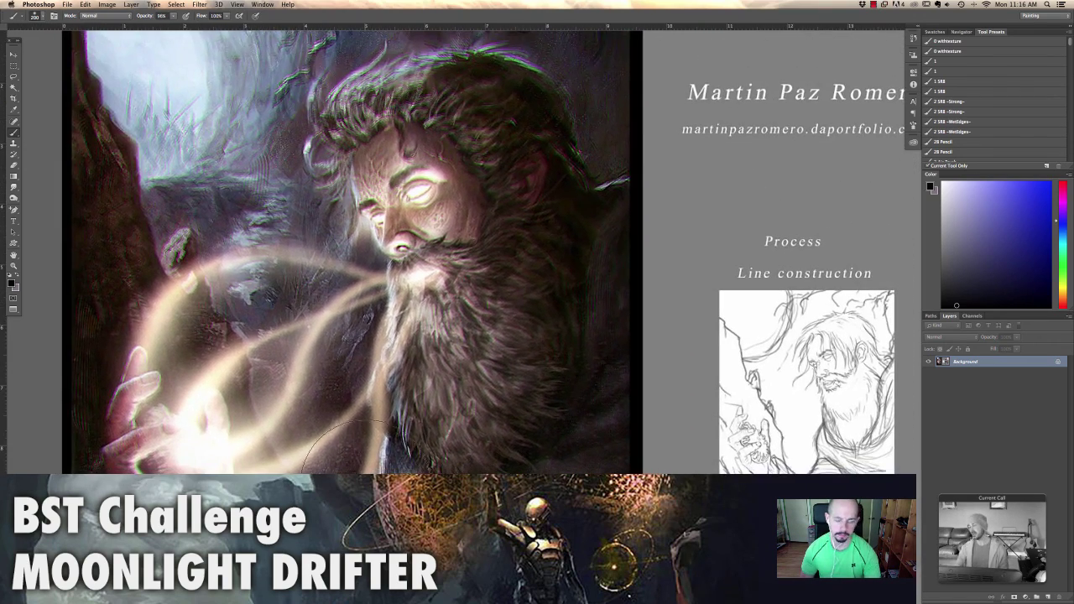
key(super+minus)
key(super+minus)
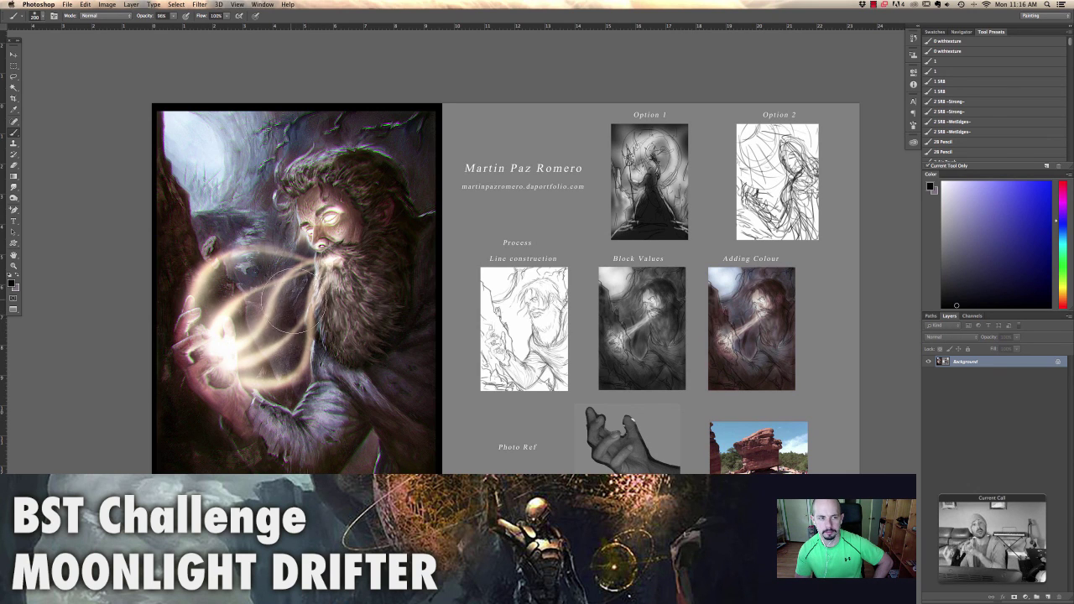
Lasso a jagged spire shape in the upper-left background and brush it in light purple
key(l)
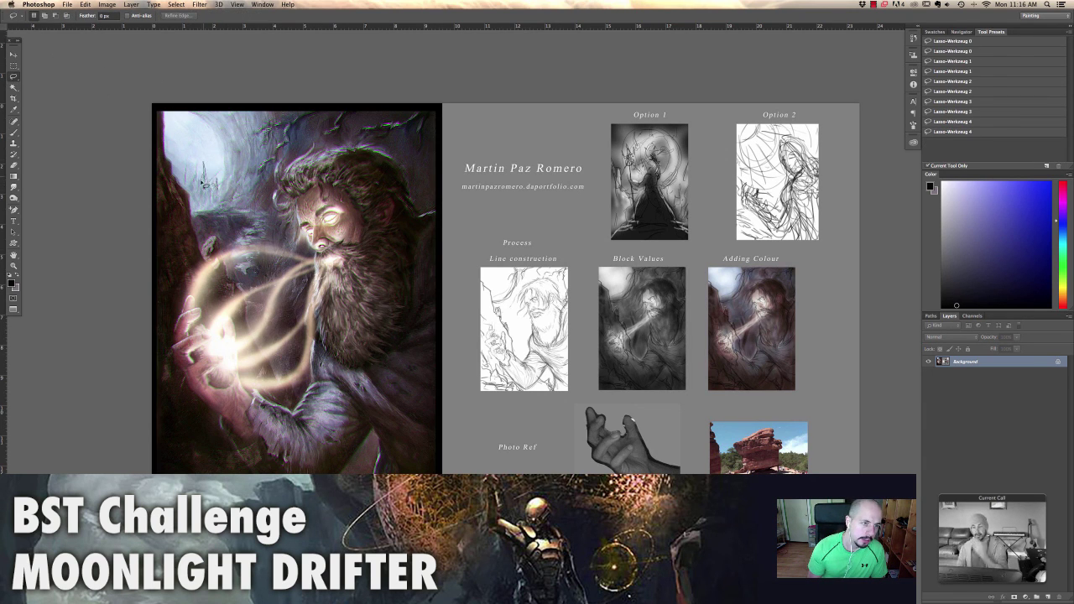
drag(186, 166, 188, 159)
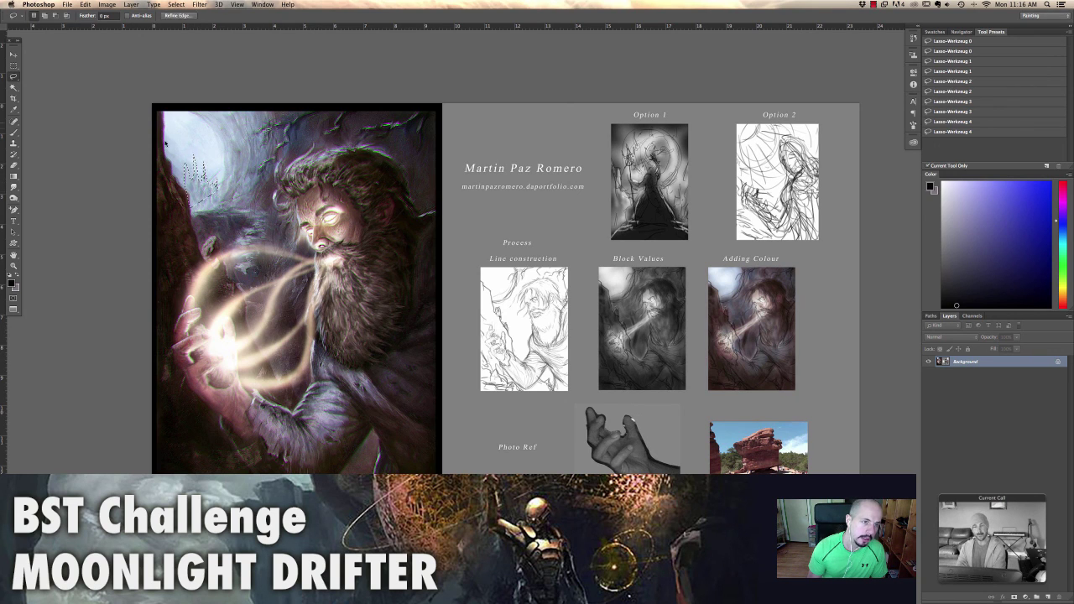
click(13, 131)
alt+click(204, 166)
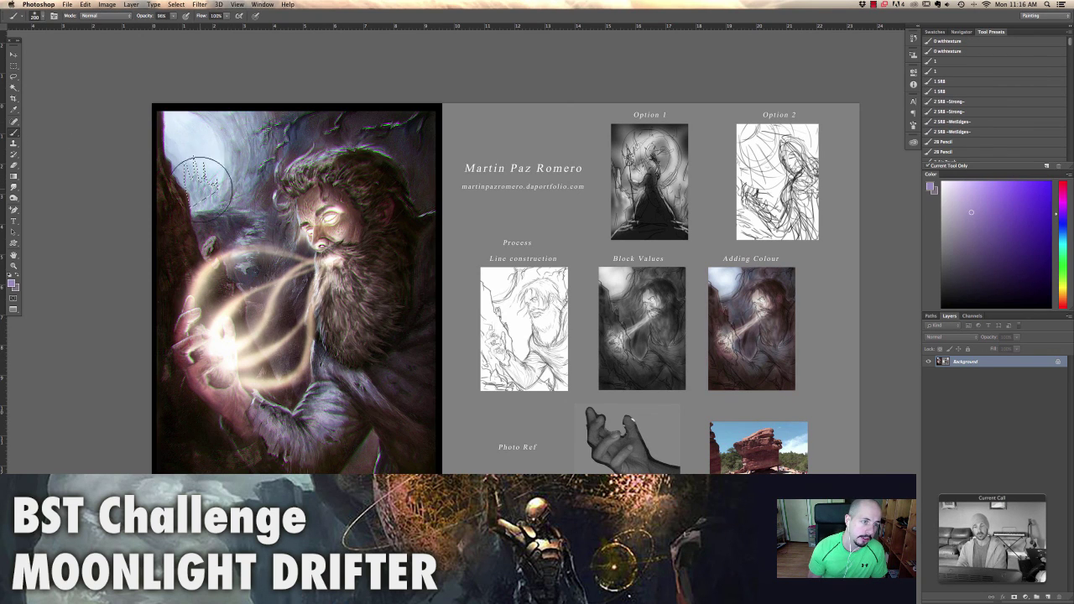
drag(204, 166, 199, 172)
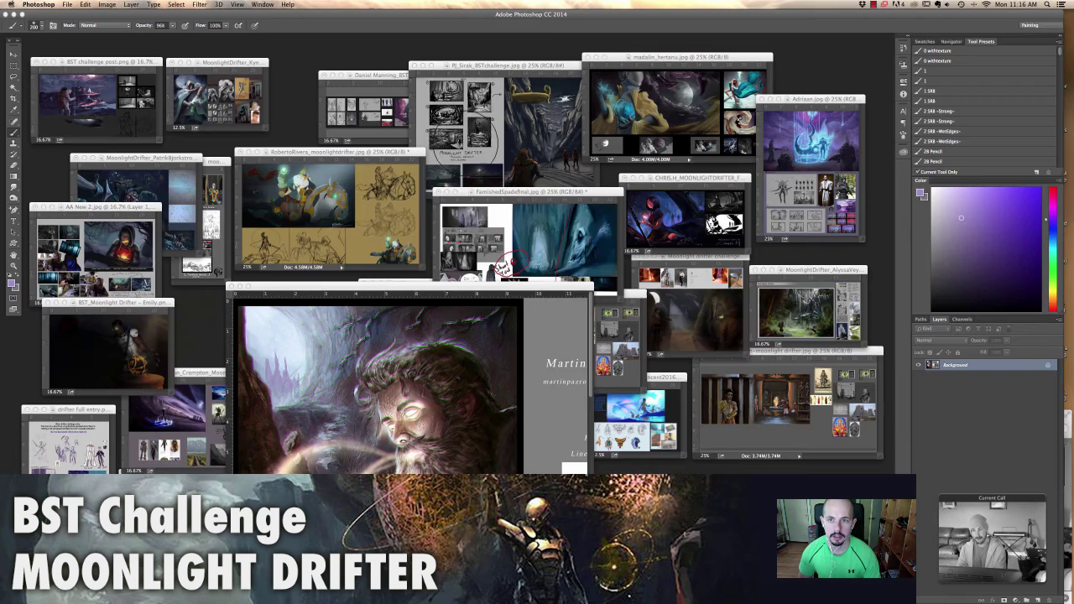
Return to standard mode, zoom the wizard entry out and move its window lower
key(f)
key(super+minus)
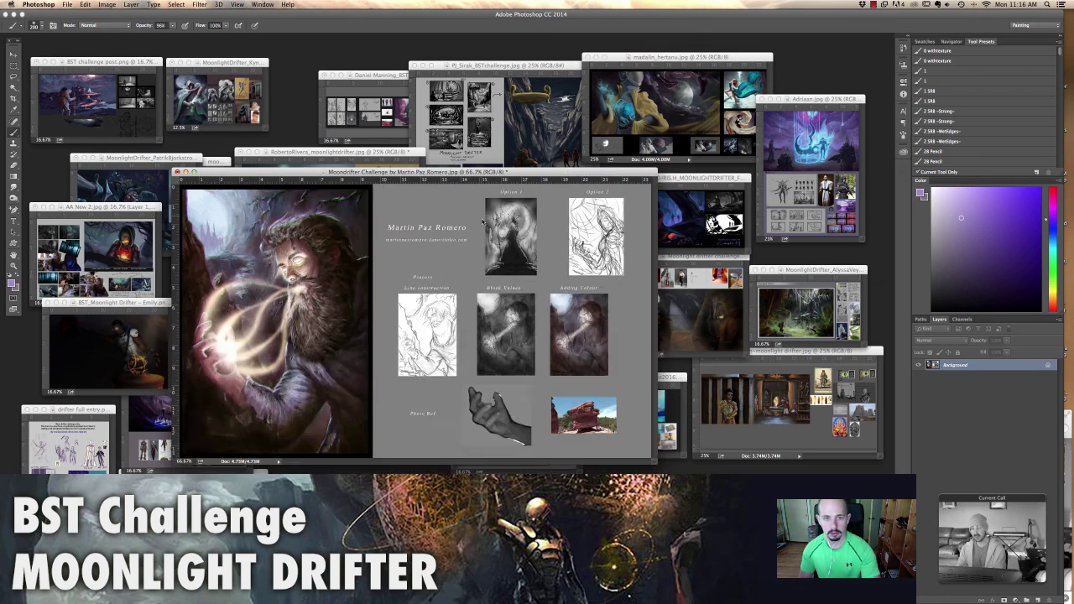
key(super+minus)
key(super+minus)
key(super+minus)
key(super+minus)
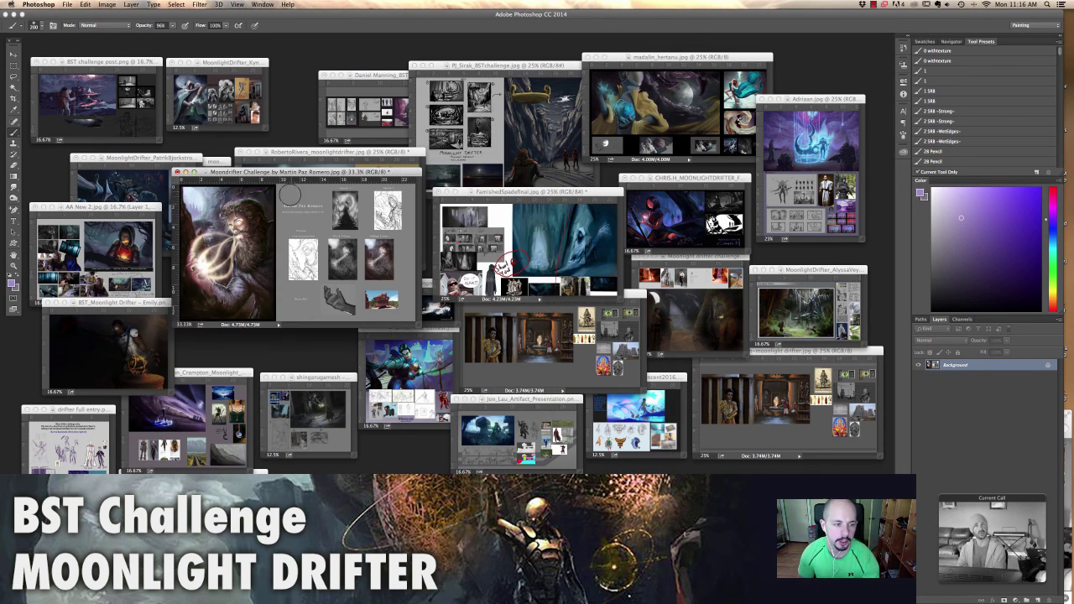
drag(290, 175, 290, 271)
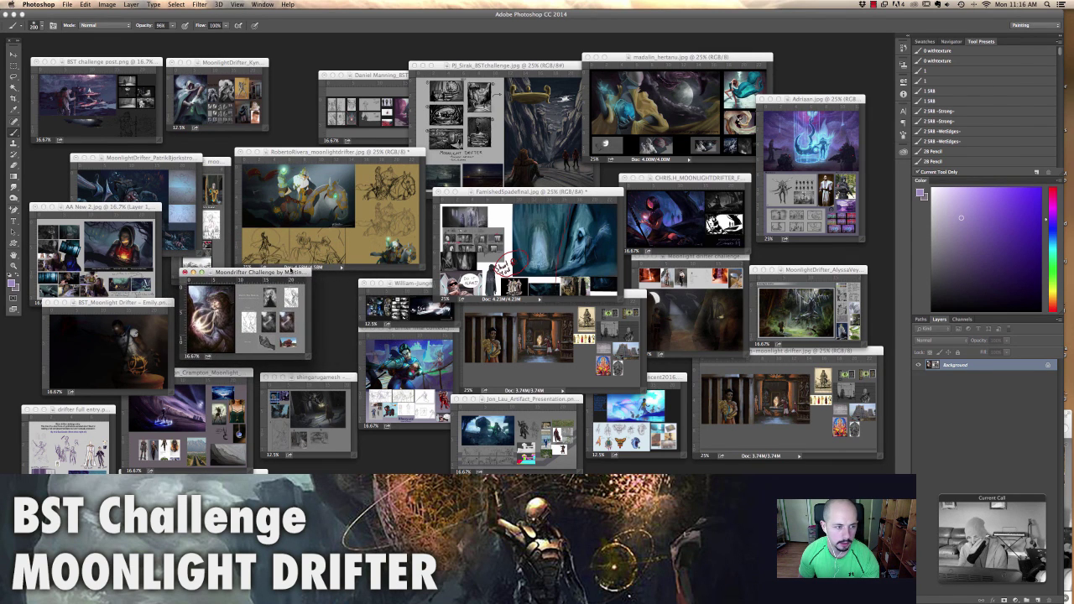
Bring the space-station entry forward at 50%, view it full screen and zoom in
click(399, 278)
key(super+plus)
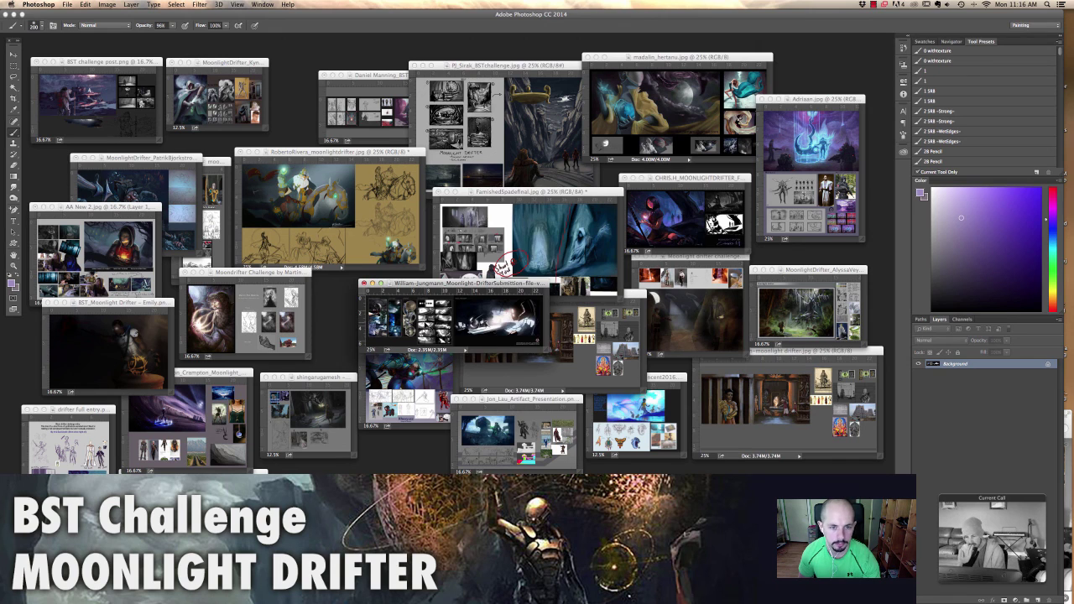
key(super+plus)
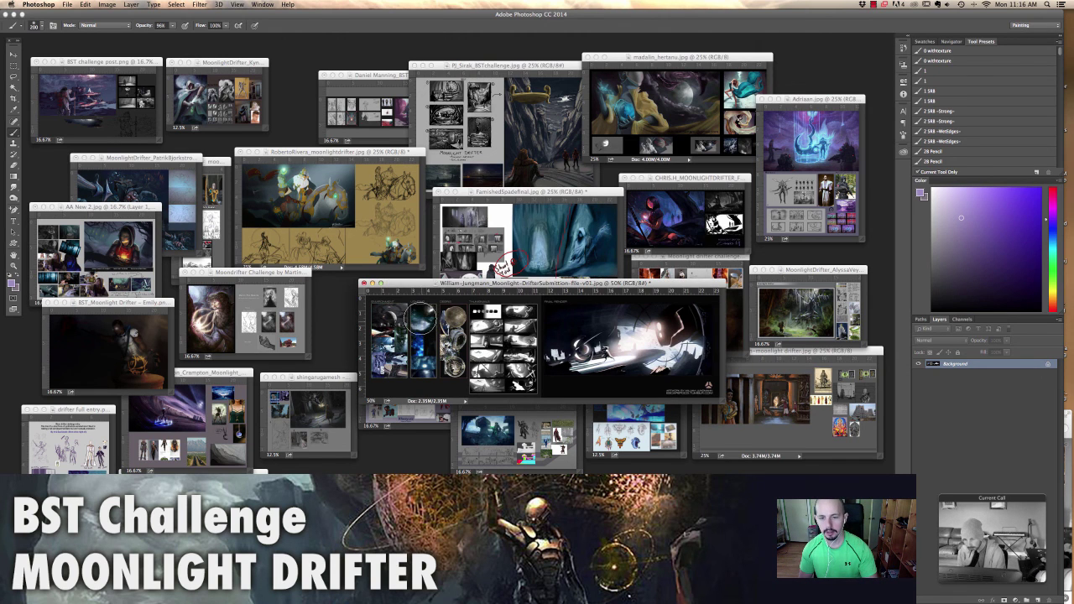
key(f)
key(super+plus)
key(super+plus)
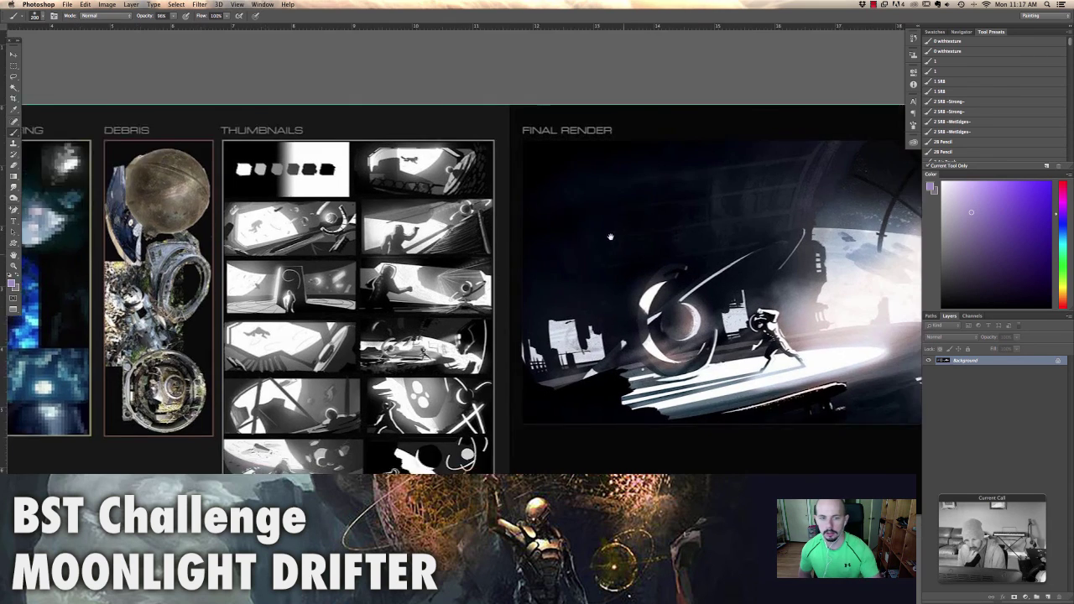
Pan around the thumbnails and the Final Render board to inspect them
drag(610, 236, 279, 248)
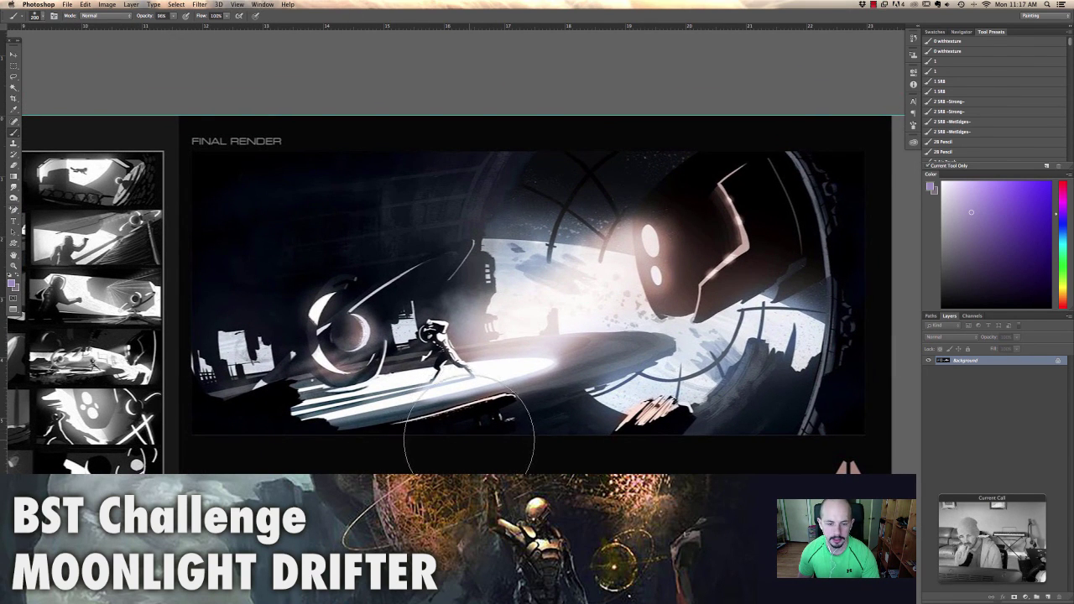
scroll(410, 396, left, 10)
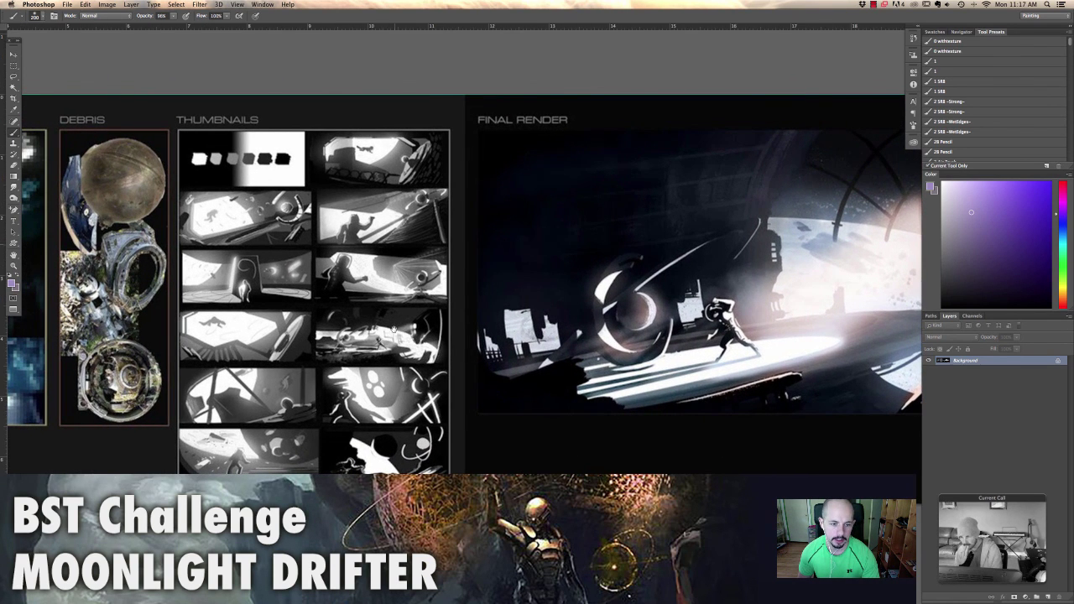
scroll(344, 178, left, 15)
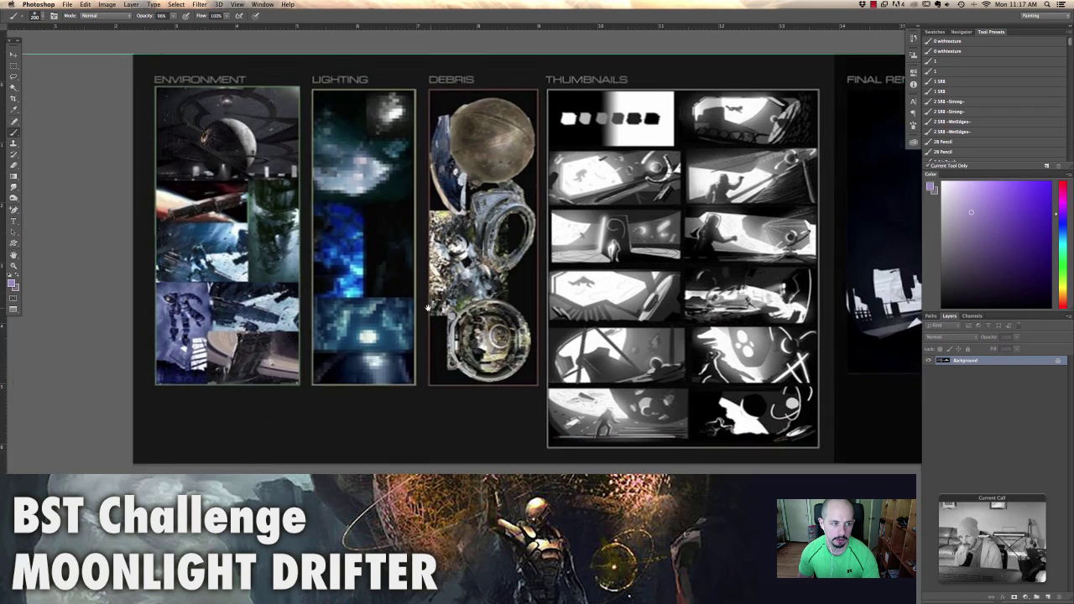
scroll(495, 268, right, 1)
scroll(405, 308, right, 3)
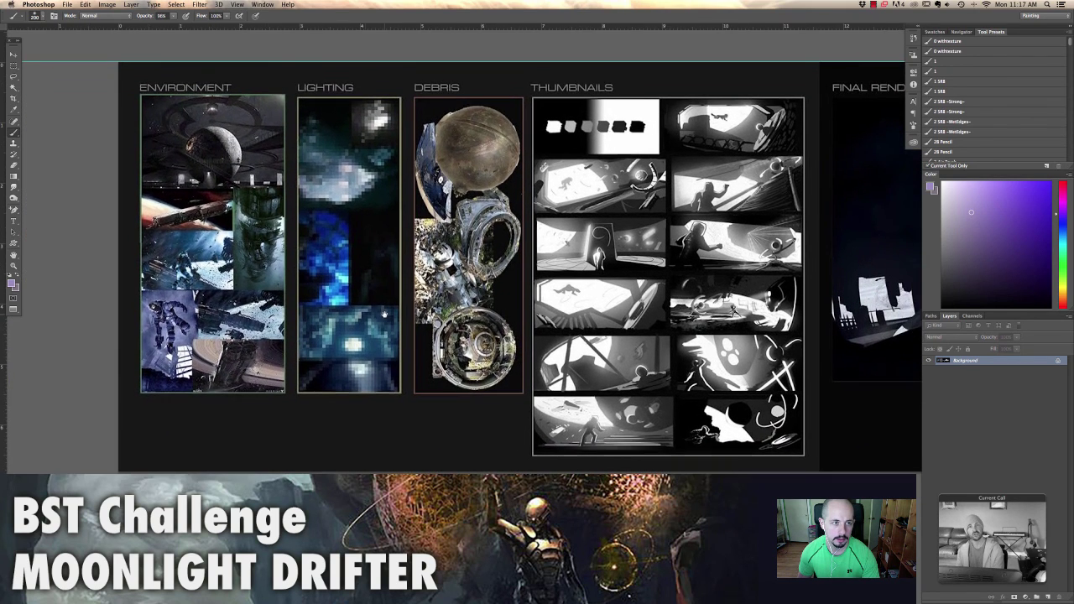
scroll(383, 223, right, 18)
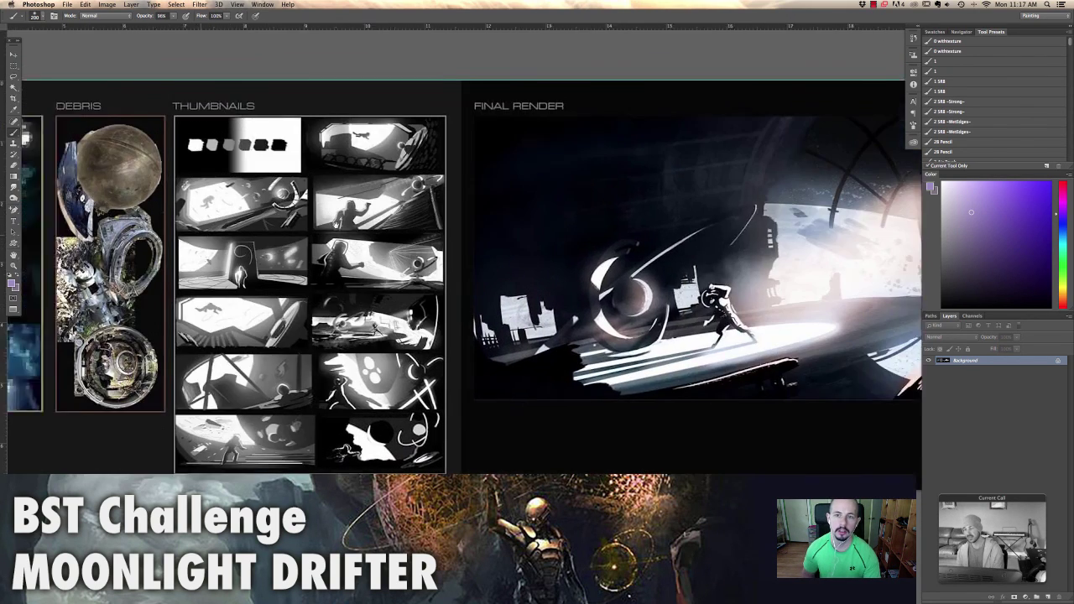
scroll(574, 179, right, 2)
scroll(574, 179, down, 1)
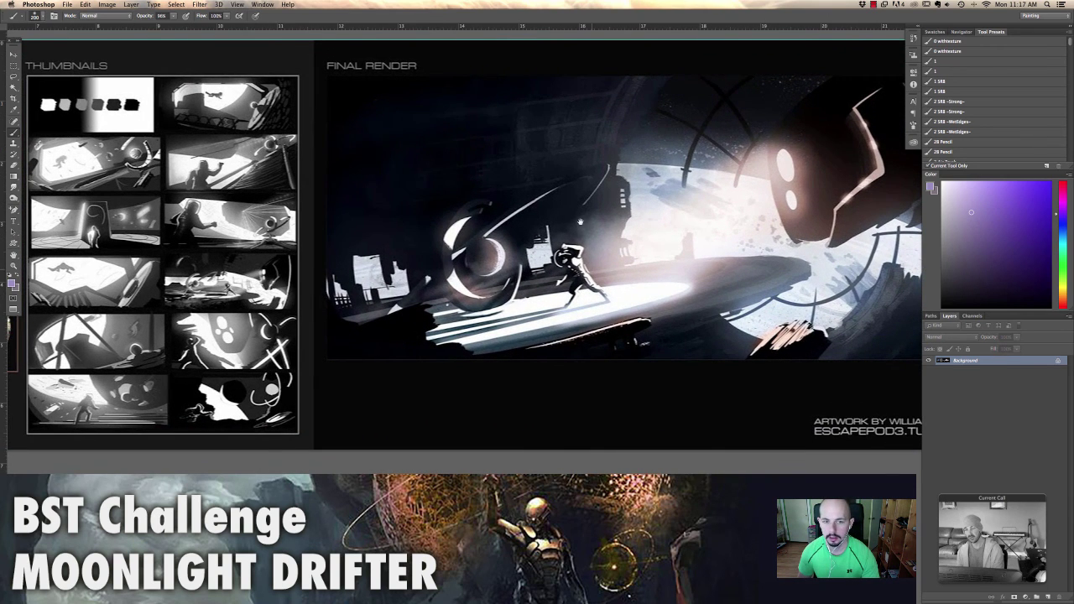
scroll(592, 239, right, 3)
scroll(591, 239, up, 2)
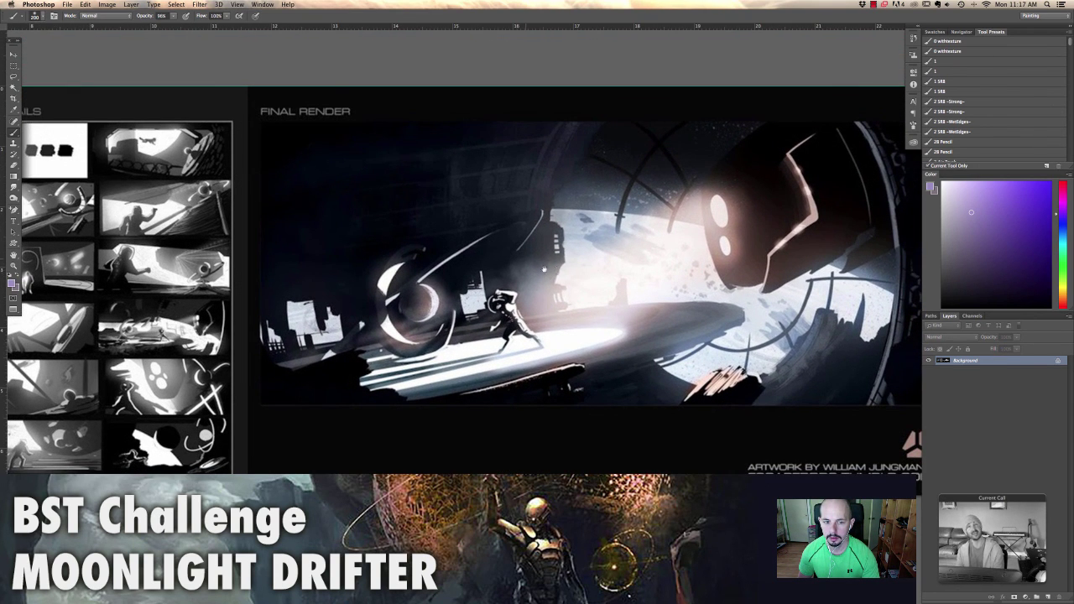
scroll(547, 257, left, 20)
scroll(547, 257, down, 2)
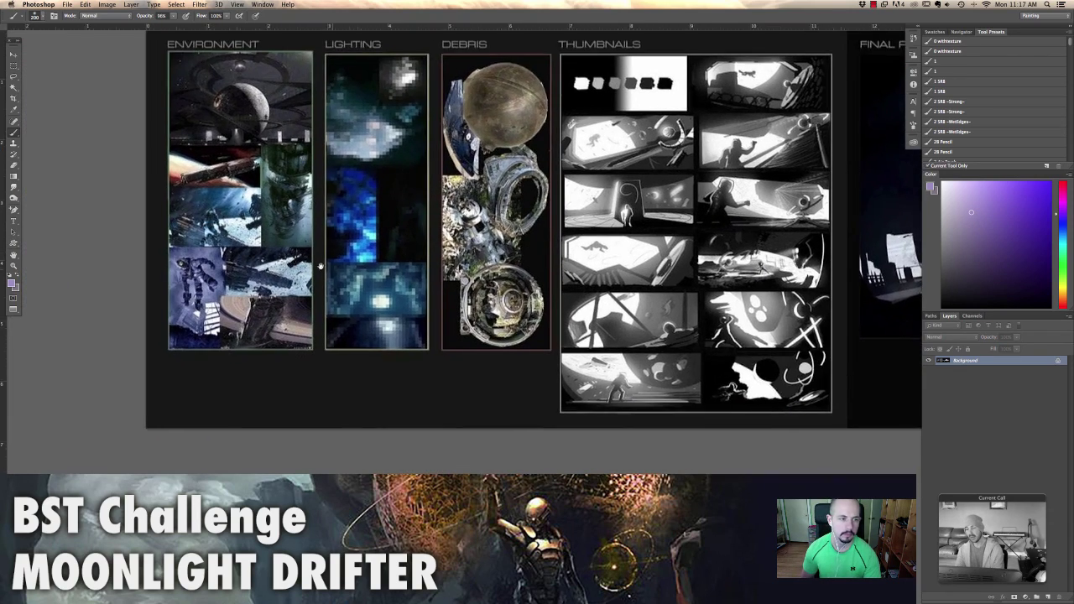
scroll(386, 212, right, 20)
scroll(386, 212, up, 1)
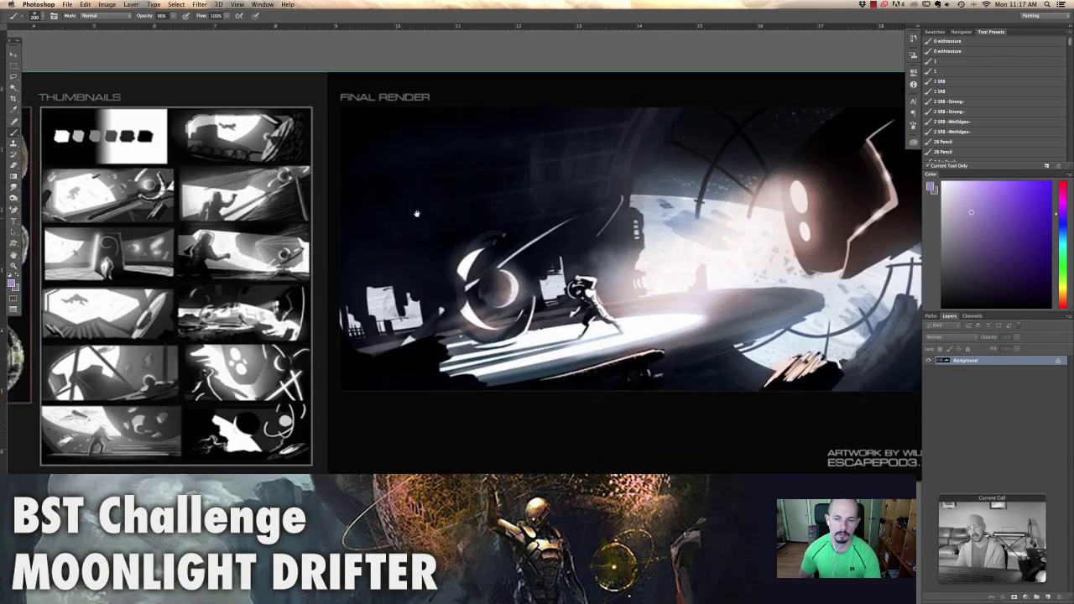
scroll(386, 212, right, 1)
scroll(386, 212, down, 1)
drag(436, 220, 409, 230)
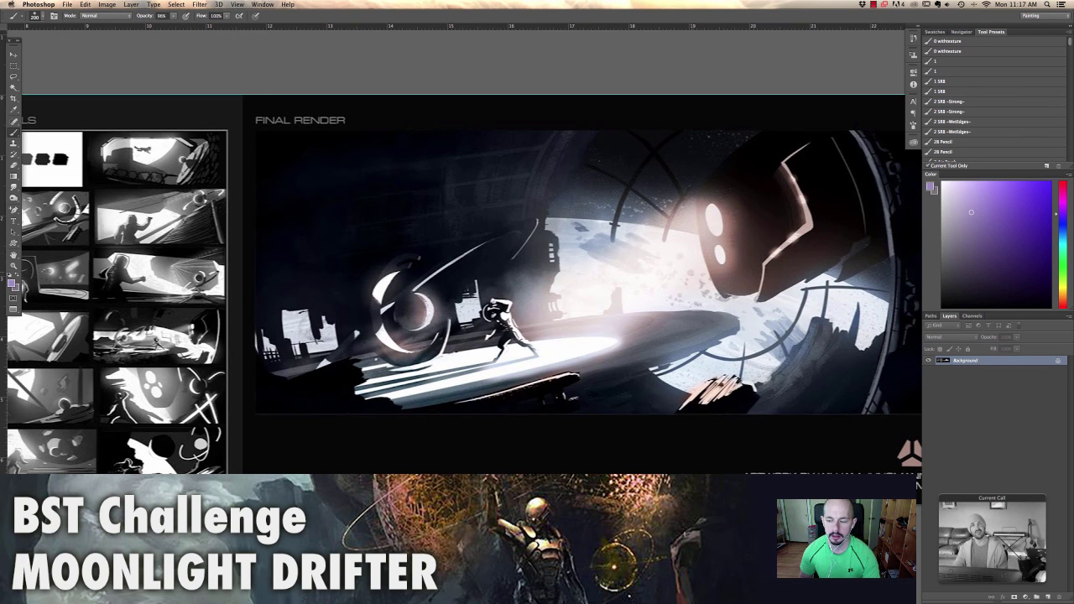
Choose a soft brush and paint black accents around the robot's eyes and chin
right_click(649, 212)
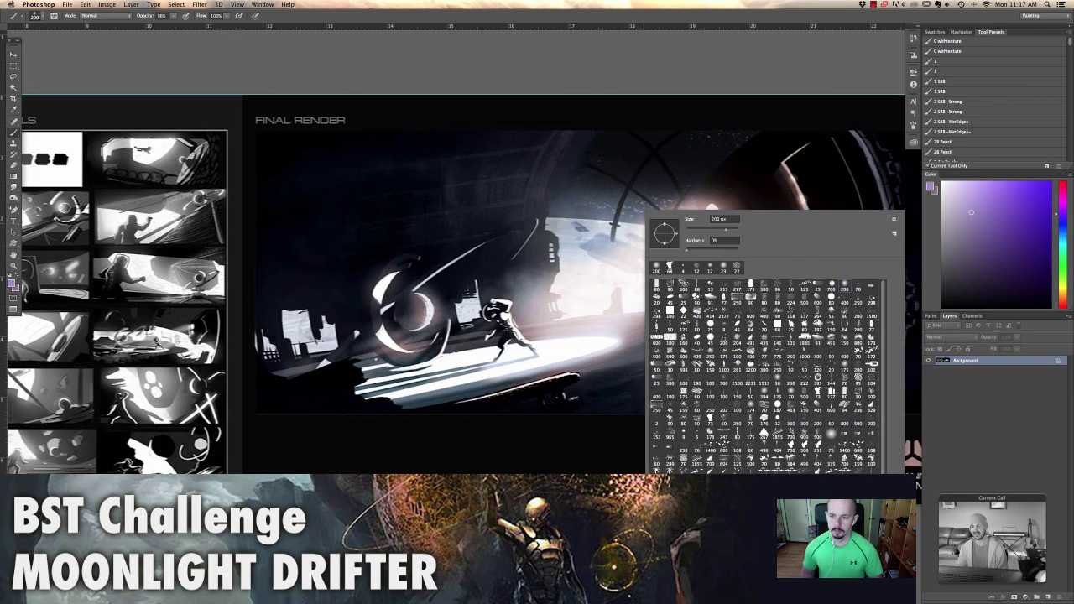
click(789, 318)
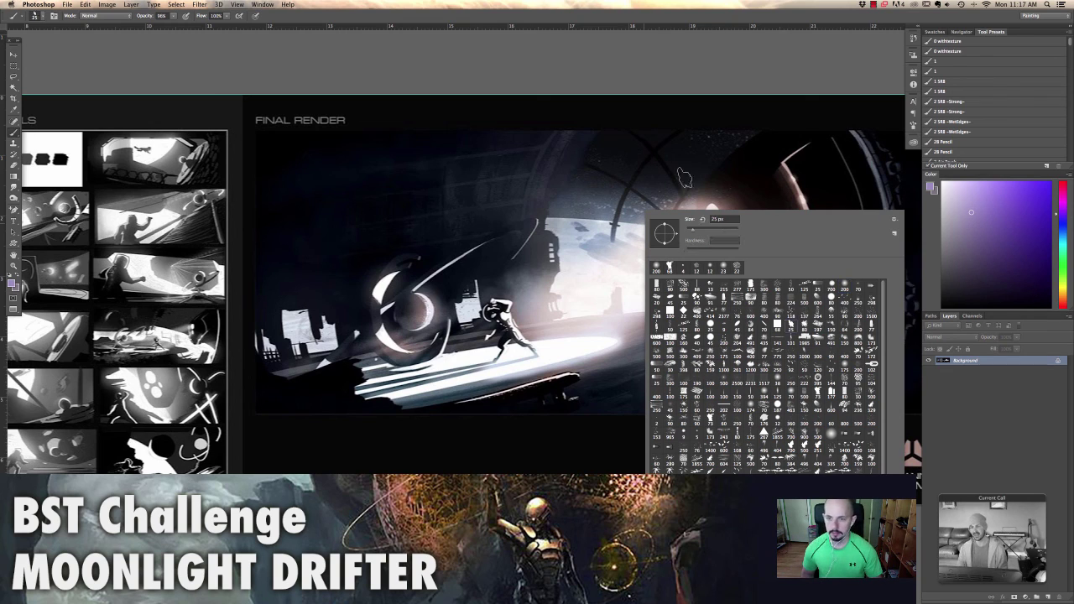
click(695, 85)
key(d)
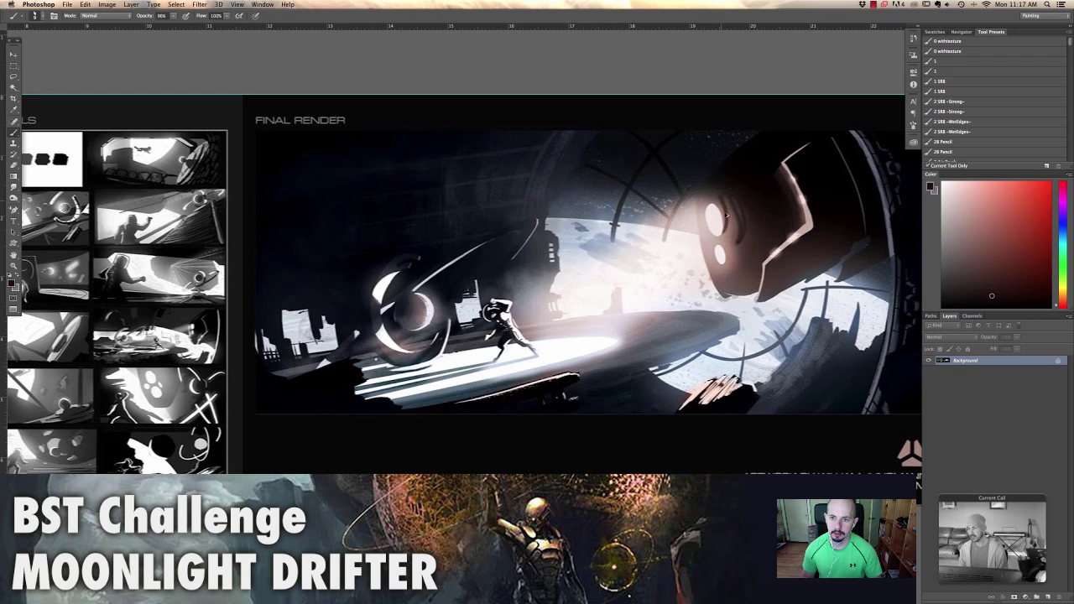
mouse_move(727, 216)
mouse_down()
mouse_move(713, 237)
mouse_move(727, 219)
mouse_move(730, 270)
mouse_move(731, 249)
mouse_move(746, 266)
mouse_move(752, 216)
mouse_up()
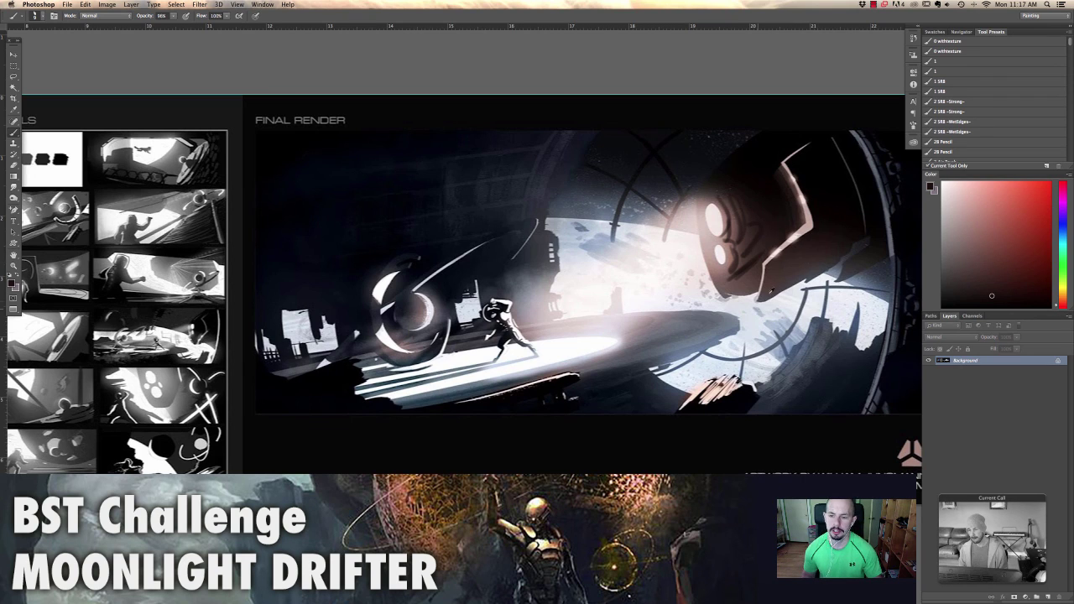
drag(794, 282, 780, 286)
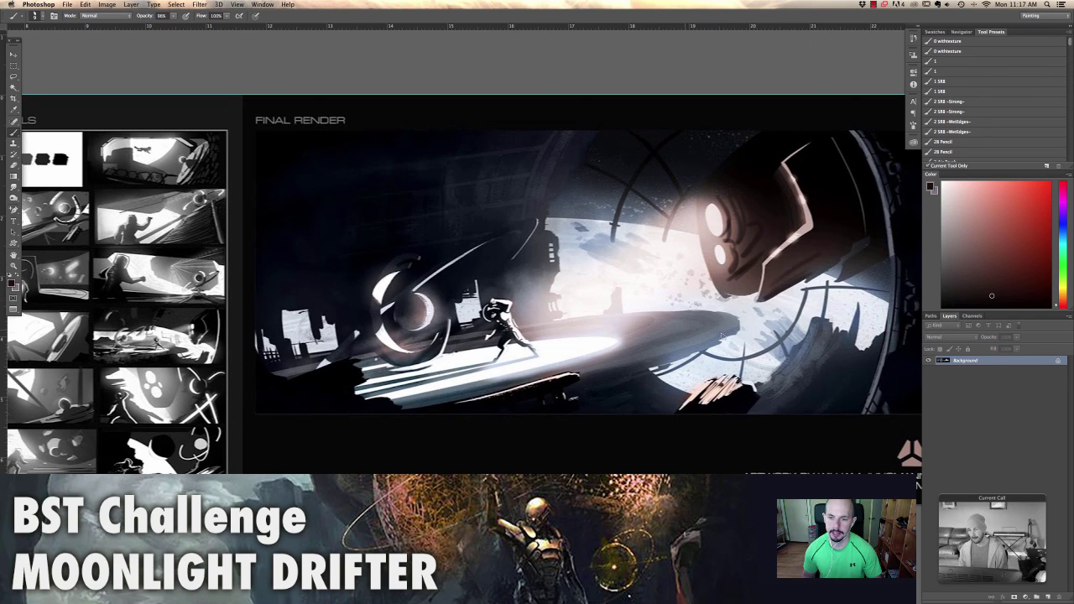
Paint dark blue-grey along the disc's lower edge, undoing two strokes, then pan to the reference boards
alt+click(670, 344)
drag(719, 337, 598, 385)
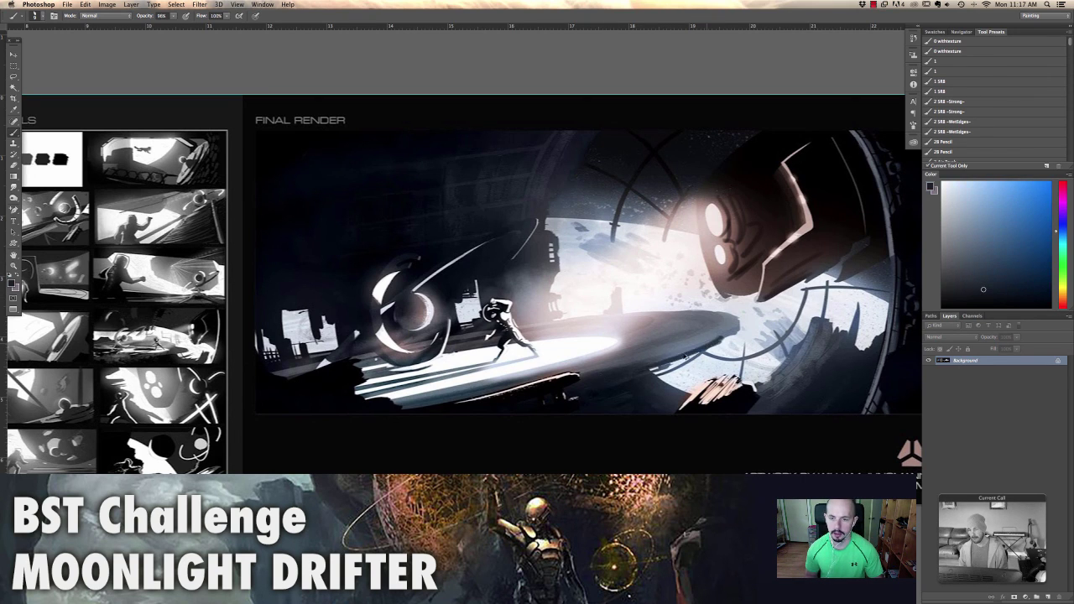
key(super+z)
mouse_move(715, 338)
mouse_down()
mouse_move(583, 379)
mouse_move(712, 338)
mouse_move(599, 376)
mouse_move(710, 340)
mouse_up()
key(super+z)
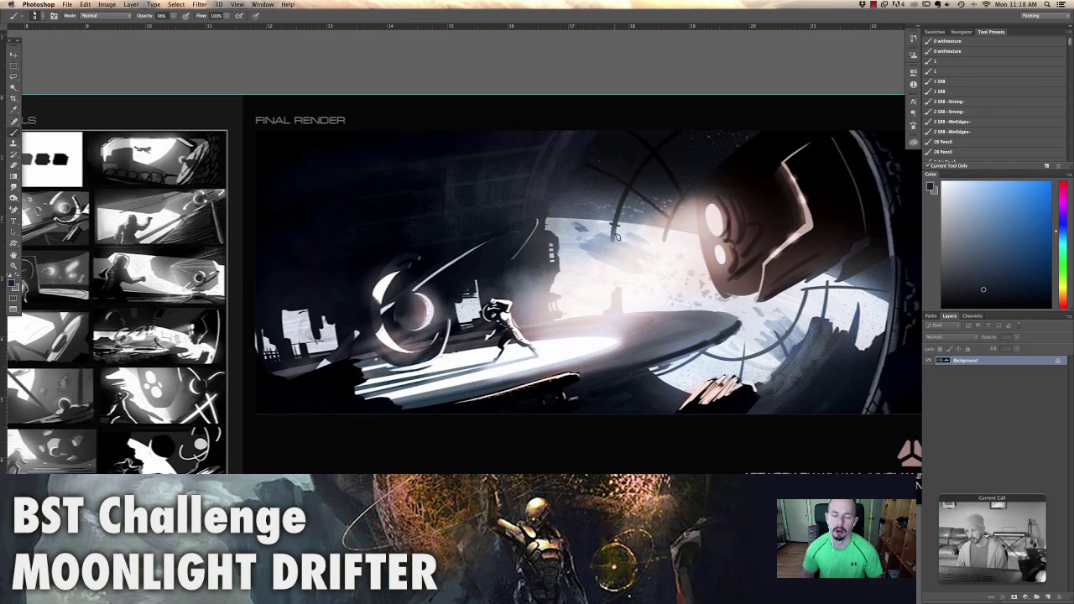
drag(157, 281, 653, 290)
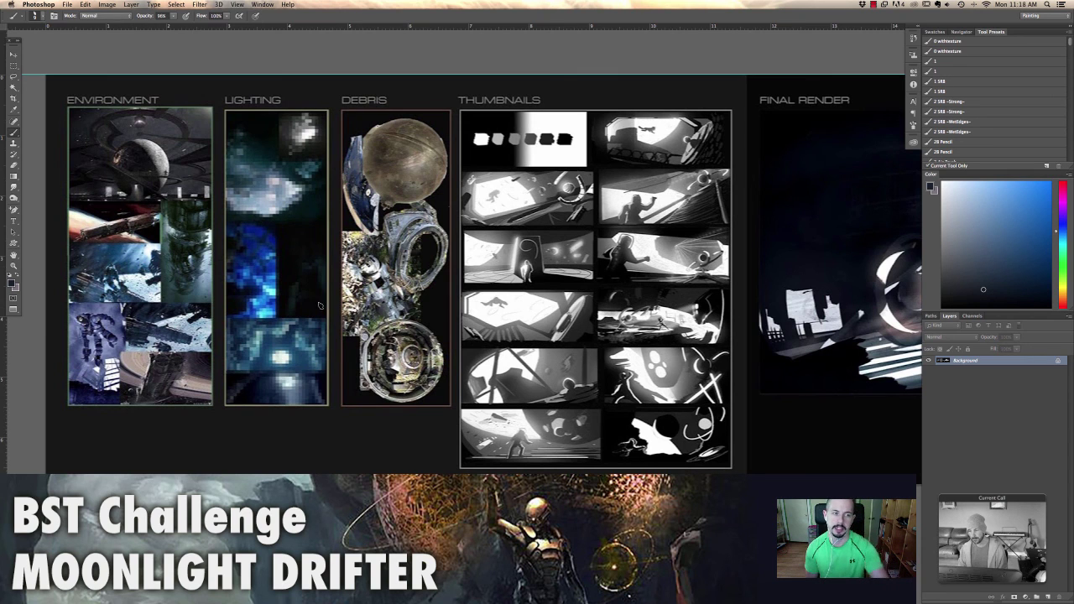
scroll(660, 209, right, 10)
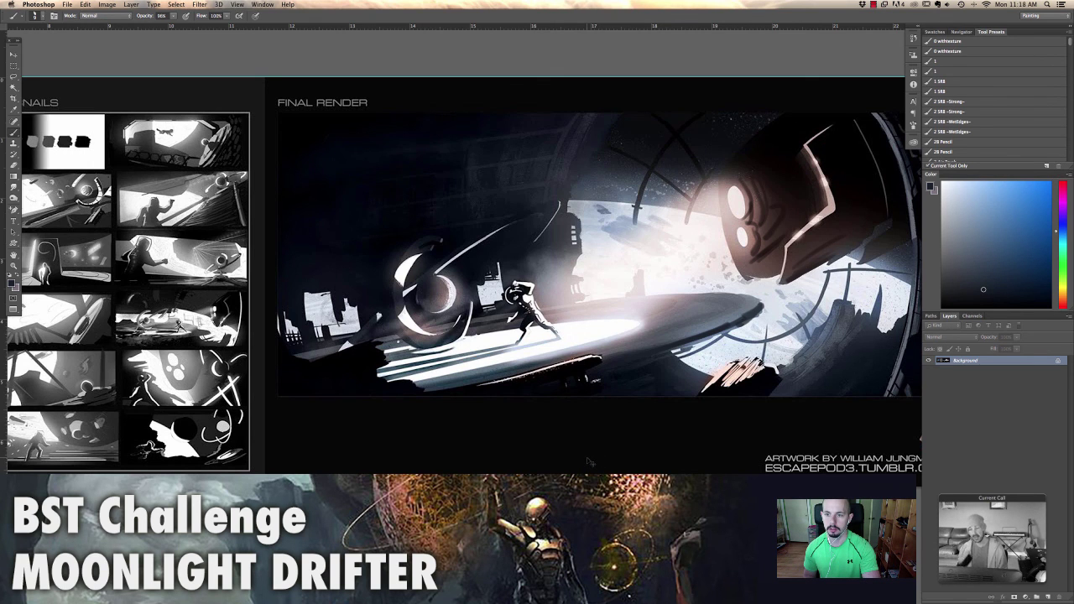
key(super+minus)
key(super+plus)
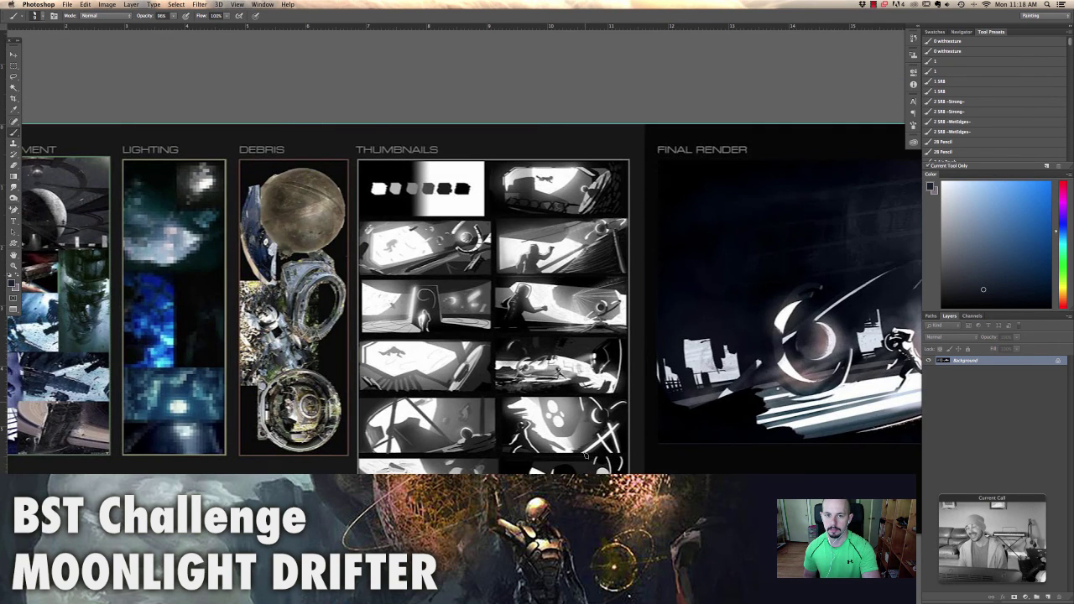
scroll(477, 334, right, 5)
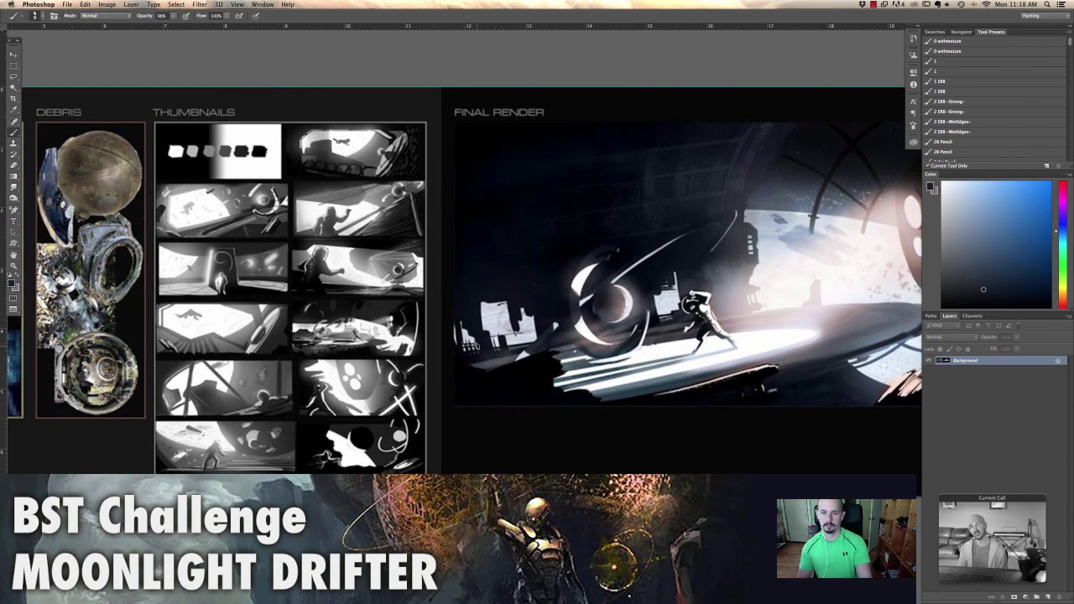
key(l)
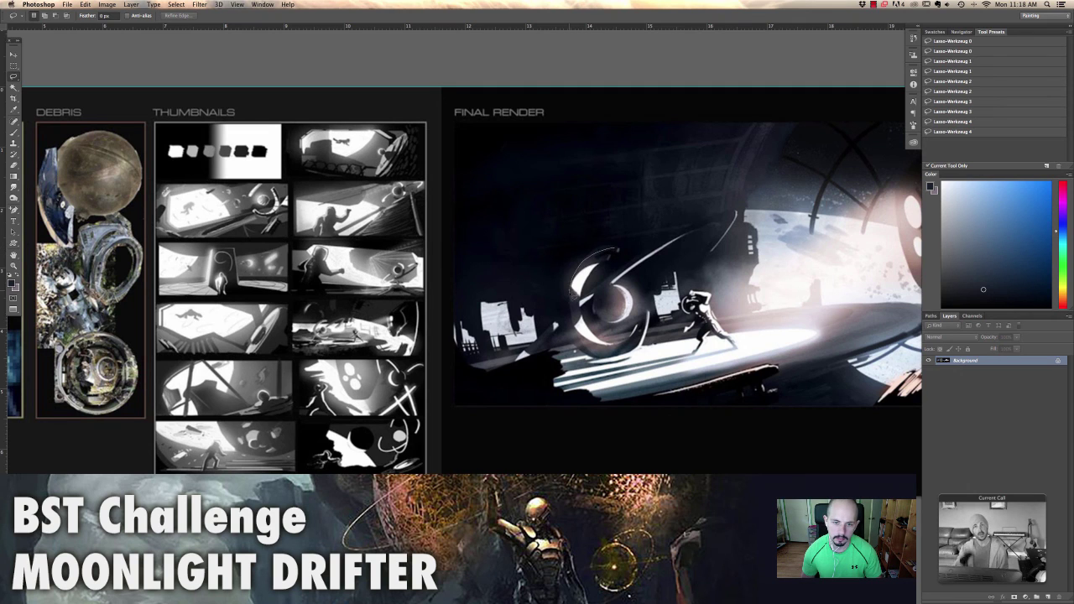
key(b)
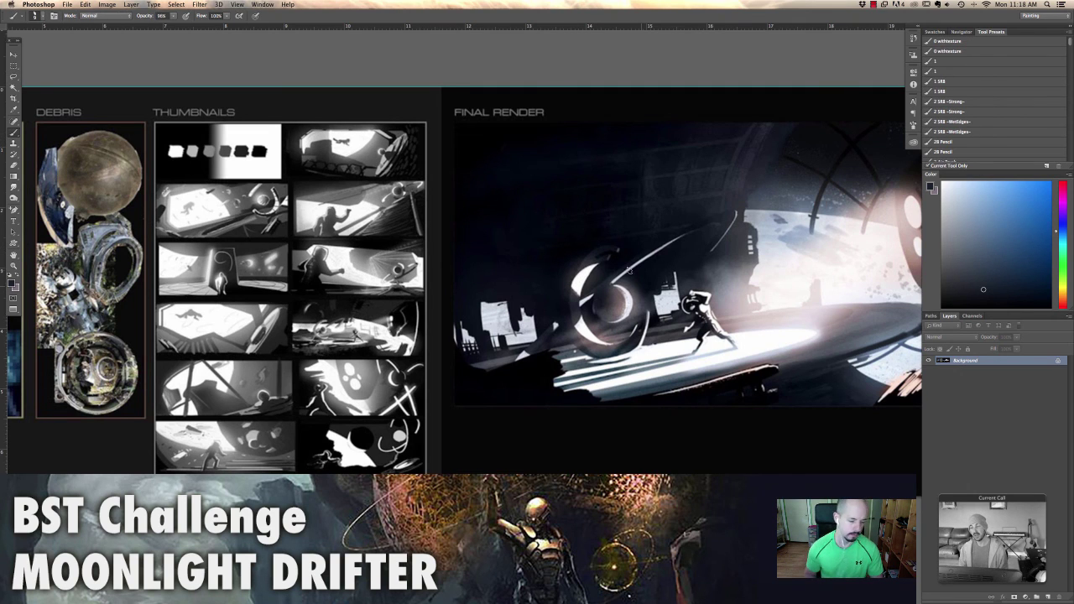
Set the brush to Color Dodge with a purple colour and paint a glow over the orb
right_click(643, 279)
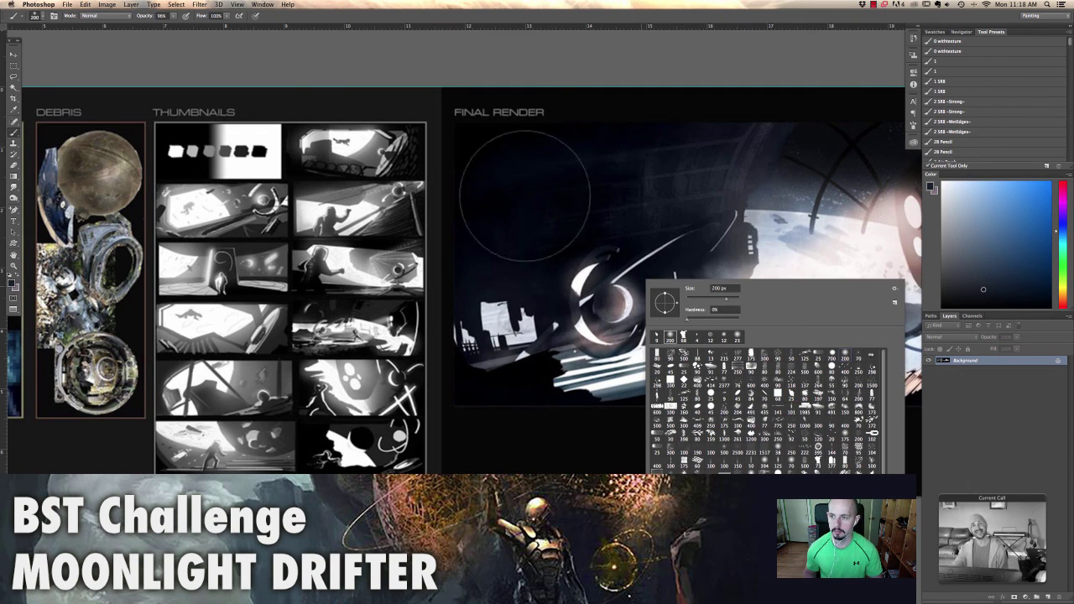
click(113, 17)
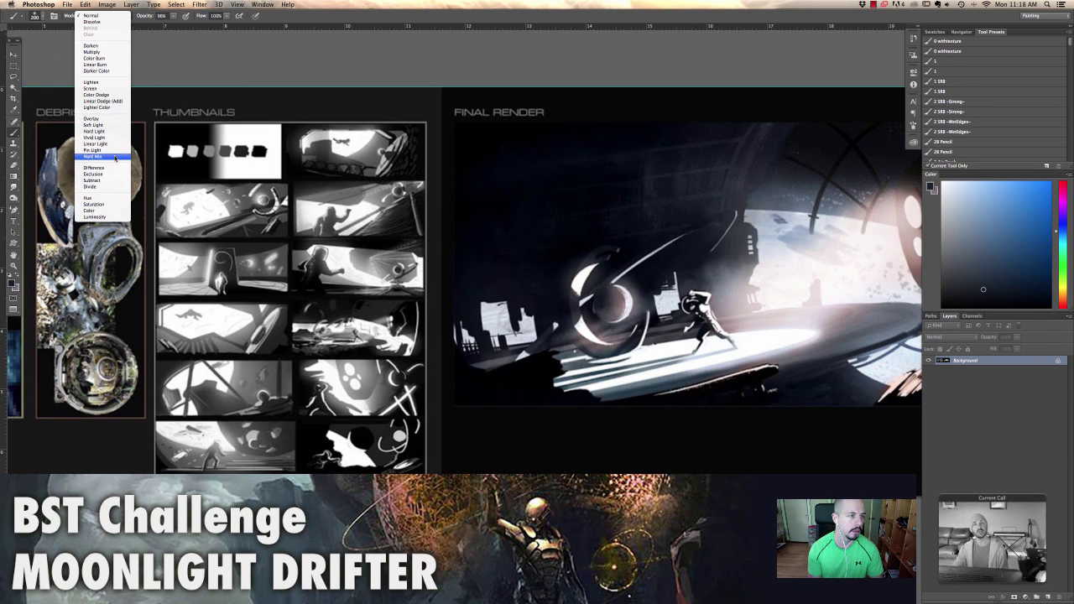
click(1044, 211)
click(1062, 209)
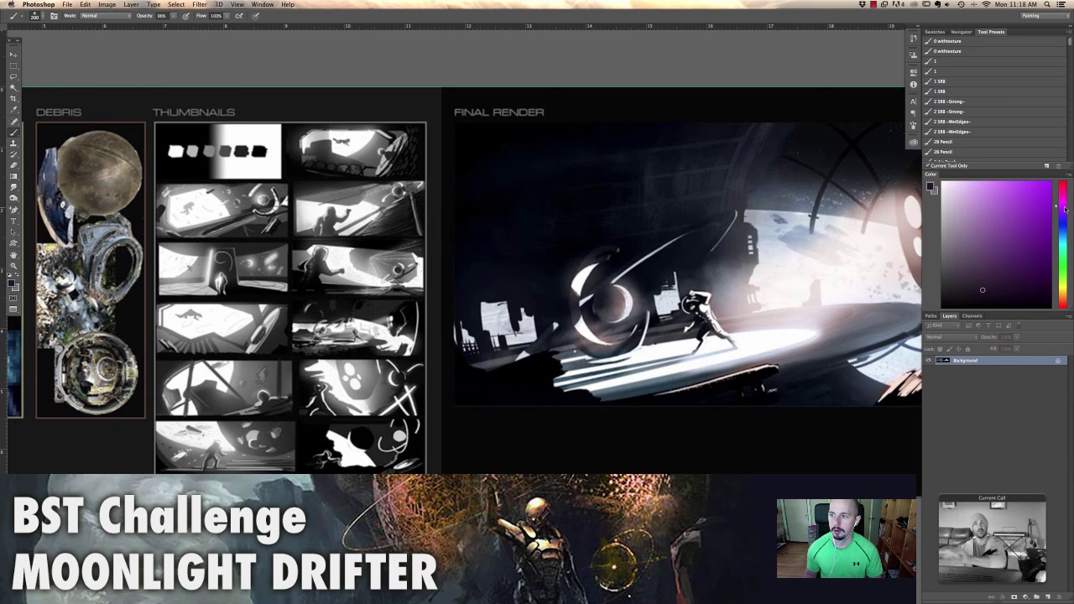
click(109, 16)
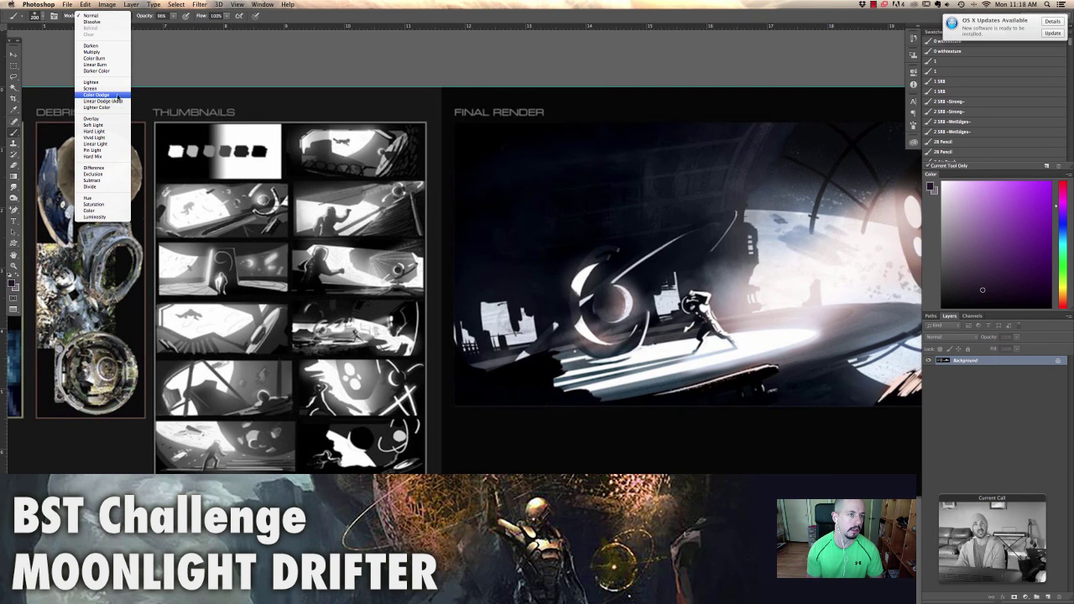
click(117, 96)
mouse_move(592, 315)
mouse_down()
mouse_move(616, 289)
mouse_move(574, 308)
mouse_move(629, 283)
mouse_move(613, 296)
mouse_move(579, 251)
mouse_up()
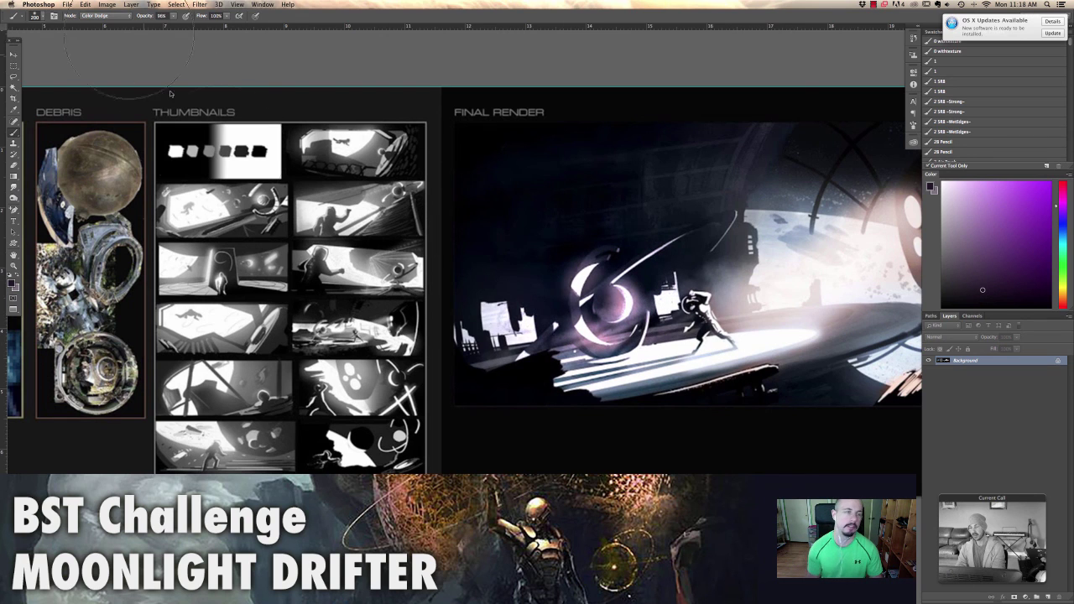
Switch the brush to Linear Dodge (Add), brighten the portal disc glow, then show all entry windows
click(109, 16)
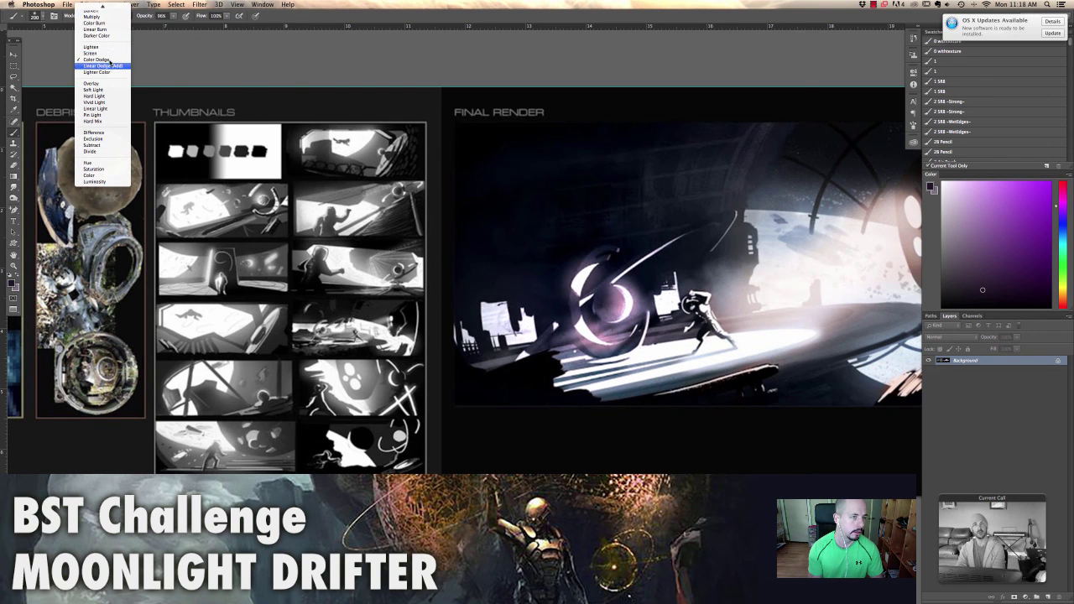
click(110, 67)
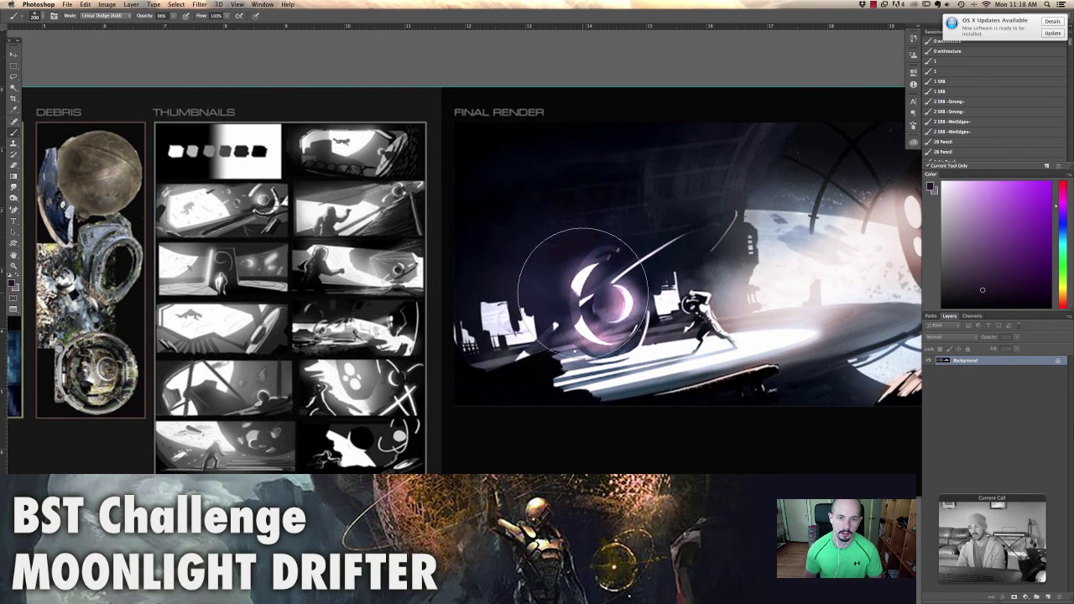
mouse_move(660, 268)
mouse_down()
mouse_move(610, 365)
mouse_move(534, 254)
mouse_move(516, 264)
mouse_move(543, 351)
mouse_up()
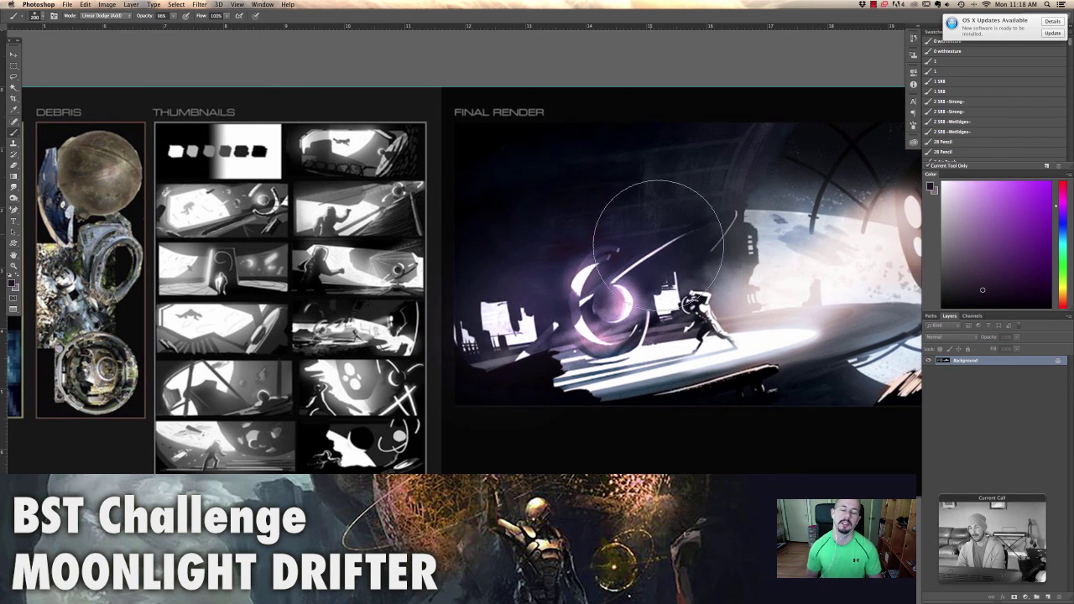
scroll(610, 130, right, 5)
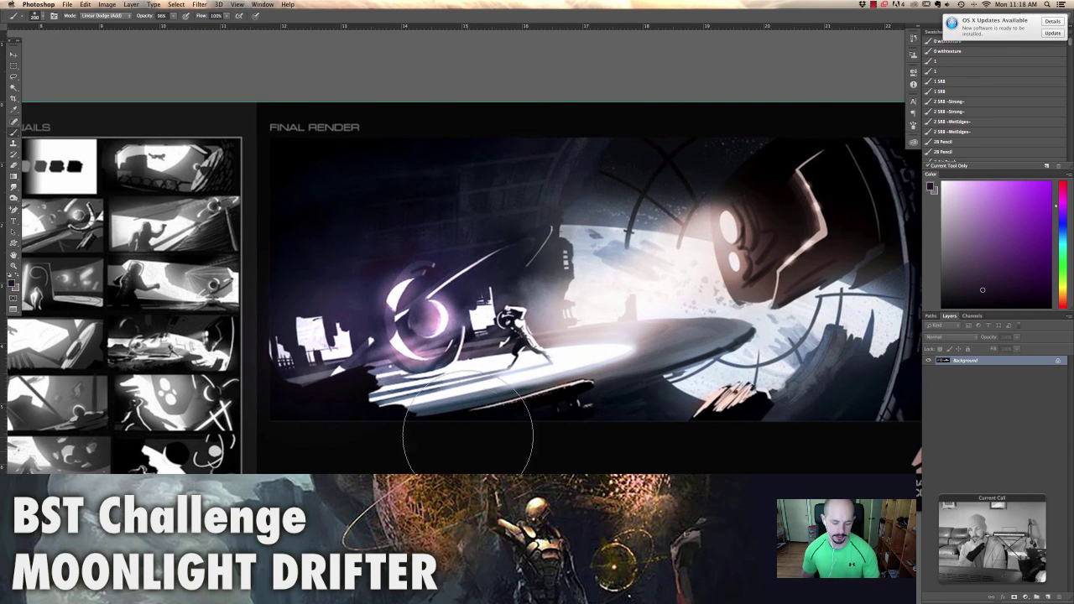
key(ctrl+Down)
Shrink the current entry's document window and move a window toward the centre
click(439, 383)
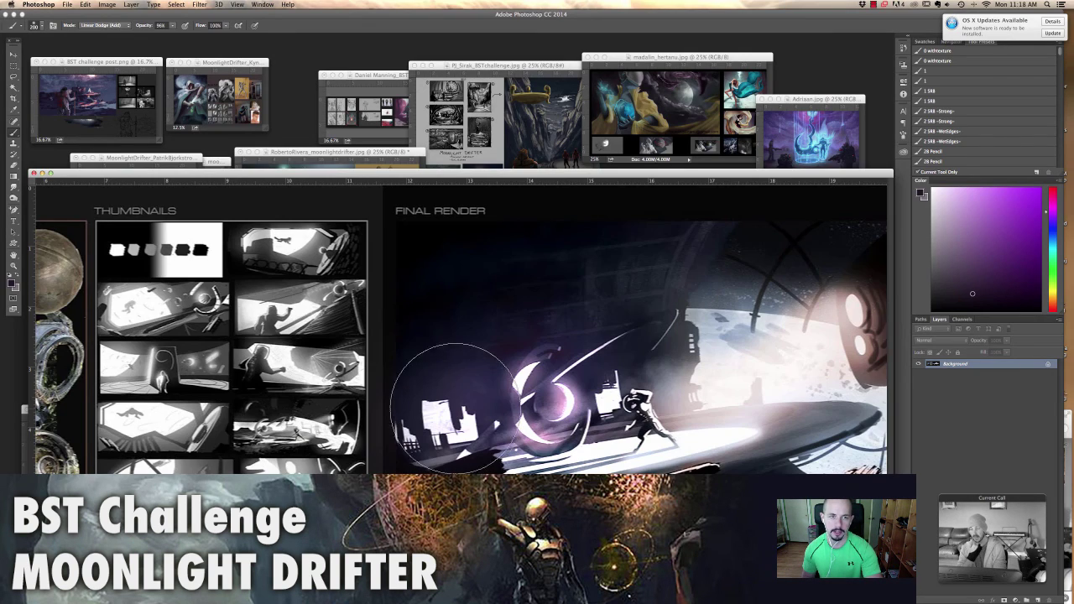
double_click(105, 173)
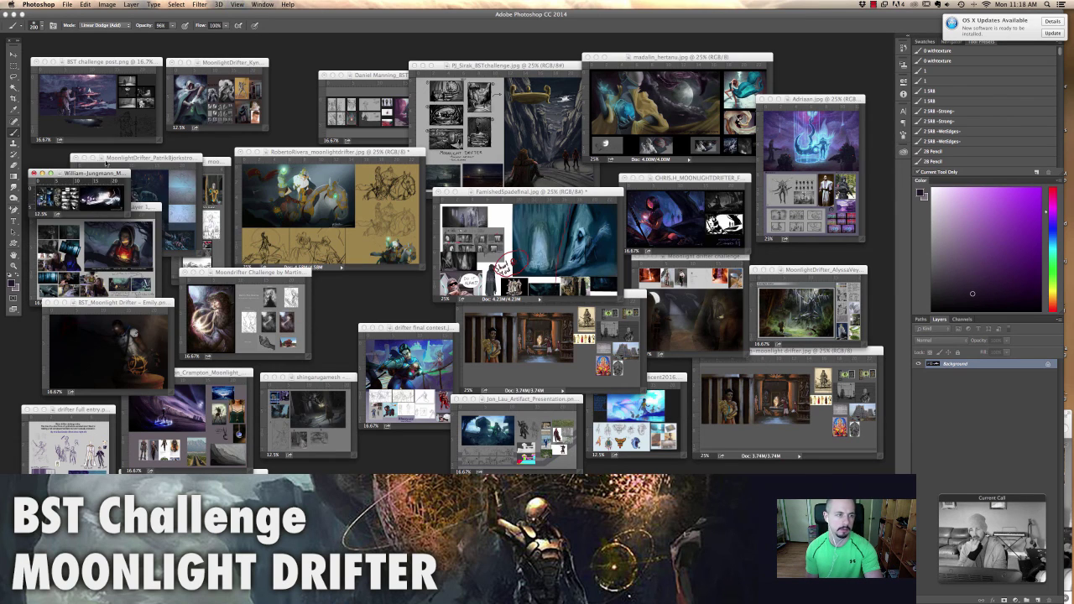
drag(109, 174, 387, 263)
Bring the drifter final contest entry forward at 50%, then view it full screen zoomed in closer
click(405, 392)
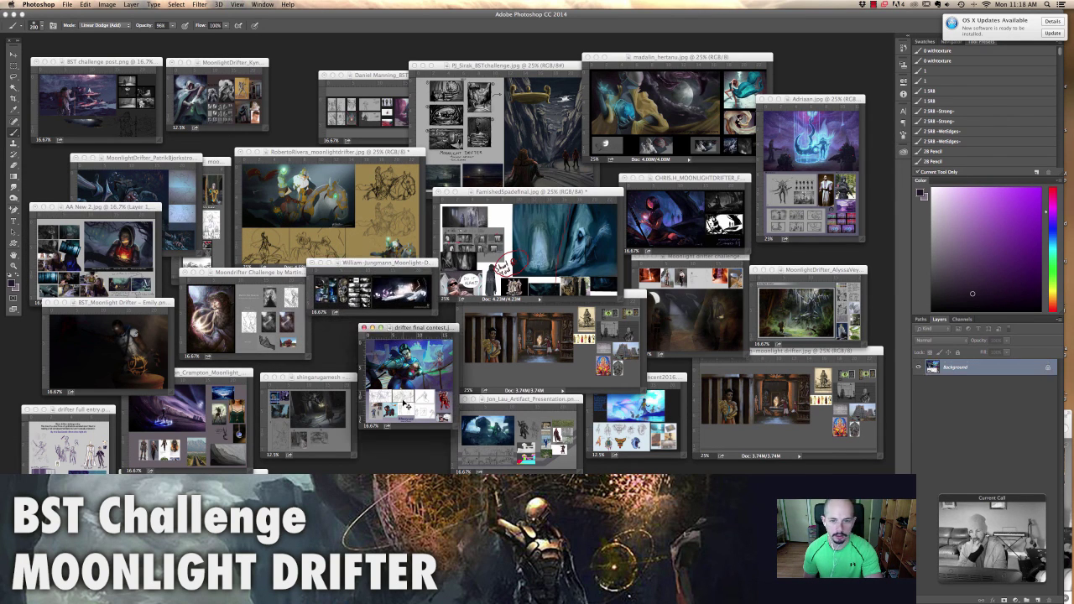
key(super+equal)
key(super+equal)
key(super+equal)
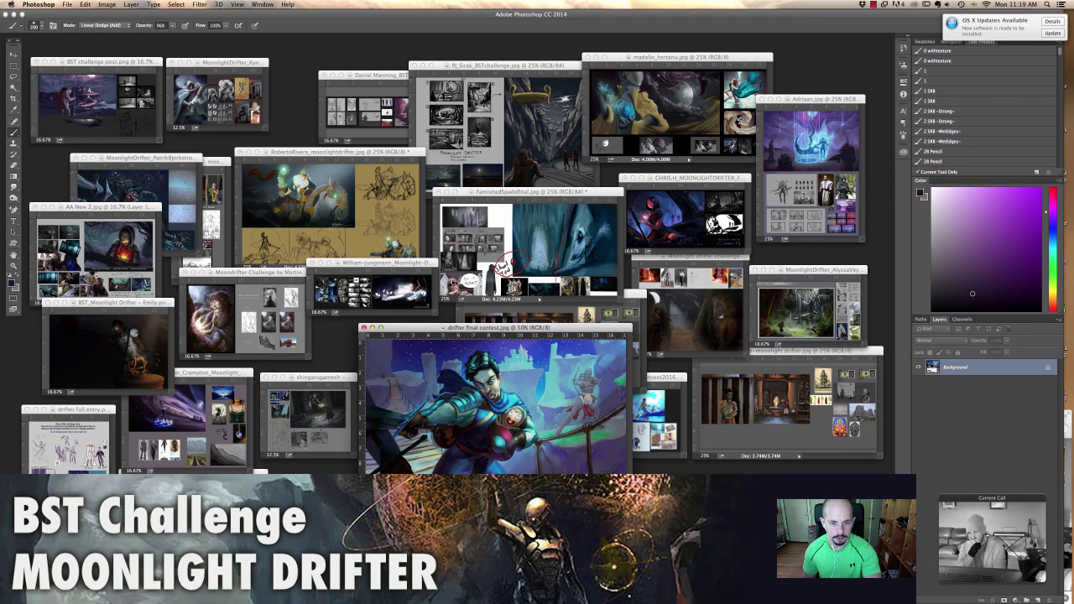
drag(459, 330, 416, 205)
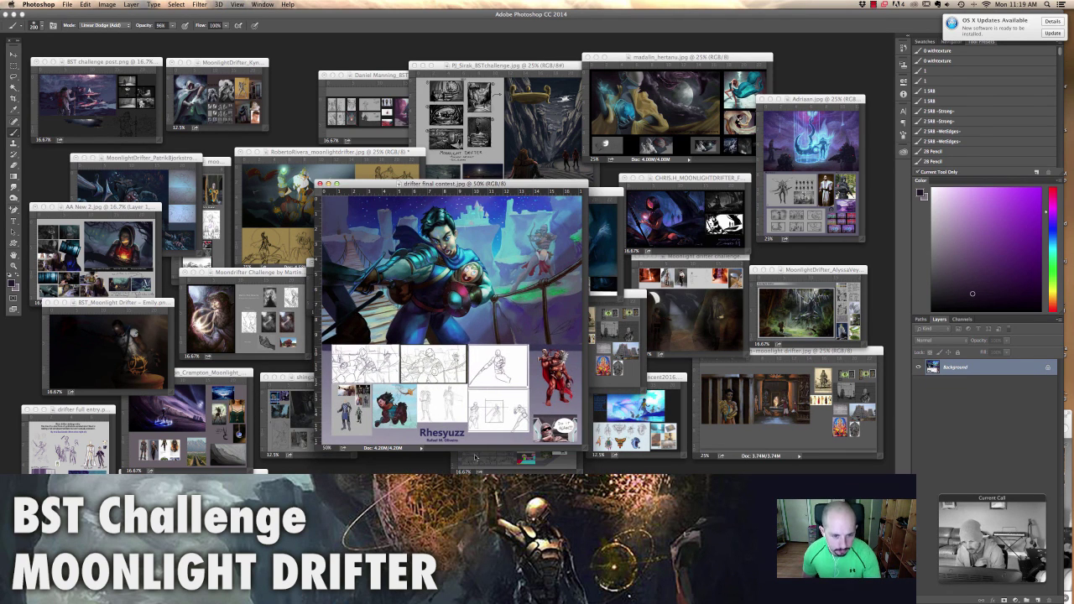
key(f)
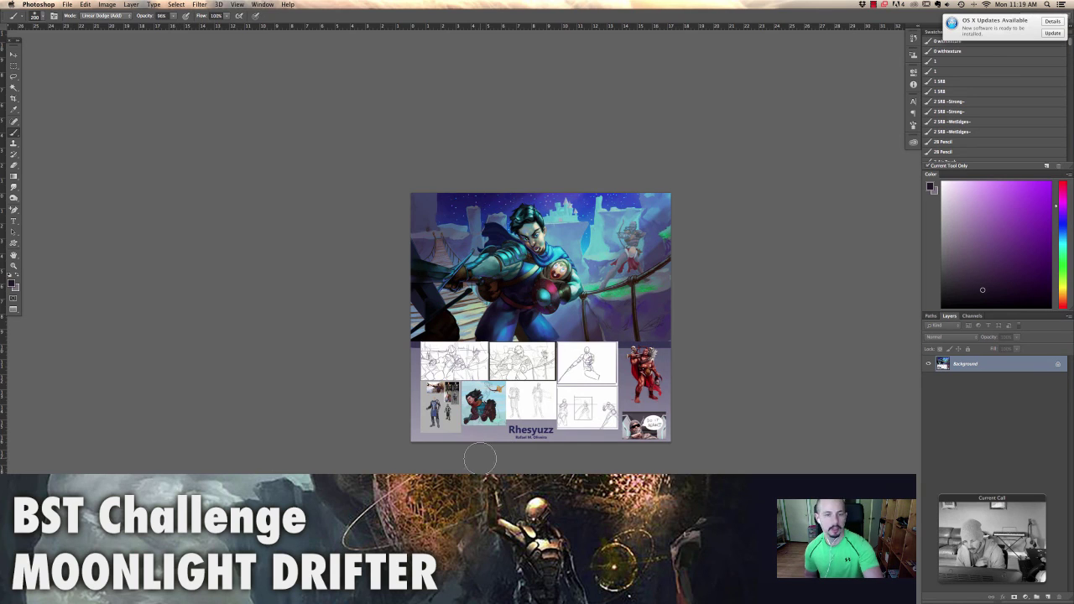
key(super+equal)
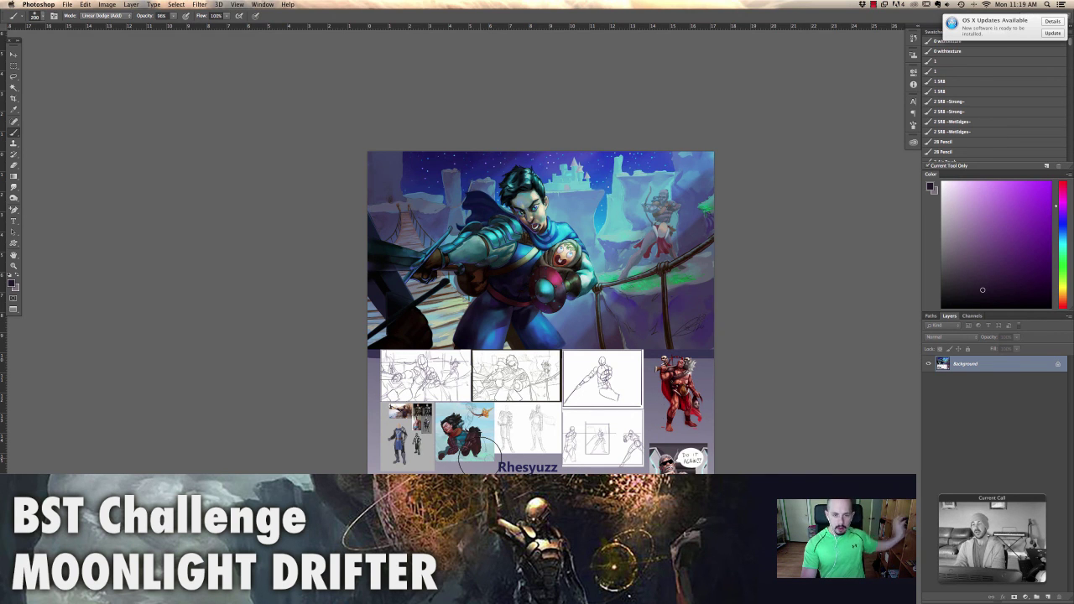
key(super+equal)
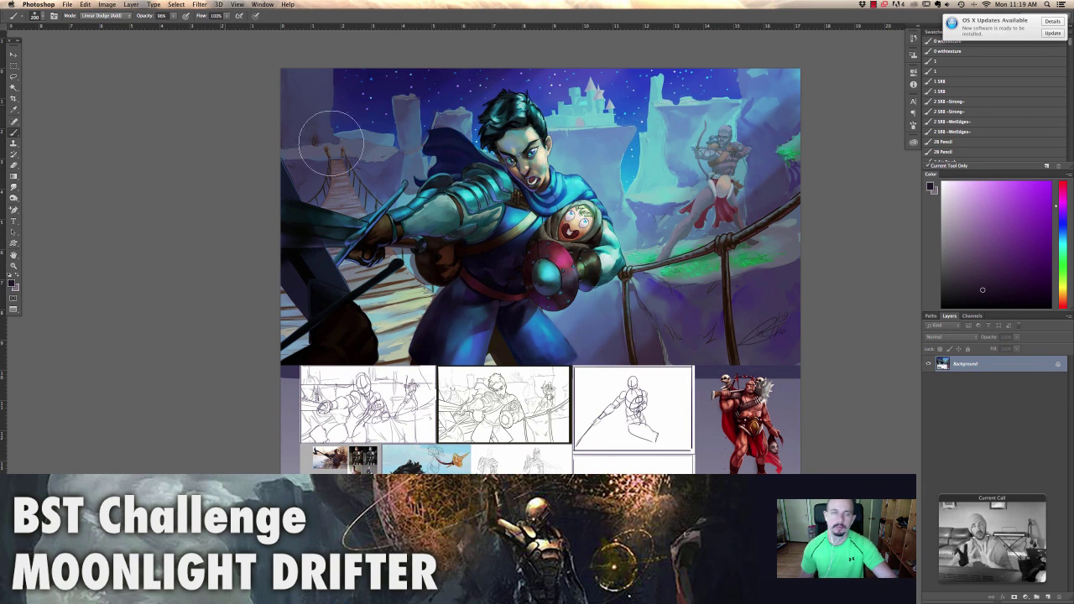
click(108, 4)
Try a -40 Hue/Saturation desaturation, cancel it, and switch to the Brush tool
mouse_move(121, 29)
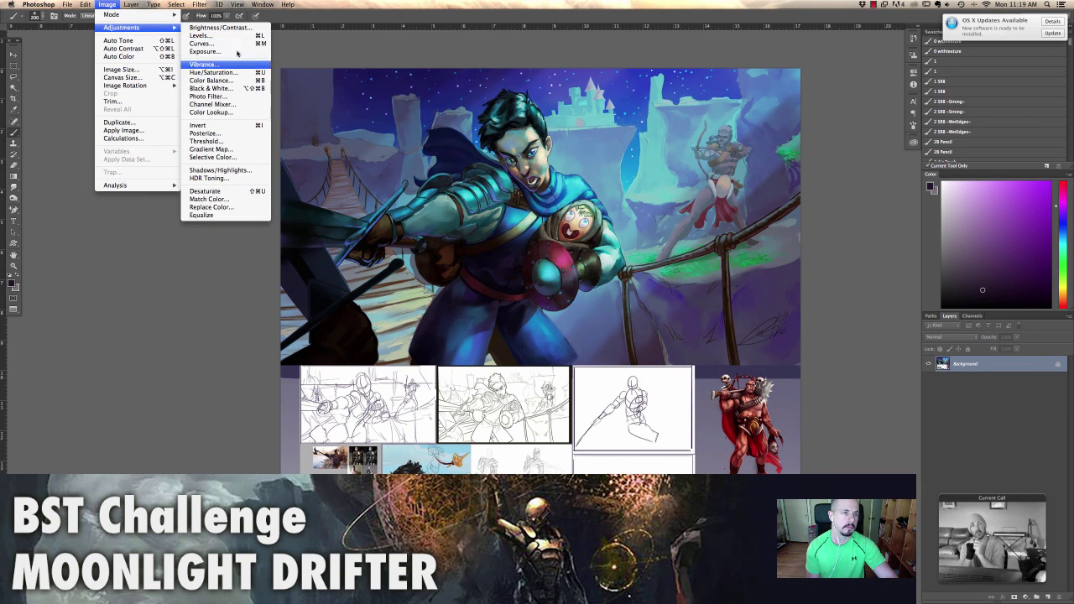
click(212, 72)
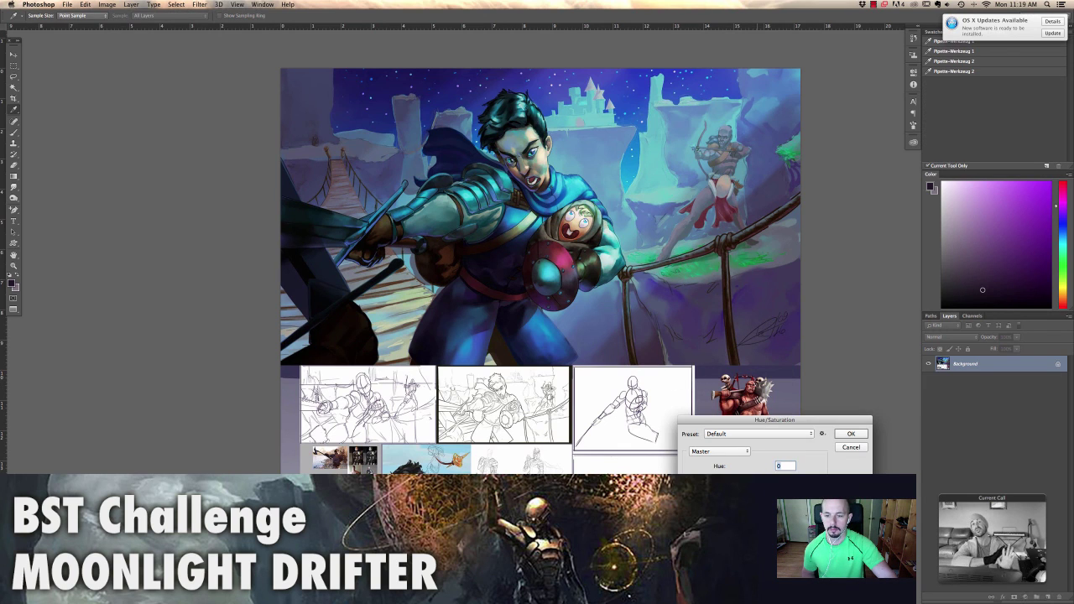
key(Tab)
text(-40)
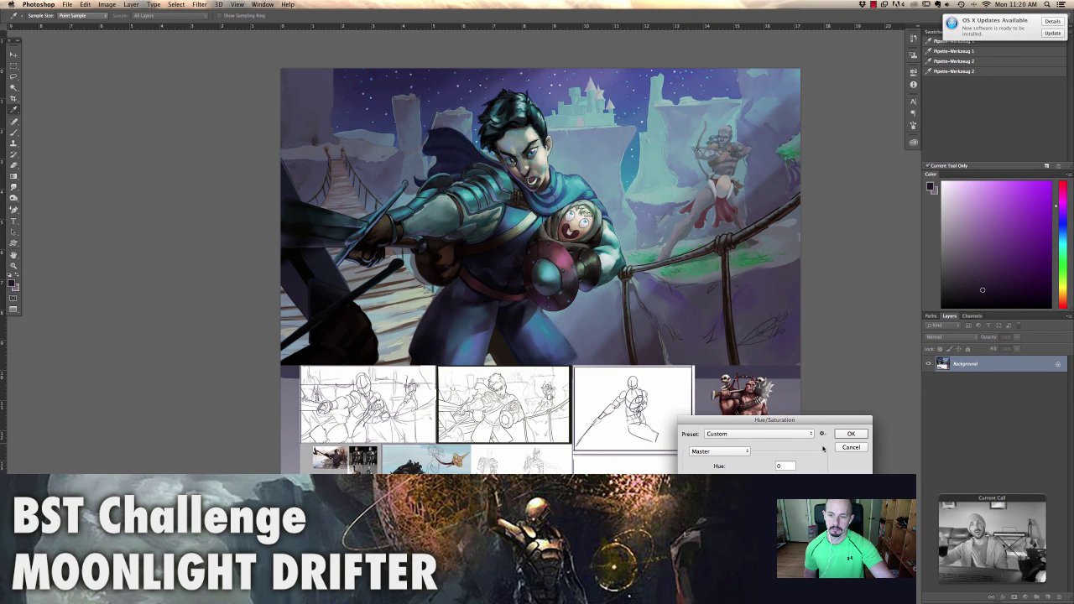
click(849, 446)
key(b)
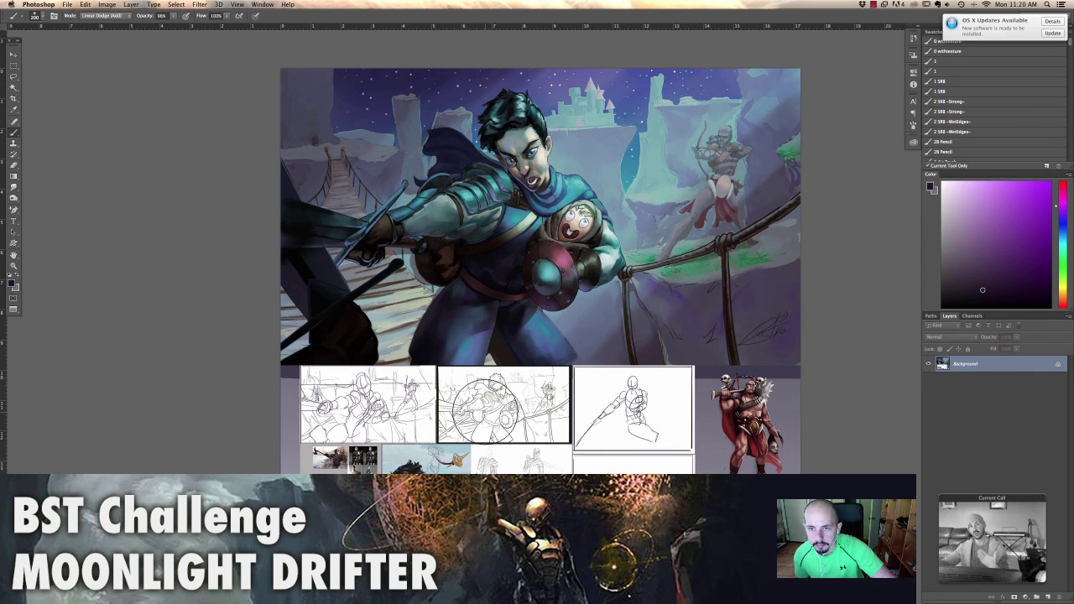
Lighten the character's belt and leg with a Linear Dodge stroke, leave full screen and switch to Chrome
mouse_move(446, 267)
mouse_down()
mouse_move(450, 344)
mouse_move(449, 331)
mouse_move(440, 336)
mouse_up()
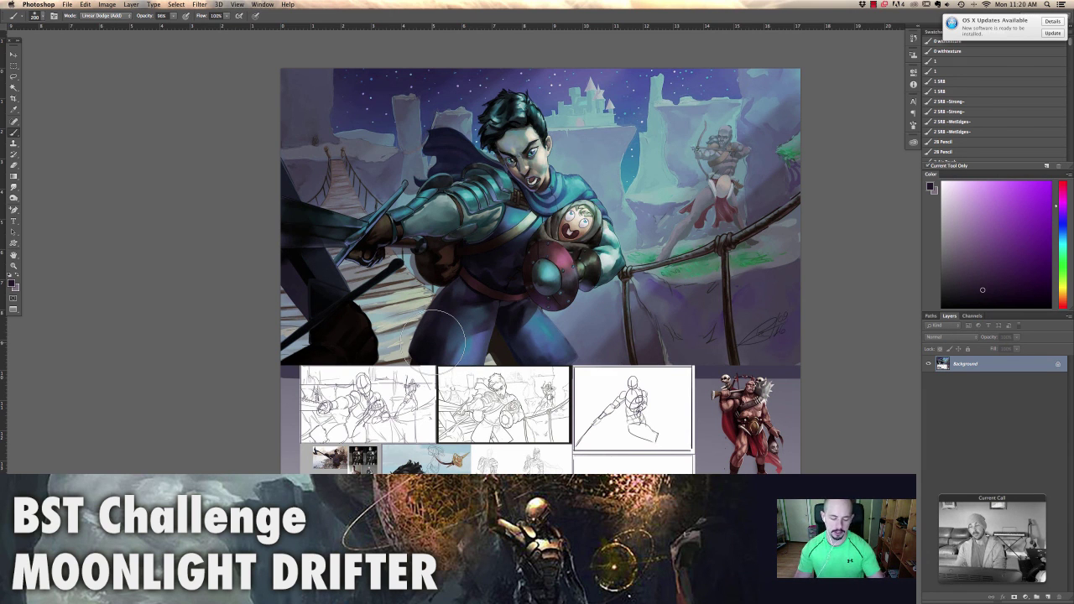
key(f)
key(f)
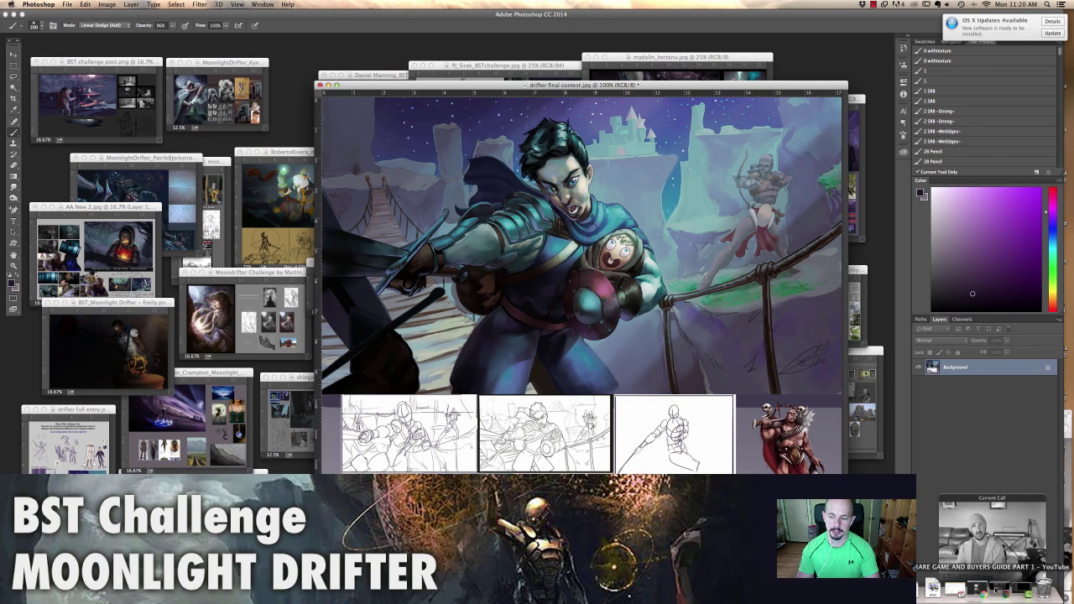
key(super+Tab)
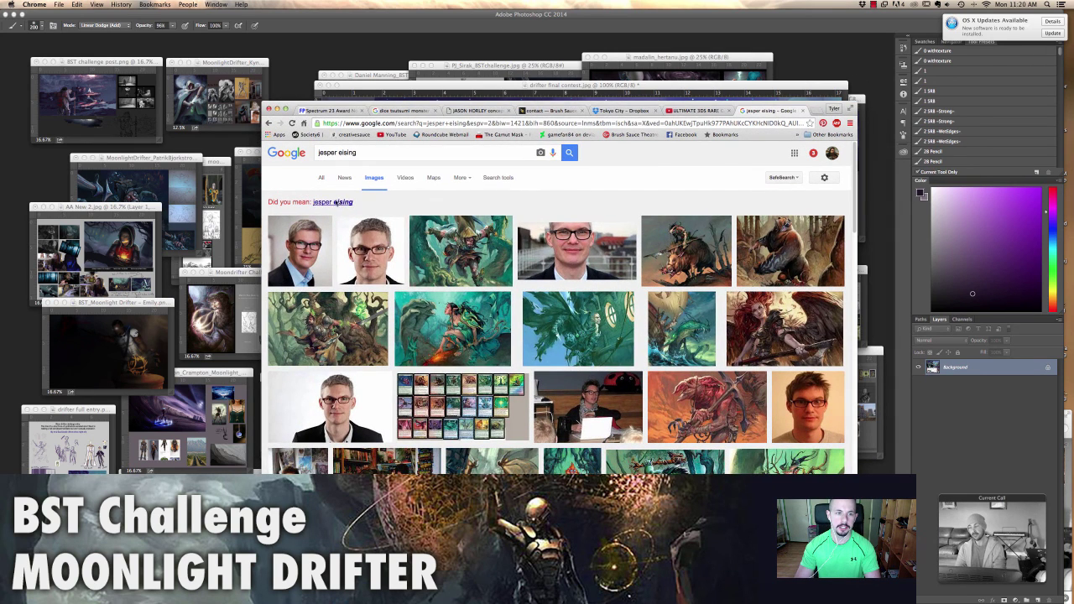
Search the corrected artist name, preview the blue icy and dragon paintings, then minimize Chrome
click(336, 203)
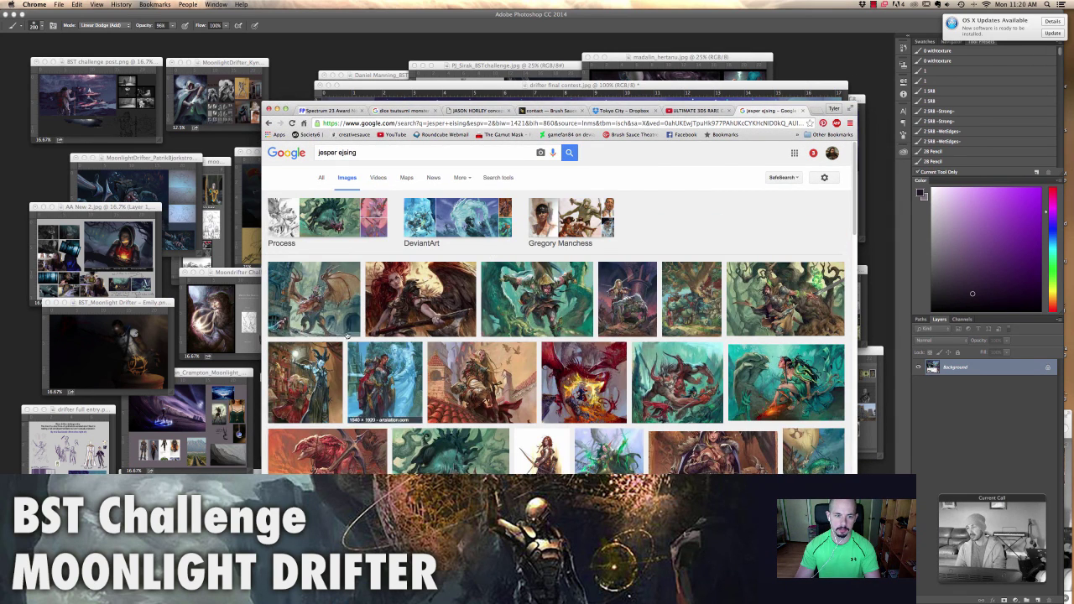
scroll(639, 317, down, 3)
scroll(639, 317, down, 3)
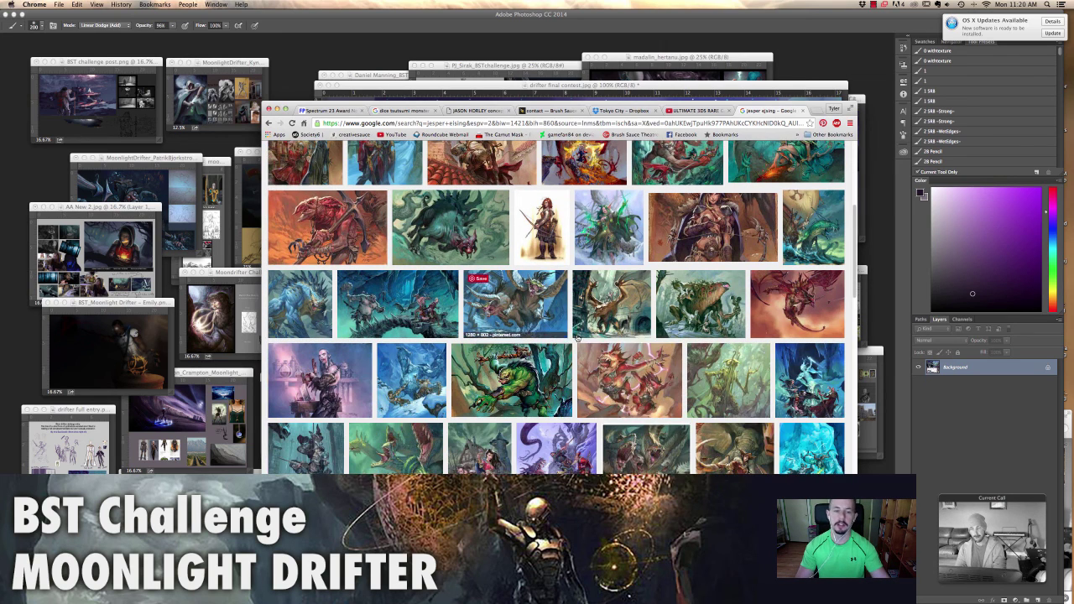
scroll(639, 316, down, 3)
click(411, 453)
scroll(561, 216, up, 2)
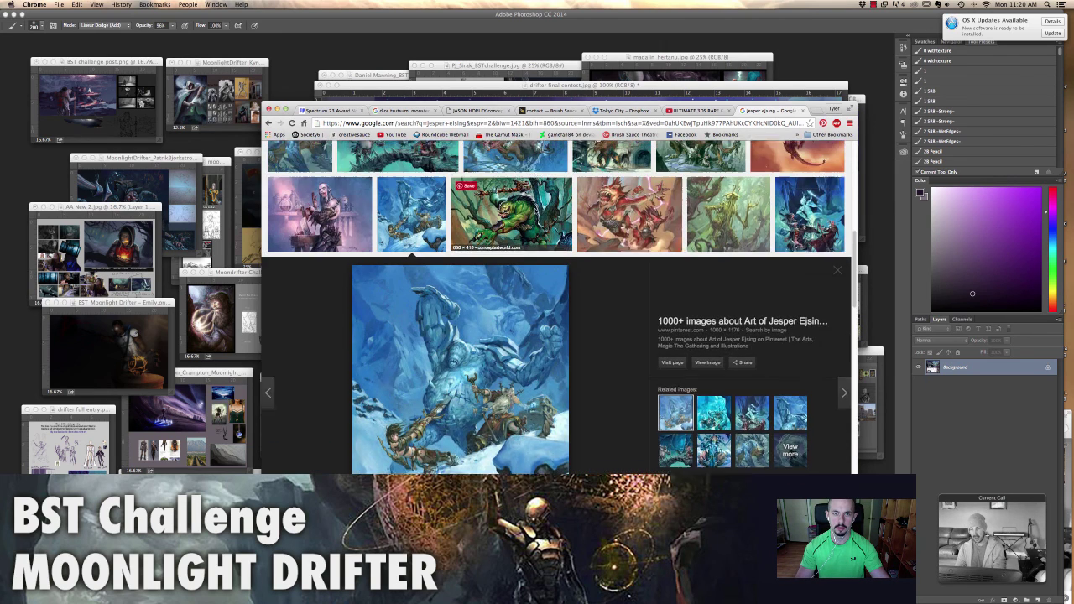
click(515, 175)
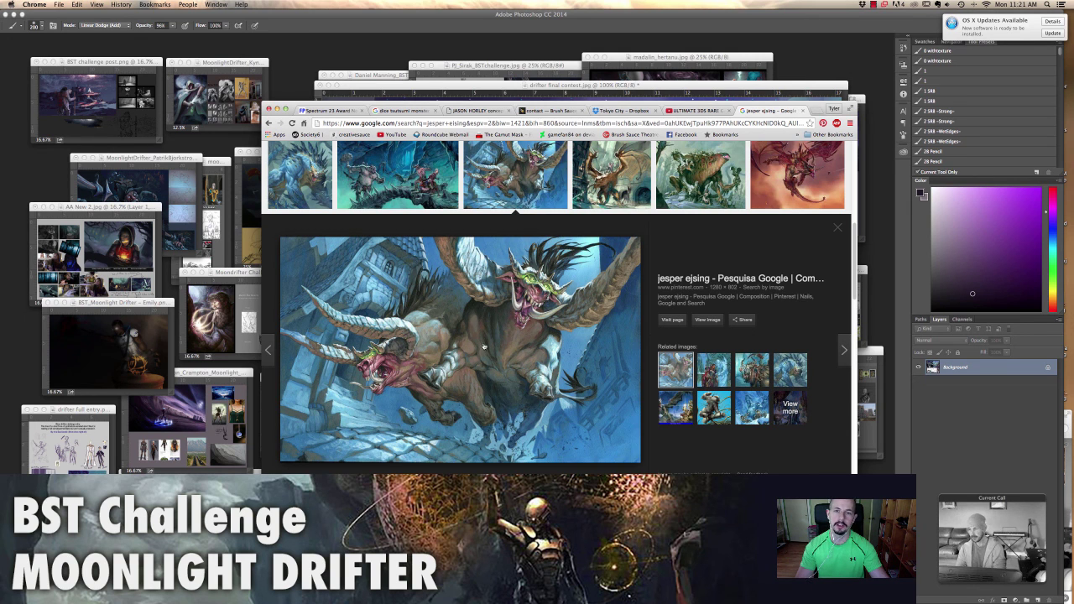
key(super+m)
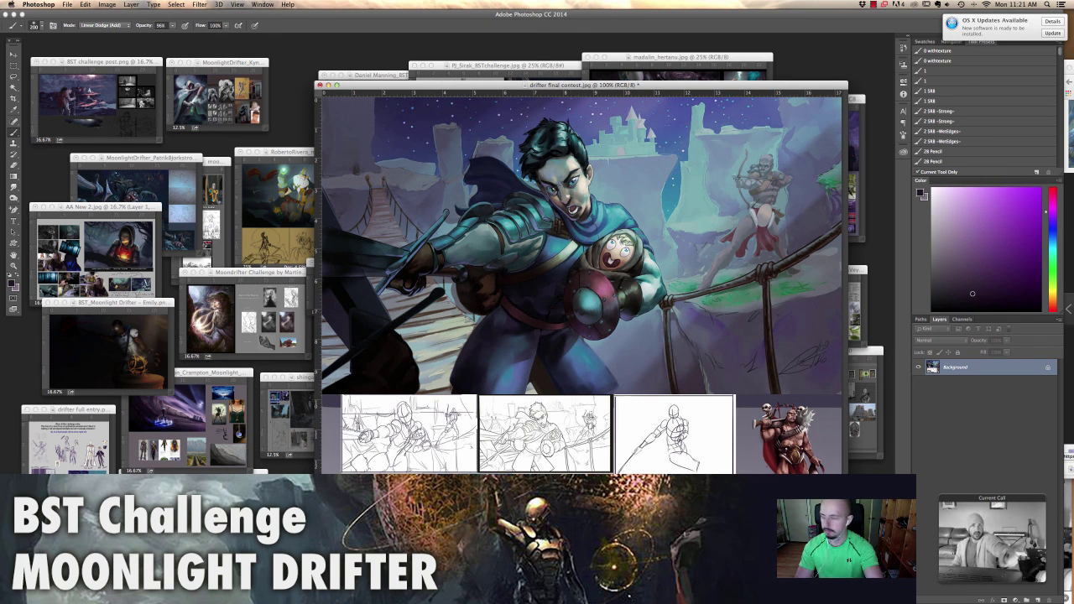
Cycle back to the drifter painting, return to standard screen mode and zoom it out to 33.3%
key(ctrl+Tab)
key(ctrl+shift+Tab)
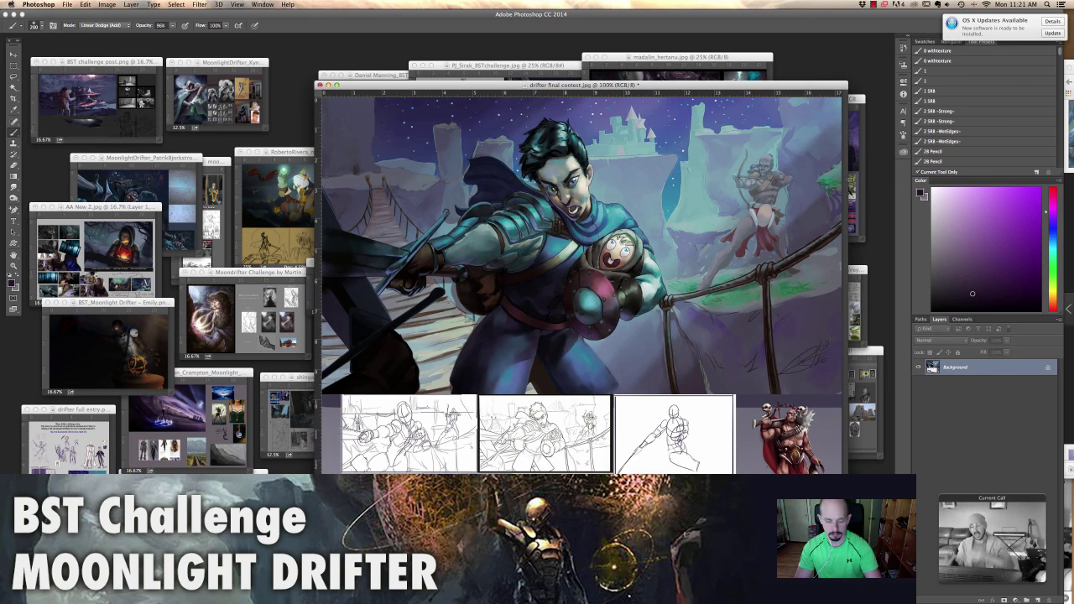
key(f)
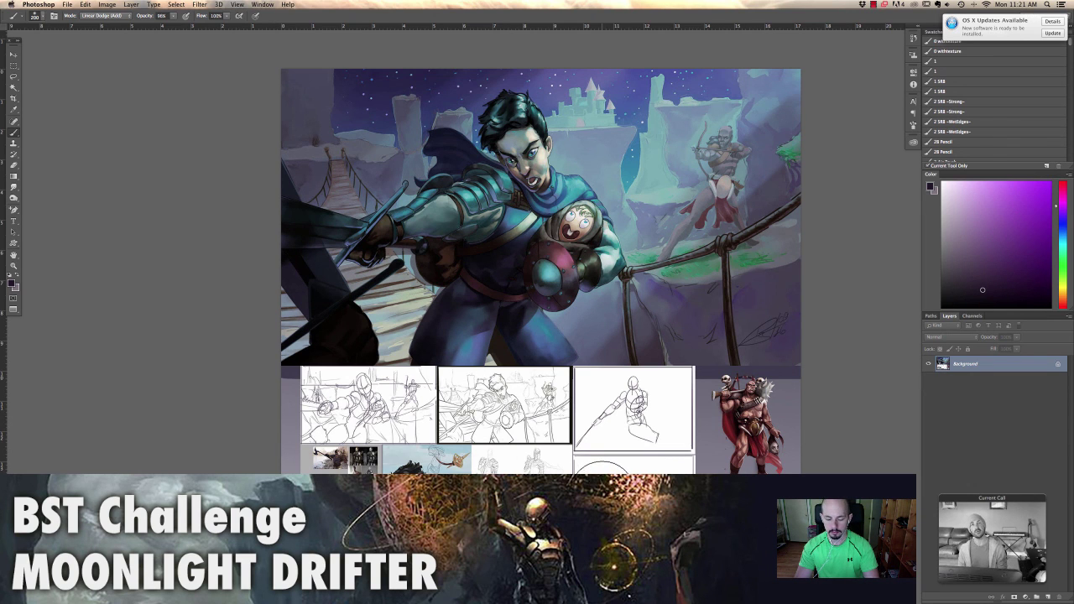
key(f)
key(f)
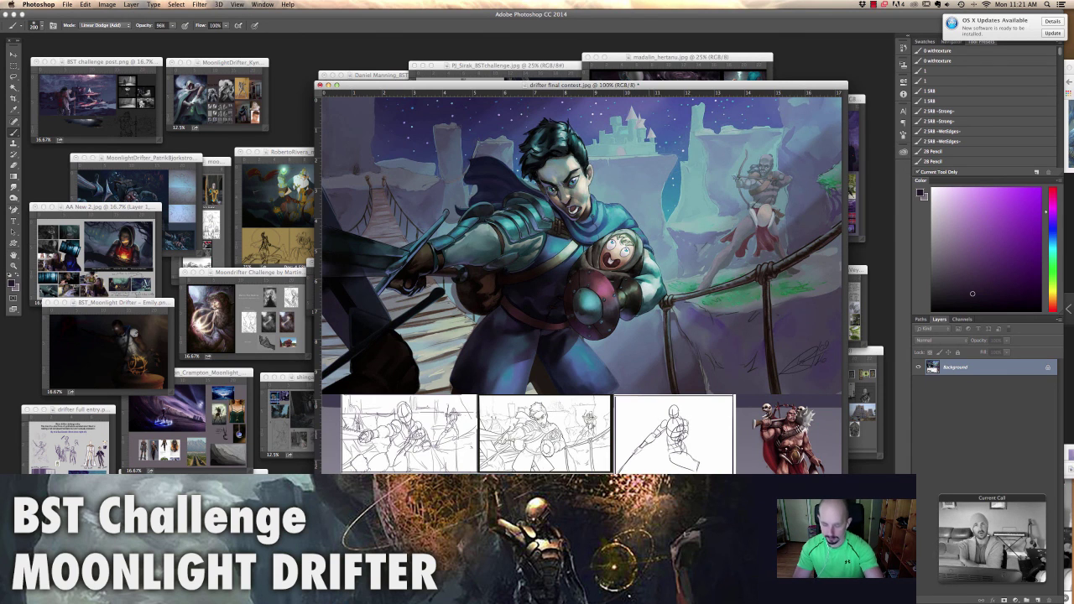
key(super+minus)
key(super+minus)
Zoom the drifter entry out and move its window out of the way
key(super+minus)
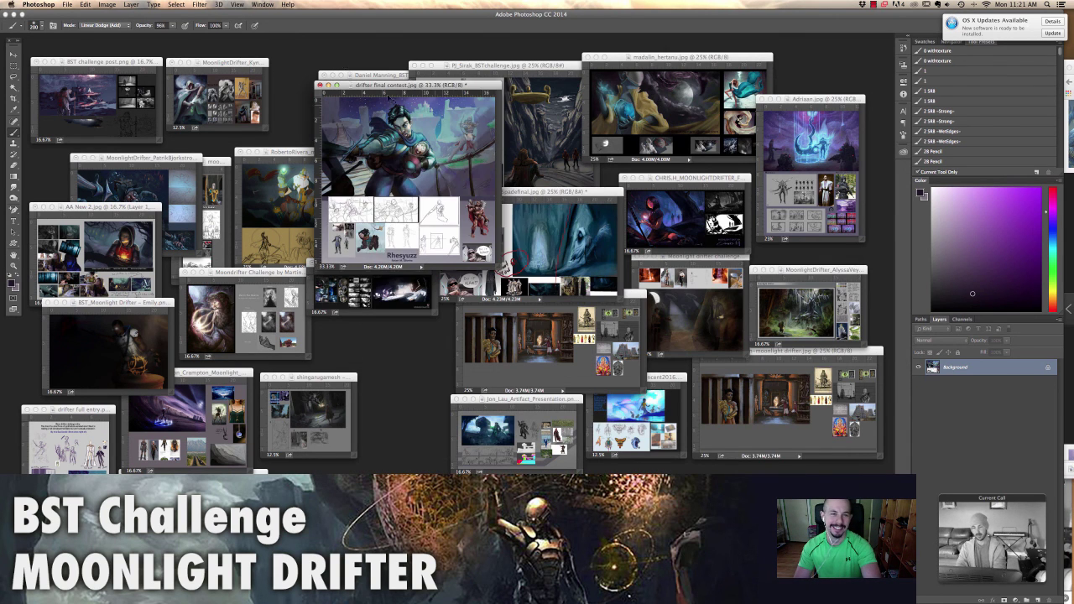
key(super+minus)
key(super+minus)
drag(418, 85, 428, 312)
click(535, 323)
key(super+minus)
key(super+minus)
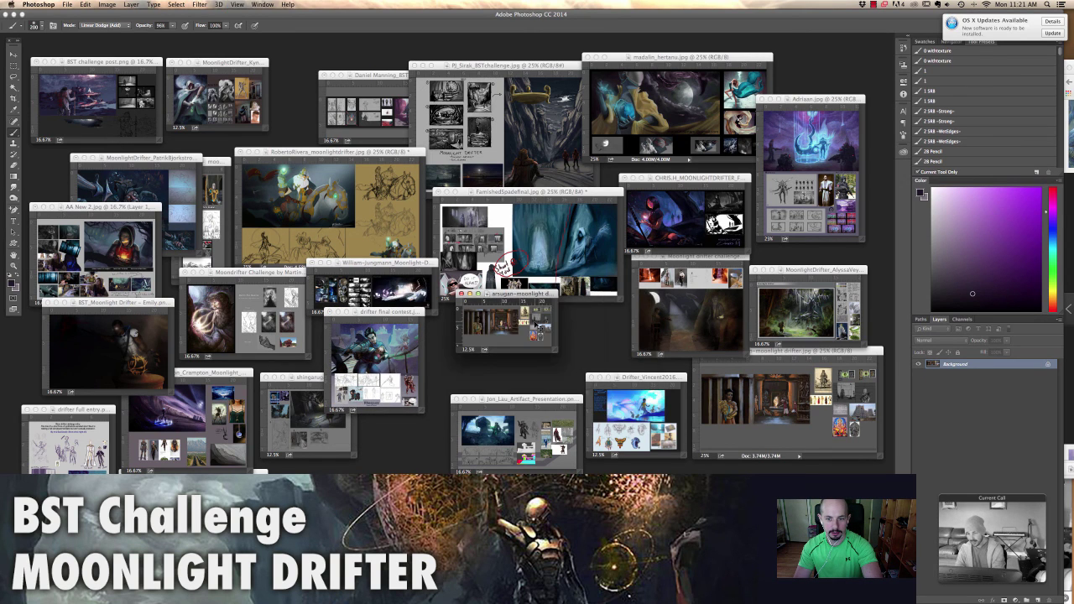
Zoom the temple interior entry to 50% and show it alone in full-screen mode
key(super+plus)
key(super+plus)
key(super+plus)
key(super+plus)
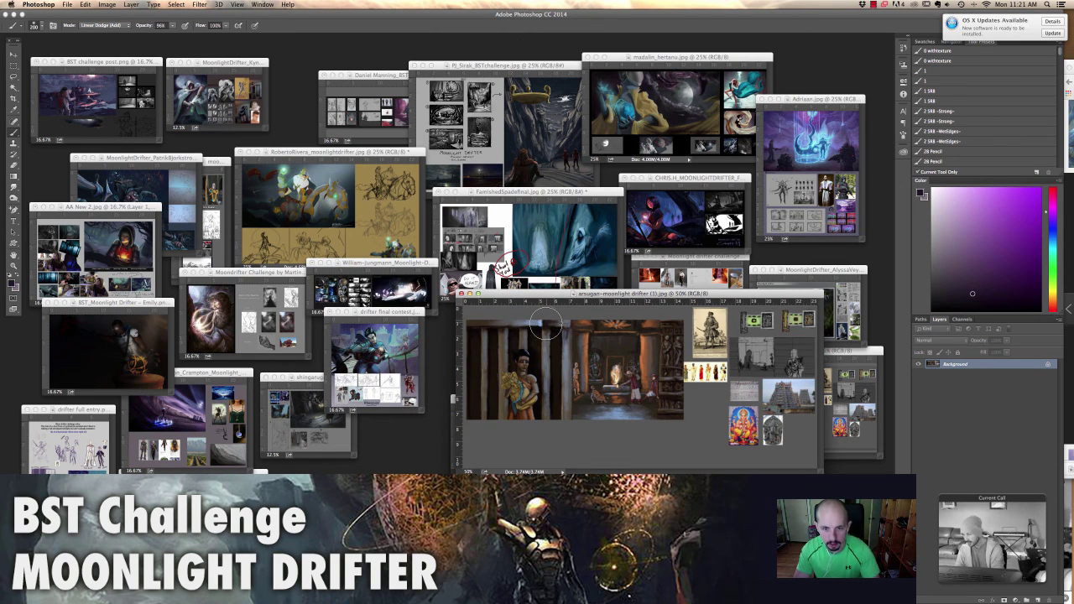
key(f)
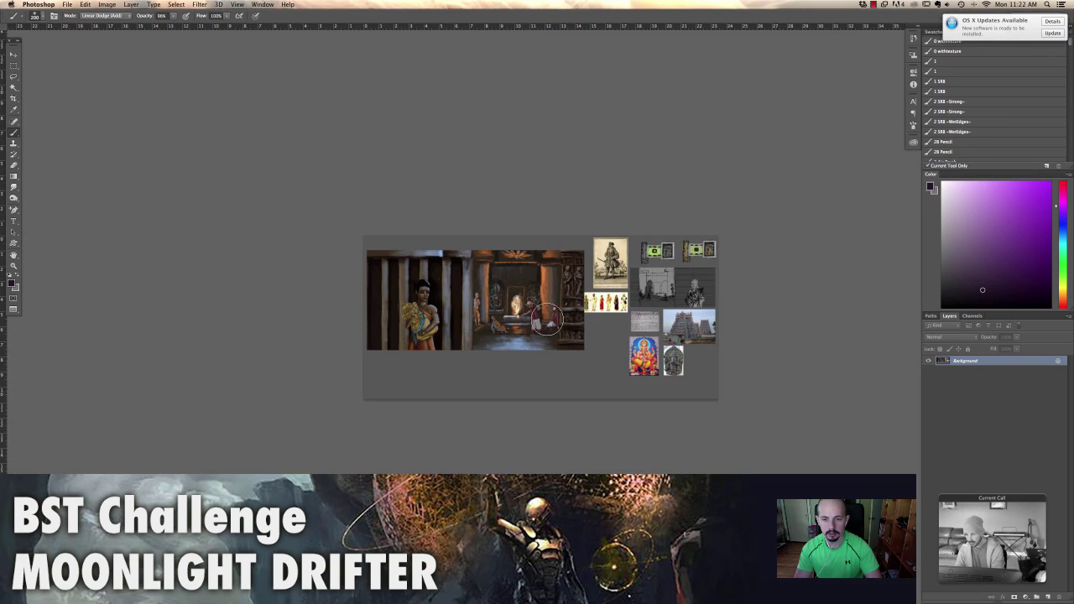
scroll(547, 319, up, 6)
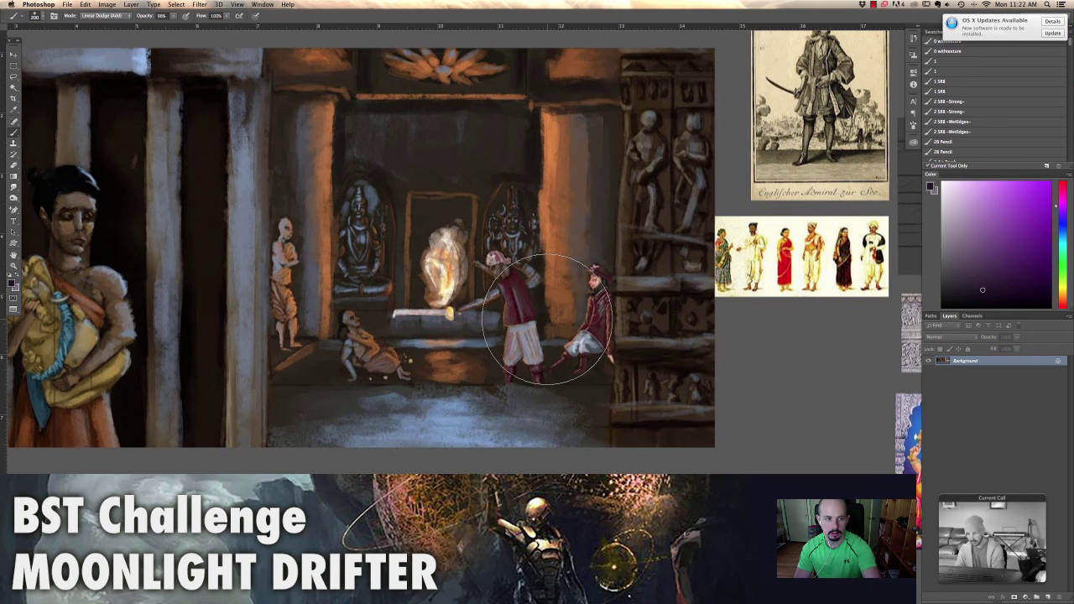
scroll(547, 319, down, 3)
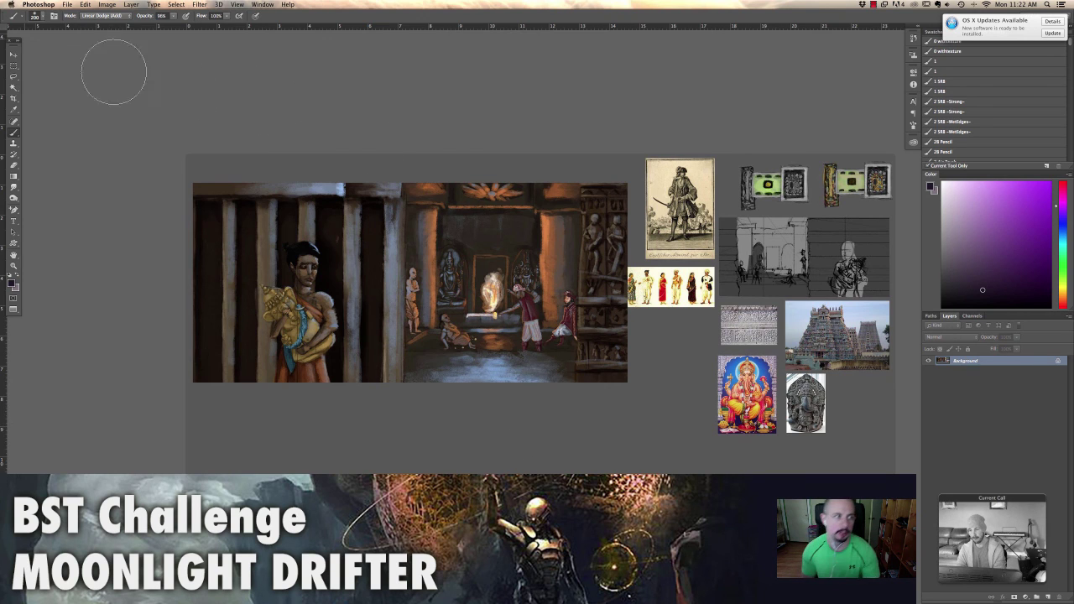
Select the vertical strip with the woman and slide it right against the temple scene
click(12, 64)
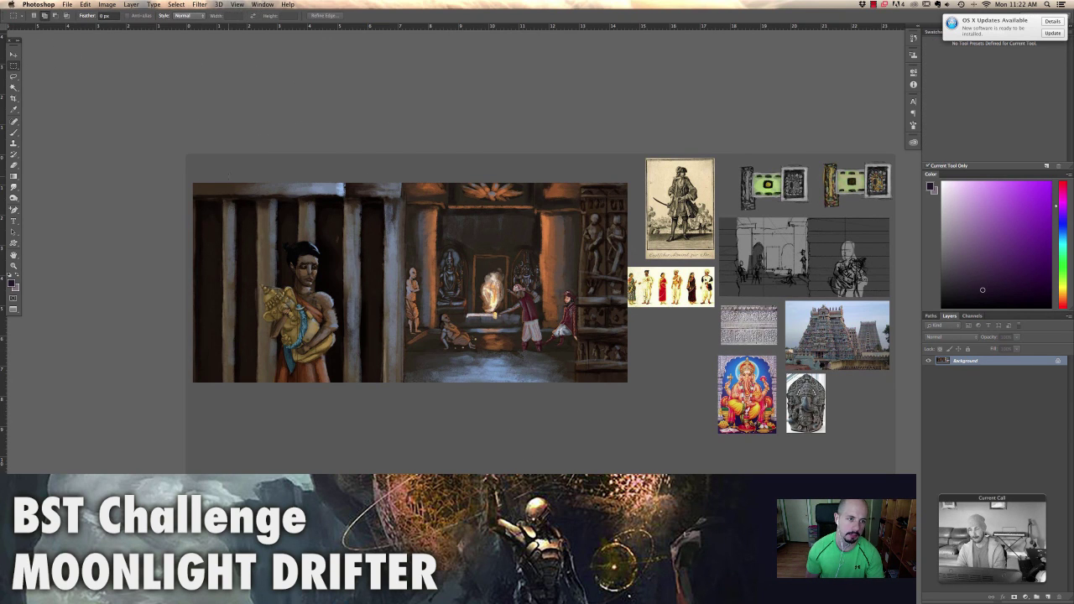
drag(356, 402, 228, 176)
key(v)
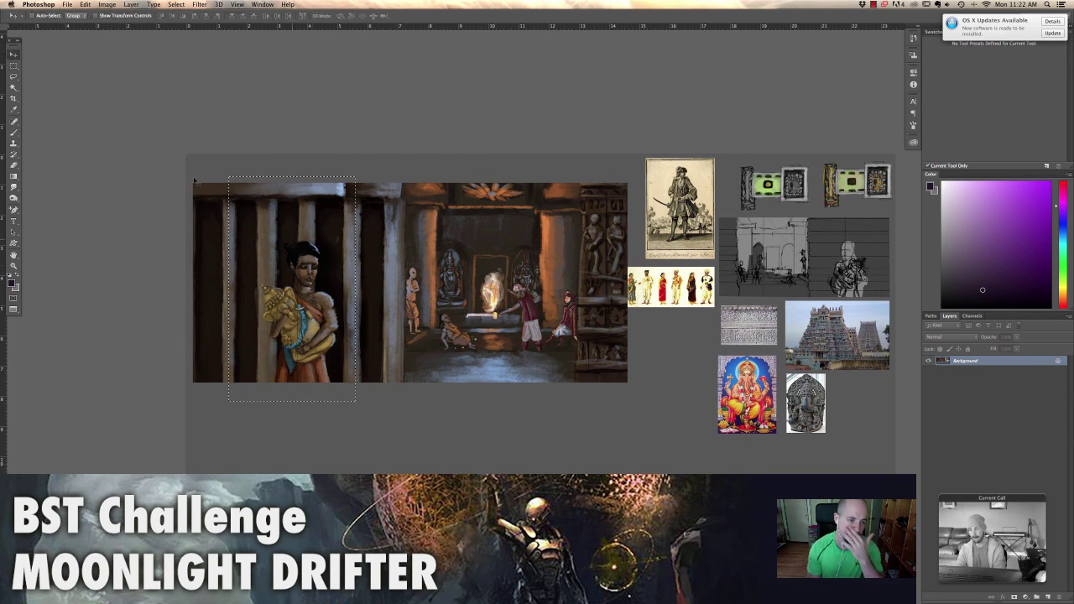
drag(302, 265, 353, 265)
key(super+d)
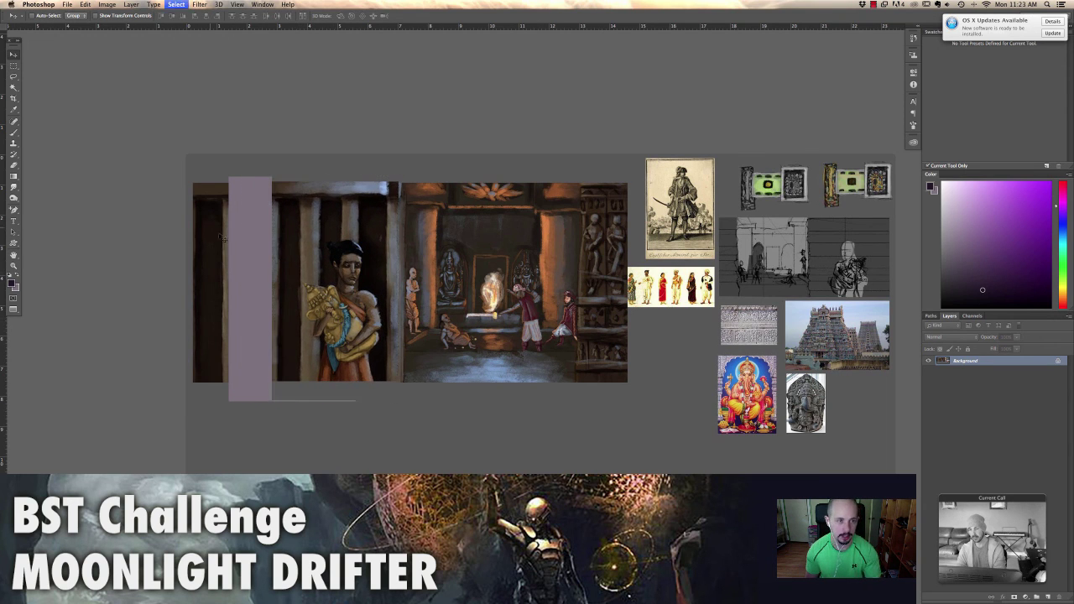
Crop away the empty gap on the canvas's left edge
click(13, 97)
drag(188, 312, 235, 317)
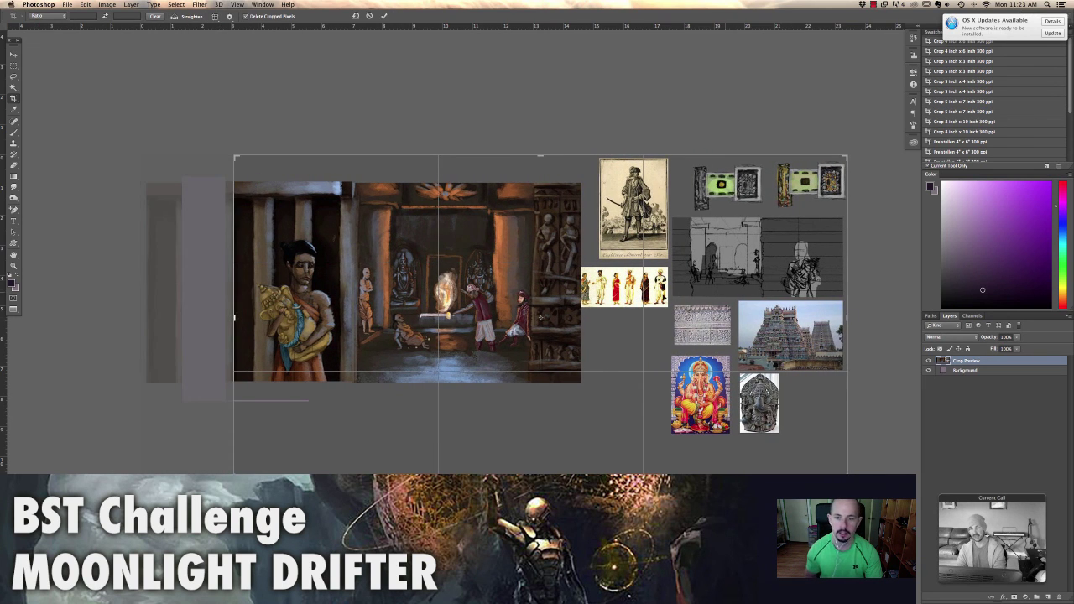
click(14, 54)
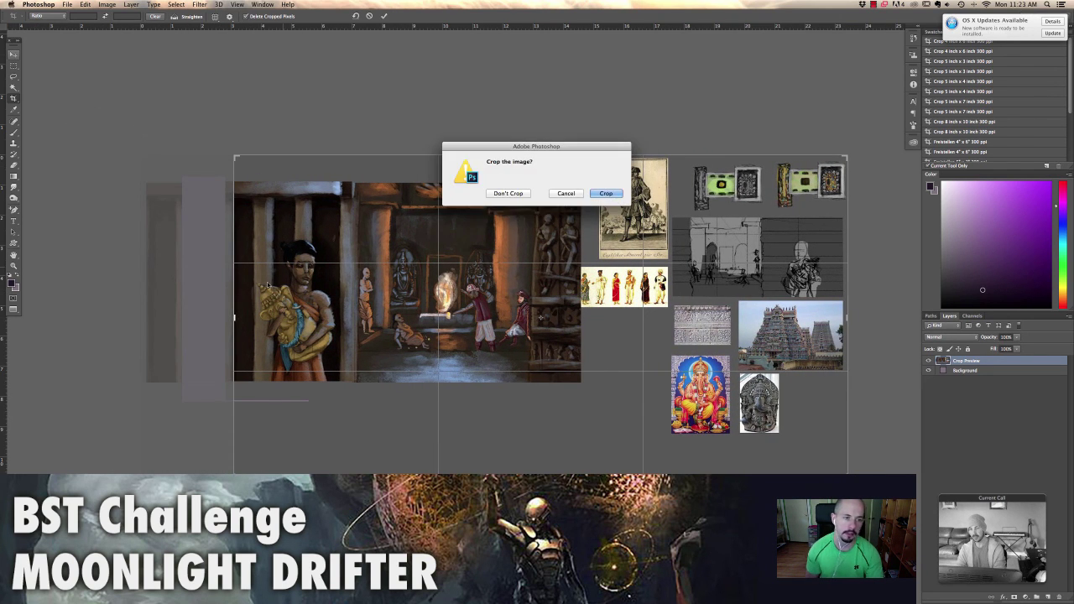
key(Return)
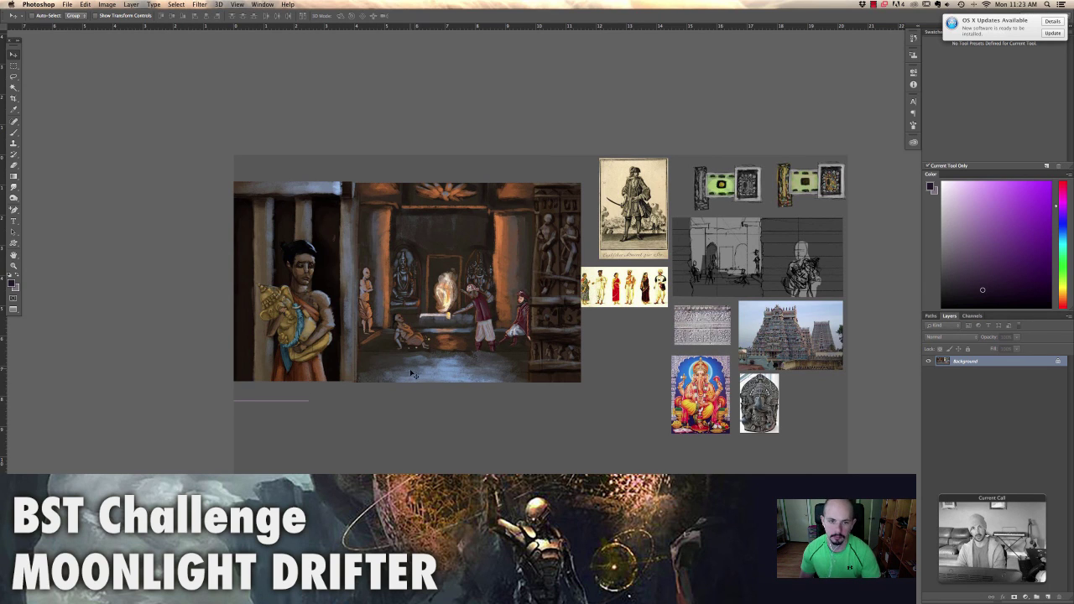
Zoom in on the temple figures by the fire, then return the entry to a 33.3% window
key(z)
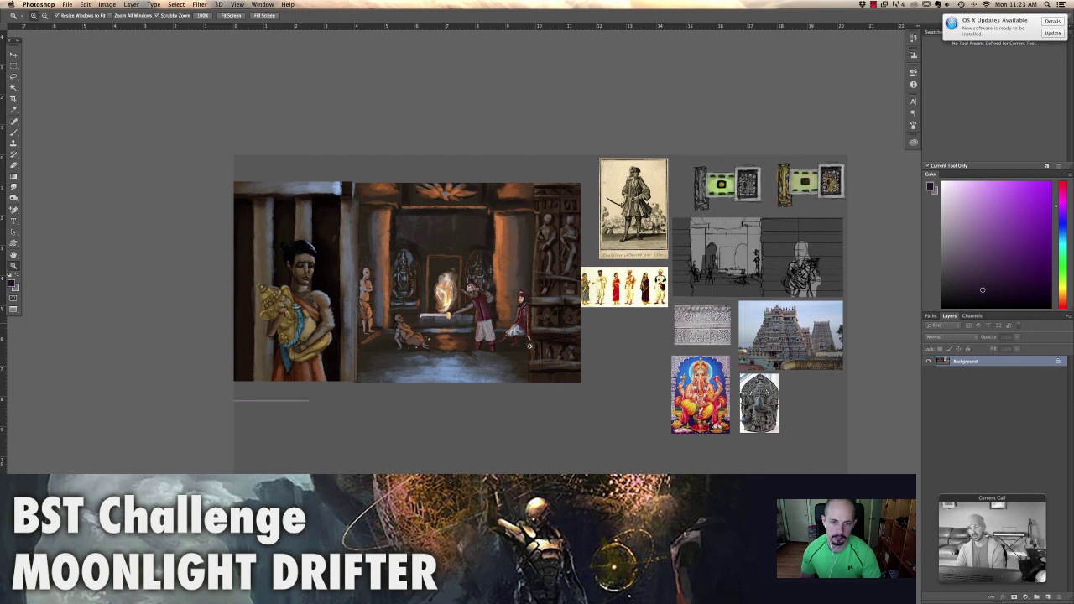
click(519, 336)
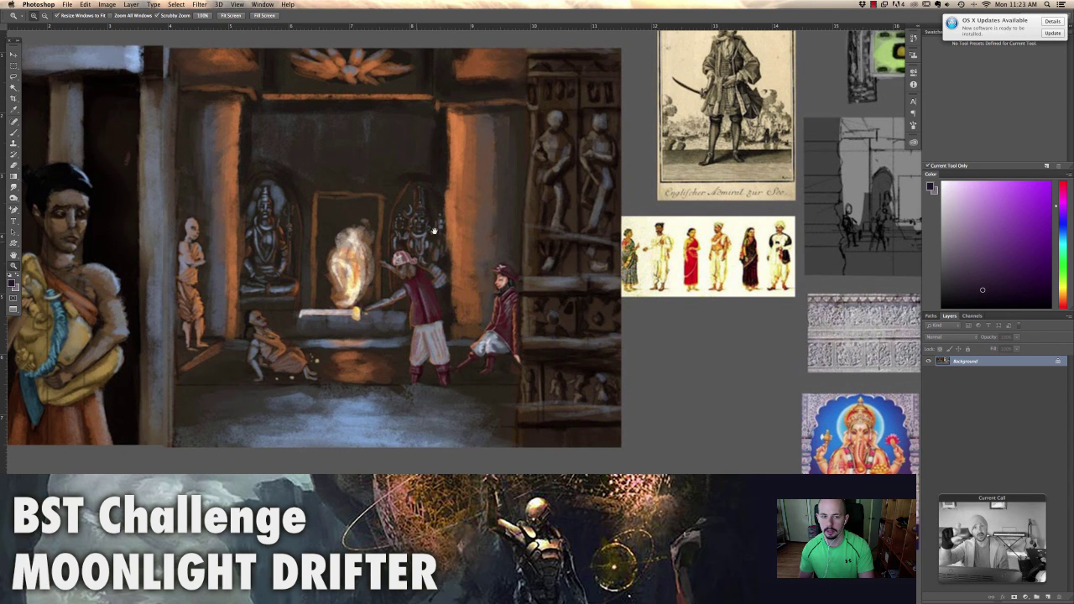
drag(434, 231, 520, 296)
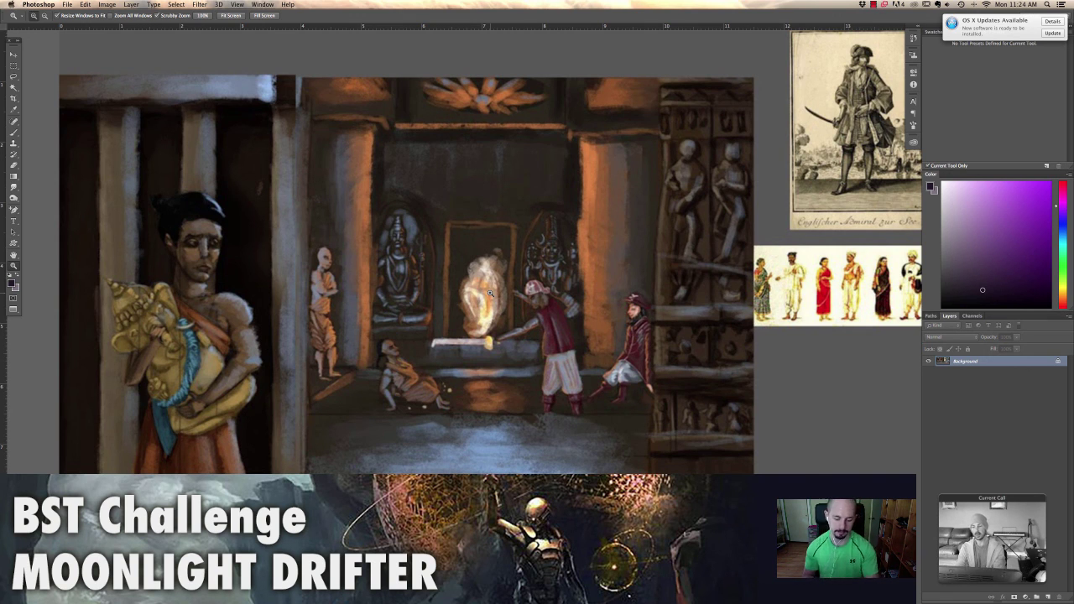
key(f)
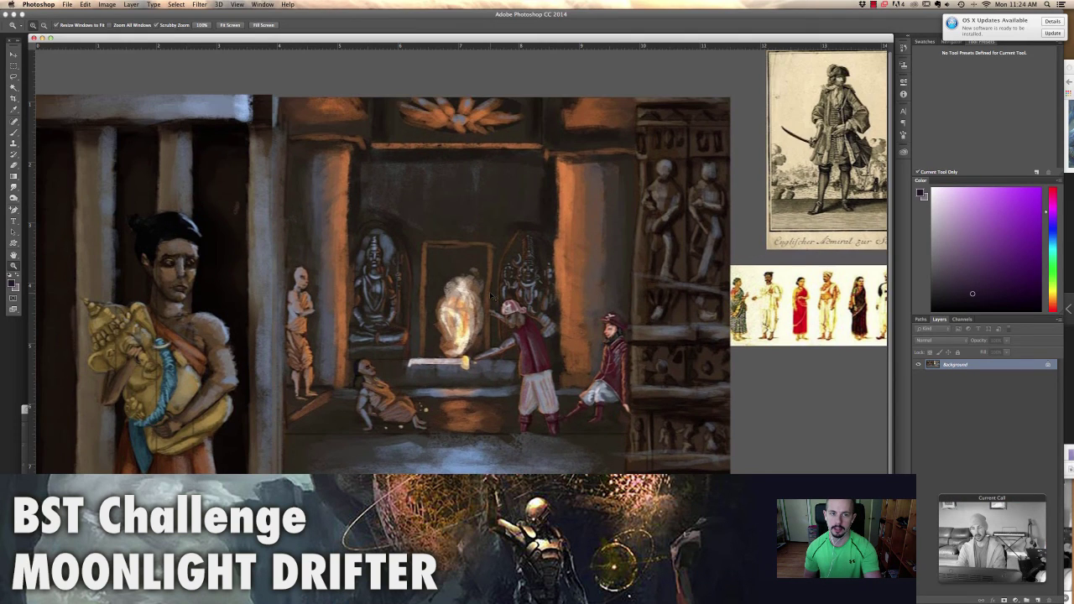
key(super+minus)
key(super+minus)
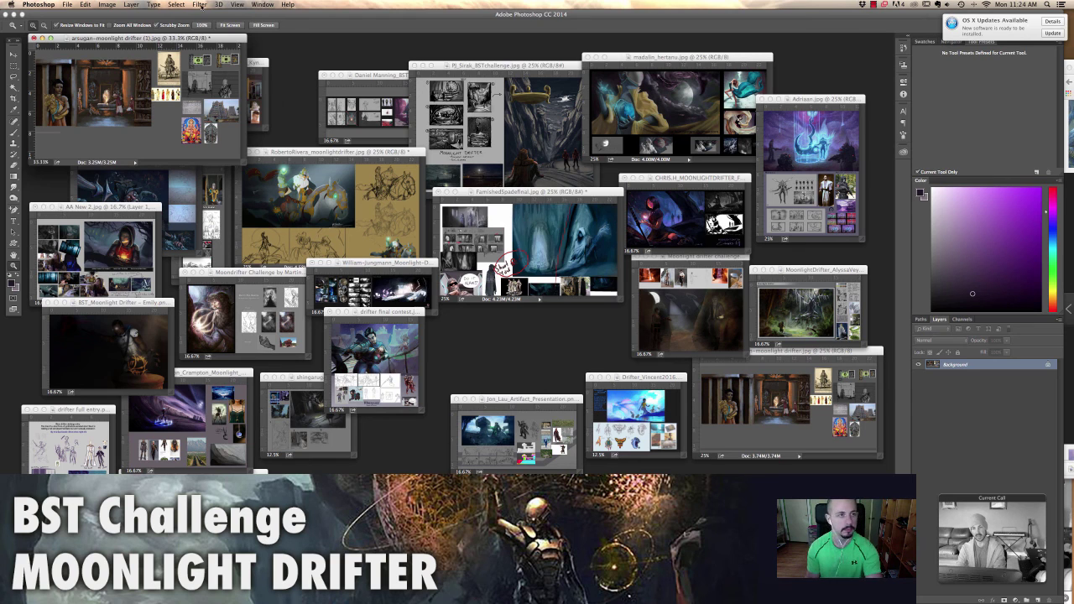
Centre the temple window and enlarge the cave-scene entry to 50% in the screen centre
drag(210, 38, 579, 280)
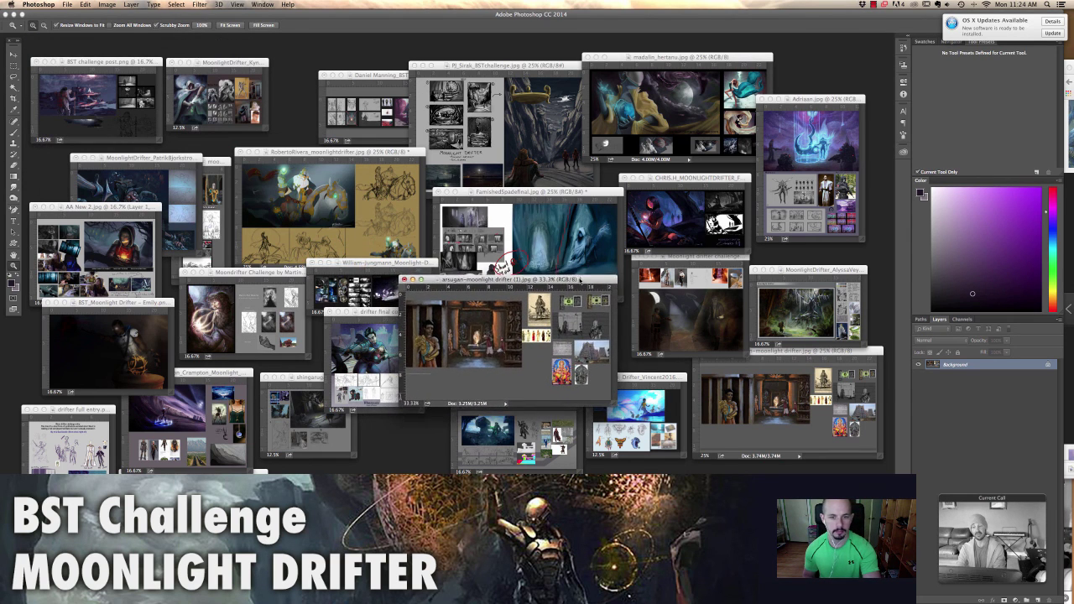
click(731, 256)
key(super+plus)
key(super+plus)
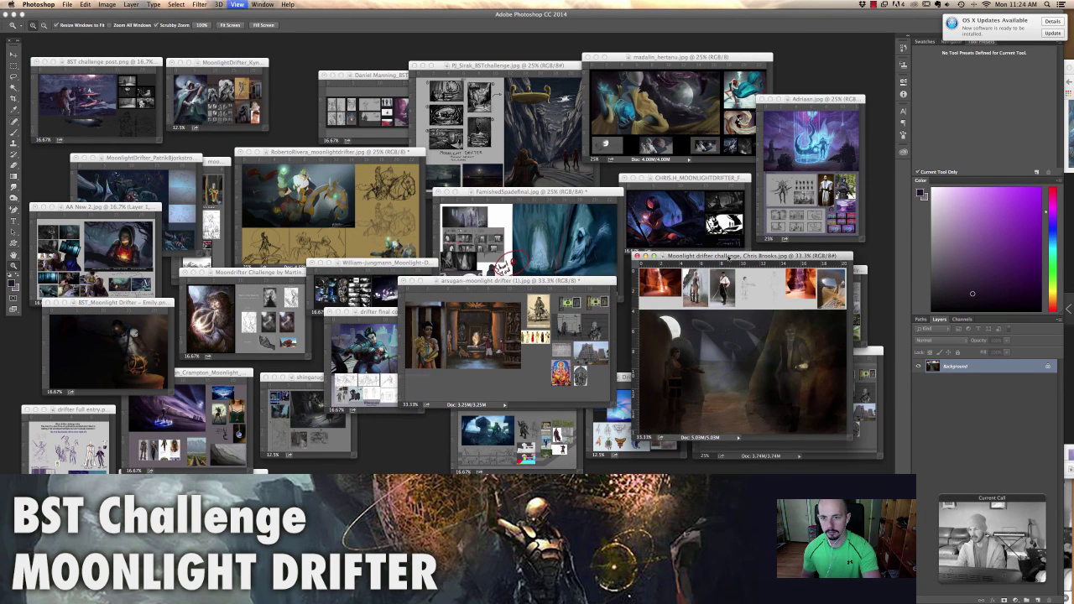
key(super+plus)
drag(776, 257, 545, 161)
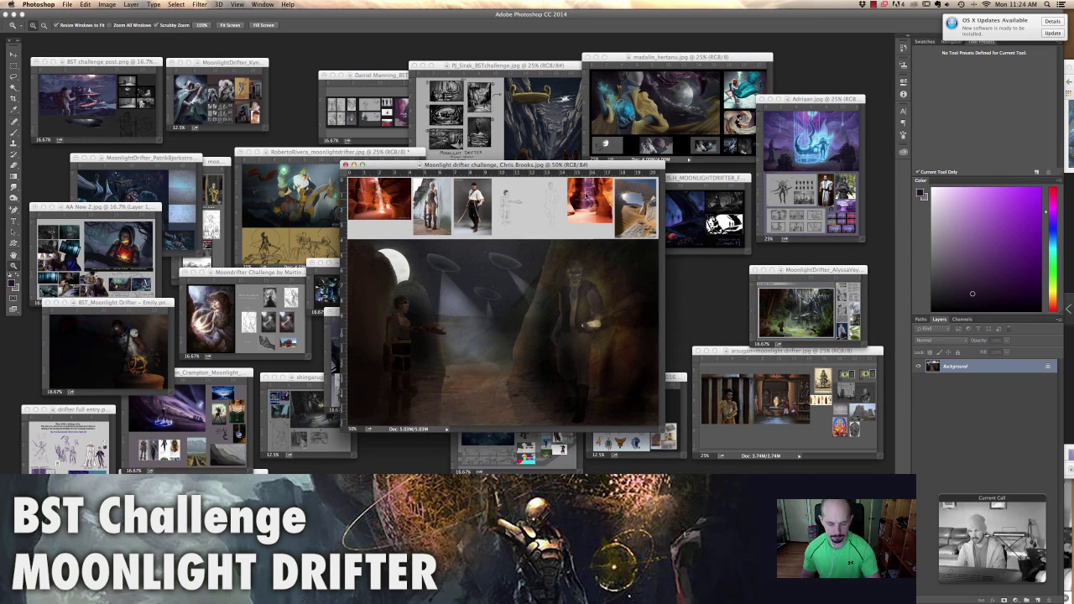
Show the cave-scene entry alone in full-screen mode, zoomed in two steps
key(f)
key(super+plus)
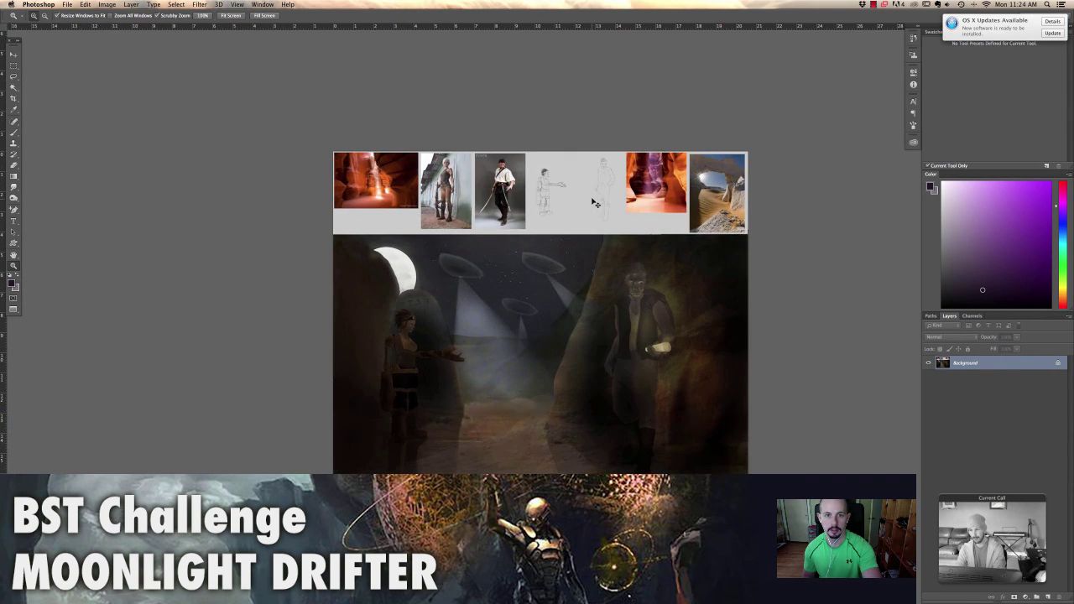
key(super+plus)
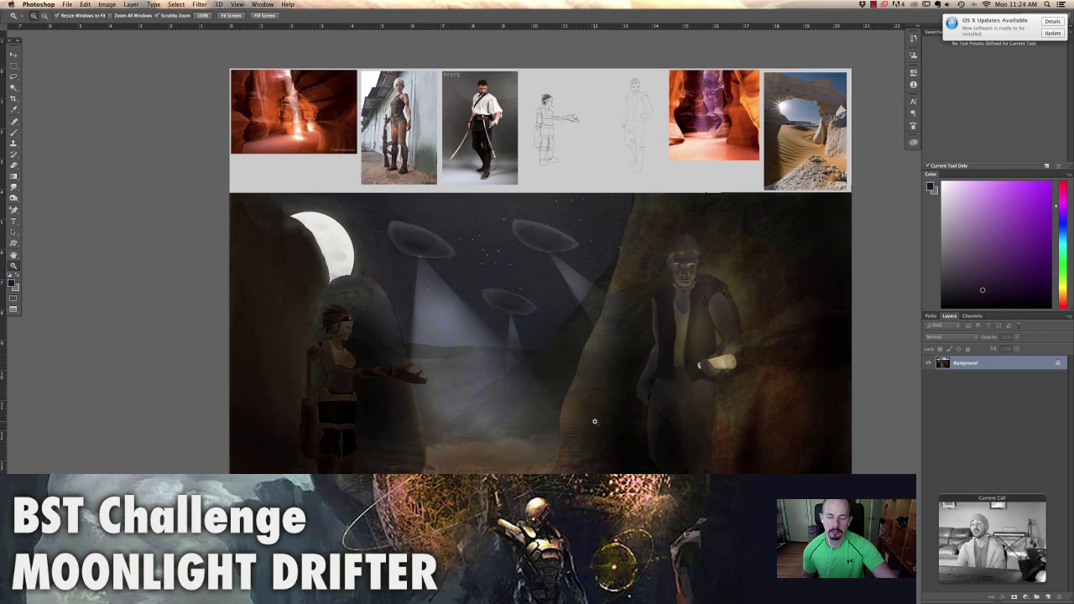
Duplicate the Background layer into a Background copy and fit the entry on screen
click(131, 4)
click(152, 31)
click(622, 272)
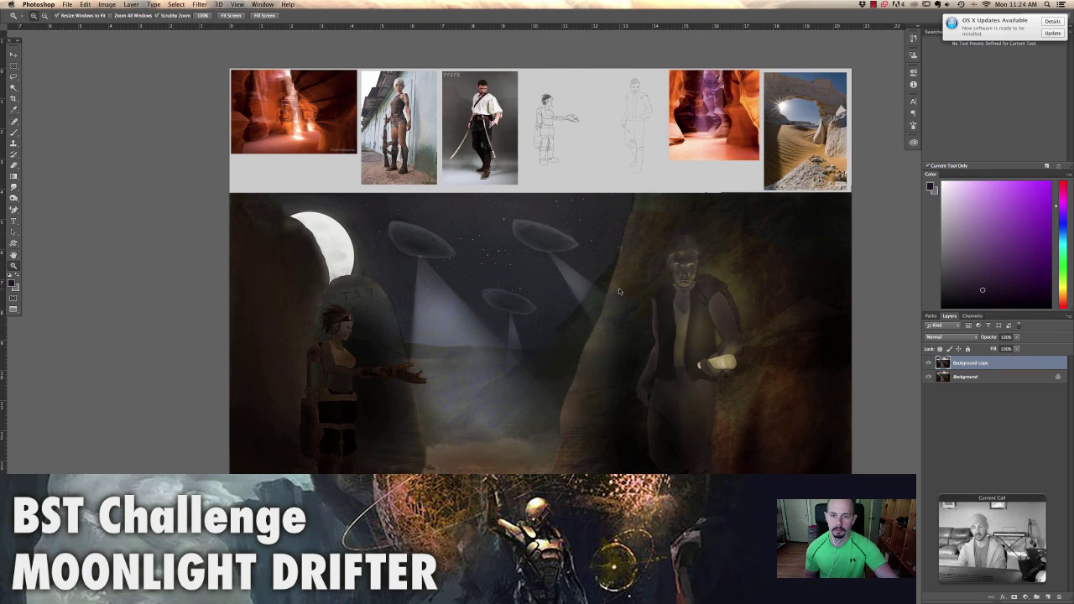
drag(603, 330, 554, 339)
key(super+0)
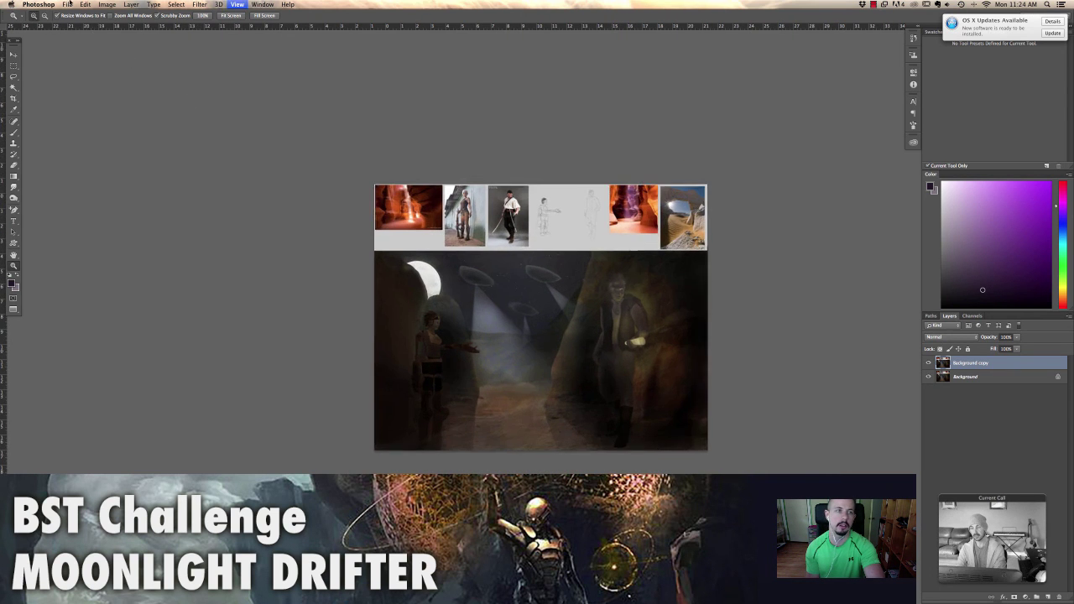
Desaturate the Background copy layer to grayscale
click(109, 4)
mouse_move(120, 29)
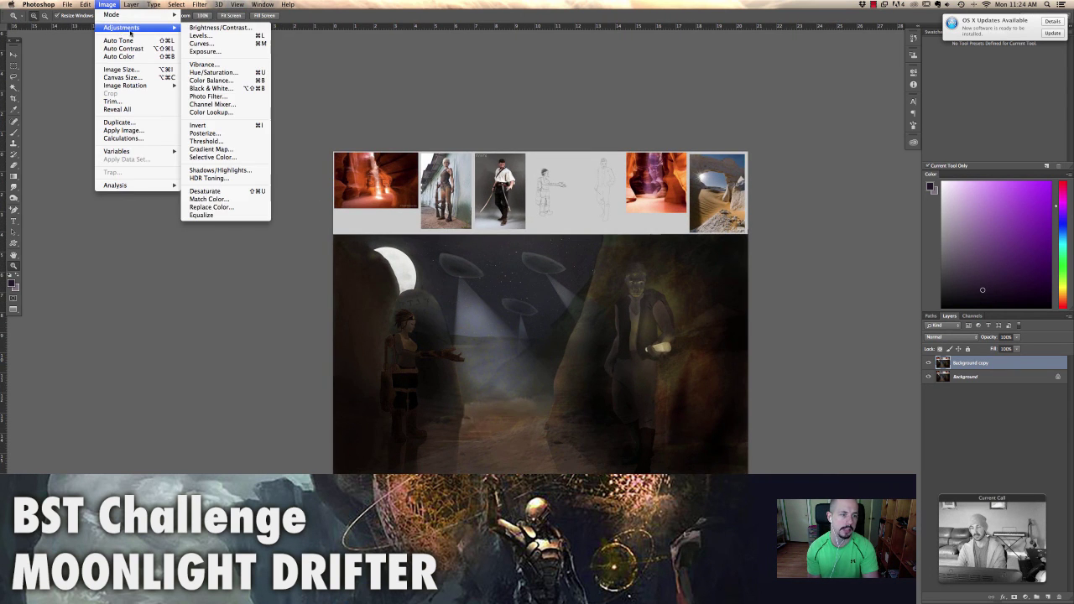
click(215, 192)
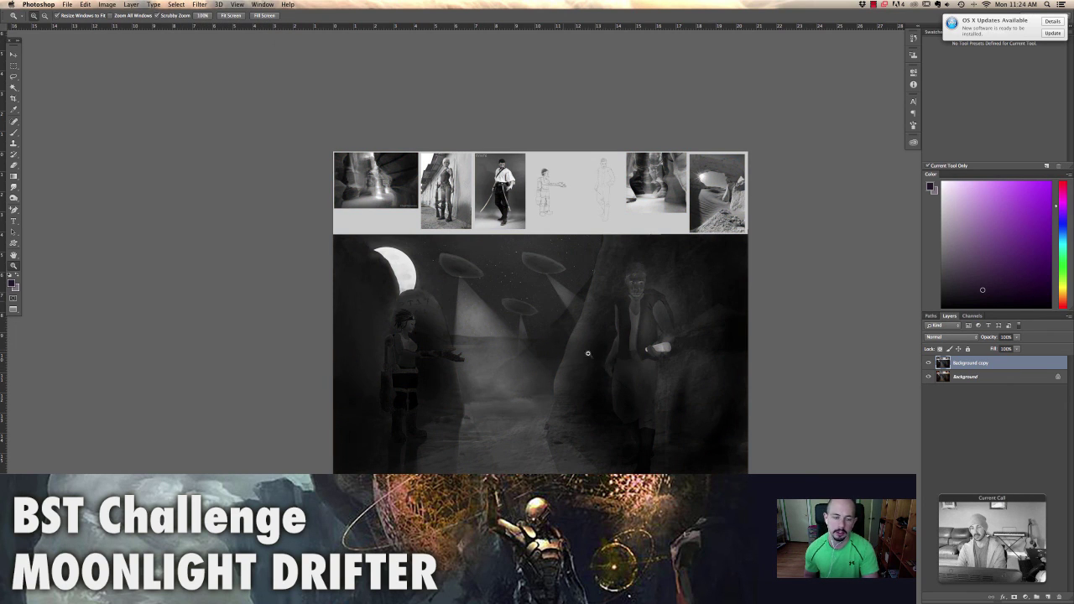
click(200, 4)
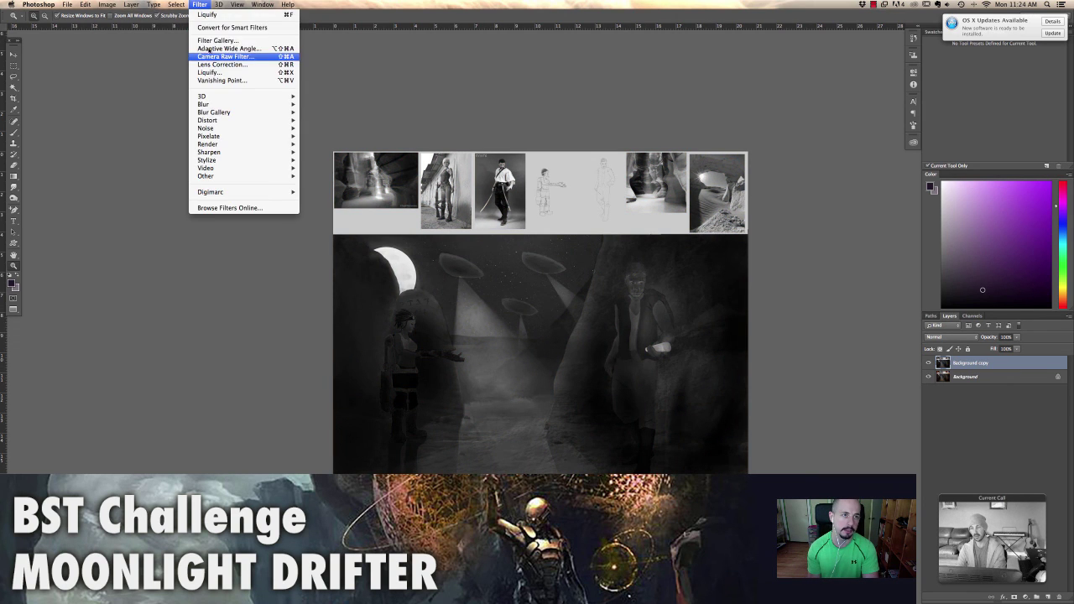
click(221, 41)
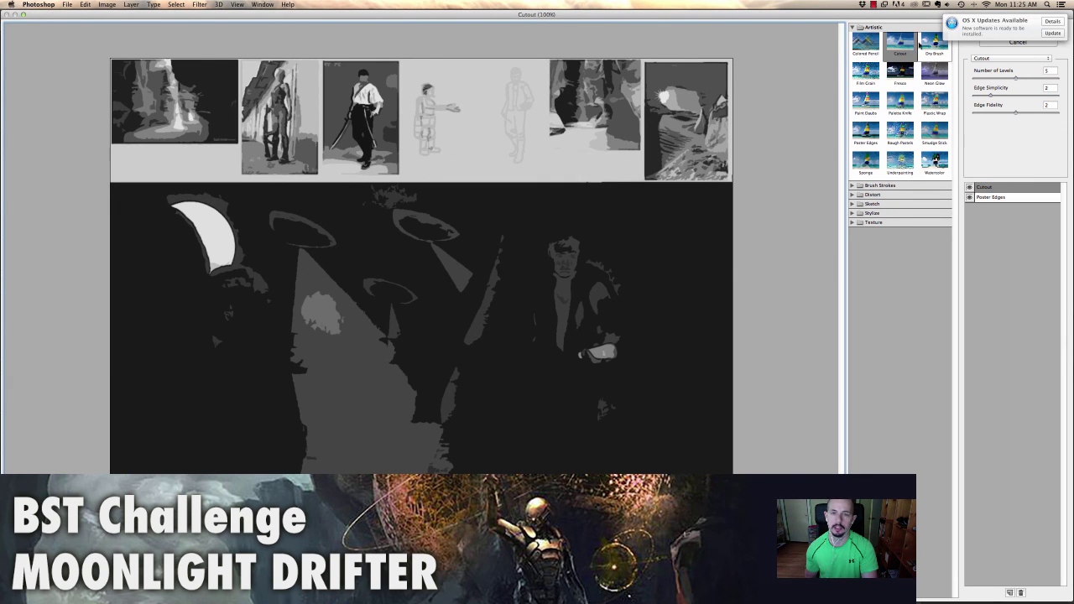
click(999, 78)
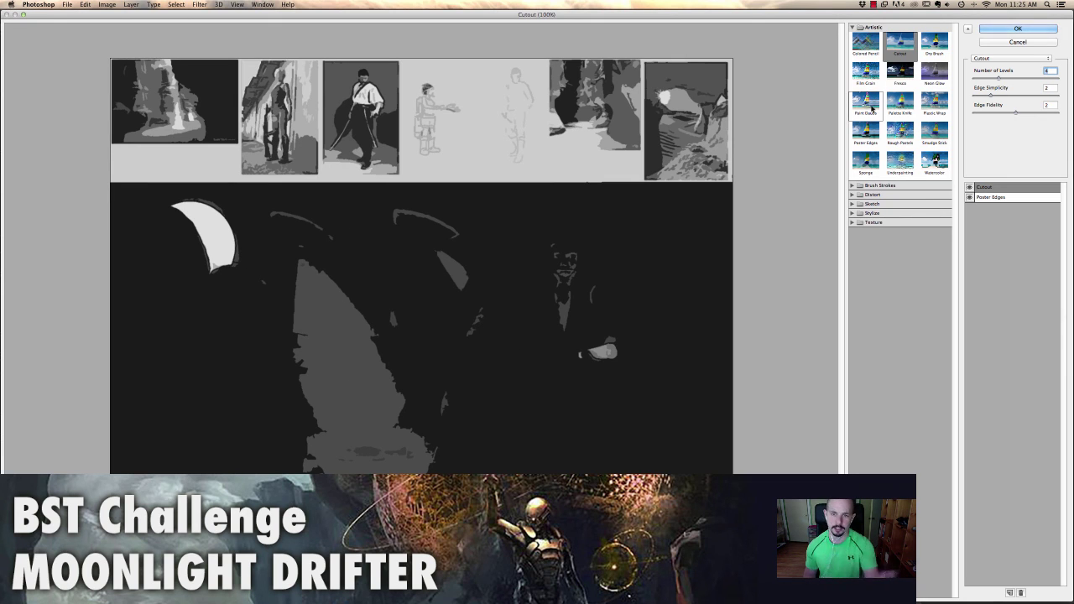
click(989, 42)
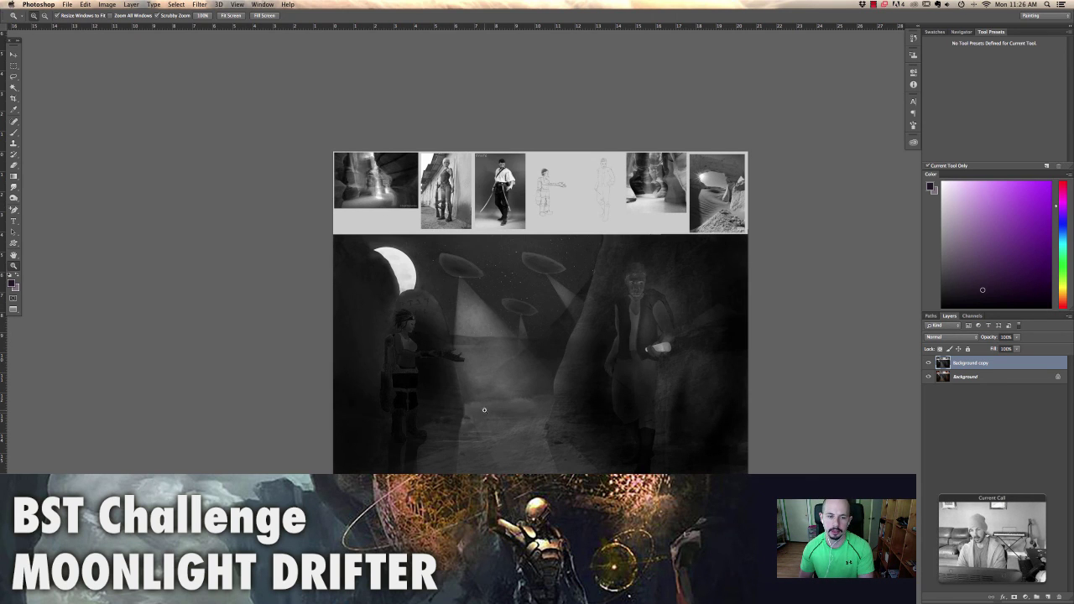
Undo the Desaturate to restore colour, then cycle back to the standard windowed view
key(ctrl+z)
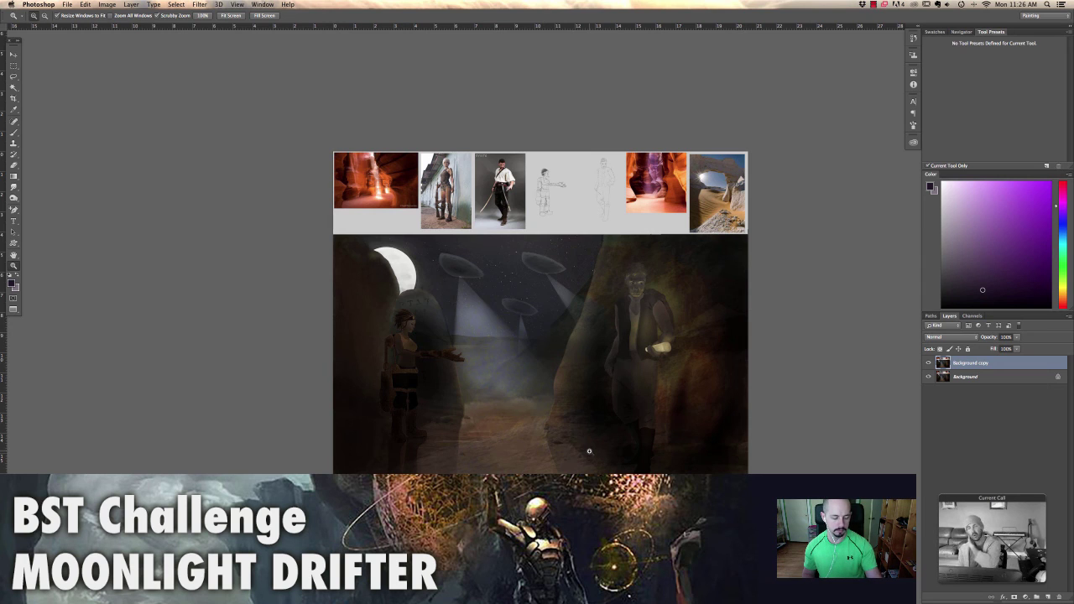
key(f)
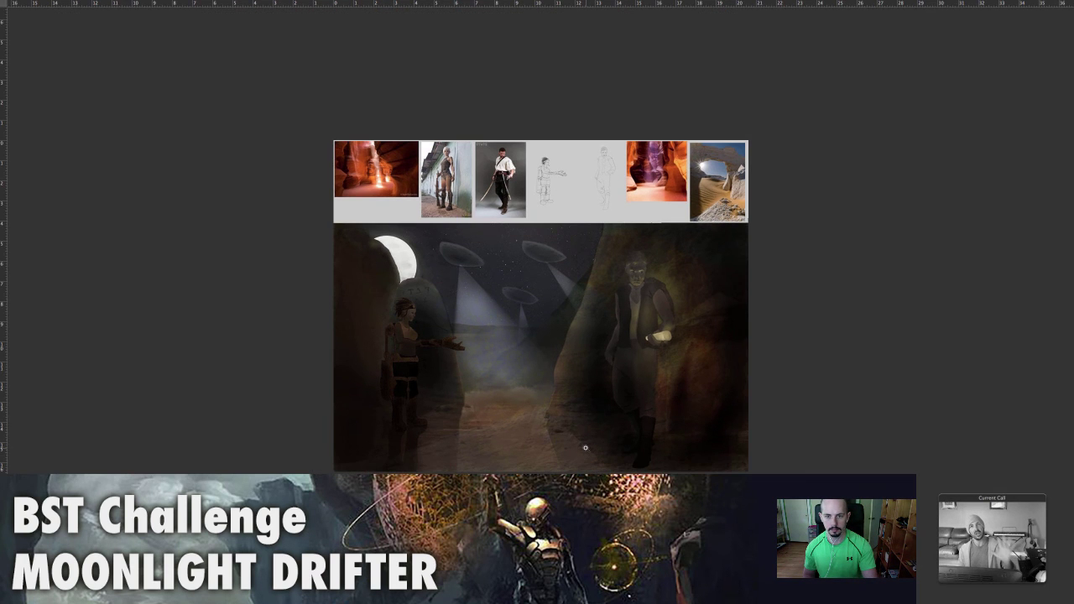
key(f)
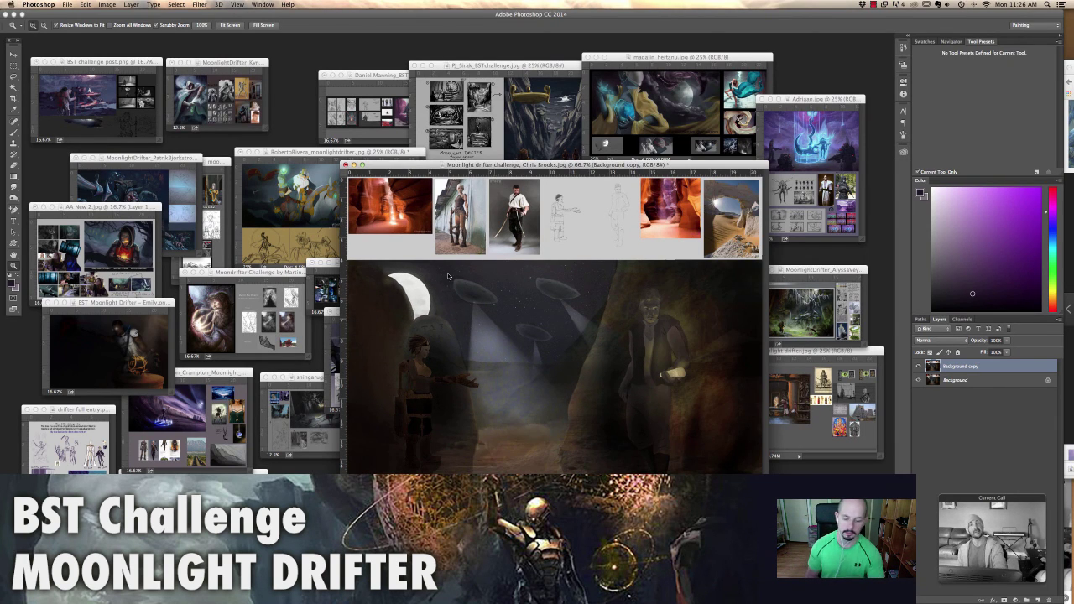
Select the Brush tool with bright purple as the painting colour
key(b)
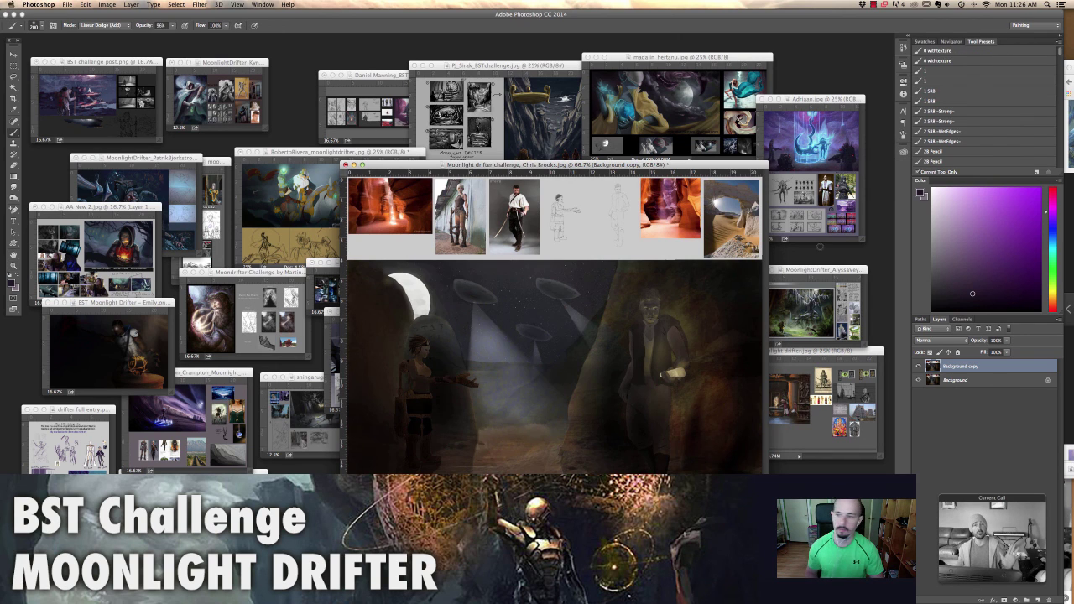
key(x)
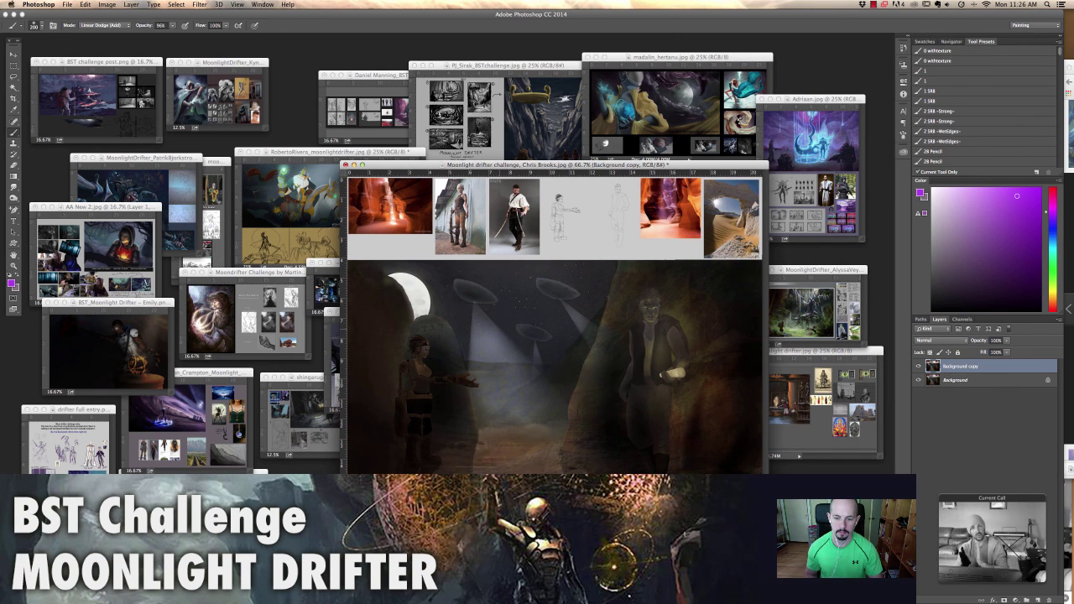
right_click(492, 346)
key(Escape)
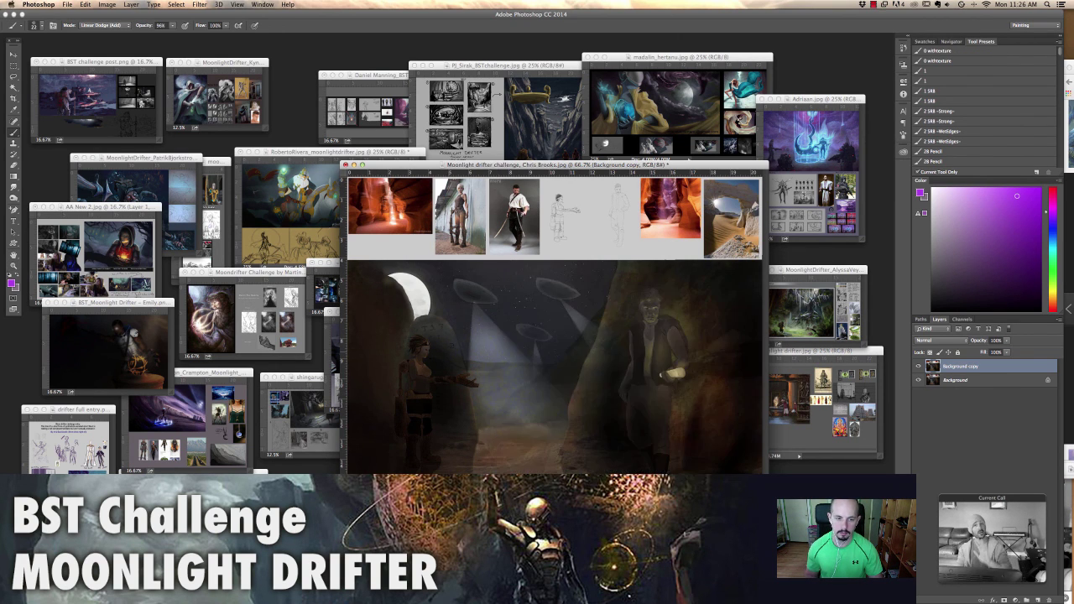
Handwrite 'Just draw!' over the cave scene, then shrink the entry and move it aside
drag(450, 325, 422, 384)
drag(474, 349, 494, 368)
drag(530, 336, 519, 360)
drag(547, 312, 554, 359)
drag(537, 338, 574, 320)
drag(527, 404, 529, 433)
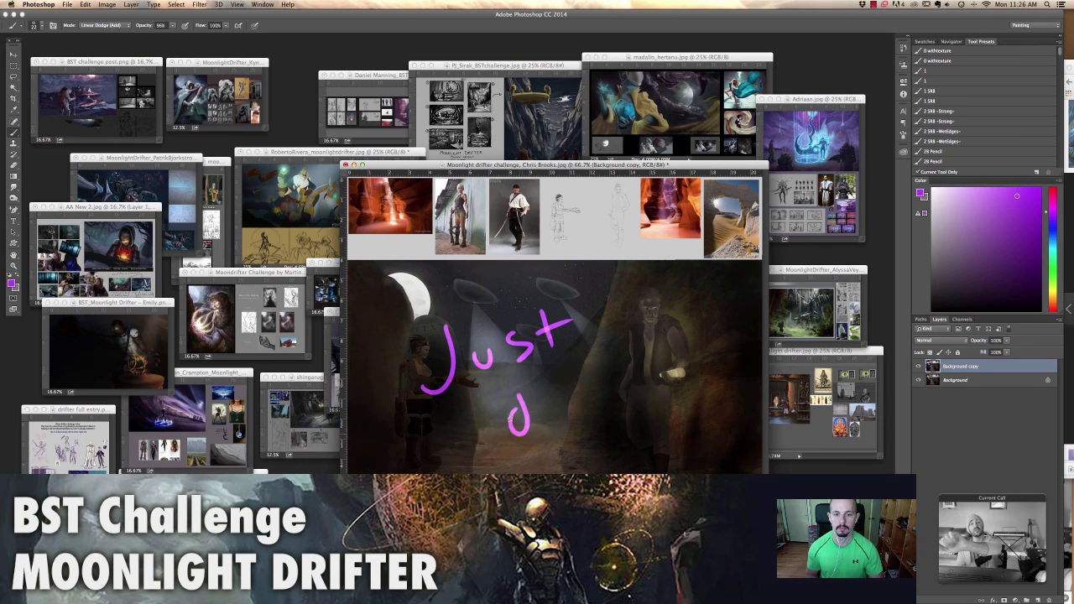
mouse_move(515, 386)
mouse_down()
mouse_move(529, 435)
mouse_move(558, 394)
mouse_up()
mouse_move(576, 390)
mouse_down()
mouse_move(609, 394)
mouse_move(645, 327)
mouse_move(676, 375)
mouse_up()
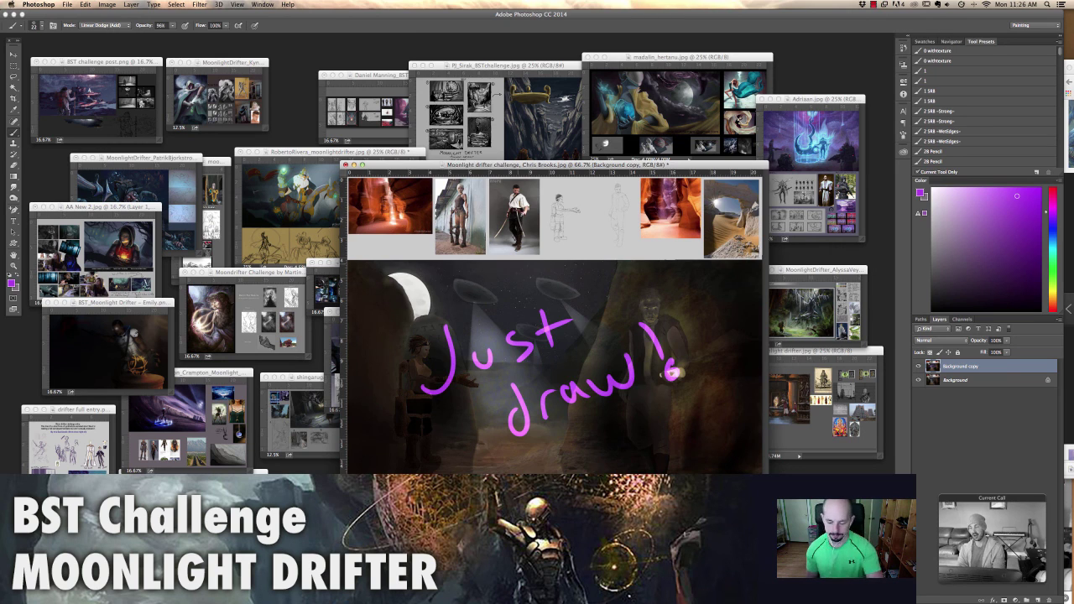
key(super+minus)
key(super+minus)
key(super+minus)
key(super+minus)
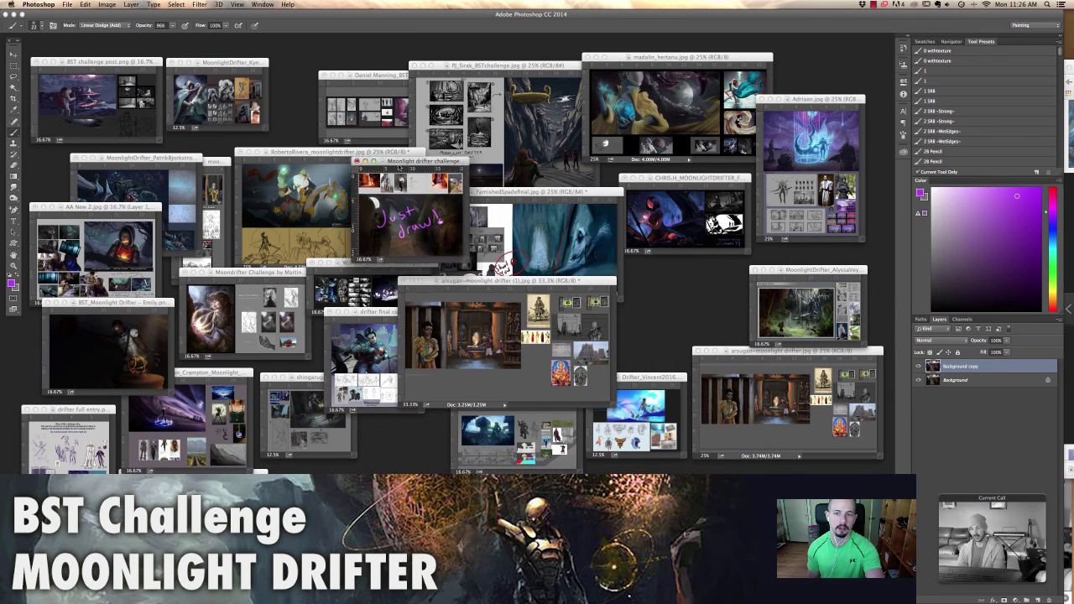
drag(399, 166, 686, 264)
Bring the swamp-tree entry forward, enlarge it, and show it alone full screen
click(759, 286)
key(super+plus)
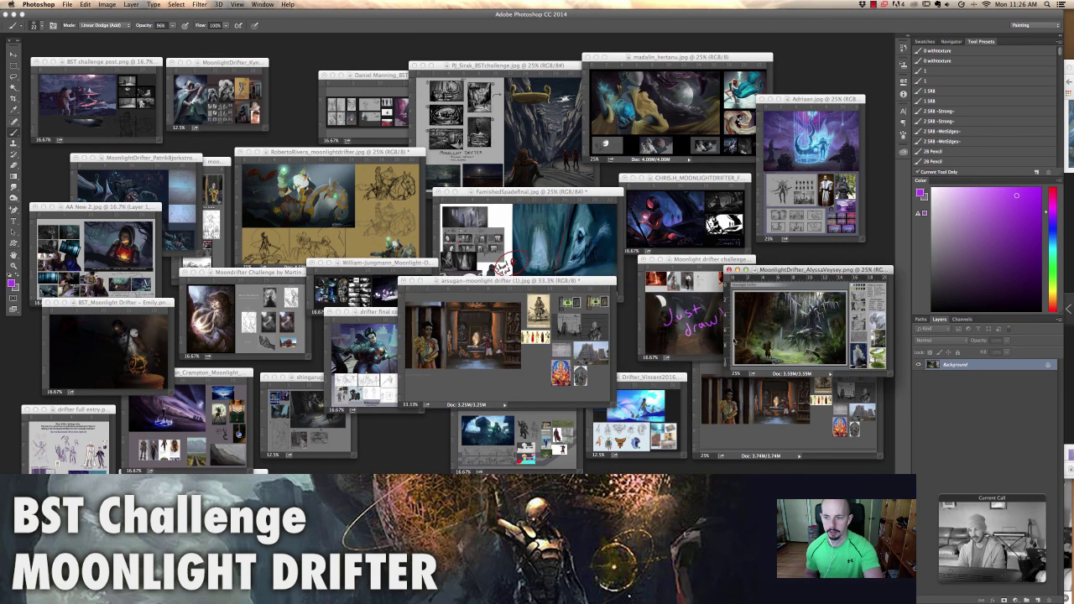
key(super+plus)
key(super+plus)
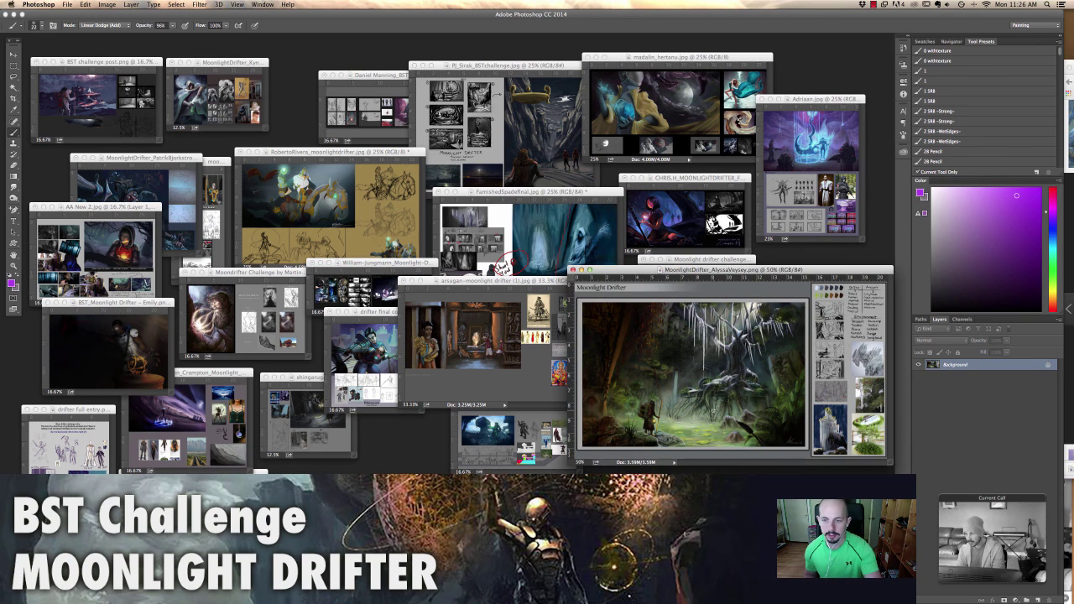
key(f)
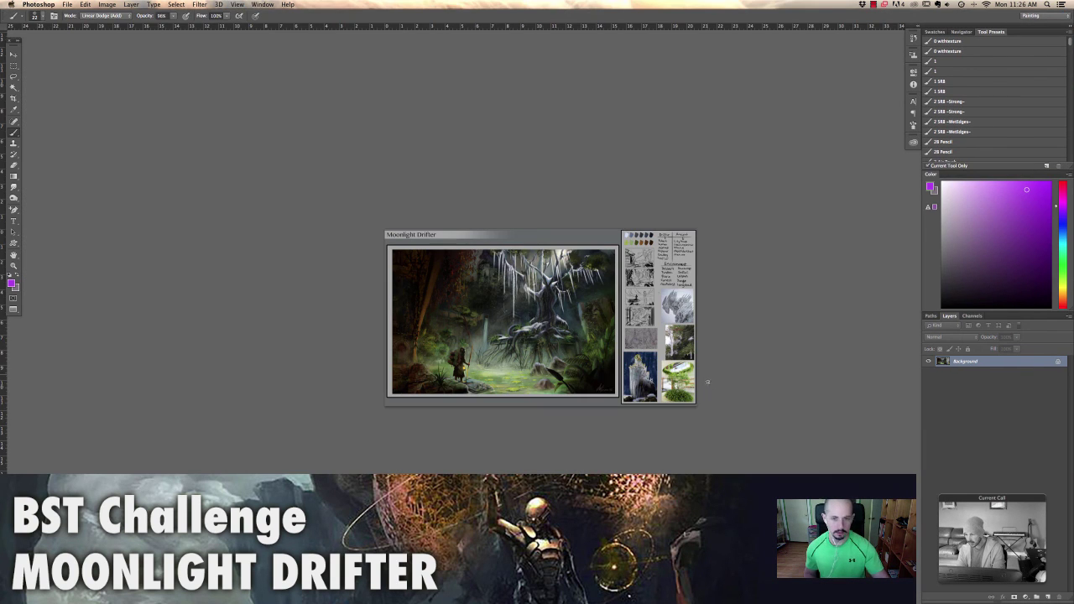
key(super+plus)
key(super+plus)
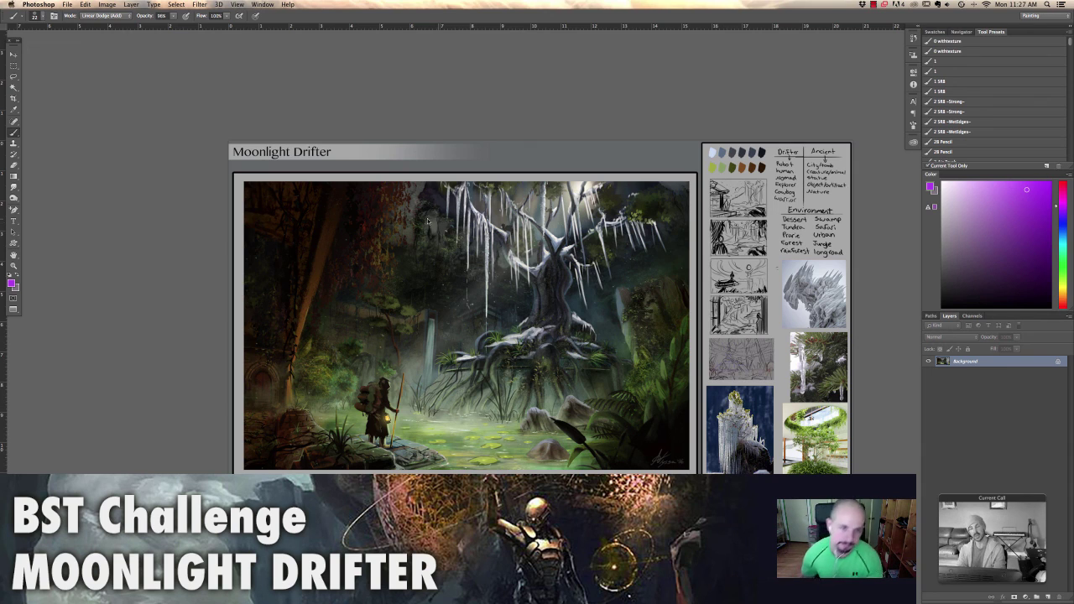
Handwrite 'Clean up' in purple above the swamp painting
mouse_move(475, 152)
mouse_down()
mouse_move(474, 177)
mouse_move(490, 177)
mouse_up()
mouse_move(501, 169)
mouse_down()
mouse_move(536, 164)
mouse_move(573, 174)
mouse_up()
drag(609, 157, 632, 178)
mouse_move(638, 187)
mouse_down()
mouse_move(651, 151)
mouse_move(660, 167)
mouse_up()
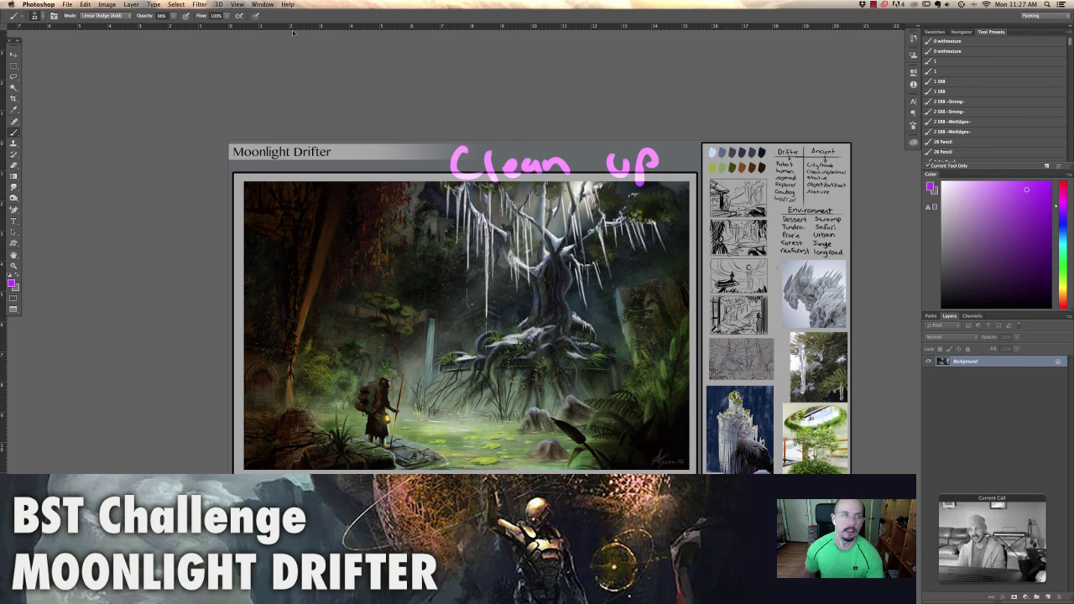
Set the brush blending mode to Normal and extend the note to 'Clean up edges'
click(105, 15)
click(103, 7)
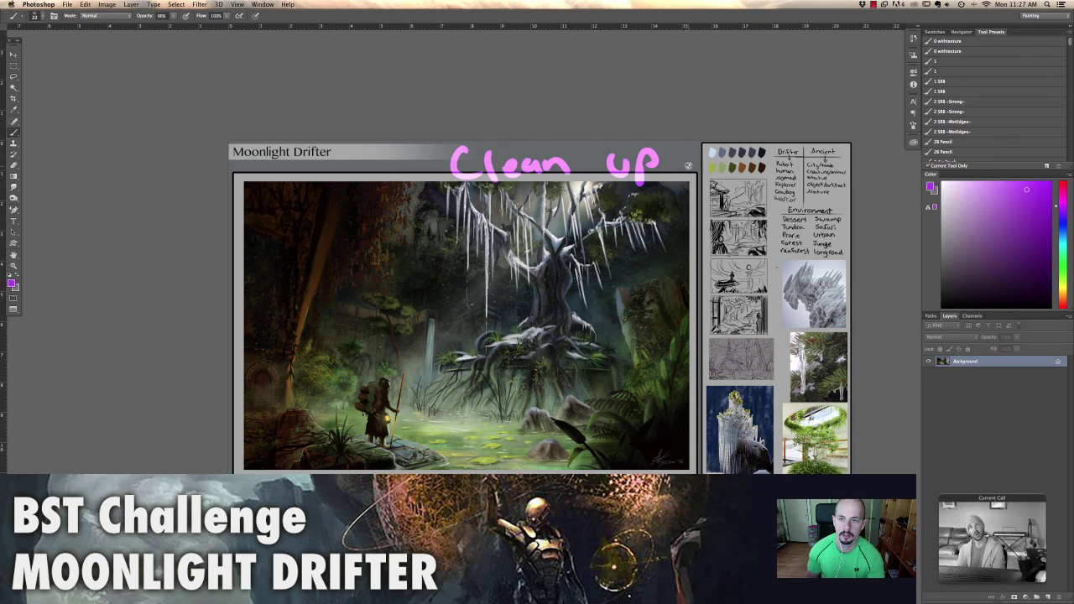
mouse_move(682, 171)
mouse_down()
mouse_move(719, 149)
mouse_move(749, 168)
mouse_move(747, 186)
mouse_move(778, 178)
mouse_up()
Sample a dark reddish brown from the painting and pick a brighter shade of it
scroll(574, 388, up, 3)
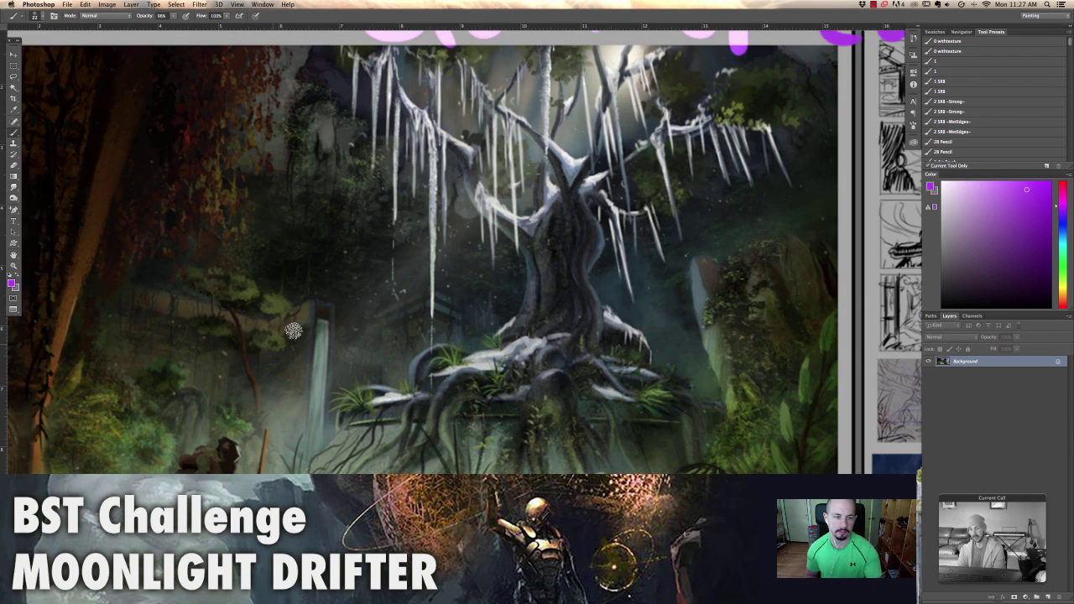
scroll(274, 339, up, 3)
drag(503, 296, 307, 197)
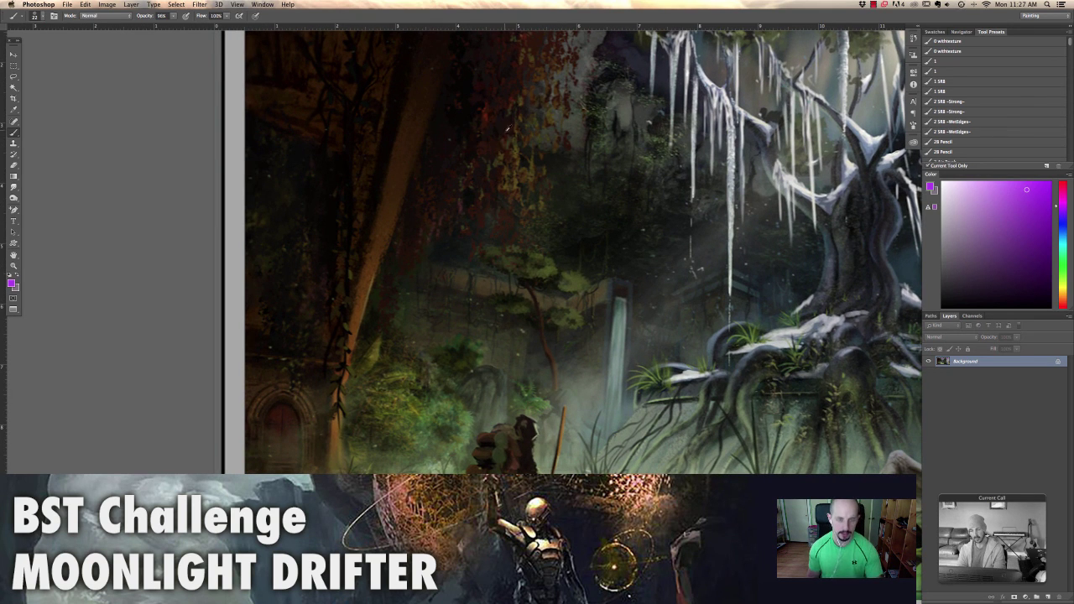
alt+click(490, 143)
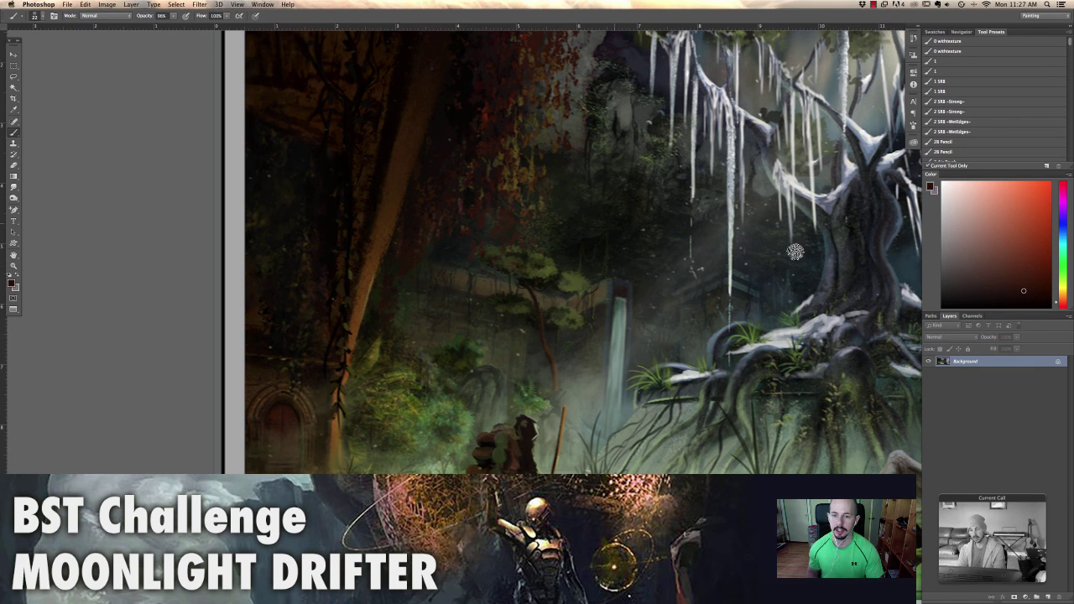
click(970, 280)
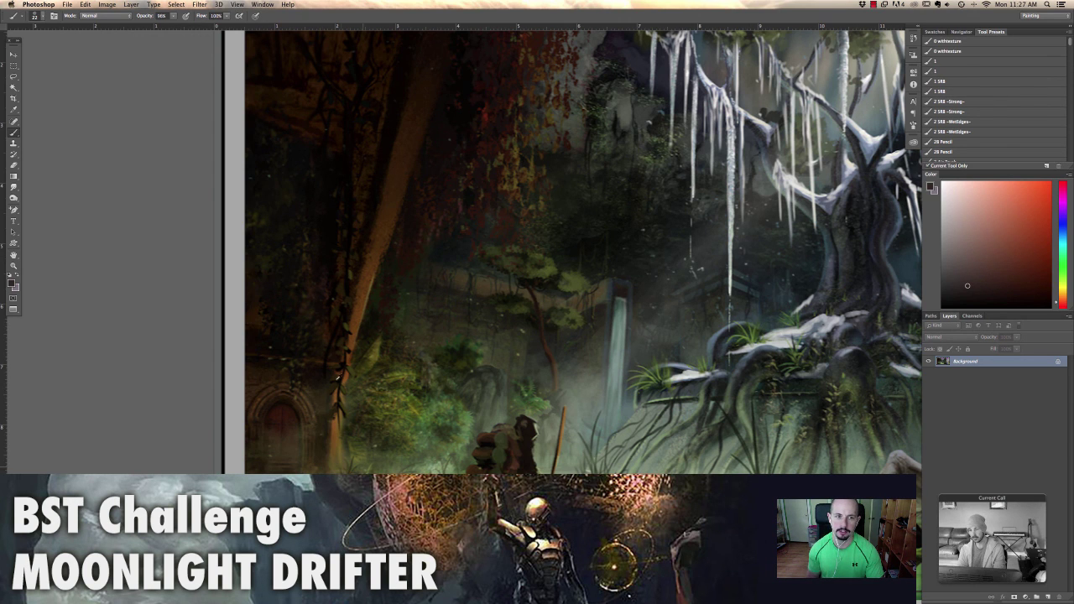
Pan and zoom around the painting to inspect the wanderer and the waterfall
mouse_move(588, 389)
mouse_down()
mouse_move(554, 366)
mouse_move(382, 353)
mouse_up()
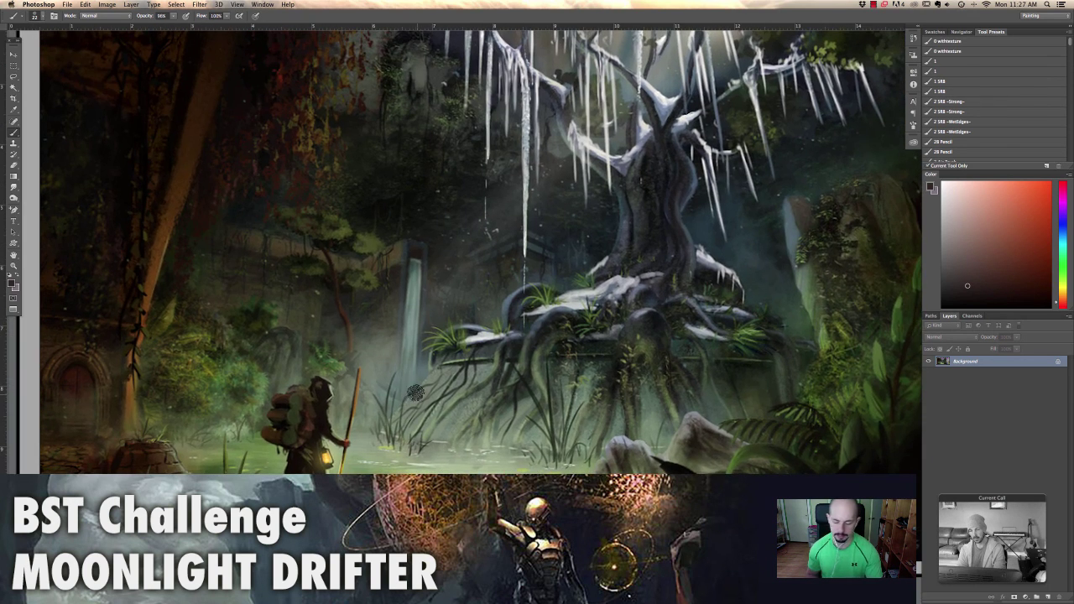
scroll(416, 393, down, 3)
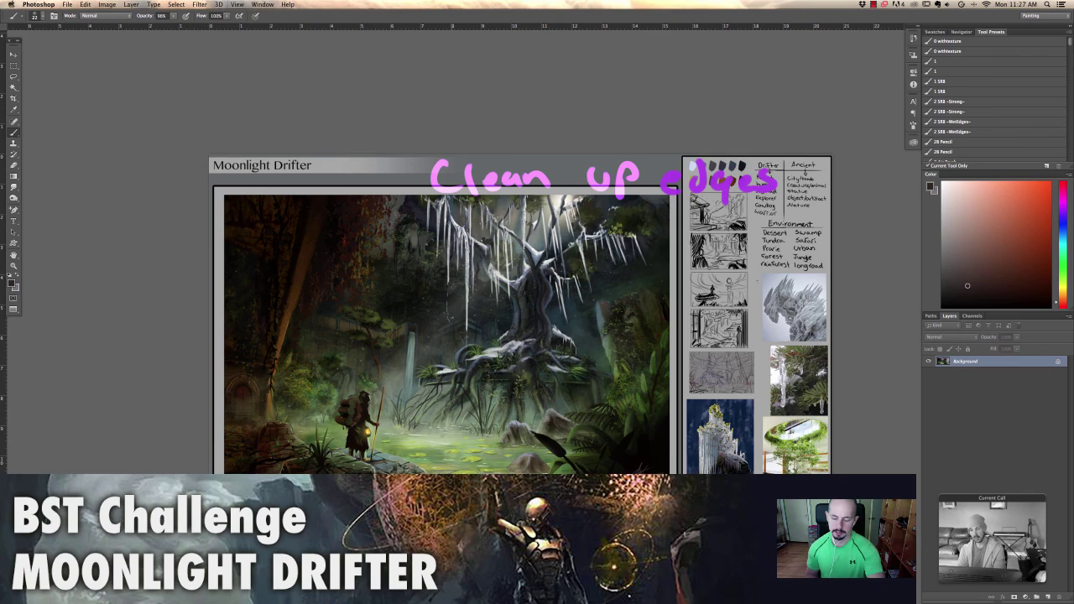
scroll(552, 330, up, 3)
drag(249, 396, 514, 324)
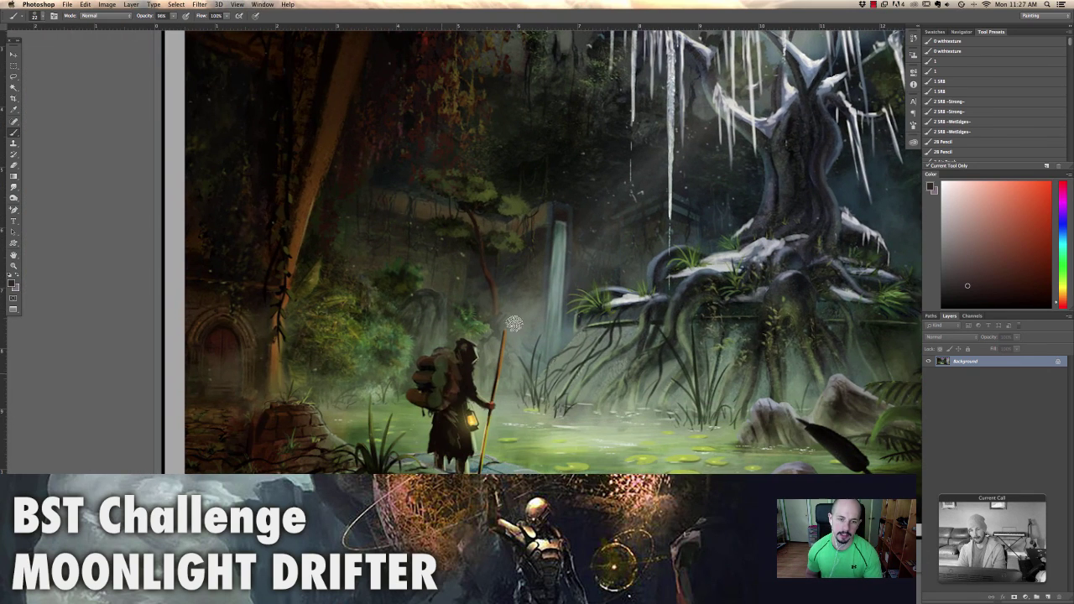
scroll(558, 329, up, 2)
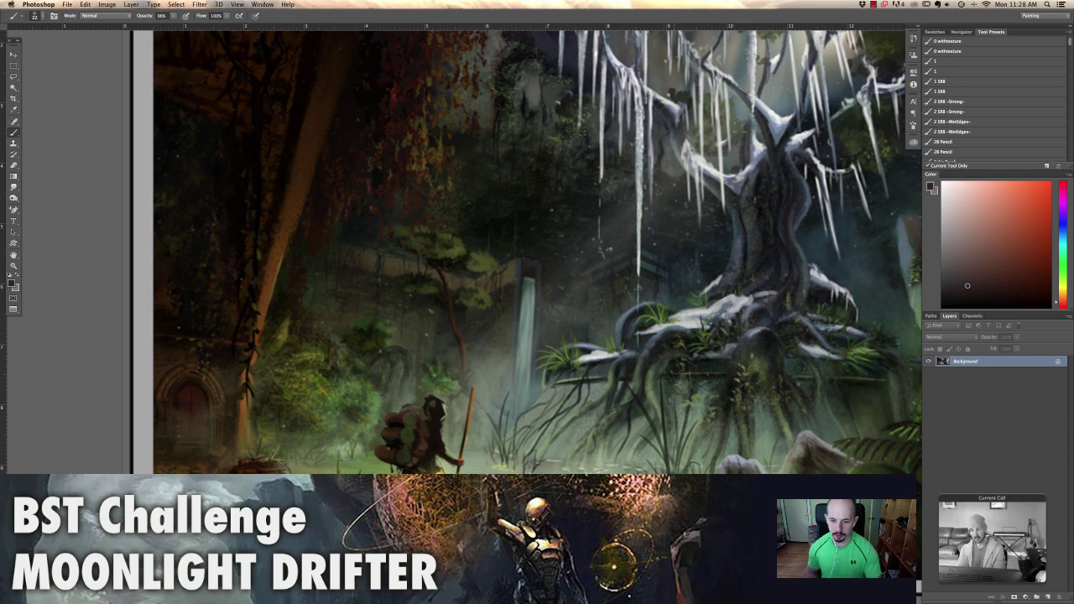
scroll(712, 141, down, 2)
scroll(711, 141, right, 1)
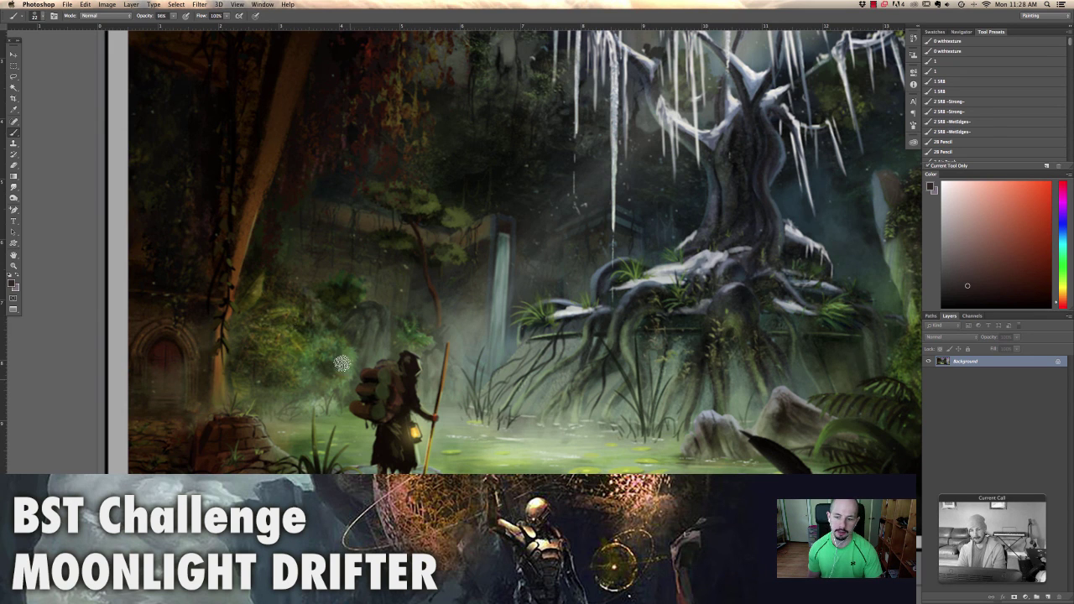
scroll(610, 348, up, 3)
scroll(610, 348, right, 1)
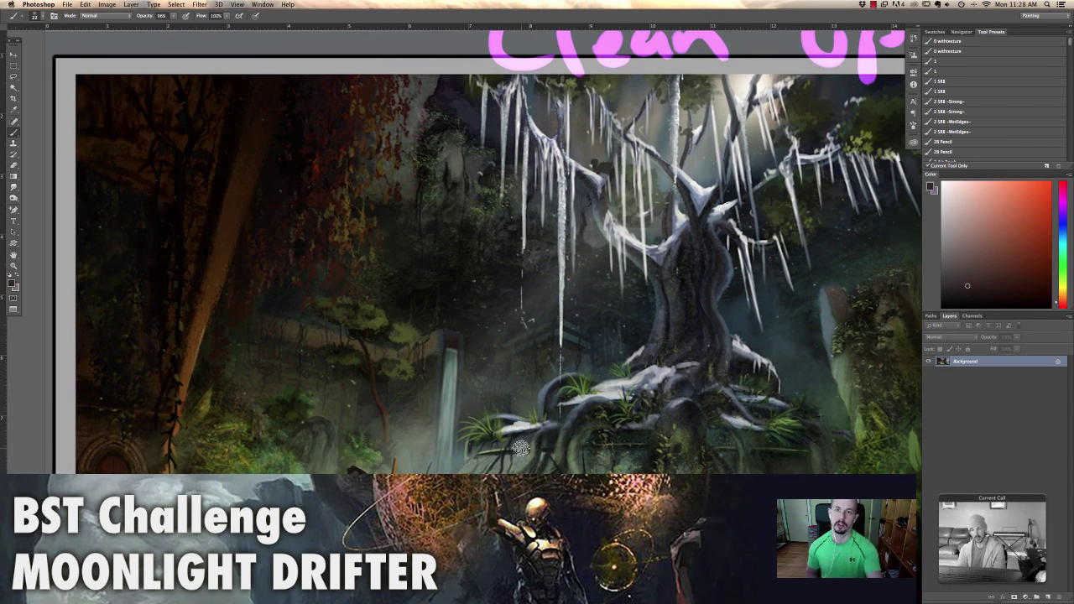
scroll(529, 394, down, 3)
scroll(528, 394, right, 2)
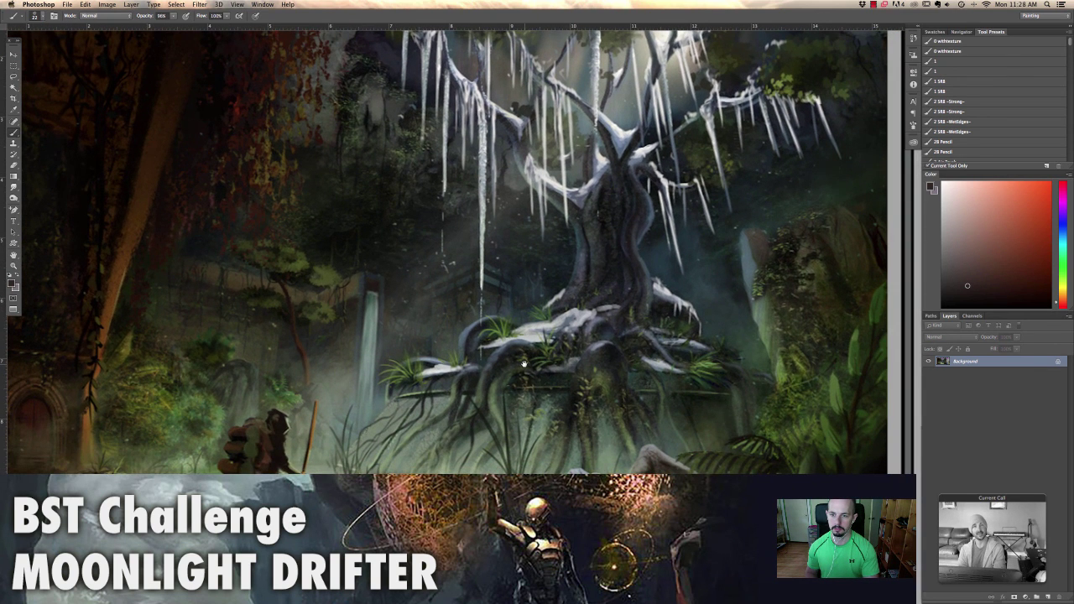
drag(523, 362, 597, 354)
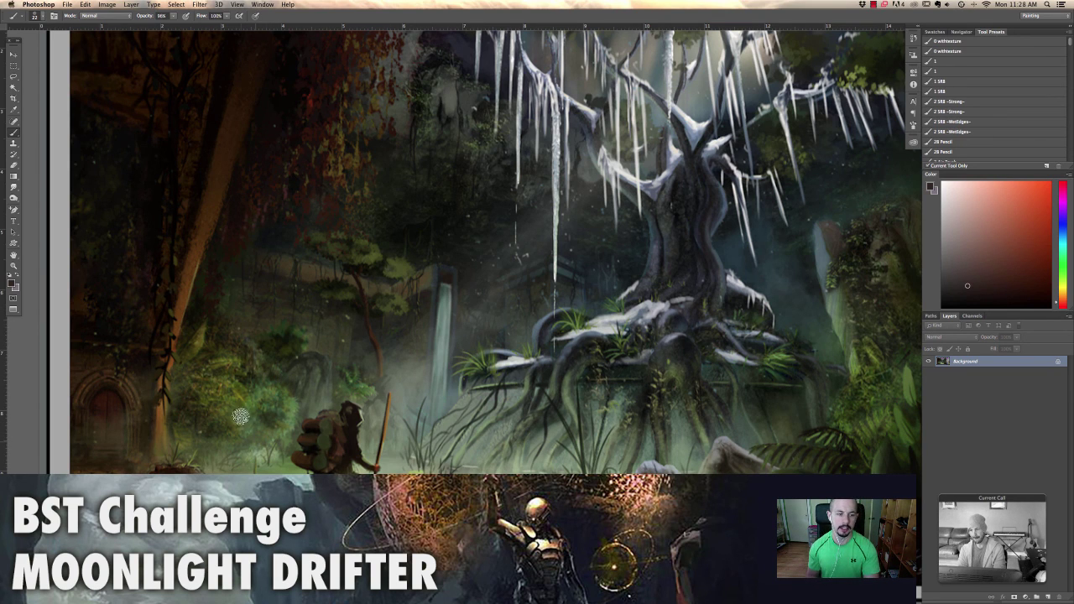
Zoom back out to the whole swamp entry and cycle screen modes toward the windowed view
right_click(521, 415)
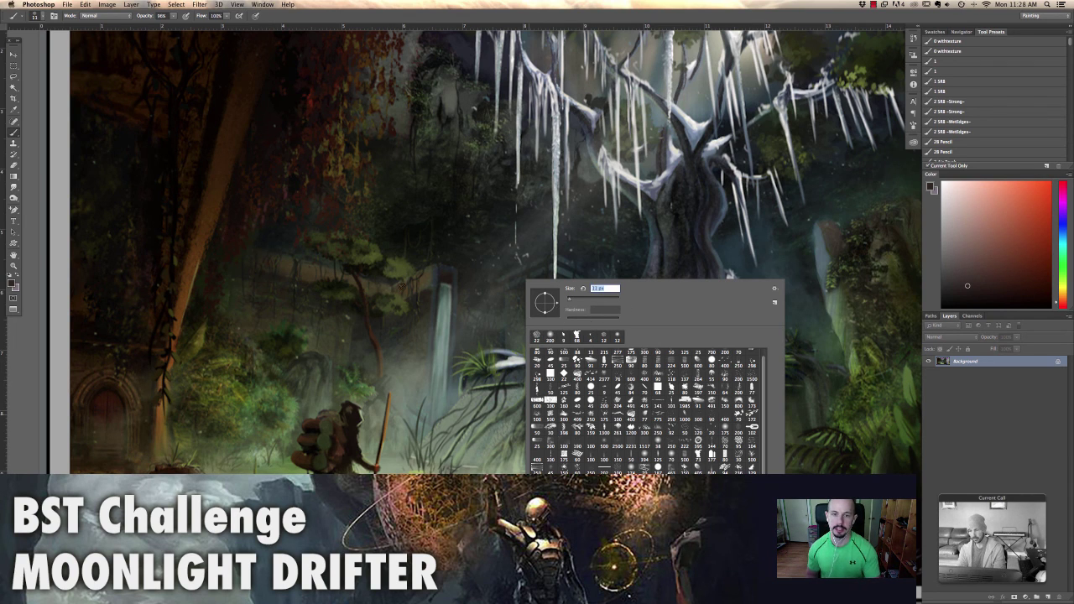
key(Return)
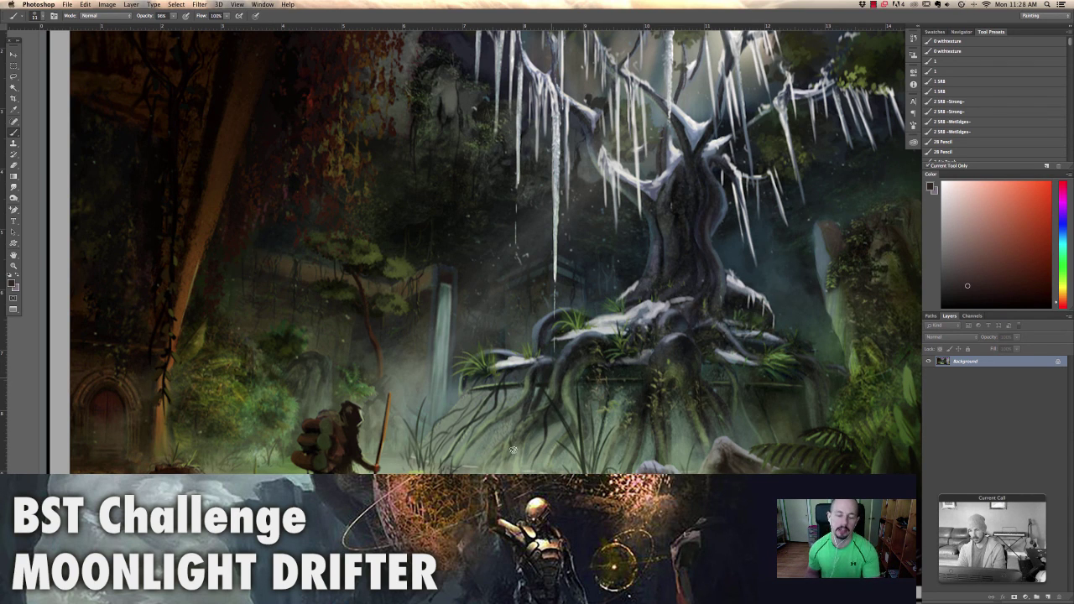
key(super+minus)
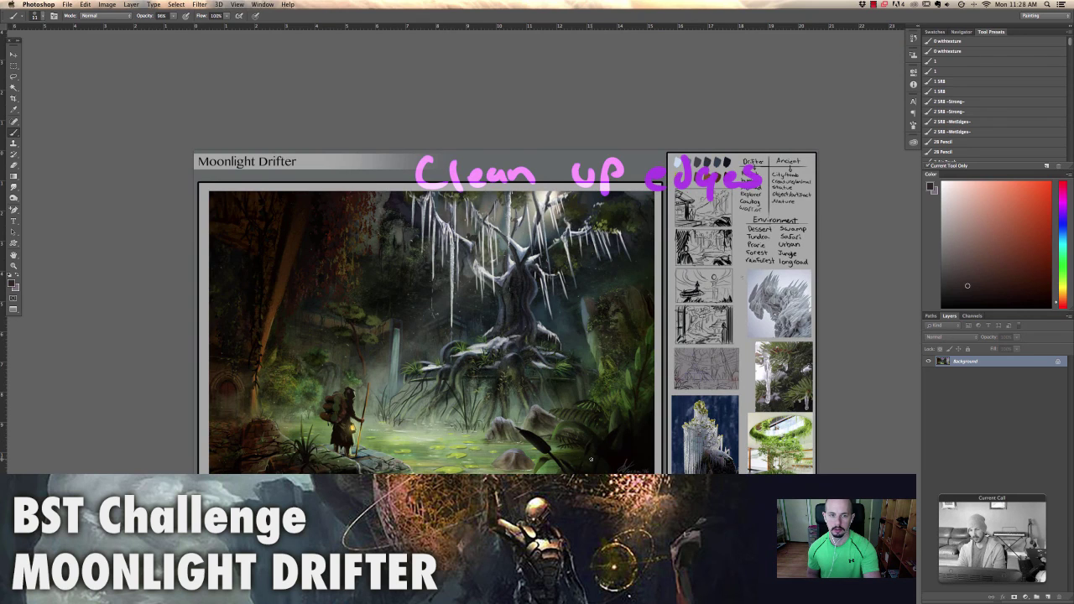
key(super+plus)
key(super+minus)
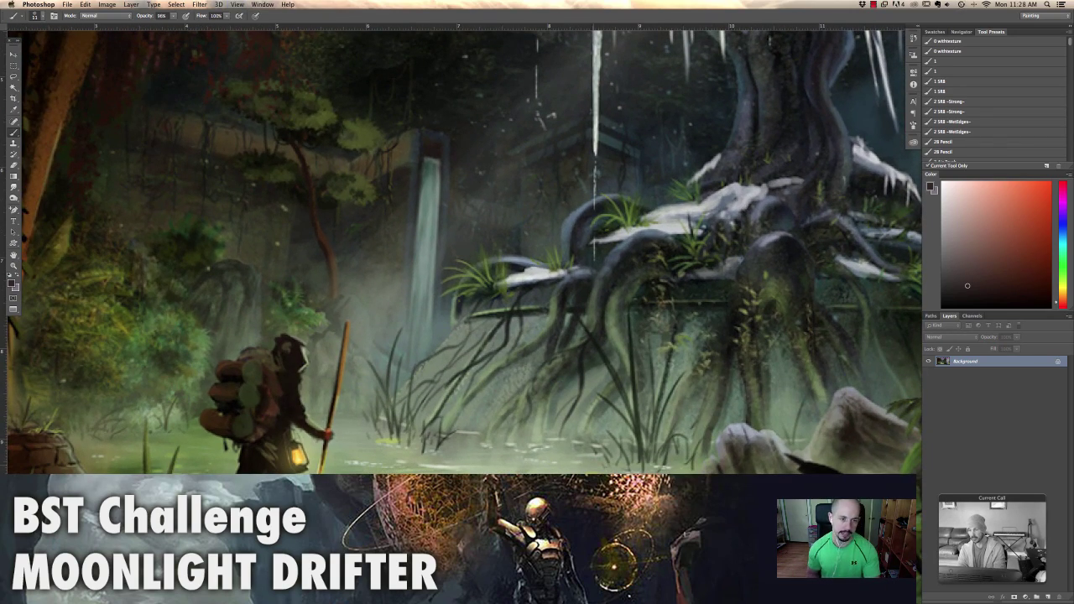
key(super+minus)
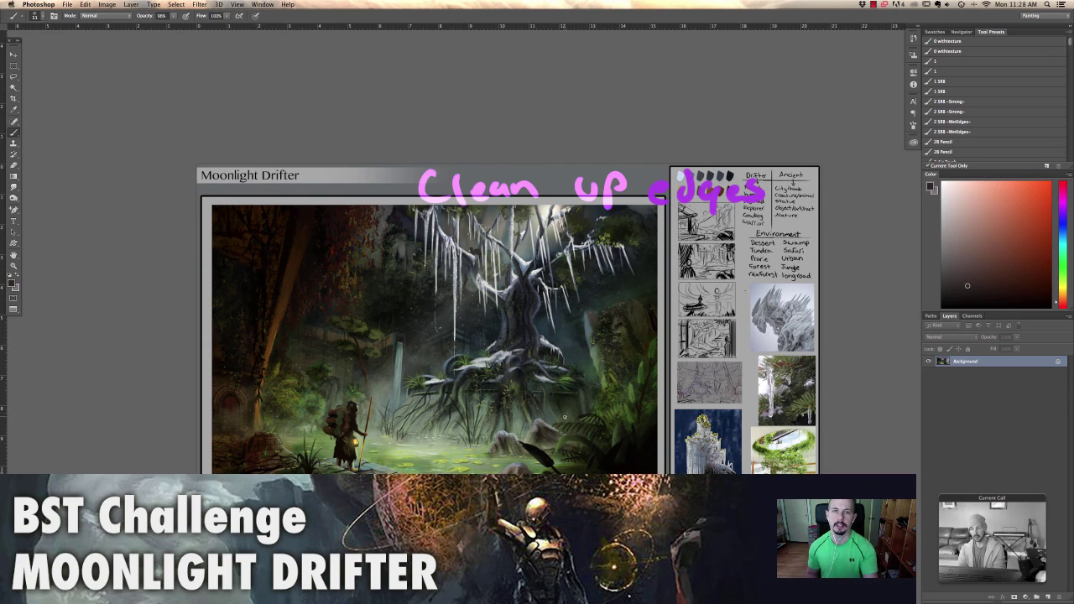
key(f)
key(f)
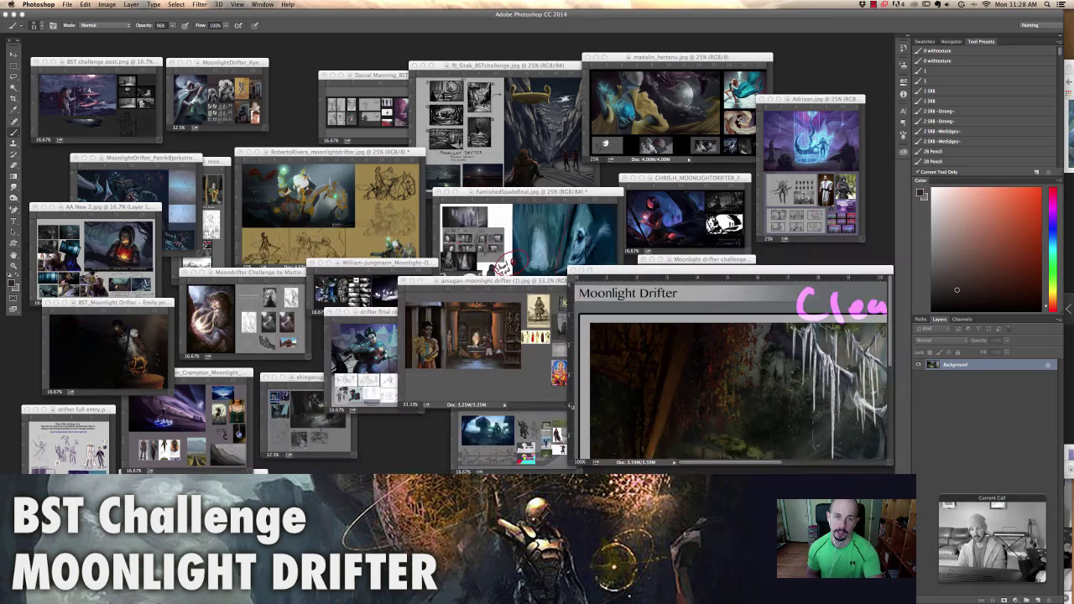
Shrink the swamp entry and park it right, then show the purple canyon entry full screen at 50%
key(super+minus)
key(super+minus)
key(super+minus)
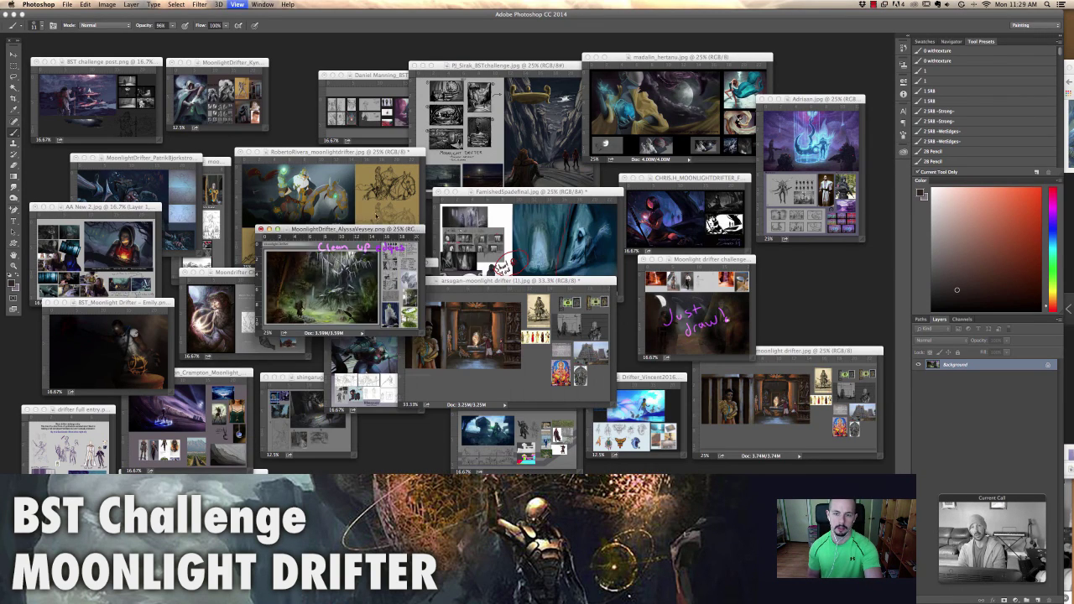
drag(336, 230, 722, 262)
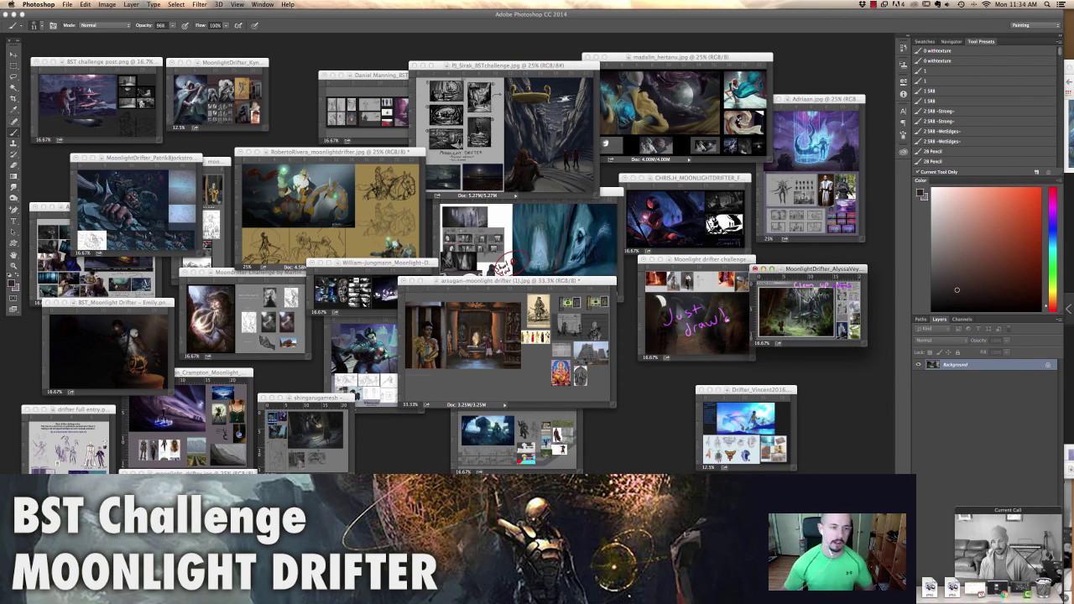
click(181, 422)
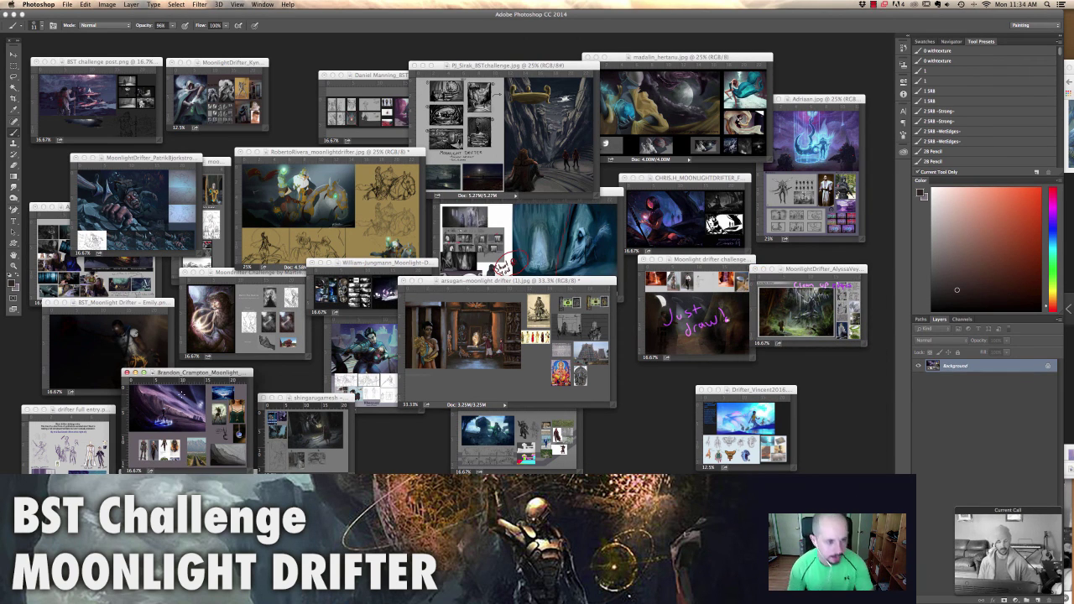
key(super+plus)
key(super+plus)
key(super+plus)
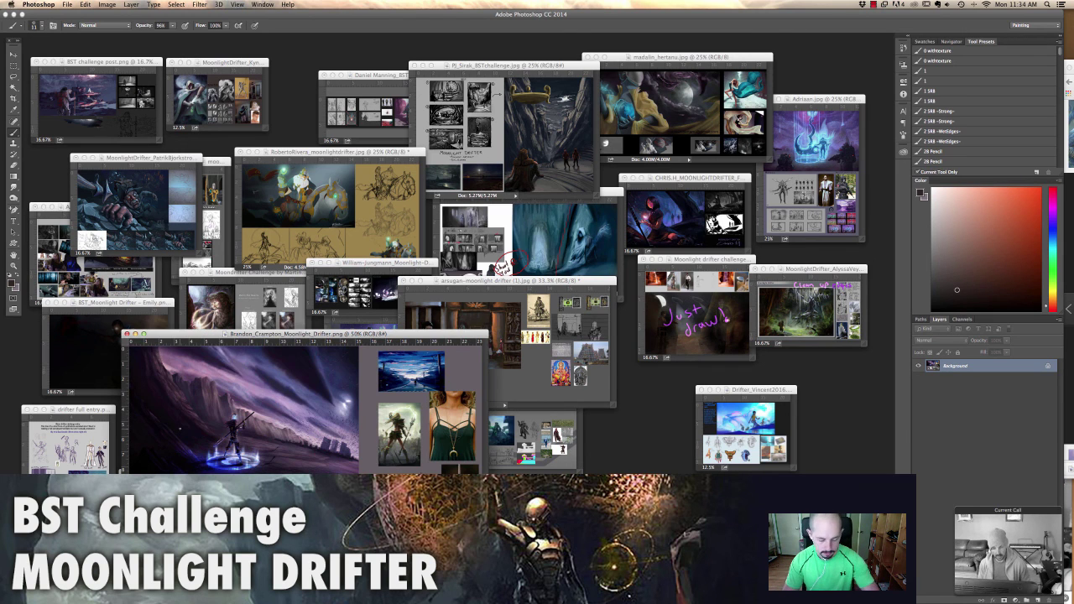
key(f)
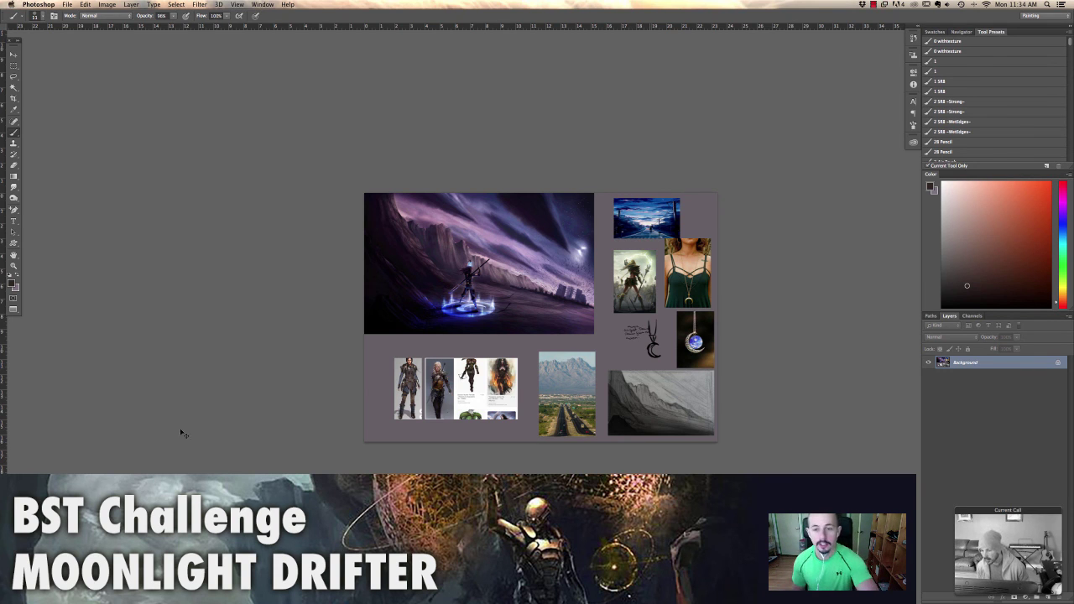
Zoom in three steps and pan to frame the purple canyon painting and its warrior scene
key(super+equal)
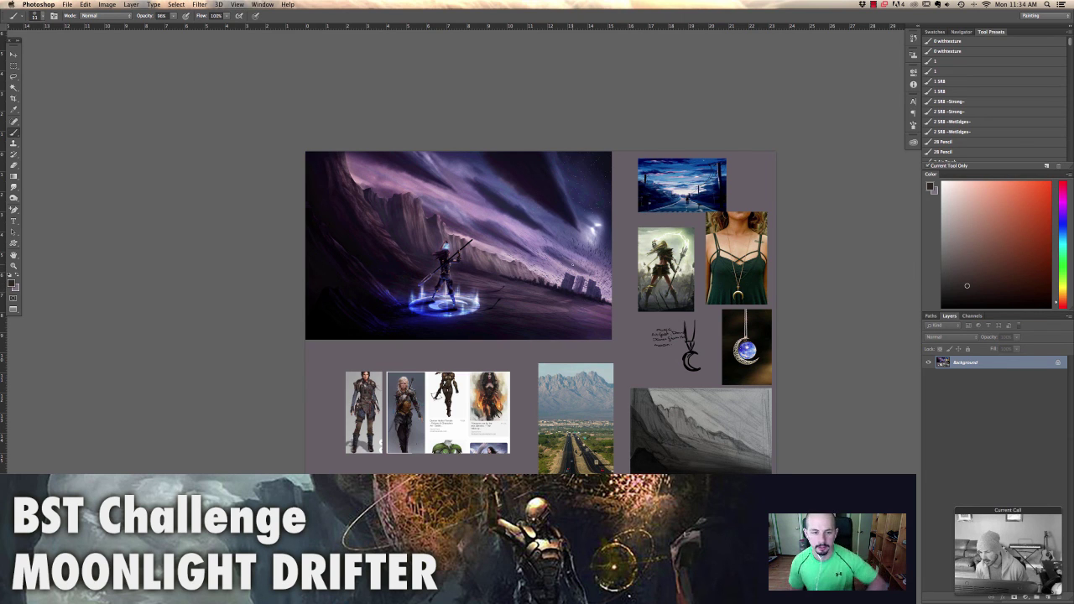
key(super+equal)
key(super+equal)
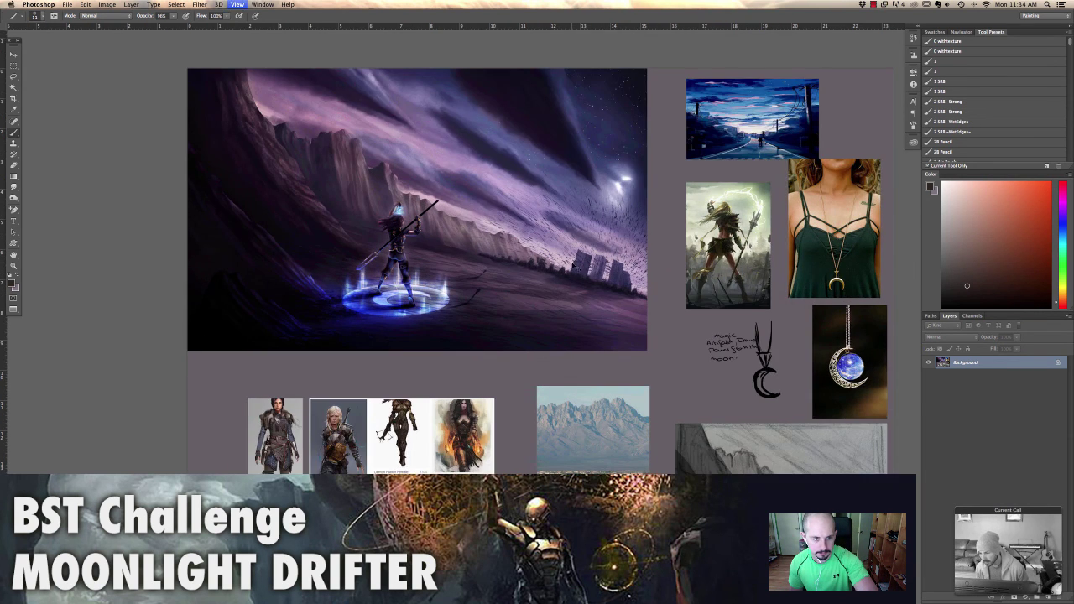
key(super+equal)
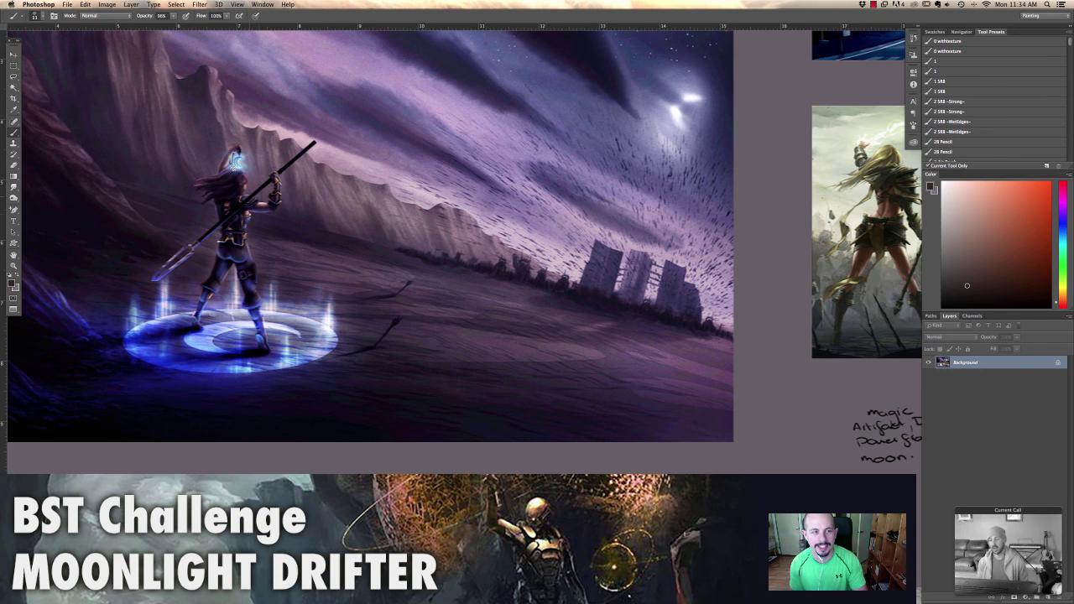
scroll(520, 191, up, 2)
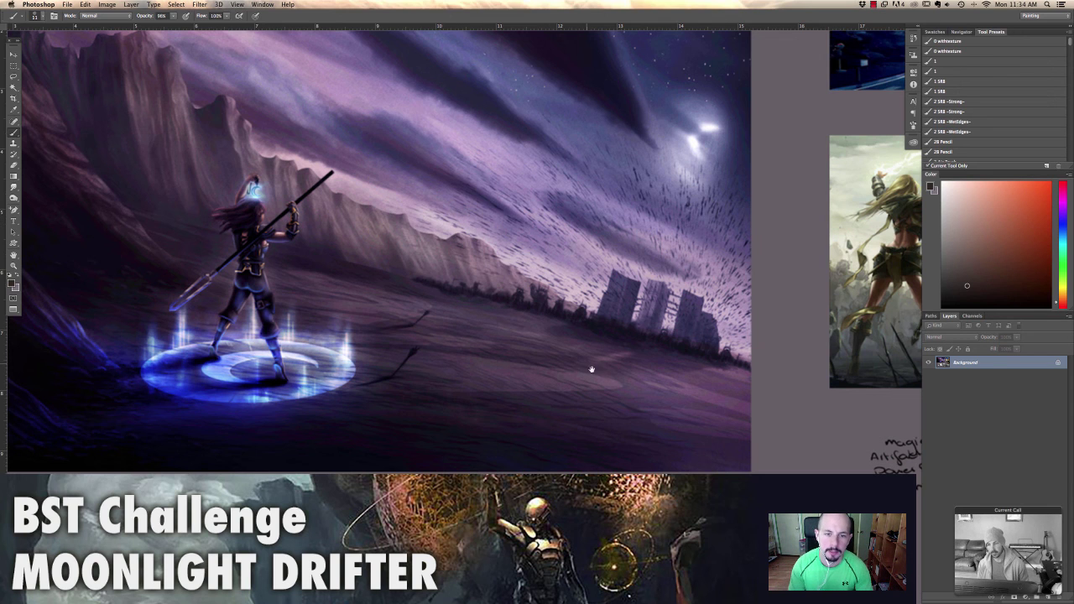
scroll(591, 370, up, 5)
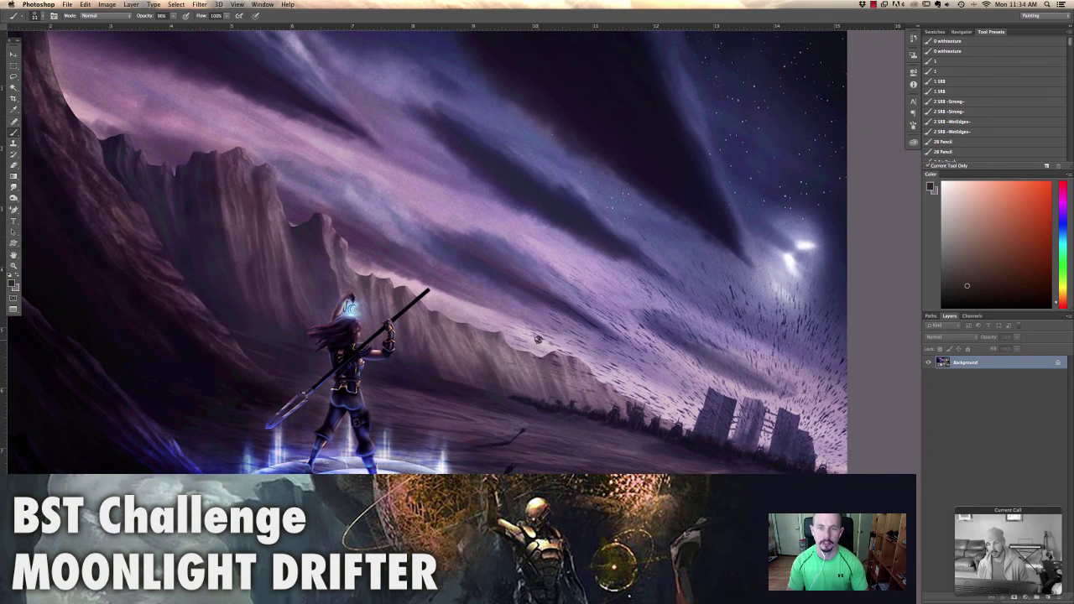
Sample a purple from the painting and lighten it slightly in the Color panel
alt+click(639, 113)
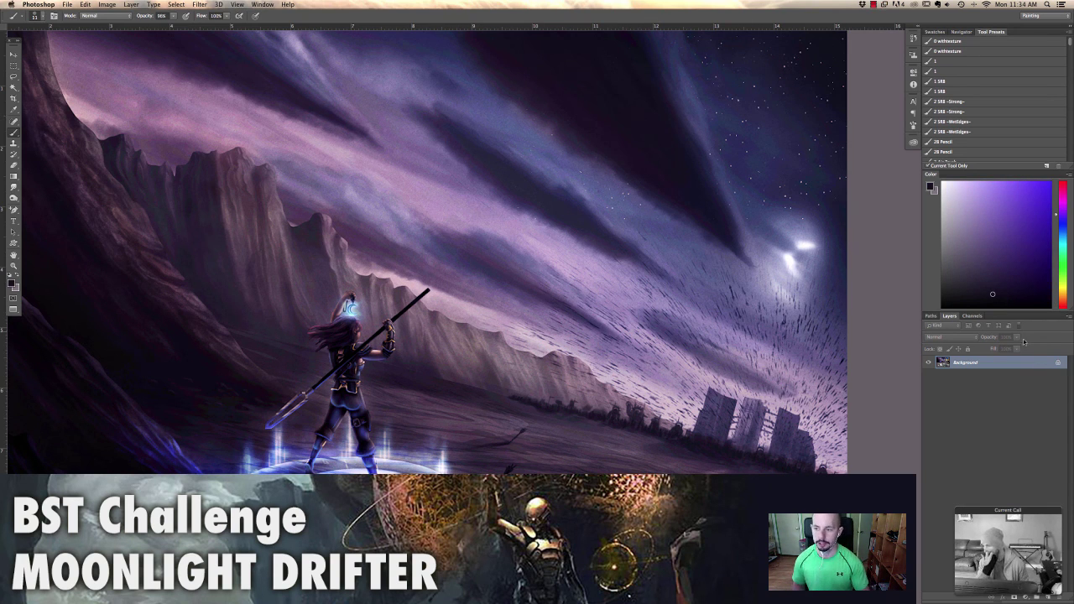
click(992, 298)
drag(992, 298, 971, 281)
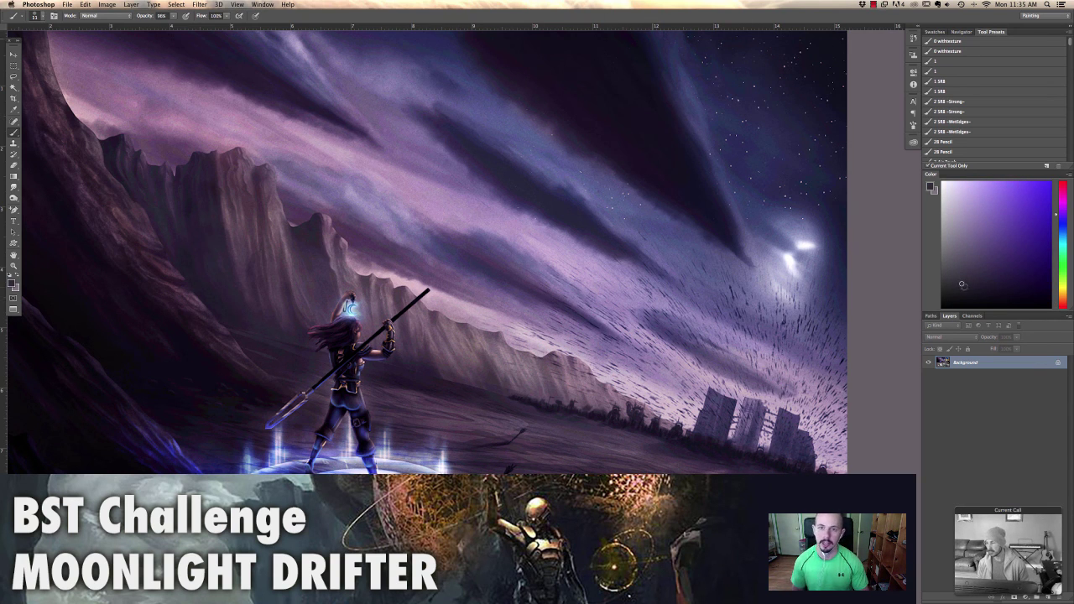
Set the brush to the 200 px preset with 0 hardness
right_click(609, 114)
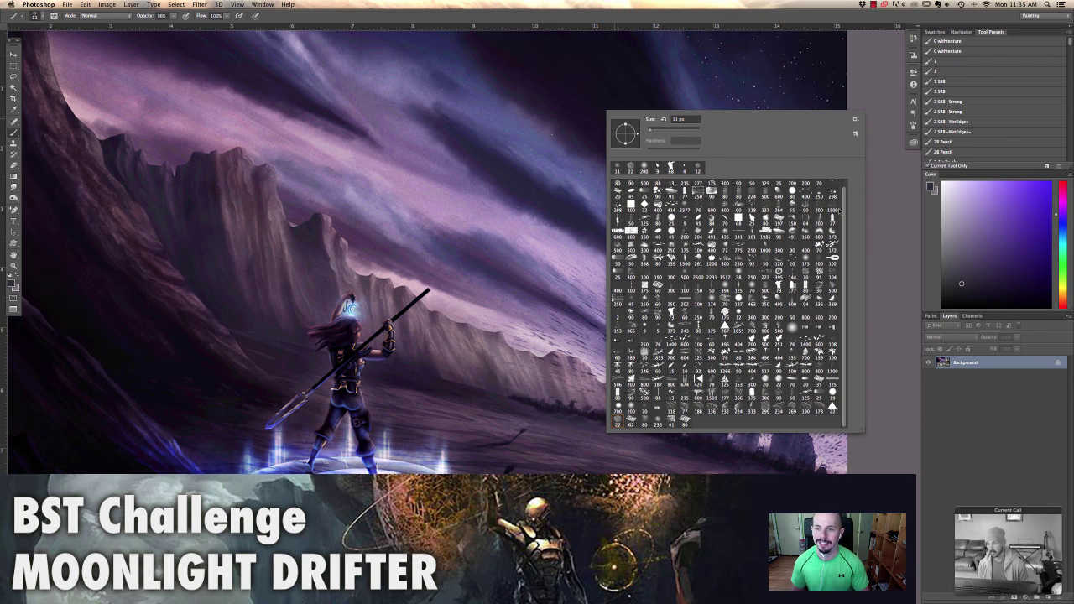
drag(840, 212, 843, 176)
click(805, 185)
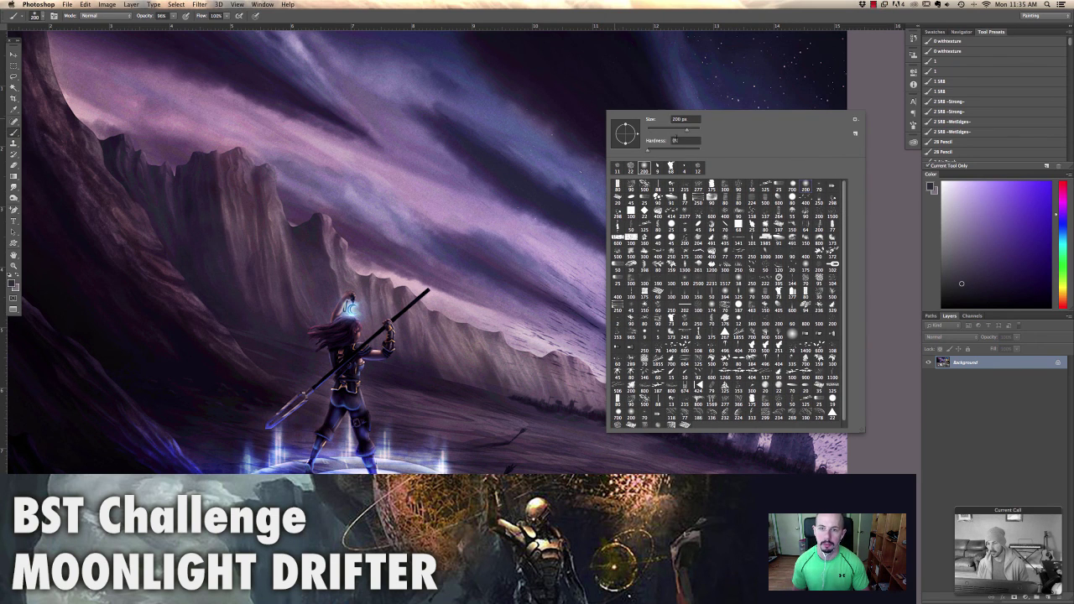
double_click(676, 140)
text(0)
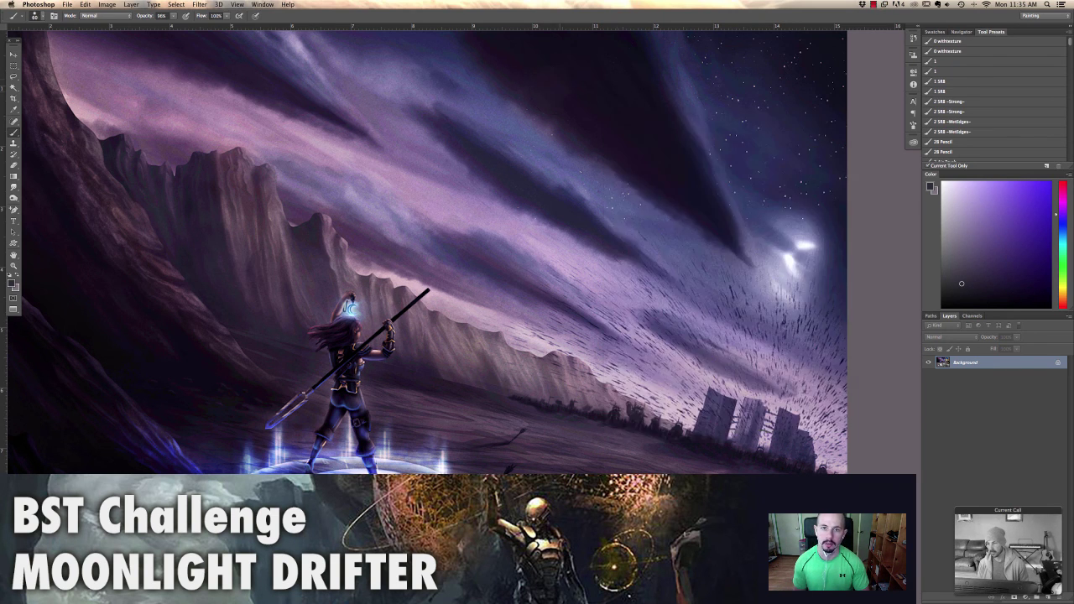
key(Return)
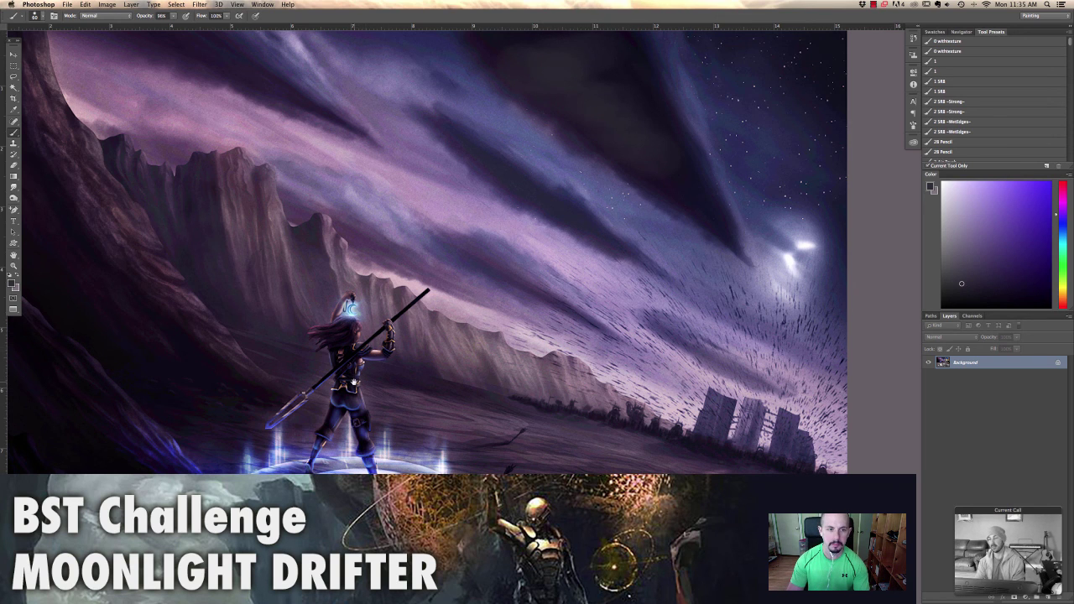
Make the paint colour pink and switch to the smaller 25 px brush preset
scroll(359, 348, left, 3)
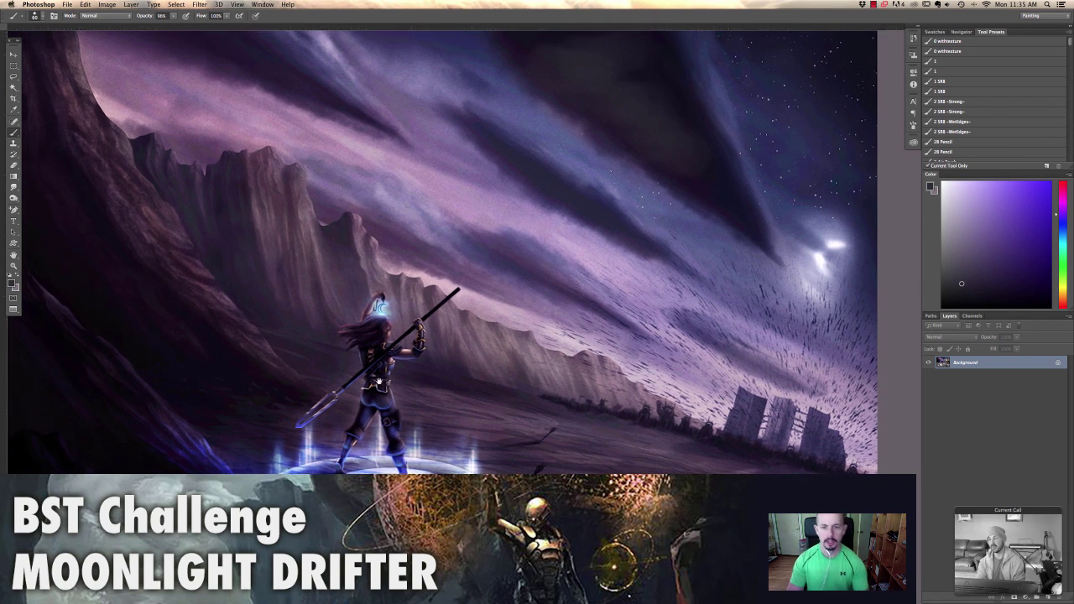
right_click(867, 216)
click(1019, 197)
click(1016, 194)
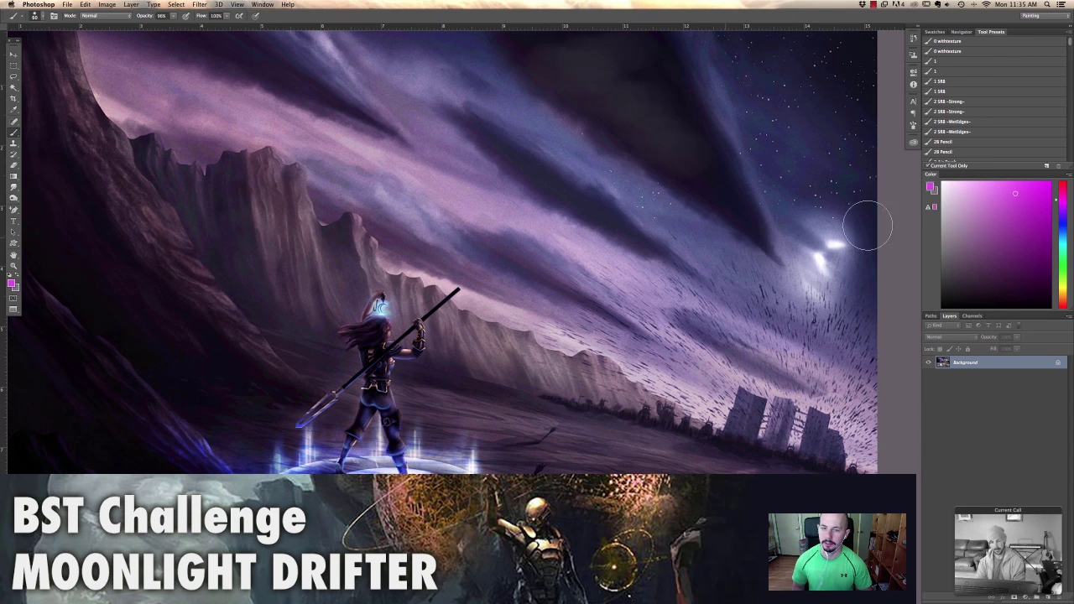
right_click(614, 266)
click(757, 391)
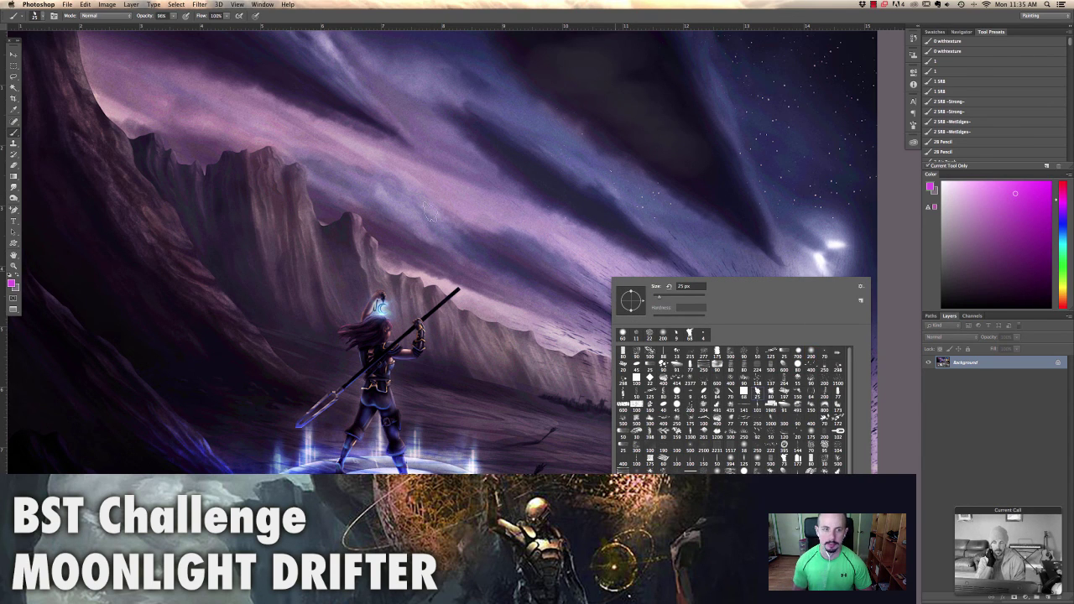
Trace thin pink lines along the cliff ridges, then fit the whole board on screen
mouse_move(225, 151)
mouse_down()
mouse_move(270, 147)
mouse_move(349, 209)
mouse_move(380, 215)
mouse_move(413, 275)
mouse_move(433, 275)
mouse_move(473, 332)
mouse_move(509, 290)
mouse_move(530, 336)
mouse_move(631, 366)
mouse_up()
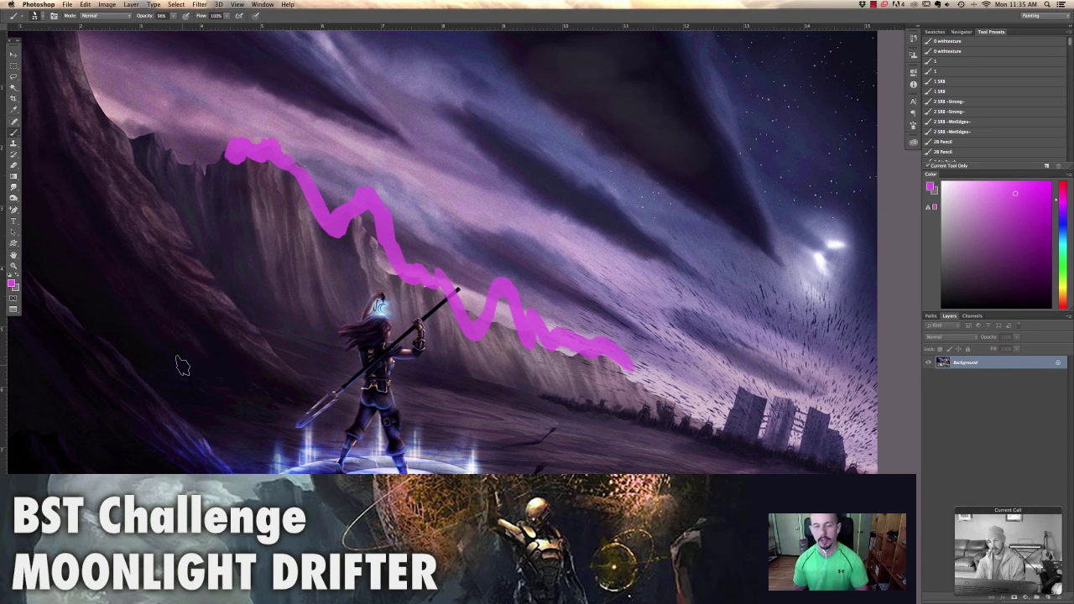
key(super+alt+z)
key(super+alt+z)
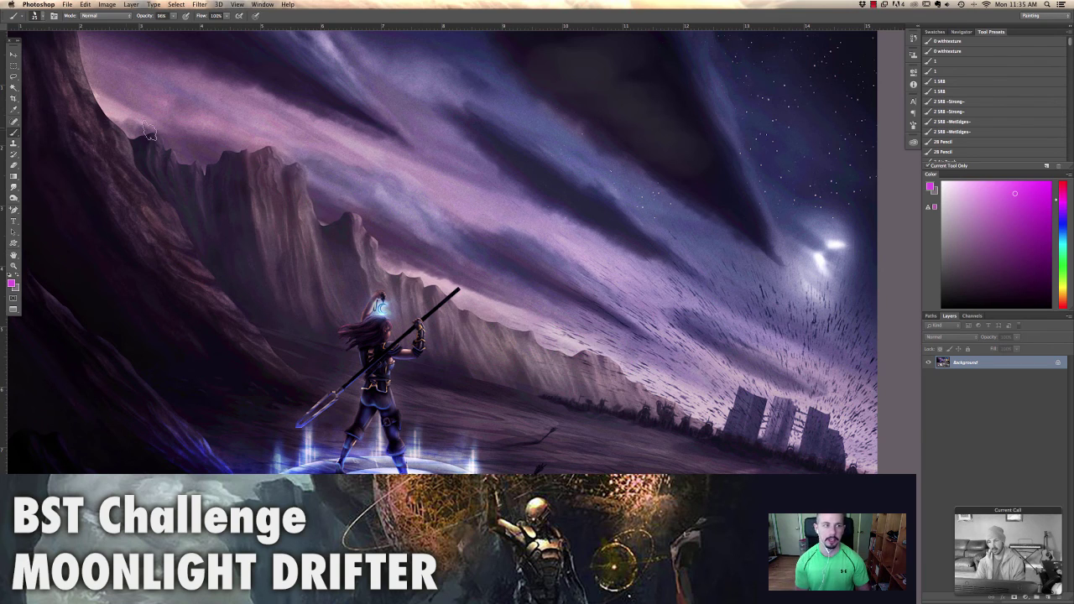
mouse_move(147, 132)
mouse_down()
mouse_move(277, 132)
mouse_move(352, 180)
mouse_move(386, 256)
mouse_move(374, 220)
mouse_move(494, 303)
mouse_up()
right_click(496, 275)
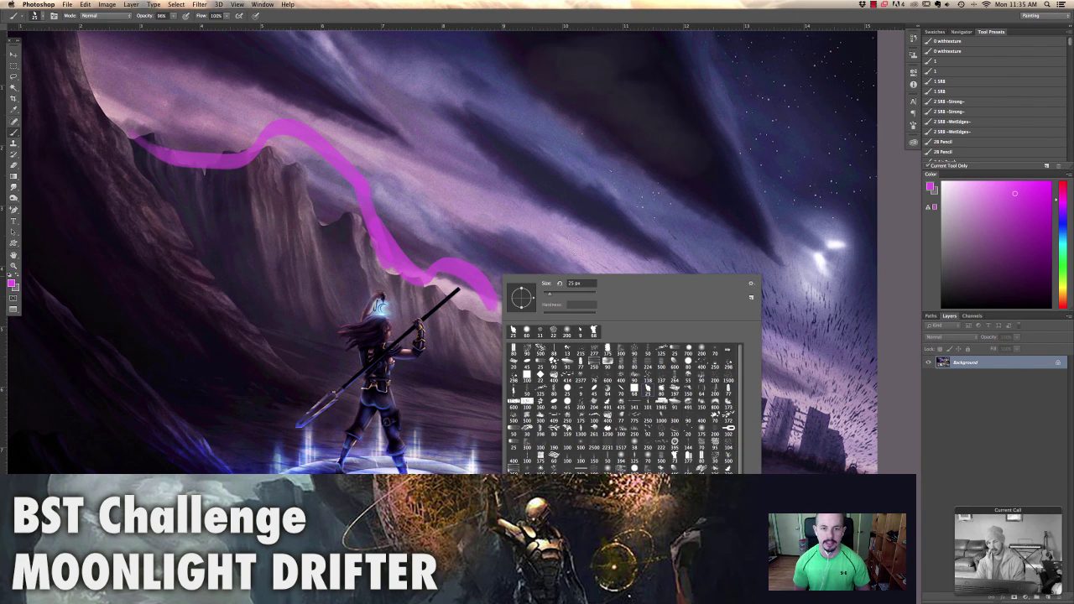
key(super+alt+z)
key(super+alt+z)
key(super+alt+z)
drag(304, 147, 353, 281)
mouse_move(323, 223)
mouse_down()
mouse_move(392, 274)
mouse_move(559, 356)
mouse_move(641, 382)
mouse_move(665, 417)
mouse_up()
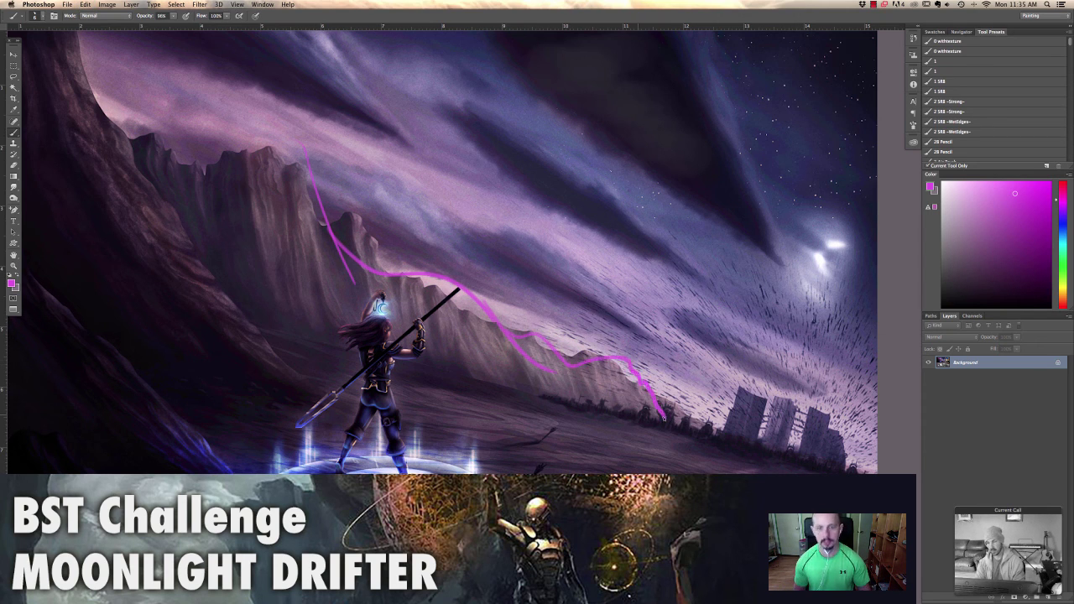
mouse_move(300, 151)
mouse_down()
mouse_move(266, 130)
mouse_move(199, 168)
mouse_move(126, 94)
mouse_up()
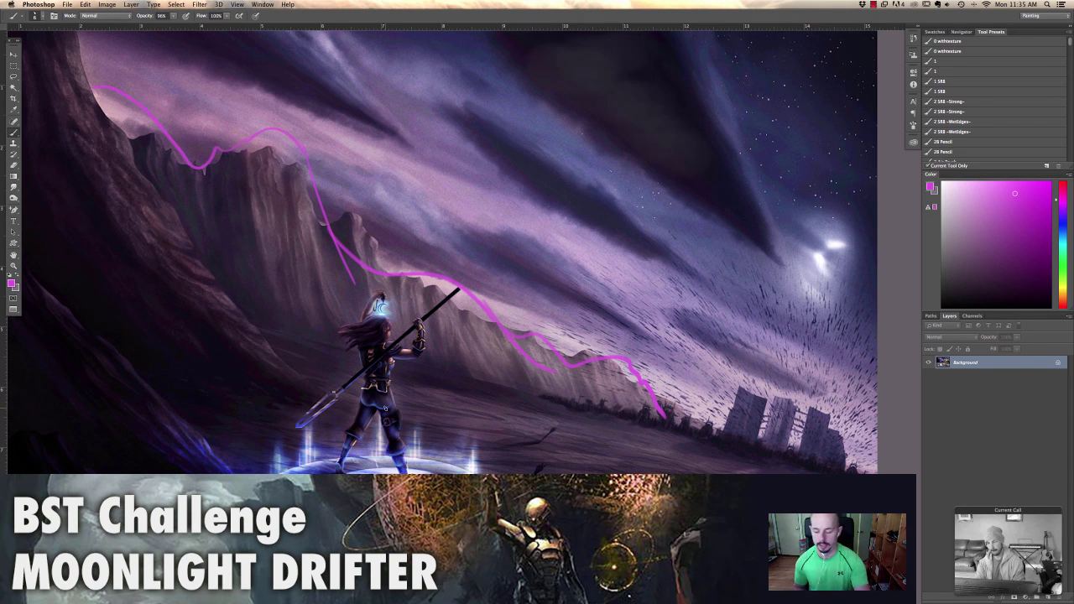
key(super+0)
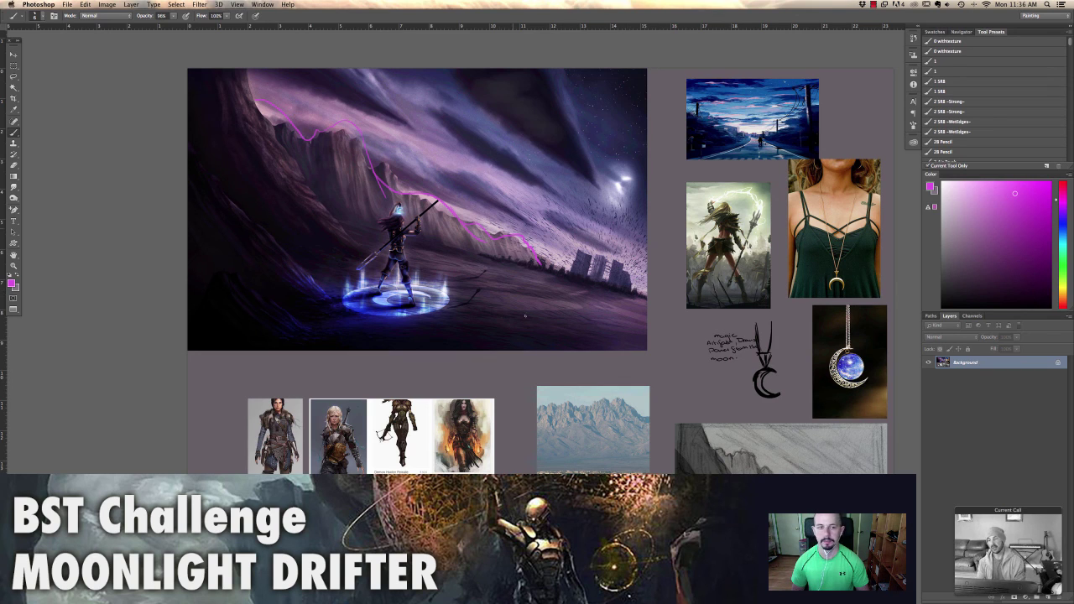
Paint magenta top framing lines, then outline the central figure and its base in green
mouse_move(646, 148)
mouse_down()
mouse_move(244, 140)
mouse_move(290, 154)
mouse_move(318, 359)
mouse_move(303, 347)
mouse_move(282, 359)
mouse_move(684, 359)
mouse_move(686, 146)
mouse_up()
drag(687, 146, 623, 145)
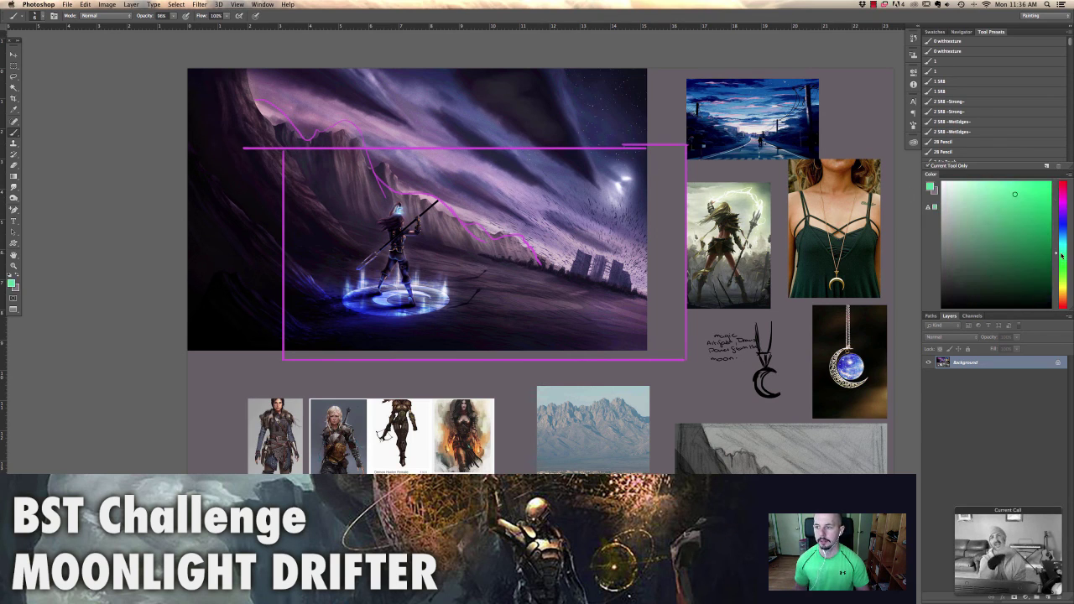
key(x)
mouse_move(381, 214)
mouse_down()
mouse_move(371, 317)
mouse_move(413, 312)
mouse_move(422, 285)
mouse_move(413, 214)
mouse_move(377, 222)
mouse_up()
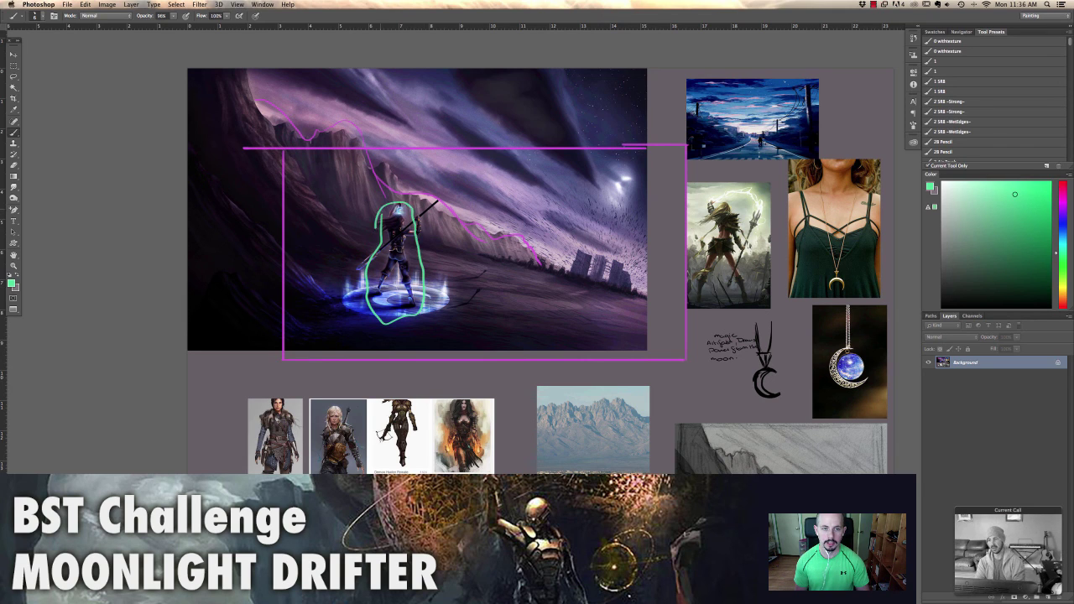
mouse_move(416, 267)
mouse_down()
mouse_move(474, 274)
mouse_move(464, 280)
mouse_up()
key(super+z)
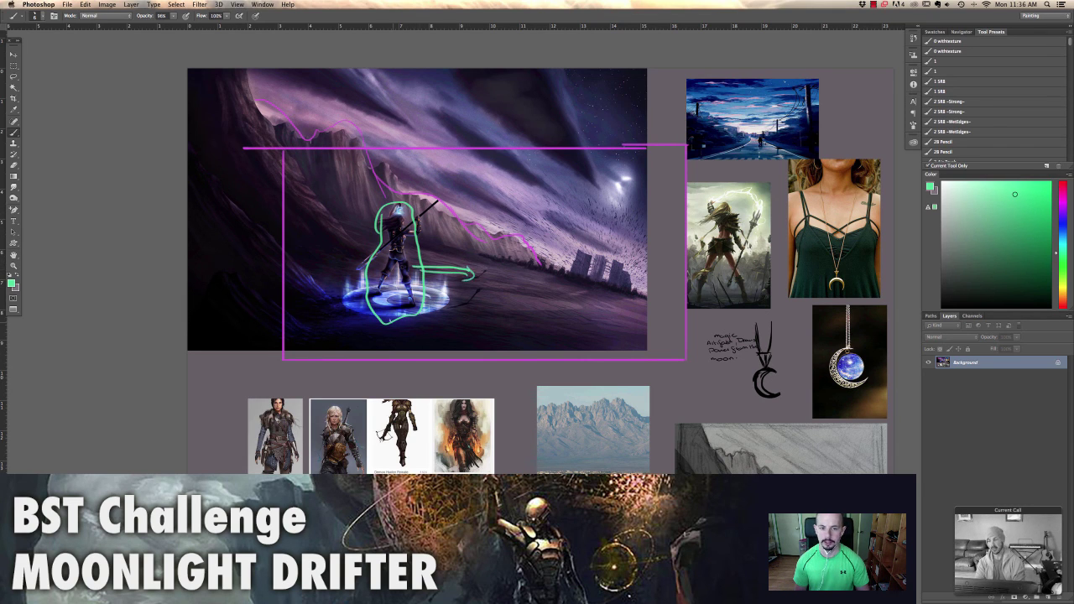
drag(389, 320, 502, 311)
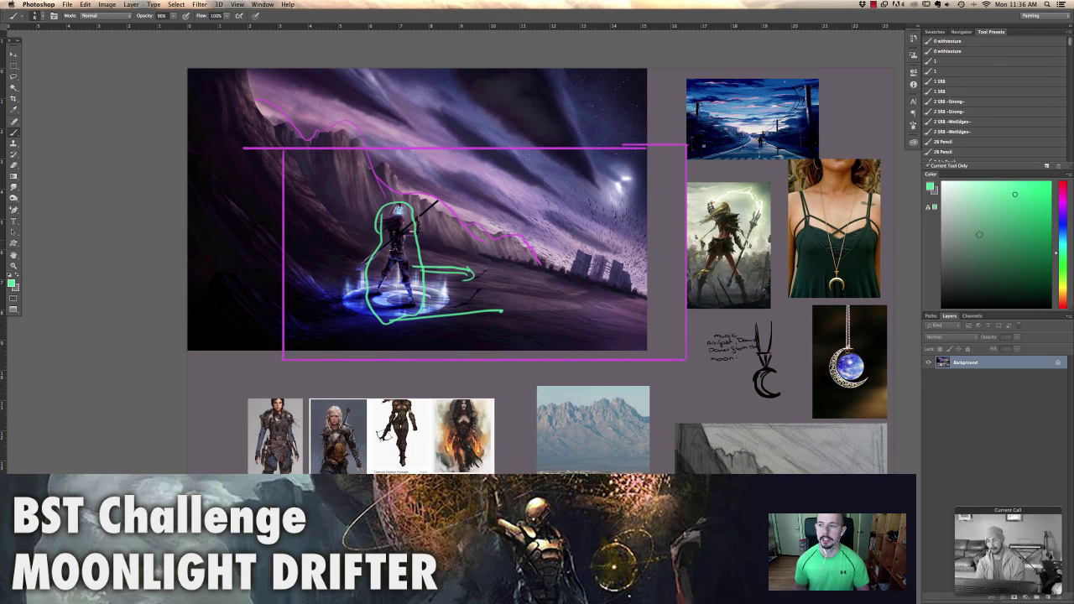
Add magenta loops and lines along the left side, figure and top frame, then hide the interface
alt+click(584, 149)
mouse_move(291, 79)
mouse_down()
mouse_move(315, 251)
mouse_move(201, 69)
mouse_up()
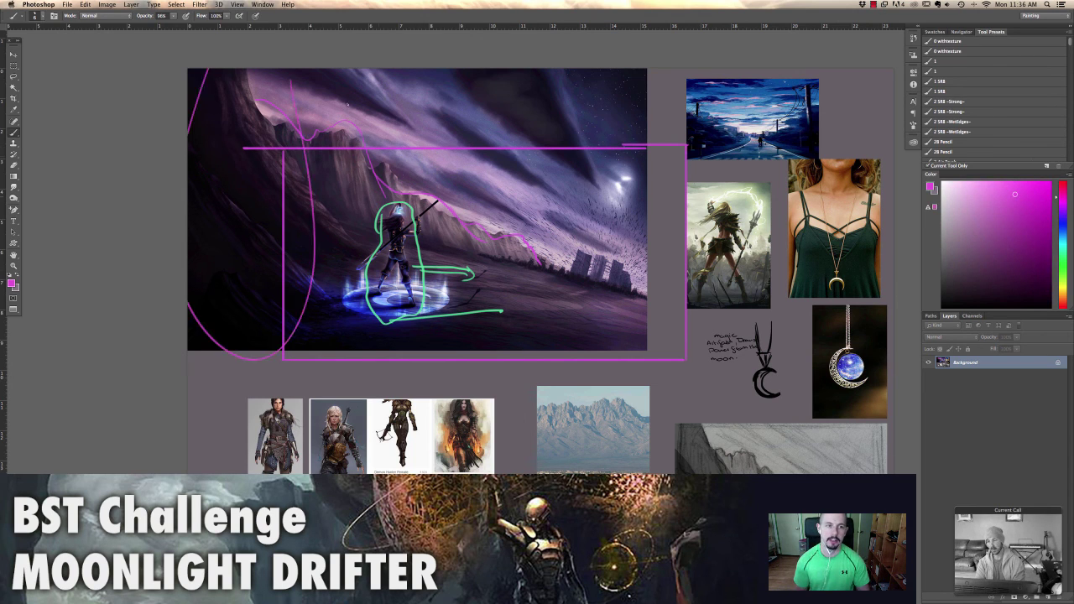
mouse_move(461, 180)
mouse_down()
mouse_move(490, 302)
mouse_move(508, 166)
mouse_move(453, 162)
mouse_up()
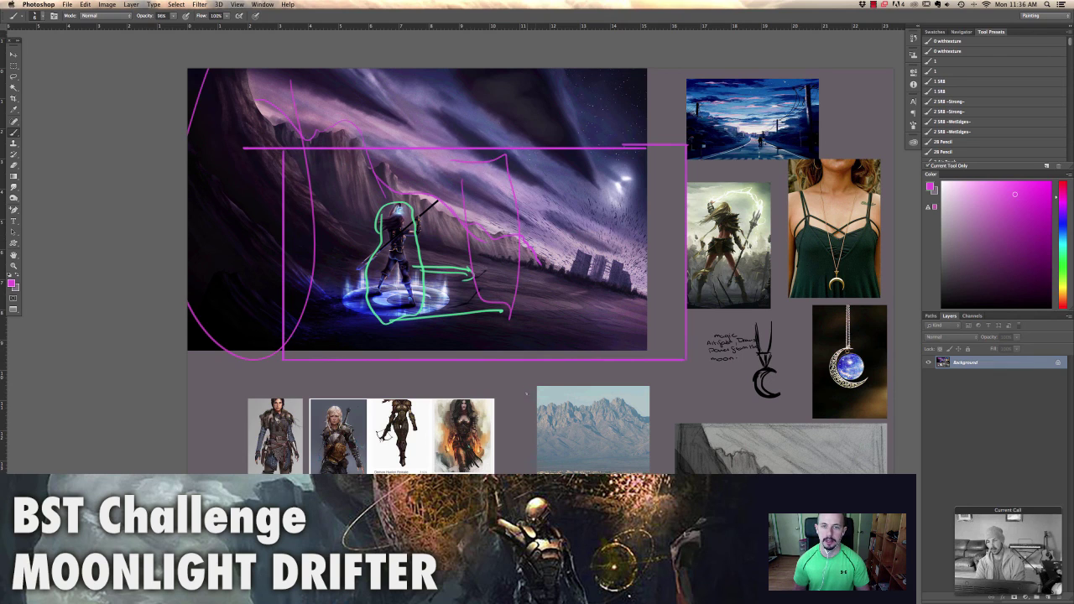
mouse_move(681, 150)
mouse_down()
mouse_move(344, 157)
mouse_move(317, 69)
mouse_up()
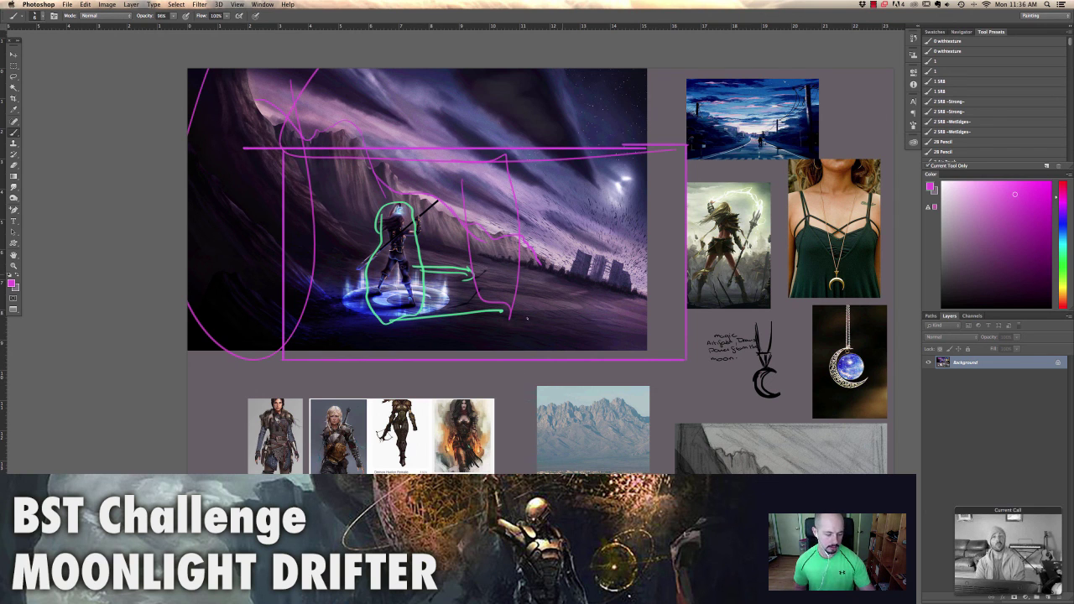
key(Tab)
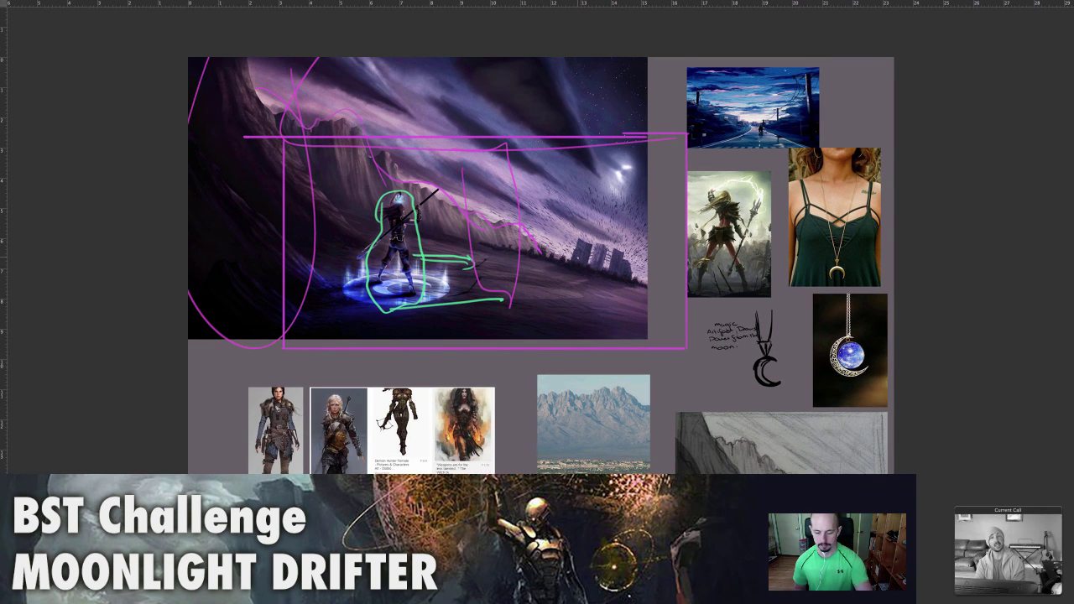
Shrink the marked-up canyon entry into a lower-left window and zoom into the hooded-figure entry
key(f)
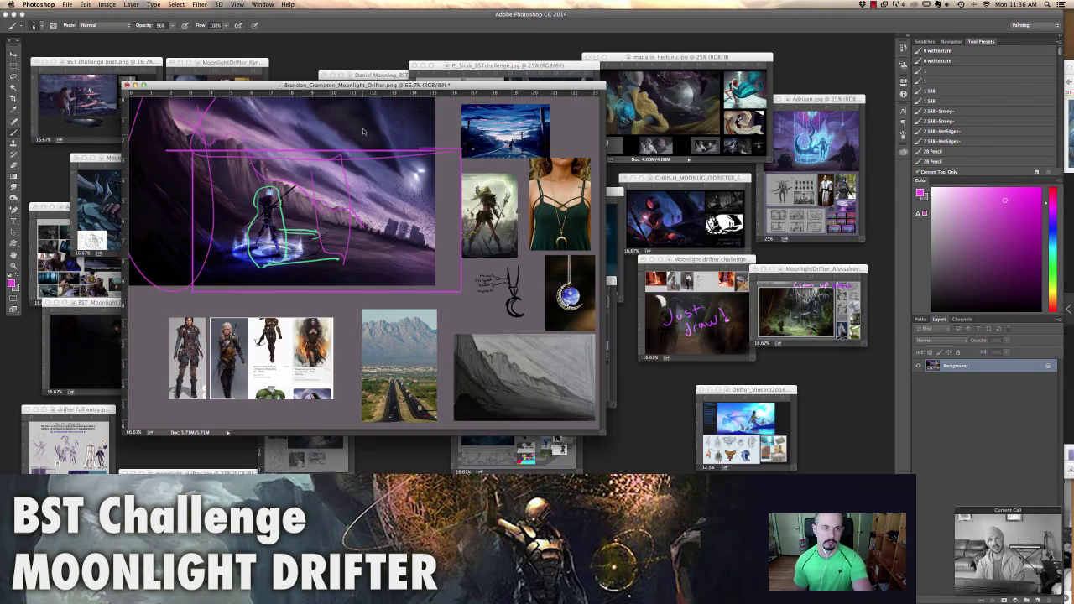
key(super+minus)
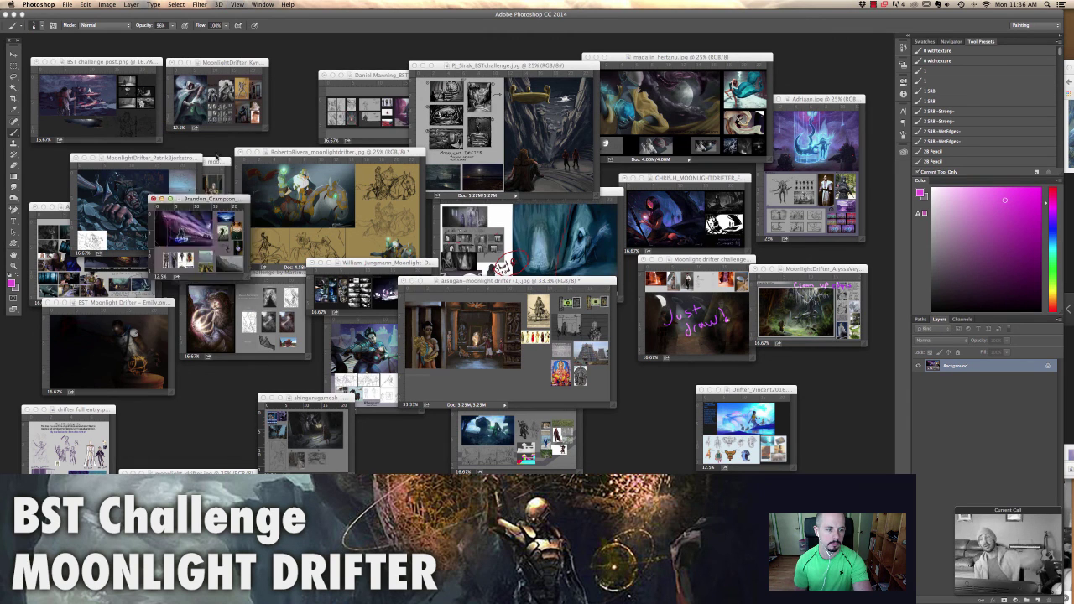
drag(206, 199, 209, 390)
click(319, 398)
key(super+plus)
key(super+plus)
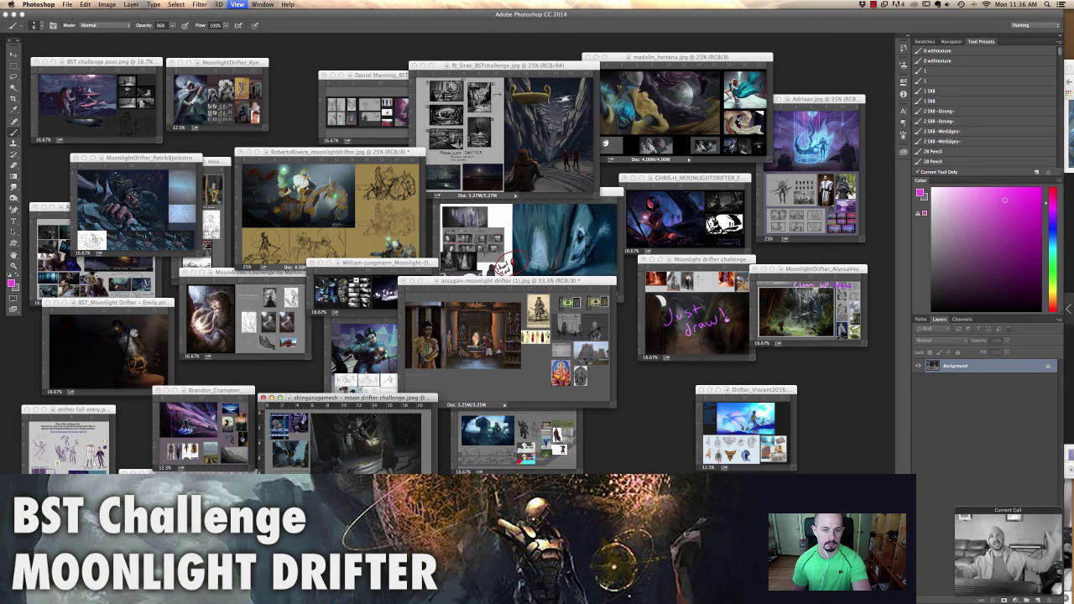
key(super+plus)
key(super+plus)
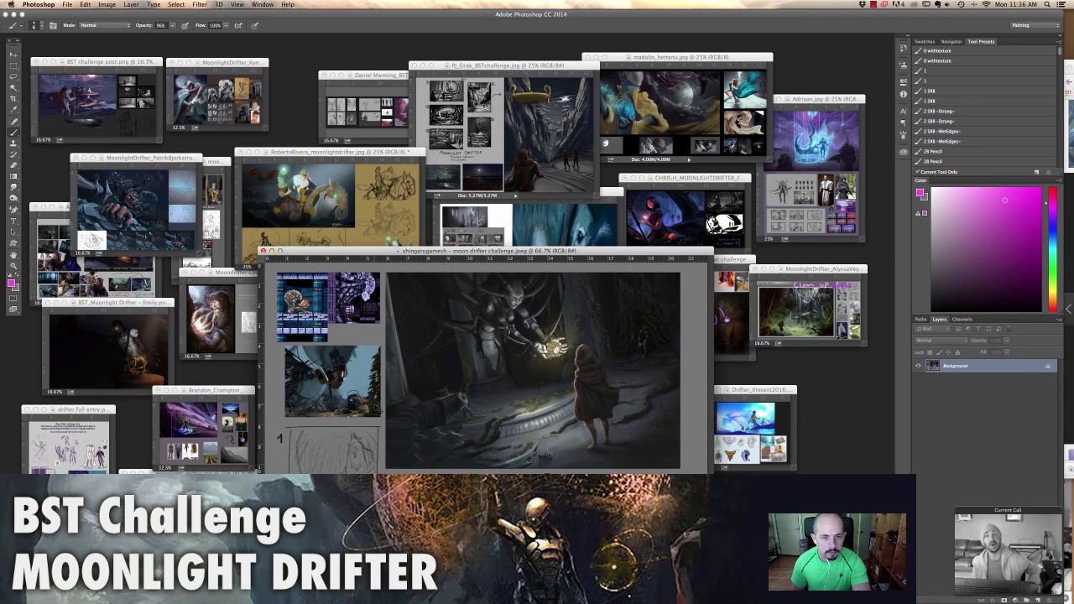
Zoom the hooded-figure entry to 100%, reposition its window, and show it full screen
key(super+plus)
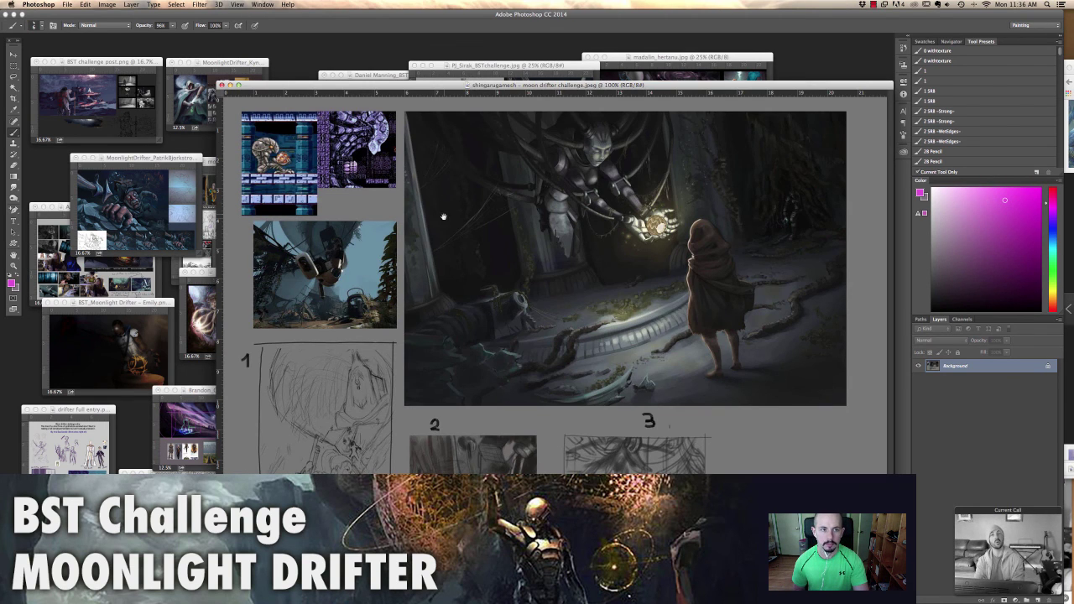
drag(615, 87, 613, 101)
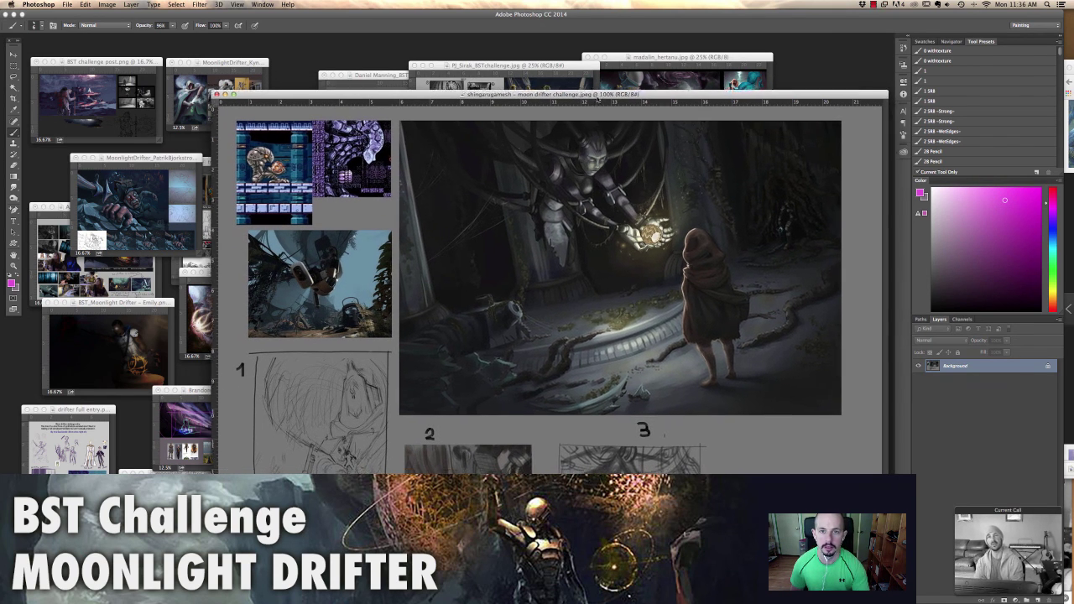
drag(588, 114, 576, 105)
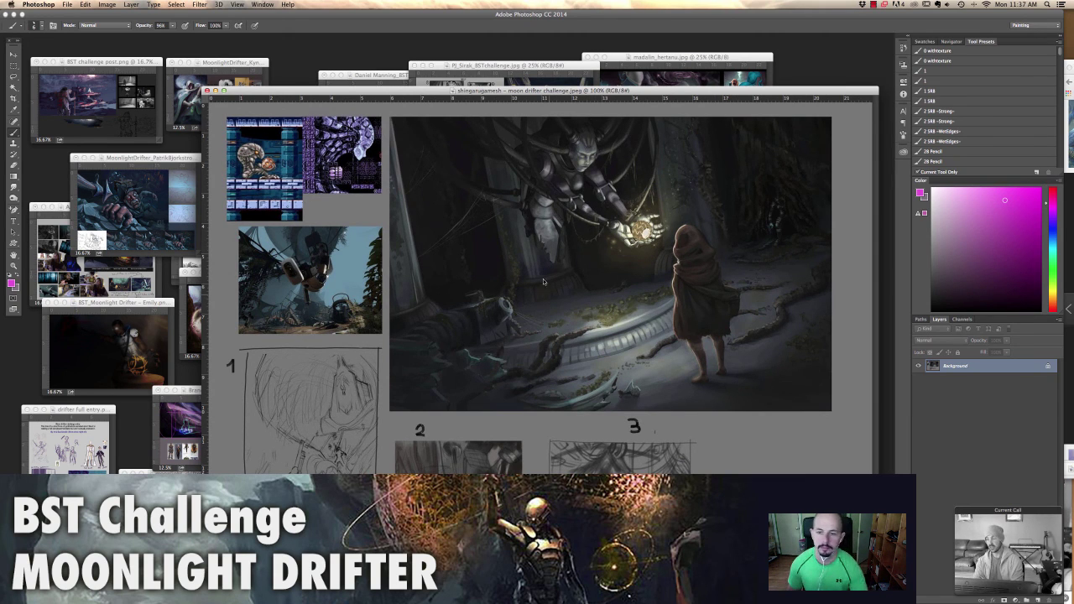
key(f)
drag(411, 173, 408, 211)
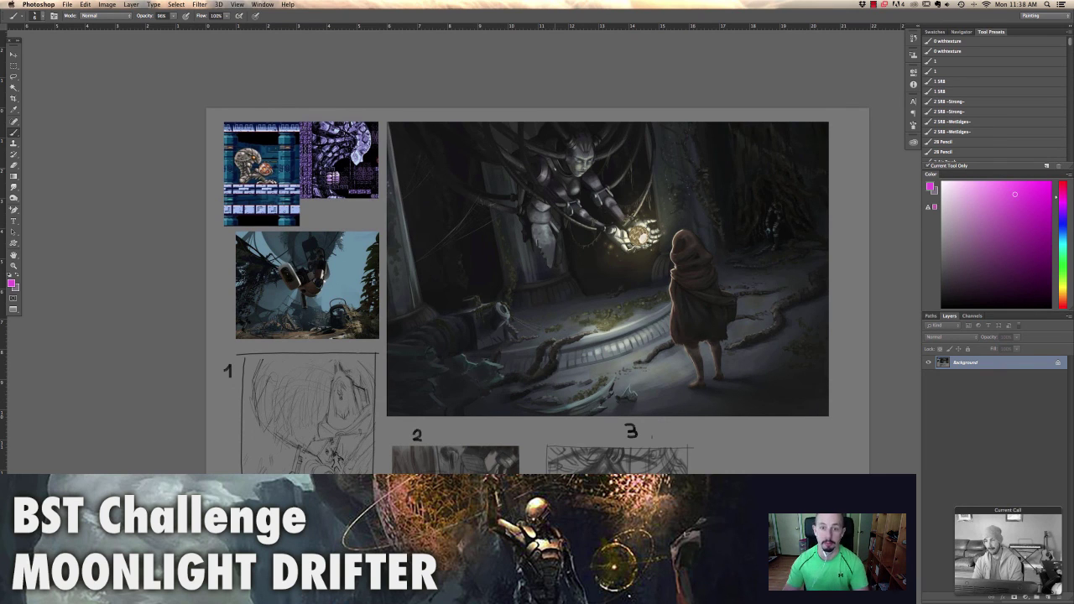
Leave full screen, zoom the hooded-figure entry well out, and move it toward the bottom
key(f)
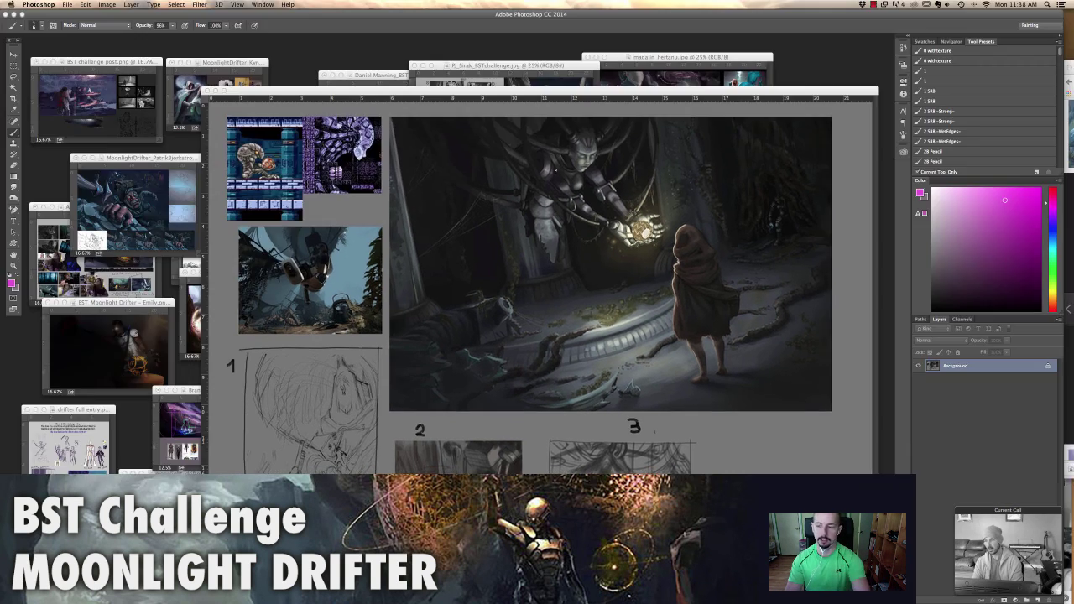
key(super+minus)
key(super+minus)
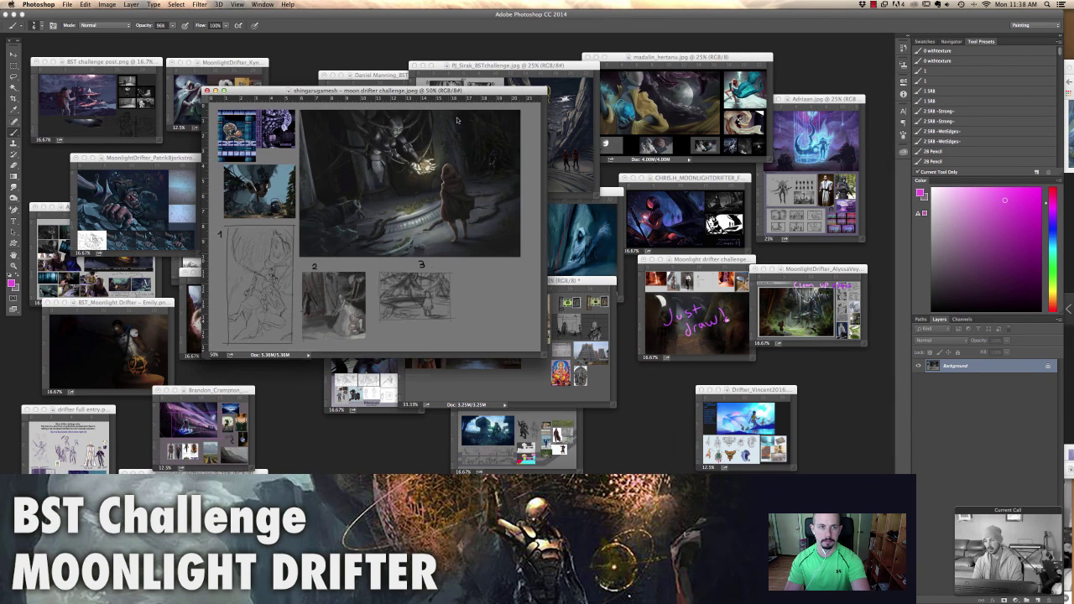
key(super+minus)
drag(375, 92, 386, 376)
key(super+minus)
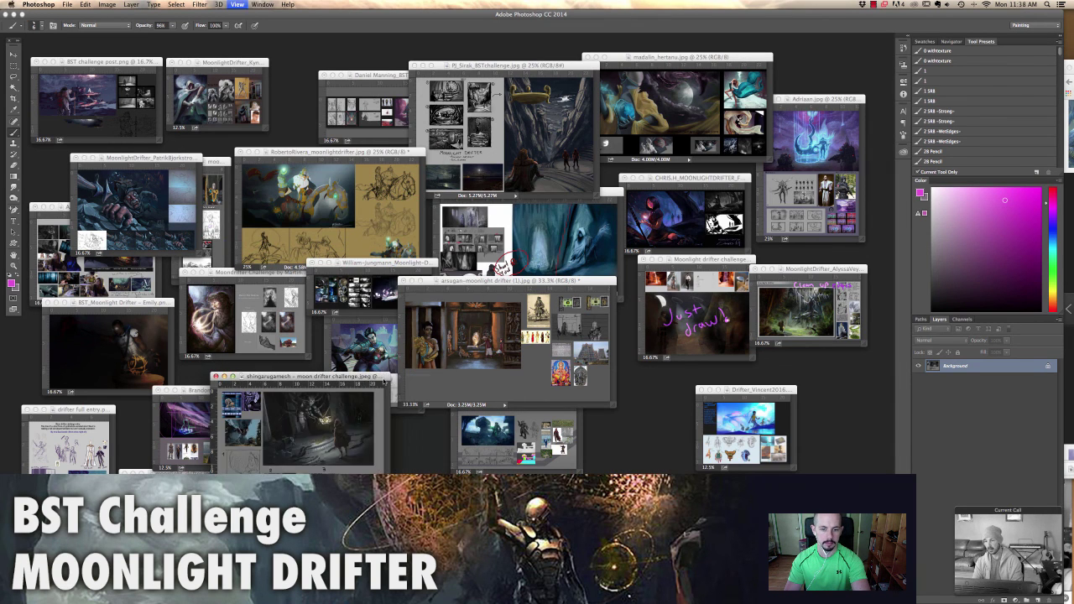
key(super+minus)
Bring the artifact presentation entry forward at 25%, arrange the windows, and show it full screen zoomed in
click(521, 440)
key(super+plus)
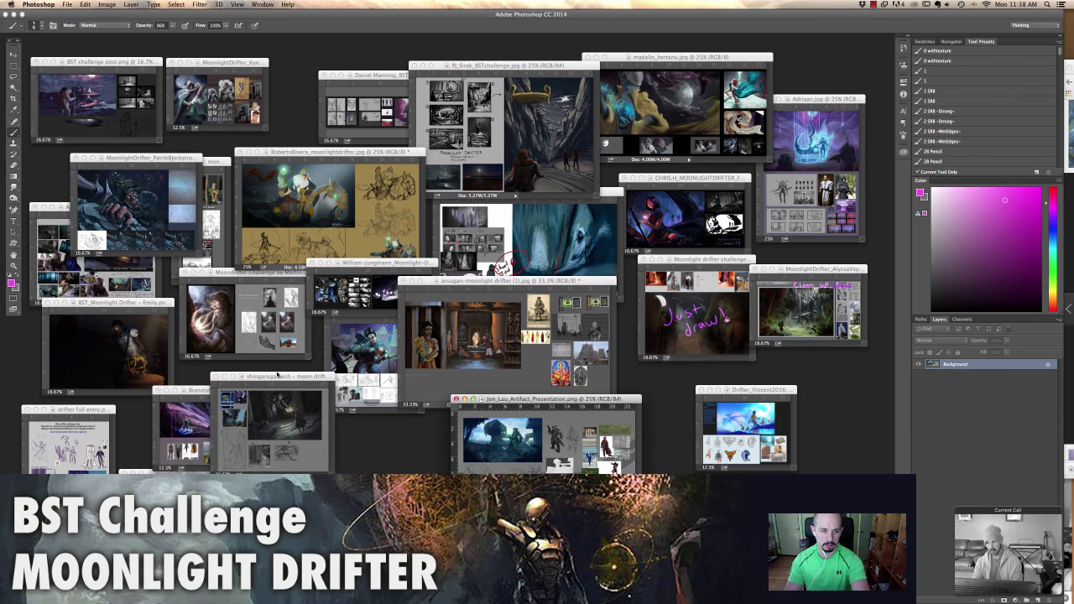
drag(277, 376, 344, 411)
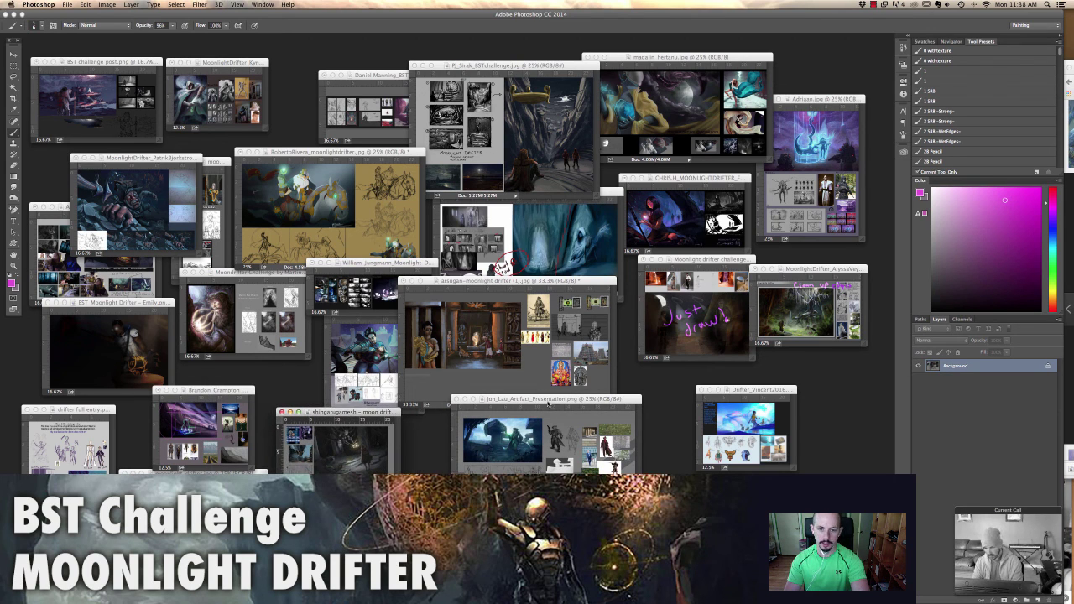
drag(550, 401, 468, 297)
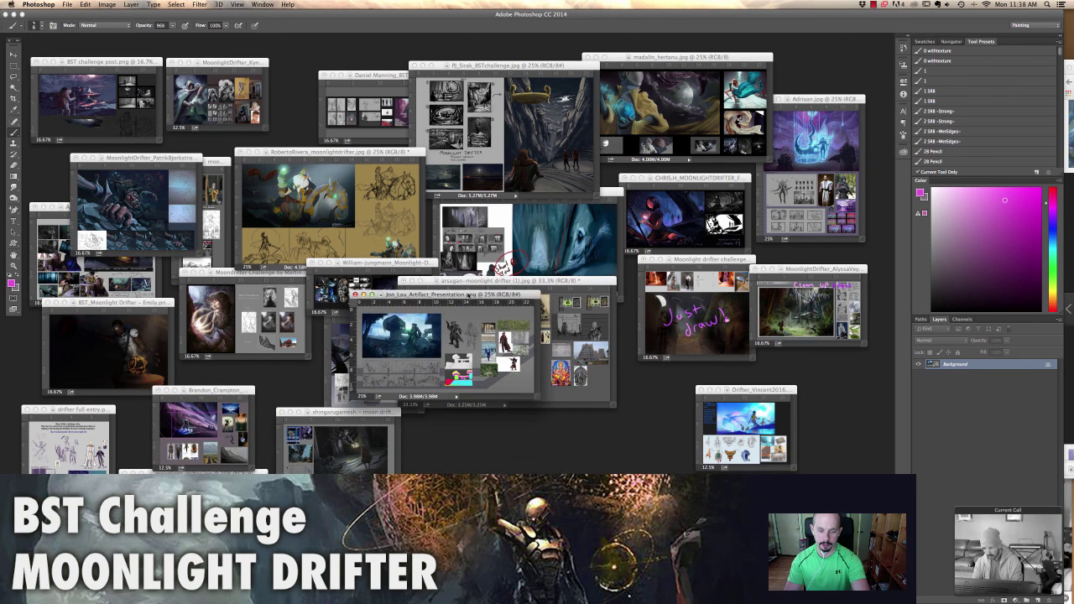
key(f)
key(super+plus)
key(super+plus)
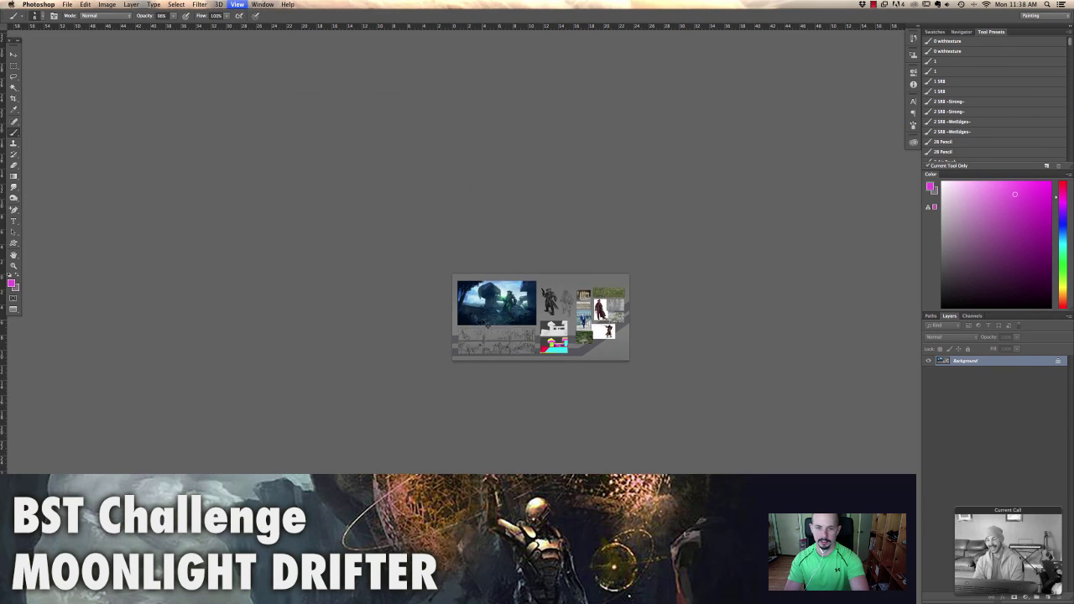
Zoom in twice on the gunslinger painting and pan to frame it with the sketches and 3D block-out
key(super+plus)
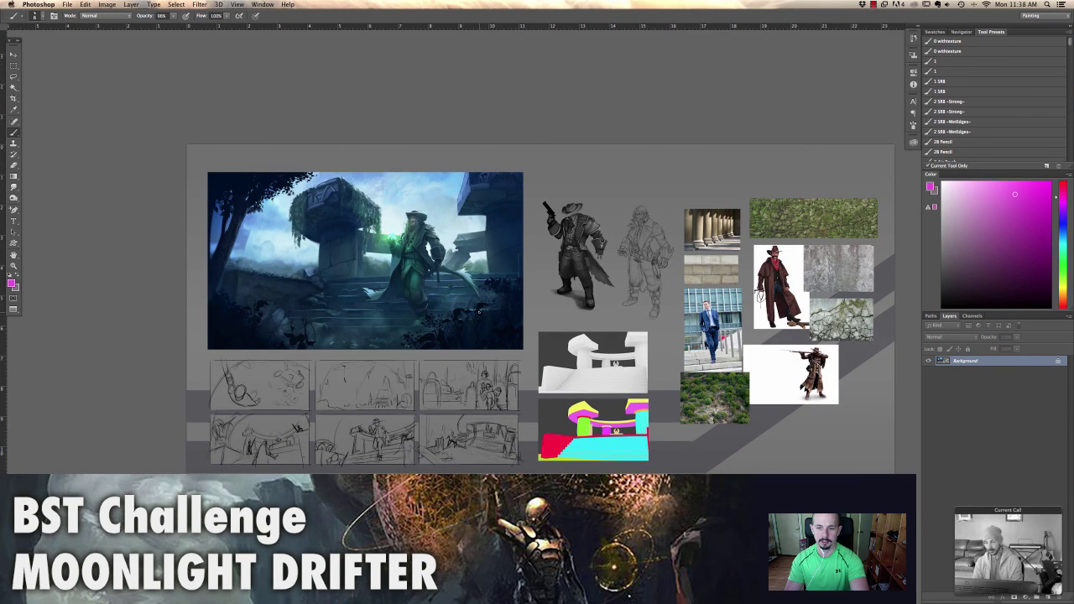
key(super+plus)
key(super+plus)
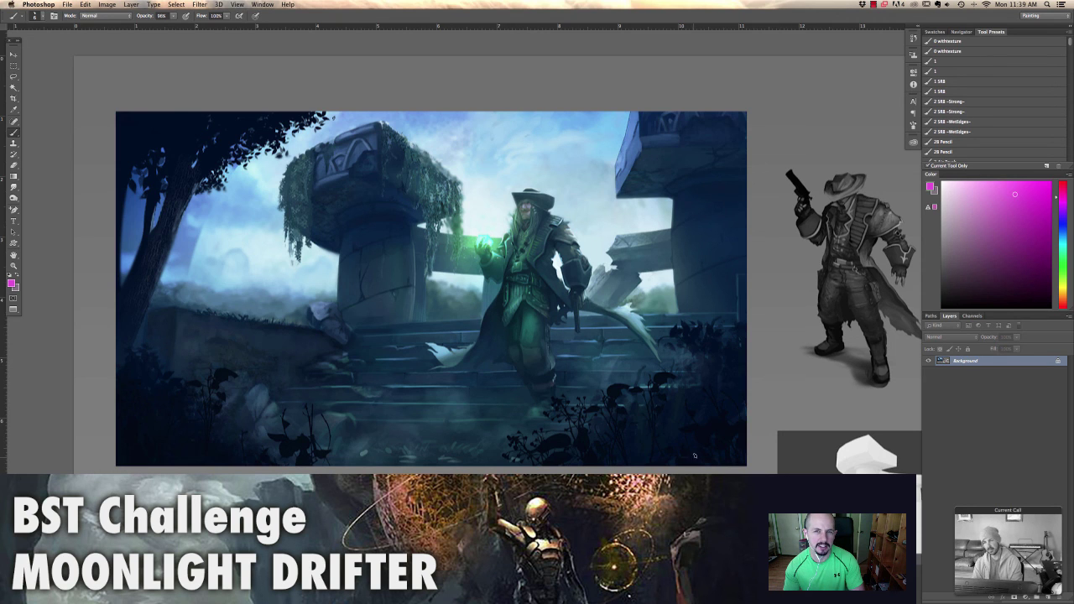
drag(714, 464, 648, 387)
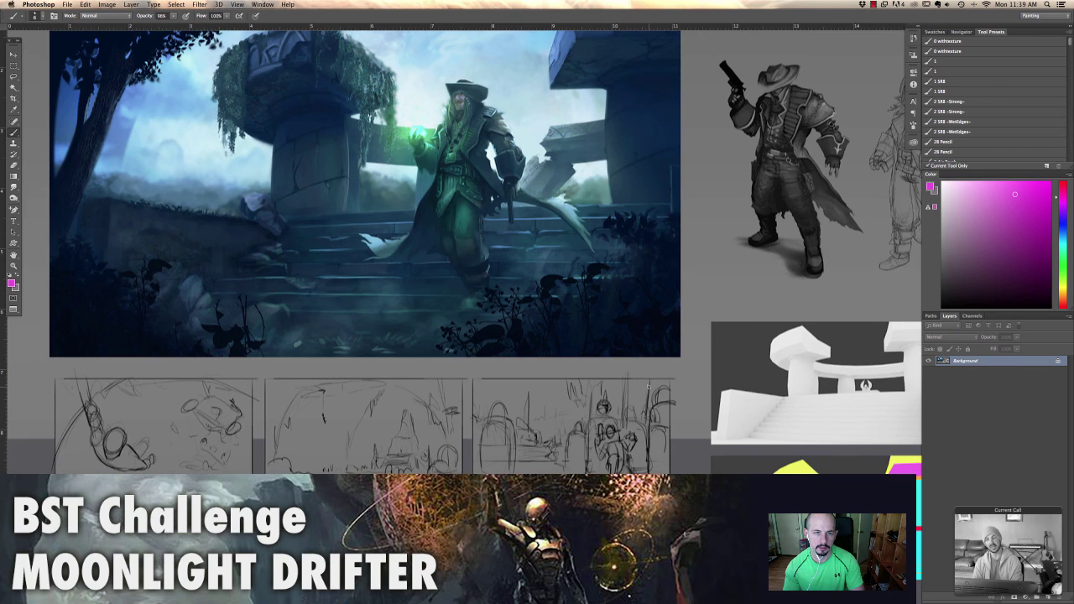
drag(523, 316, 557, 348)
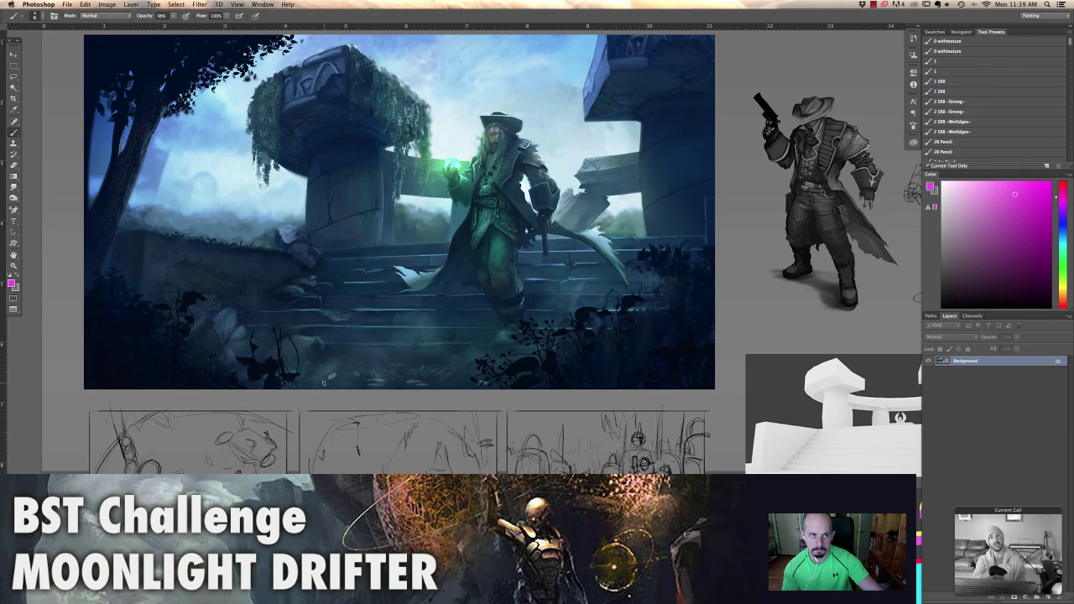
Select the painting's left strip with a rectangular marquee, nudge it slightly left, and deselect
click(14, 66)
drag(84, 35, 305, 391)
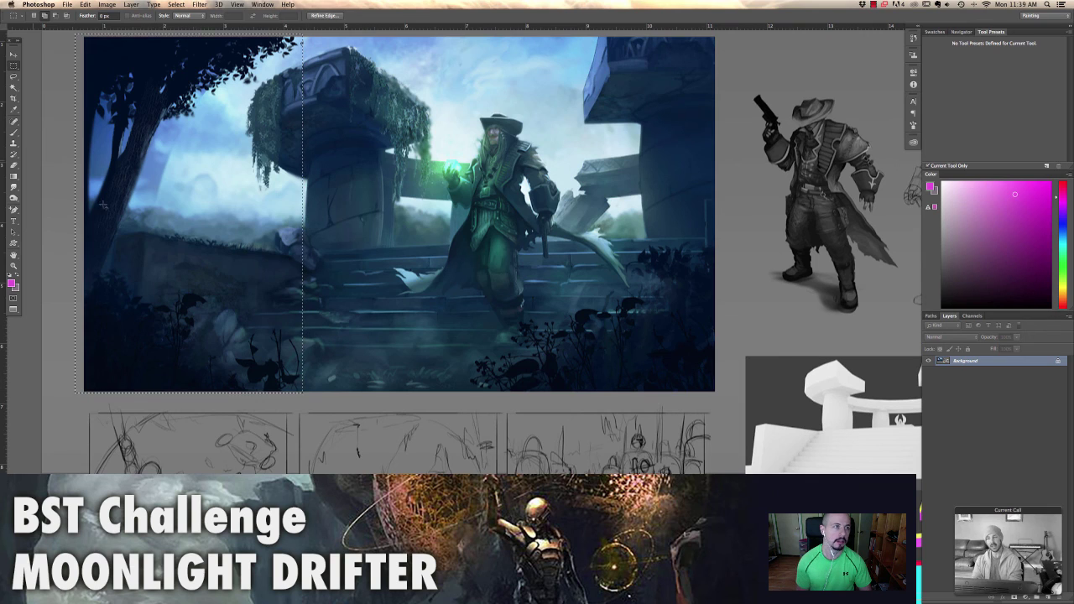
key(v)
drag(185, 156, 180, 155)
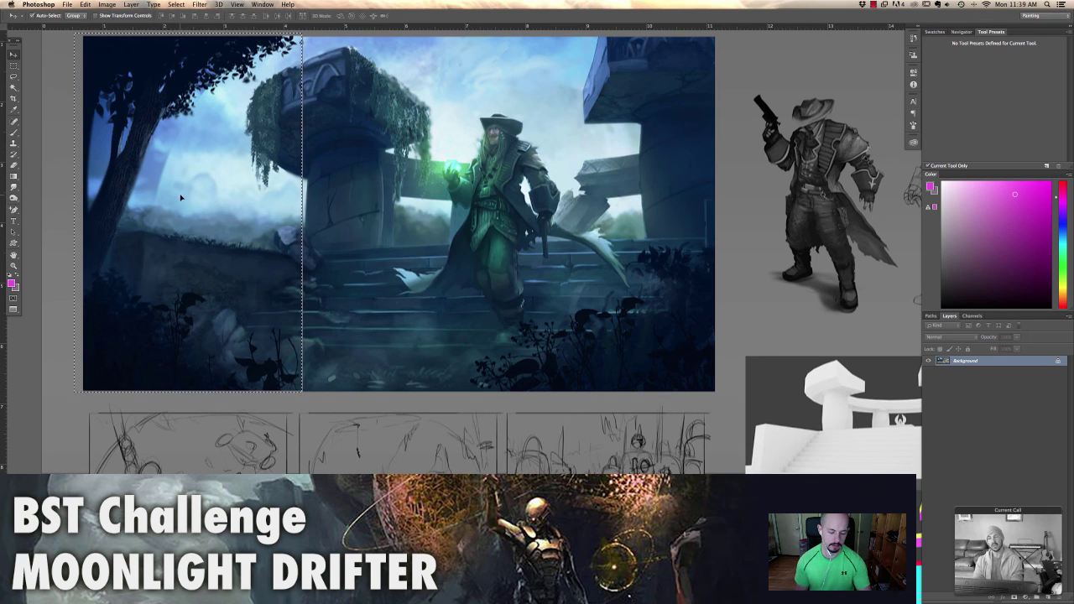
key(super+d)
click(13, 76)
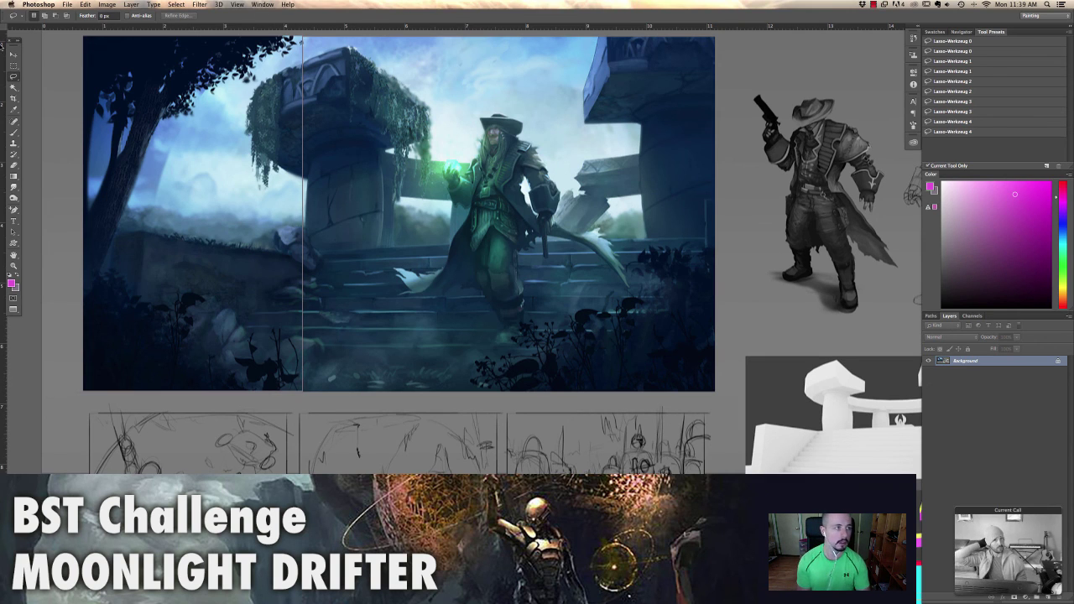
Zoom out and back in, then pan left across the moonlit ruins painting
key(v)
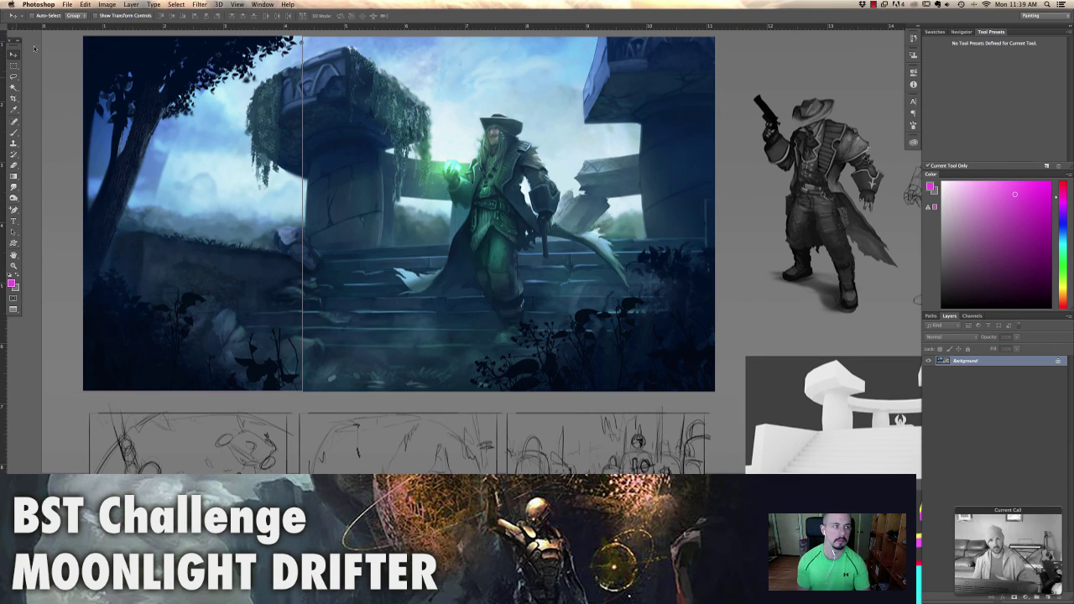
key(i)
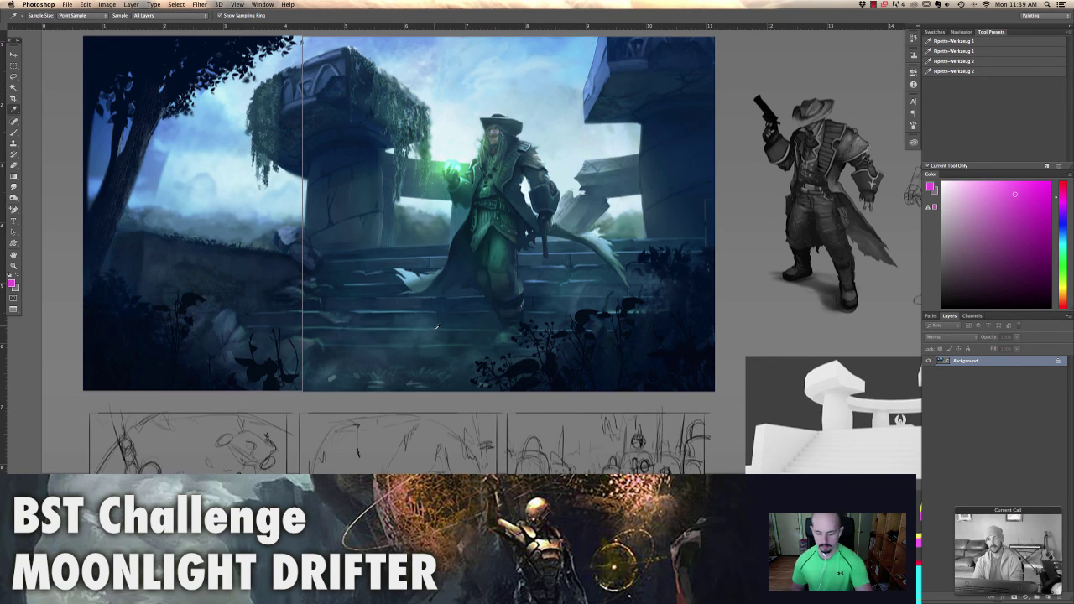
key(super+minus)
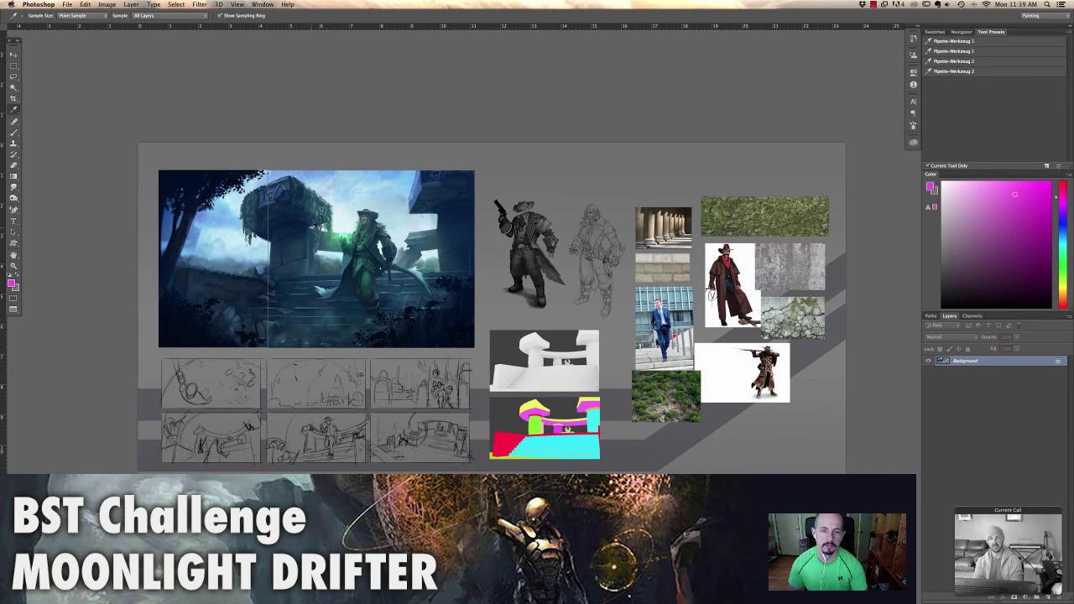
key(super+plus)
key(super+plus)
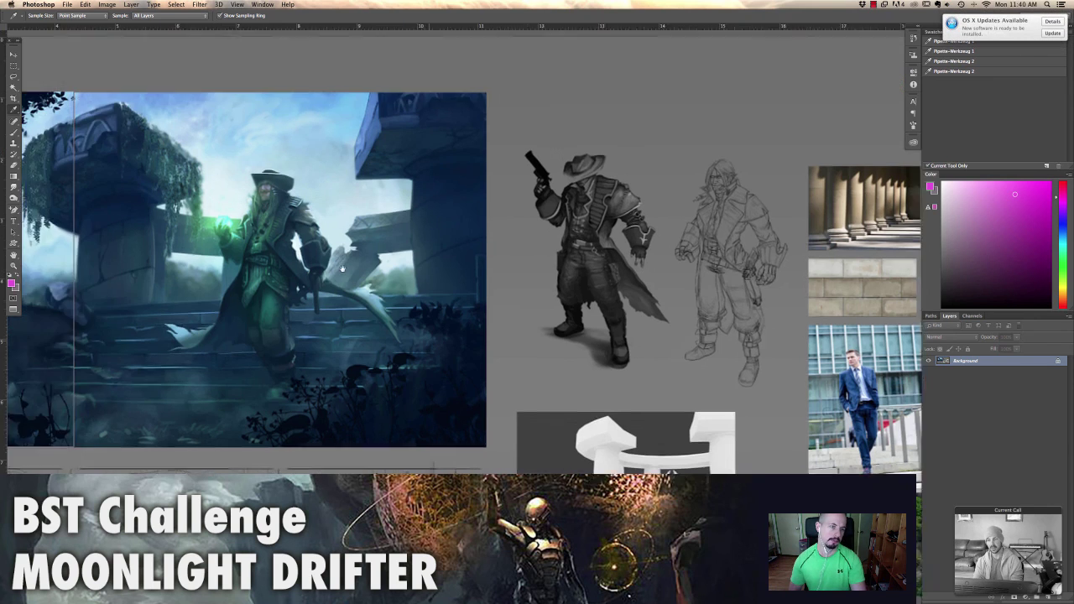
scroll(342, 268, left, 5)
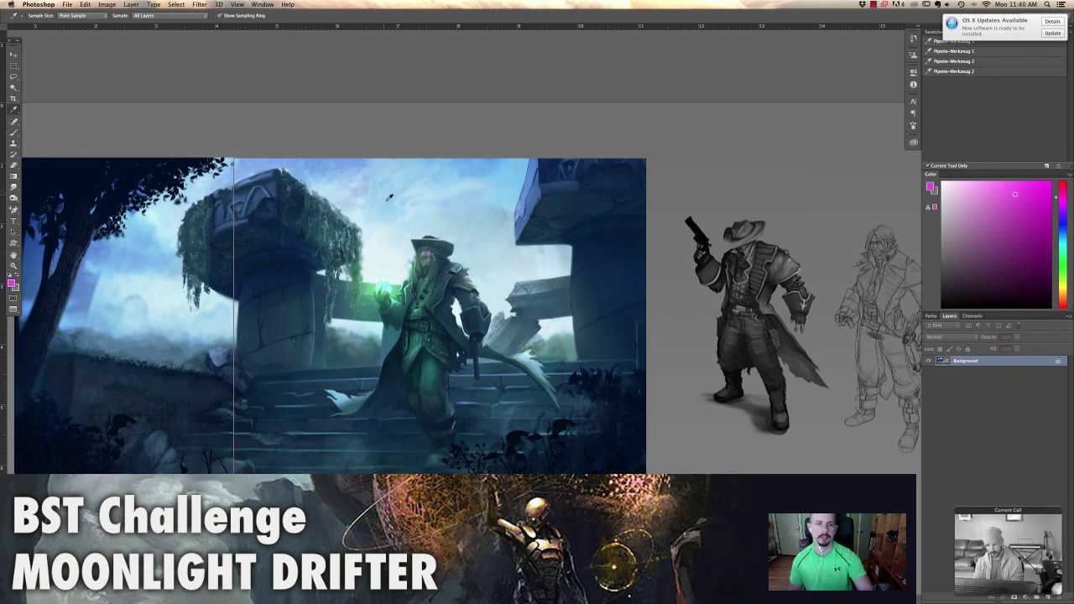
scroll(313, 244, left, 5)
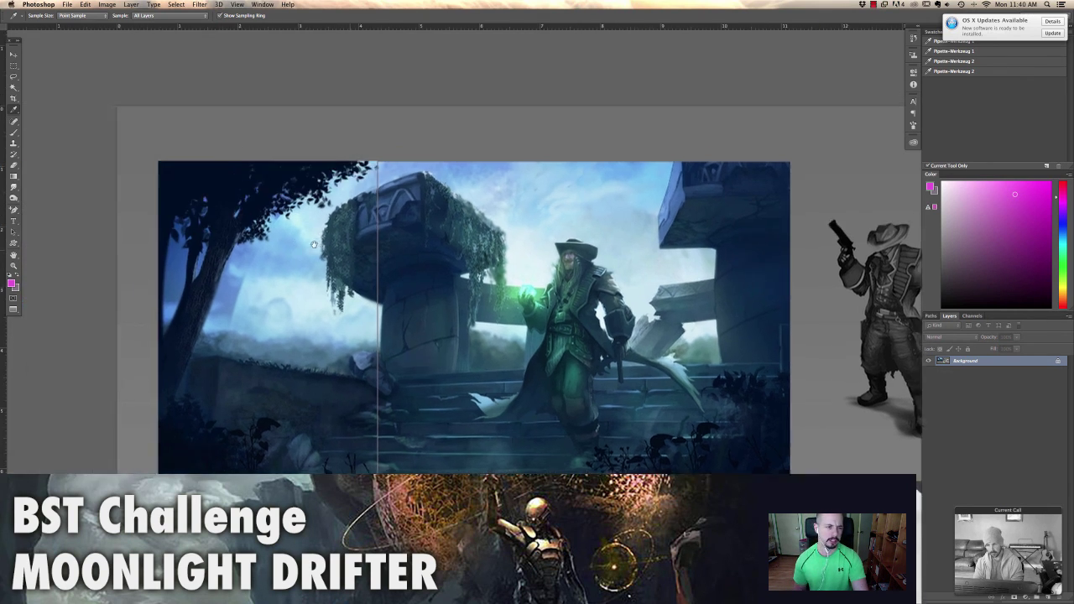
scroll(313, 245, left, 3)
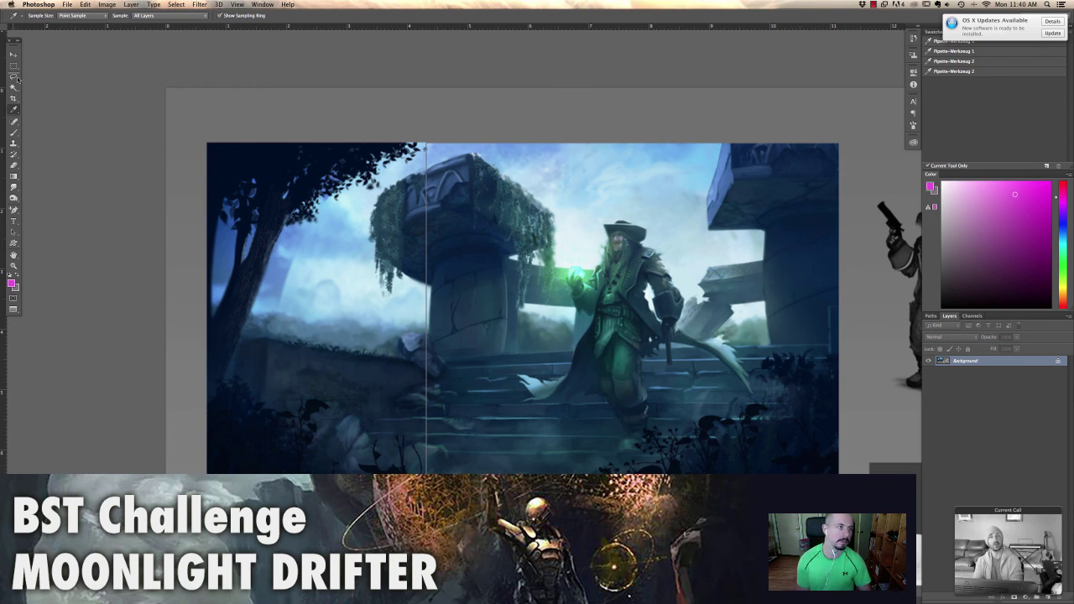
key(l)
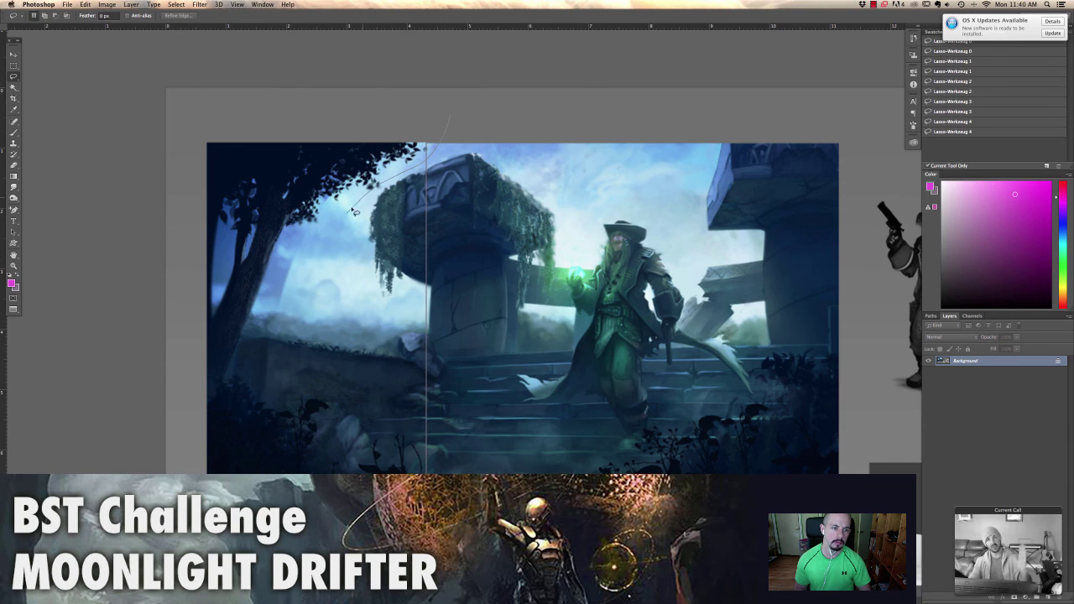
mouse_move(451, 115)
mouse_down()
mouse_move(299, 267)
mouse_move(250, 390)
mouse_move(151, 252)
mouse_move(451, 116)
mouse_up()
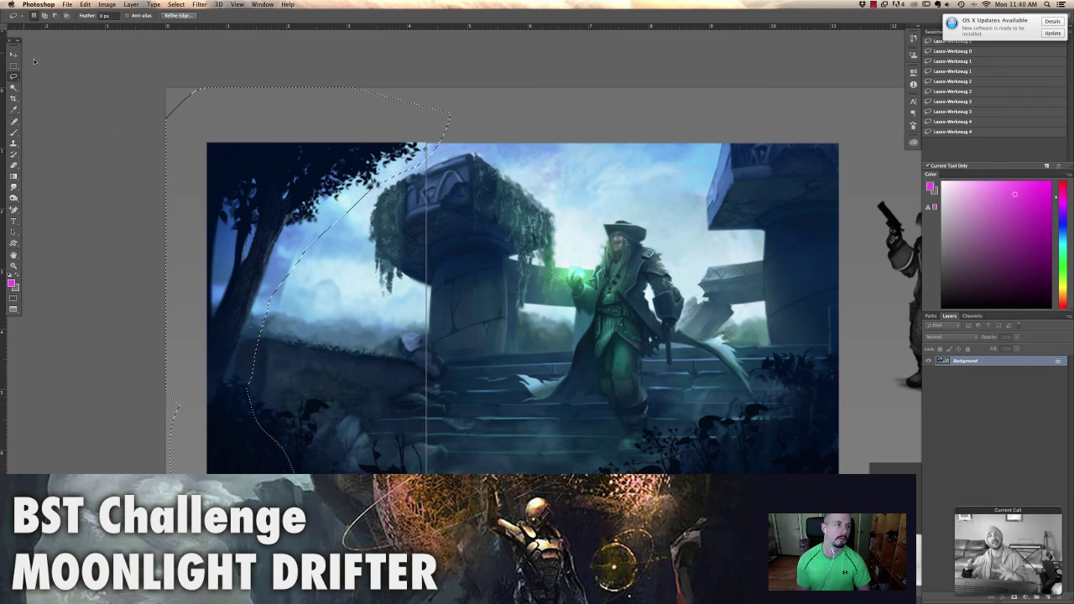
key(v)
drag(236, 285, 331, 279)
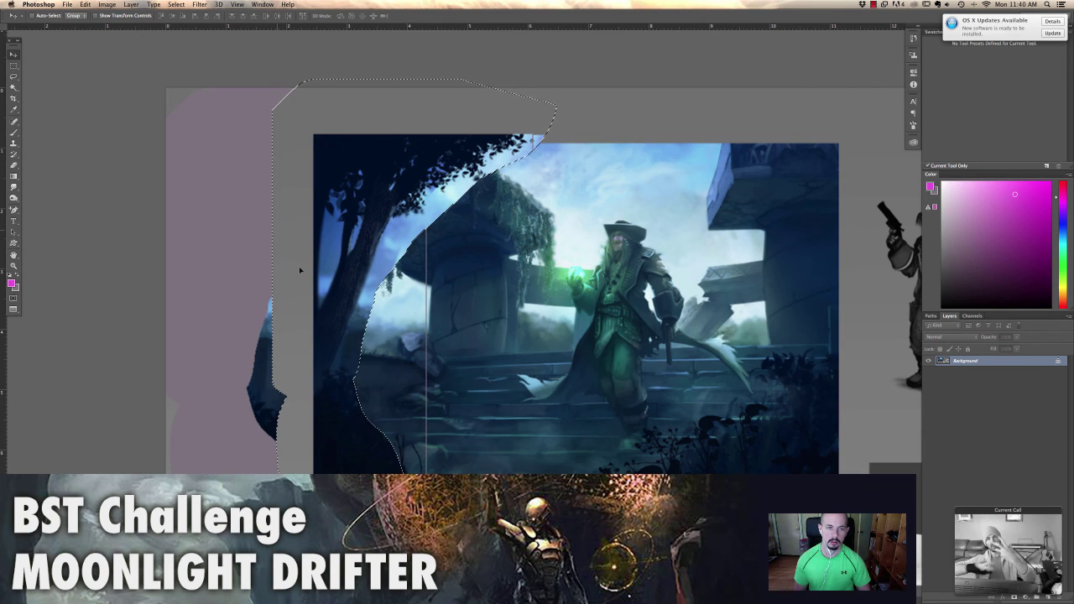
key(super+z)
key(super+d)
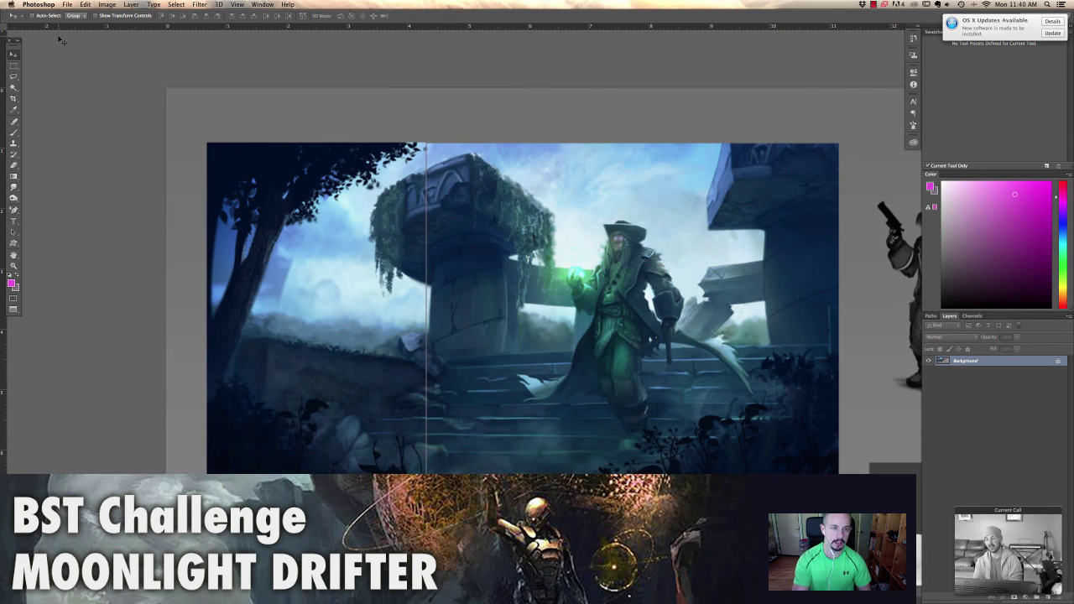
Sample dark navy and near-black, and paint a long dark staff shape over the right pillar
click(13, 133)
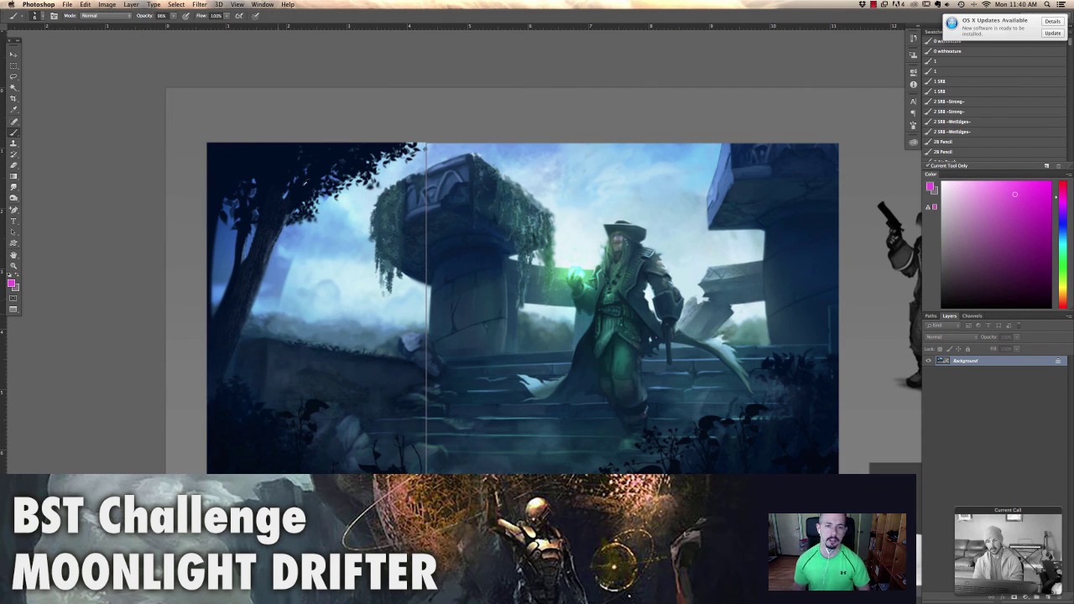
alt+click(280, 198)
drag(751, 102, 798, 333)
alt+click(798, 344)
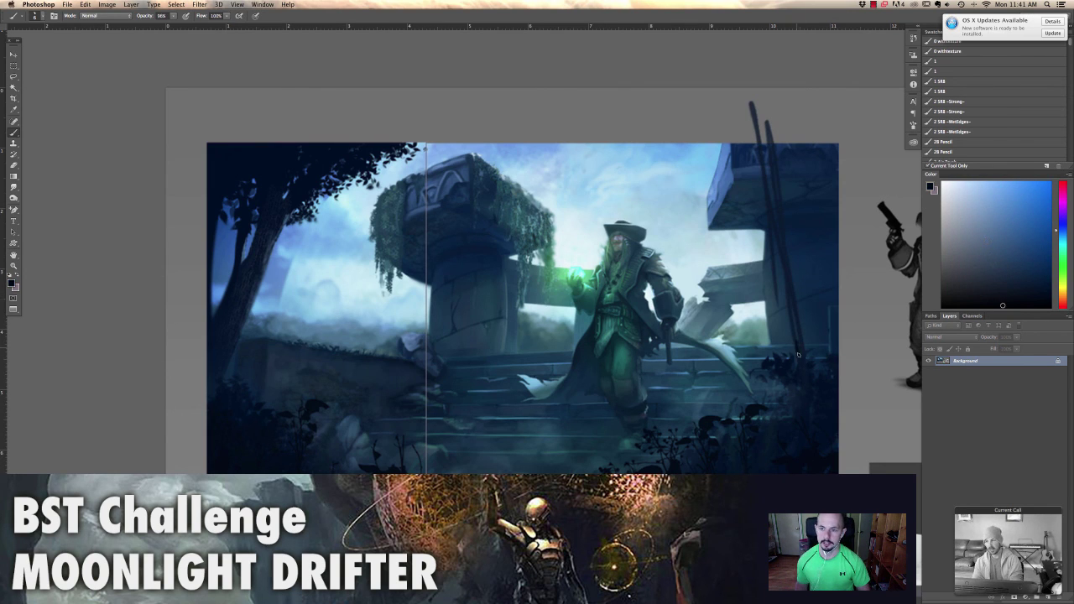
drag(761, 166, 807, 364)
drag(778, 195, 807, 363)
drag(782, 297, 802, 370)
Sketch dark diagonal and curving branch strokes around the staff at upper right
drag(767, 88, 778, 216)
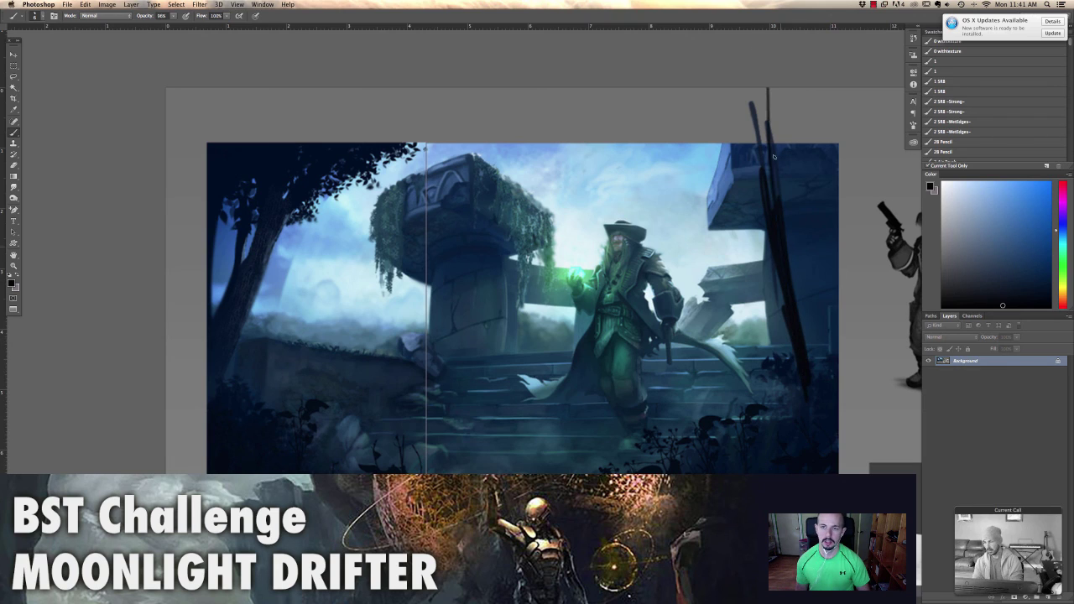
drag(696, 92, 764, 203)
drag(693, 88, 806, 267)
drag(689, 102, 766, 227)
mouse_move(851, 99)
mouse_down()
mouse_move(801, 264)
mouse_move(792, 403)
mouse_up()
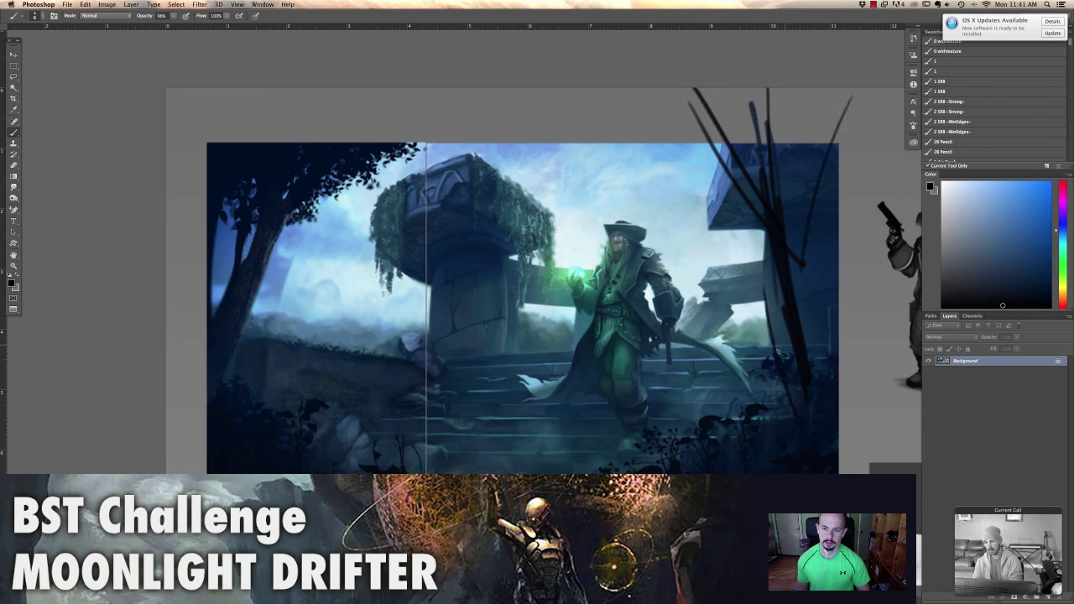
drag(779, 254, 755, 358)
drag(787, 109, 799, 215)
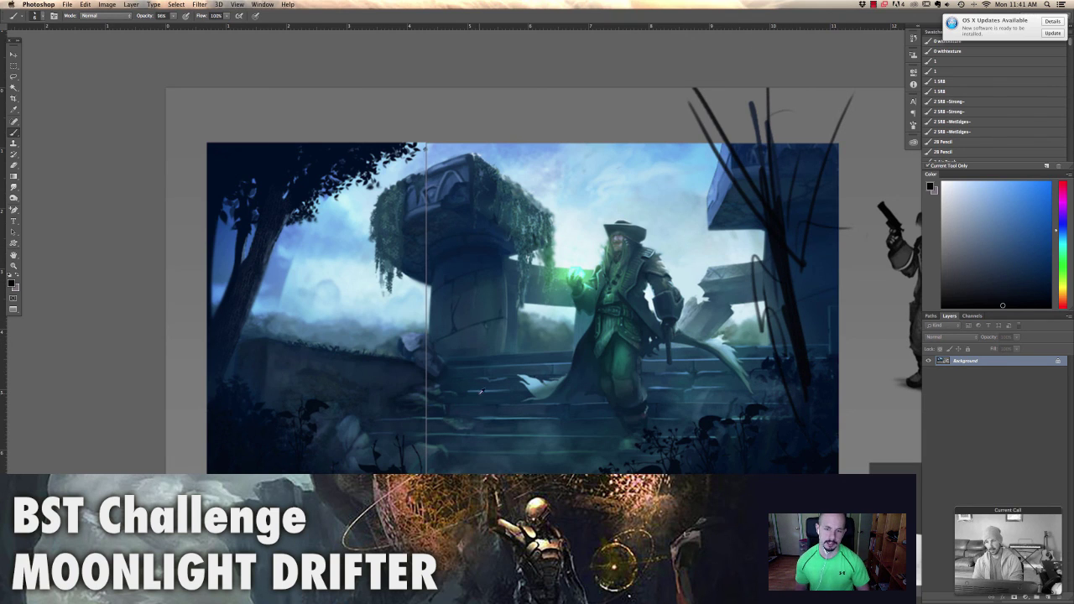
Sample a dark blue and darken the foliage silhouettes at lower left
alt+click(261, 435)
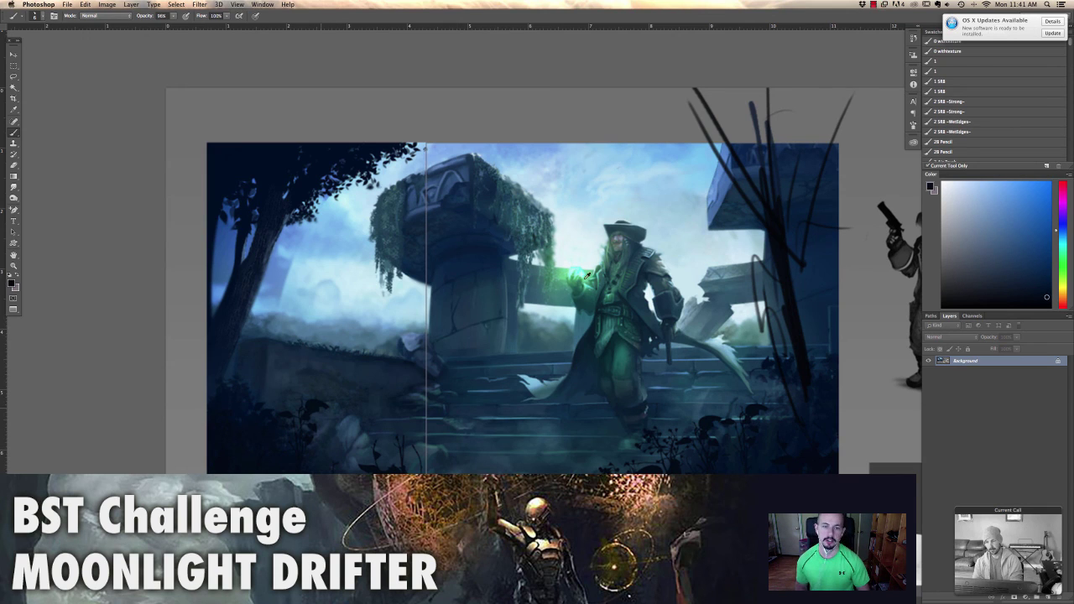
mouse_move(313, 416)
mouse_down()
mouse_move(336, 403)
mouse_move(317, 453)
mouse_up()
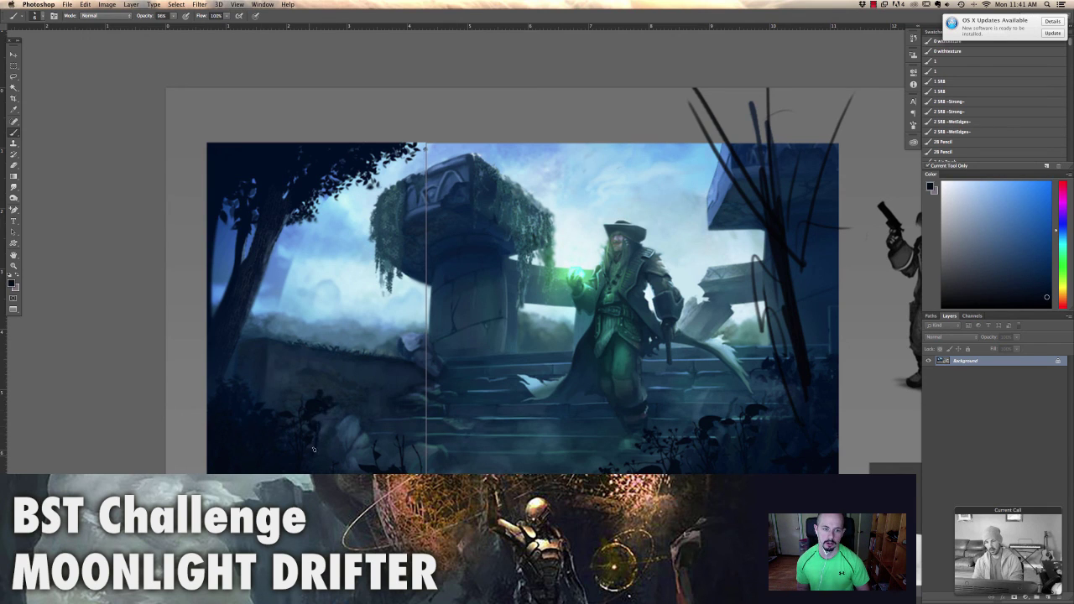
drag(307, 394, 281, 408)
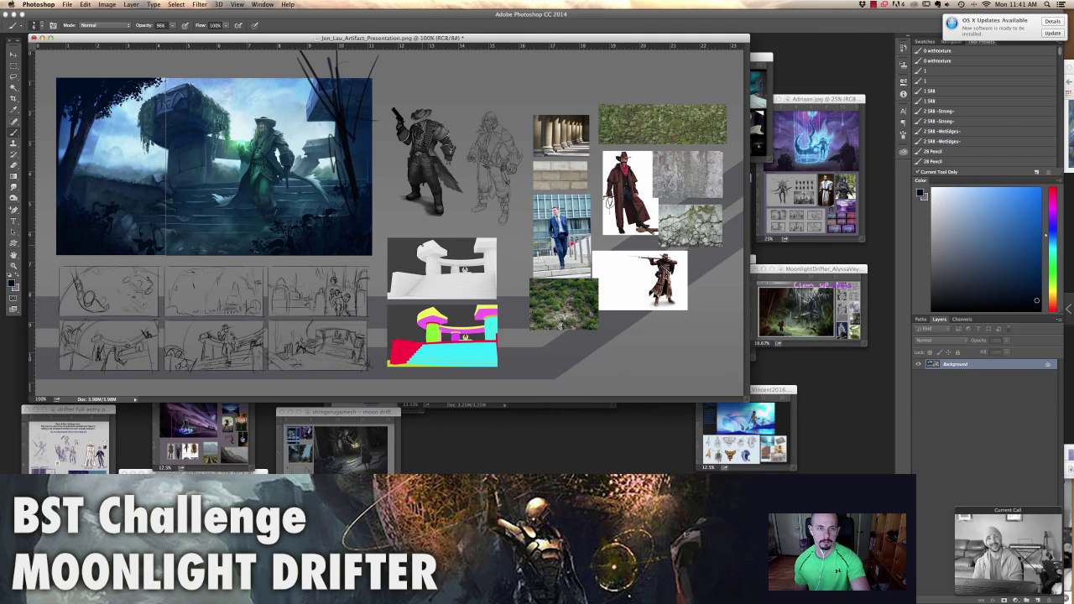
Zoom the painted-over presentation out to 25% and move it back among the entries
key(super+minus)
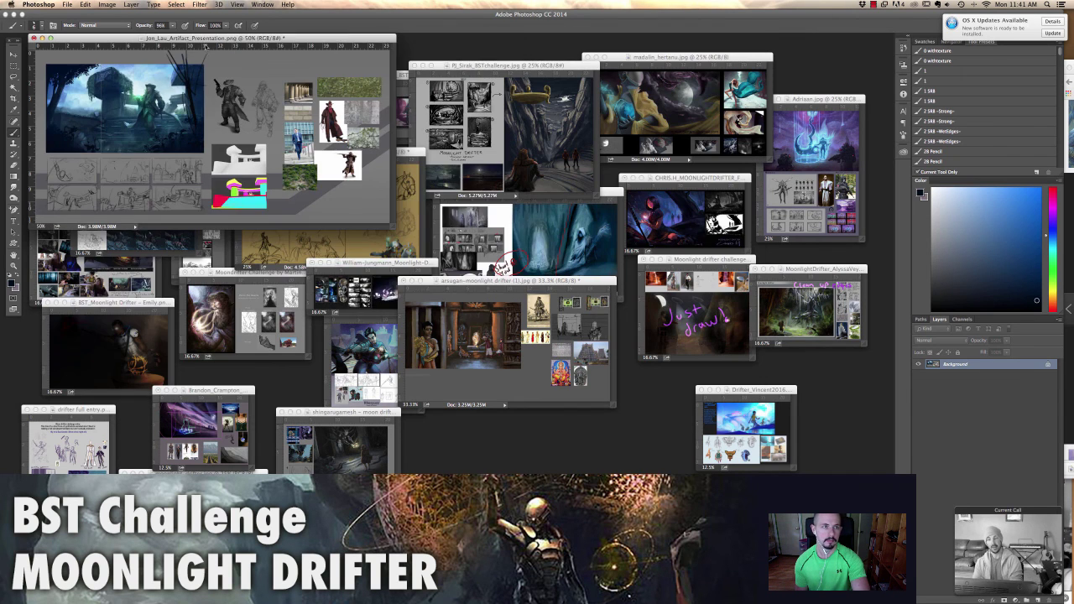
drag(212, 39, 565, 358)
key(super+minus)
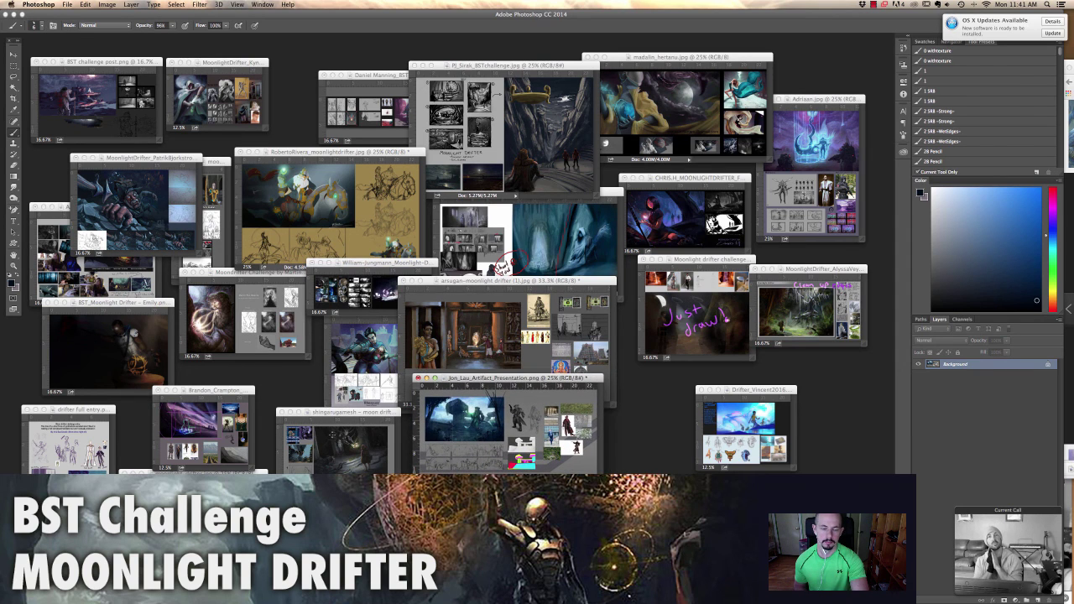
Bring the ice-treasure entry forward at 33.3%, show it full screen, and zoom in
click(732, 406)
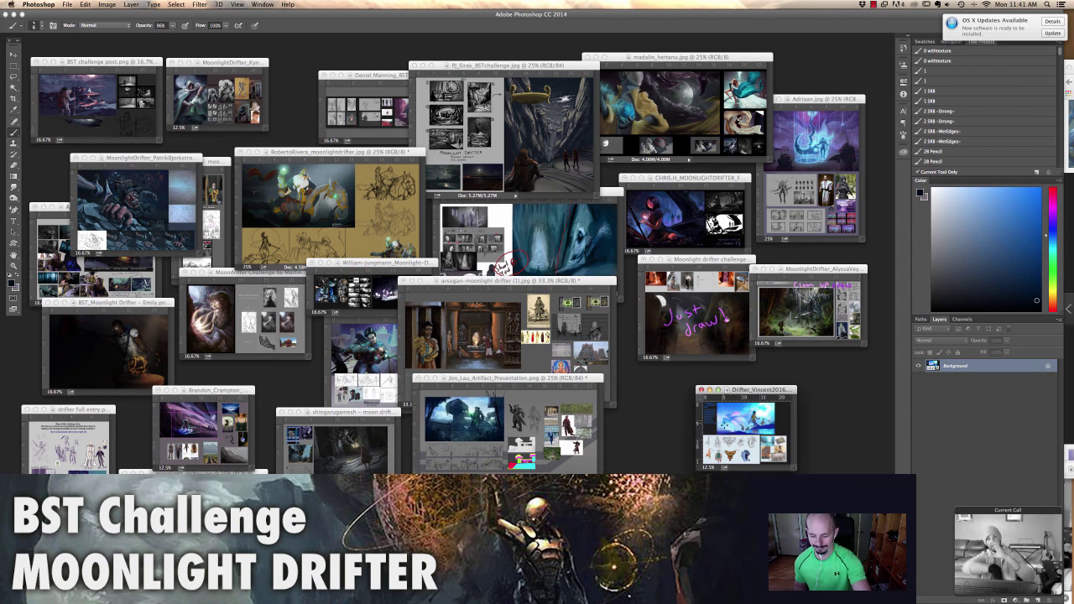
key(super+plus)
key(super+plus)
key(super+plus)
key(super+plus)
key(super+plus)
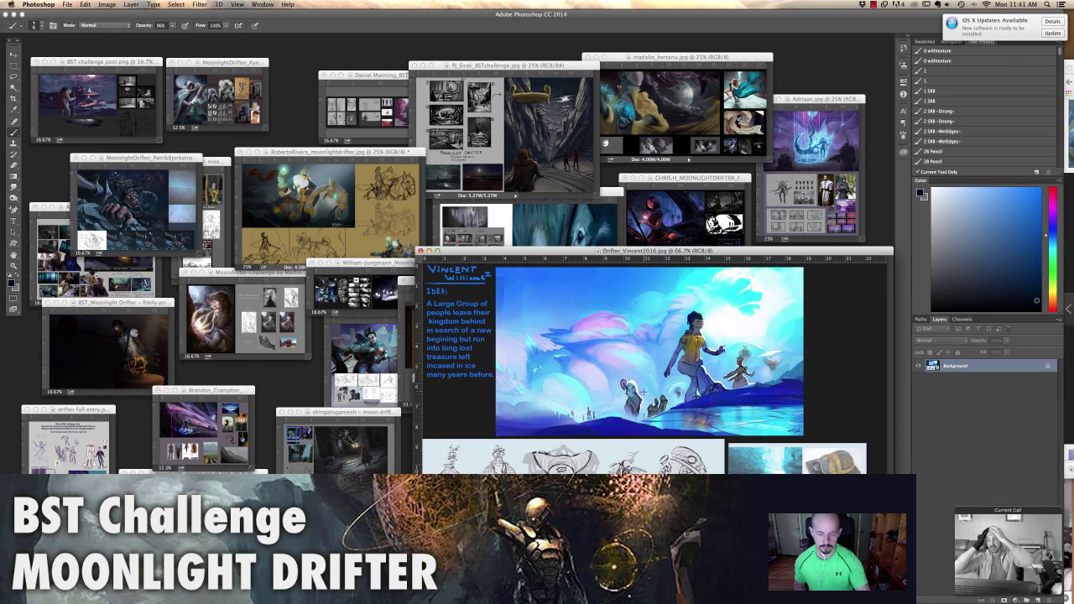
key(f)
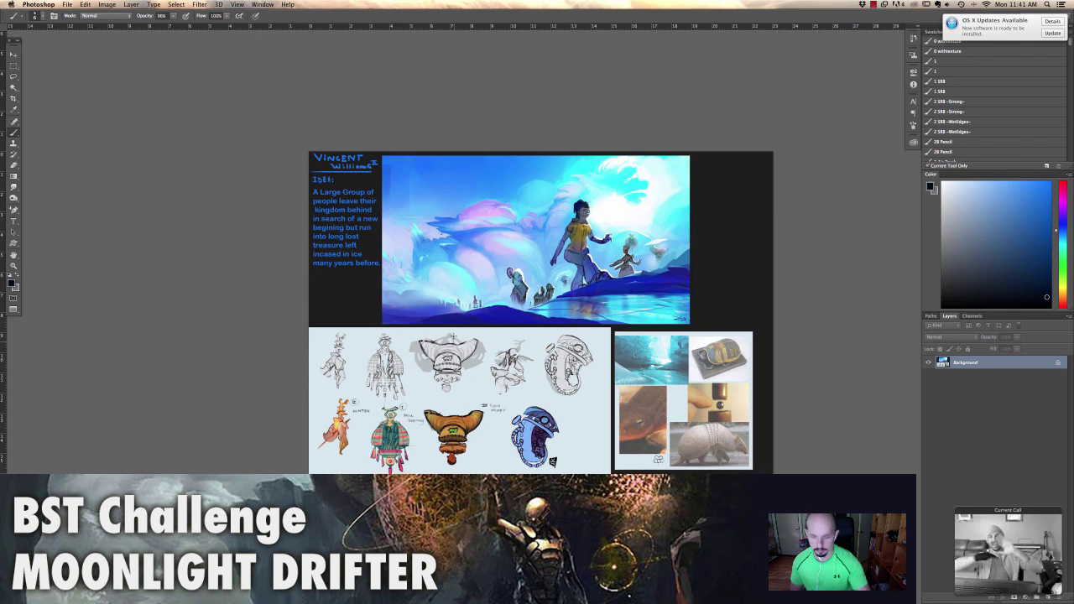
key(super+equal)
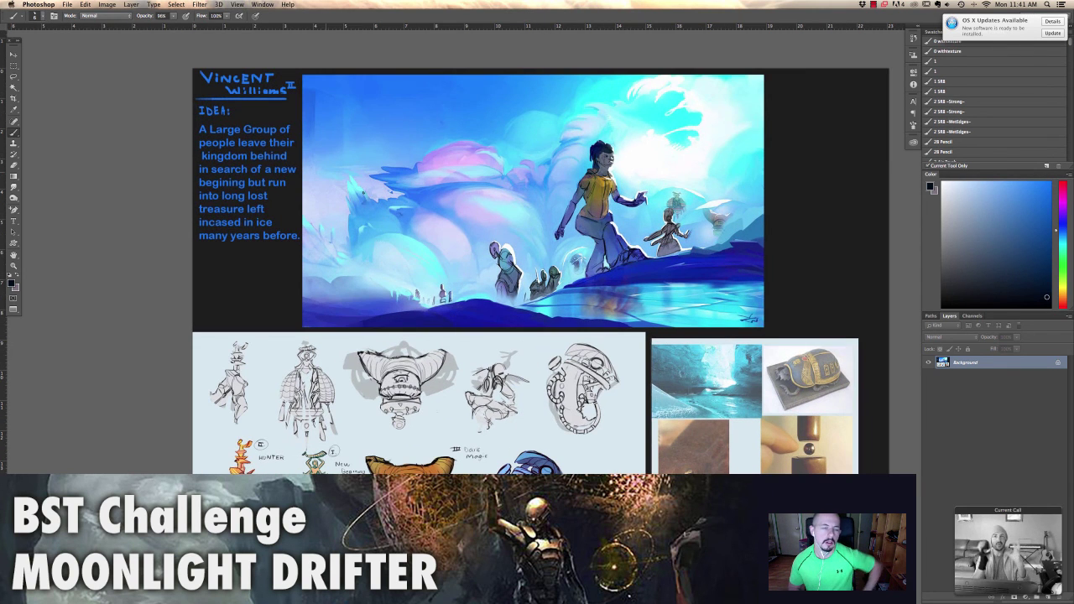
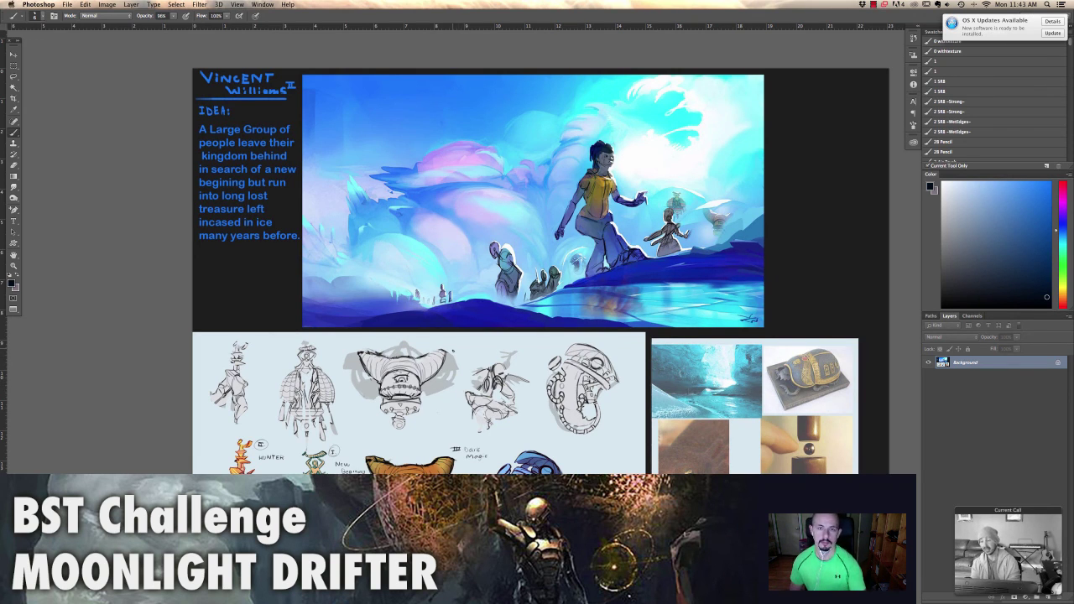
Exit full-screen, shrink the Drifter_Vincent2016.jpg entry to 25%, and move its window to the right
key(f)
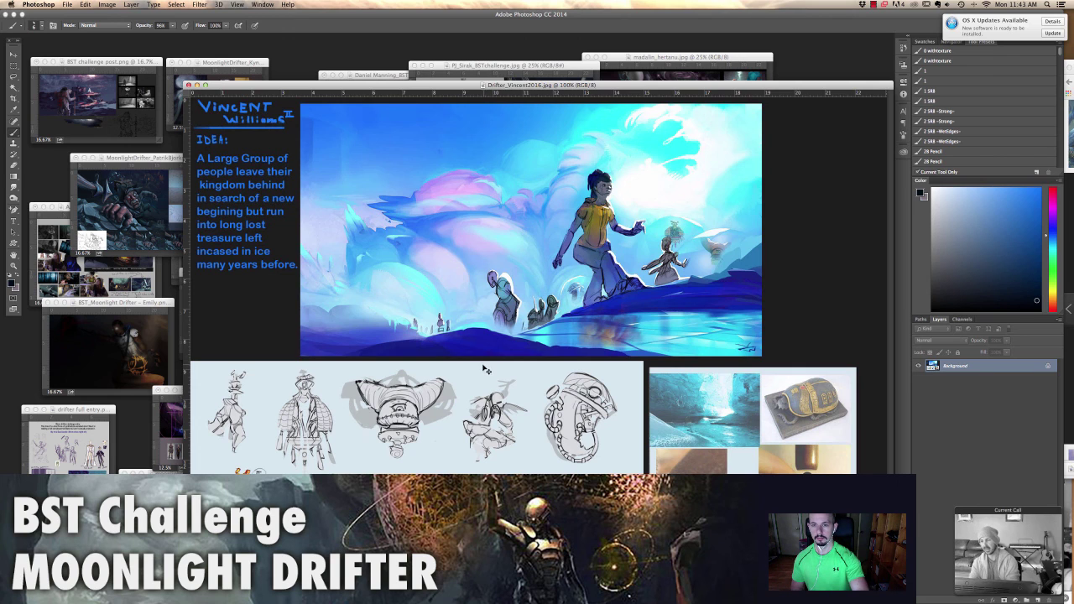
key(super+minus)
key(super+minus)
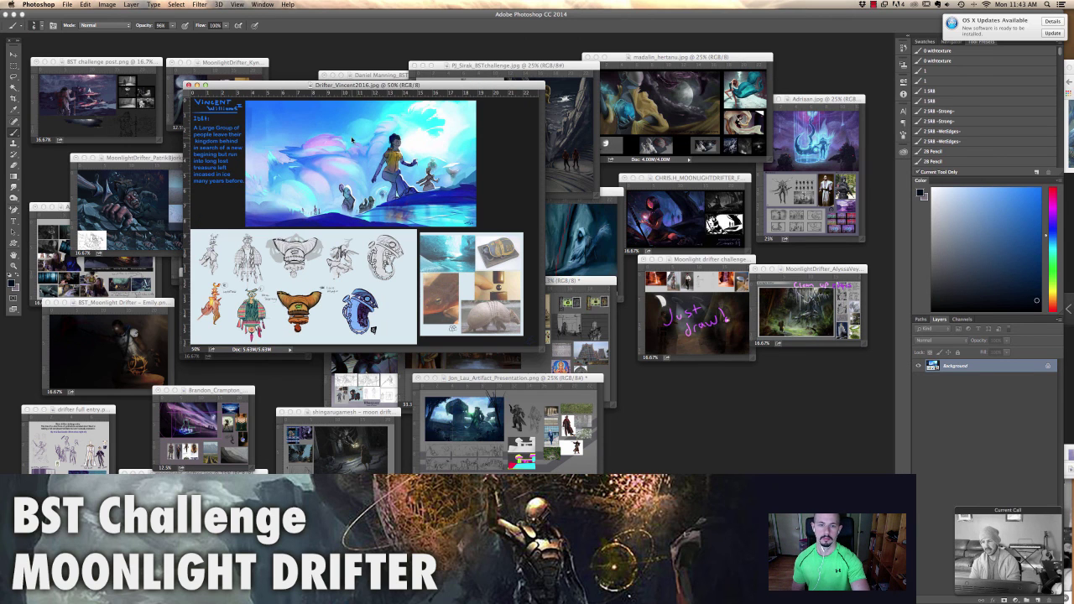
key(super+minus)
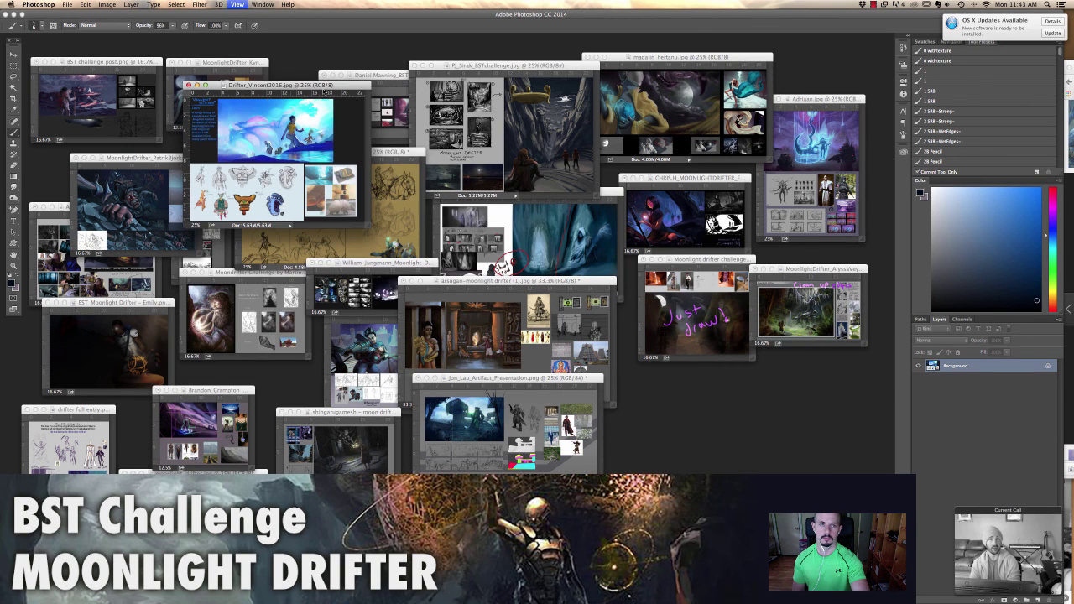
drag(324, 86, 754, 341)
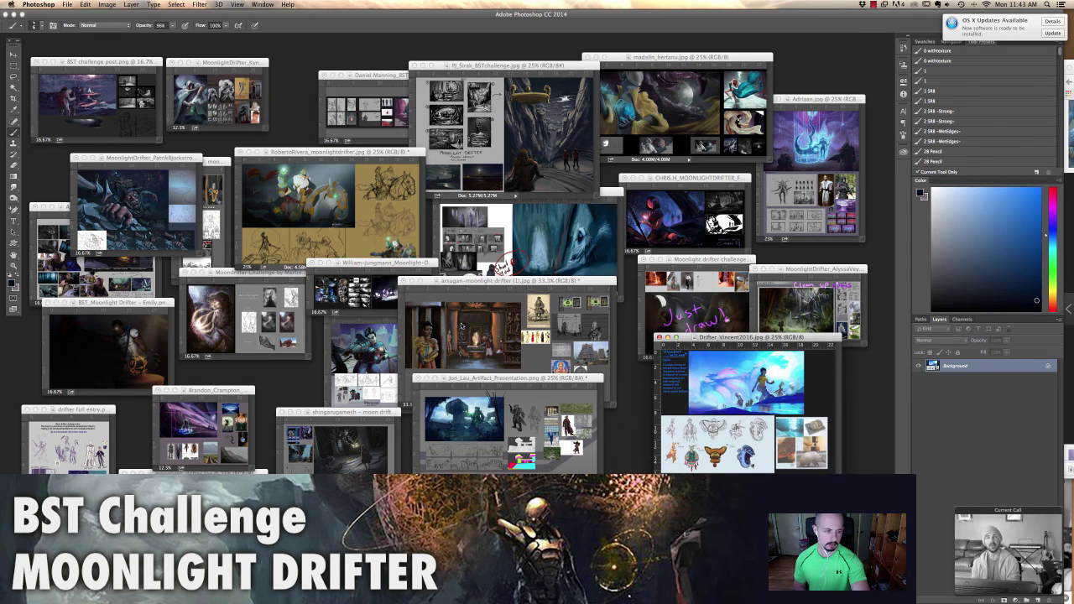
Bring the drifter full entry sheet forward, zoom it to 200%, and show it full-screen
click(67, 420)
key(super+plus)
key(super+plus)
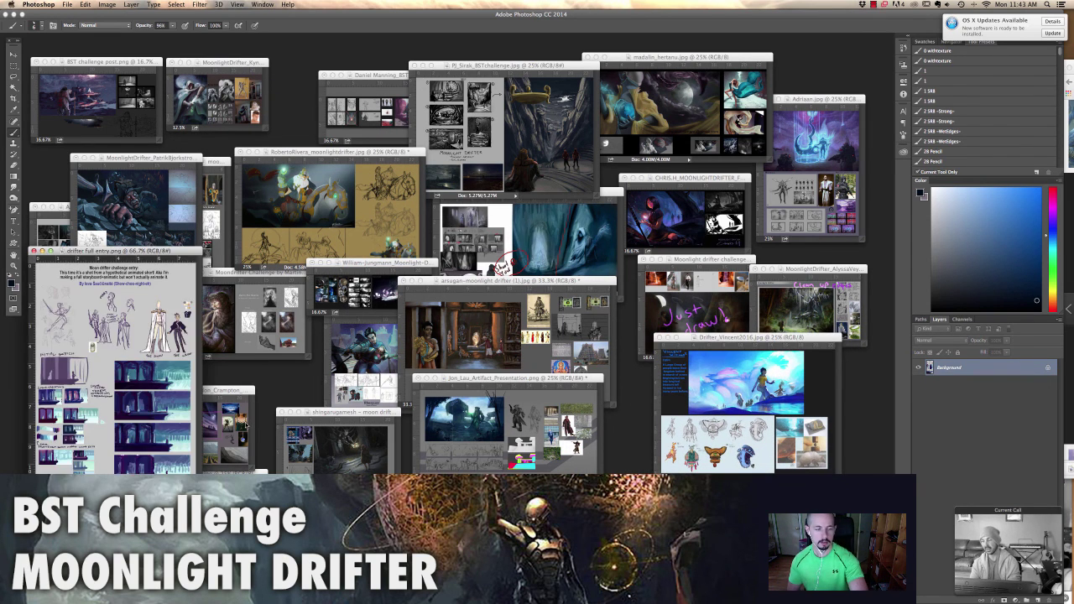
key(super+plus)
scroll(247, 424, down, 2)
scroll(249, 420, up, 2)
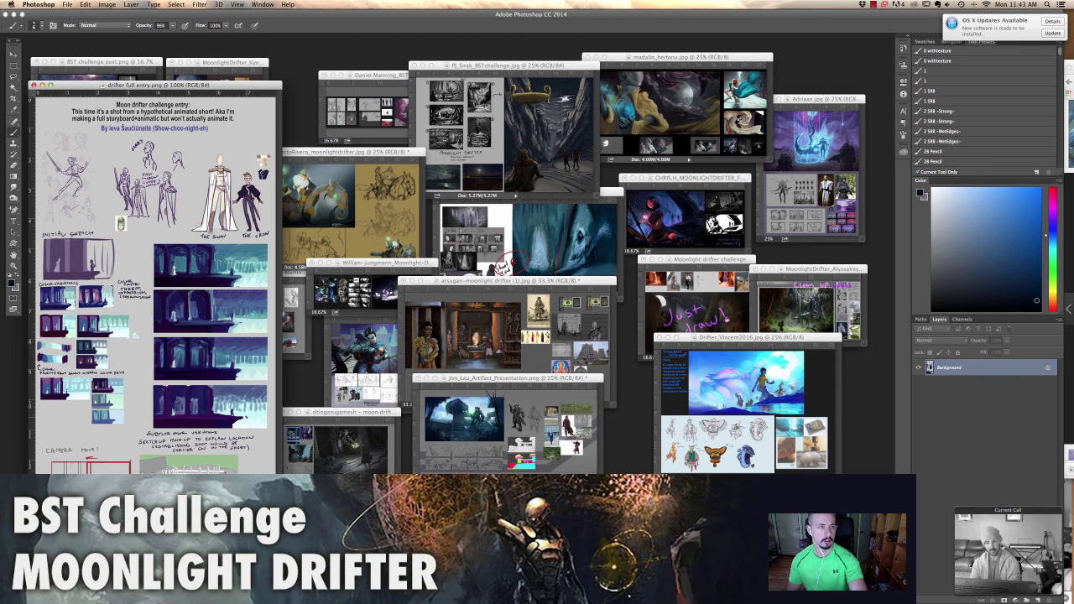
key(super+plus)
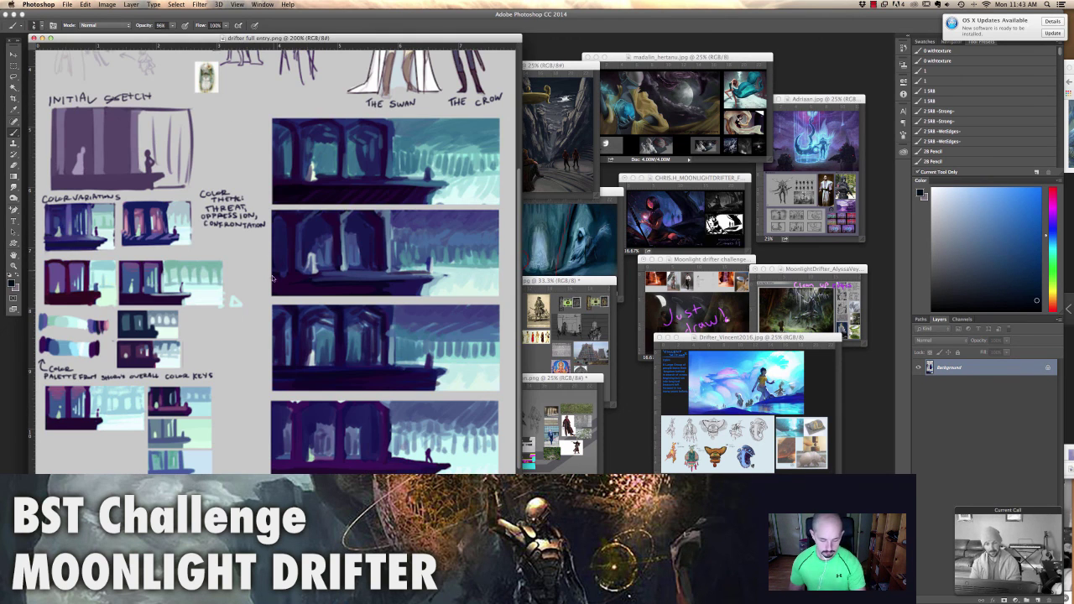
key(f)
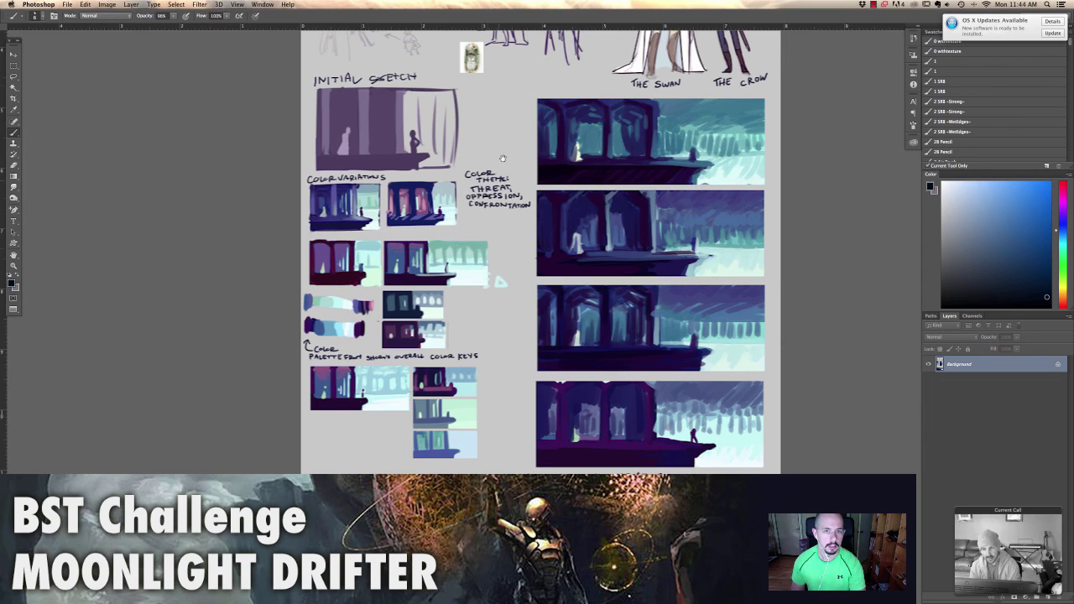
Scroll through the sheet's initial sketch, colour variations, and The Swan and The Crow designs
scroll(503, 159, up, 5)
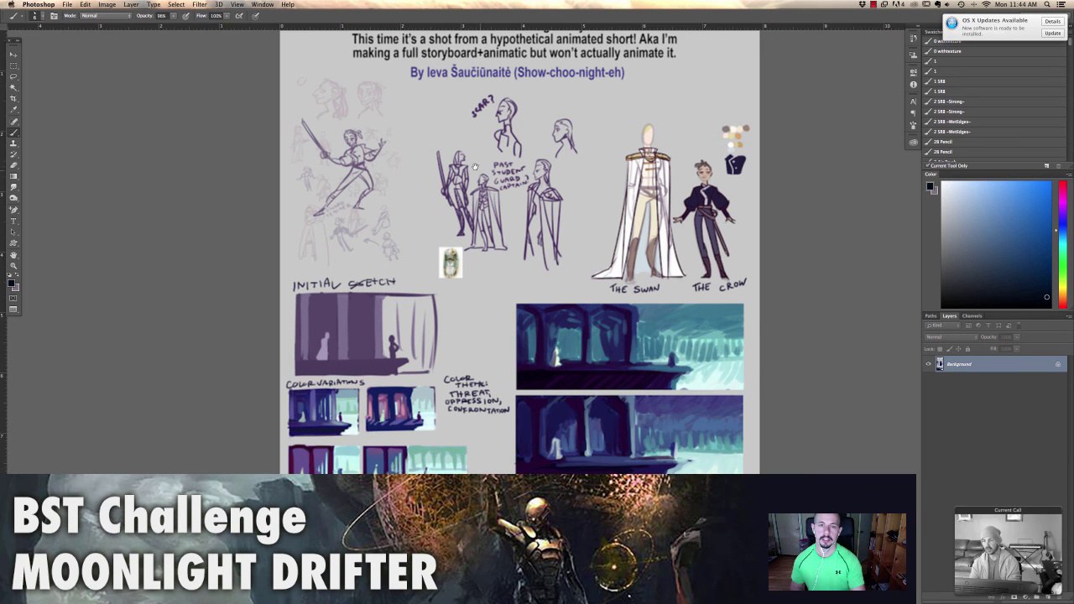
scroll(476, 167, up, 3)
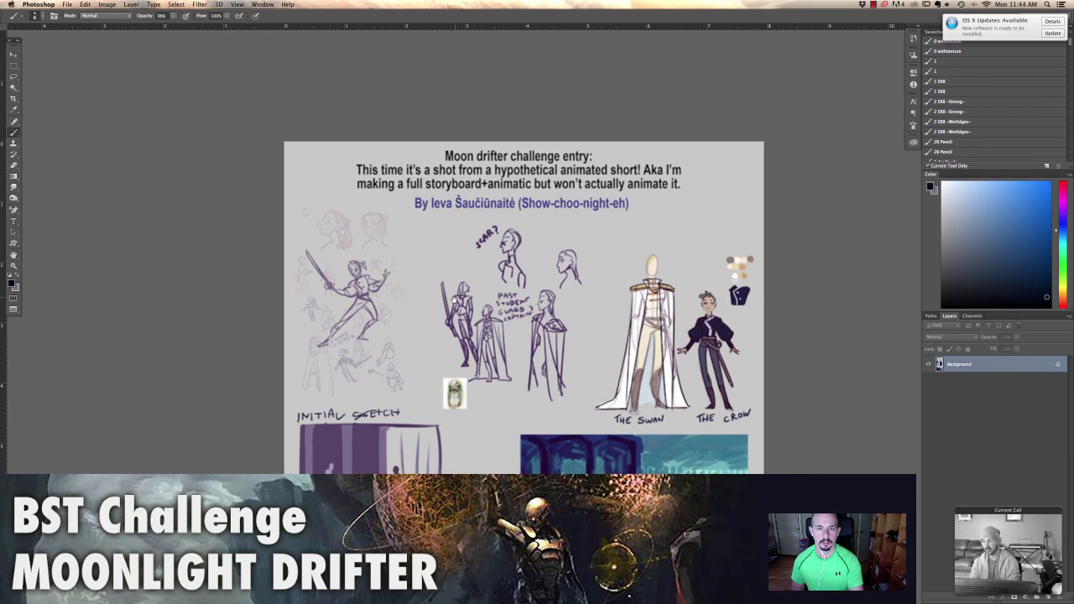
scroll(450, 286, down, 1)
scroll(445, 371, down, 1)
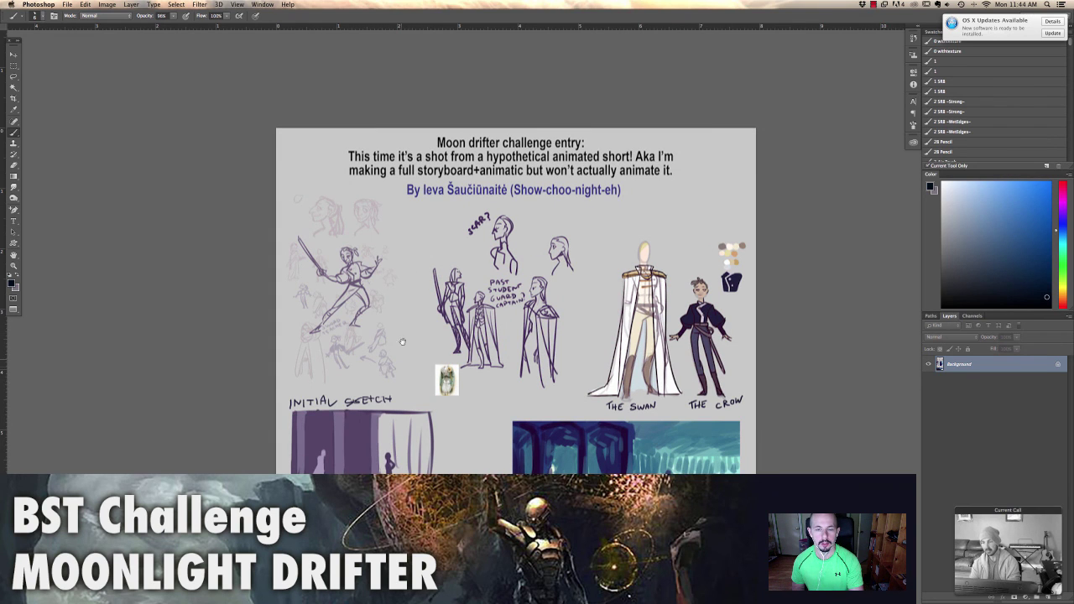
scroll(411, 286, down, 5)
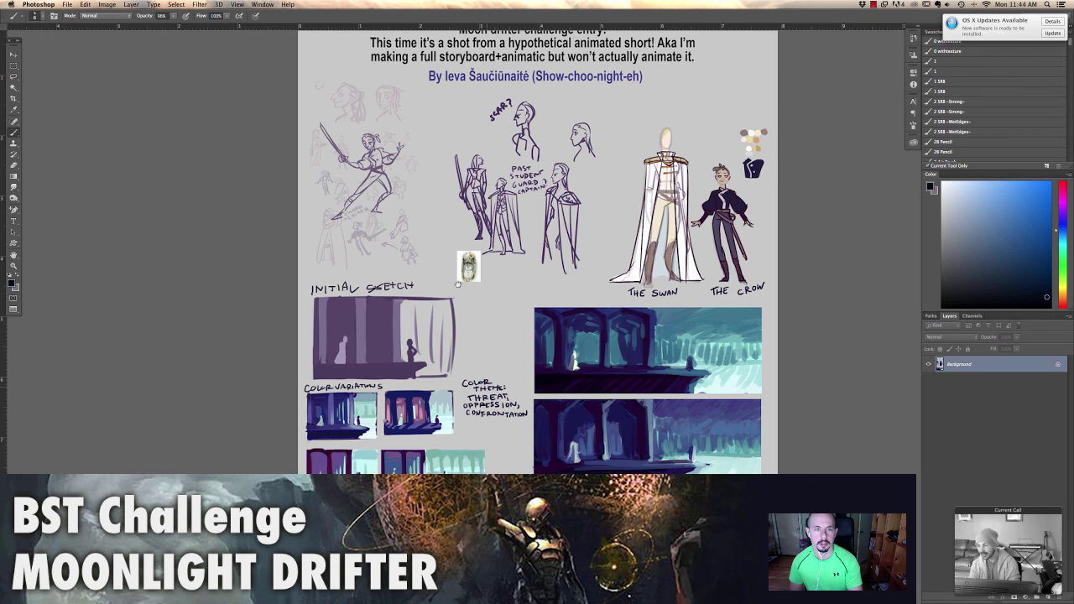
scroll(457, 286, down, 5)
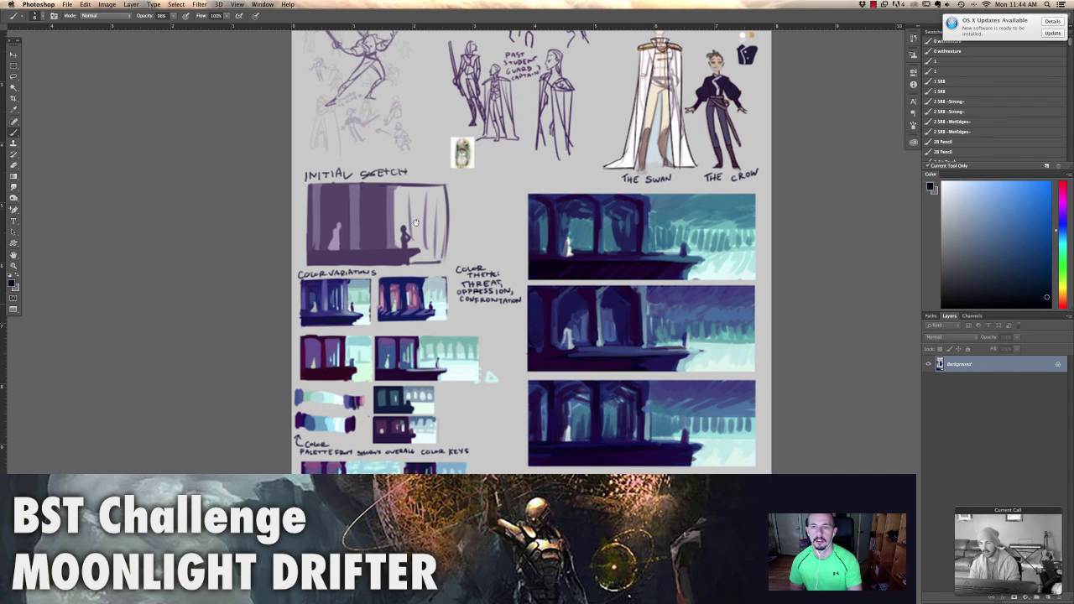
scroll(406, 417, down, 2)
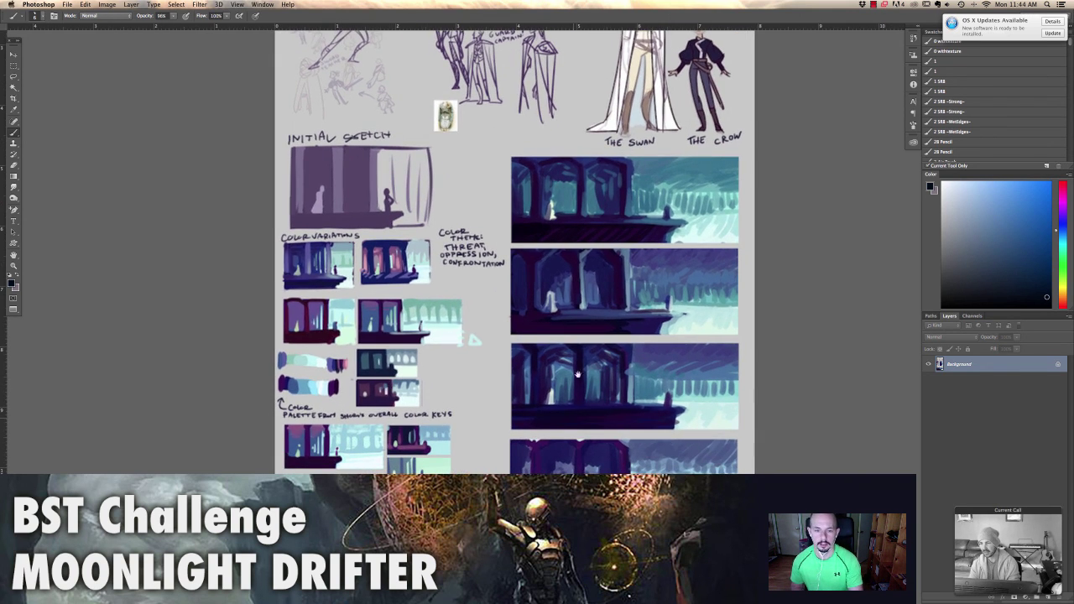
scroll(513, 361, down, 3)
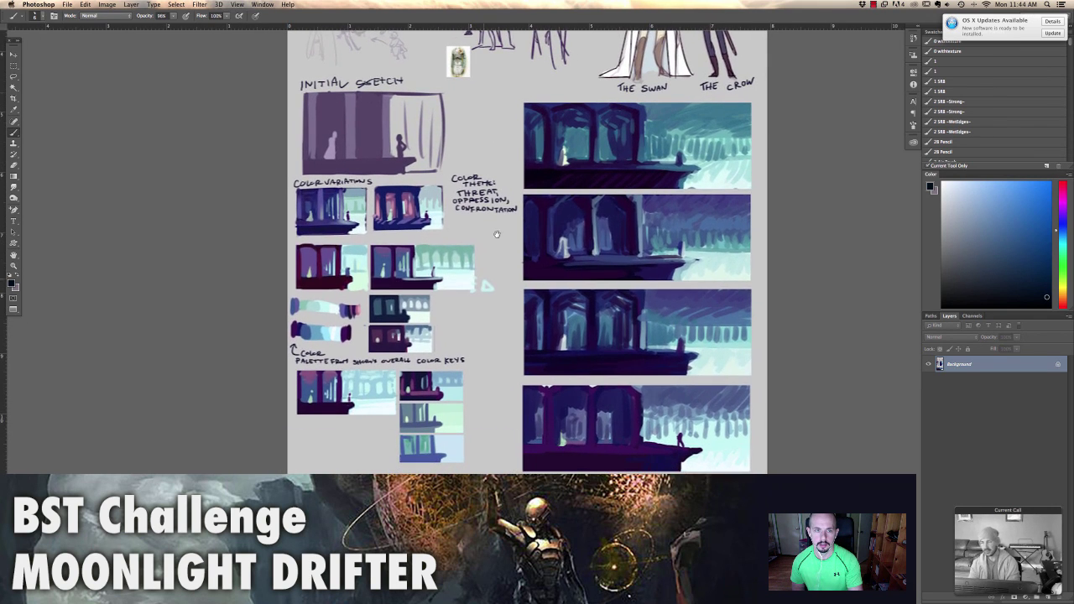
scroll(341, 230, up, 5)
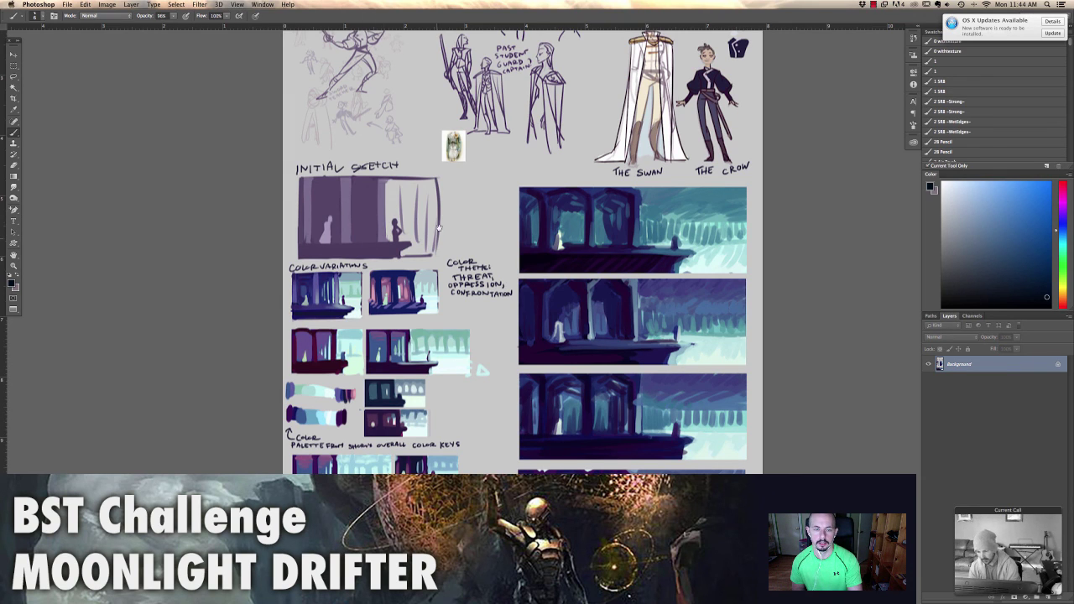
scroll(441, 378, down, 3)
scroll(442, 378, down, 10)
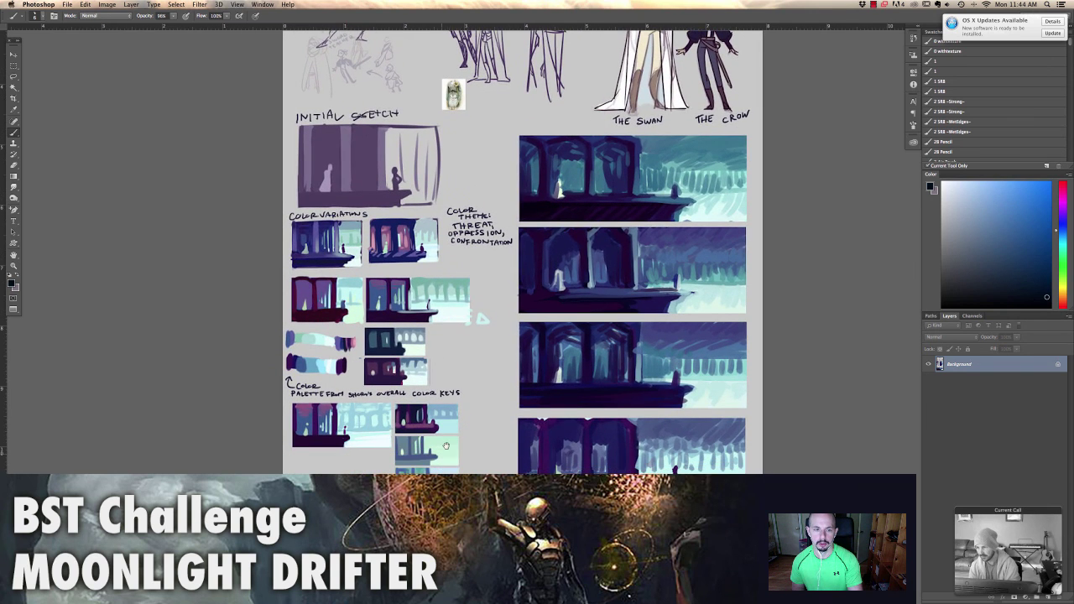
Zoom into the lower sheet and pan to the camera-move sketch, SketchUp mock-up and corridor painting
scroll(467, 365, down, 7)
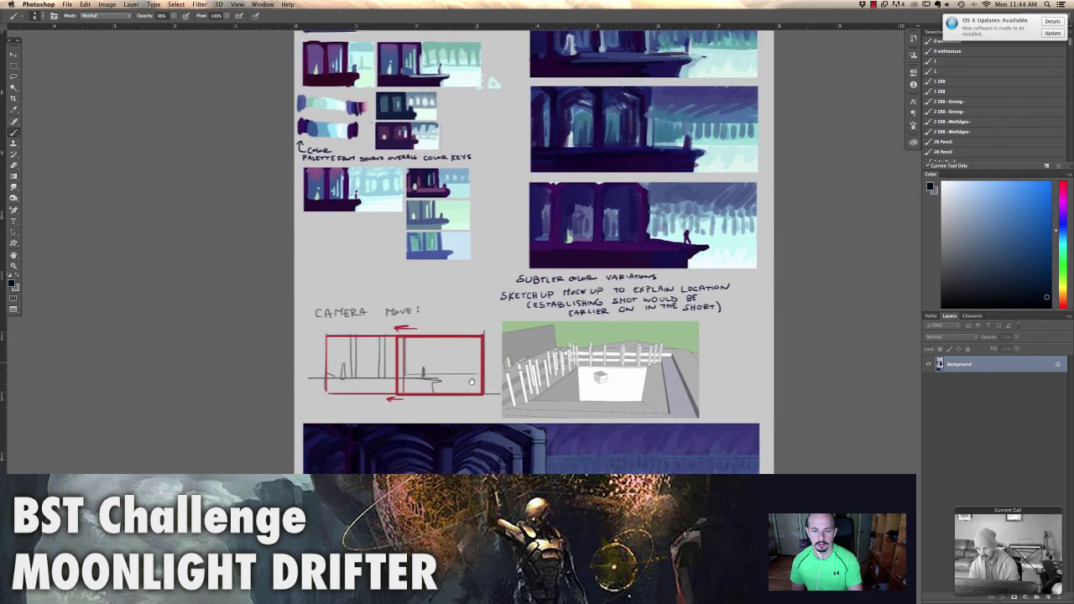
scroll(434, 292, up, 3)
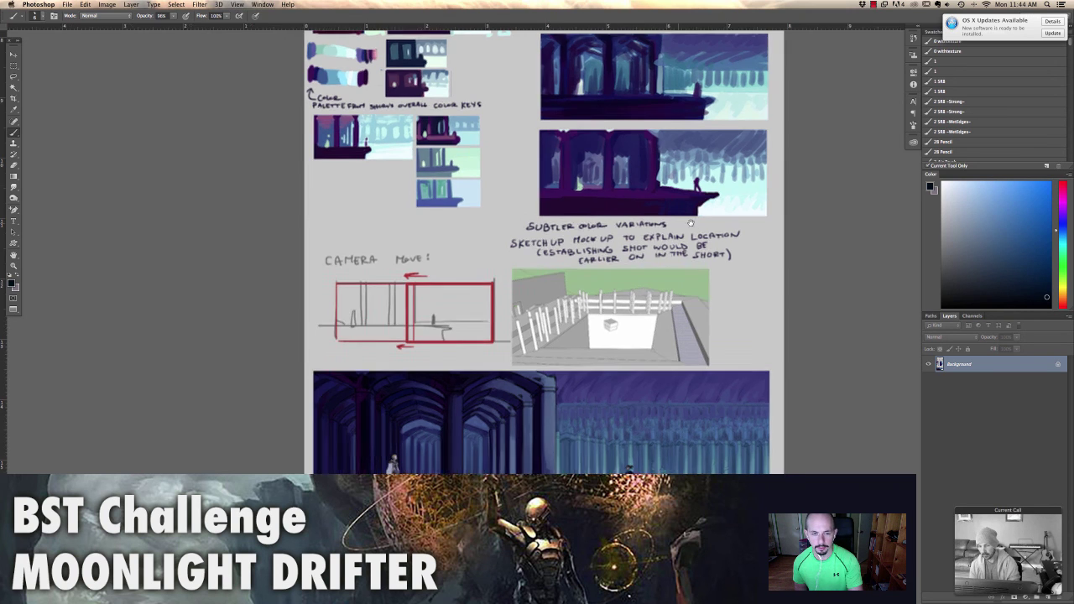
scroll(703, 192, up, 10)
scroll(672, 210, down, 10)
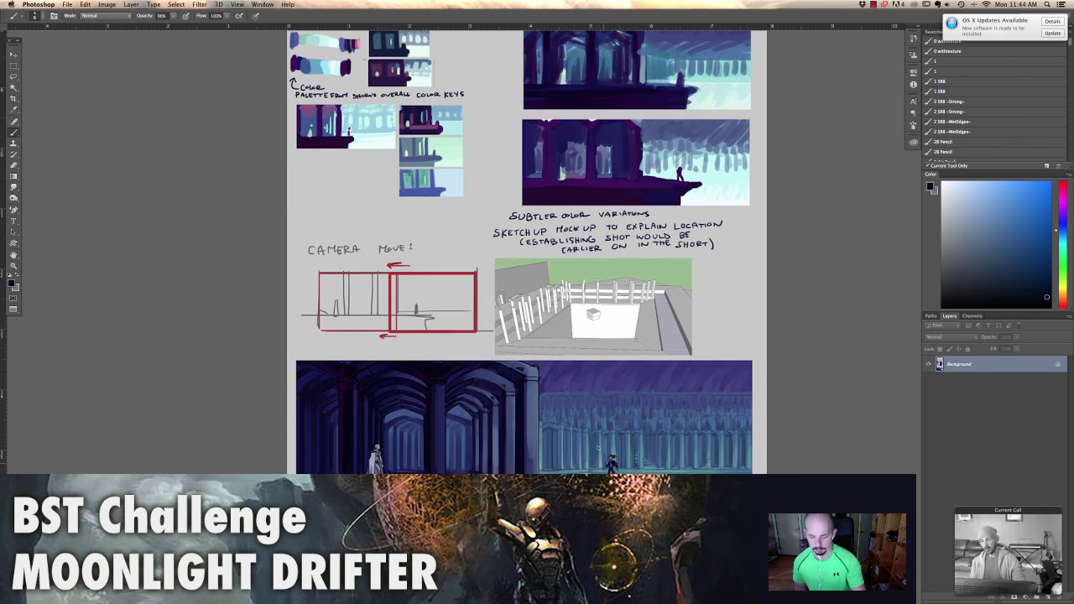
key(super+equal)
scroll(495, 390, down, 6)
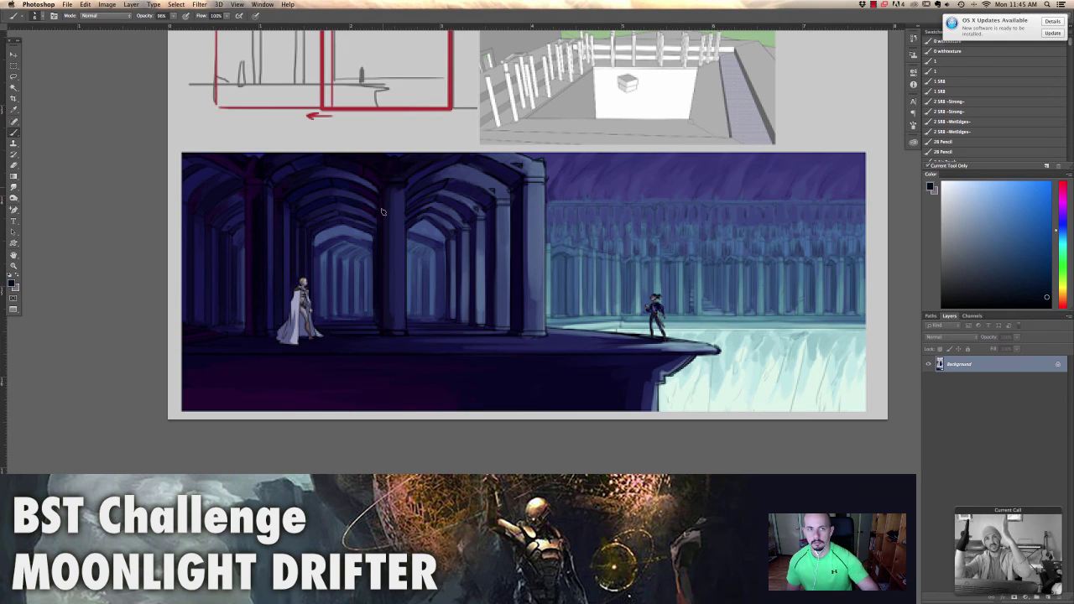
mouse_move(359, 170)
mouse_down()
mouse_move(356, 411)
mouse_move(391, 388)
mouse_move(412, 75)
mouse_up()
scroll(374, 403, up, 5)
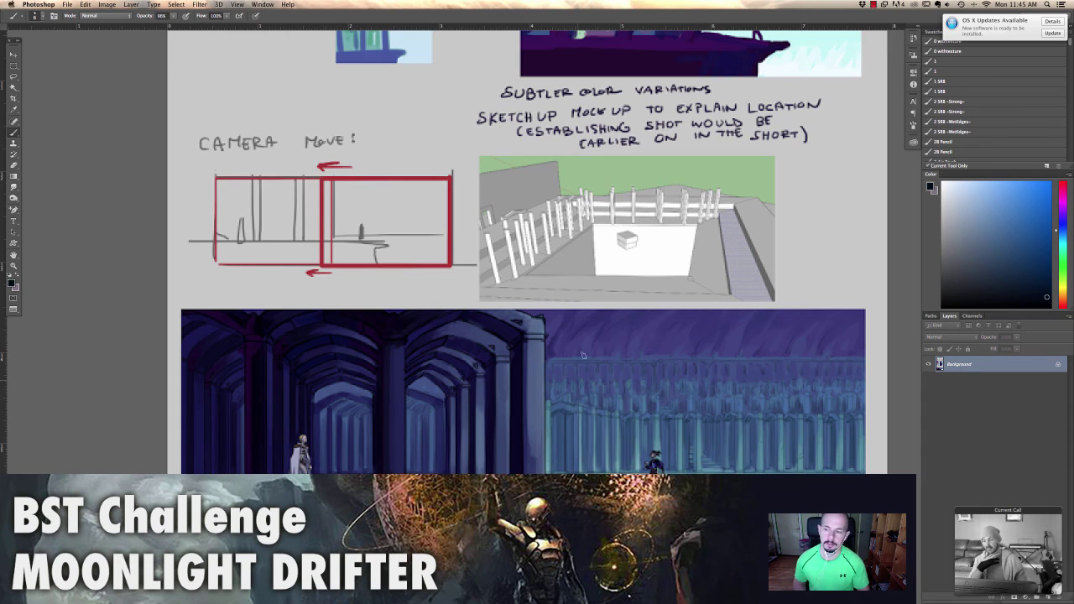
Paint light lavender strokes beside the small white cloaked figure, then pink strokes over it
click(961, 212)
mouse_move(300, 449)
mouse_down()
mouse_move(245, 432)
mouse_move(267, 454)
mouse_move(290, 448)
mouse_move(286, 456)
mouse_move(289, 442)
mouse_move(316, 449)
mouse_move(312, 458)
mouse_up()
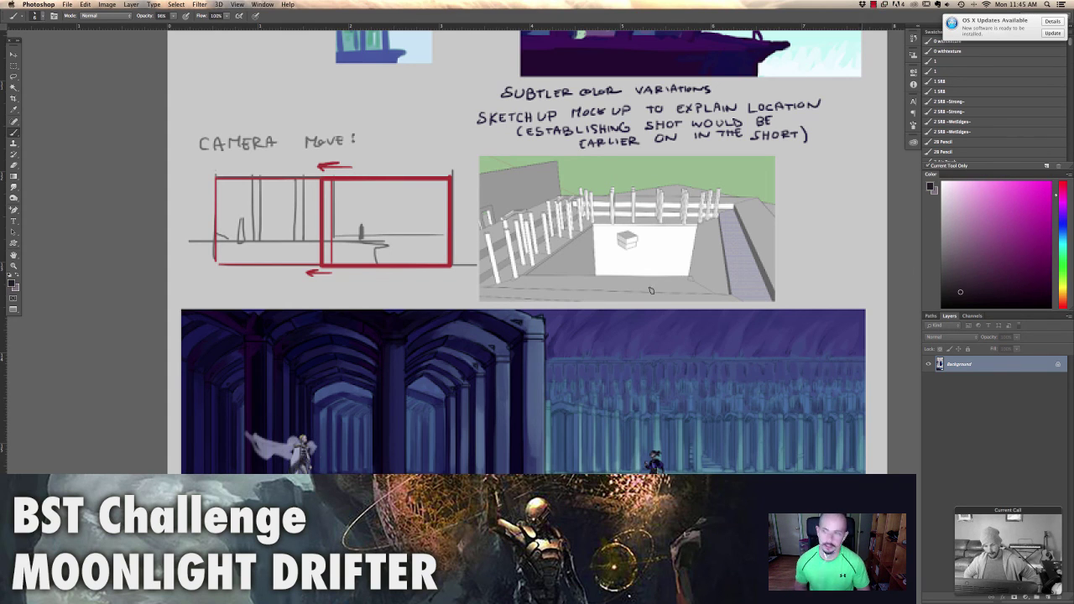
mouse_move(294, 458)
mouse_down()
mouse_move(303, 472)
mouse_move(306, 446)
mouse_up()
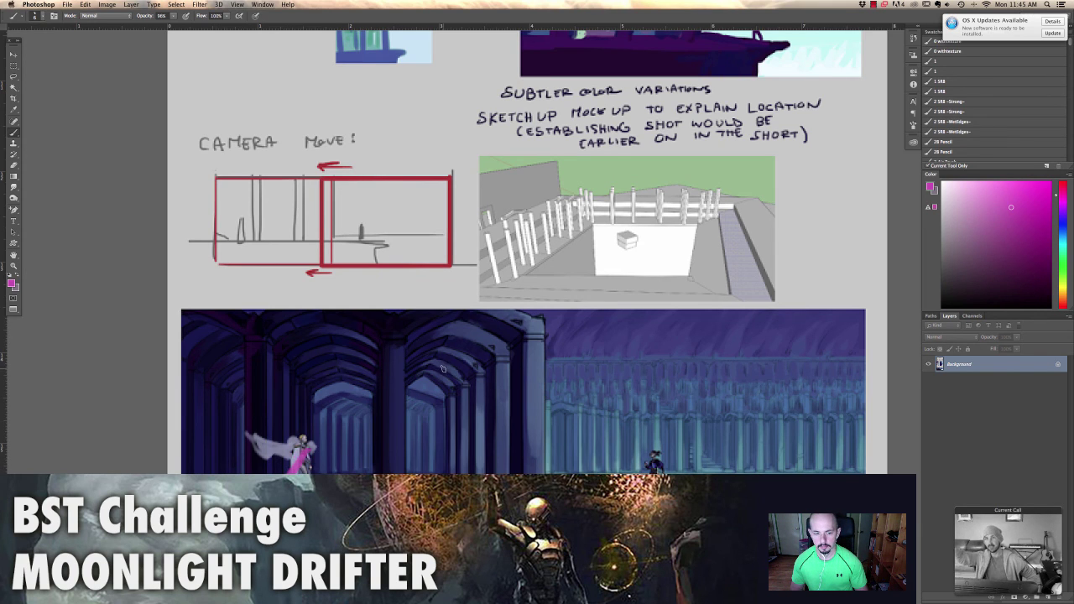
Scroll up the drifter entry, then down past the colour thumbnails to the camera-move sketch and mock-up
scroll(487, 330, up, 5)
scroll(488, 331, up, 10)
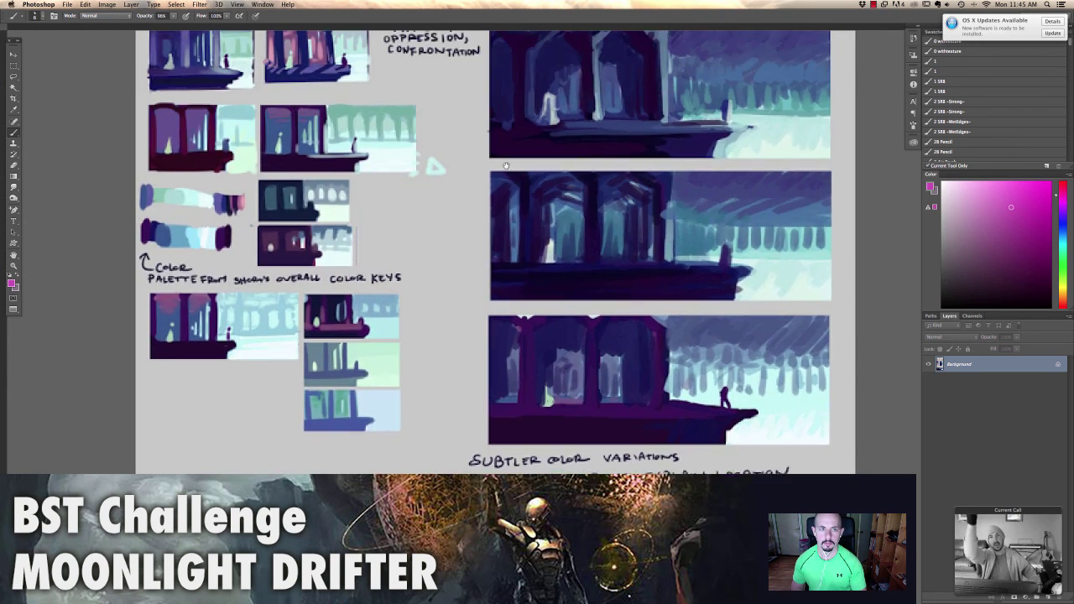
scroll(458, 372, up, 1)
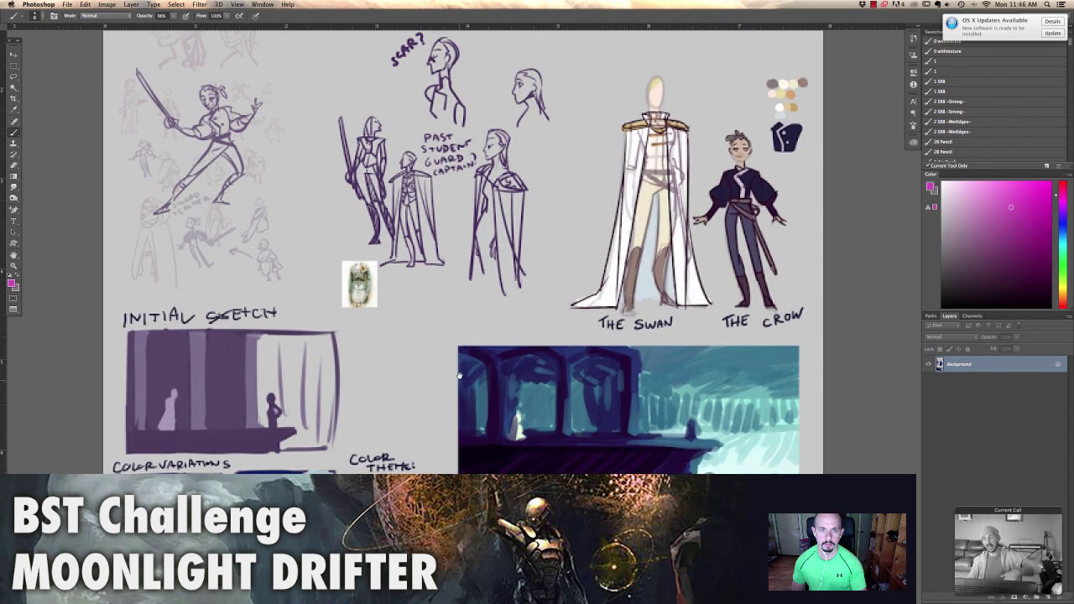
scroll(538, 166, up, 3)
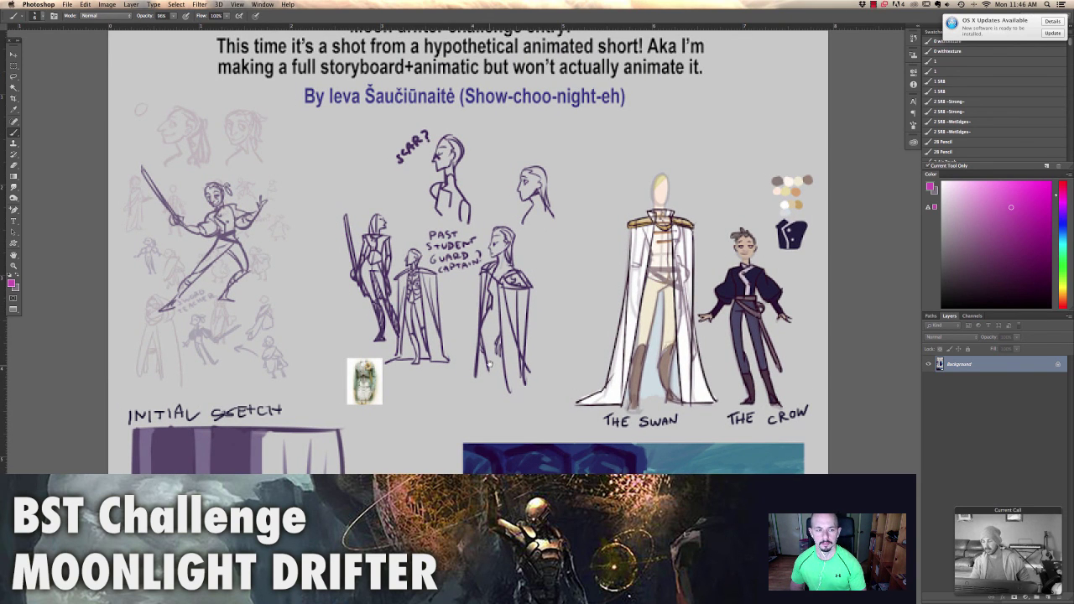
scroll(492, 369, down, 1)
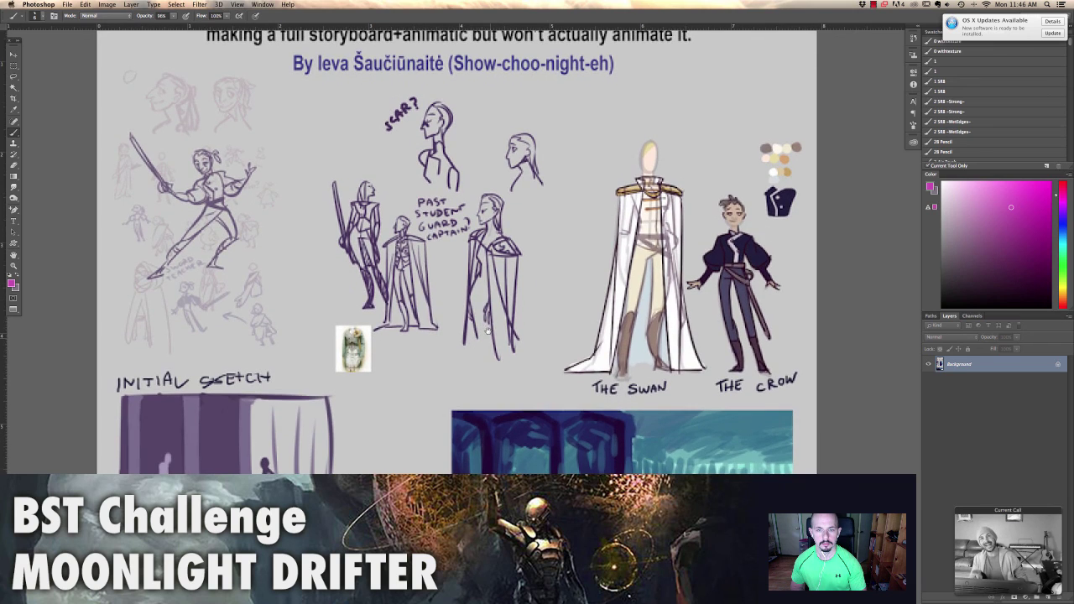
scroll(414, 411, down, 4)
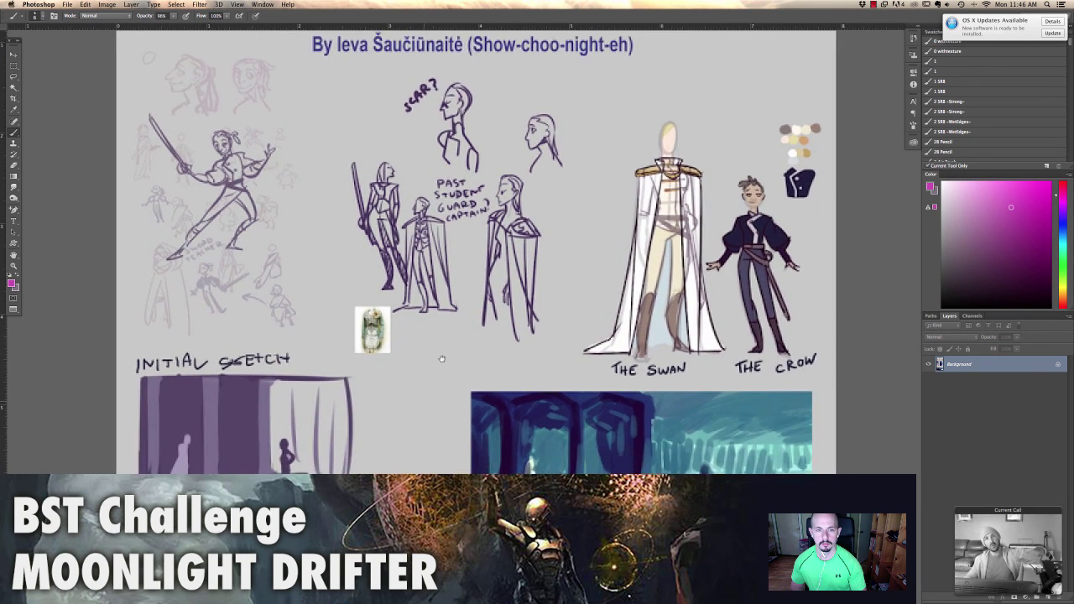
scroll(451, 425, down, 5)
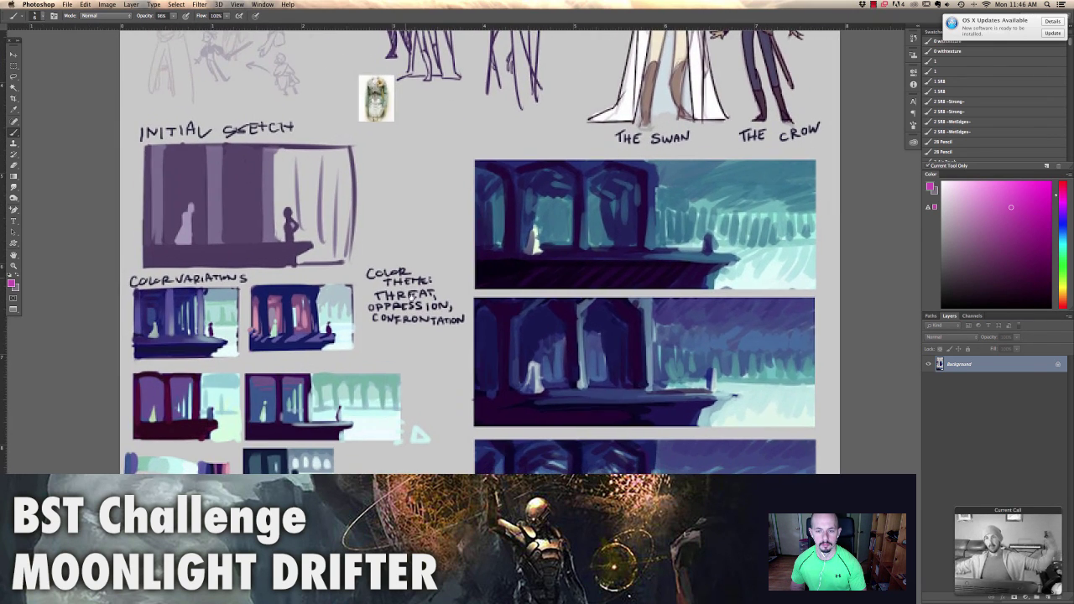
scroll(403, 378, down, 9)
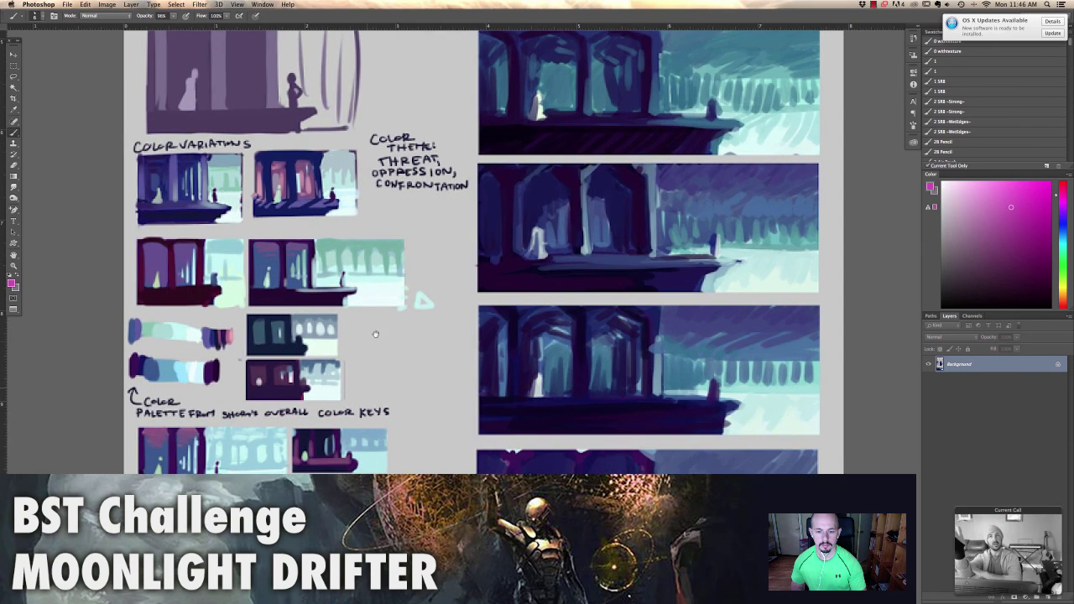
scroll(357, 242, down, 10)
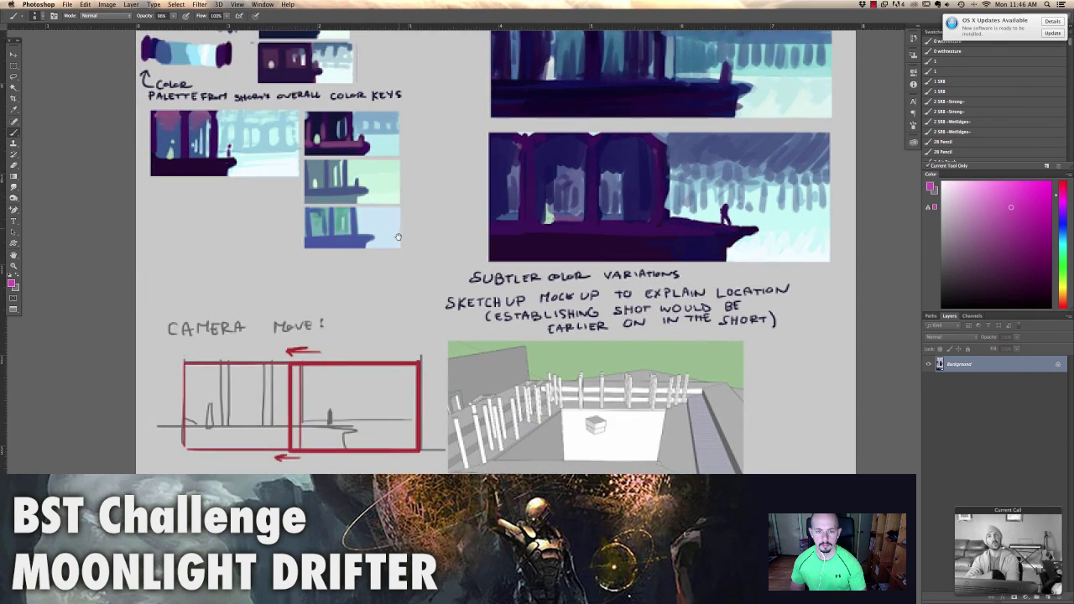
scroll(429, 223, down, 1)
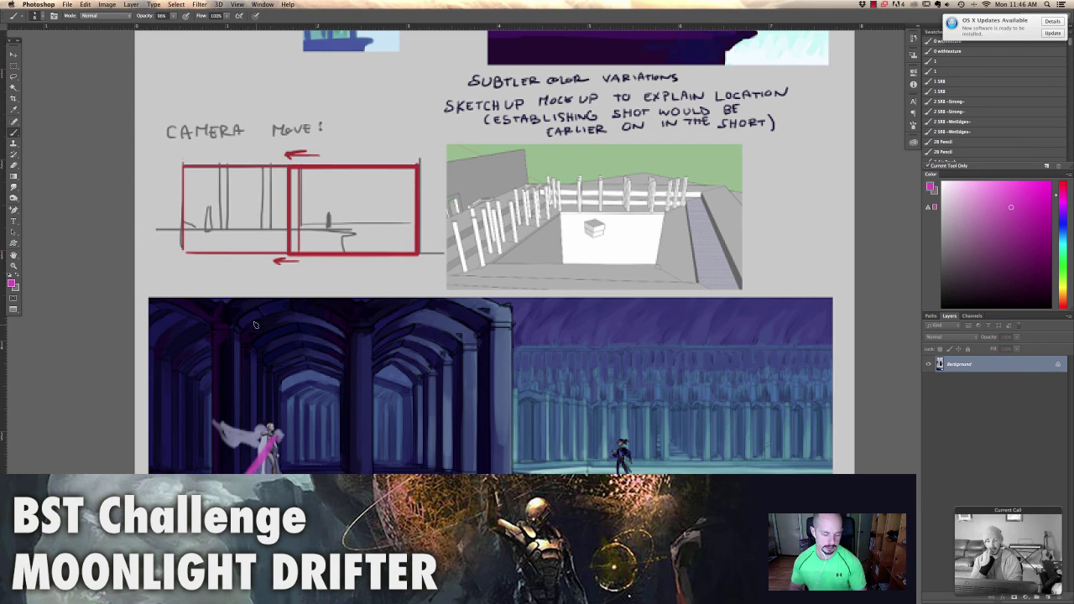
Leave full screen, shrink the drifter entry to the lower left, and enlarge moonlight-drifter.jpg to 66.7%
key(f)
key(f)
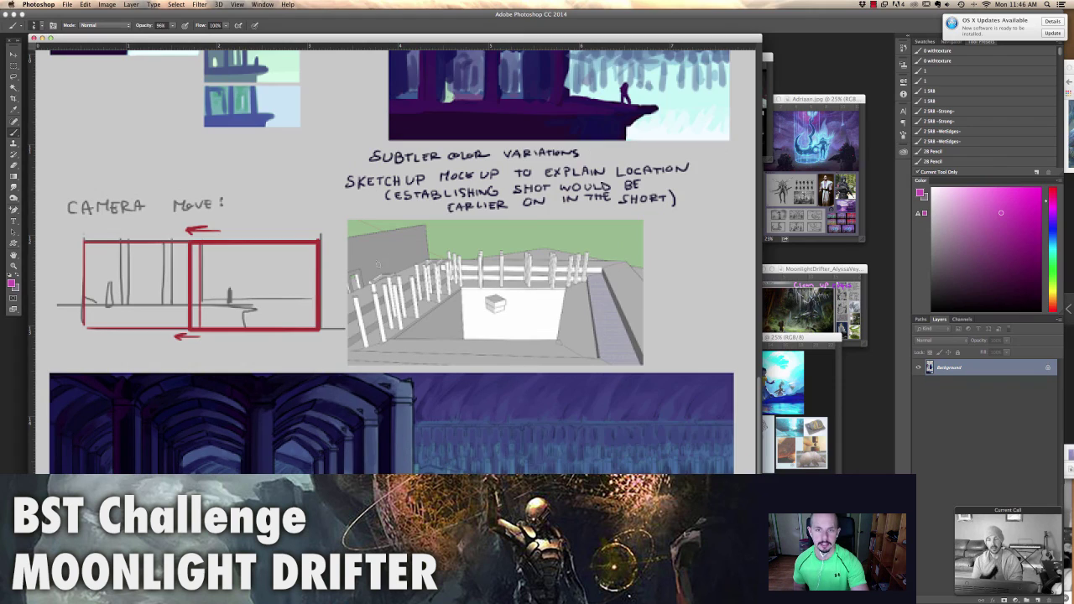
key(ctrl+minus)
key(ctrl+minus)
key(ctrl+minus)
key(super+minus)
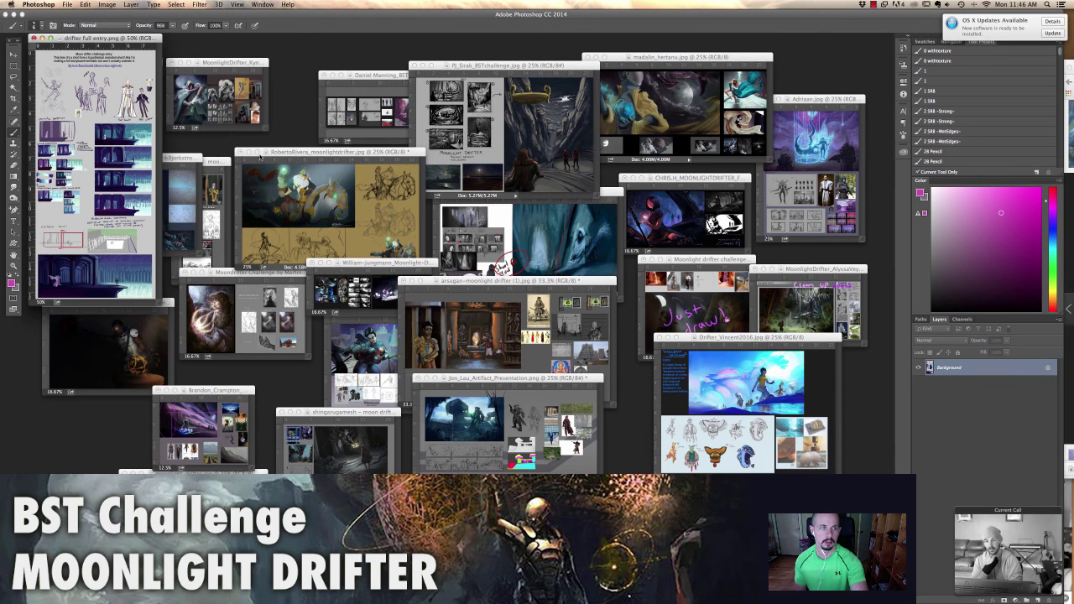
drag(126, 37, 119, 395)
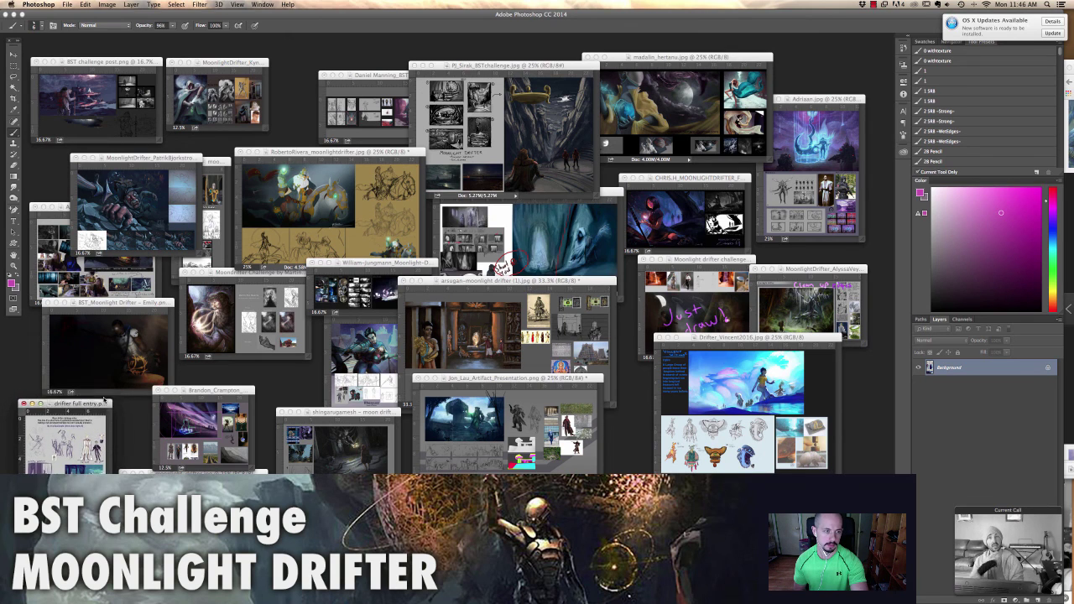
key(super+minus)
click(193, 473)
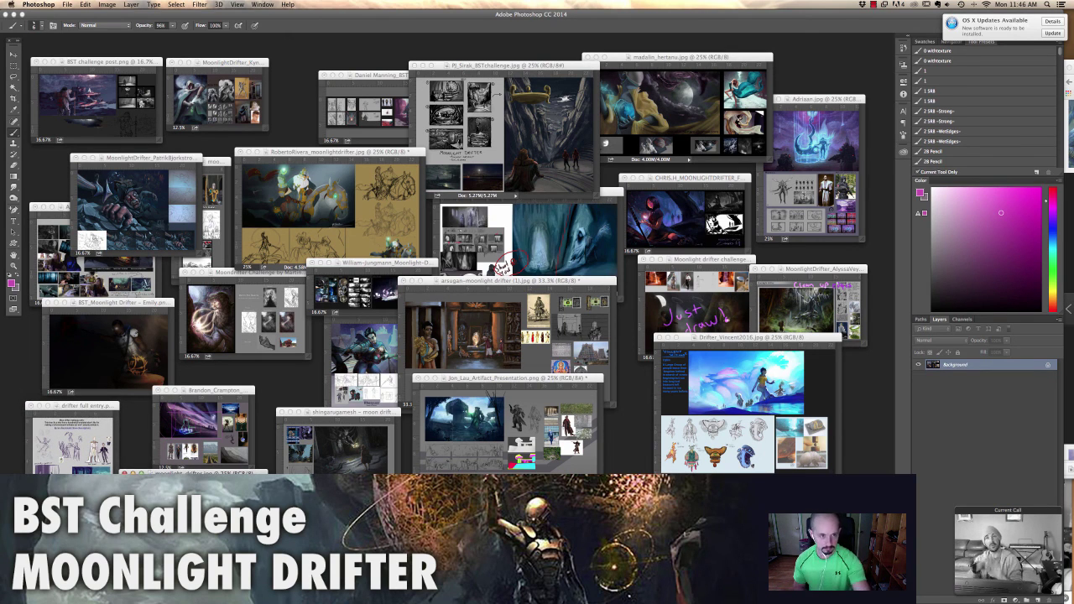
key(super+plus)
key(super+plus)
key(super+plus)
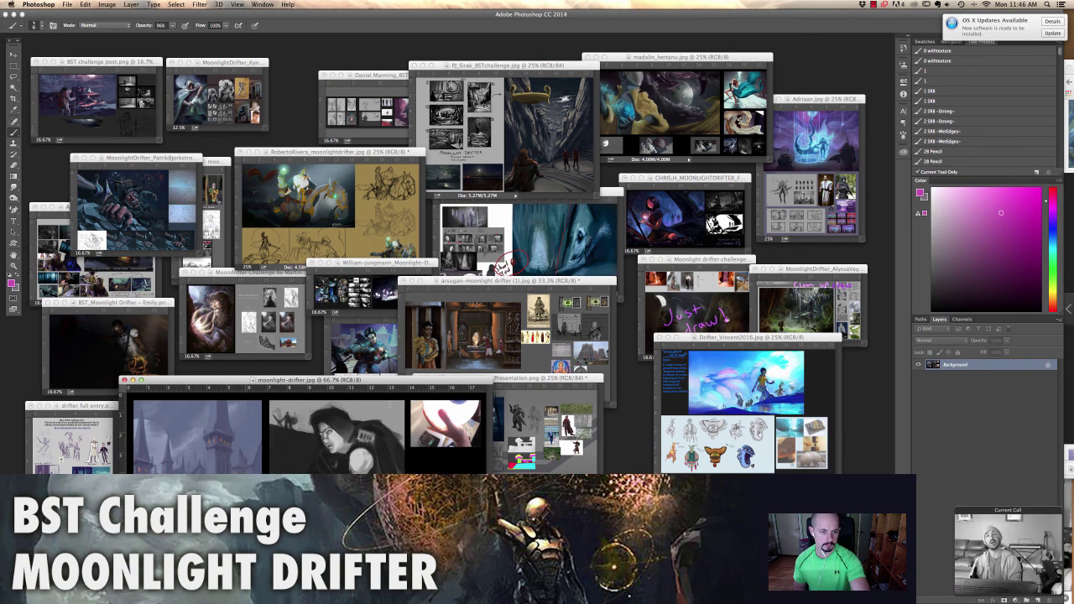
Zoom moonlight-drifter.jpg to 100%, show it full screen, and zoom out to fit the collage
key(super+plus)
key(super+plus)
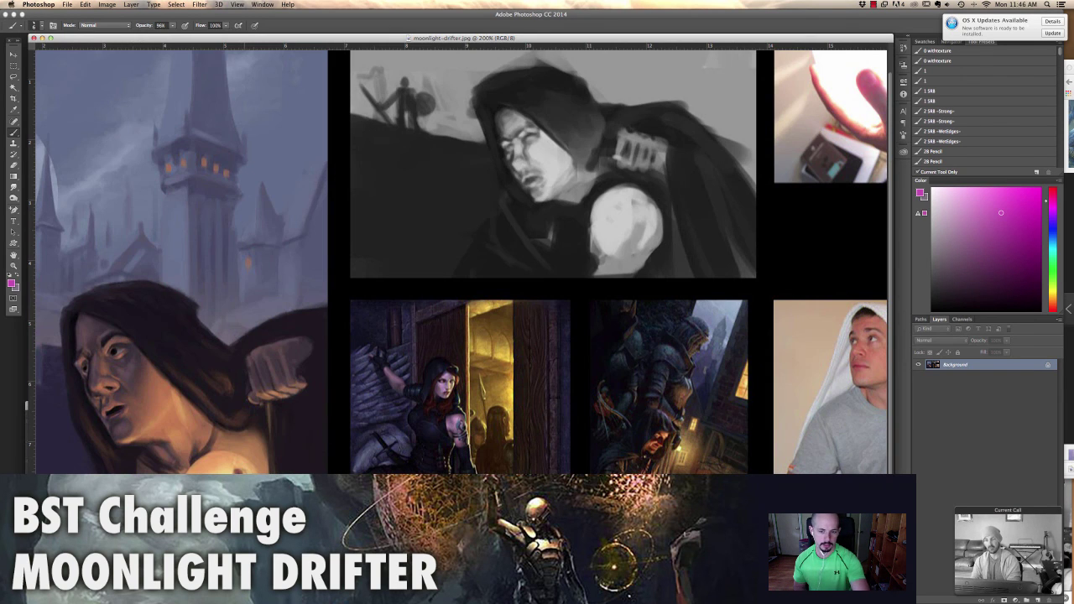
key(f)
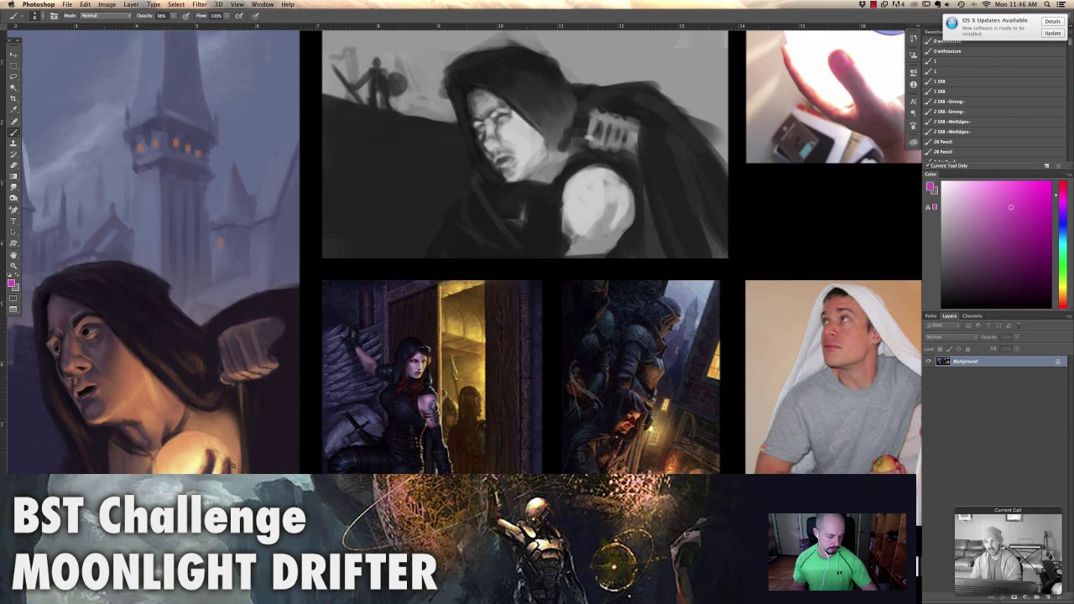
key(g)
key(super+minus)
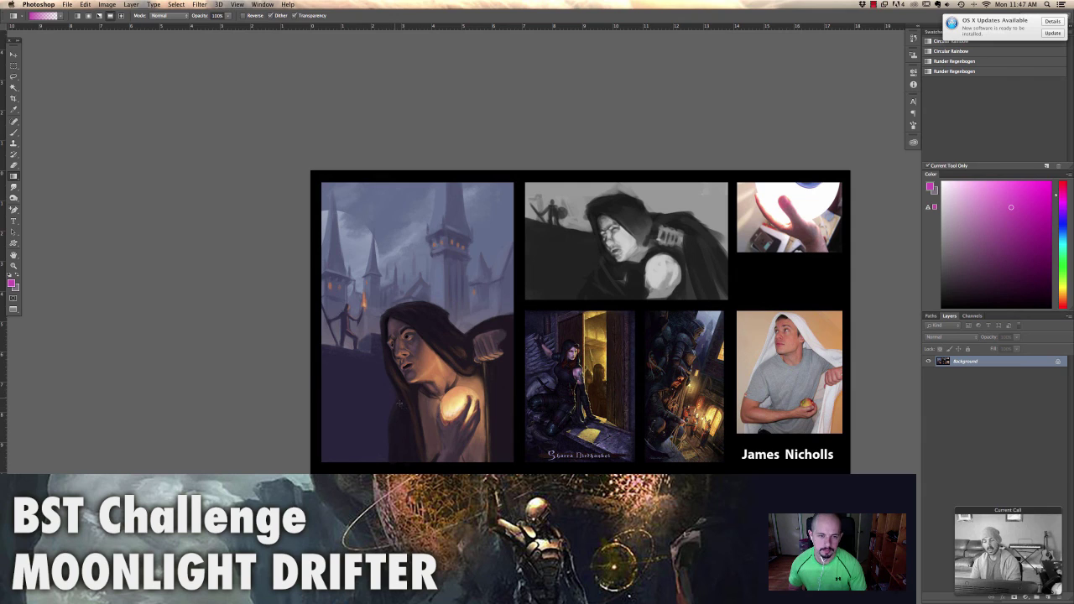
Marquee-select the castle sky atop the left painting, apply a Levels adjustment, and deselect
key(m)
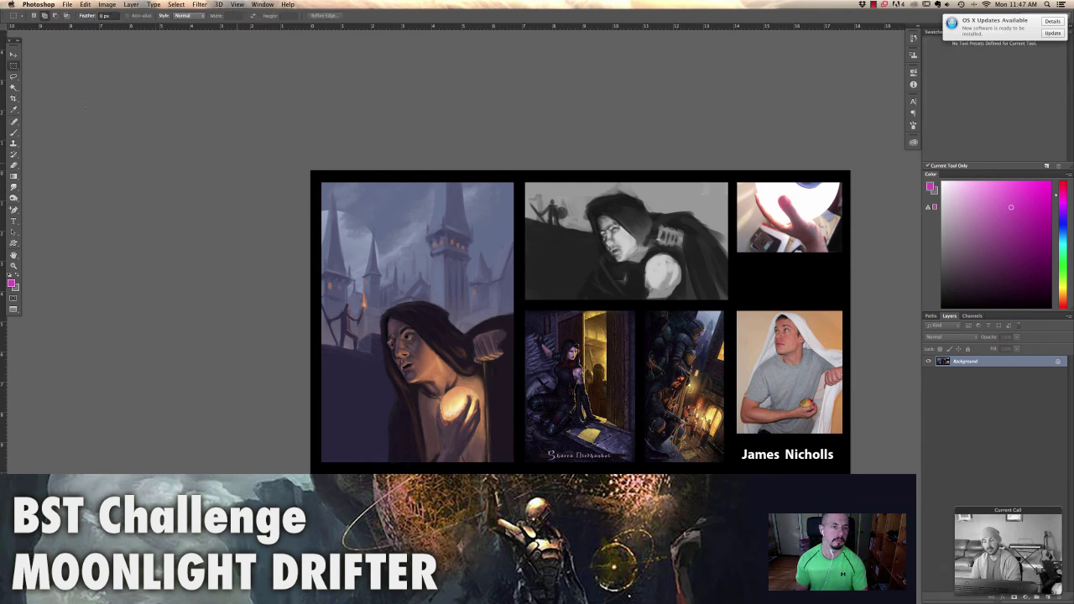
mouse_move(315, 181)
mouse_down()
mouse_move(516, 296)
mouse_move(519, 331)
mouse_up()
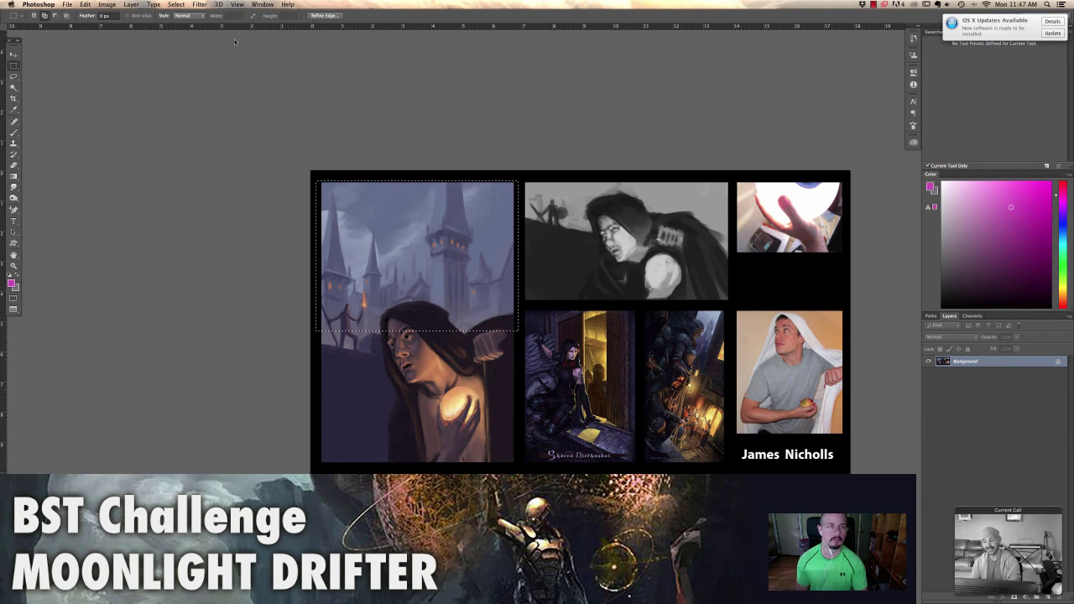
click(109, 5)
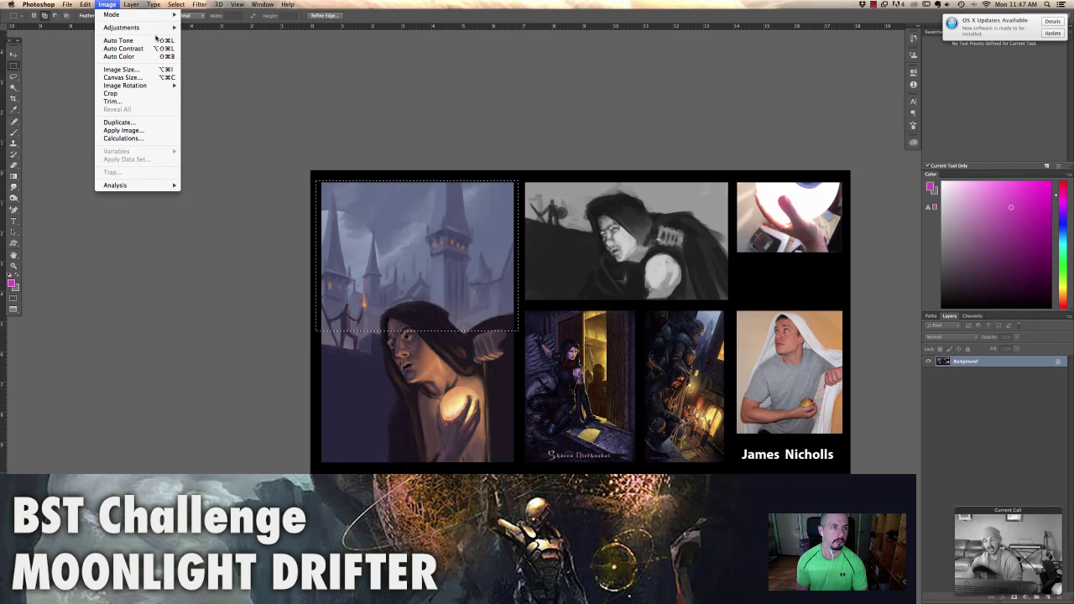
mouse_move(126, 27)
click(210, 36)
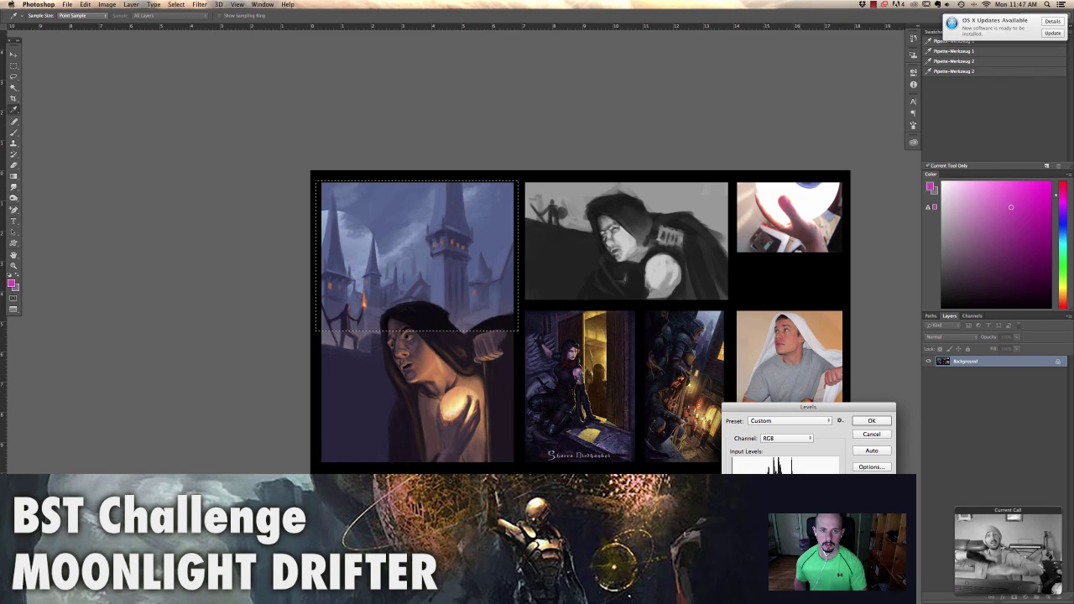
key(Return)
key(m)
key(ctrl+d)
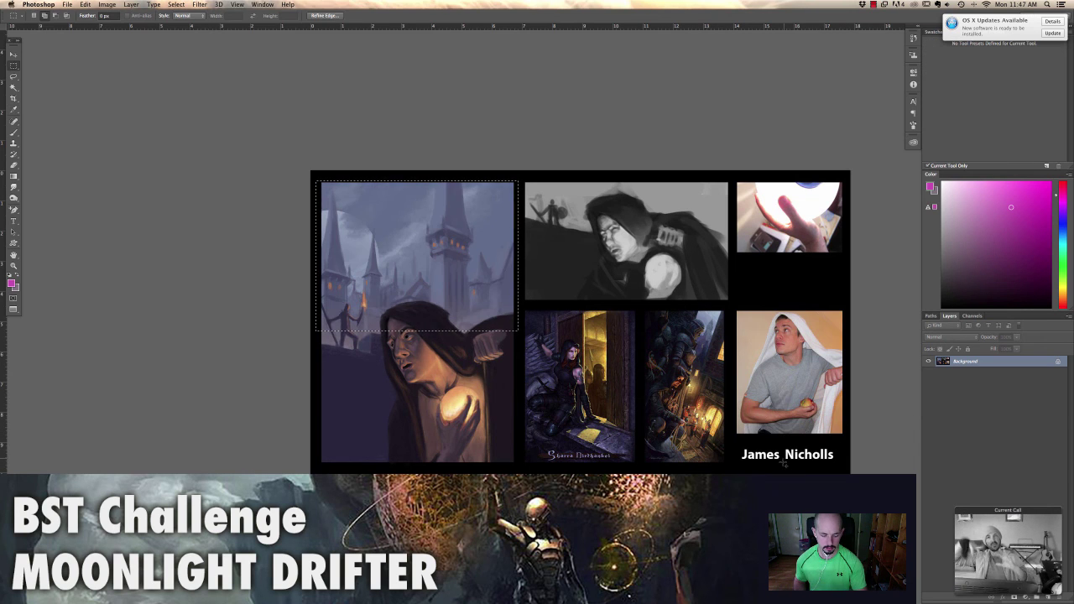
Lasso the cloaked figure, then cut and paste it onto its own Layer 1
key(b)
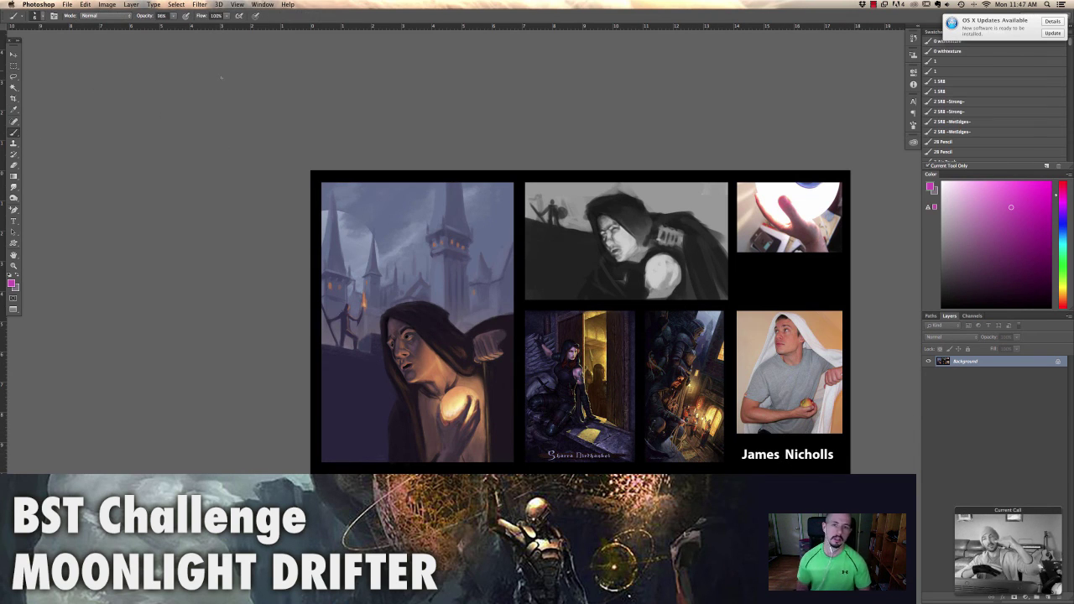
key(l)
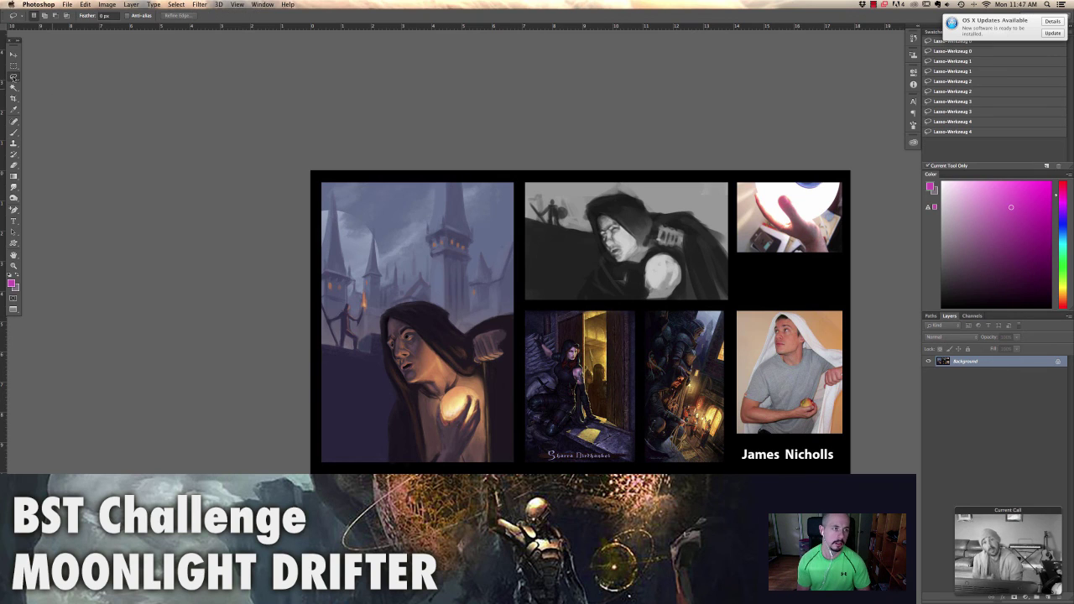
mouse_move(428, 301)
mouse_down()
mouse_move(392, 313)
mouse_move(368, 288)
mouse_move(309, 301)
mouse_move(518, 307)
mouse_move(532, 460)
mouse_up()
key(v)
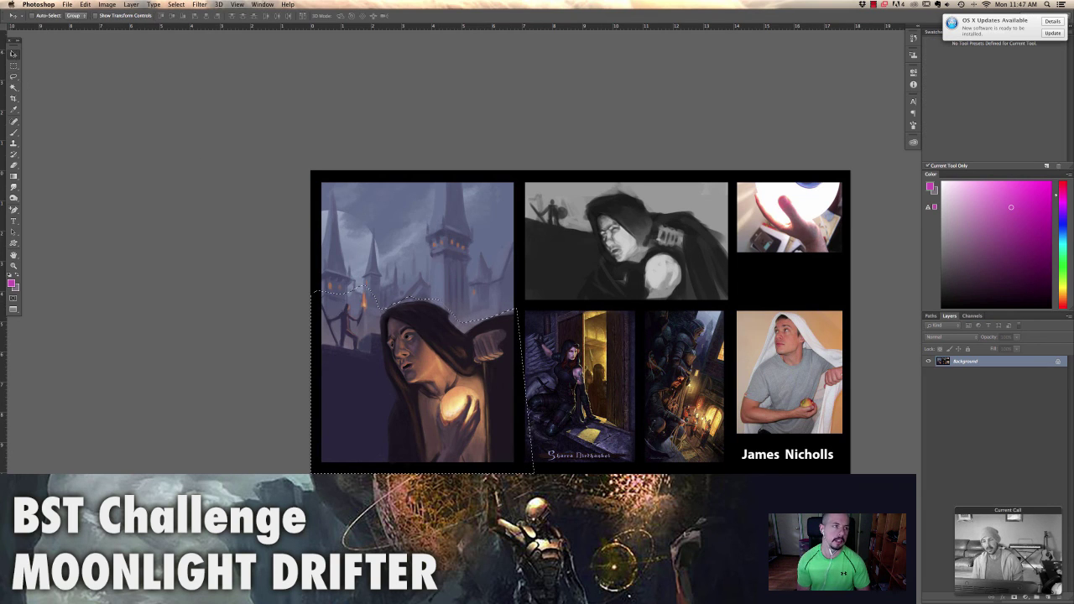
click(84, 4)
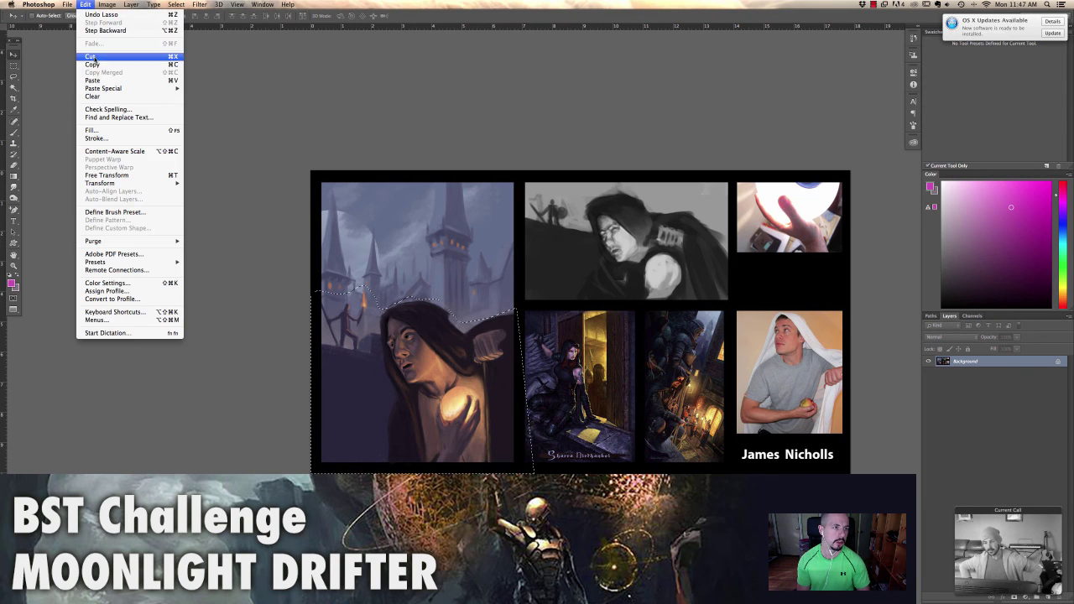
click(85, 5)
click(85, 4)
click(94, 81)
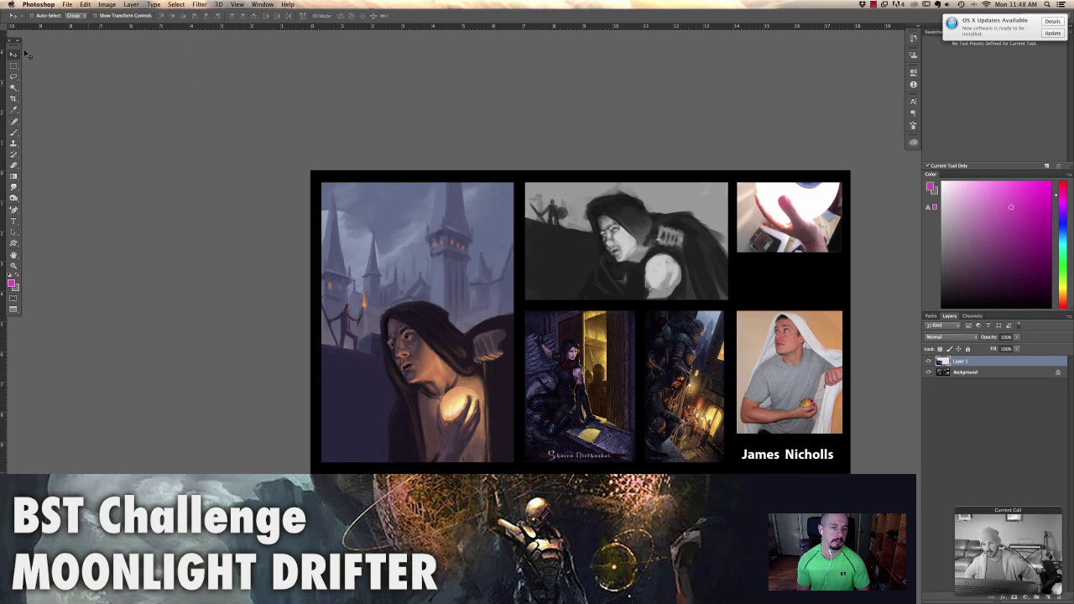
Raise the pasted figure about 44 px, then reset the brush colour to black
drag(434, 380, 439, 338)
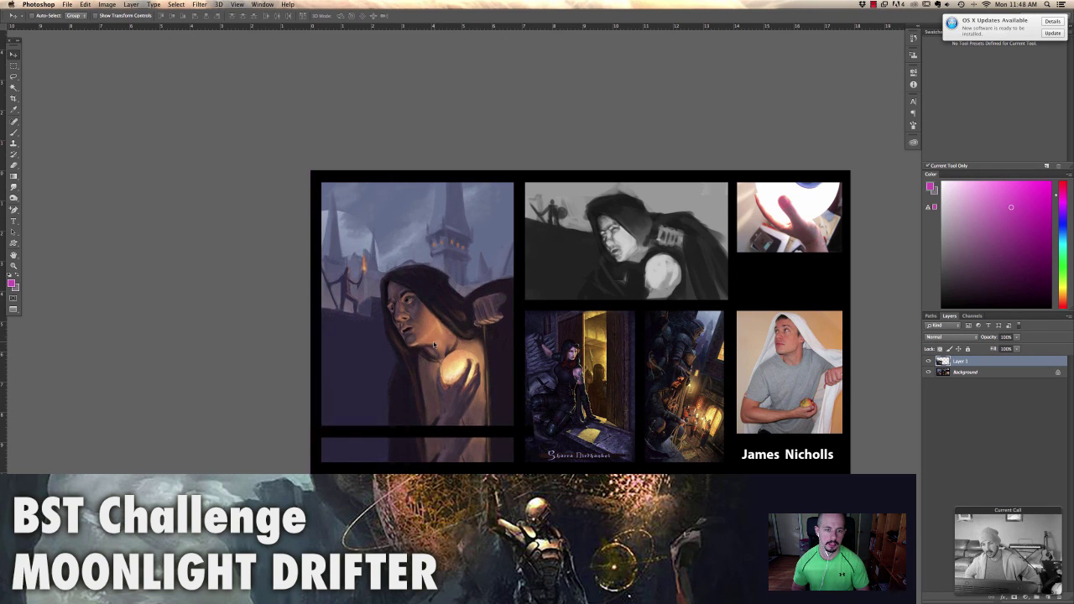
key(b)
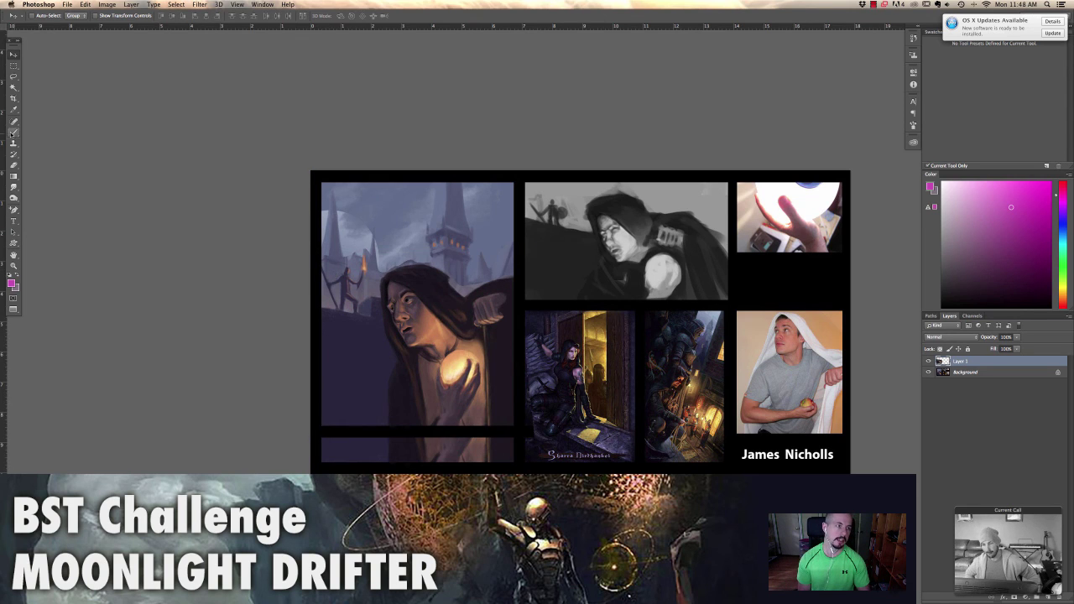
key(d)
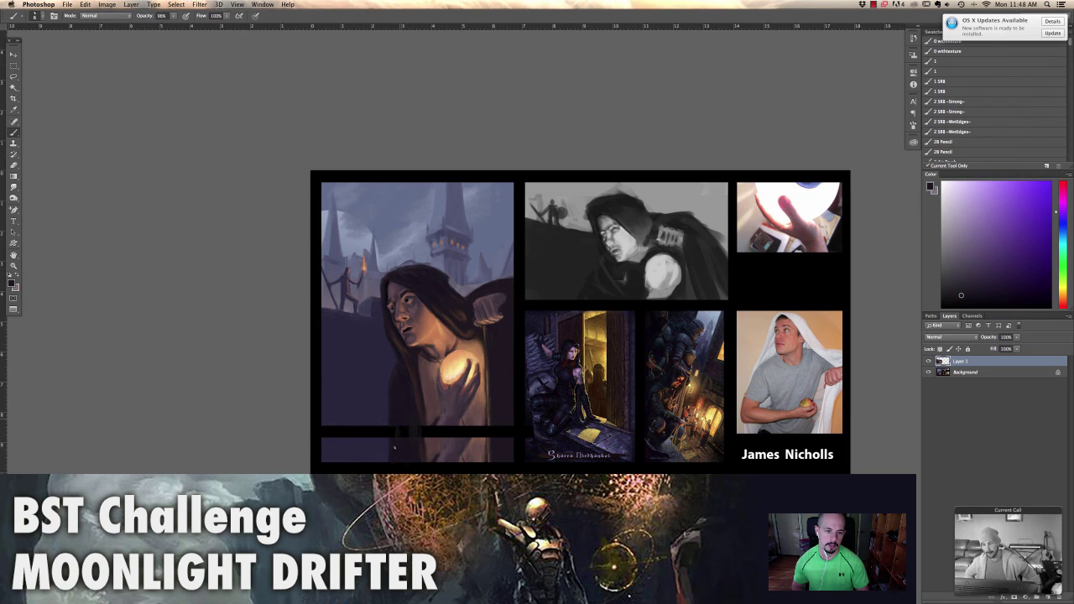
Sample dusty pink, blue-purple, dark purple and grey-blue from the painting, then hide Layer 1
alt+click(461, 443)
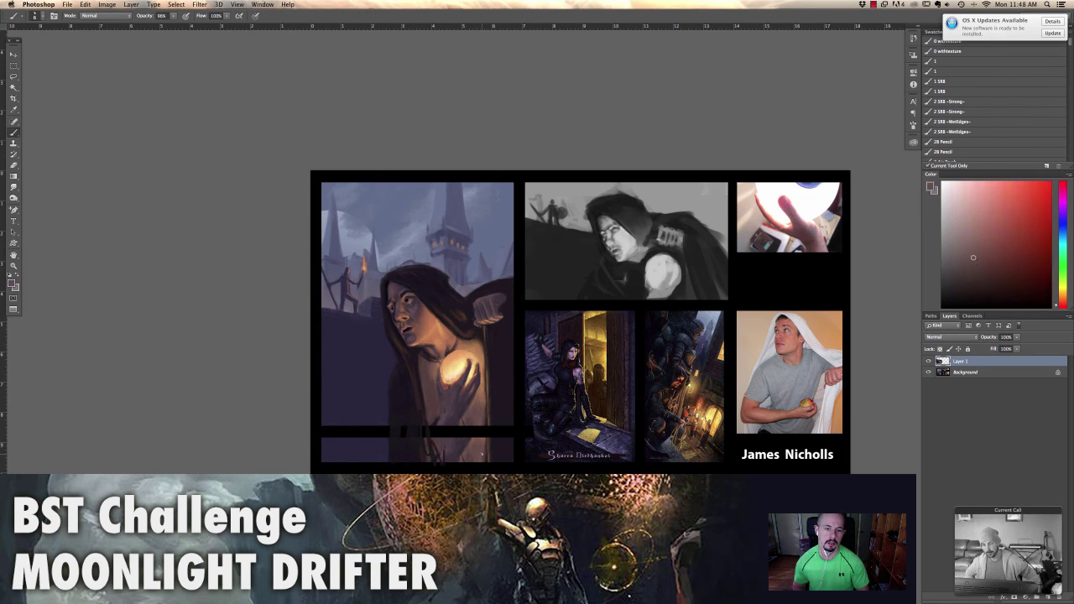
alt+click(368, 223)
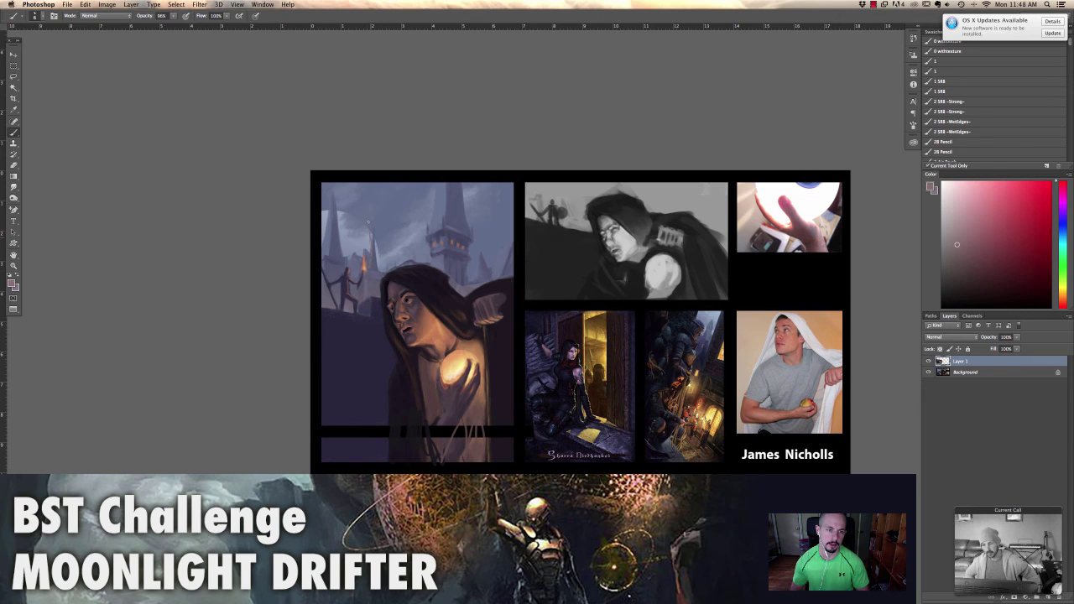
alt+click(374, 267)
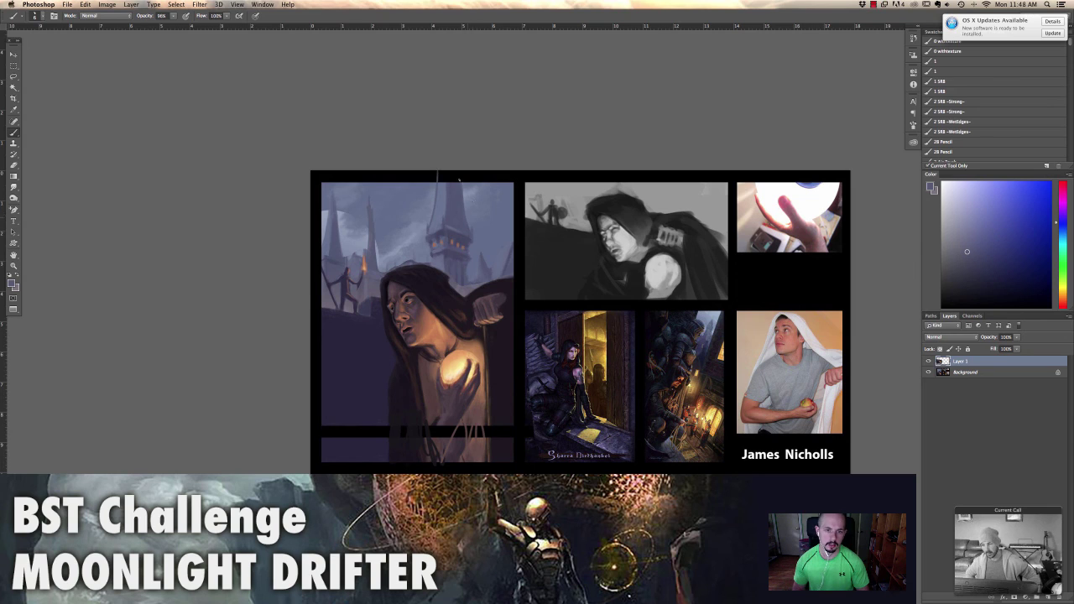
alt+click(397, 364)
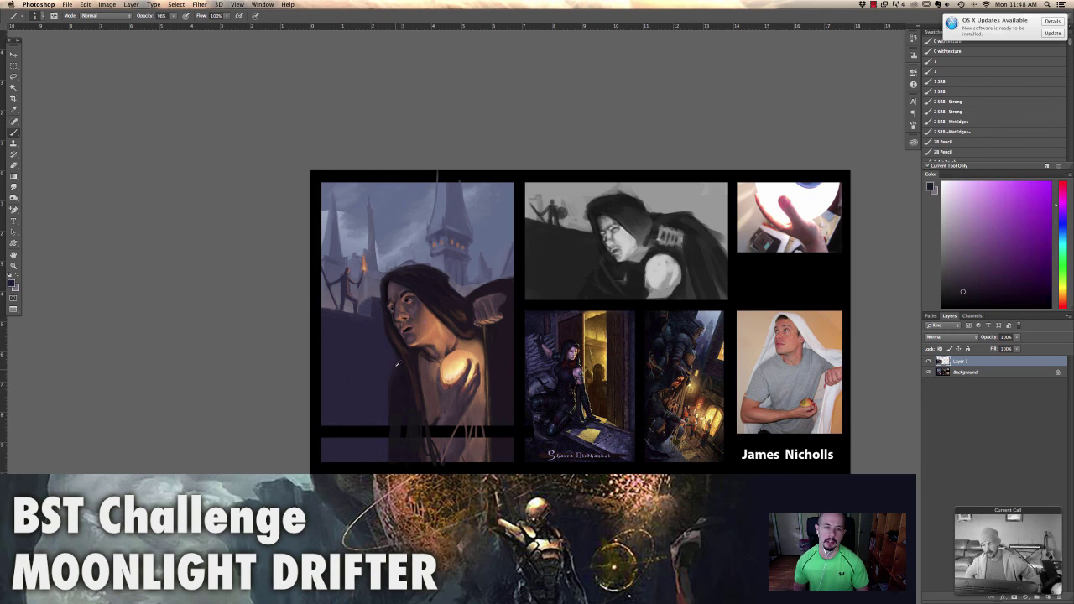
alt+click(436, 178)
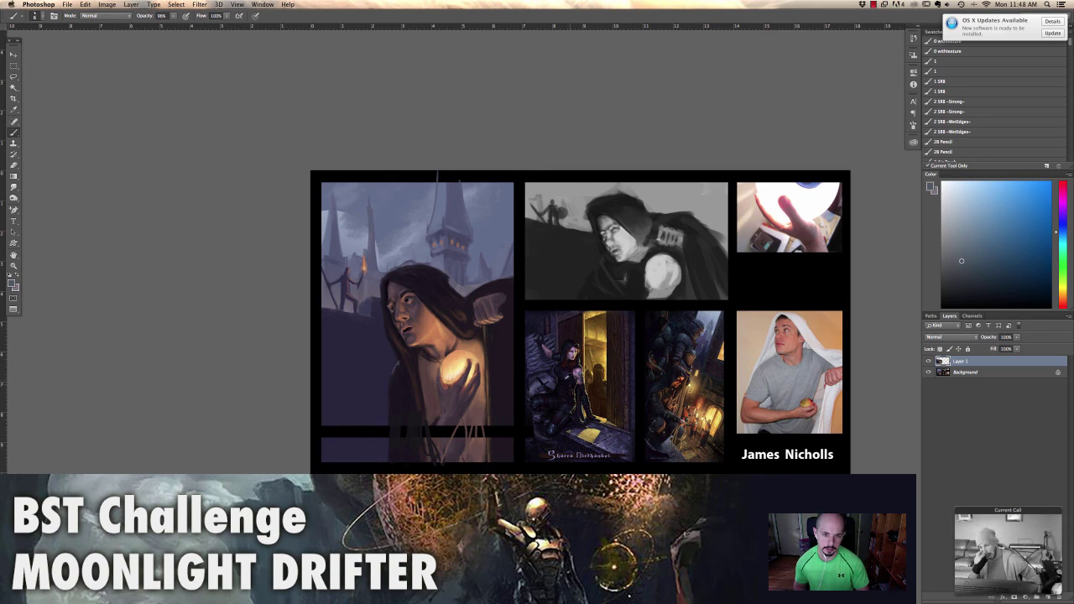
alt+click(444, 287)
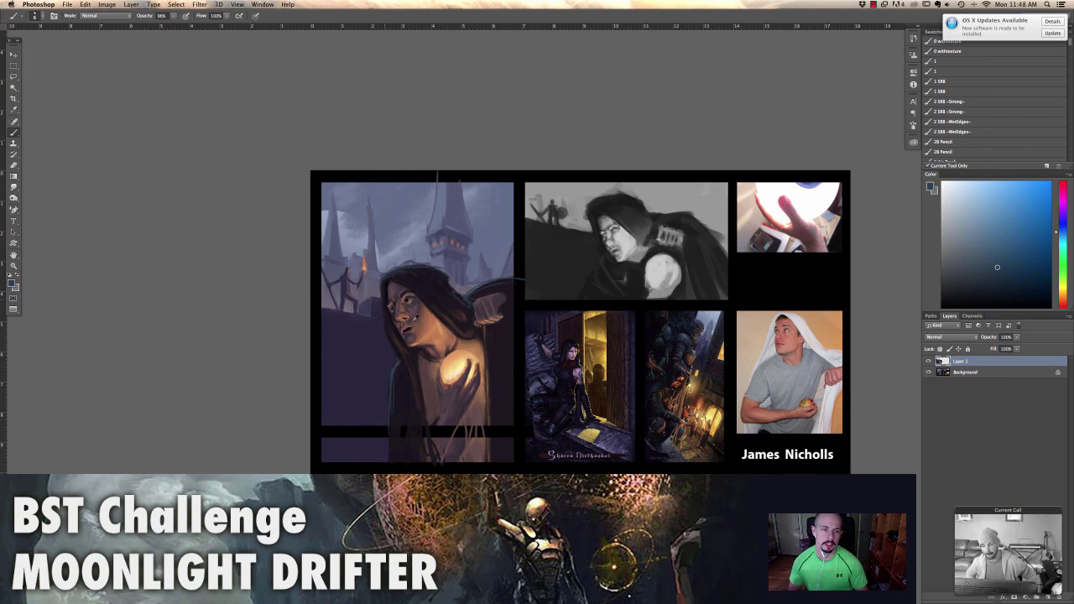
click(929, 361)
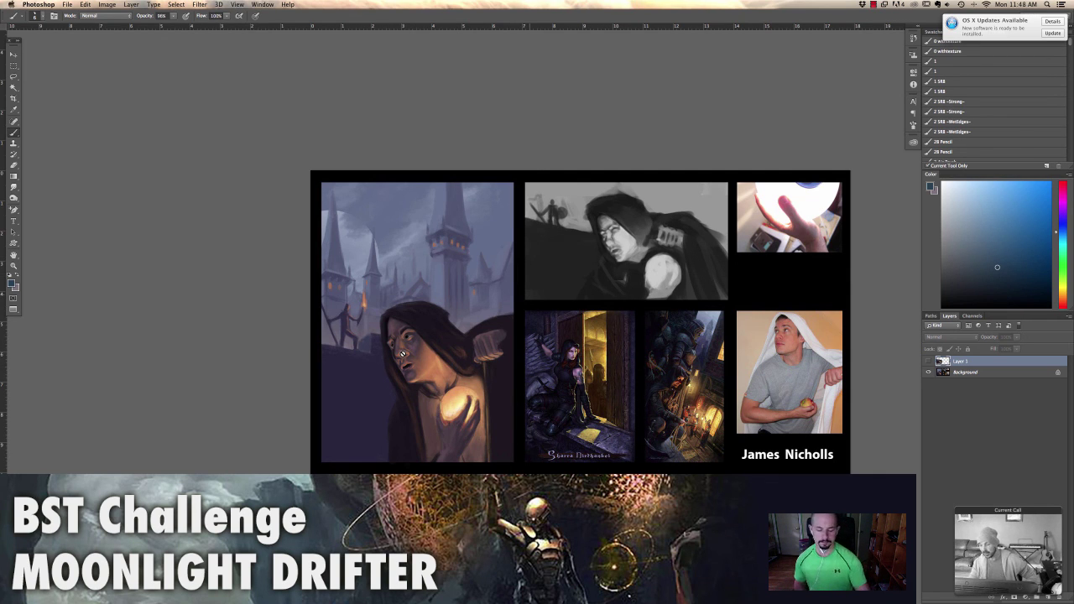
View the moonlight-drifter collage full screen, zoom into the upper panels, then zoom back out
key(f)
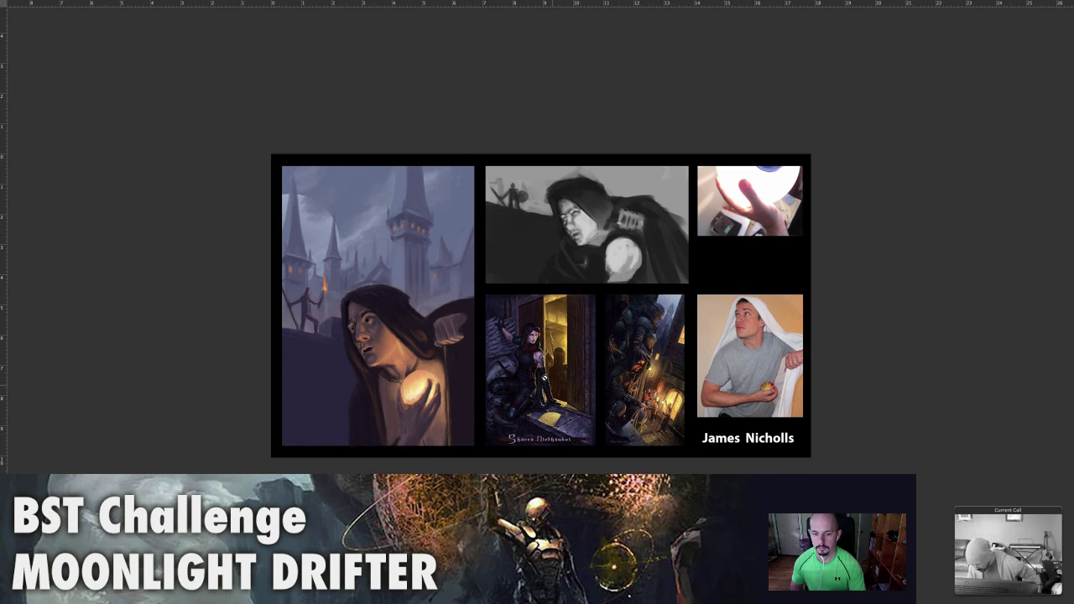
key(ctrl+plus)
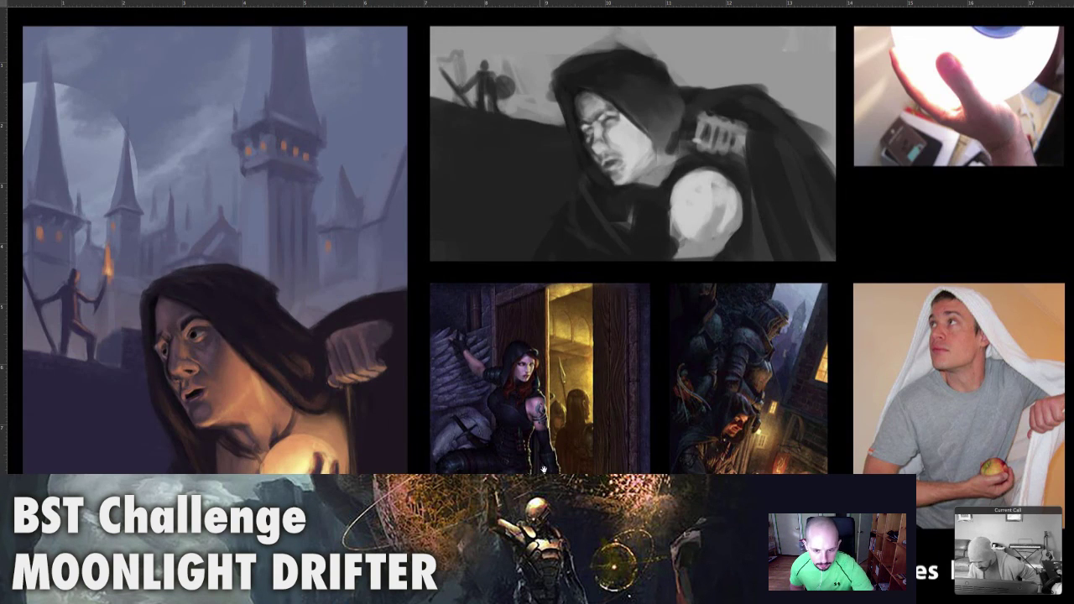
drag(542, 460, 553, 393)
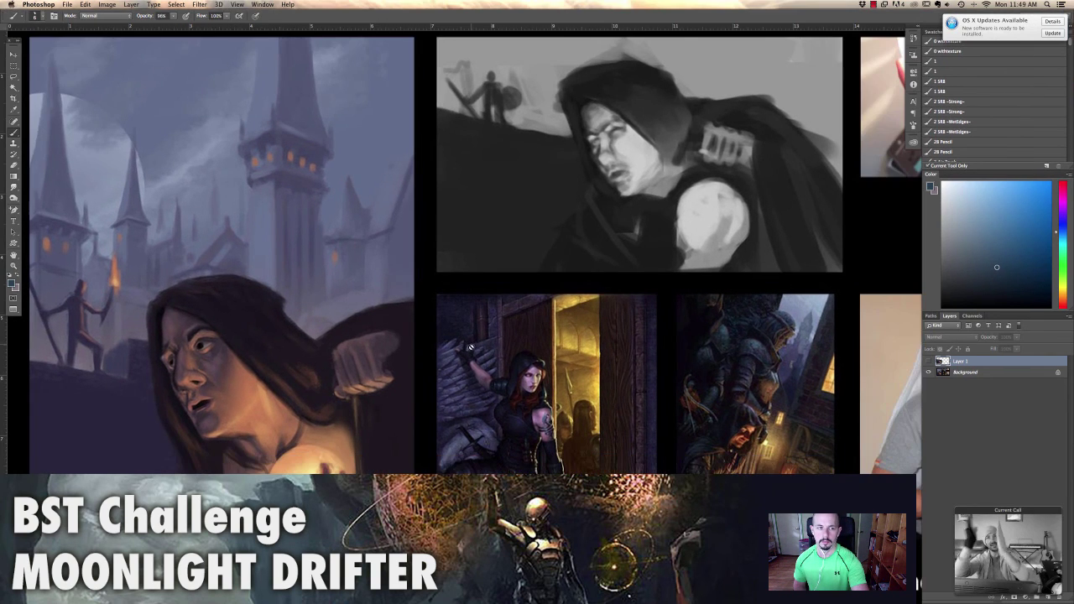
key(super+minus)
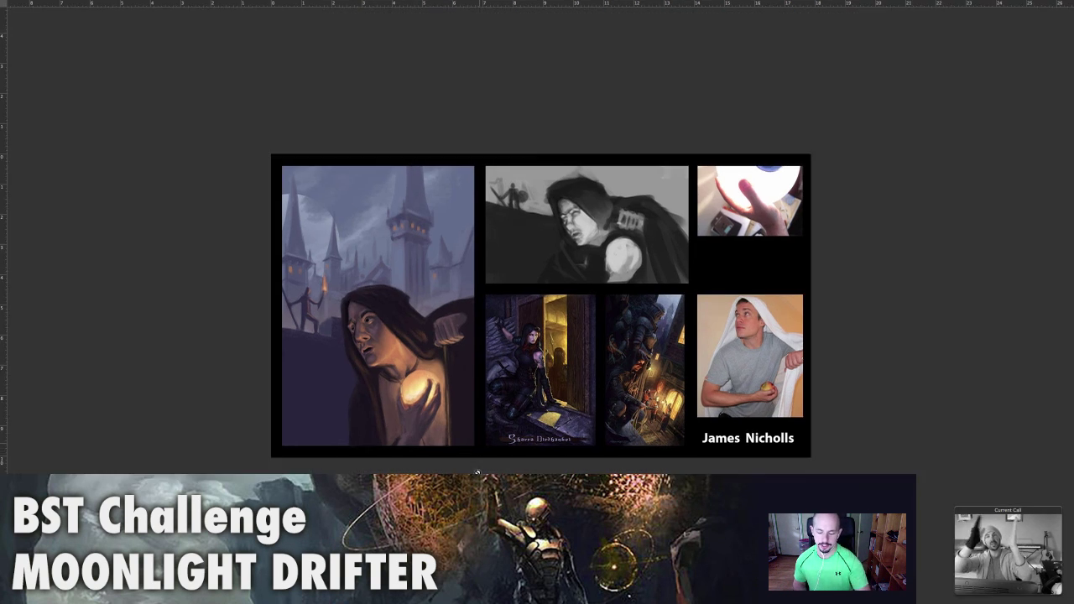
Shrink the collage to 50% and bring the bst_md.jpg entry forward to fill the workspace
key(f)
key(super+minus)
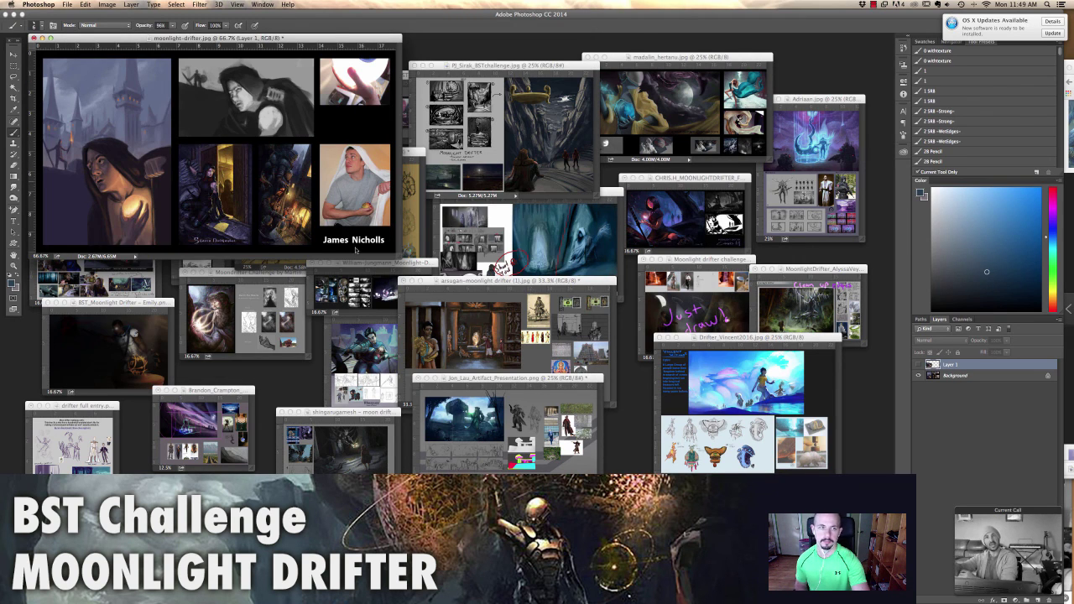
key(super+minus)
drag(179, 53, 244, 474)
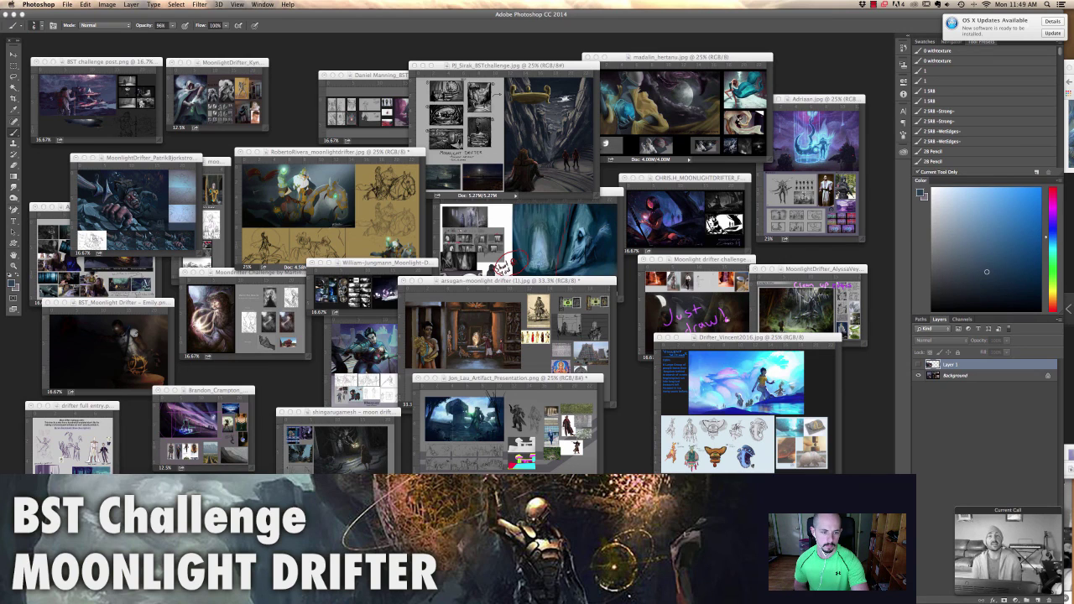
drag(252, 473, 433, 451)
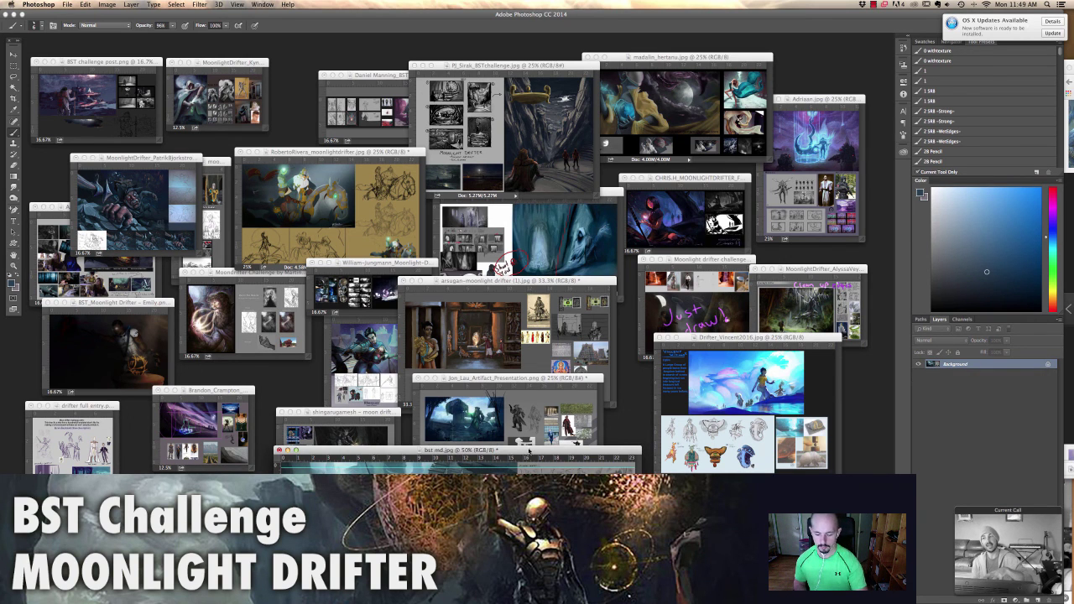
key(f)
Remove the cyan guide from the bst_md.jpg image and look over the temple painting
click(237, 5)
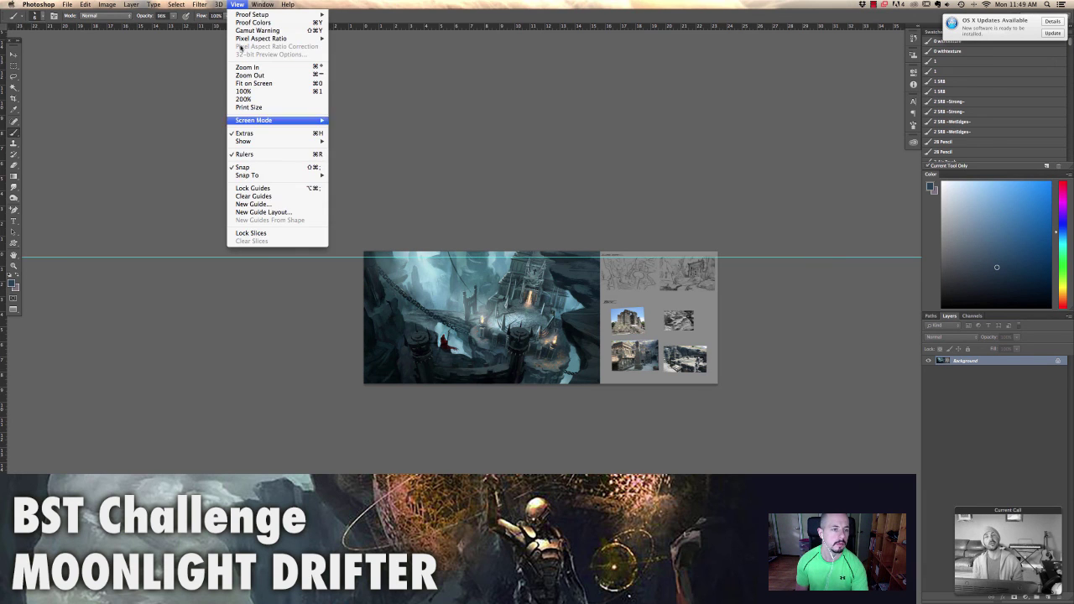
click(273, 196)
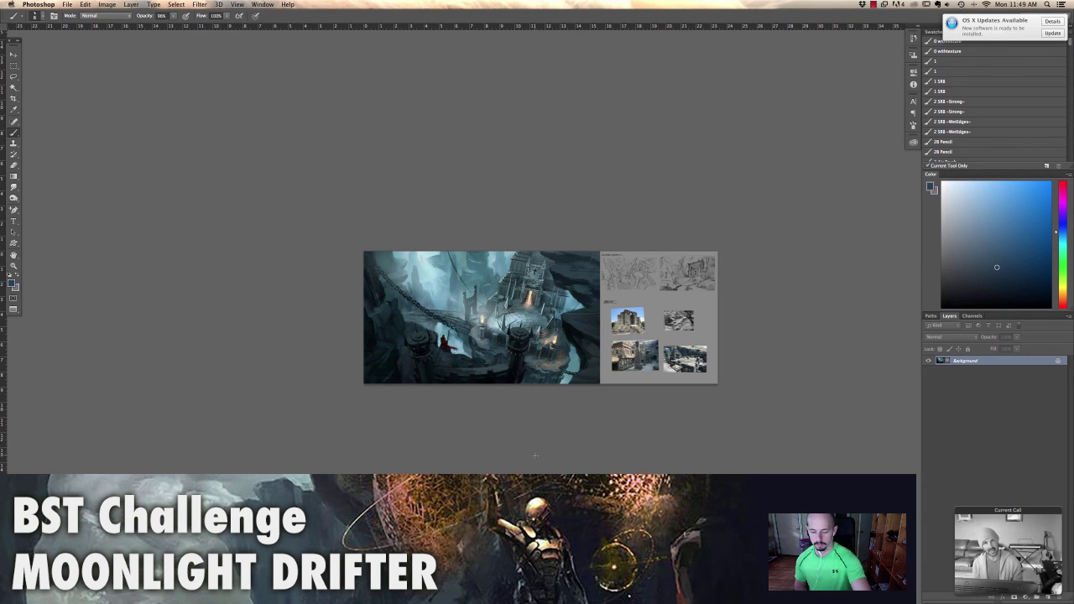
key(super+equal)
key(super+equal)
key(super+equal)
key(super+equal)
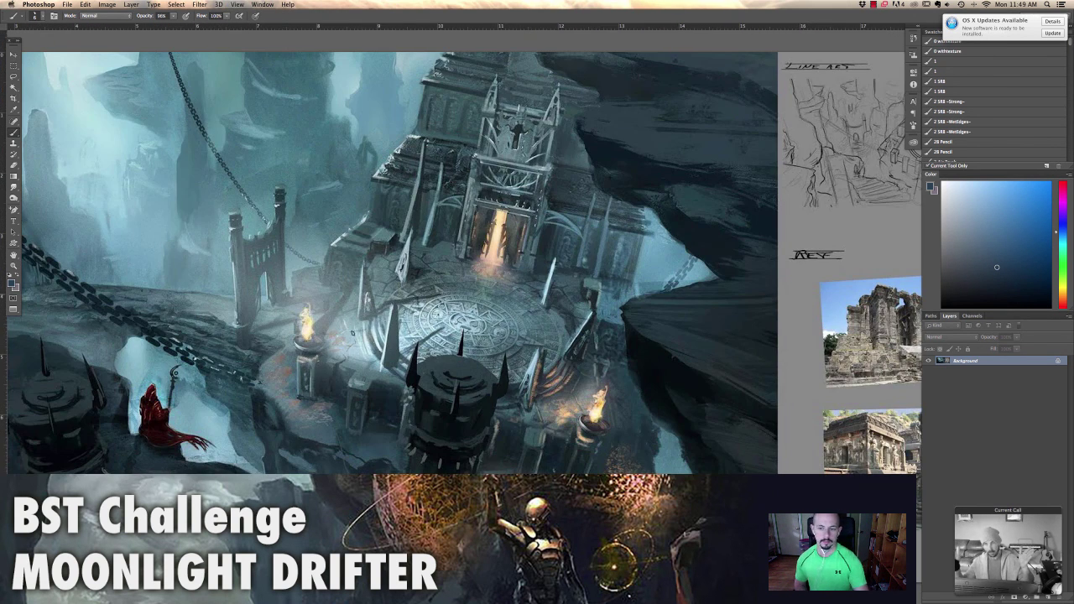
key(super+0)
key(super+equal)
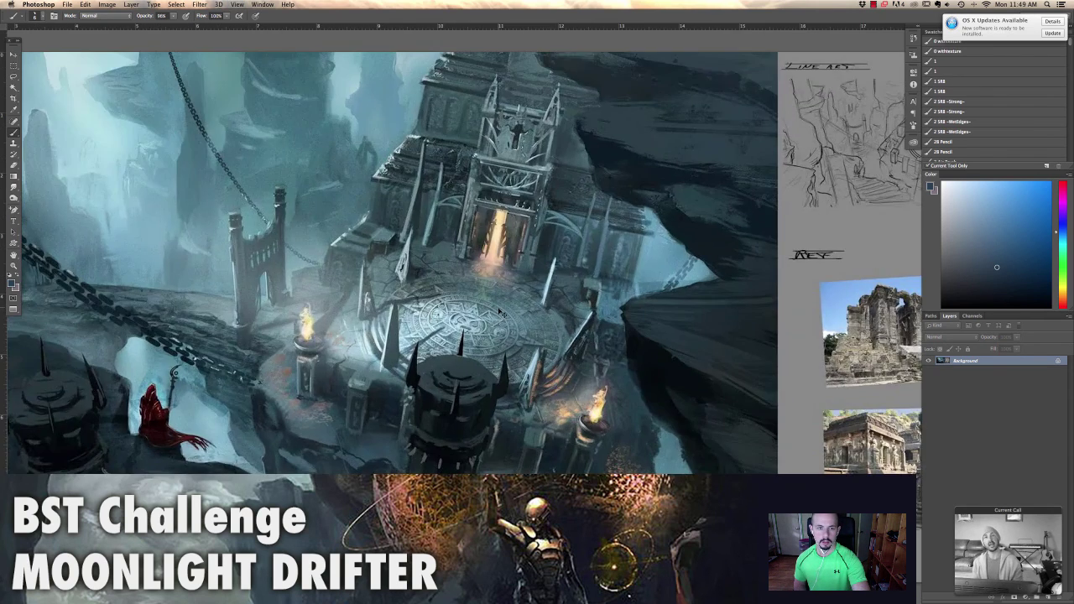
key(super+0)
drag(294, 379, 361, 347)
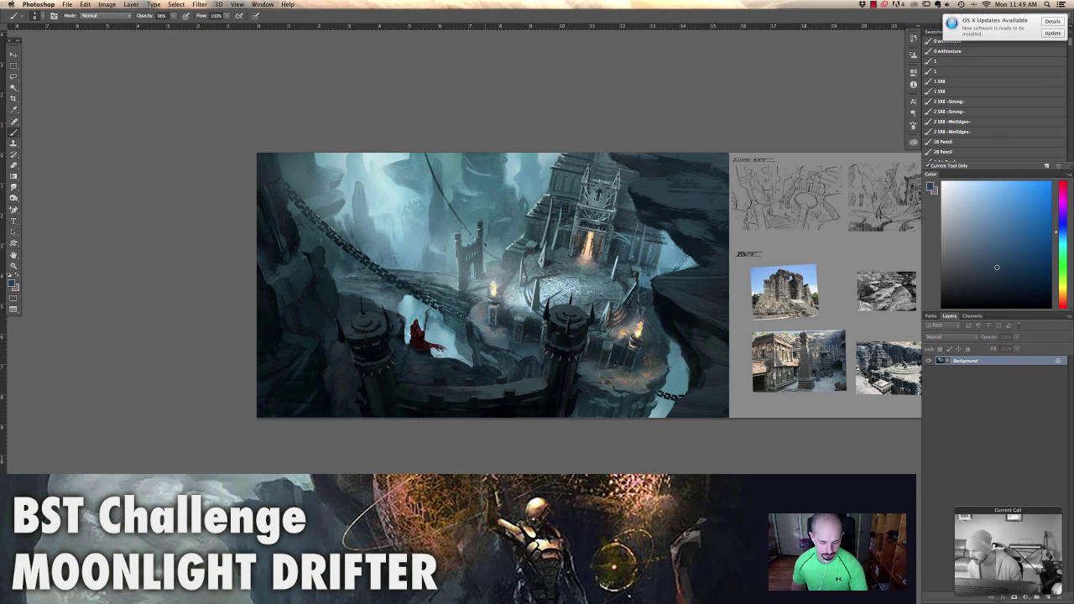
Pan and zoom around the entry to inspect the temple painting and right-hand line-art sketch
key(f)
key(f)
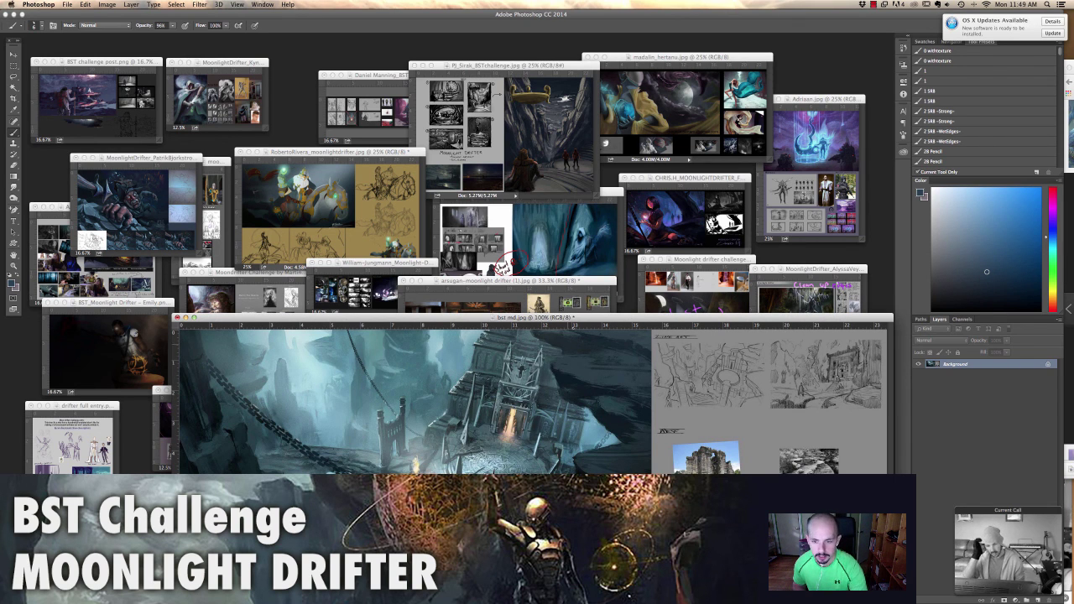
key(f)
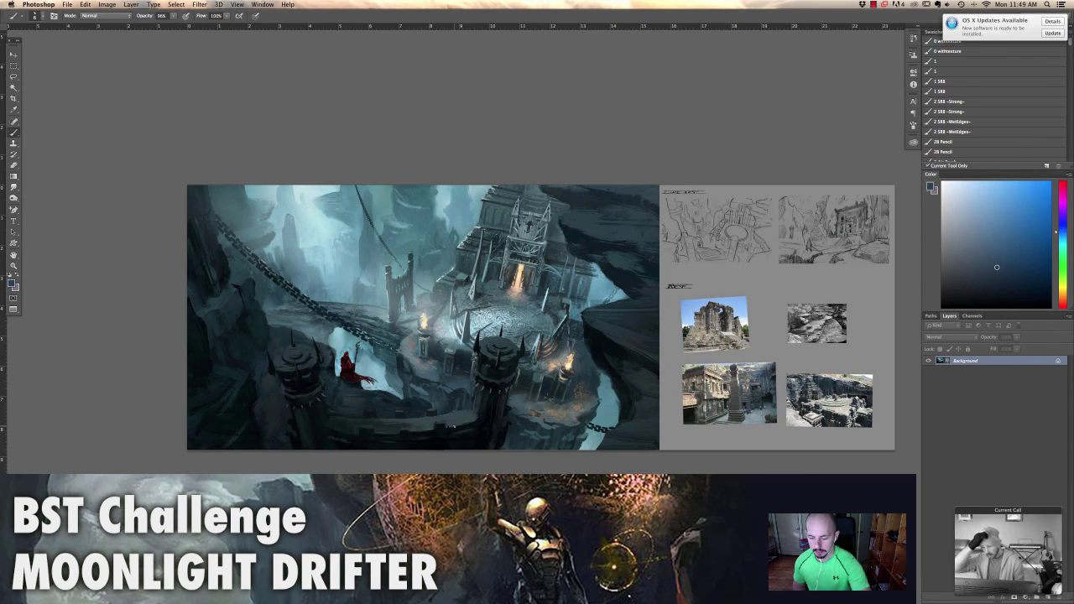
scroll(446, 409, up, 3)
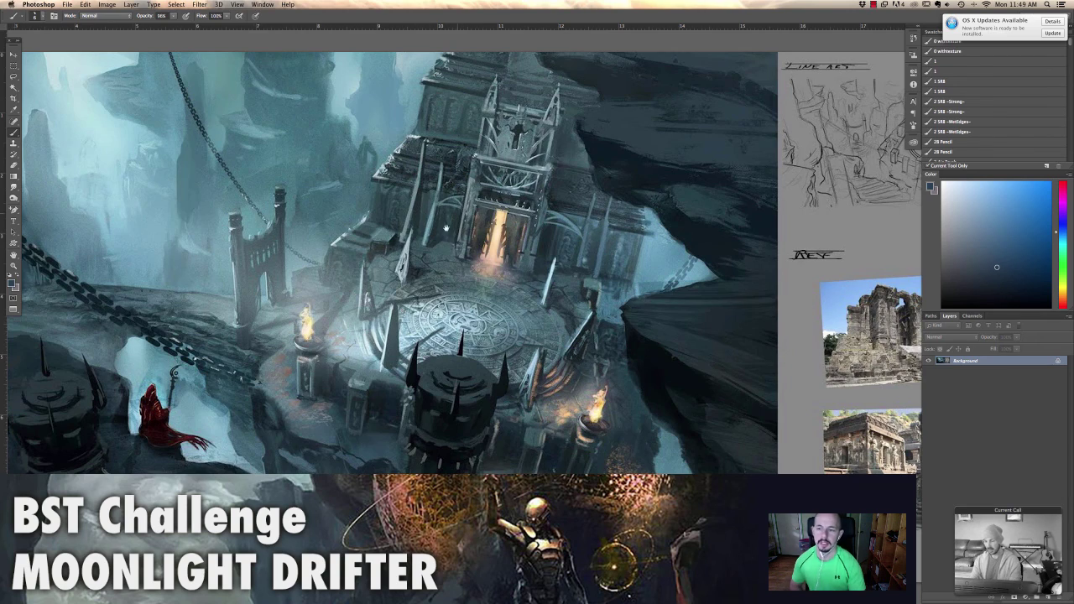
scroll(316, 309, right, 5)
scroll(316, 309, up, 3)
scroll(316, 309, right, 6)
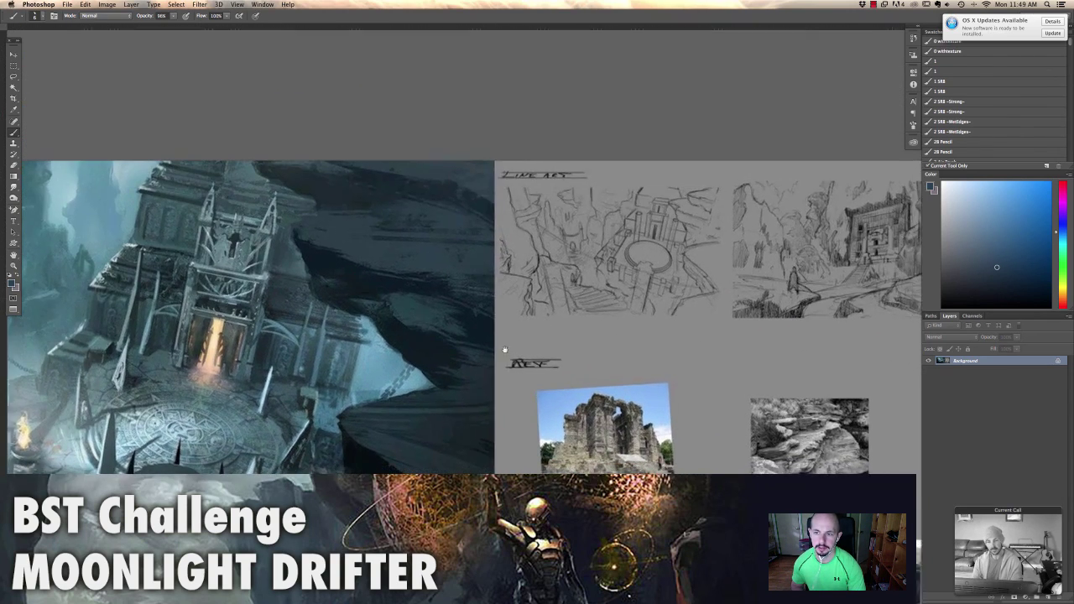
scroll(661, 277, left, 1)
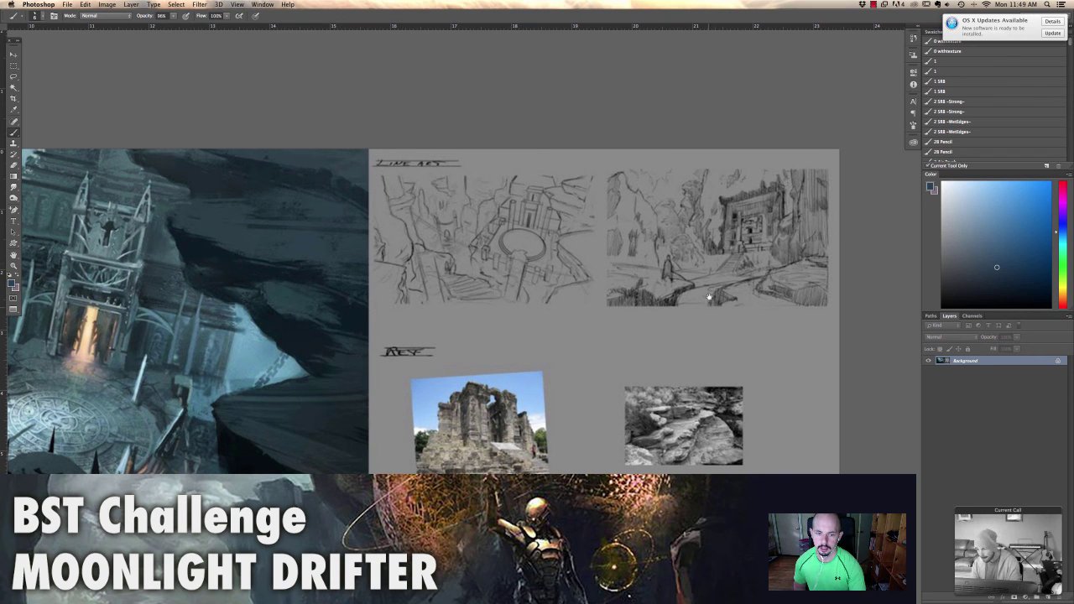
scroll(578, 357, down, 1)
scroll(579, 357, left, 1)
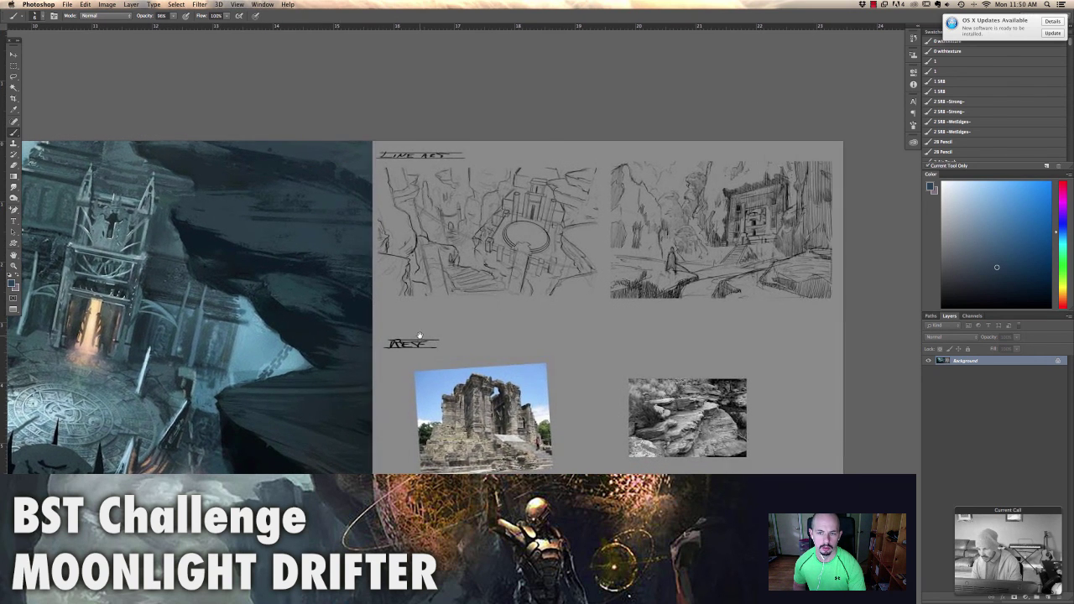
drag(420, 337, 845, 231)
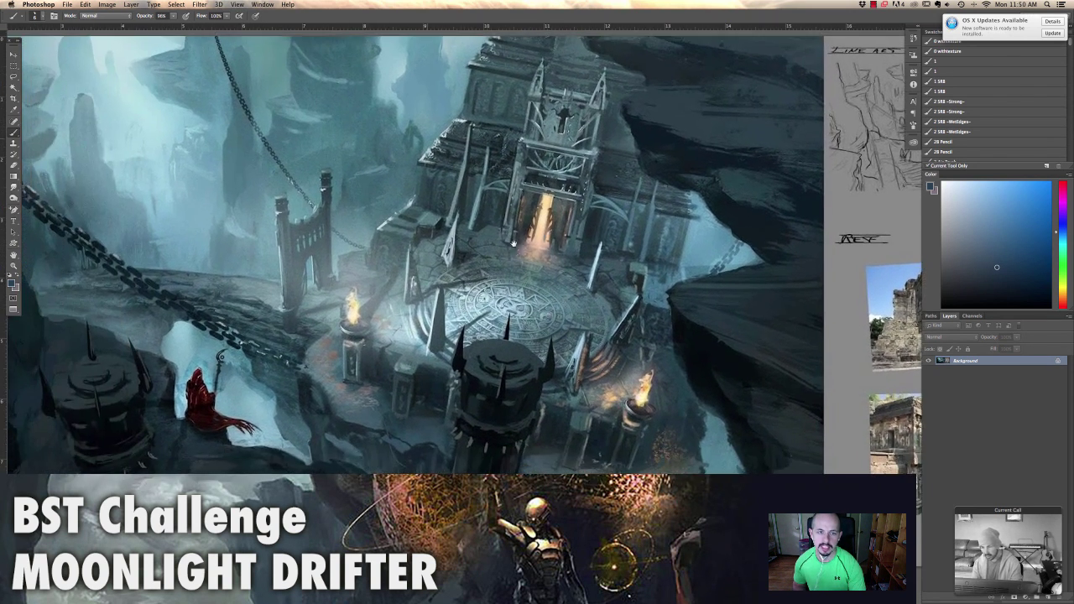
key(super+0)
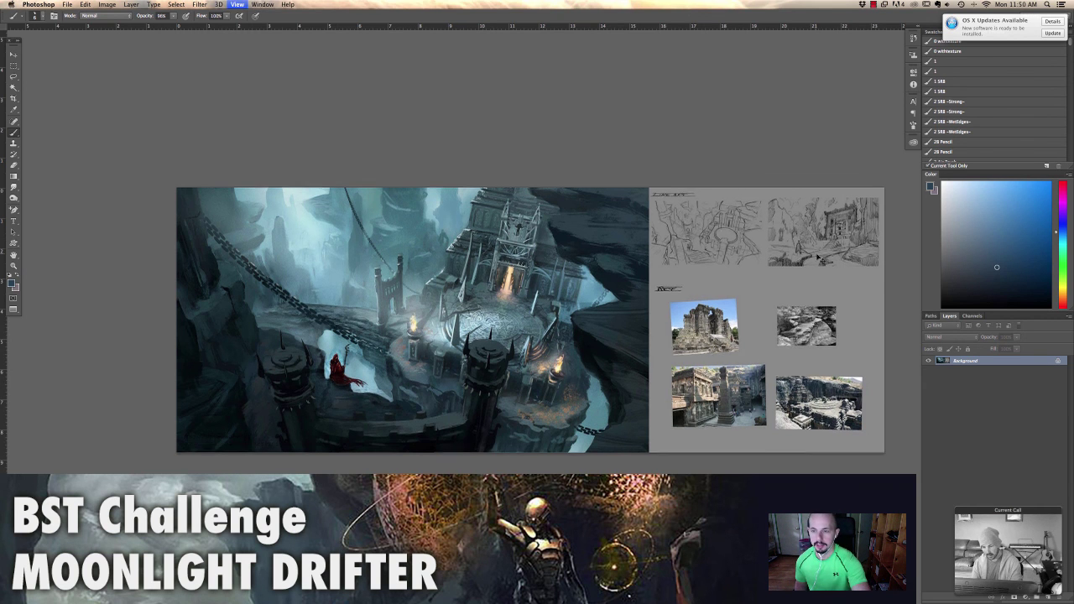
scroll(808, 207, up, 3)
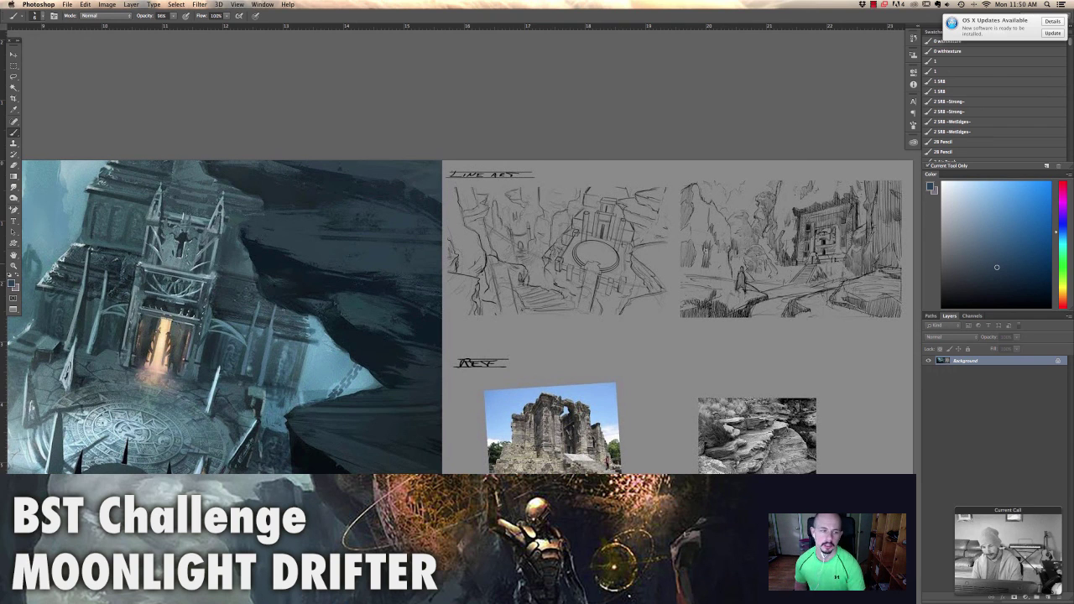
scroll(464, 354, up, 5)
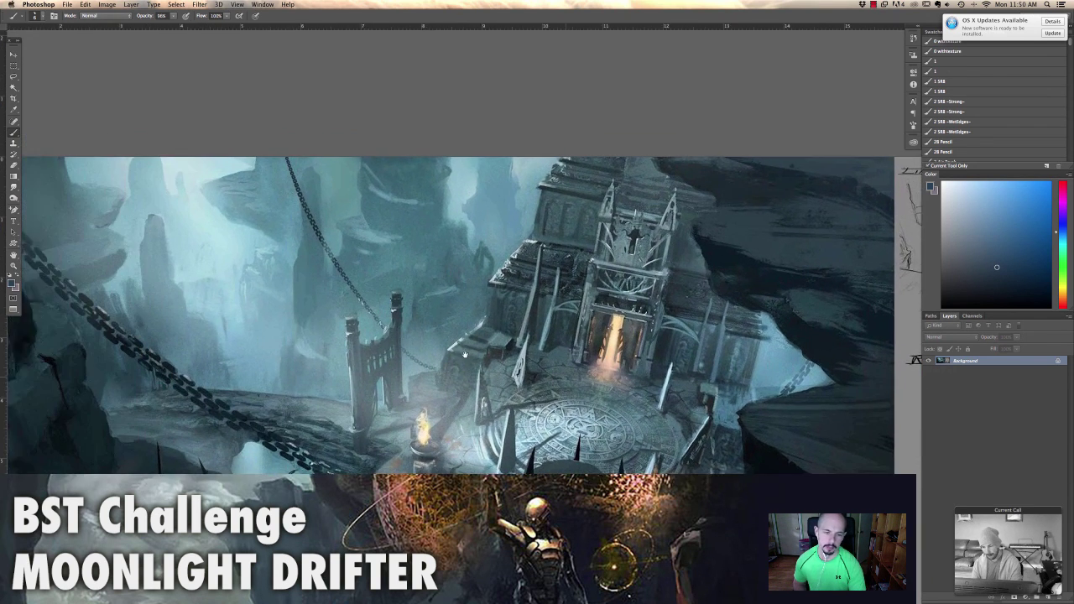
drag(464, 354, 440, 336)
key(super+0)
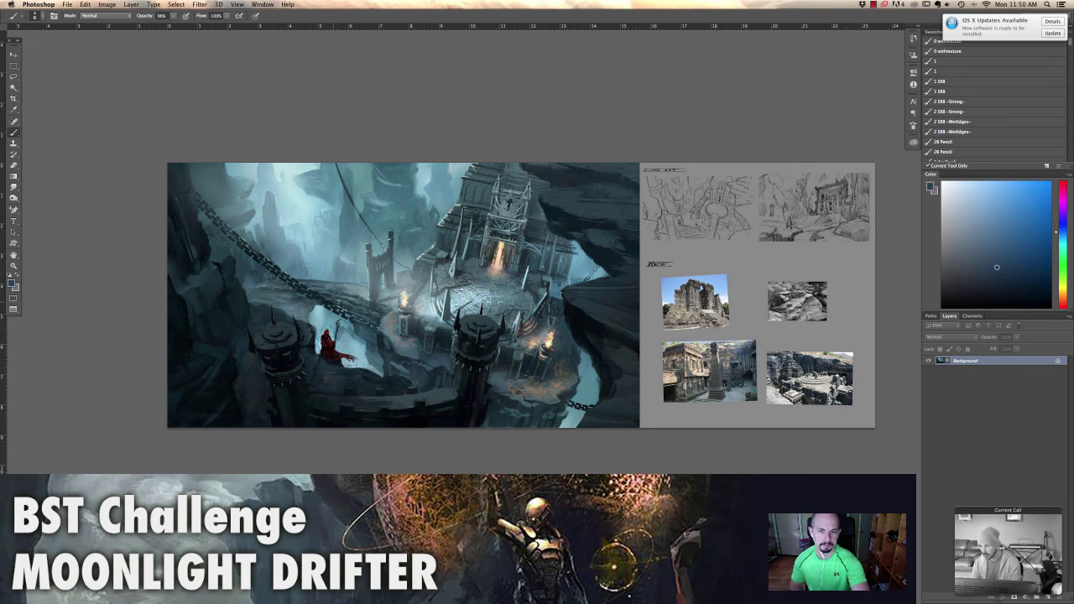
Pick light purple and draw five converging perspective lines down across the temple painting
click(1014, 213)
click(1060, 205)
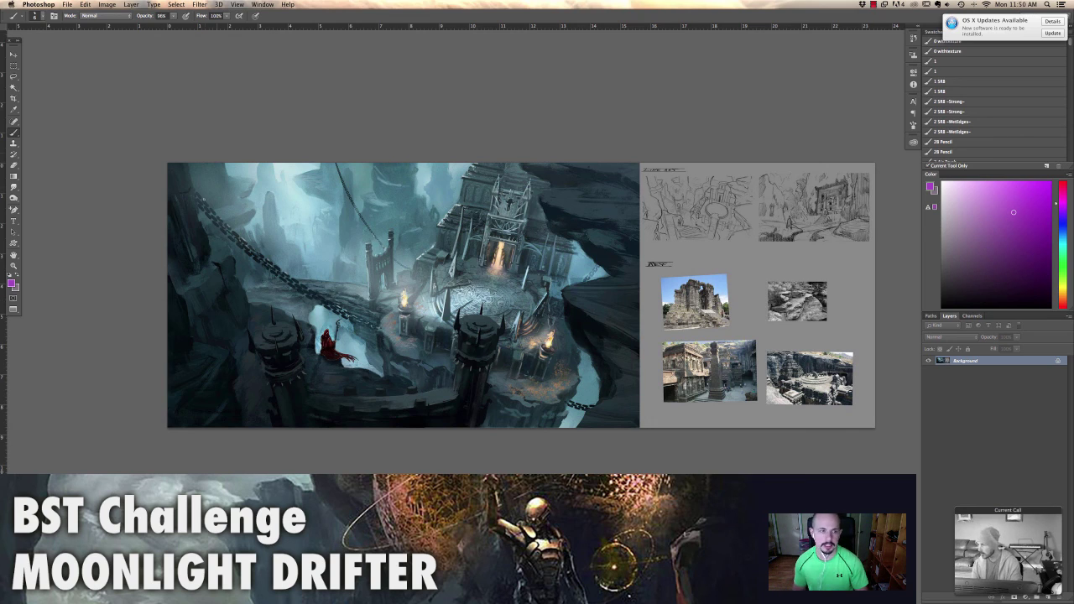
drag(210, 164, 369, 425)
drag(390, 165, 433, 363)
drag(482, 165, 464, 391)
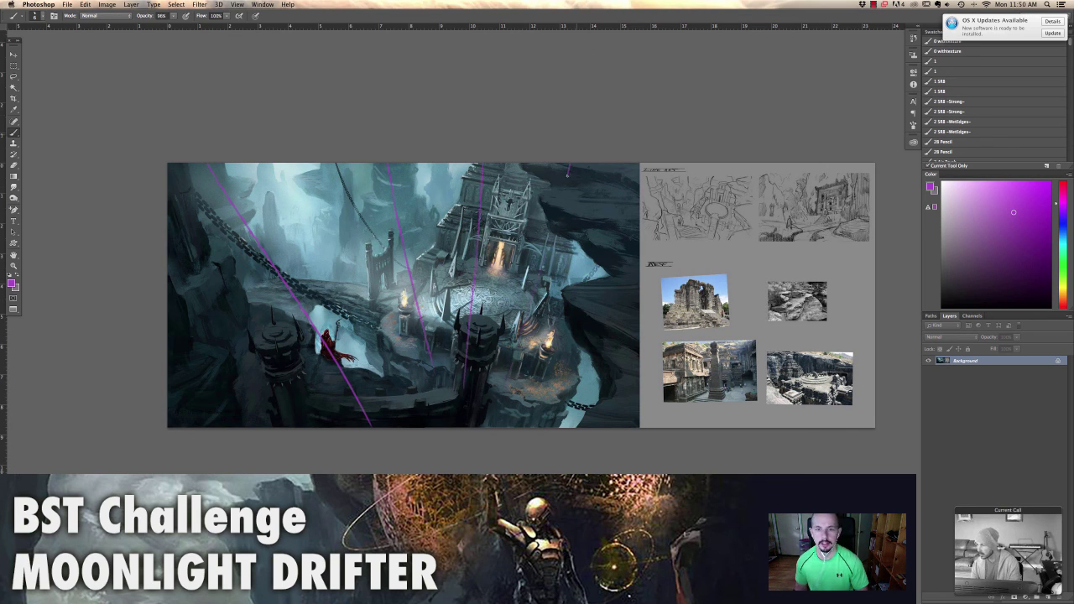
drag(569, 165, 512, 391)
drag(656, 165, 567, 411)
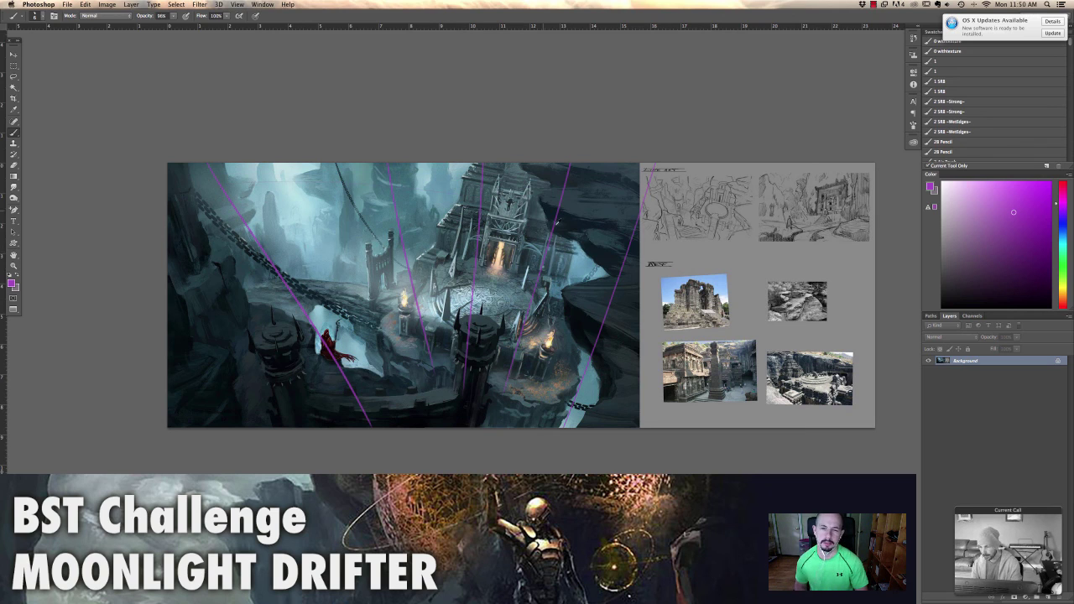
Try two yellow-green strokes on the right side of the painting, then undo them
click(1030, 252)
click(1063, 282)
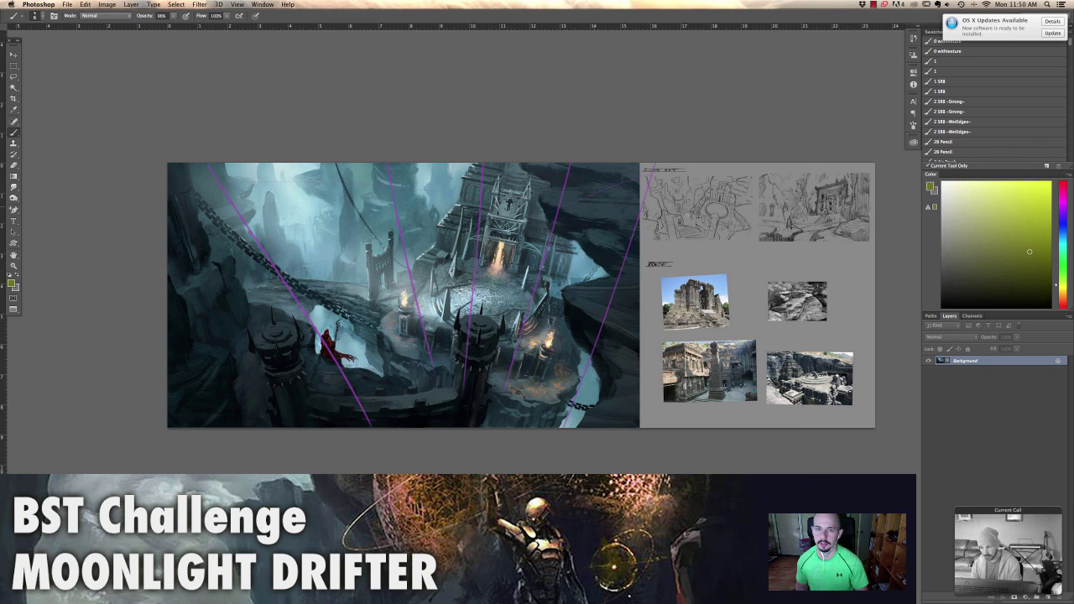
mouse_move(518, 165)
mouse_down()
mouse_move(592, 284)
mouse_move(606, 369)
mouse_move(587, 427)
mouse_up()
drag(635, 396, 639, 139)
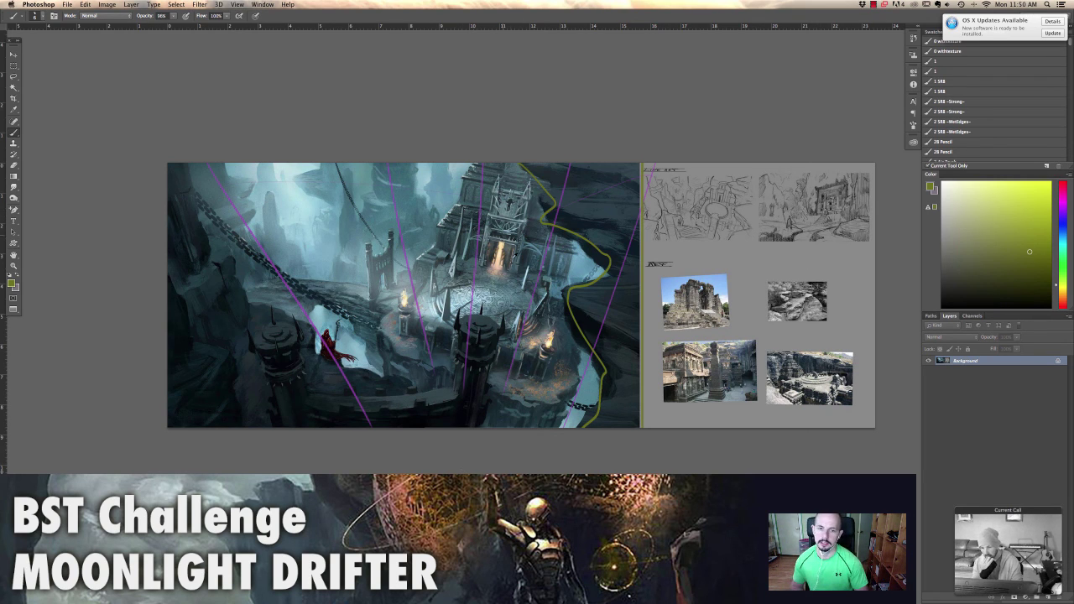
key(super+alt+z)
key(super+alt+z)
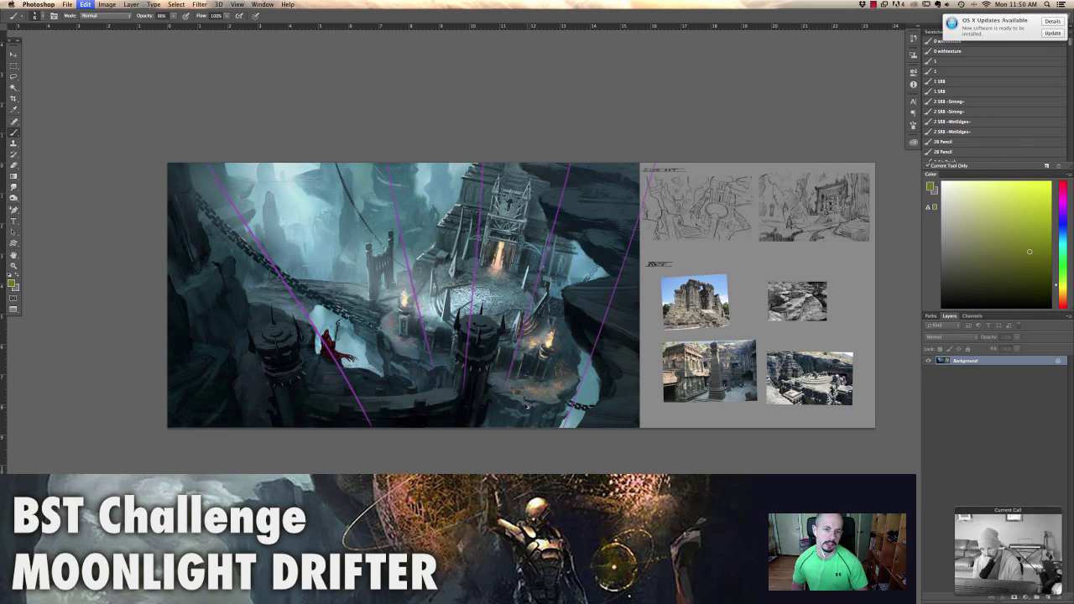
Undo the purple perspective lines and fit the whole chained-castle entry back in view
key(super+alt+z)
key(super+alt+z)
key(super+alt+z)
key(super+alt+z)
key(super+alt+z)
key(super+alt+z)
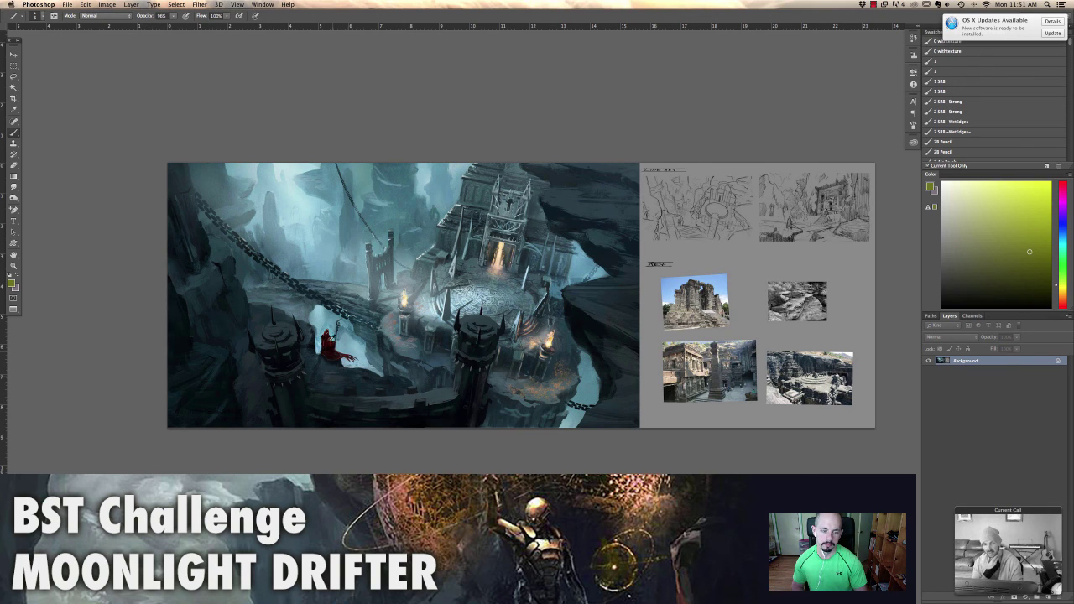
scroll(422, 259, up, 2)
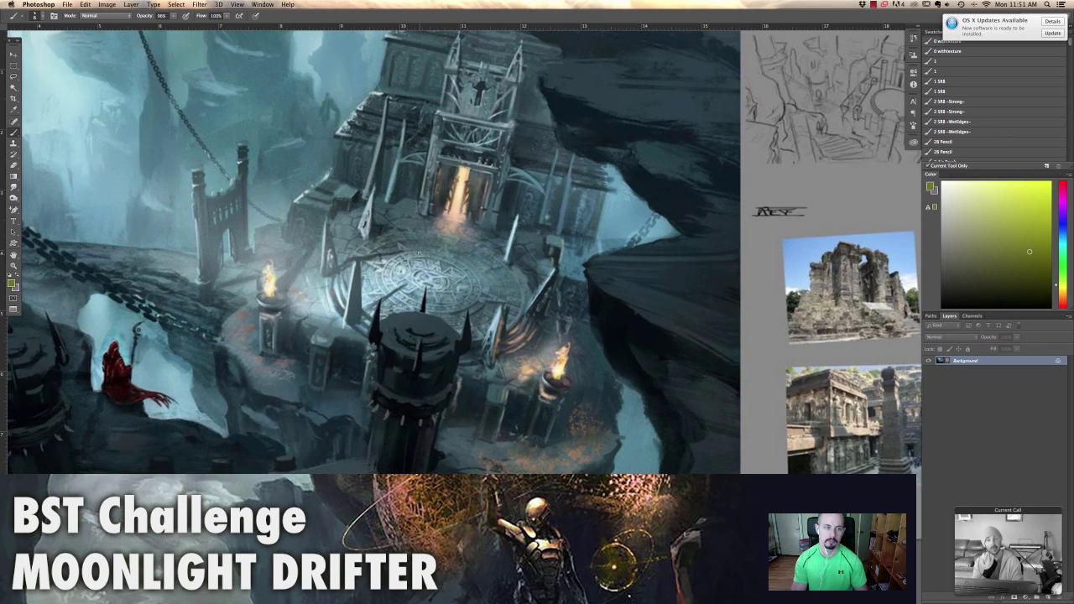
scroll(233, 366, left, 10)
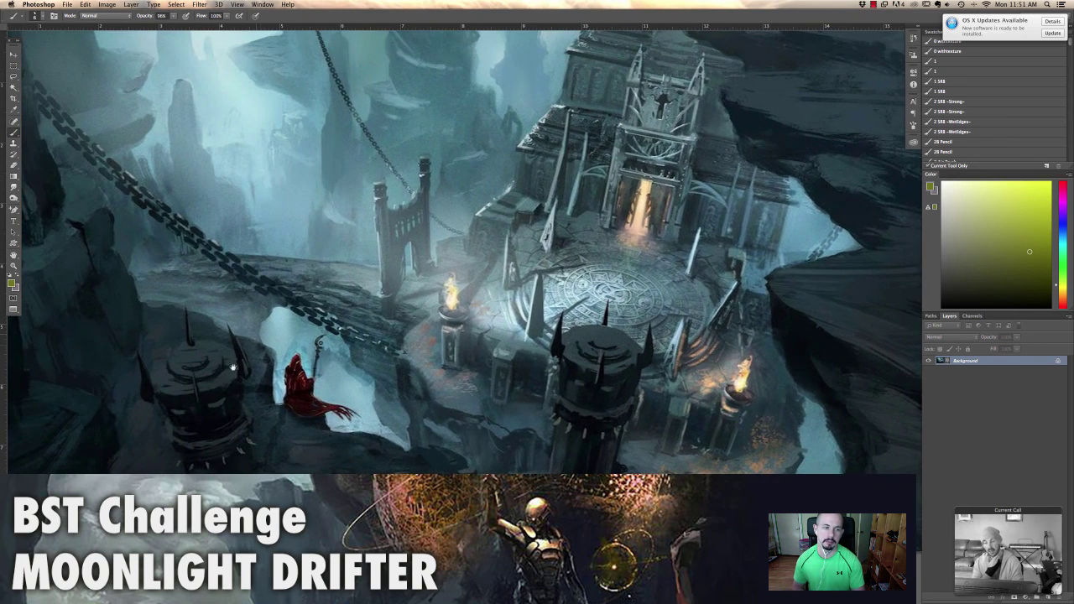
key(super+0)
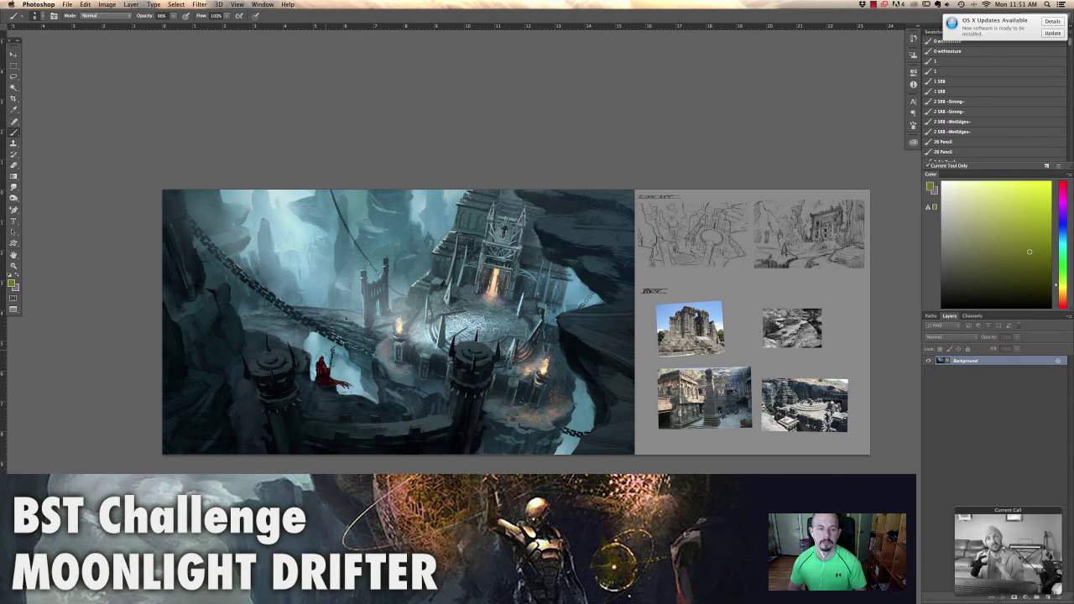
Discard the yellow-green circle and lasso-select the red-cloaked figure instead
drag(343, 344, 348, 378)
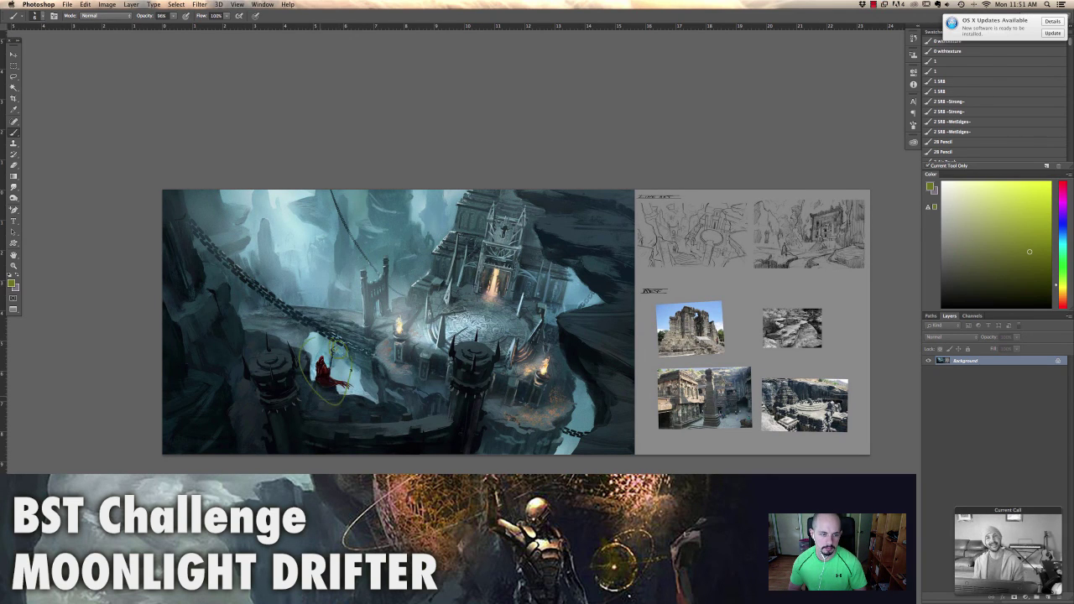
key(super+z)
click(13, 75)
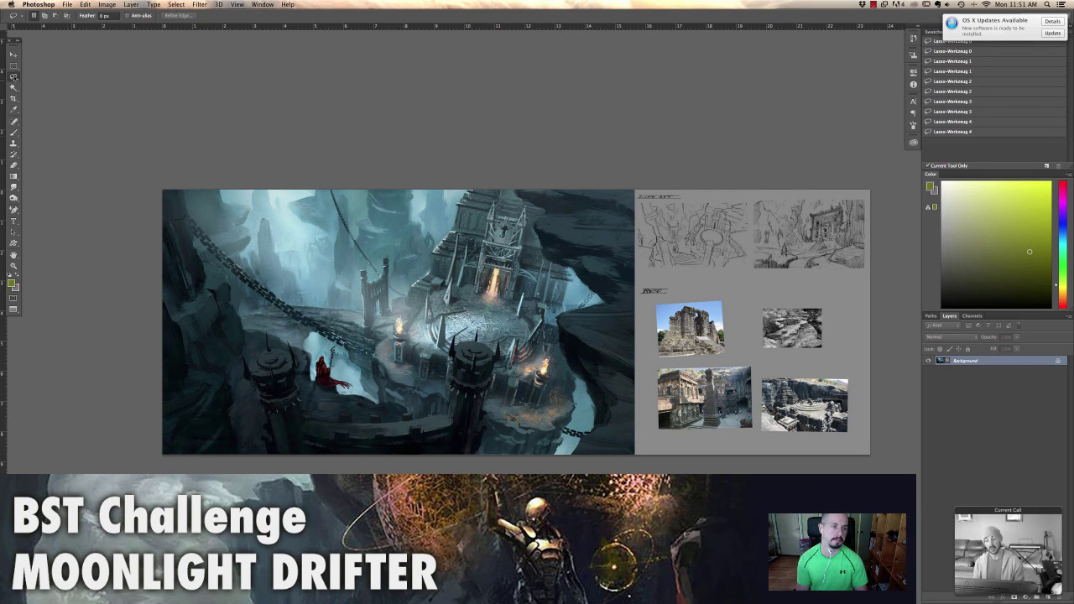
mouse_move(322, 346)
mouse_down()
mouse_move(310, 363)
mouse_move(347, 402)
mouse_move(336, 344)
mouse_up()
Copy and paste the figure, enlarge it with Free Transform, and move it up and right
click(85, 4)
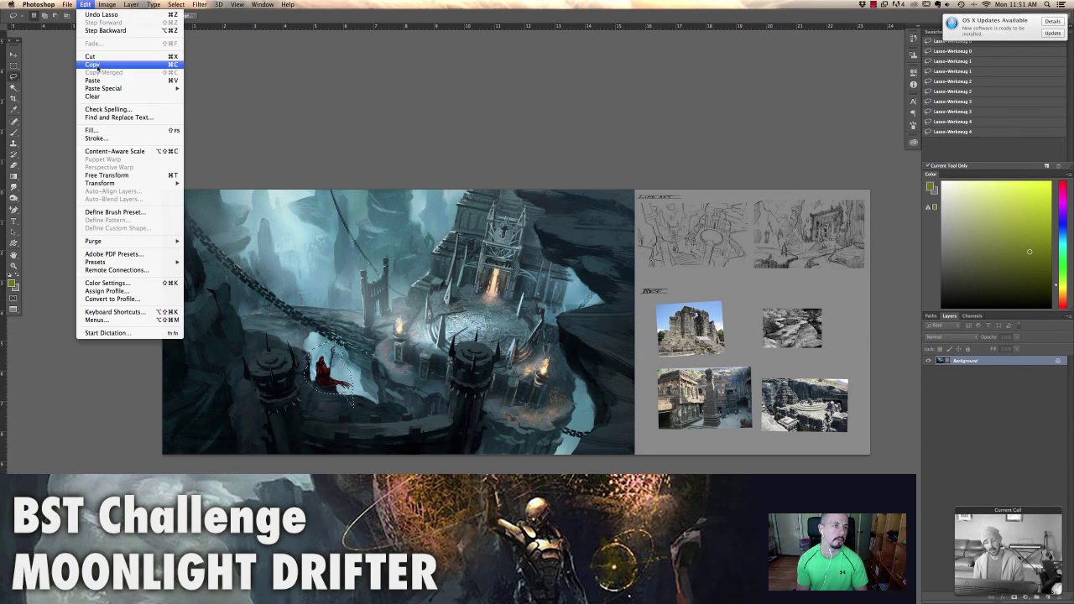
click(92, 65)
click(85, 5)
click(94, 81)
key(ctrl+t)
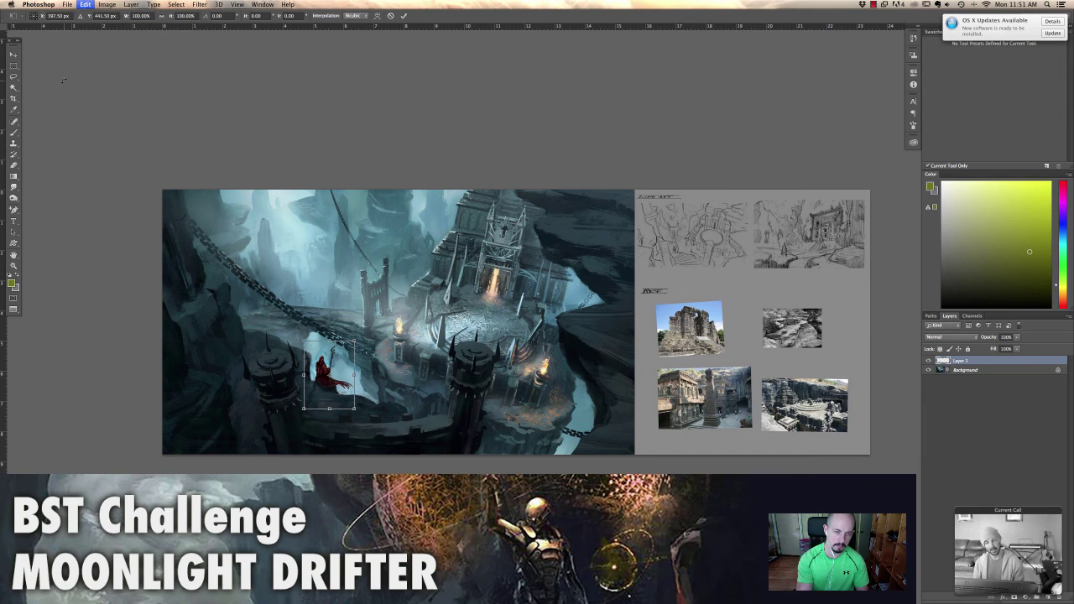
drag(304, 408, 175, 461)
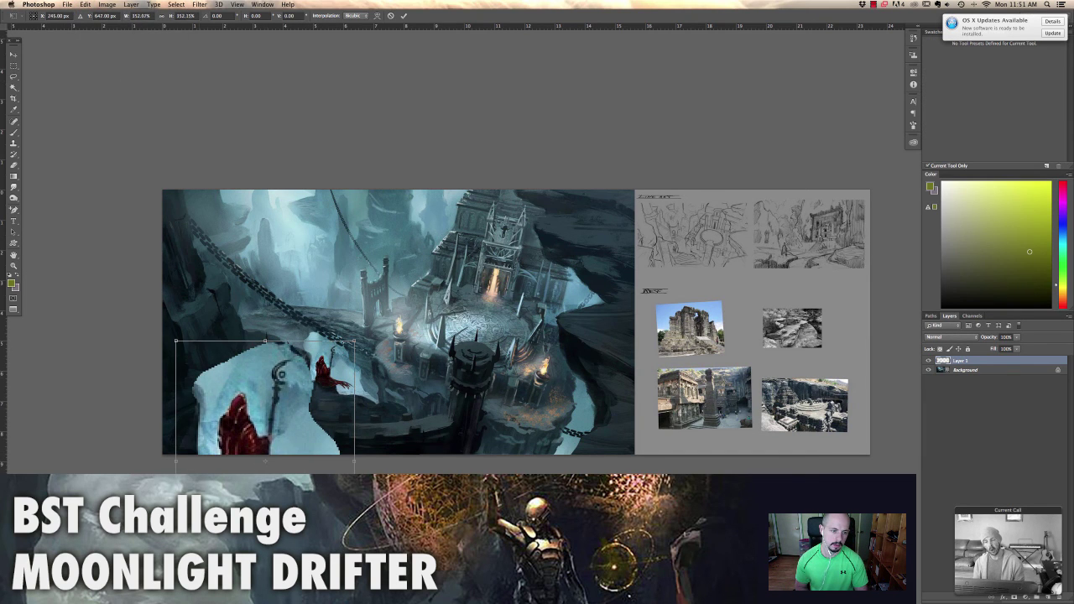
click(12, 51)
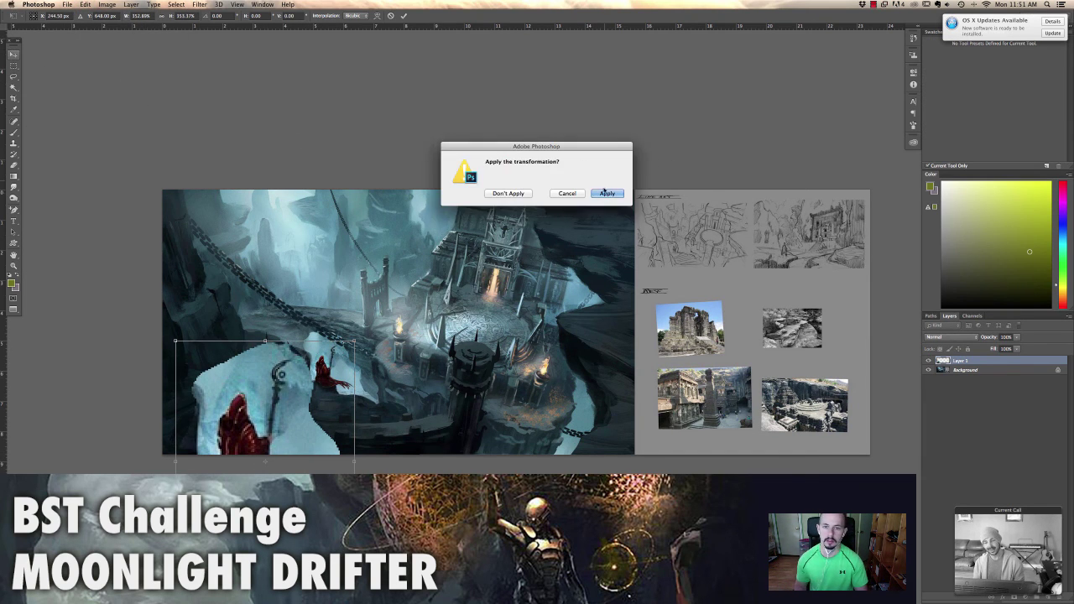
click(609, 193)
drag(274, 508, 290, 433)
Sketch yellow-green curves over the enlarged figure copy with the Brush
key(b)
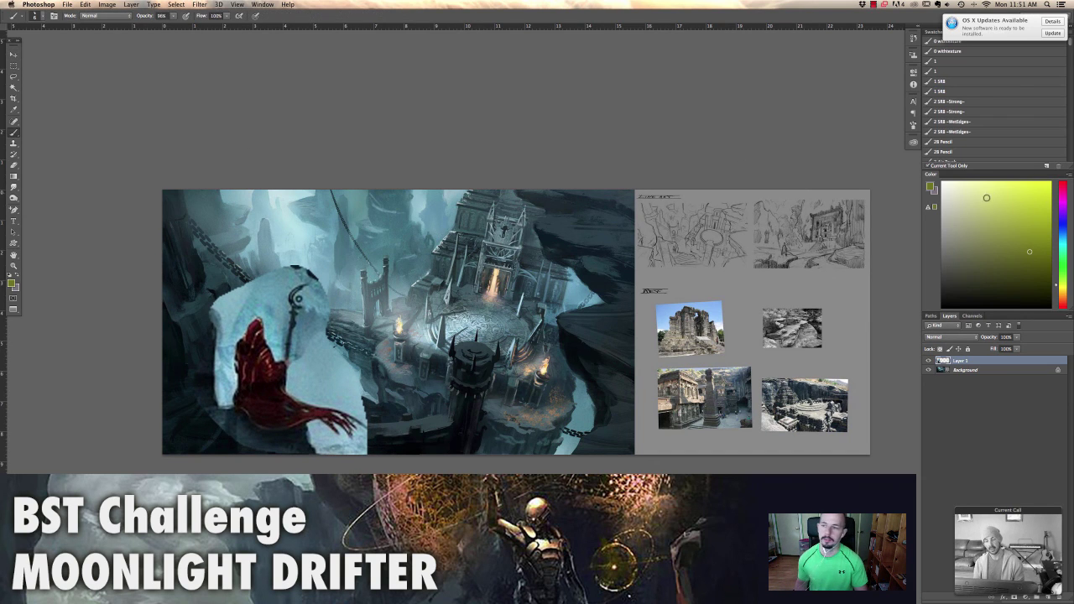
mouse_move(296, 419)
mouse_down()
mouse_move(194, 384)
mouse_move(336, 449)
mouse_move(96, 384)
mouse_up()
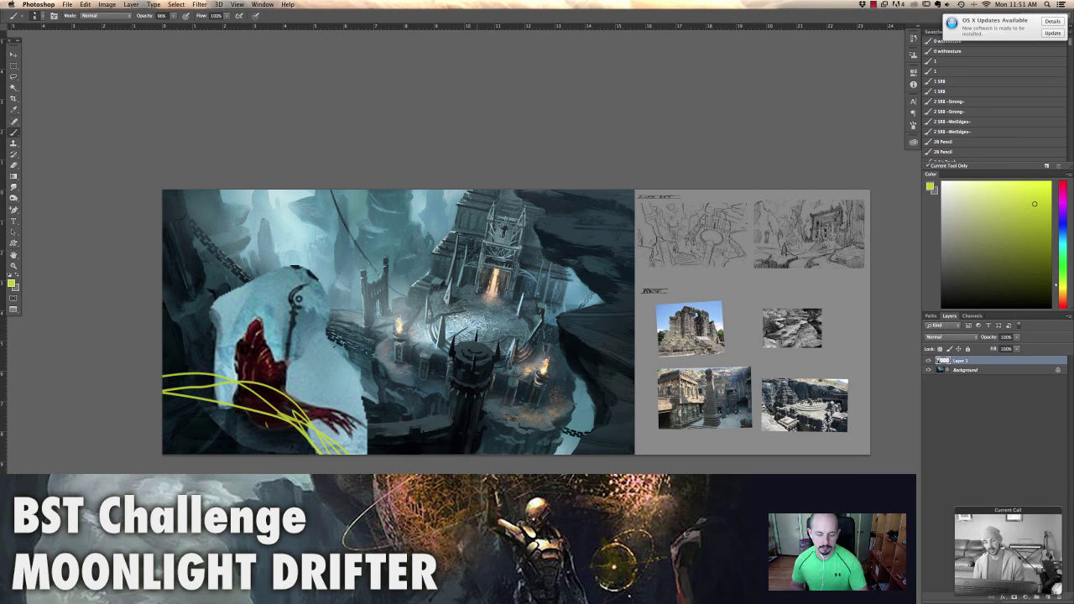
key(f)
key(f)
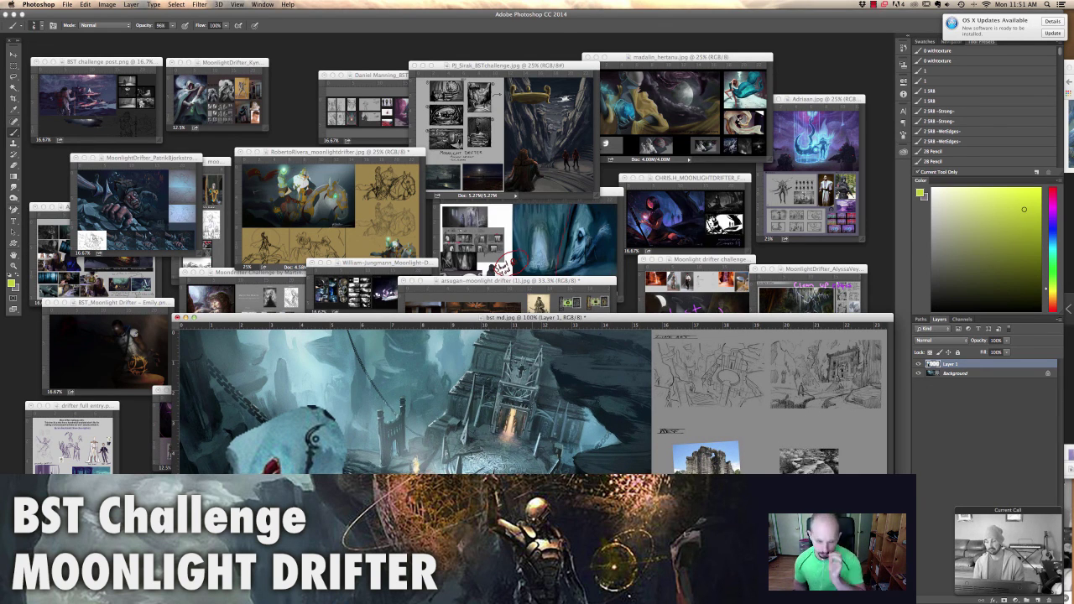
Zoom the bst_md.jpg entry out to 33.3% and close it
key(super+minus)
key(super+minus)
key(super+minus)
key(super+minus)
key(super+minus)
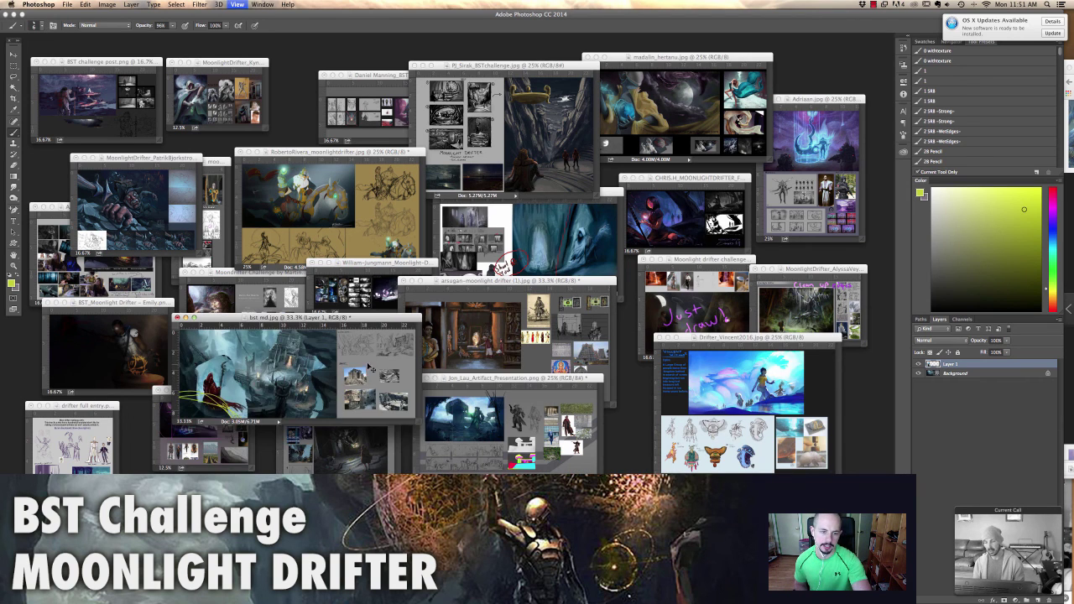
key(super+w)
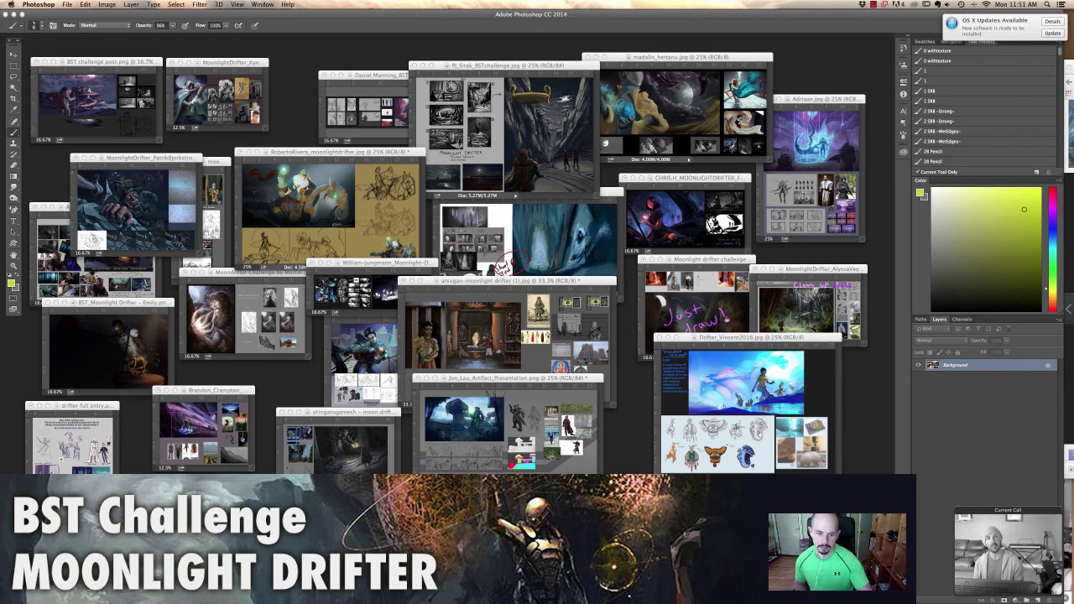
Zoom into the BTS1.jpg collage, swap the paint colour to white, and return to floating windows
key(f)
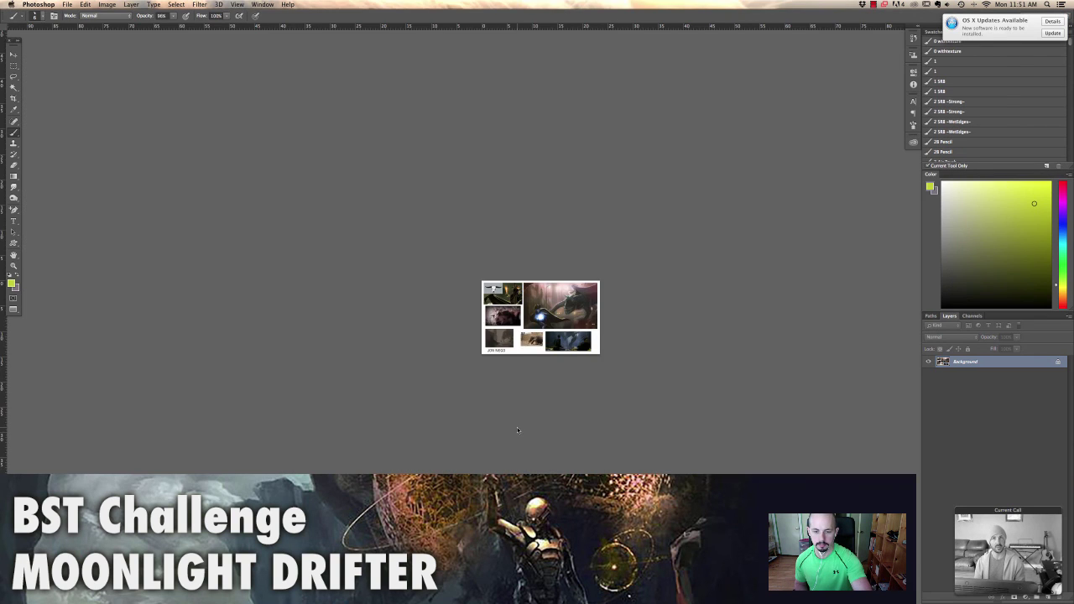
key(super+equal)
key(super+equal)
key(super+equal)
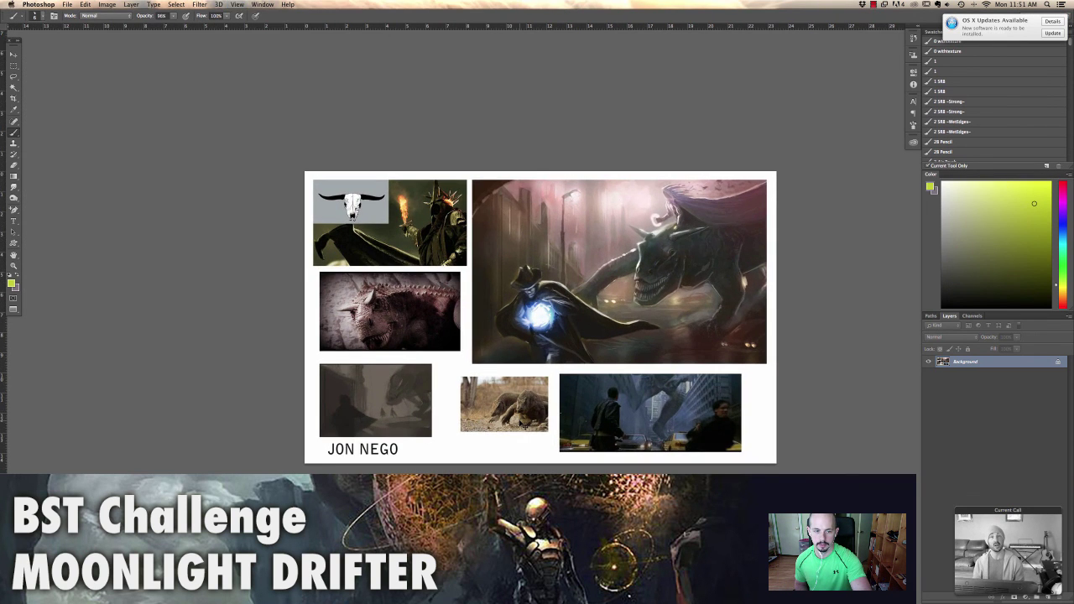
key(super+equal)
scroll(546, 282, right, 4)
scroll(545, 282, up, 1)
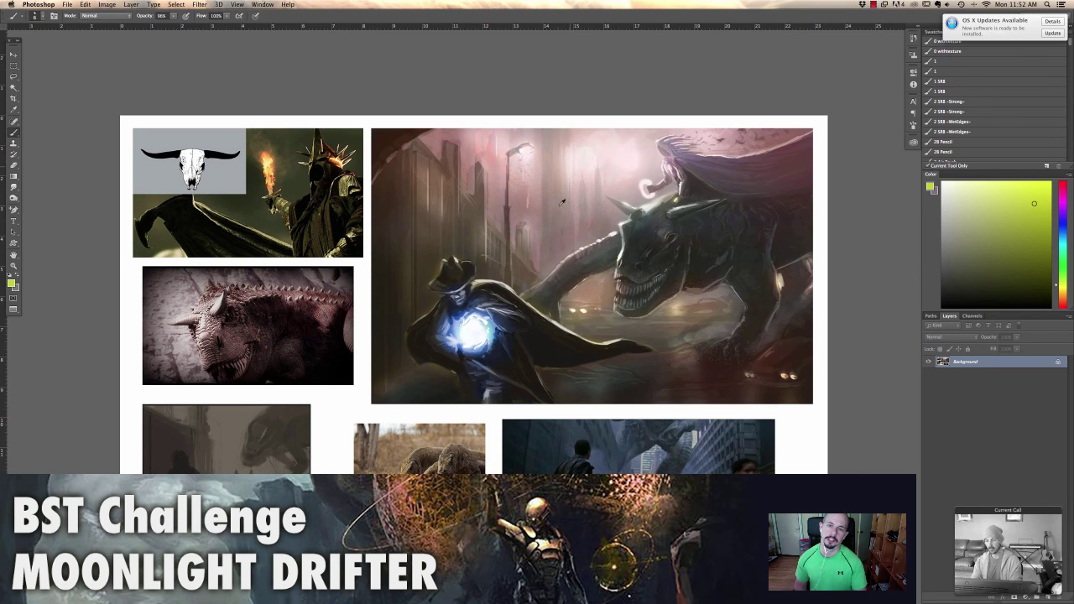
key(x)
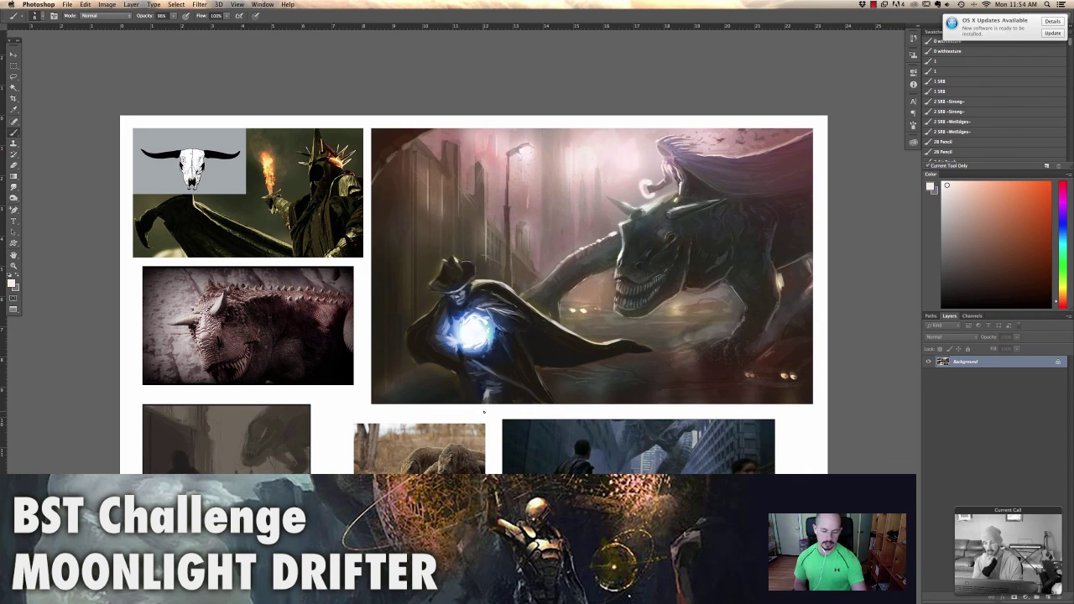
key(f)
key(f)
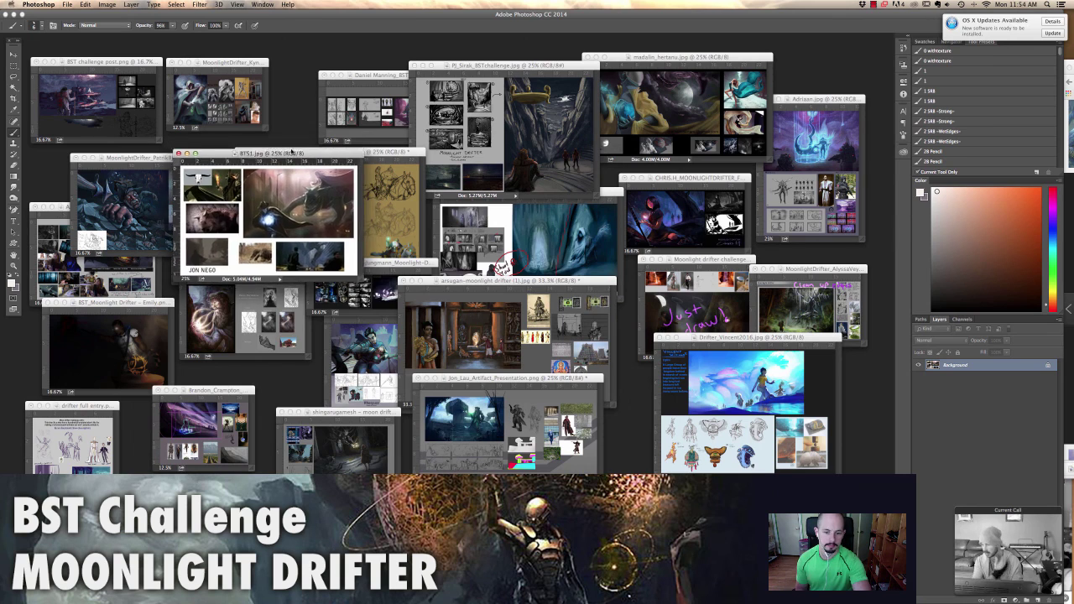
Close BTS1.jpg and show the moonlight-drifter entry alone, full screen
key(super+w)
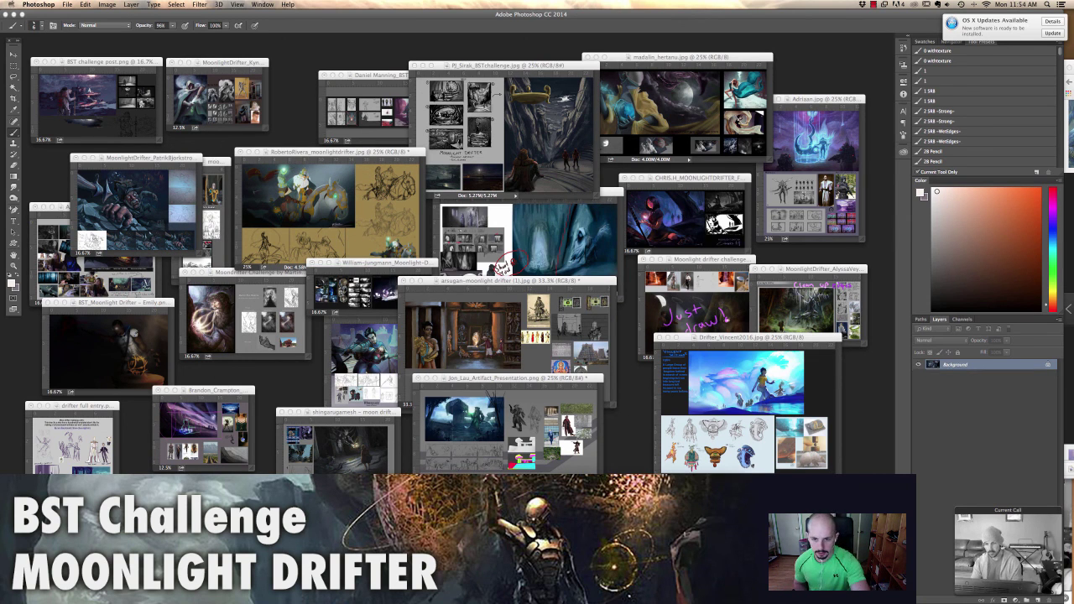
key(ctrl+Tab)
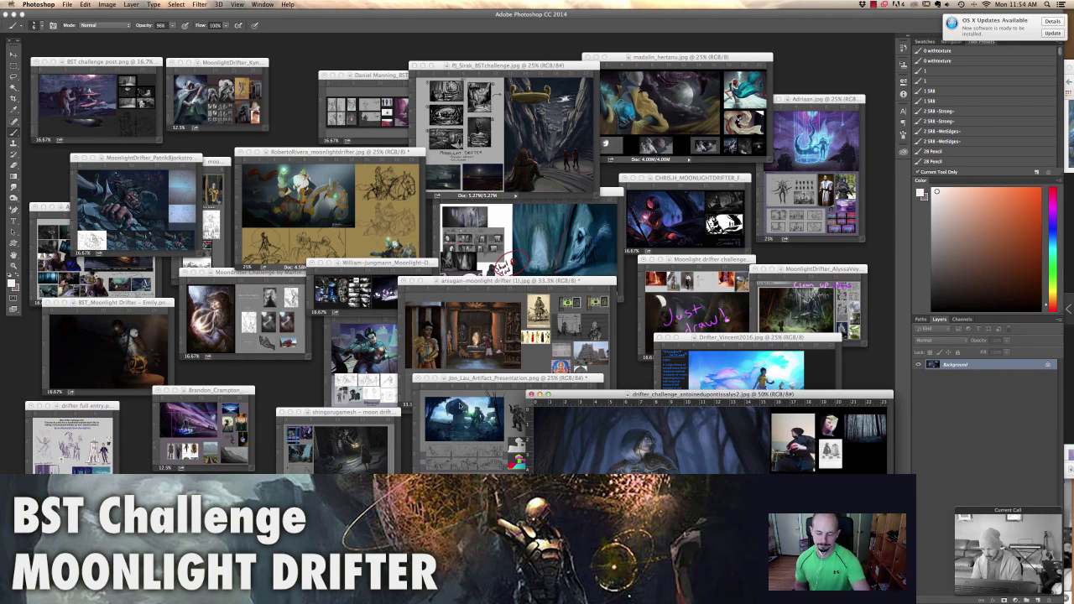
key(f)
key(super+equal)
key(super+equal)
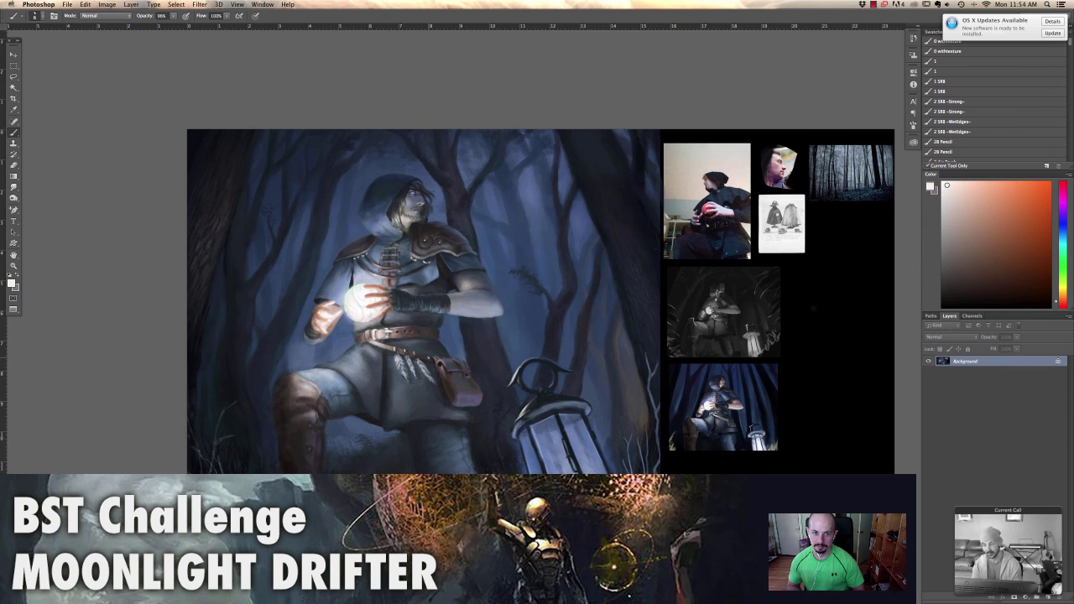
Zoom into the drifter's face, sample blues from it, and lighten the chosen colour slightly
key(super+plus)
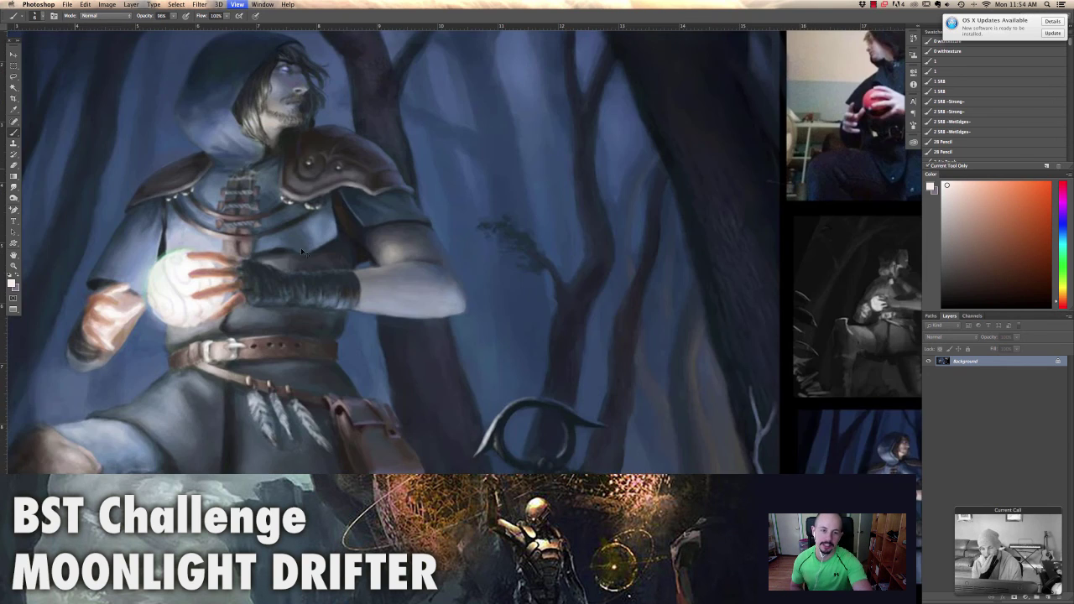
drag(293, 130, 398, 258)
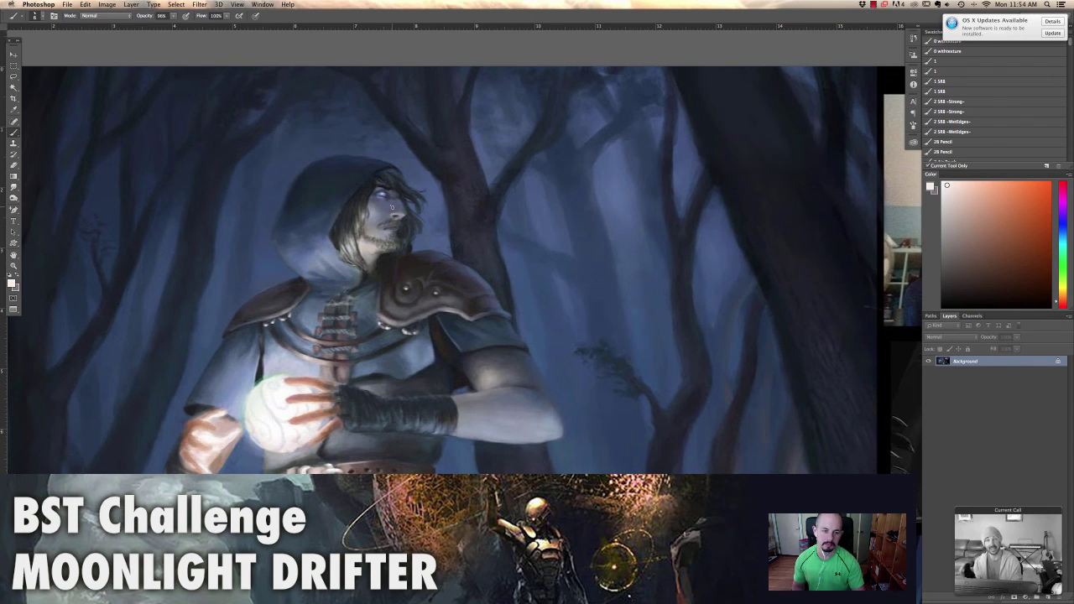
drag(655, 162, 343, 288)
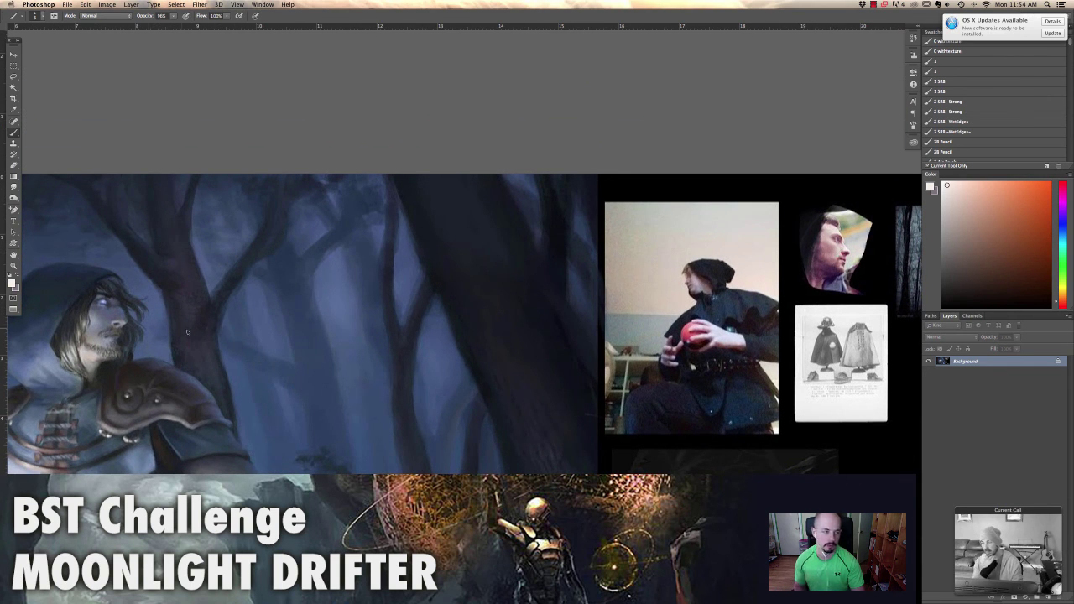
alt+click(122, 310)
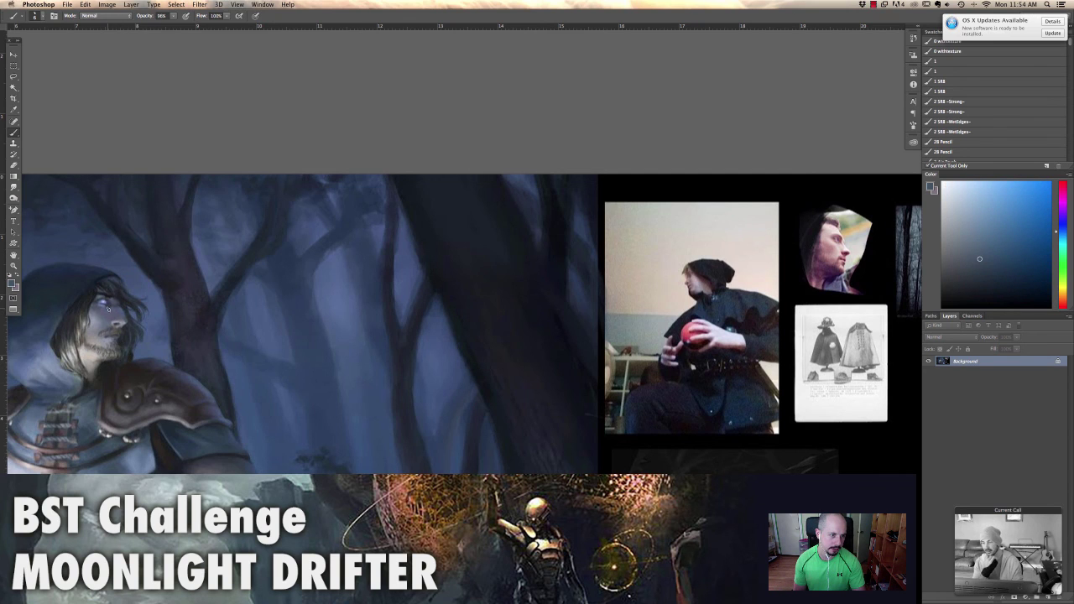
alt+click(114, 314)
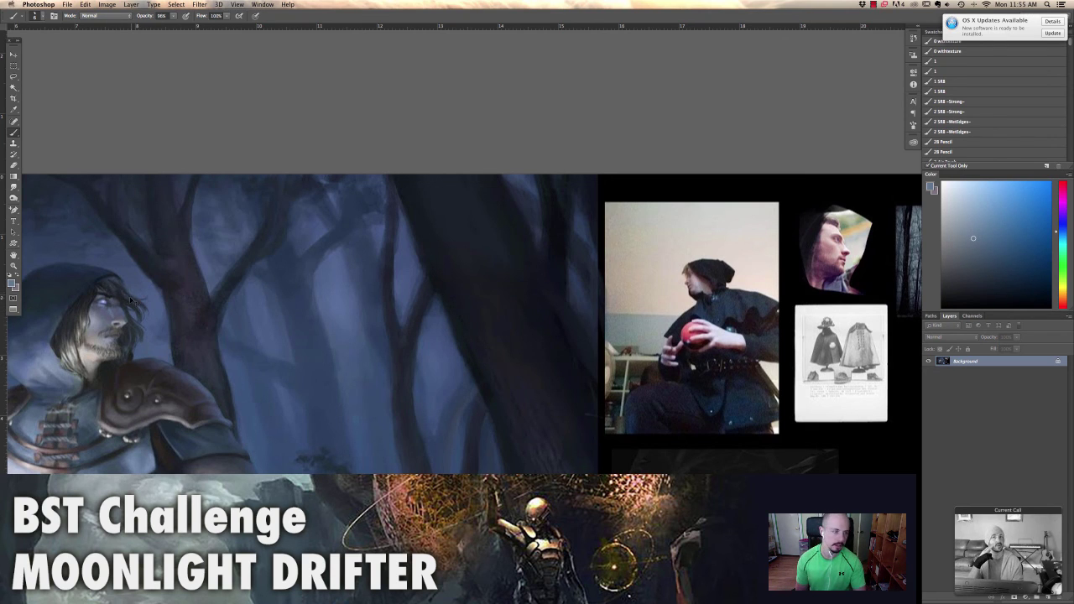
alt+click(106, 316)
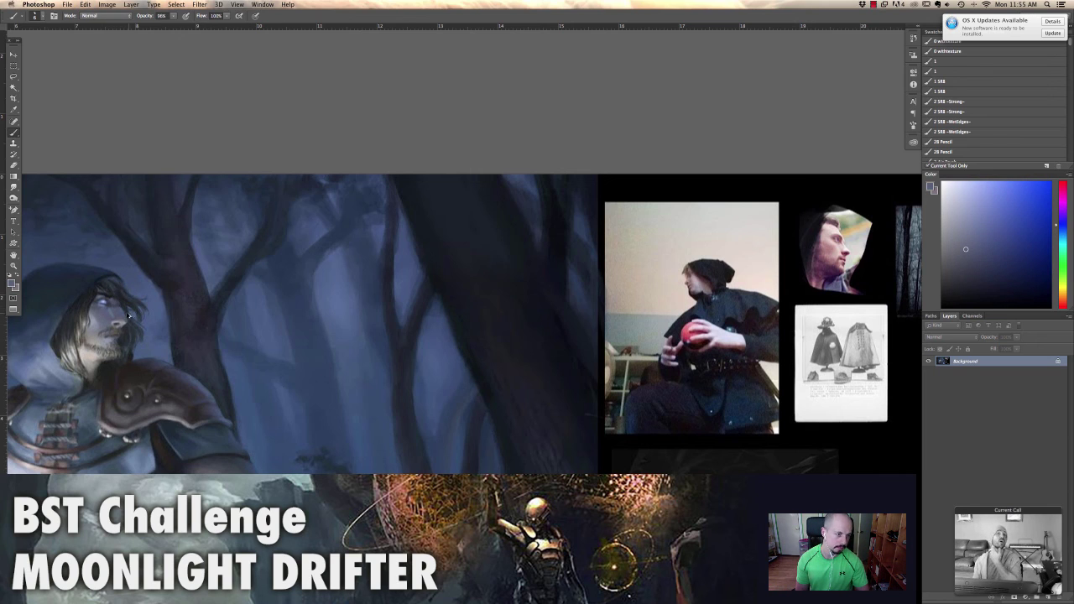
click(963, 238)
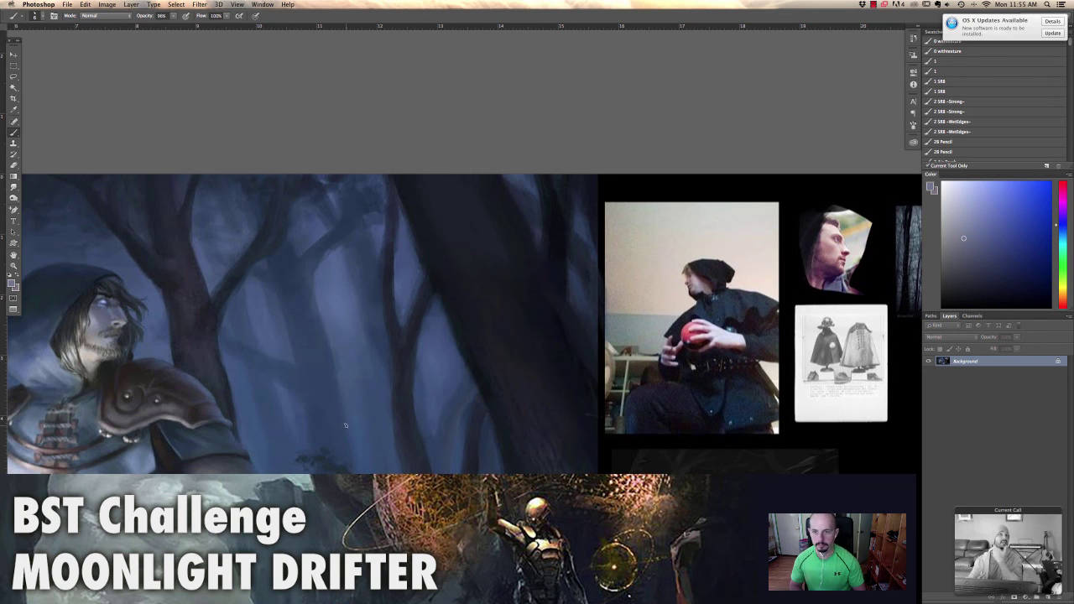
key(ctrl+minus)
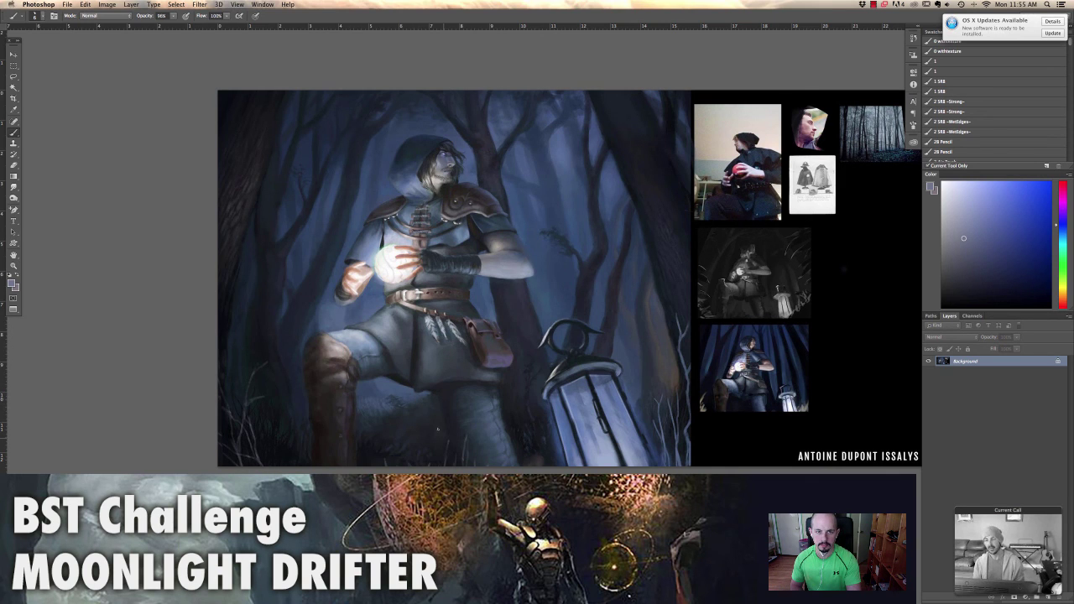
Pick a brighter blue and sketch gesture lines over the drifter's head, orb, belt, chest, arm and legs
click(1023, 209)
mouse_move(420, 146)
mouse_down()
mouse_move(412, 180)
mouse_move(431, 176)
mouse_move(453, 465)
mouse_up()
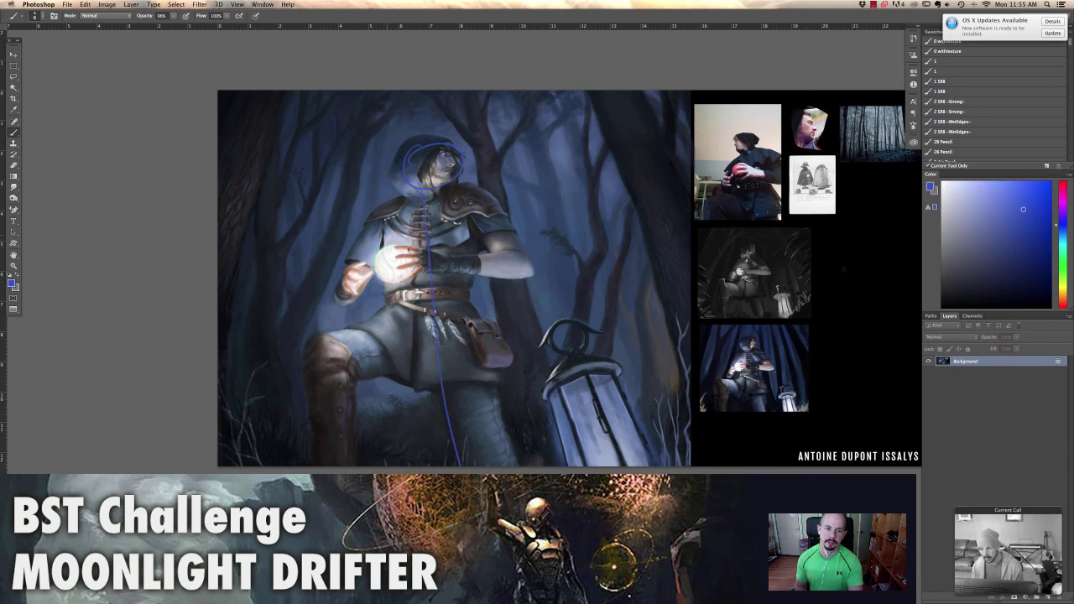
mouse_move(363, 247)
mouse_down()
mouse_move(393, 232)
mouse_move(415, 246)
mouse_move(359, 272)
mouse_up()
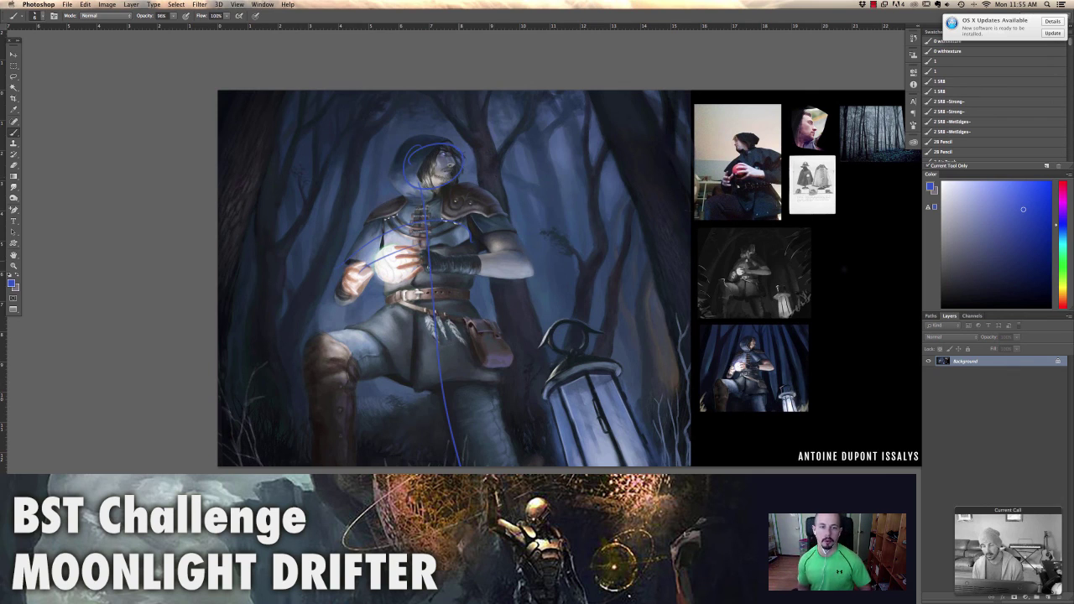
mouse_move(401, 299)
mouse_down()
mouse_move(460, 293)
mouse_move(413, 295)
mouse_up()
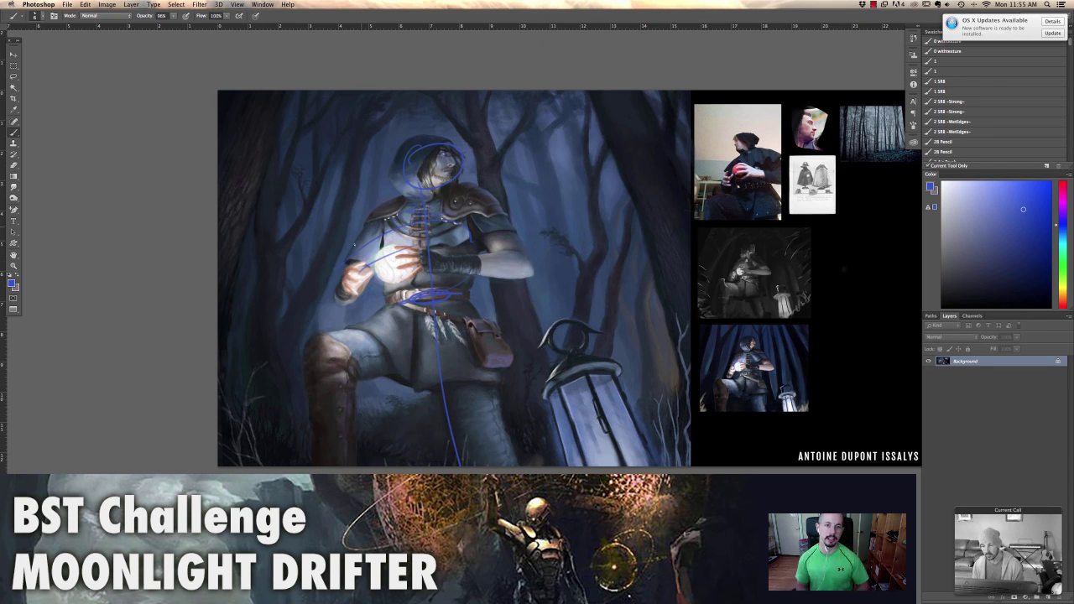
mouse_move(472, 193)
mouse_down()
mouse_move(483, 231)
mouse_move(473, 202)
mouse_up()
mouse_move(381, 213)
mouse_down()
mouse_move(383, 253)
mouse_move(405, 287)
mouse_move(463, 281)
mouse_up()
drag(426, 201, 467, 200)
drag(466, 230, 472, 269)
drag(408, 351, 427, 415)
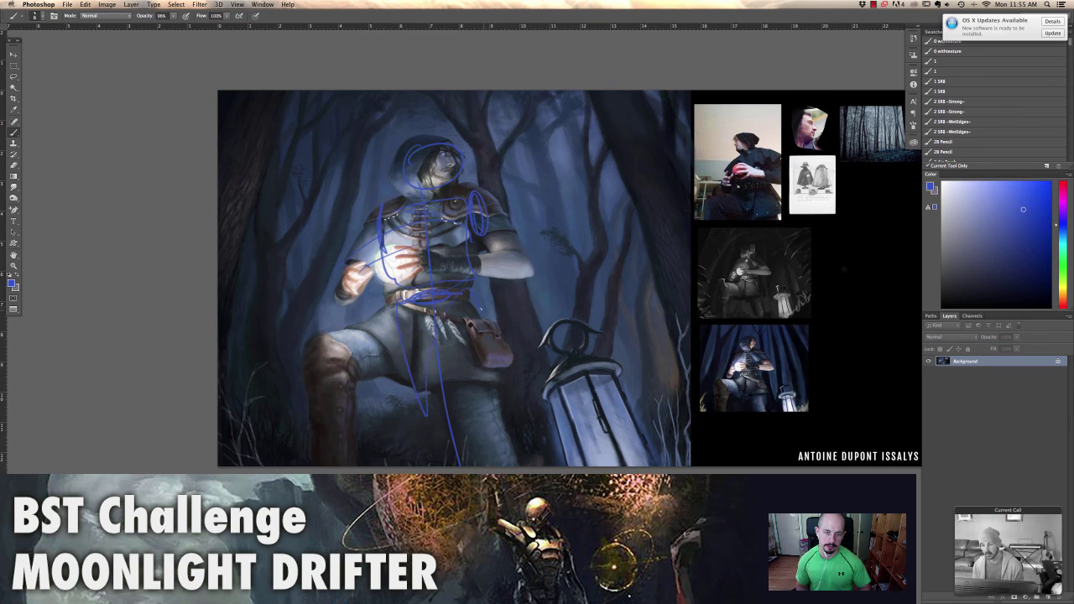
drag(492, 380, 500, 417)
drag(464, 352, 485, 362)
drag(409, 264, 445, 263)
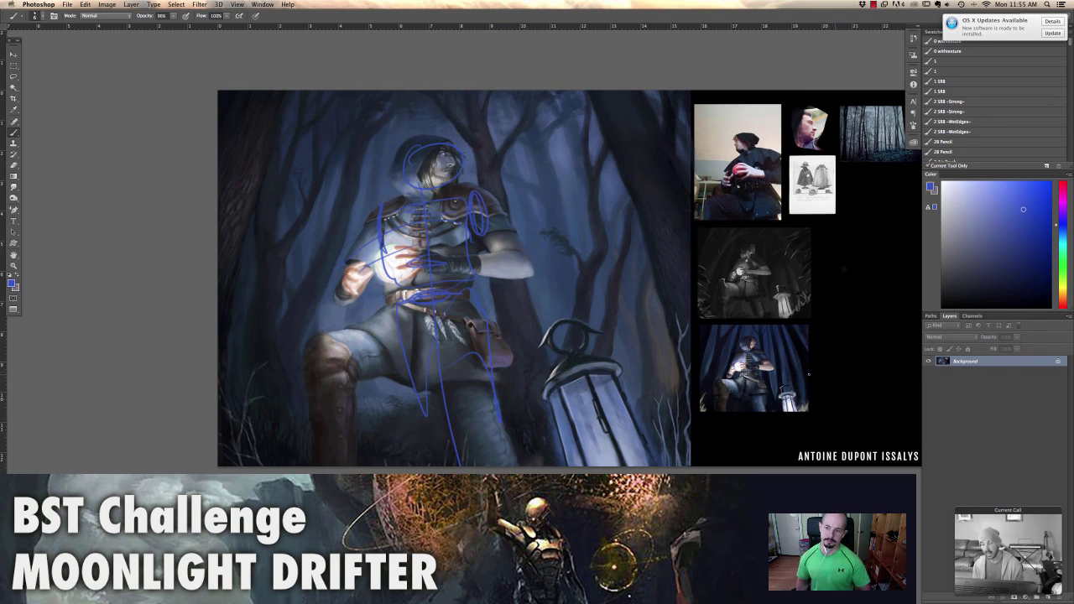
Undo the last three strokes, including the oval on the shoulder
key(alt+super+z)
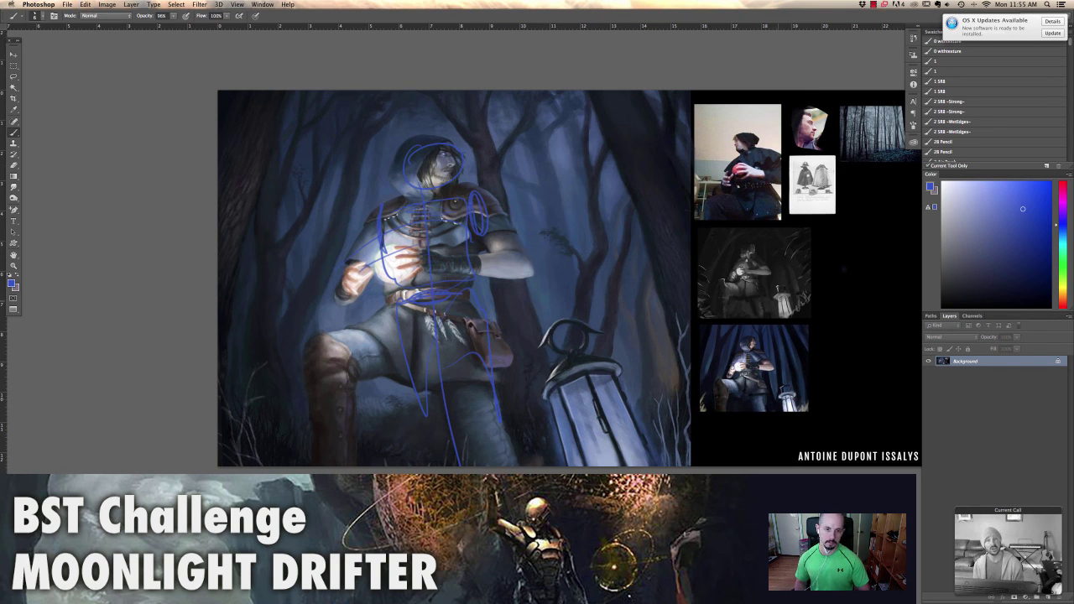
key(alt+super+z)
key(alt+super+z)
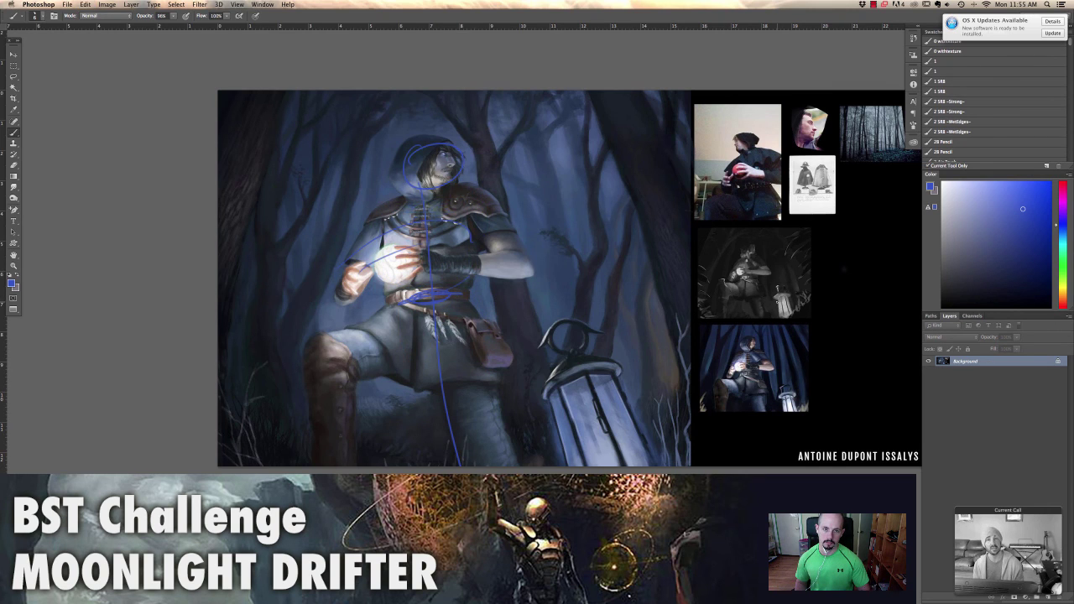
key(alt+super+z)
key(alt+super+z)
key(alt+super+z)
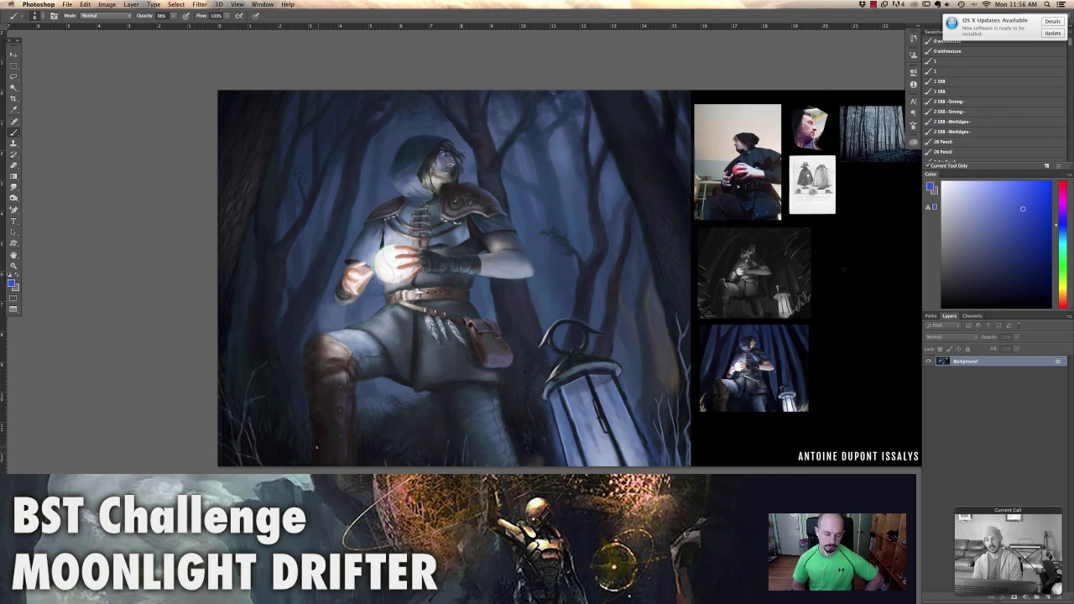
Return to the windowed layout, shrink the drifter entry to 25% and close it
key(f)
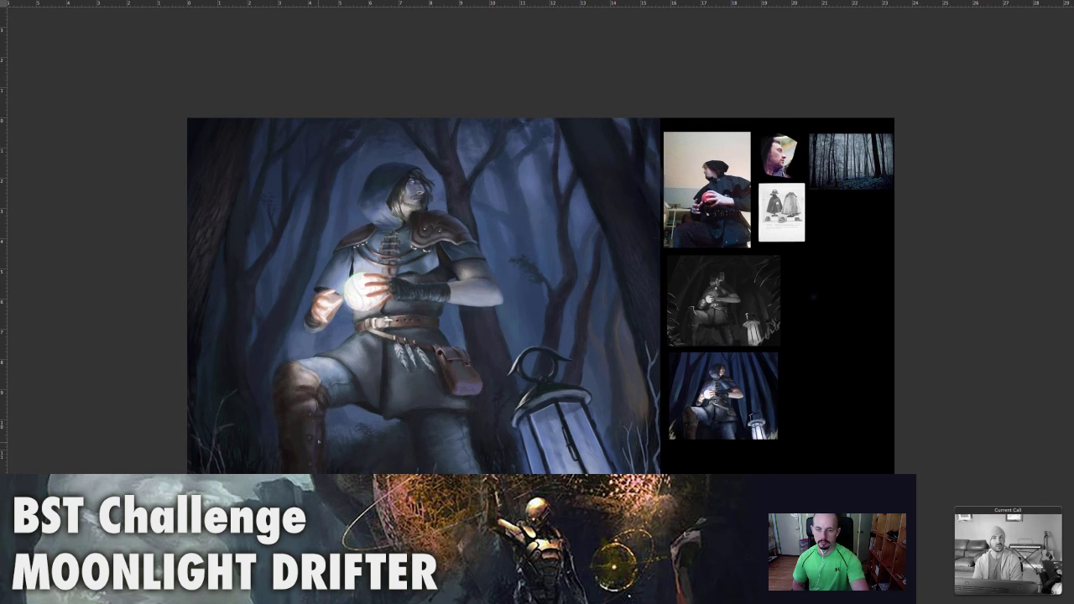
key(f)
key(super+minus)
key(super+minus)
key(super+minus)
key(super+minus)
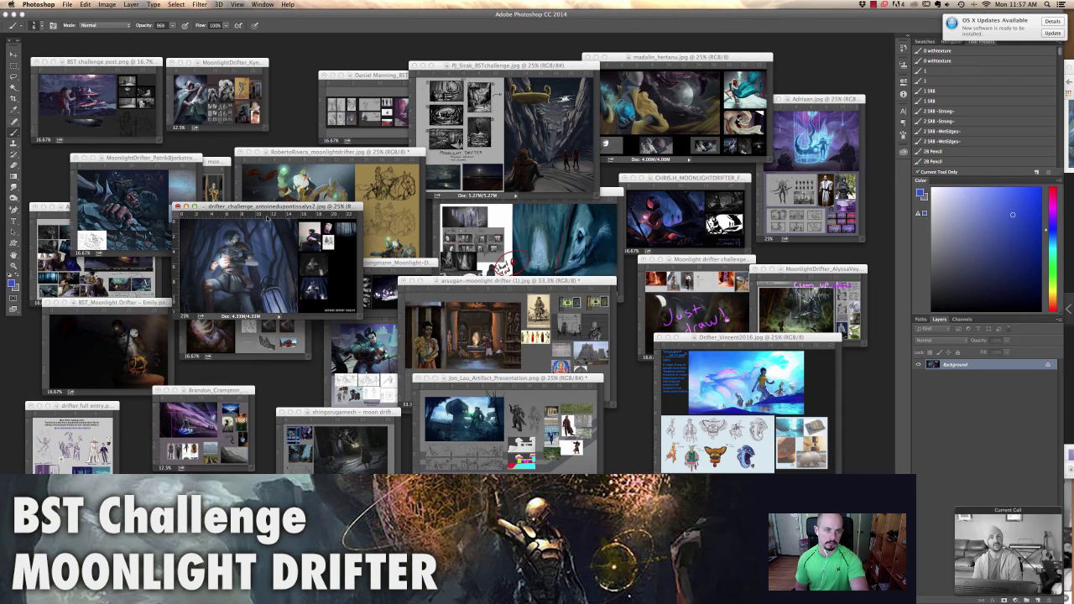
key(super+w)
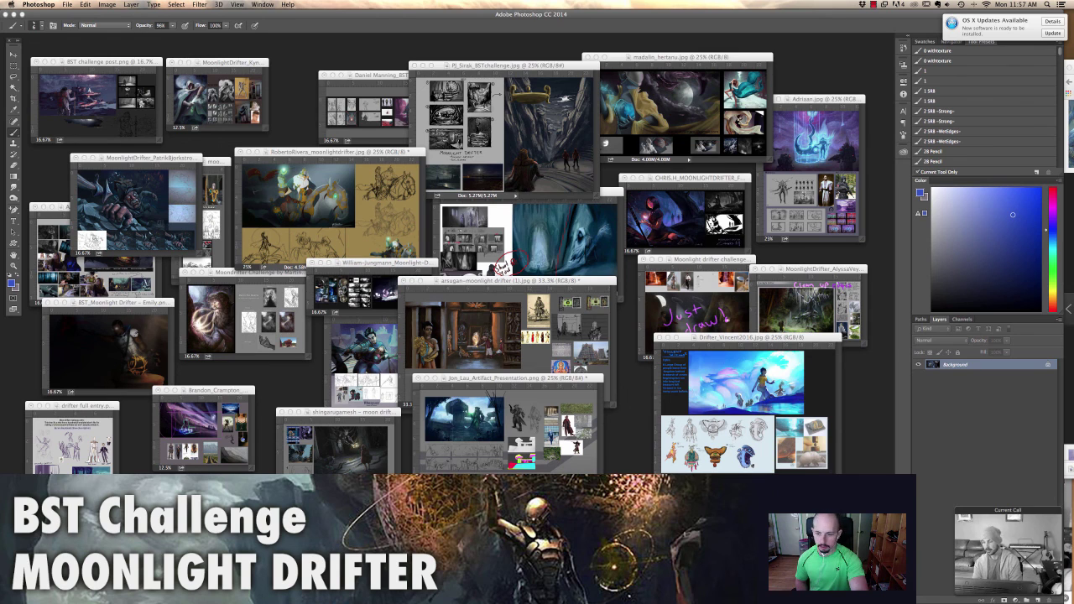
Bring MD_001.jpg forward at 66.7% and make it fill the screen
key(ctrl+Tab)
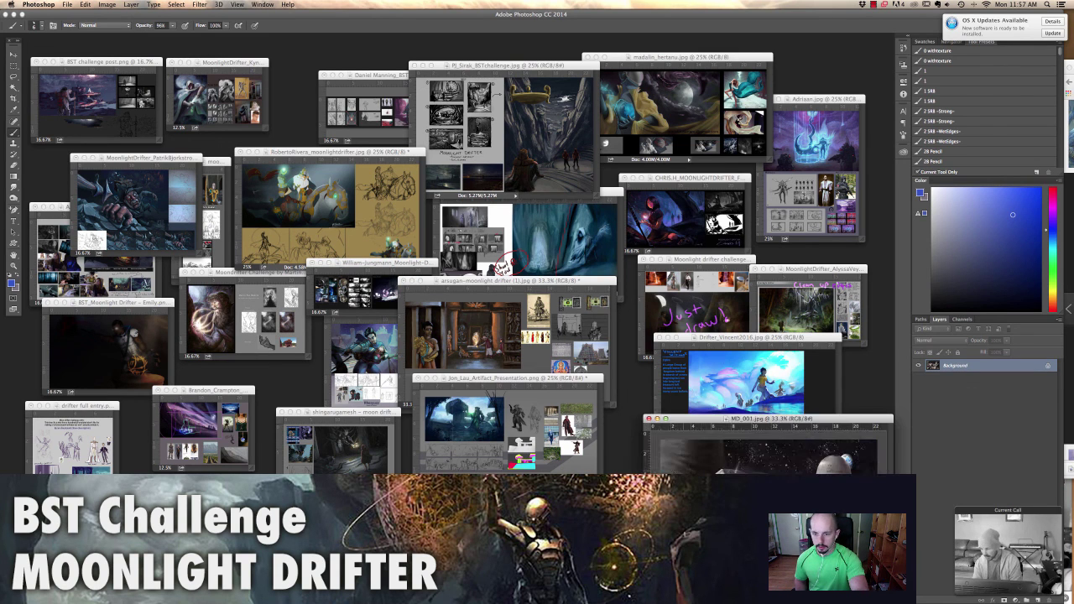
key(super+plus)
key(super+plus)
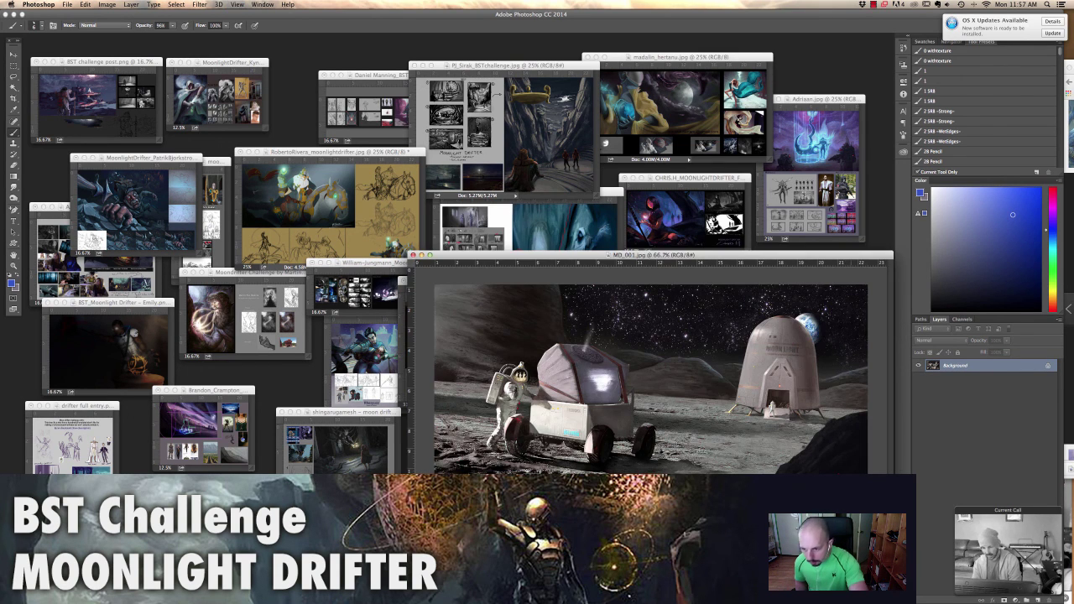
key(super+plus)
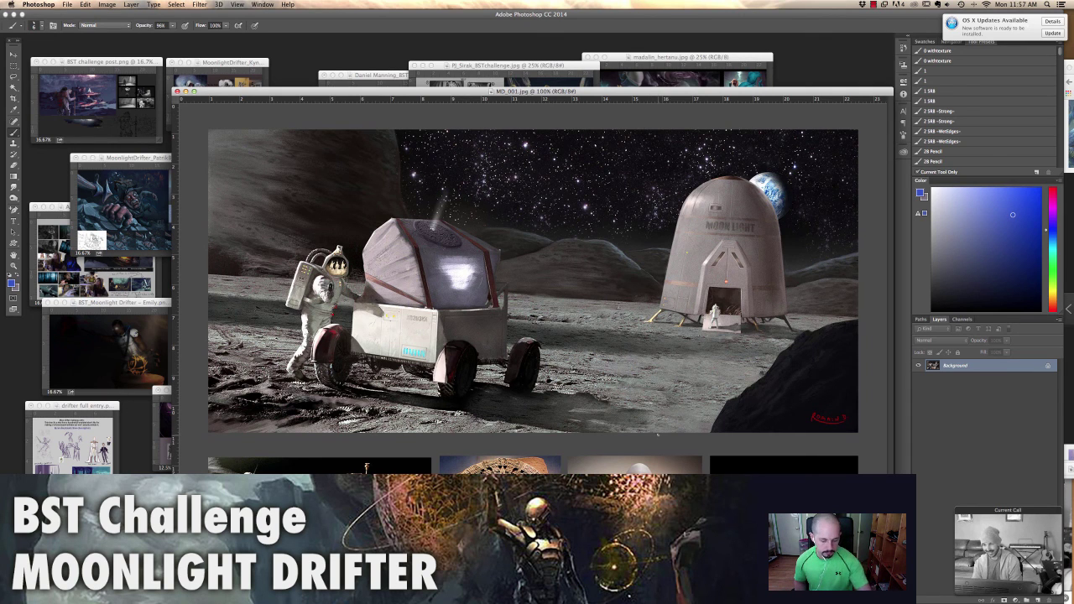
key(f)
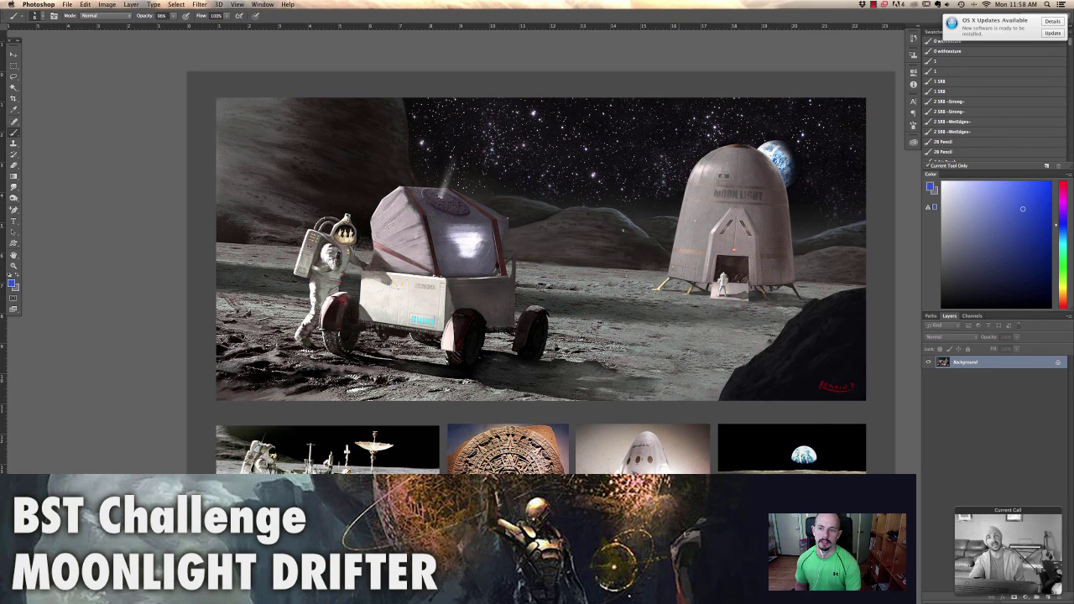
Outline the Moonlight dome with paint-over strokes, add a note beside it, and draw a vertical line at the left edge
click(1027, 205)
mouse_move(680, 265)
mouse_down()
mouse_move(705, 148)
mouse_move(780, 265)
mouse_up()
mouse_move(702, 222)
mouse_down()
mouse_move(649, 217)
mouse_move(660, 197)
mouse_move(668, 217)
mouse_up()
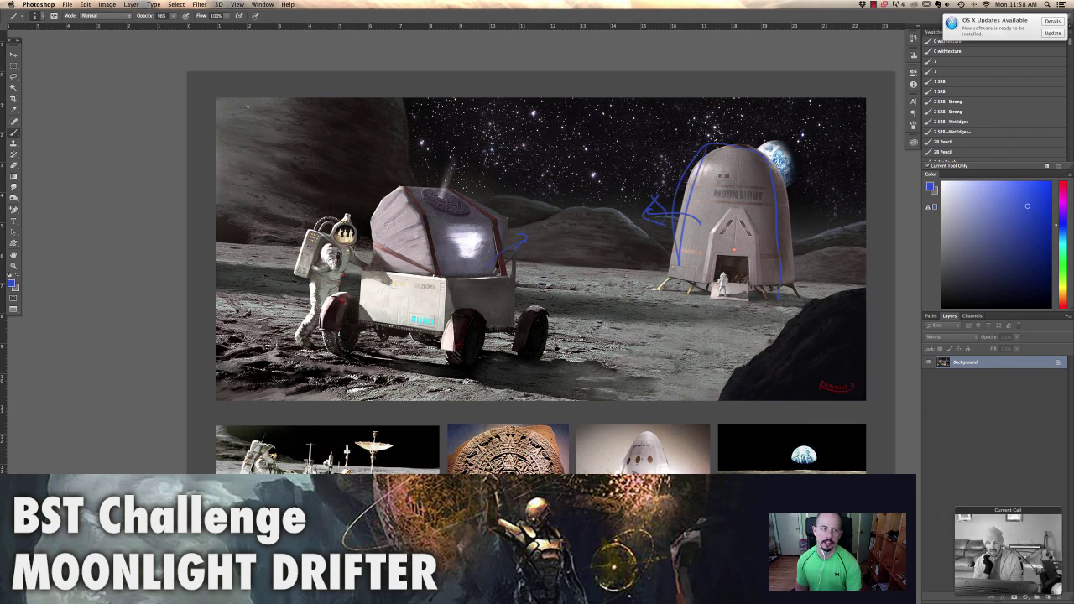
drag(245, 94, 237, 262)
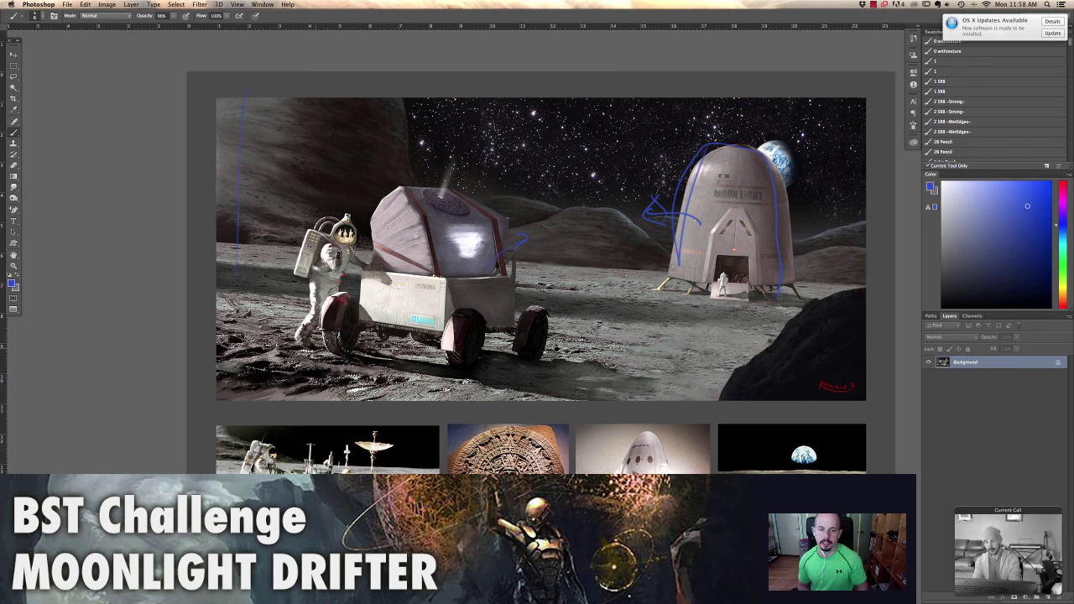
Sample colours from the artwork and pick a different brush size from the brush presets
alt+click(344, 383)
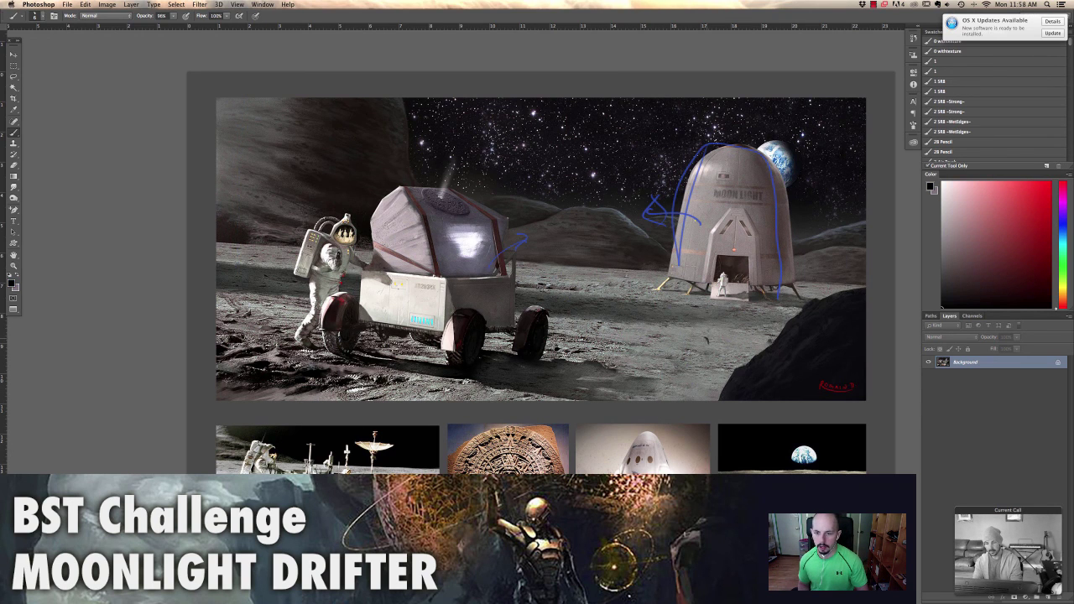
right_click(750, 274)
click(734, 336)
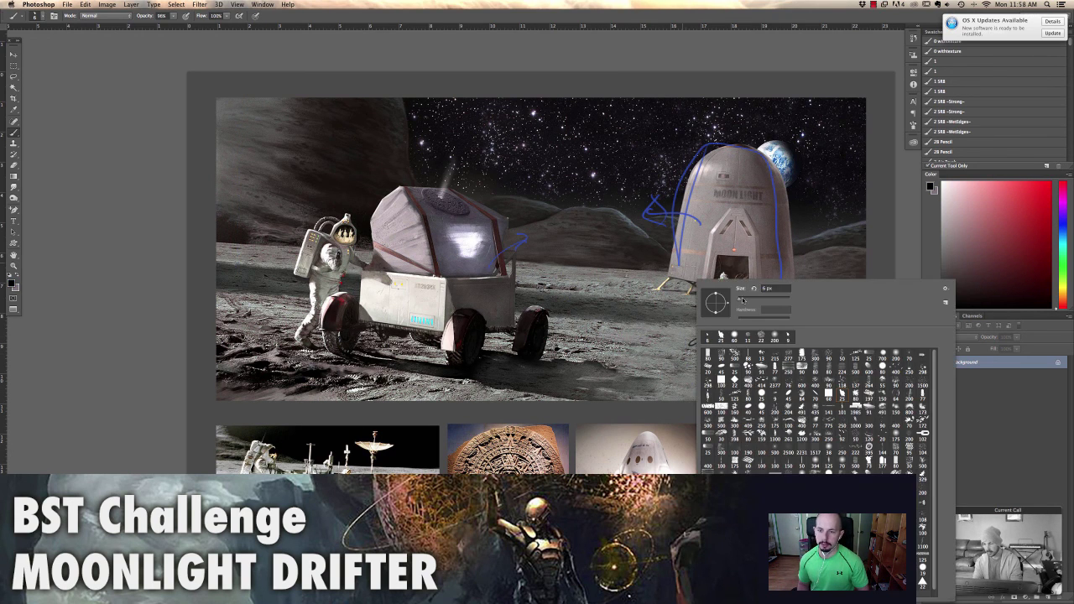
key(Return)
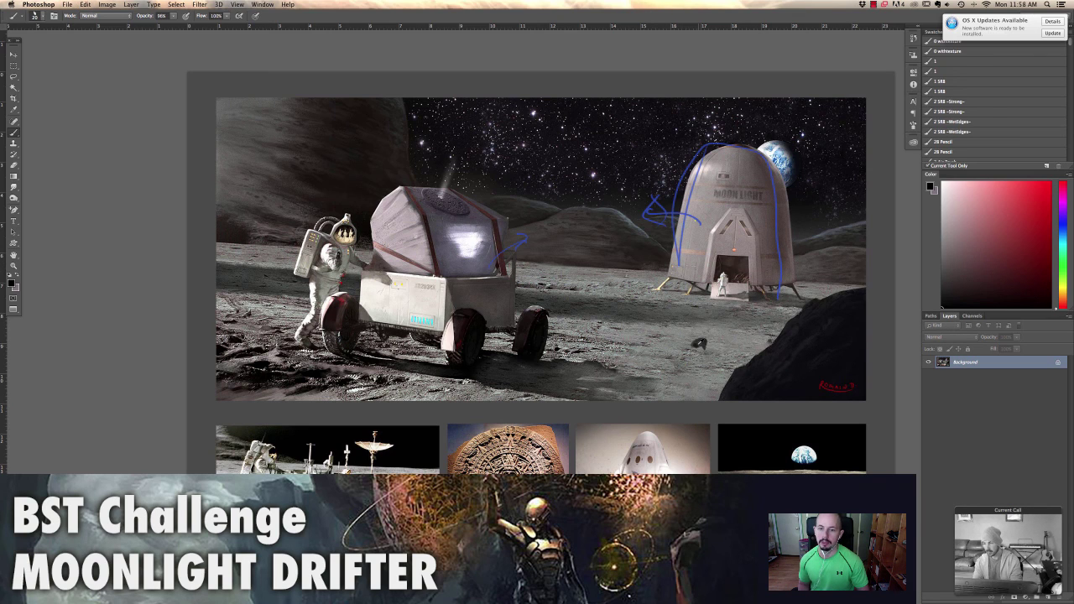
alt+click(596, 366)
alt+click(567, 348)
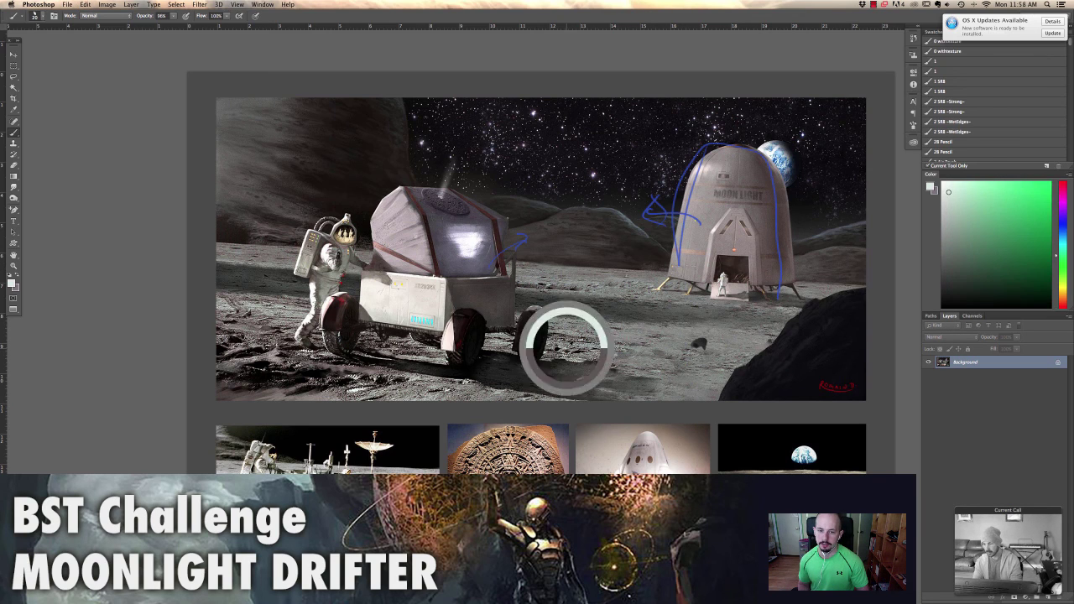
right_click(643, 323)
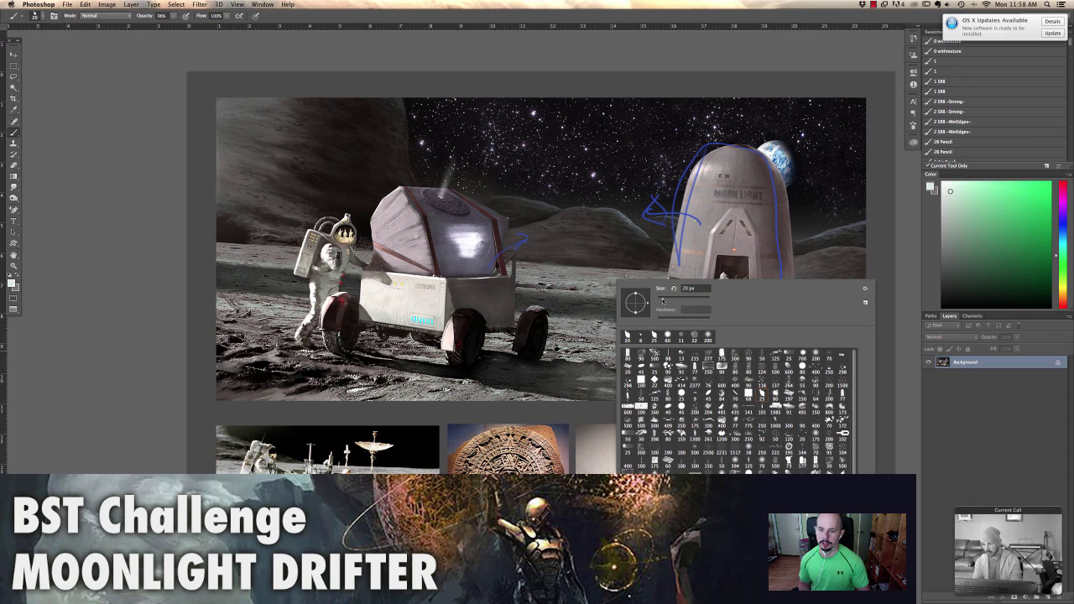
key(Return)
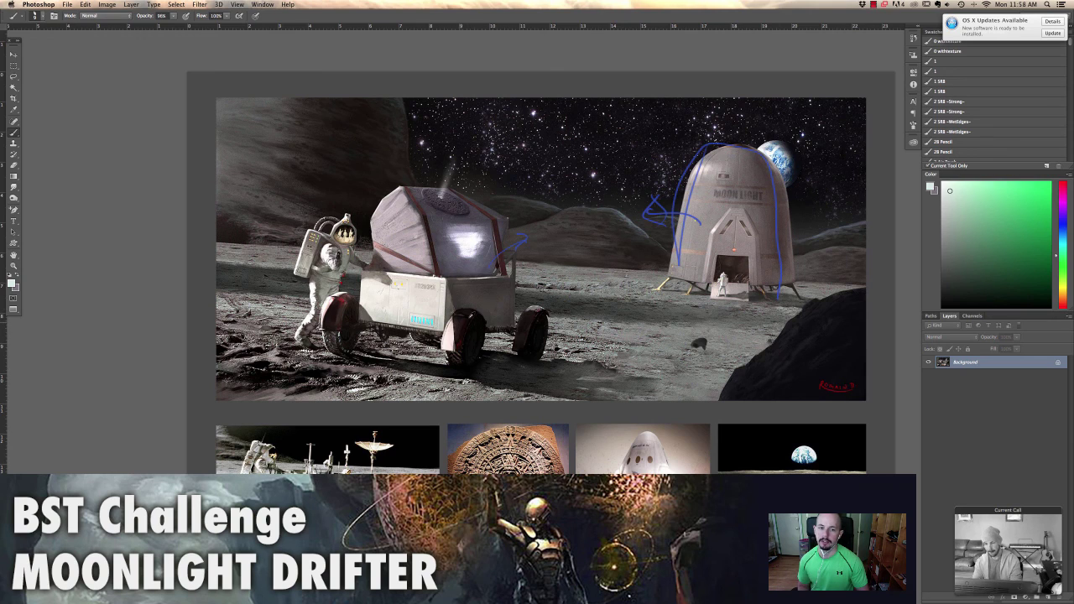
Pick a darker paint colour and shift its hue to cyan in the Color panel
alt+click(472, 316)
click(968, 286)
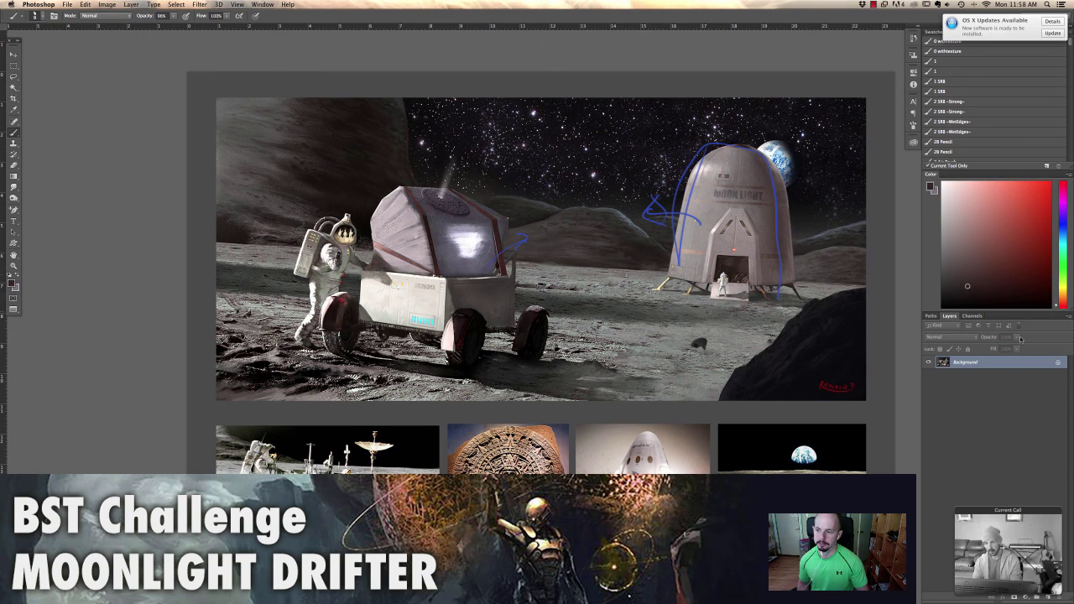
drag(1067, 220, 1063, 239)
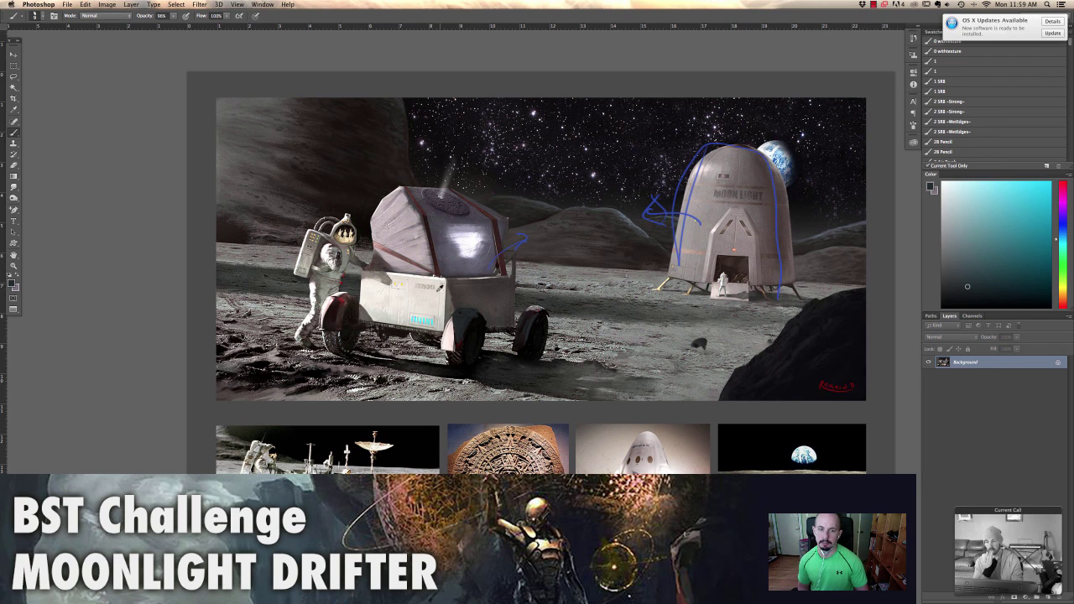
Outline the rover's cargo box in magenta, then undo those strokes
click(1027, 196)
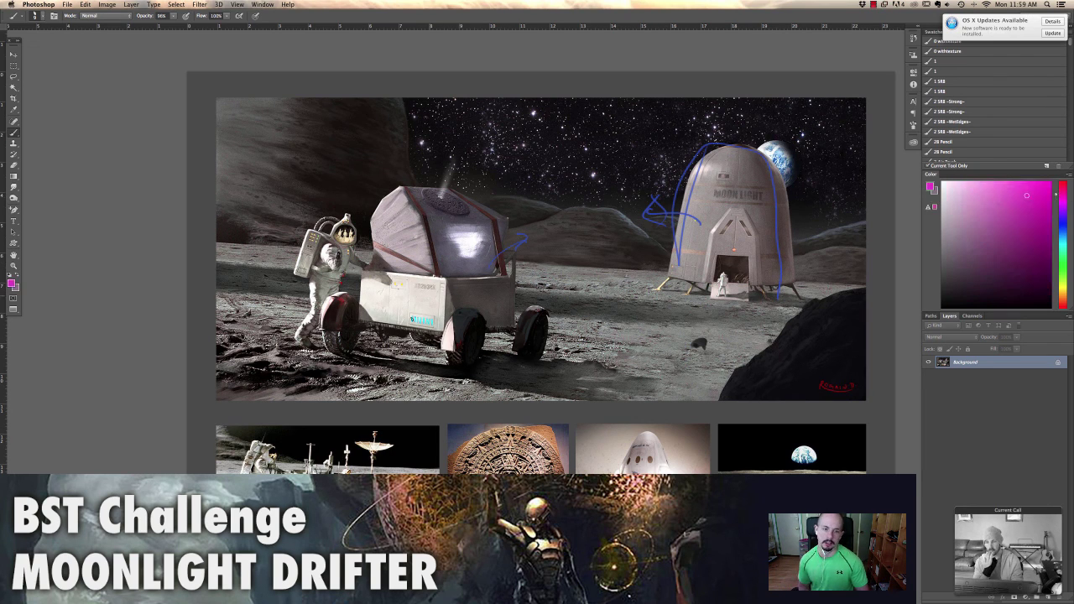
mouse_move(441, 325)
mouse_down()
mouse_move(442, 276)
mouse_move(512, 270)
mouse_move(472, 327)
mouse_up()
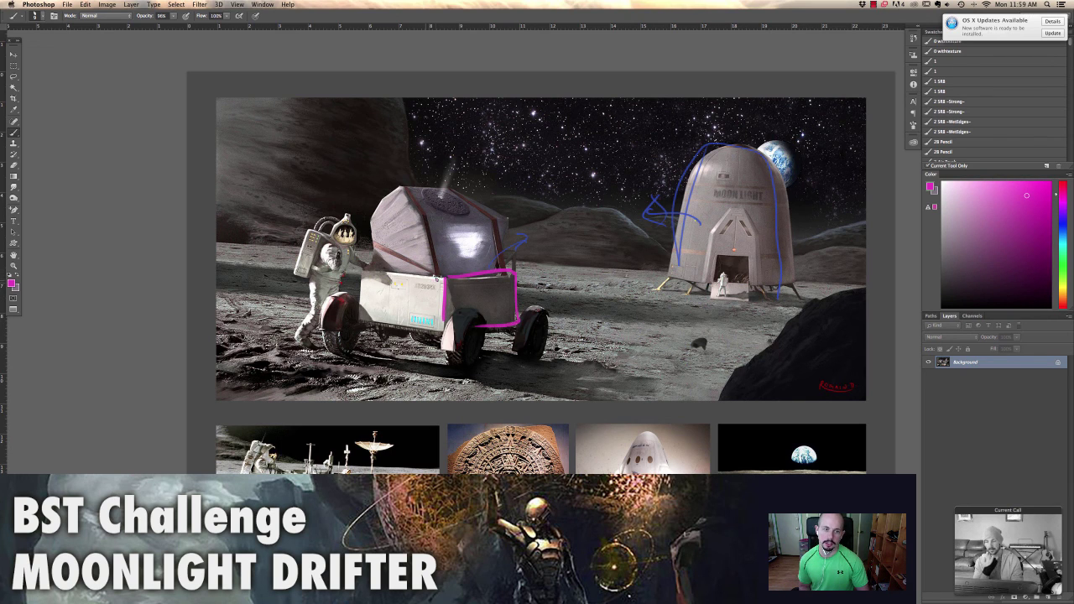
key(super+alt+z)
key(super+alt+z)
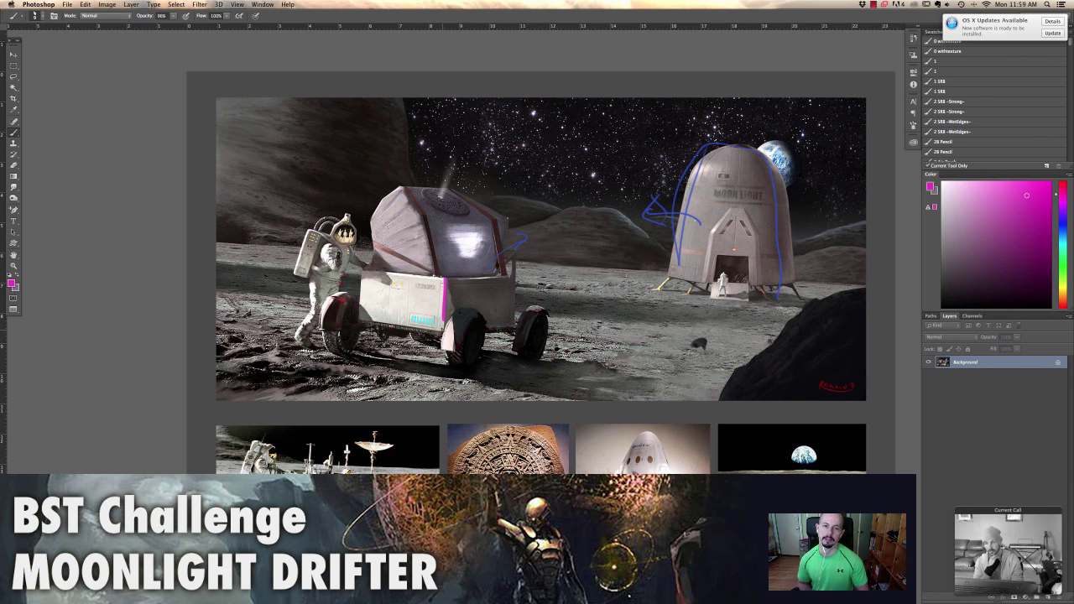
key(super+alt+z)
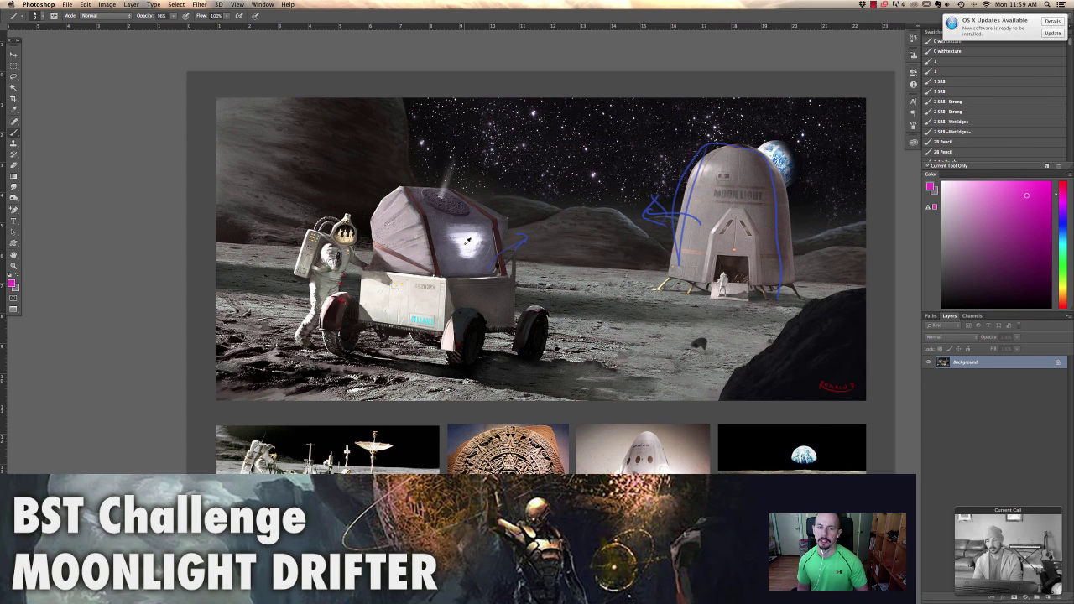
Sample a near-white colour and scribble light strokes over the rover's window, then exit full-screen mode
alt+click(478, 245)
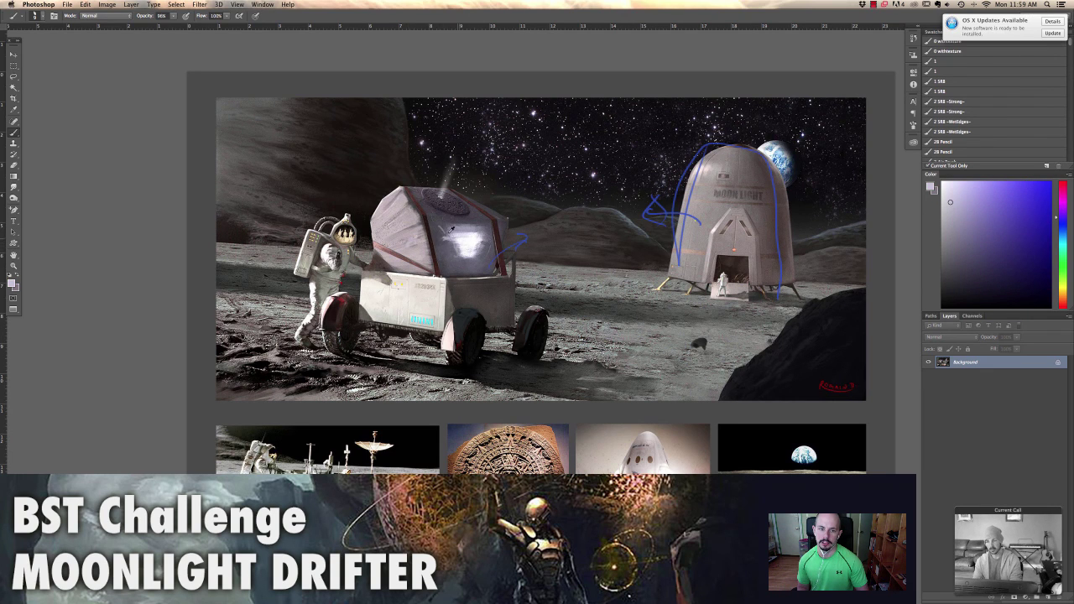
alt+click(411, 241)
mouse_move(400, 245)
mouse_down()
mouse_move(426, 231)
mouse_move(468, 252)
mouse_up()
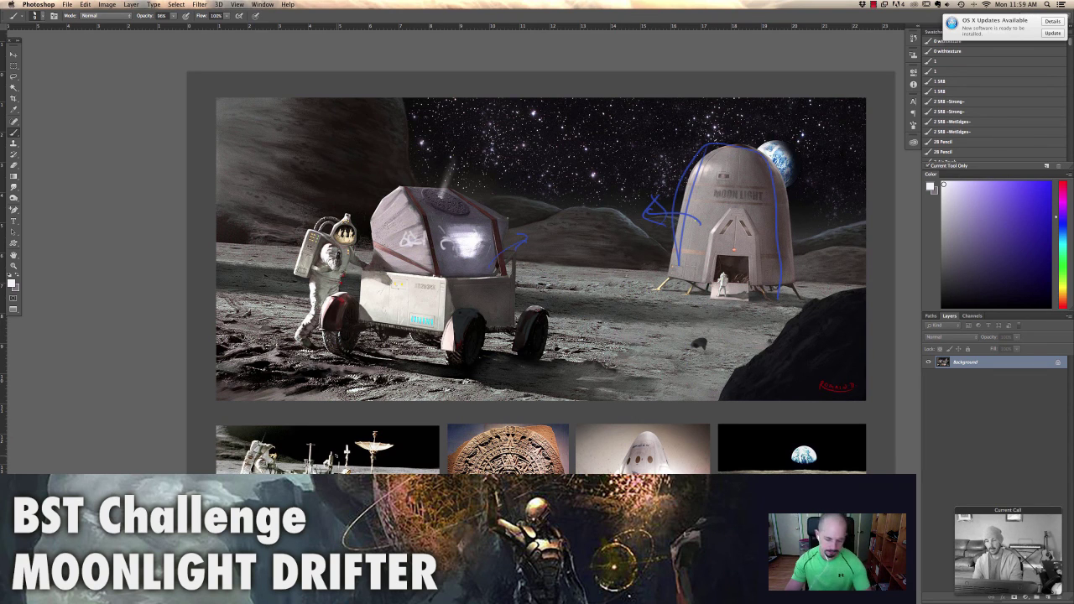
key(f)
key(f)
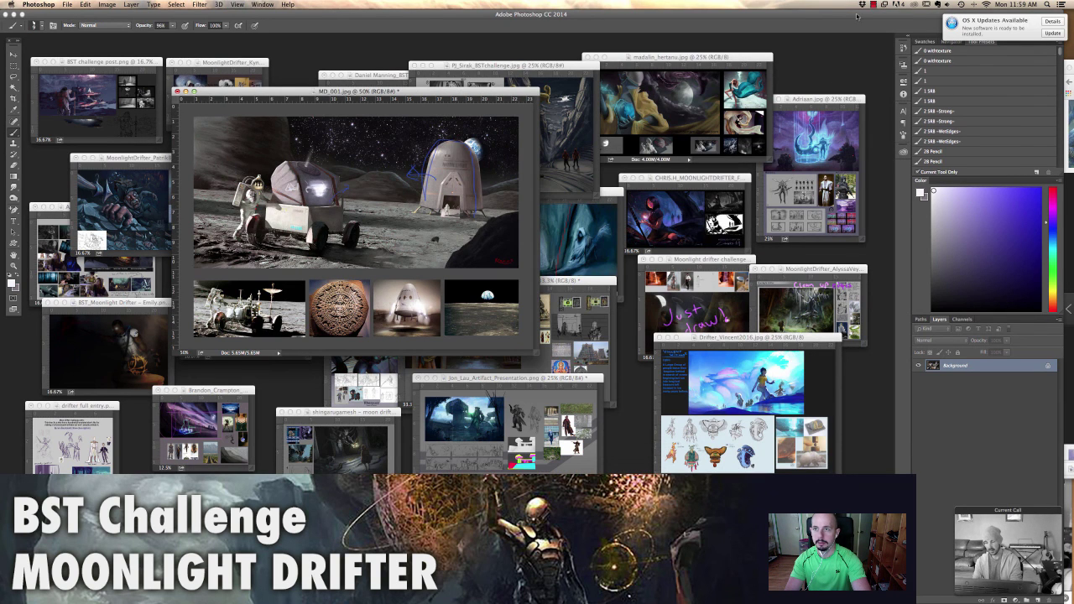
Pause the screen recording and zoom the hooded-figure entry to 66.7%
click(873, 4)
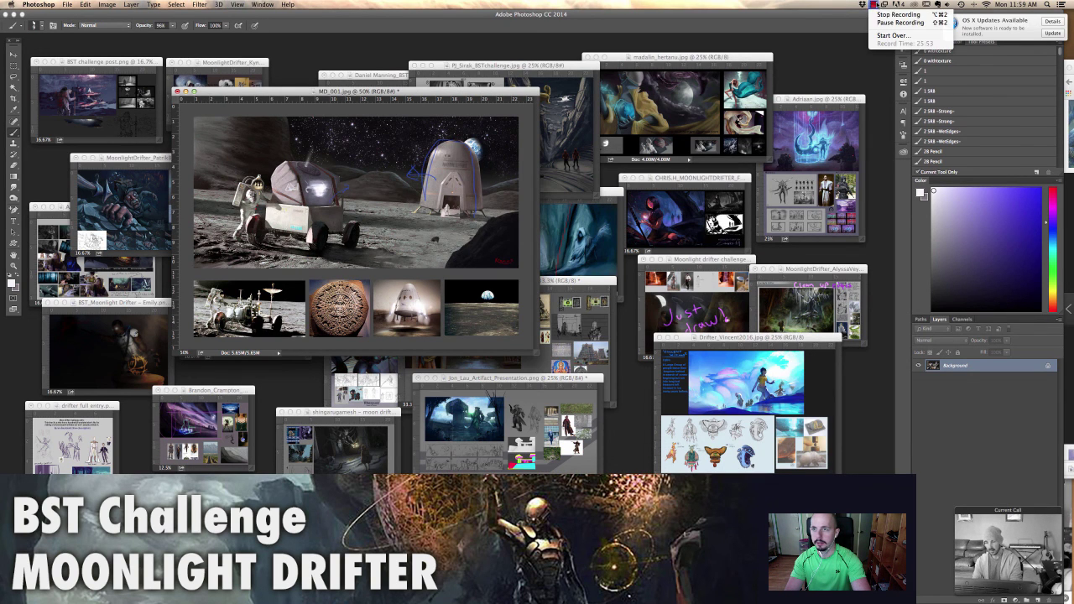
click(898, 23)
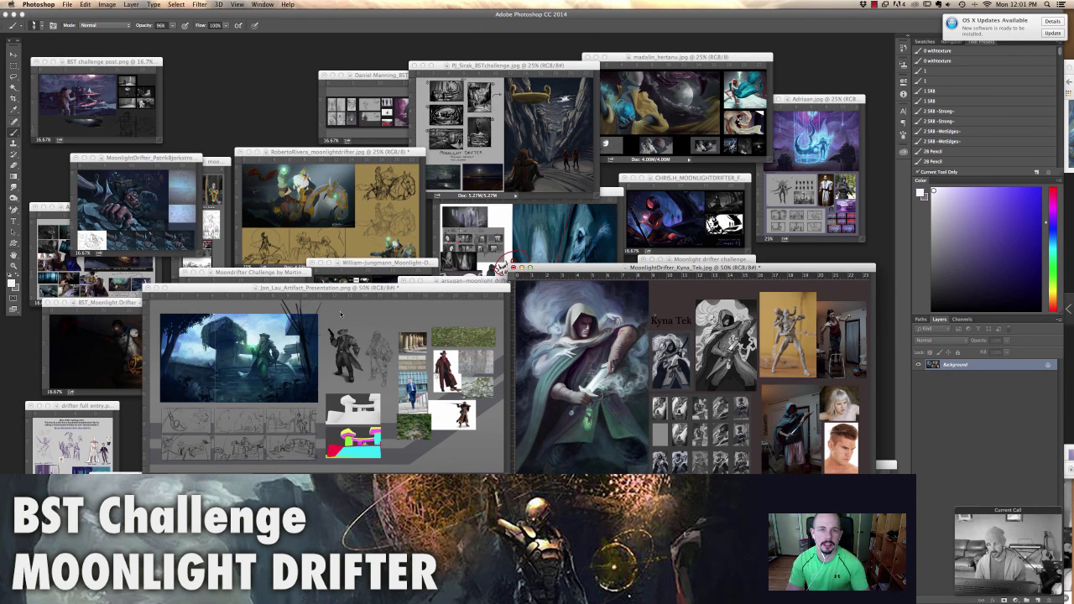
key(super+plus)
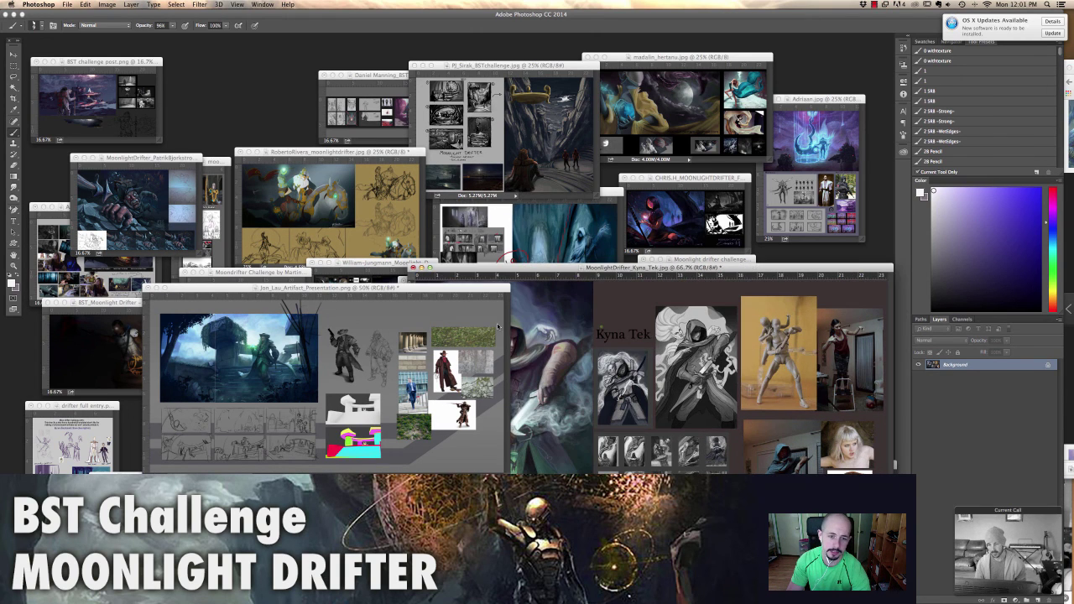
Place the Artifact Presentation window at the top and zoom it to 66.7%, with the hooded-figure window below
click(381, 290)
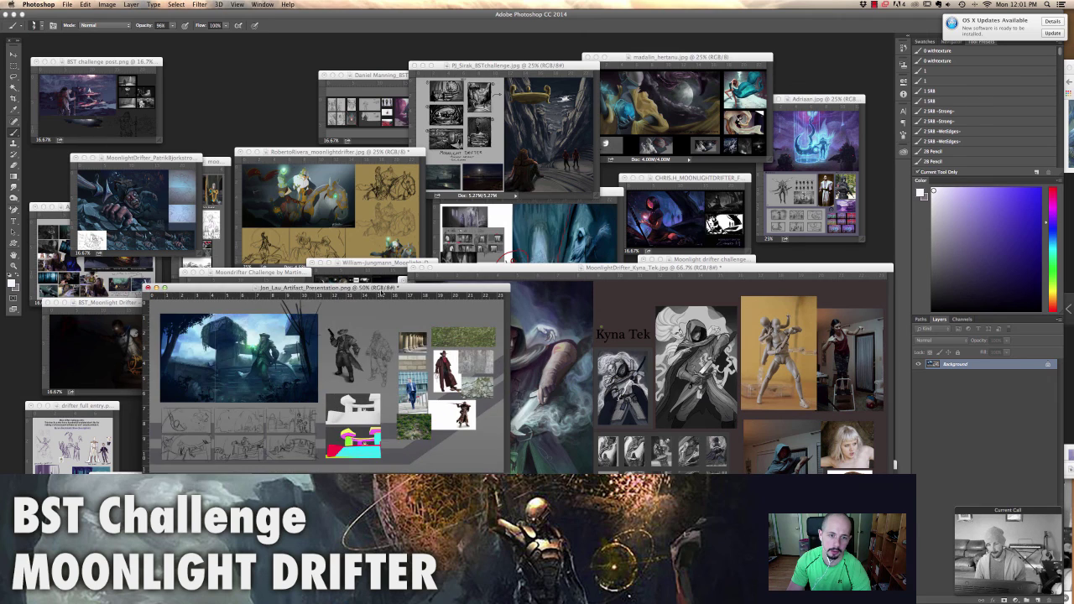
drag(381, 290, 367, 52)
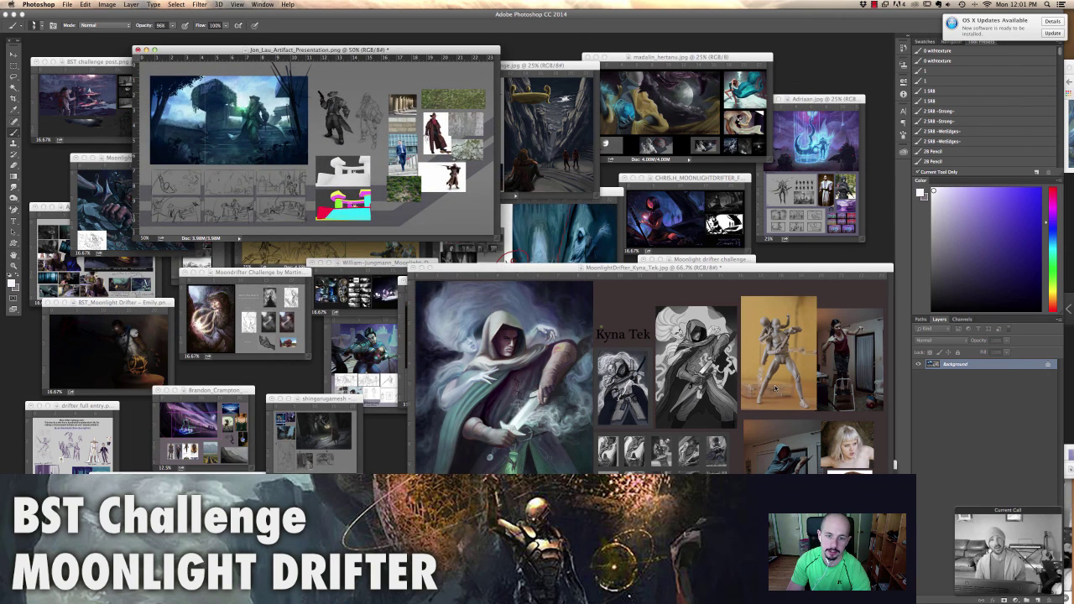
drag(776, 266, 654, 296)
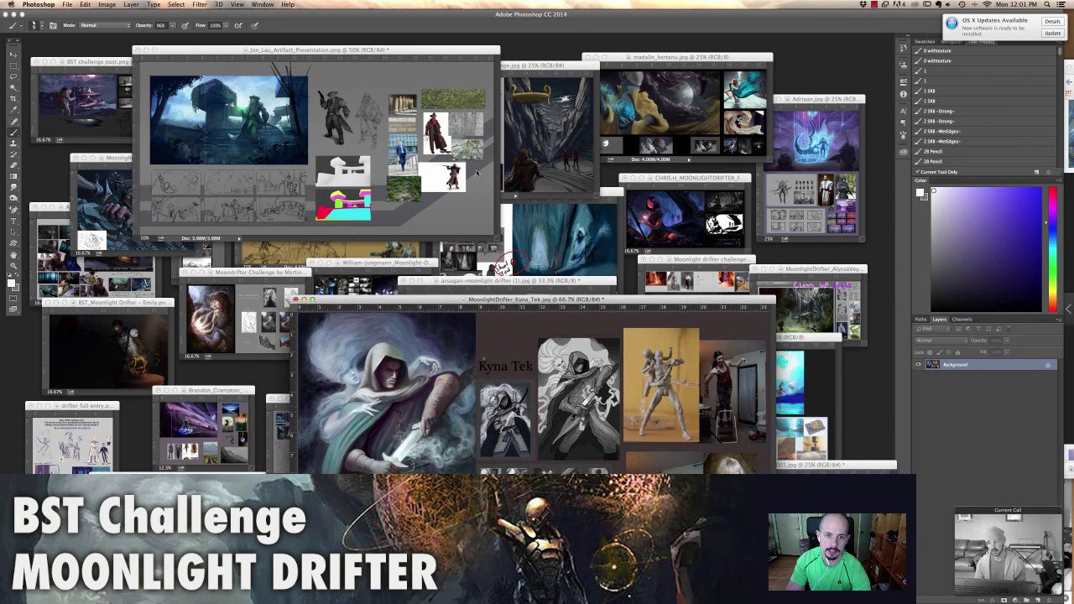
click(477, 172)
key(super+equal)
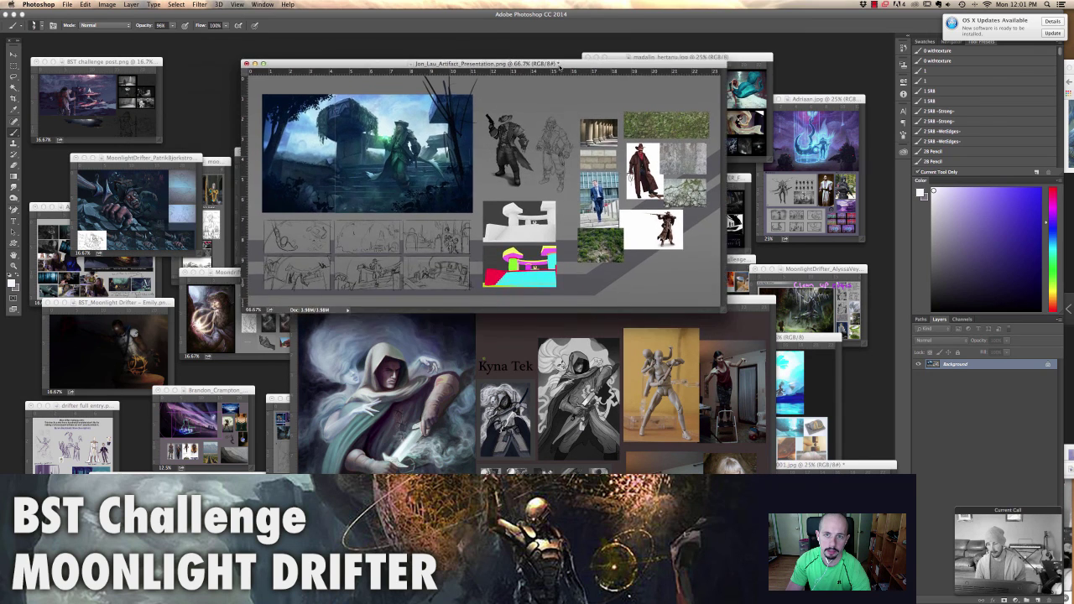
drag(560, 66, 606, 54)
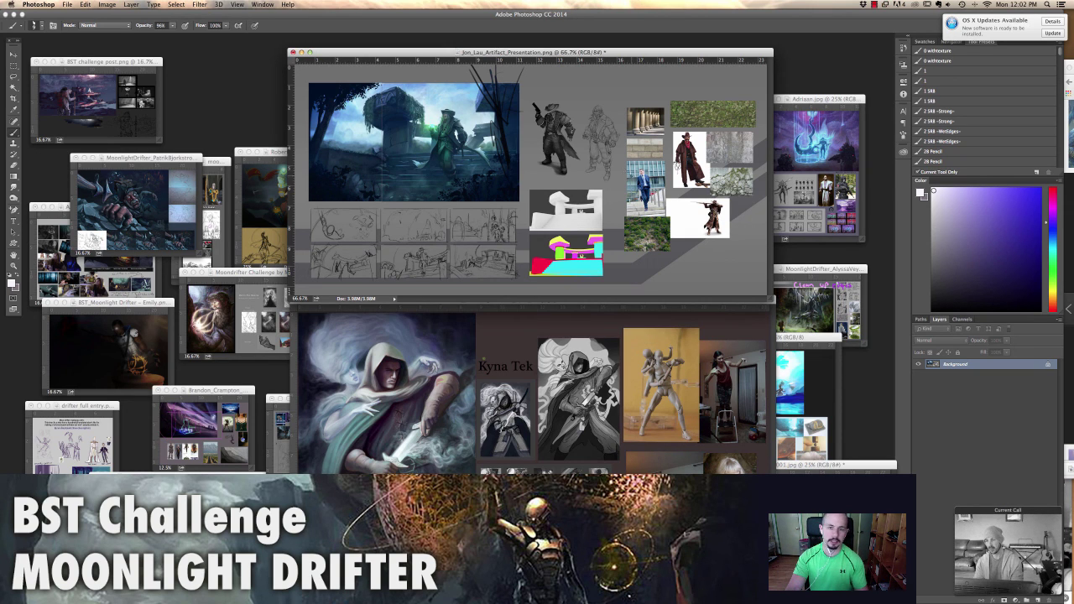
click(873, 7)
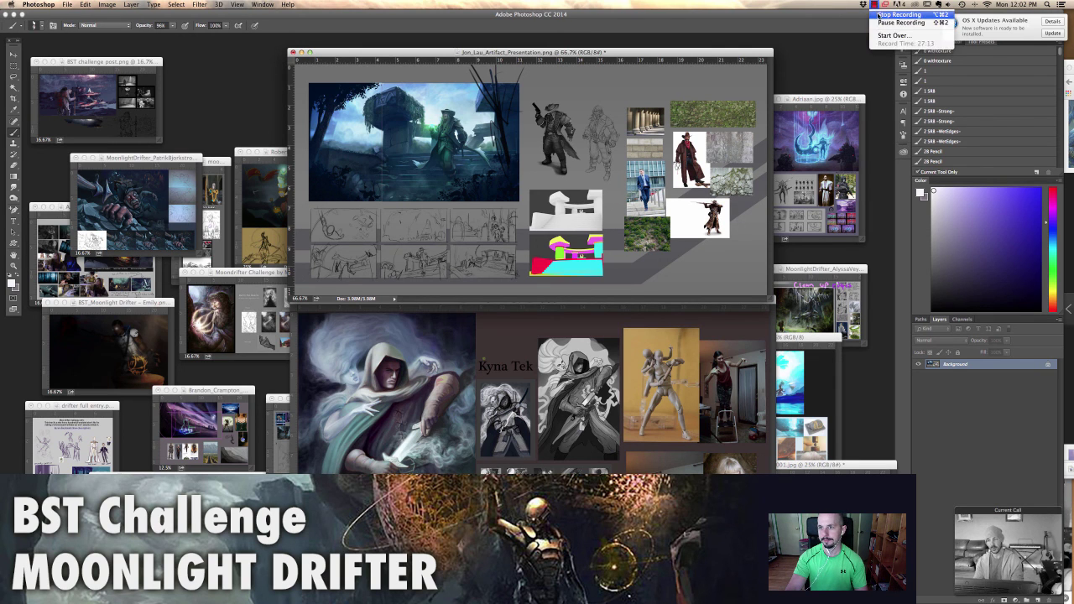